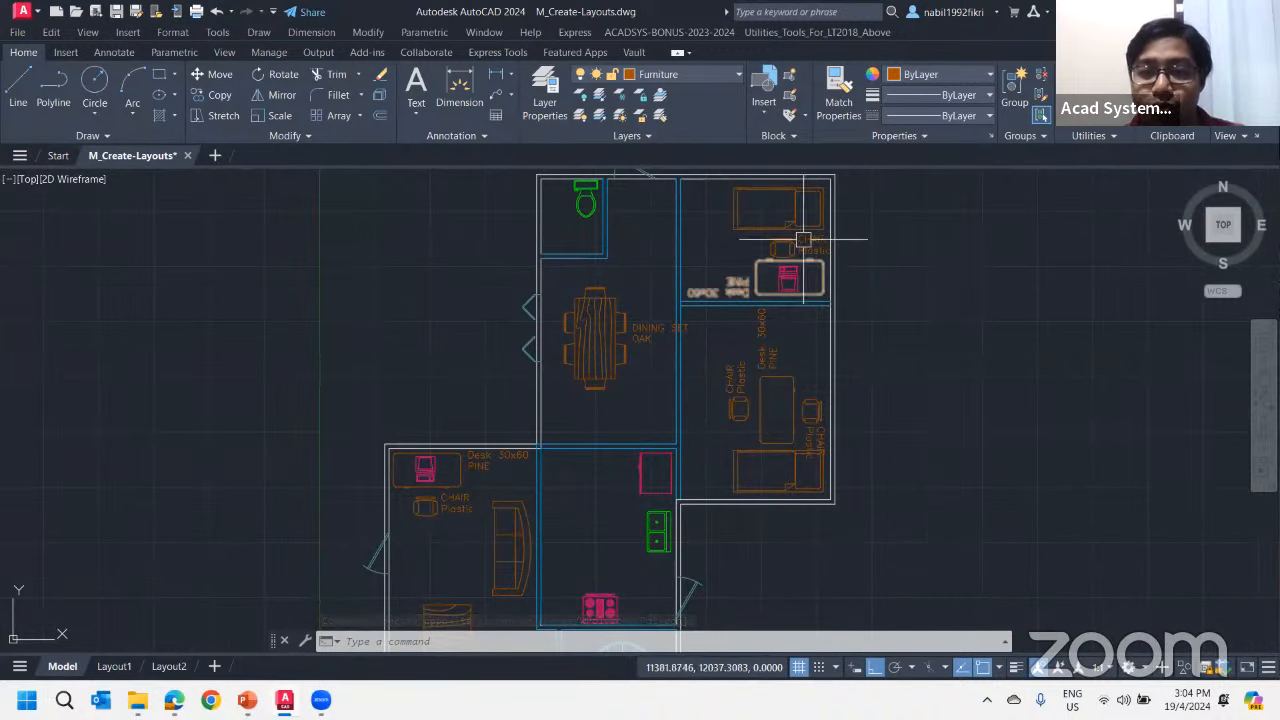
Examine the oak dining set block and its label in the dining room against the surrounding furniture
{"action": "scroll", "coordinate": [635, 285], "scroll_direction": "up", "scroll_amount": 2}
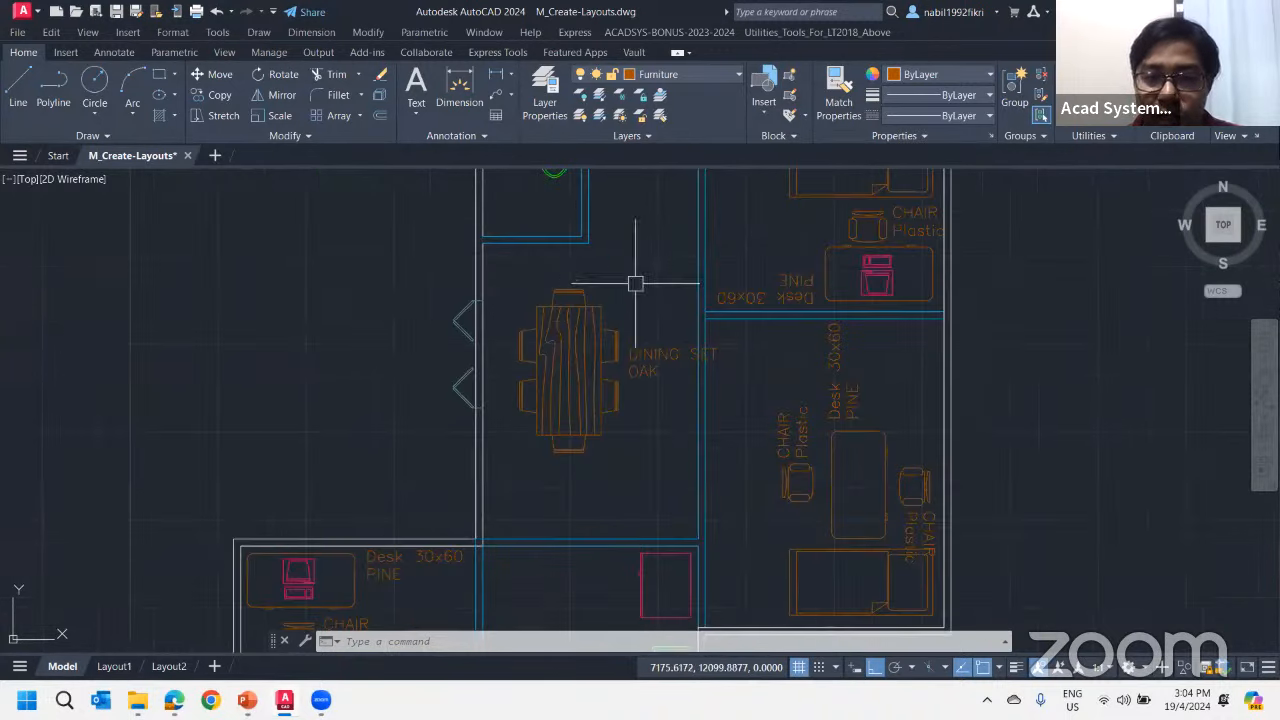
{"action": "middle_click_drag", "start_coordinate": [643, 283], "coordinate": [600, 344]}
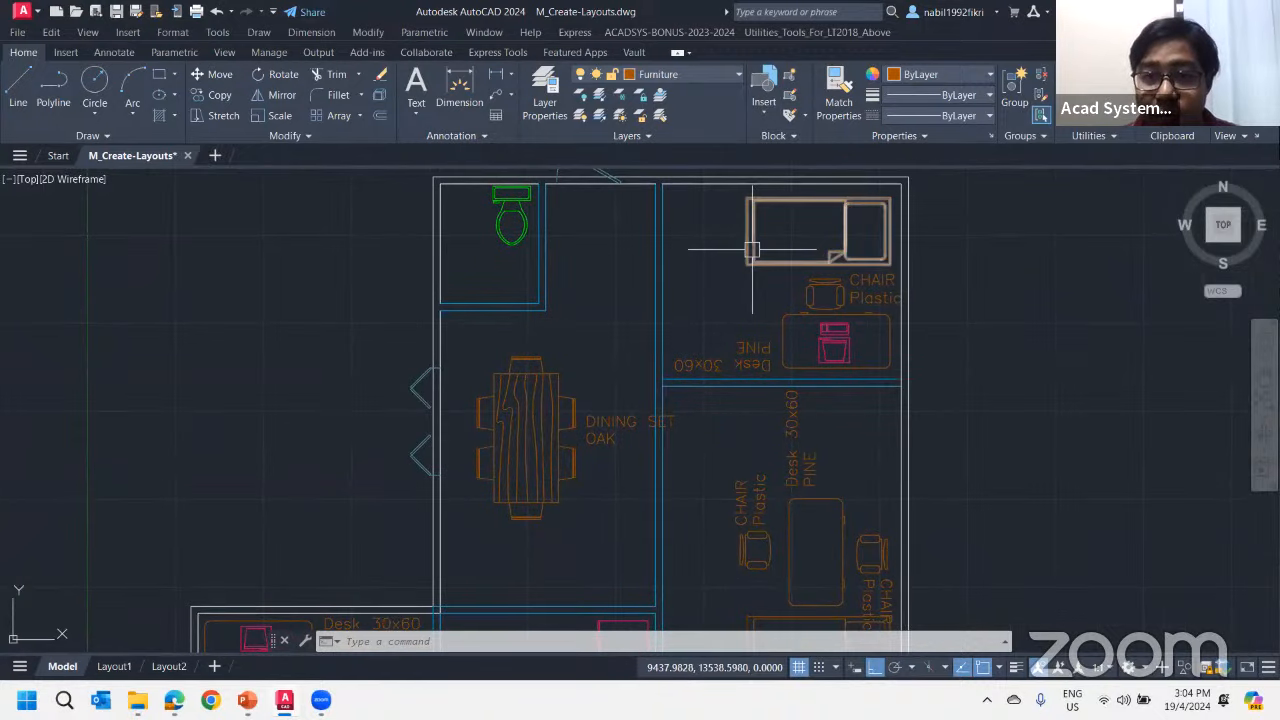
{"action": "left_click", "coordinate": [542, 374]}
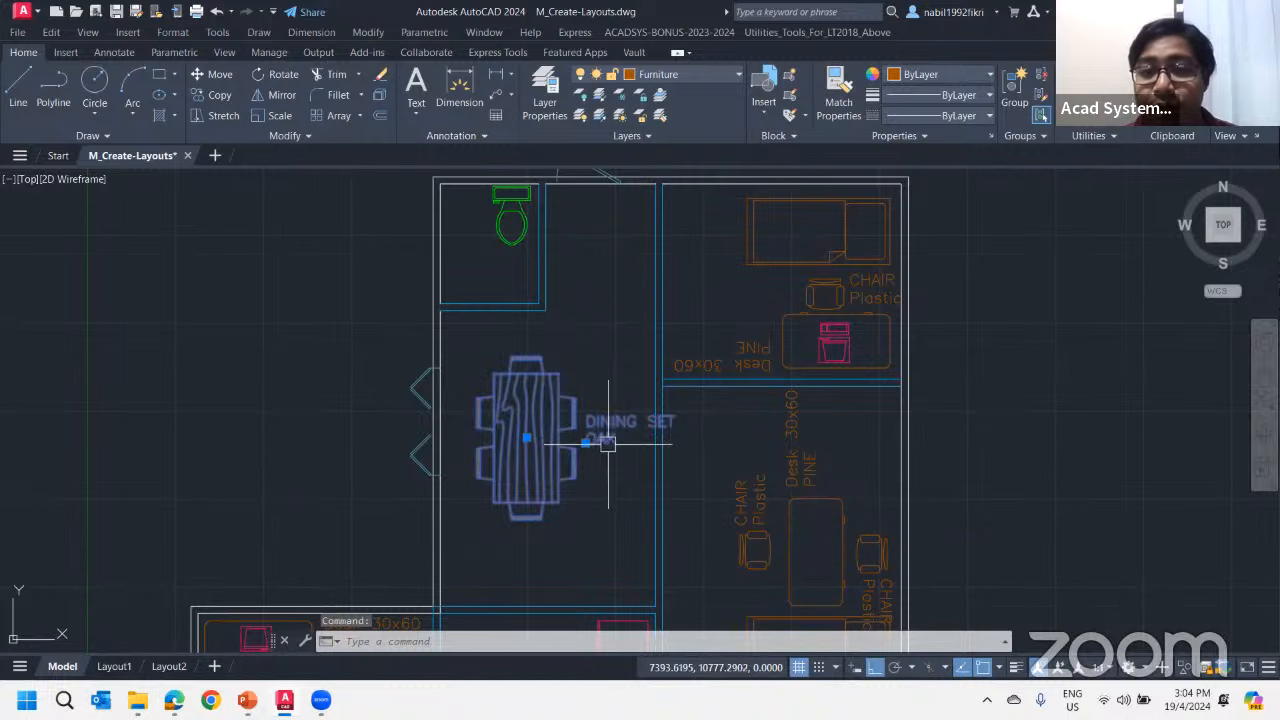
{"action": "scroll", "coordinate": [590, 430], "scroll_direction": "down", "scroll_amount": 2}
{"action": "scroll", "coordinate": [568, 432], "scroll_direction": "up", "scroll_amount": 2}
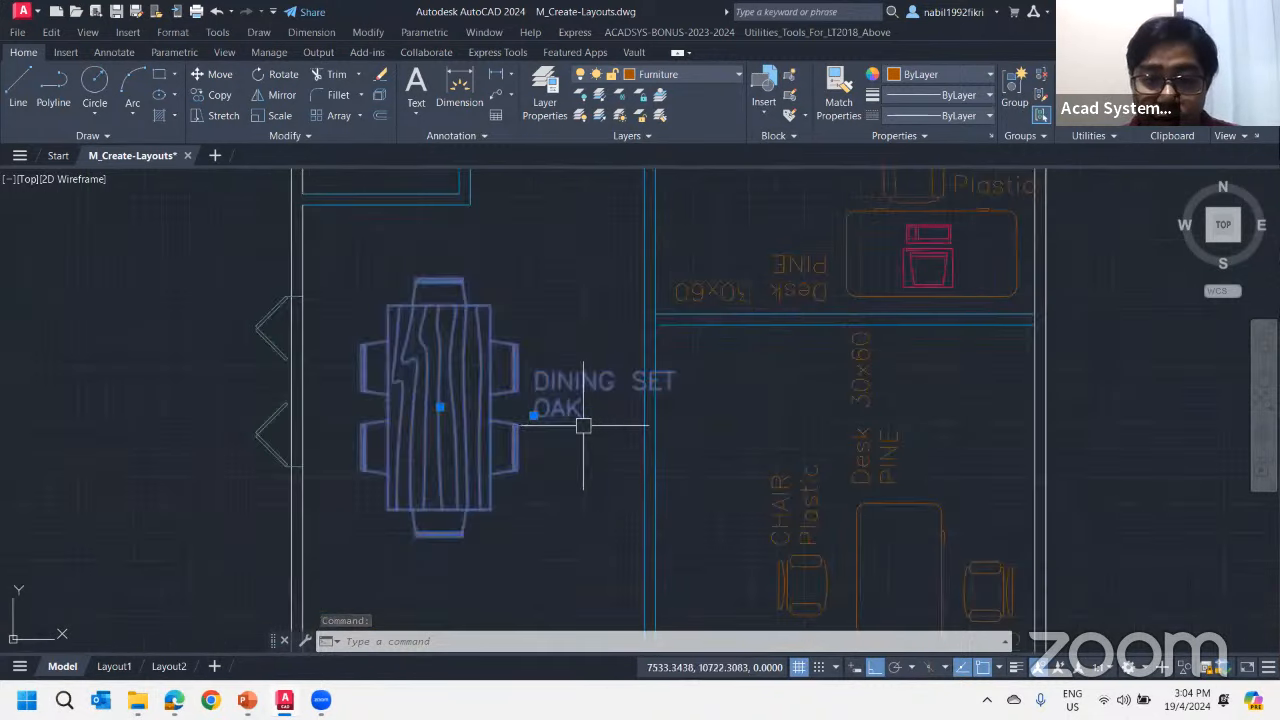
{"action": "scroll", "coordinate": [600, 428], "scroll_direction": "down", "scroll_amount": 1}
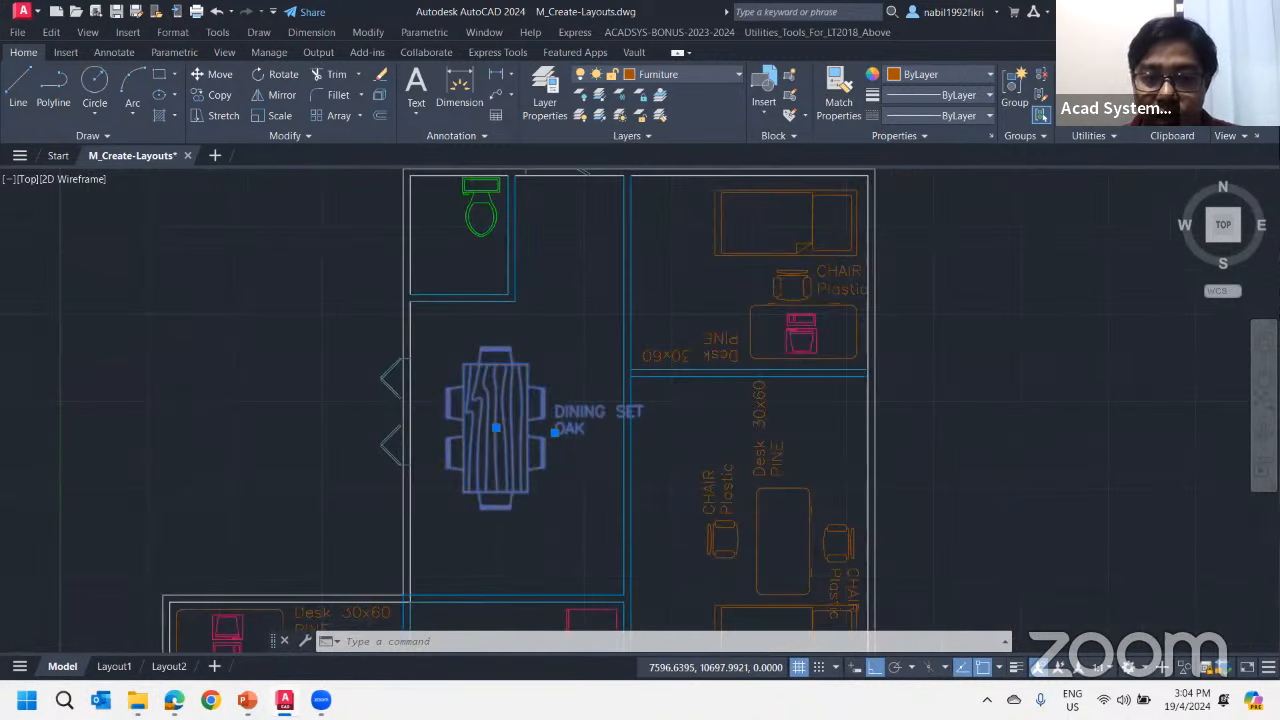
{"action": "scroll", "coordinate": [592, 438], "scroll_direction": "up", "scroll_amount": 2}
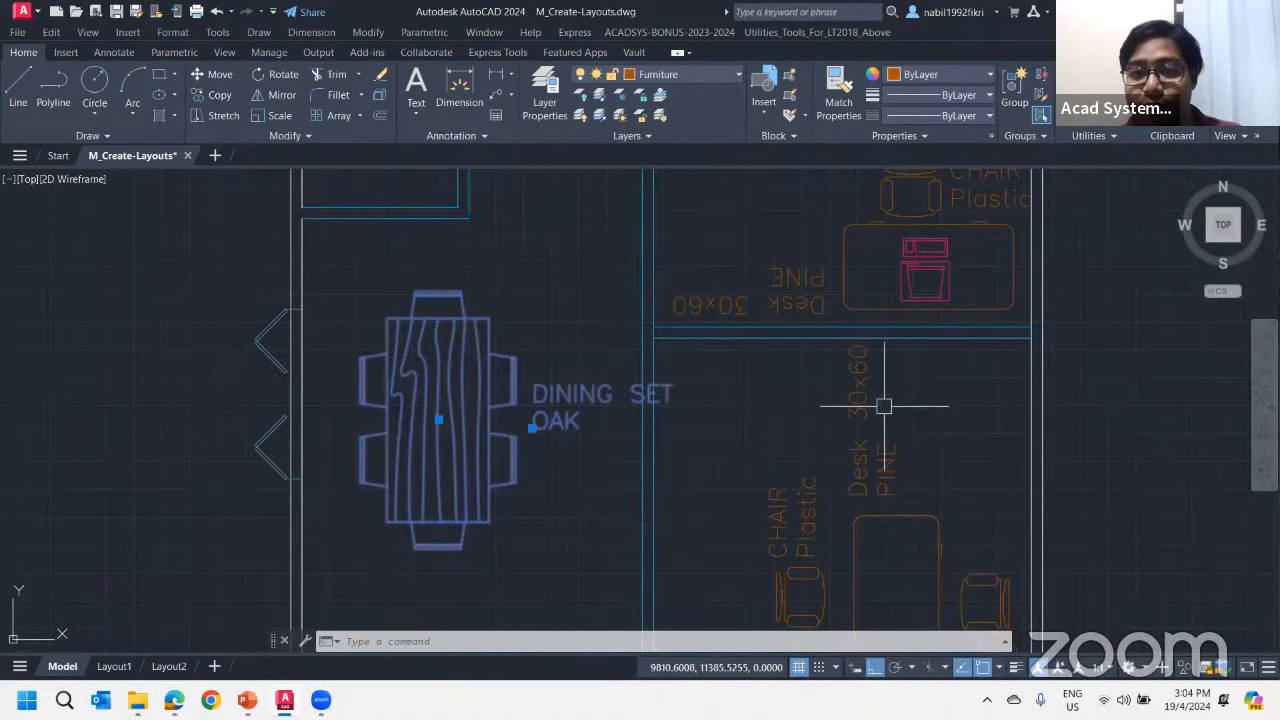
{"action": "scroll", "coordinate": [886, 403], "scroll_direction": "down", "scroll_amount": 1}
{"action": "middle_click_drag", "start_coordinate": [713, 325], "coordinate": [631, 391]}
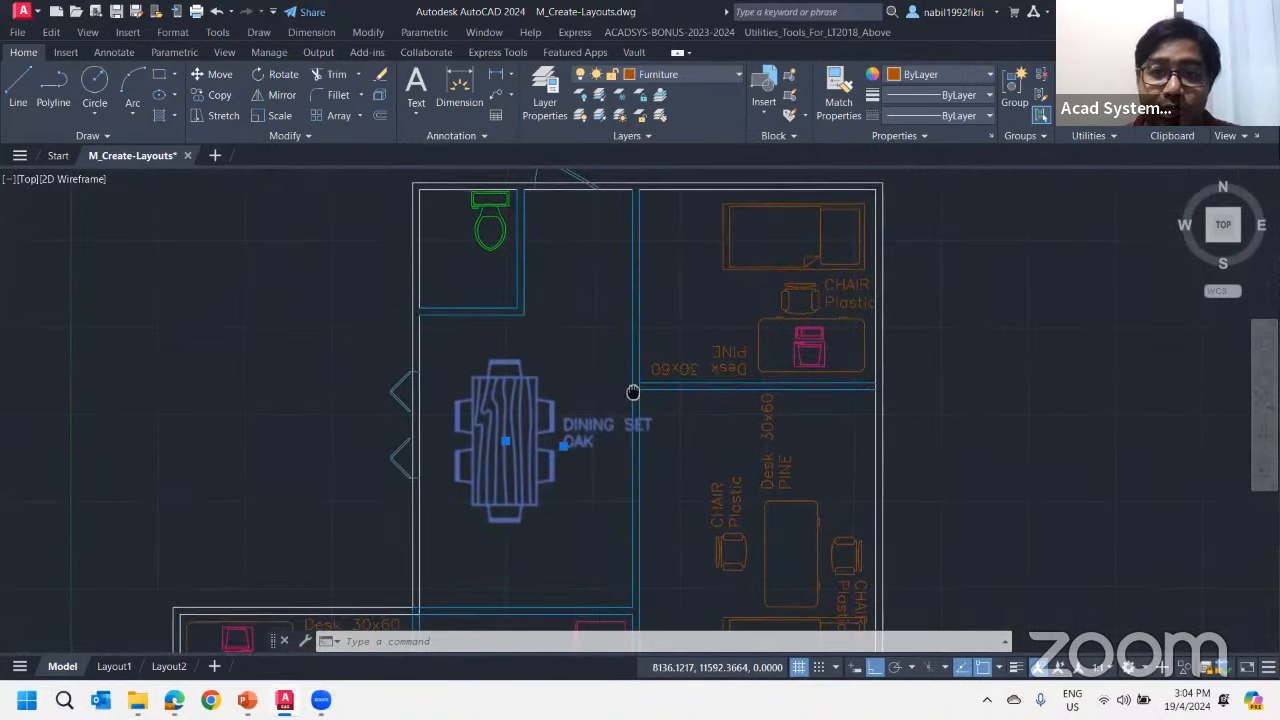
{"action": "key", "text": "Escape"}
{"action": "key", "text": "Escape"}
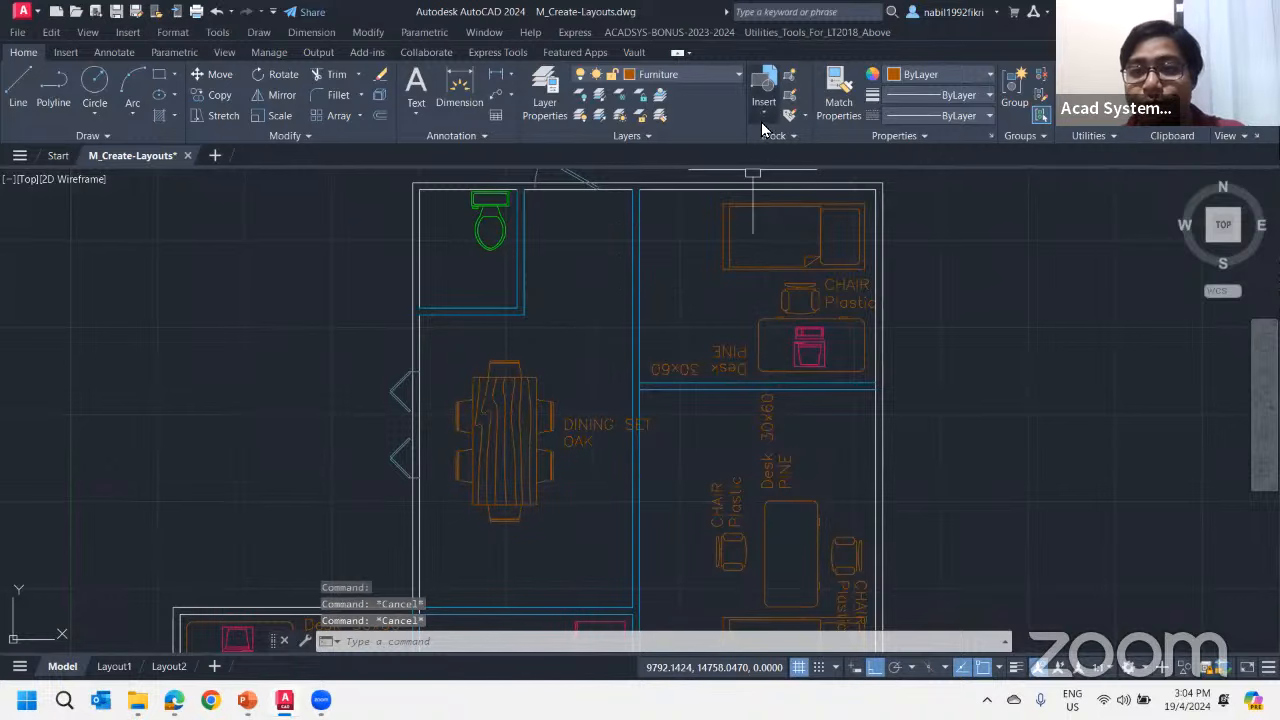
Insert the DINING_SET block outside the floor plan, in the open area beside the kitchen's outer door
{"action": "left_click", "coordinate": [761, 116]}
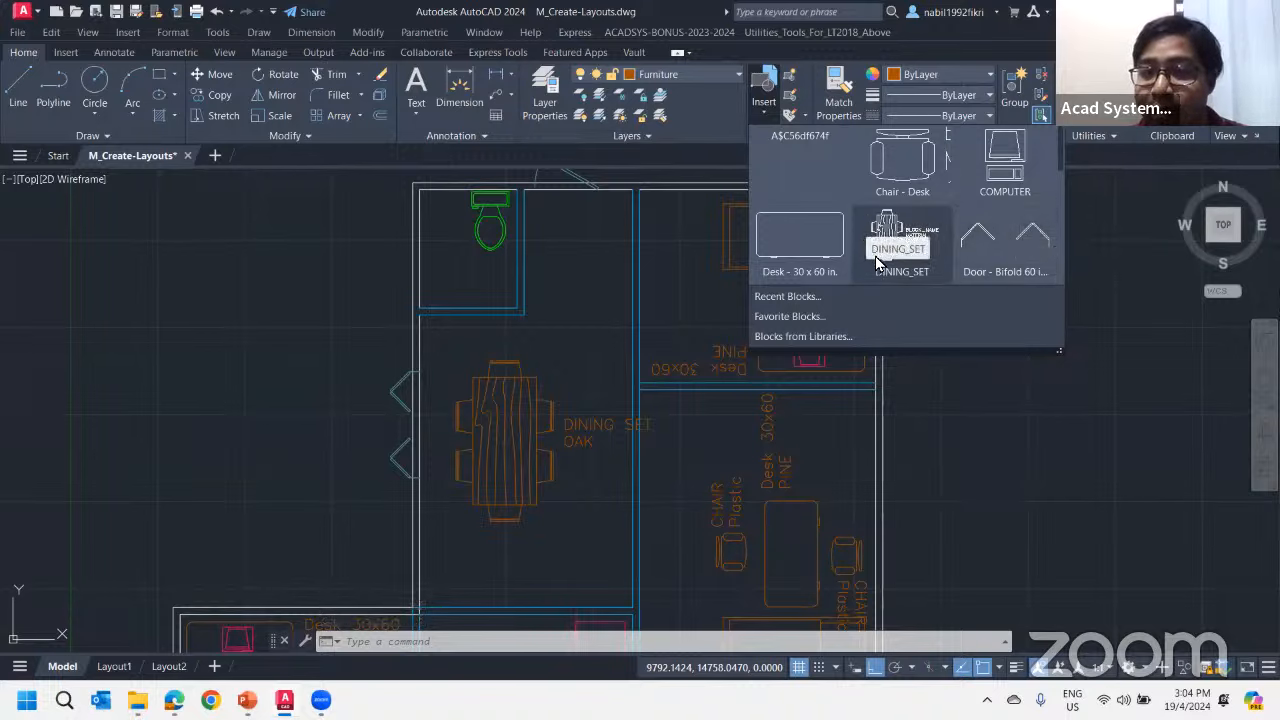
{"action": "scroll", "coordinate": [900, 197], "scroll_direction": "down", "scroll_amount": 1}
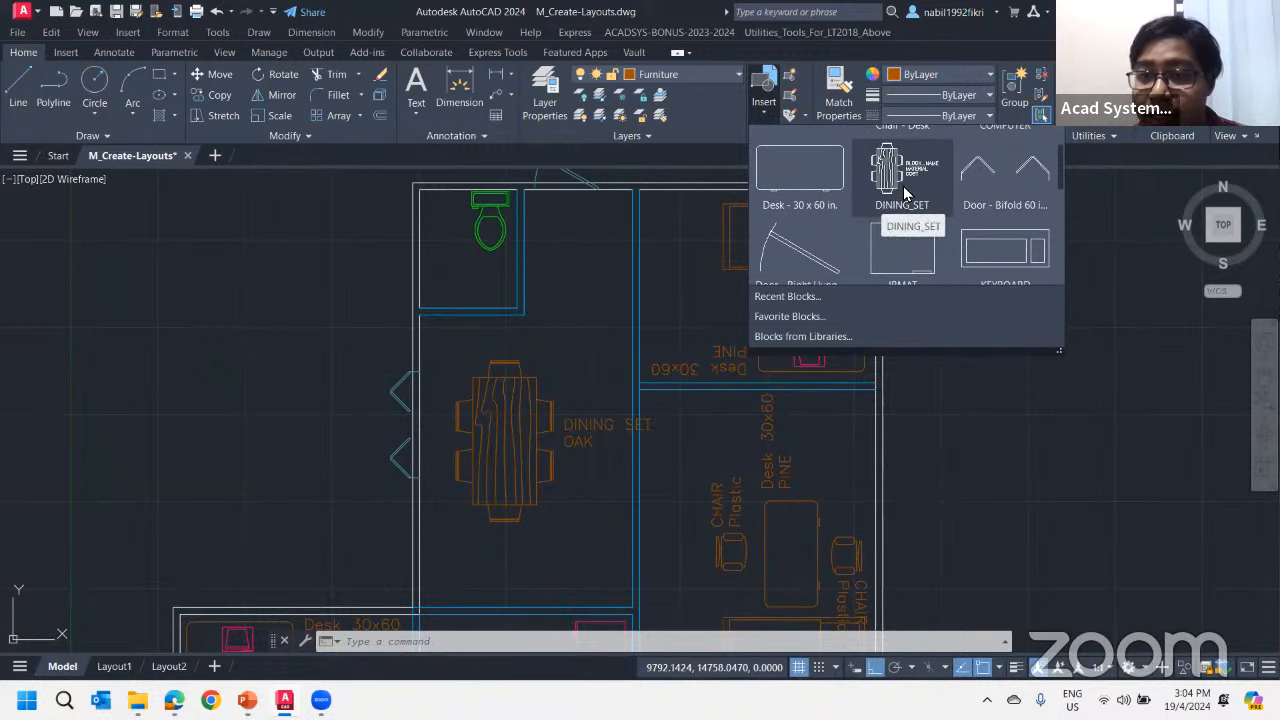
{"action": "left_click", "coordinate": [905, 188]}
{"action": "scroll", "coordinate": [938, 343], "scroll_direction": "down", "scroll_amount": 4}
{"action": "middle_click_drag", "start_coordinate": [790, 344], "coordinate": [729, 217]}
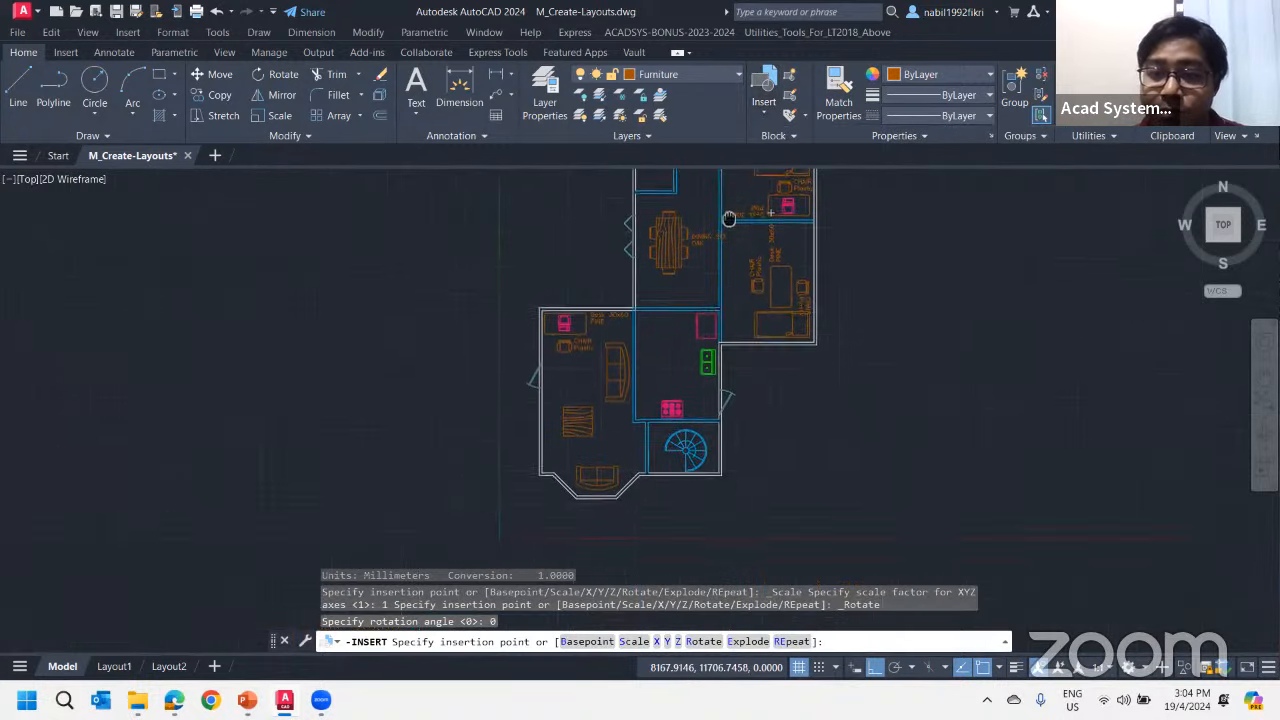
{"action": "scroll", "coordinate": [779, 431], "scroll_direction": "up", "scroll_amount": 4}
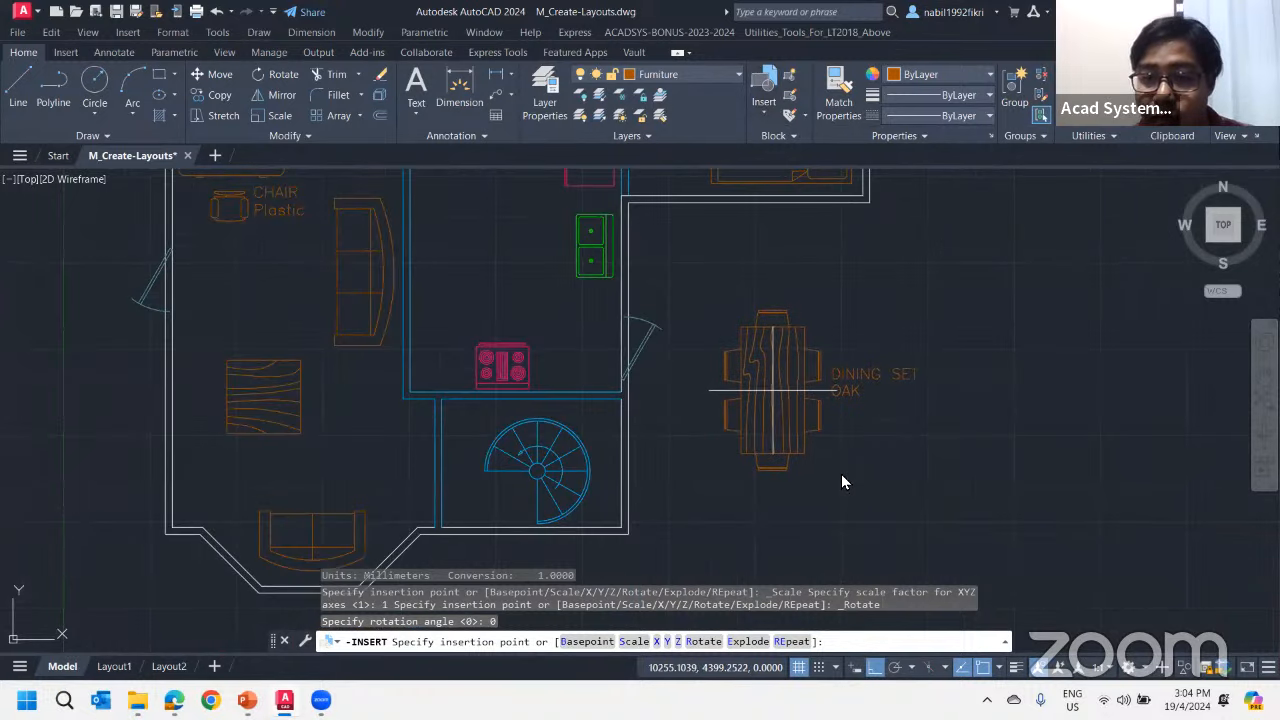
{"action": "left_click", "coordinate": [772, 390]}
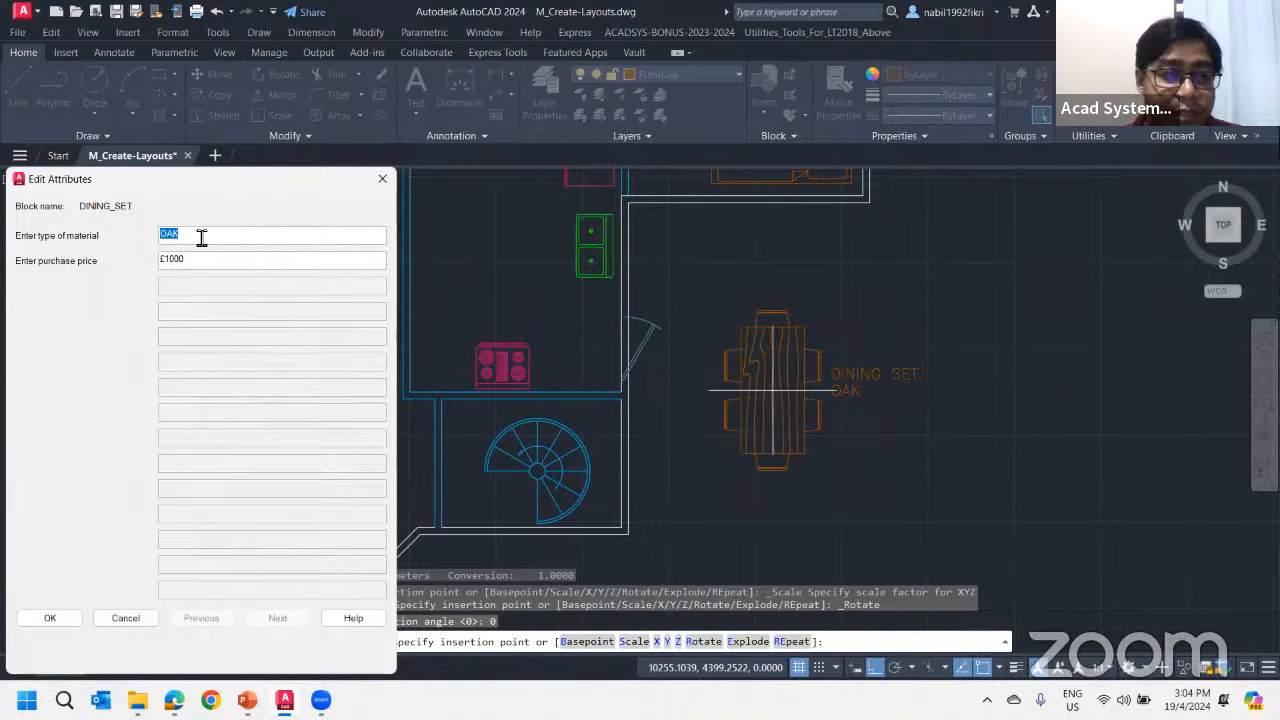
Set the new dining set's material attribute to Pine wood and its purchase price to £800
{"action": "left_click_drag", "start_coordinate": [208, 241], "coordinate": [11, 224]}
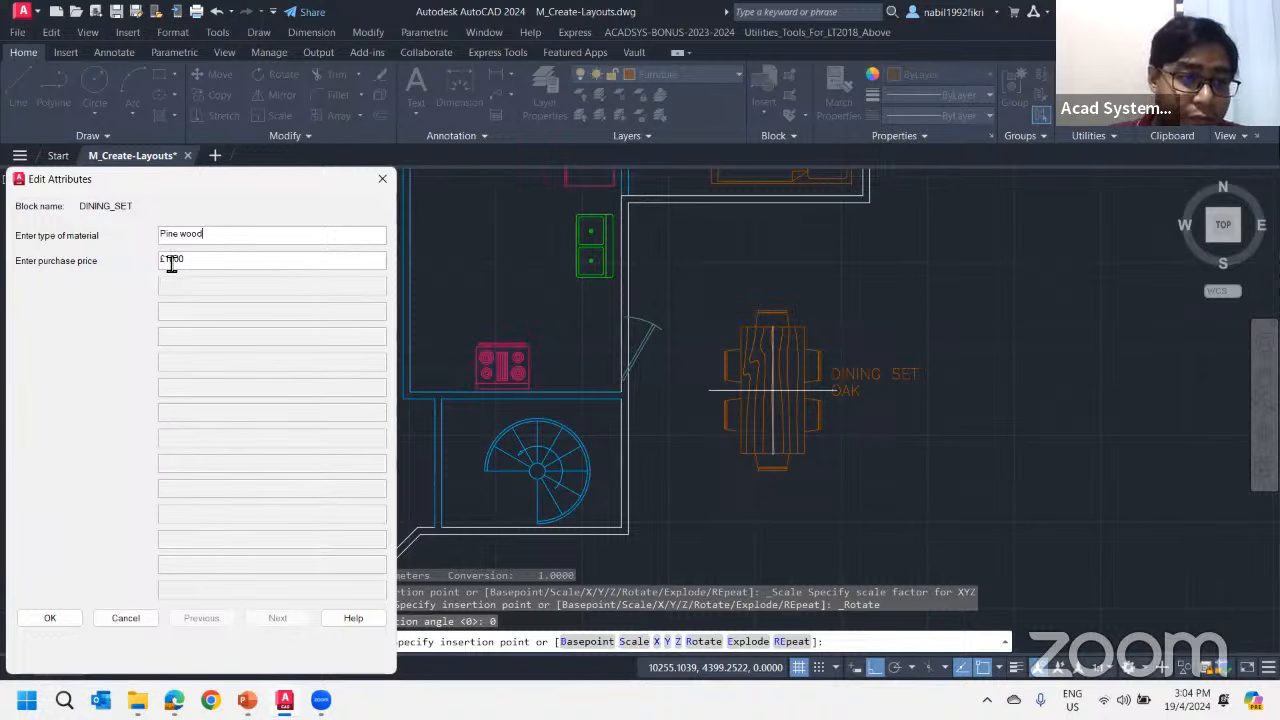
{"action": "left_click_drag", "start_coordinate": [166, 262], "coordinate": [177, 263]}
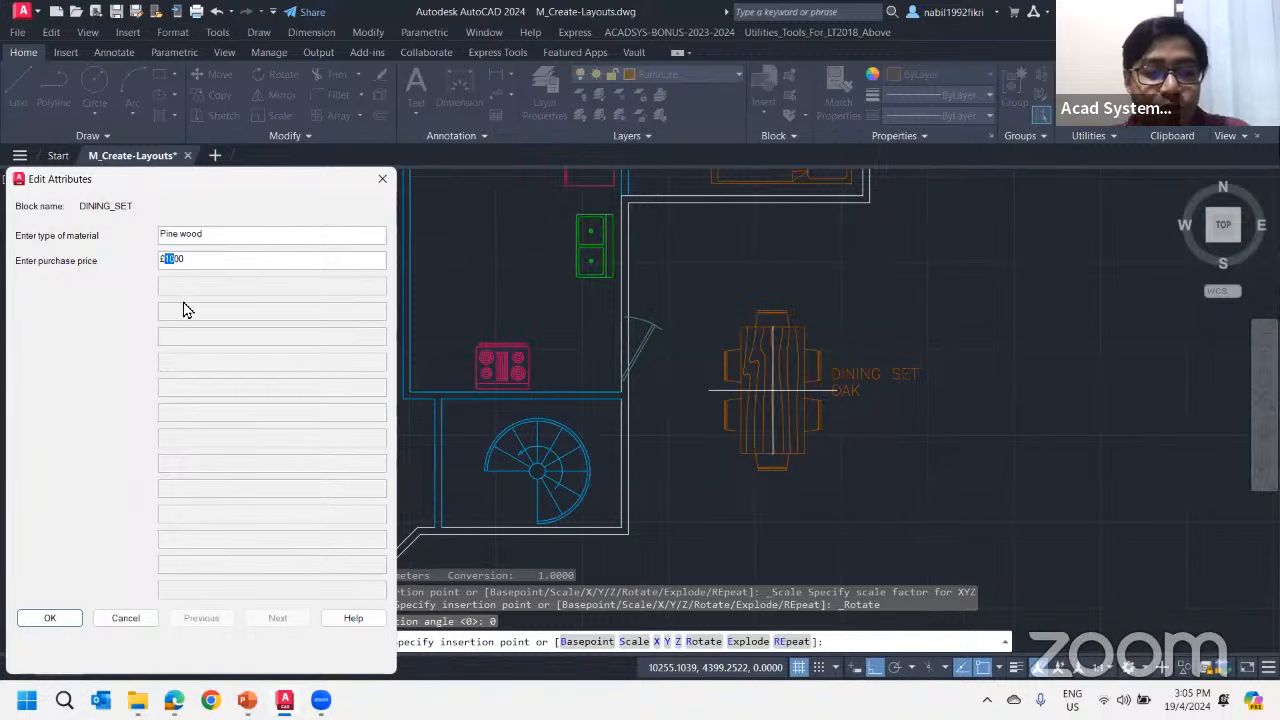
{"action": "type", "text": "8"}
{"action": "left_click", "coordinate": [50, 617]}
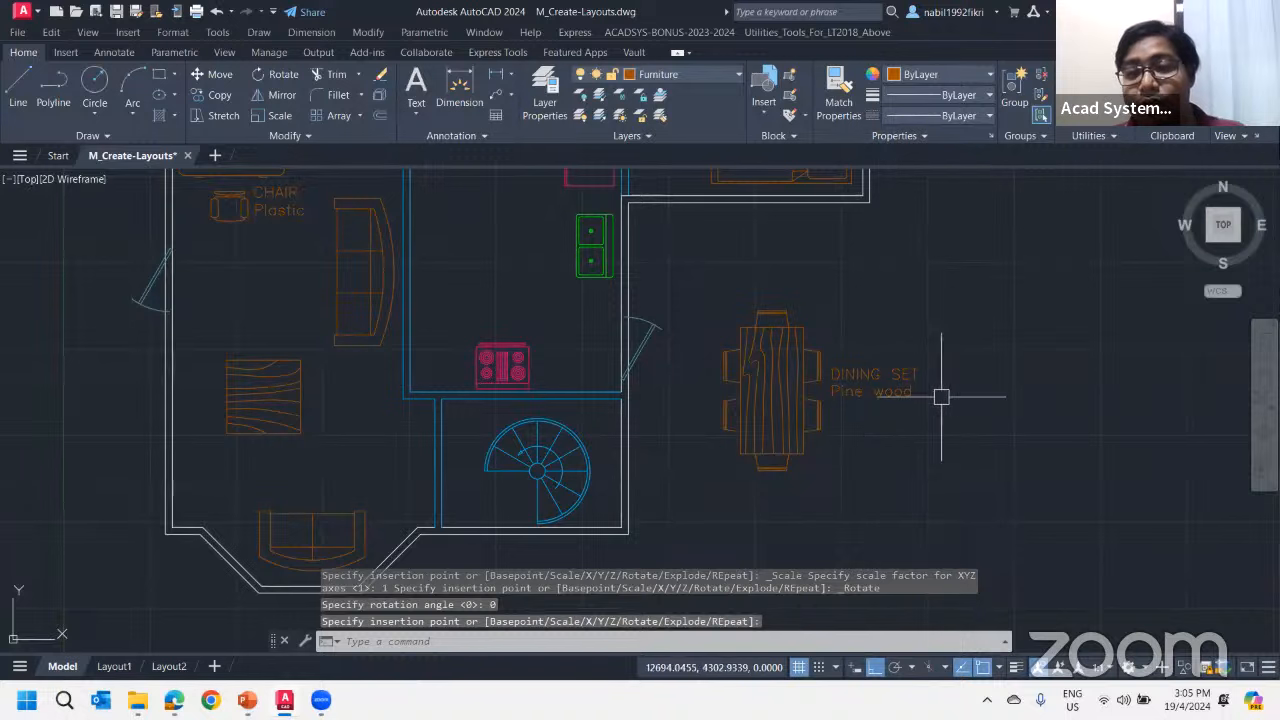
{"action": "scroll", "coordinate": [796, 315], "scroll_direction": "down", "scroll_amount": 2}
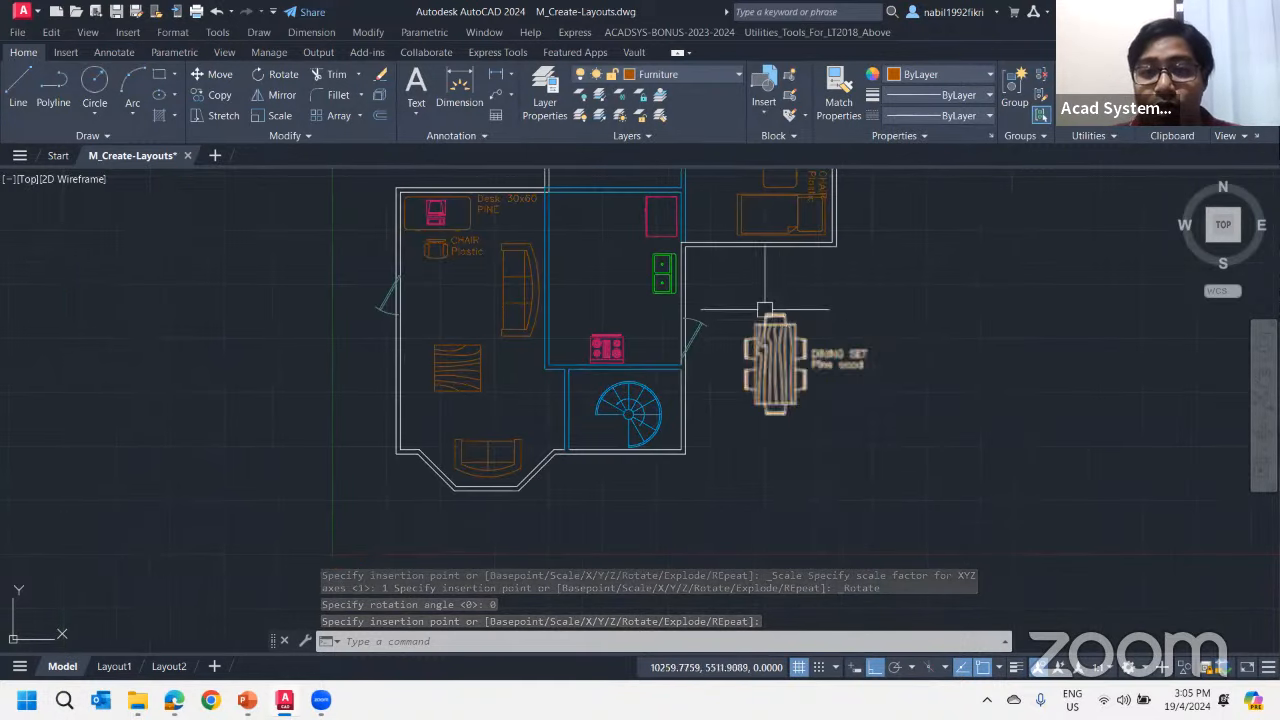
{"action": "middle_click_drag", "start_coordinate": [699, 306], "coordinate": [707, 438]}
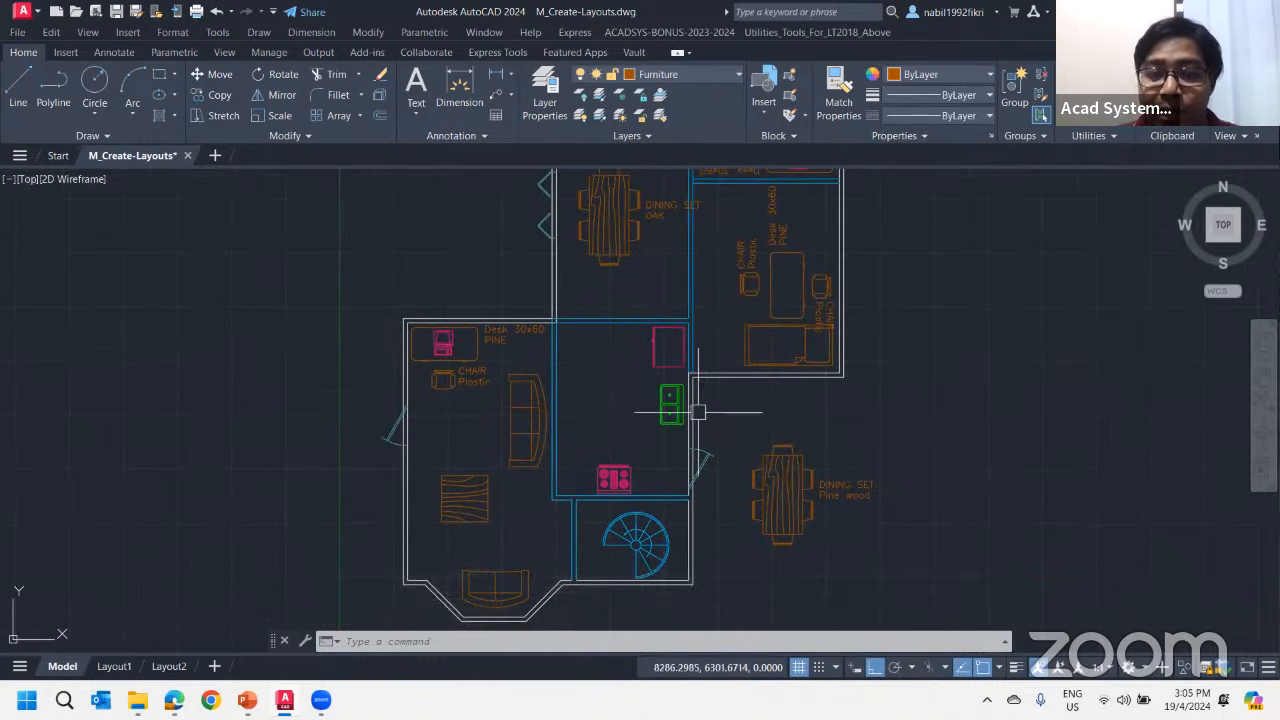
{"action": "scroll", "coordinate": [697, 409], "scroll_direction": "up", "scroll_amount": 2}
{"action": "left_click", "coordinate": [770, 120]}
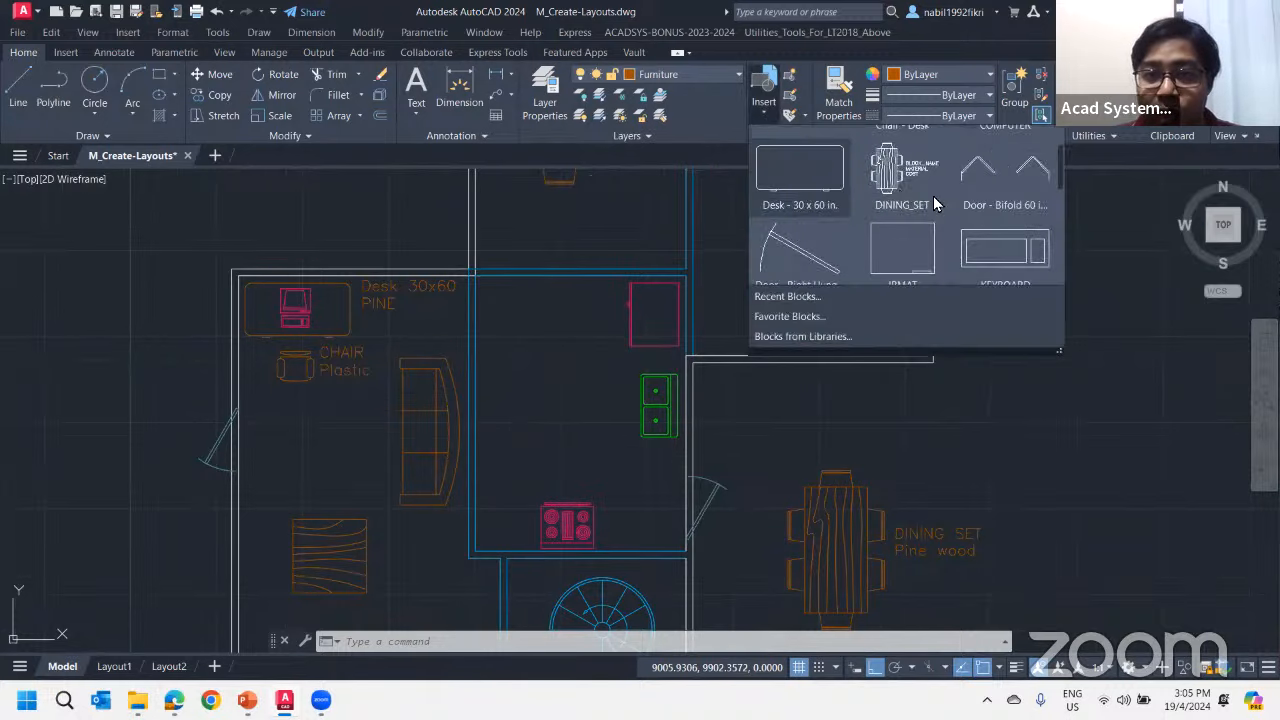
{"action": "left_click", "coordinate": [607, 378]}
{"action": "key", "text": "Escape"}
Inspect the Pine wood dining set outside the plan and the computer desk in the living room
{"action": "scroll", "coordinate": [586, 394], "scroll_direction": "down", "scroll_amount": 3}
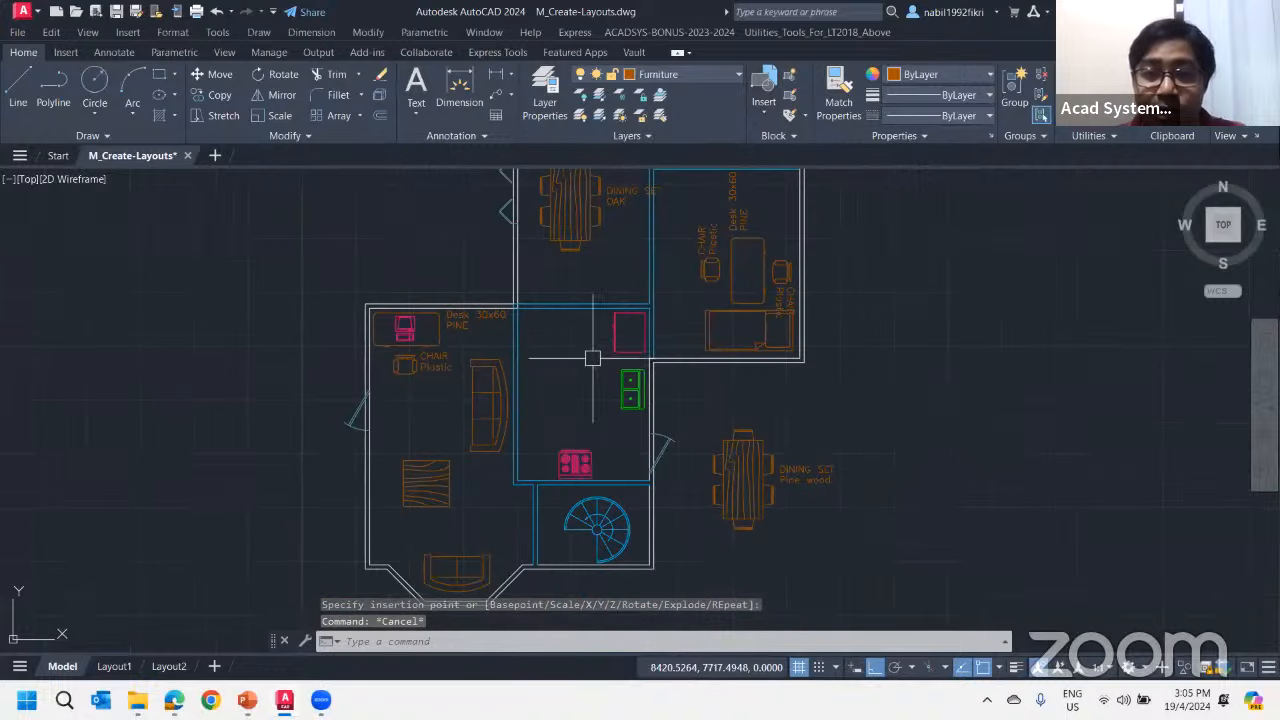
{"action": "scroll", "coordinate": [709, 486], "scroll_direction": "up", "scroll_amount": 5}
{"action": "scroll", "coordinate": [557, 323], "scroll_direction": "down", "scroll_amount": 4}
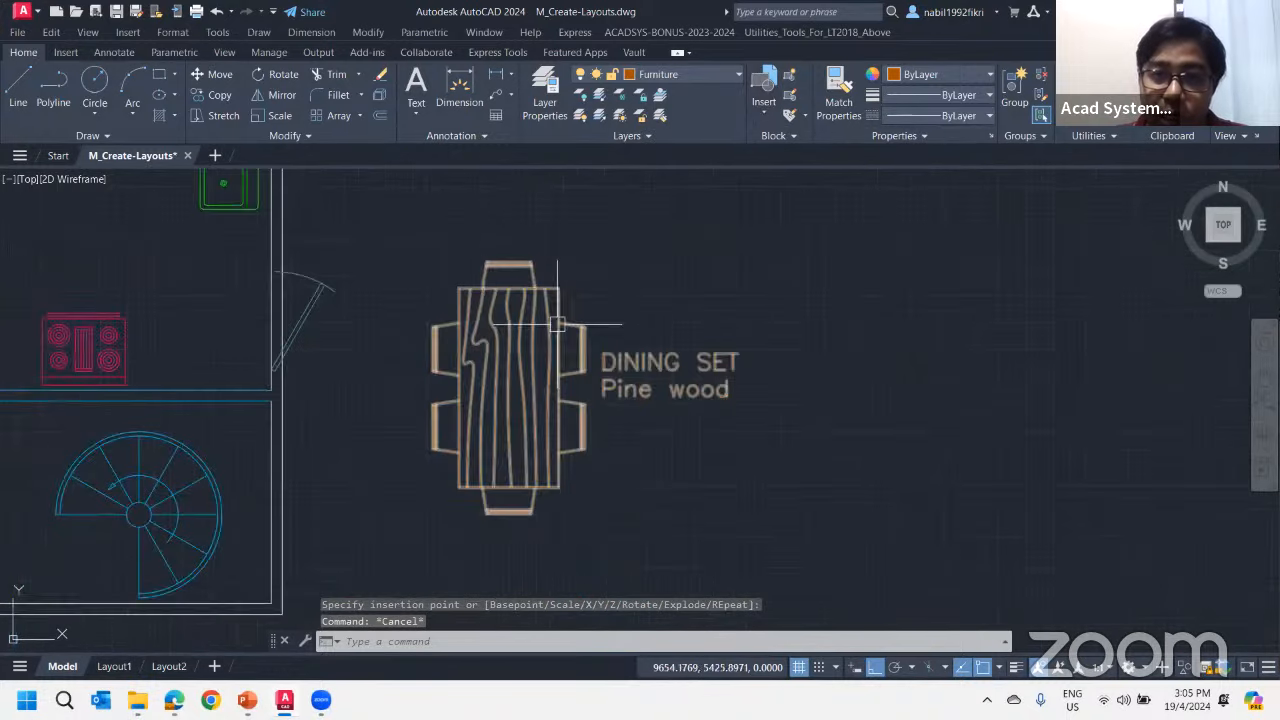
{"action": "middle_click_drag", "start_coordinate": [484, 298], "coordinate": [633, 309]}
{"action": "middle_click_drag", "start_coordinate": [376, 206], "coordinate": [437, 514]}
{"action": "middle_click_drag", "start_coordinate": [354, 400], "coordinate": [618, 346]}
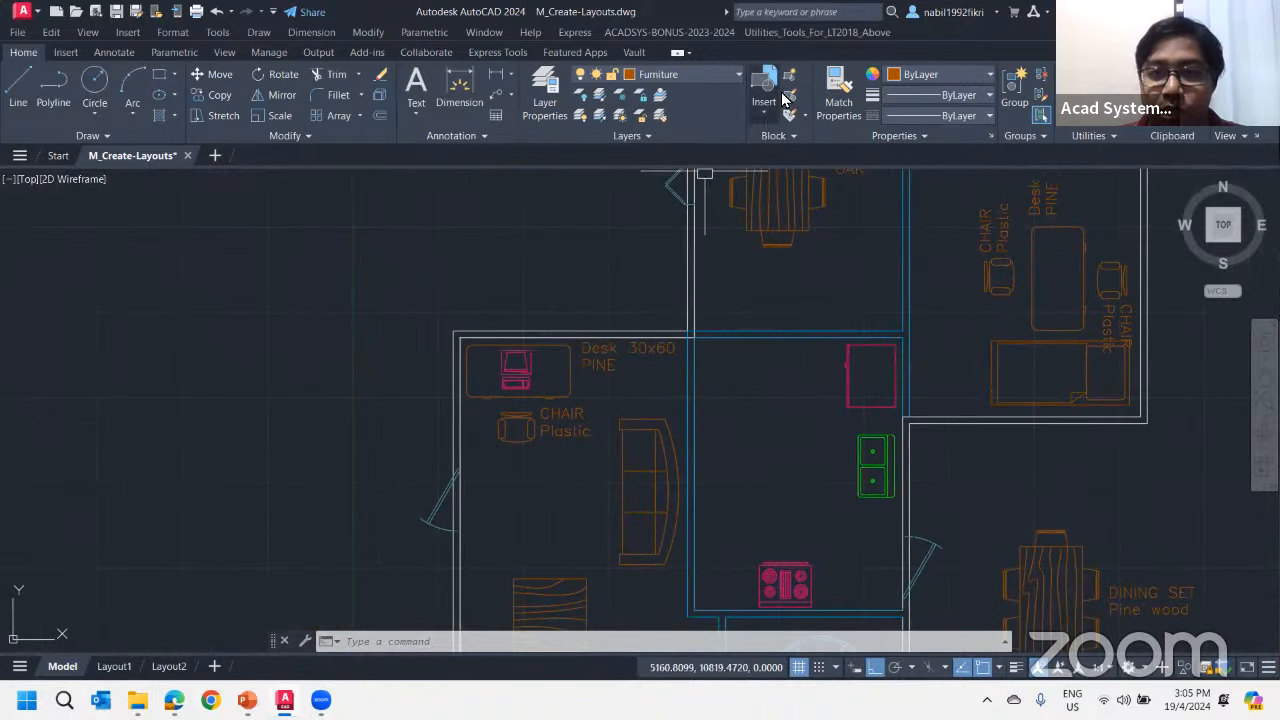
Make Electronic & Appliance the current layer
{"action": "left_click", "coordinate": [764, 105]}
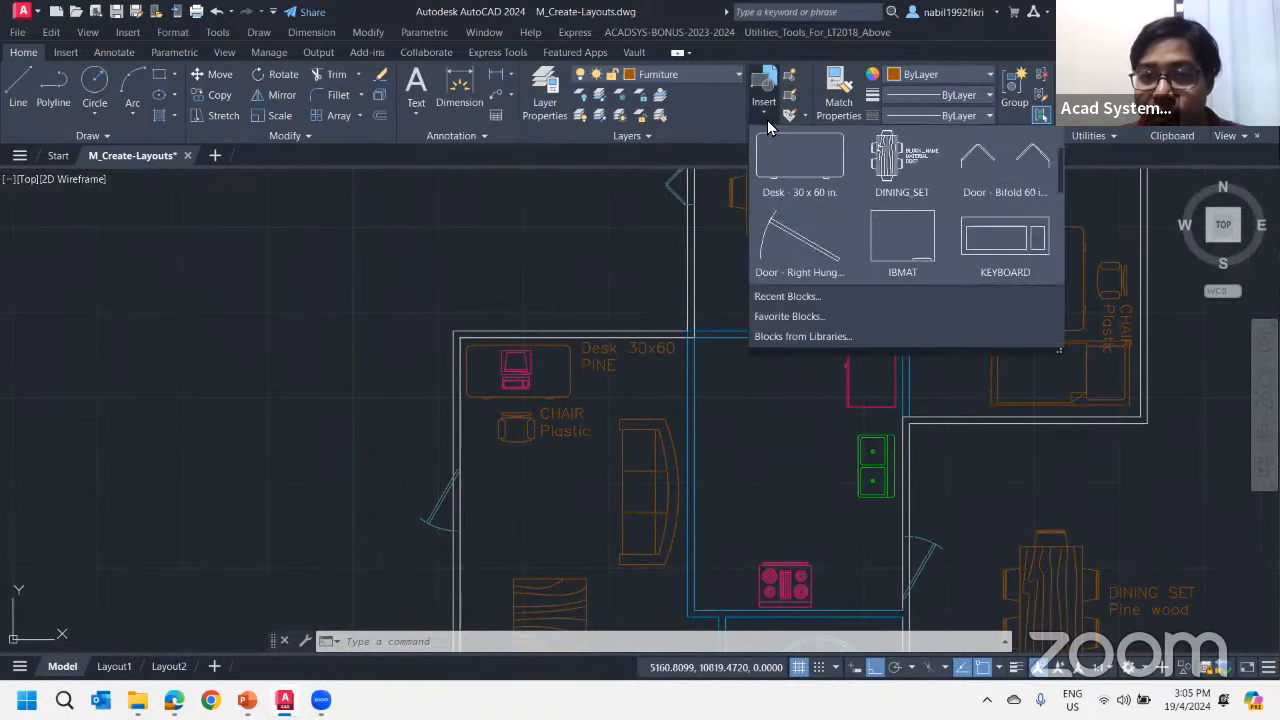
{"action": "left_click", "coordinate": [710, 76]}
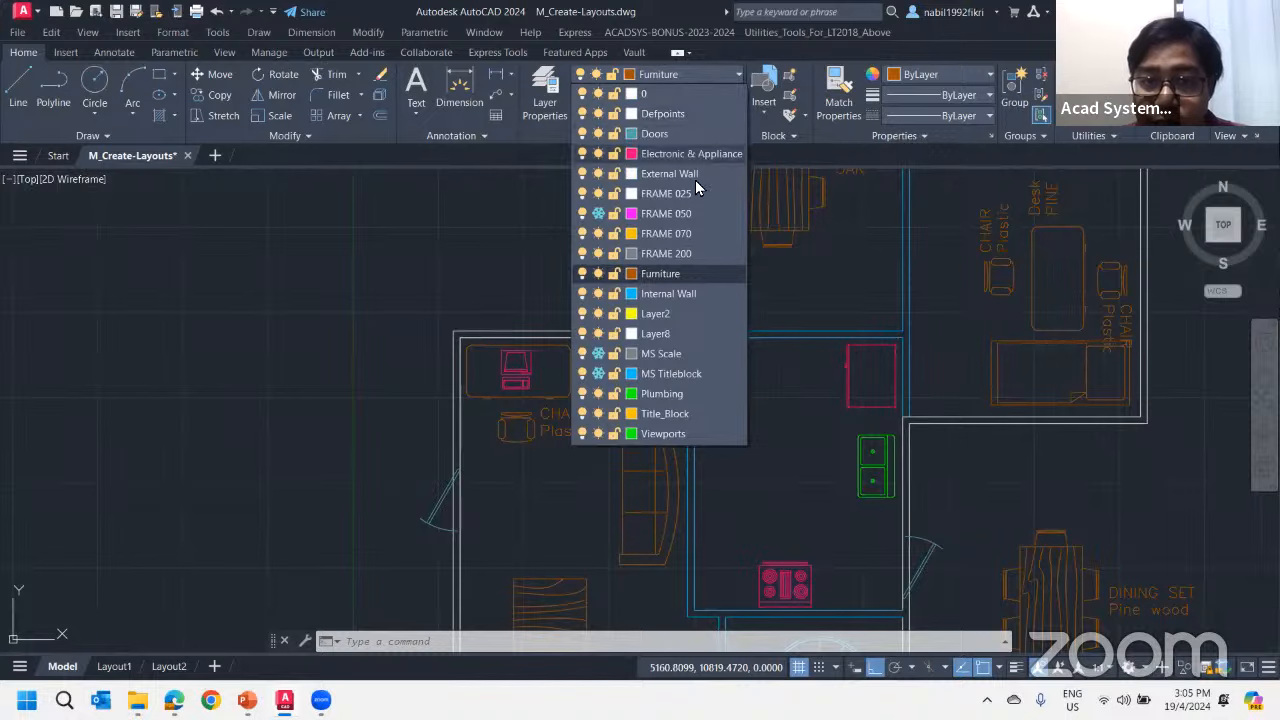
{"action": "left_click", "coordinate": [697, 155]}
Insert the COMPUTER block outside the plan, just above the exterior wall behind the living room desk
{"action": "scroll", "coordinate": [534, 345], "scroll_direction": "up", "scroll_amount": 4}
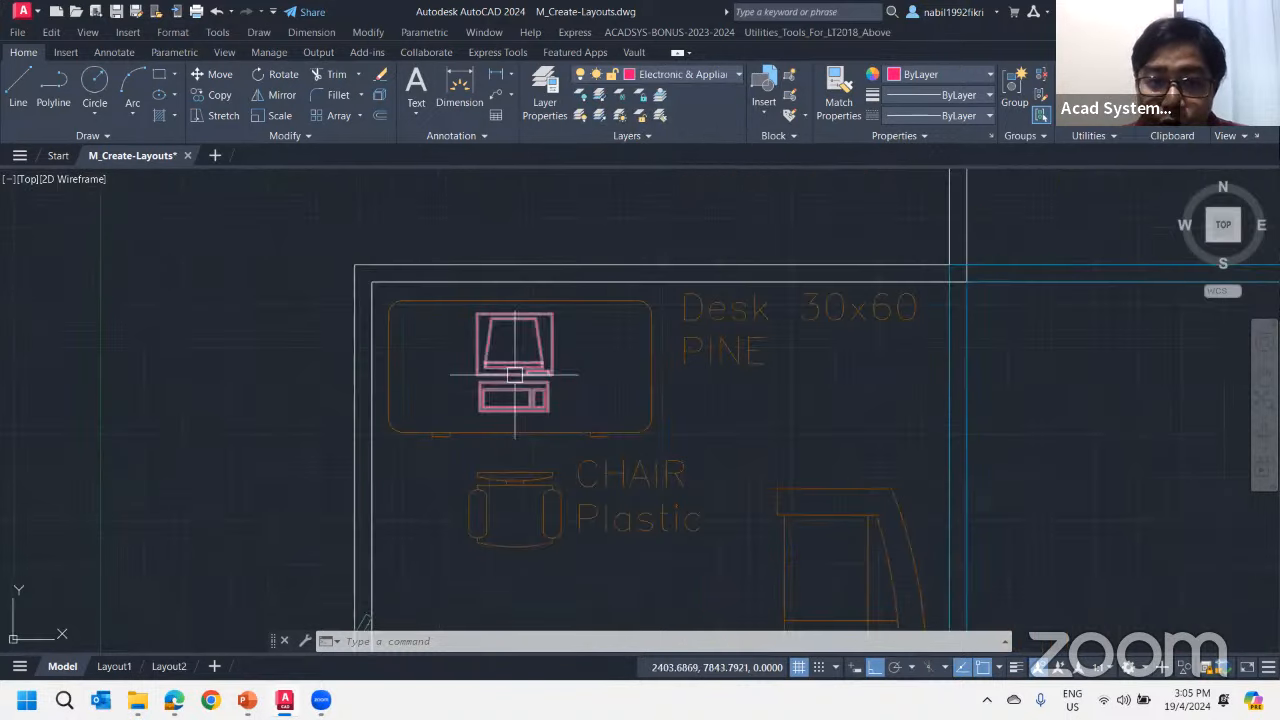
{"action": "left_click", "coordinate": [761, 114]}
{"action": "scroll", "coordinate": [880, 230], "scroll_direction": "down", "scroll_amount": 5}
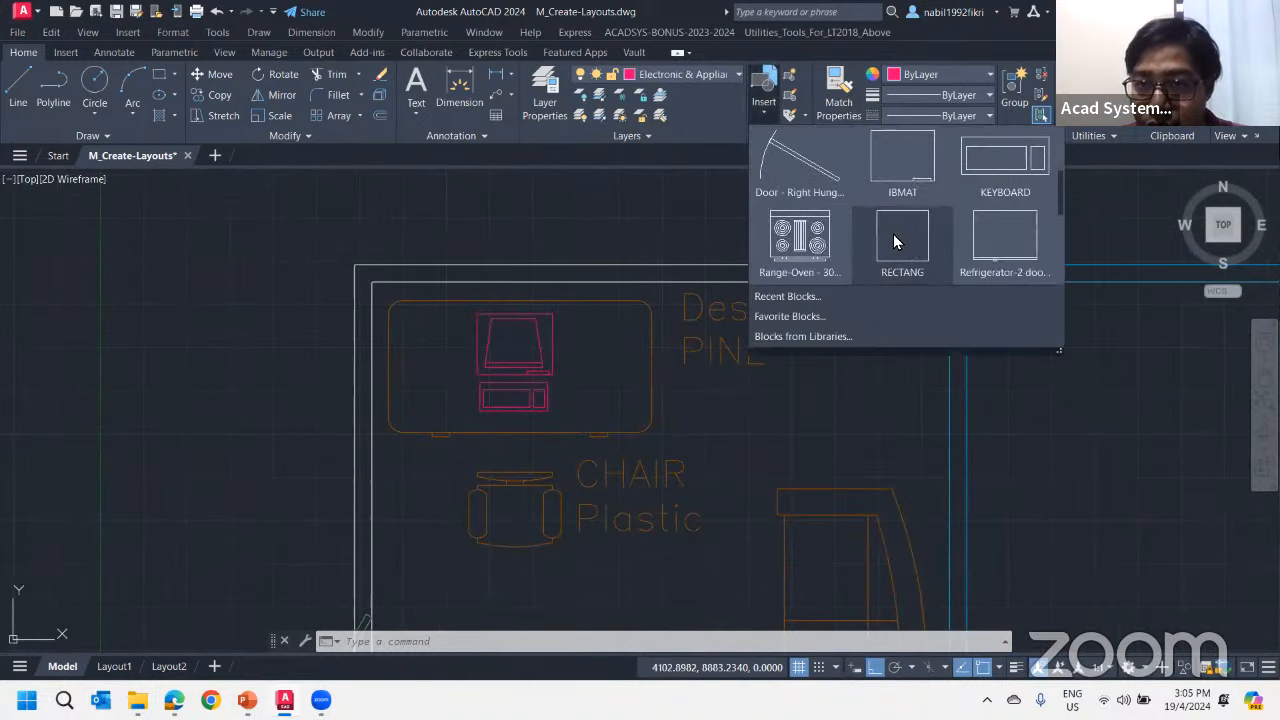
{"action": "scroll", "coordinate": [977, 228], "scroll_direction": "up", "scroll_amount": 2}
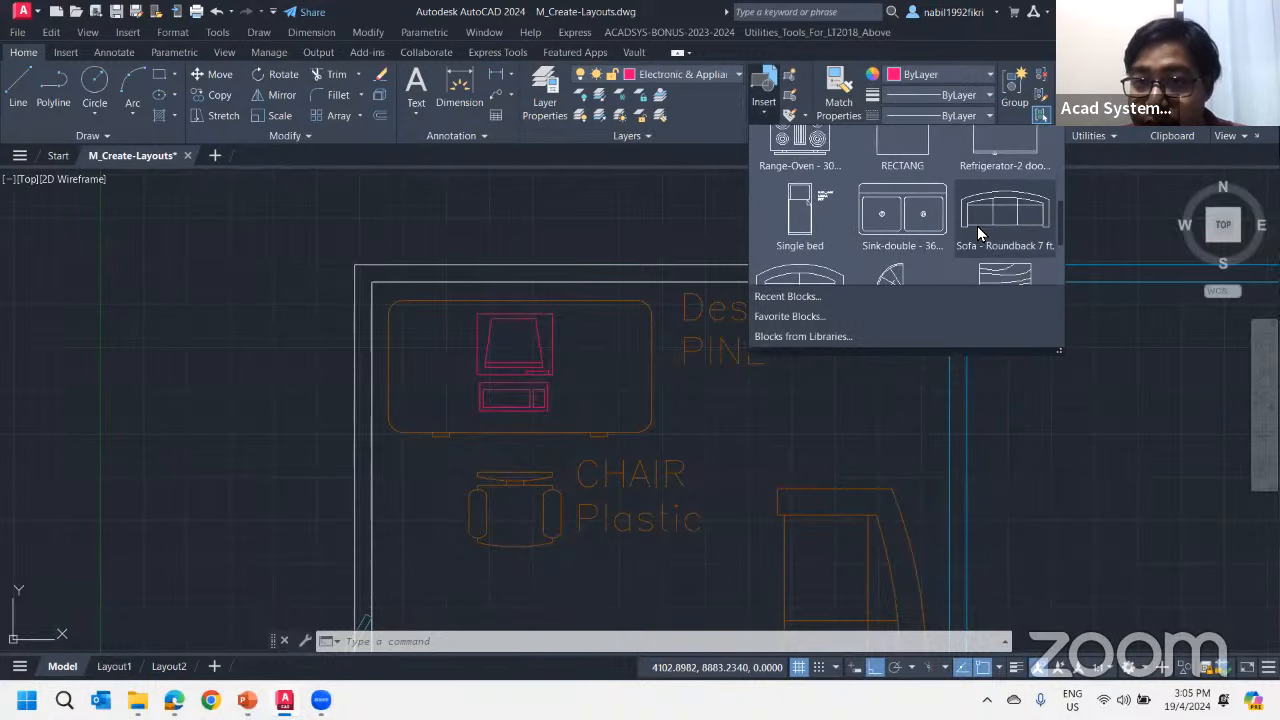
{"action": "scroll", "coordinate": [990, 240], "scroll_direction": "down", "scroll_amount": 3}
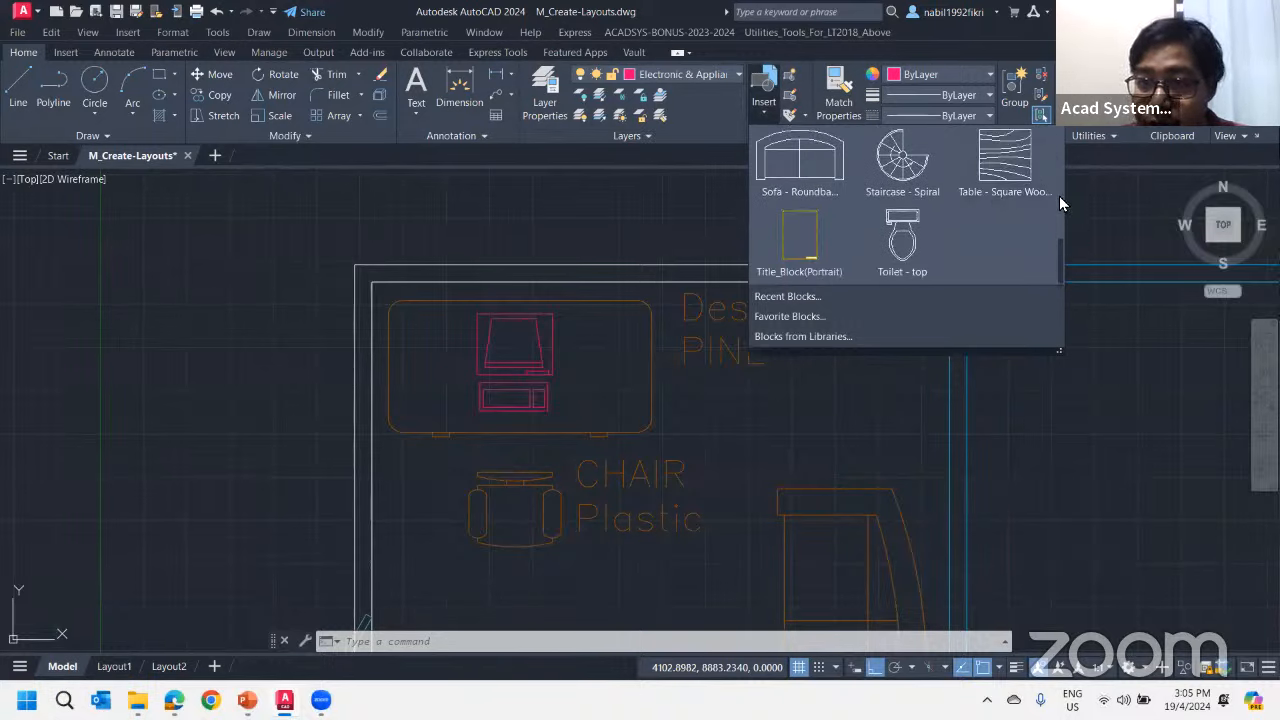
{"action": "left_click_drag", "start_coordinate": [1059, 242], "coordinate": [1052, 125]}
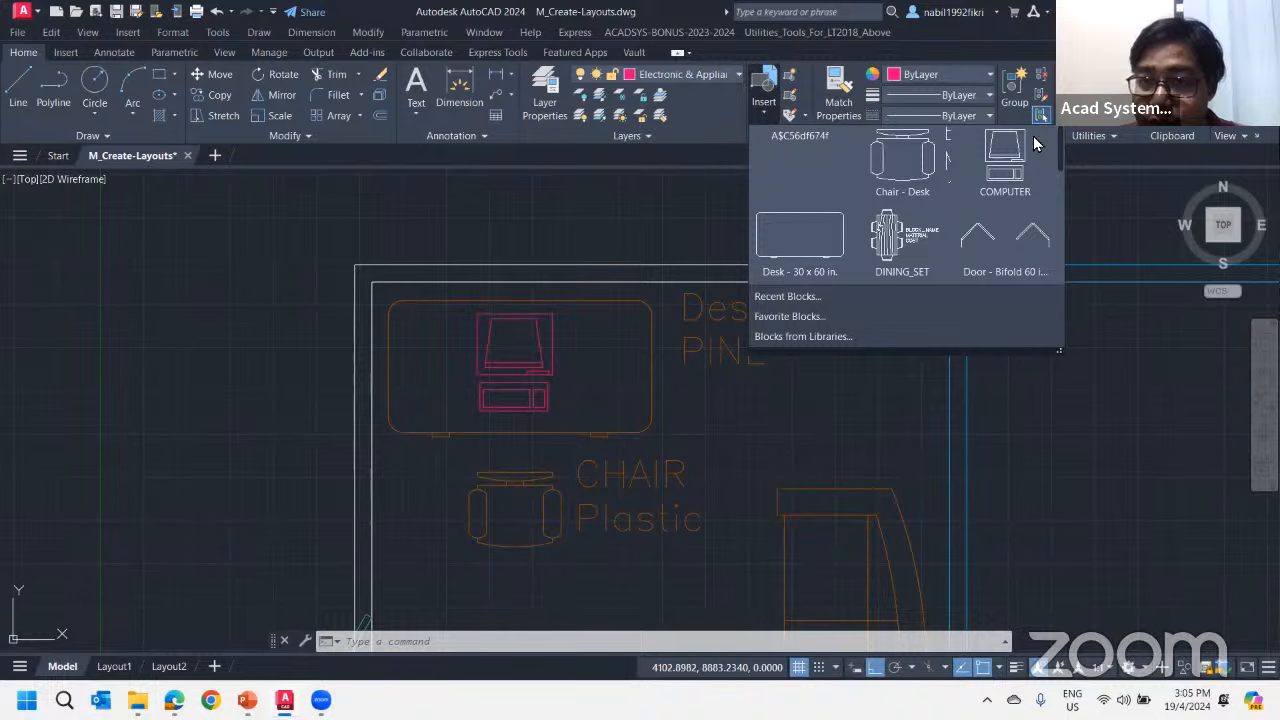
{"action": "left_click", "coordinate": [1006, 163]}
{"action": "scroll", "coordinate": [663, 257], "scroll_direction": "down", "scroll_amount": 4}
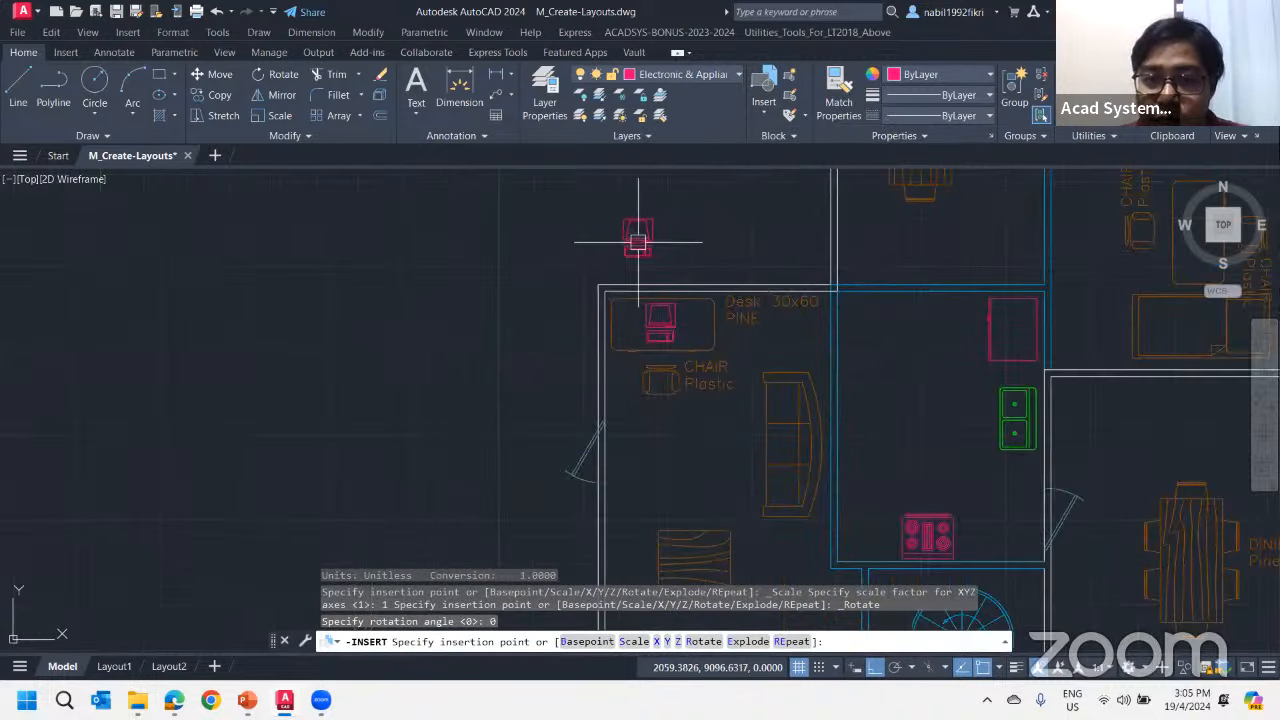
{"action": "left_click", "coordinate": [638, 241]}
Open the COMPUTER block definition in the Block Editor
{"action": "scroll", "coordinate": [830, 320], "scroll_direction": "down", "scroll_amount": 2}
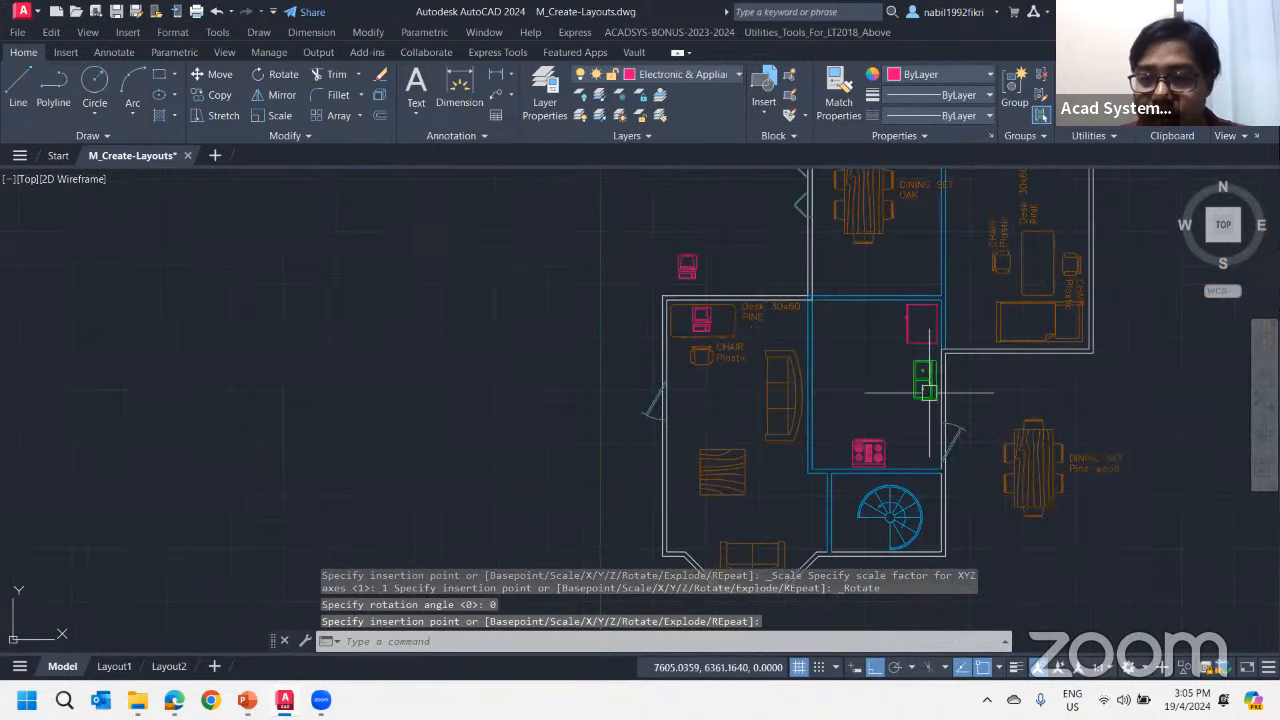
{"action": "scroll", "coordinate": [1094, 457], "scroll_direction": "up", "scroll_amount": 5}
{"action": "scroll", "coordinate": [849, 371], "scroll_direction": "down", "scroll_amount": 2}
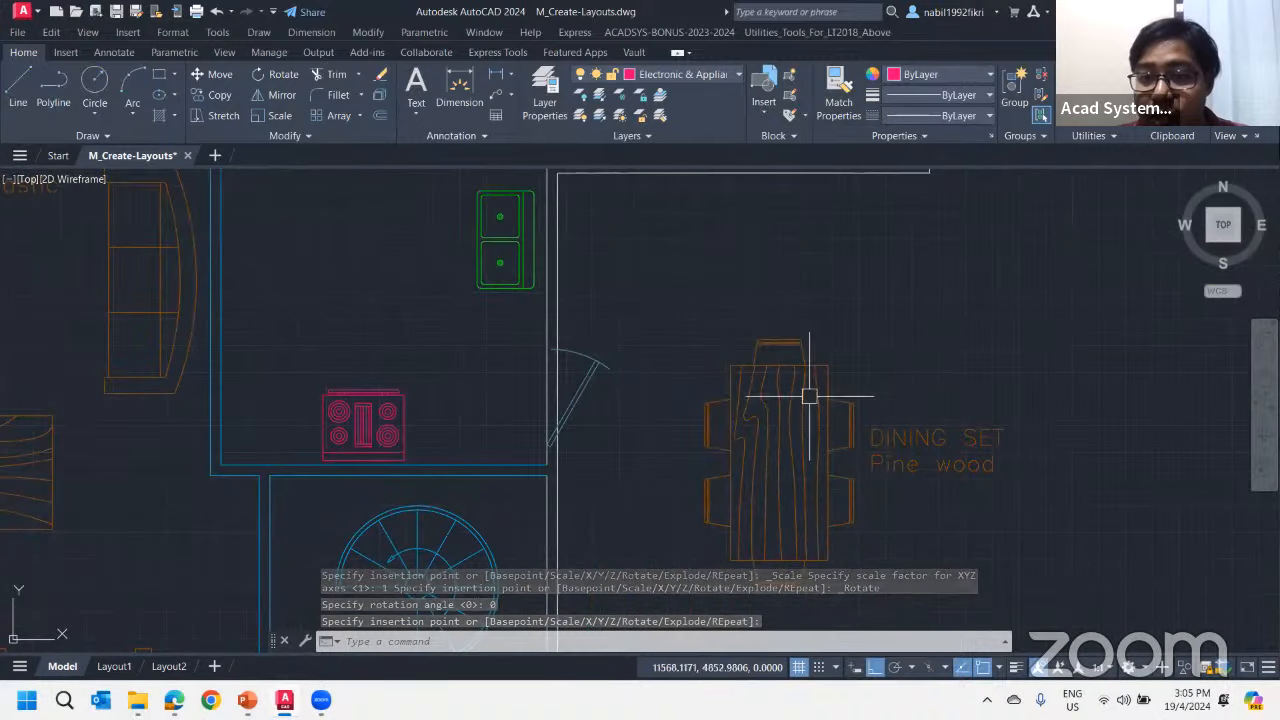
{"action": "scroll", "coordinate": [809, 396], "scroll_direction": "down", "scroll_amount": 5}
{"action": "middle_click_drag", "start_coordinate": [686, 389], "coordinate": [891, 542]}
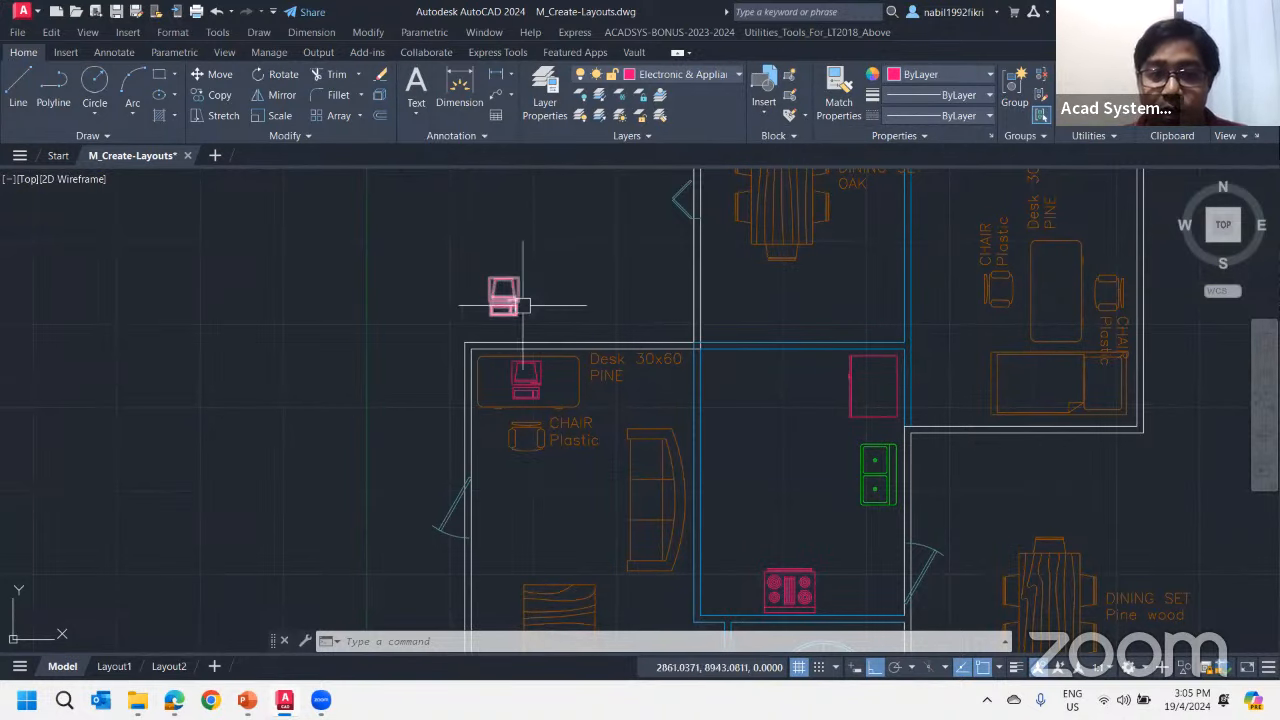
{"action": "left_click", "coordinate": [792, 104]}
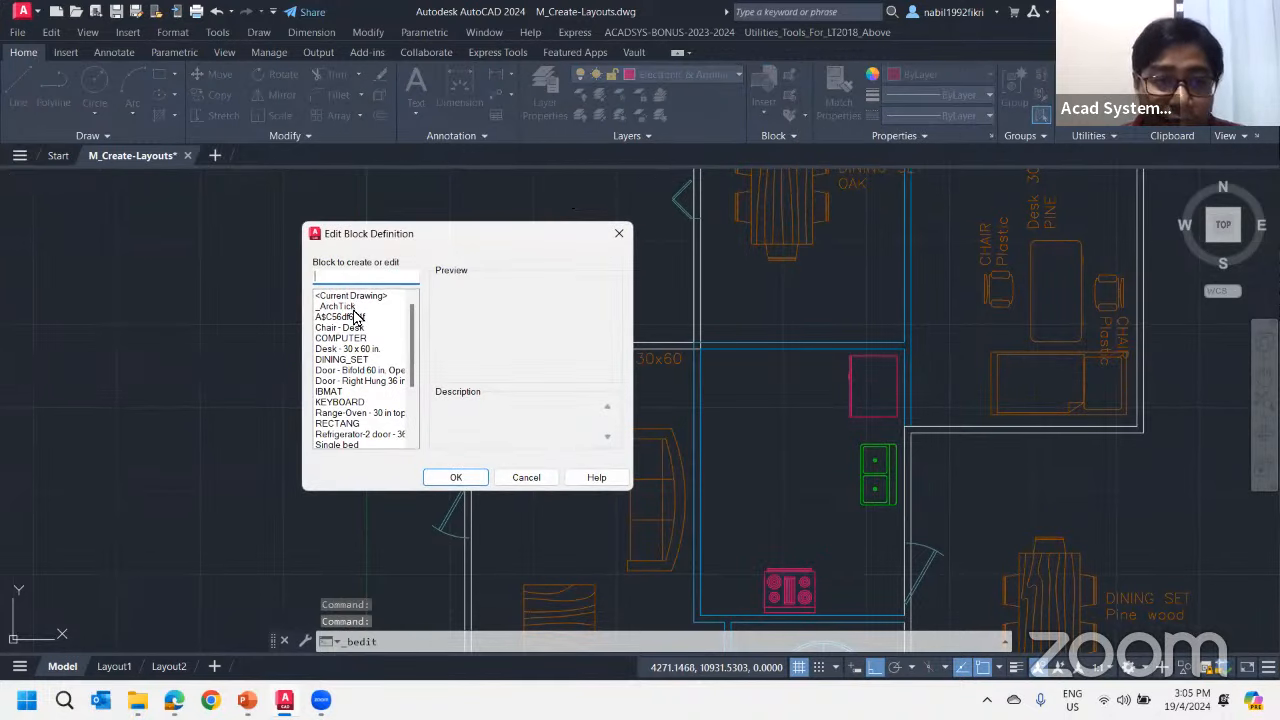
{"action": "left_click", "coordinate": [347, 339]}
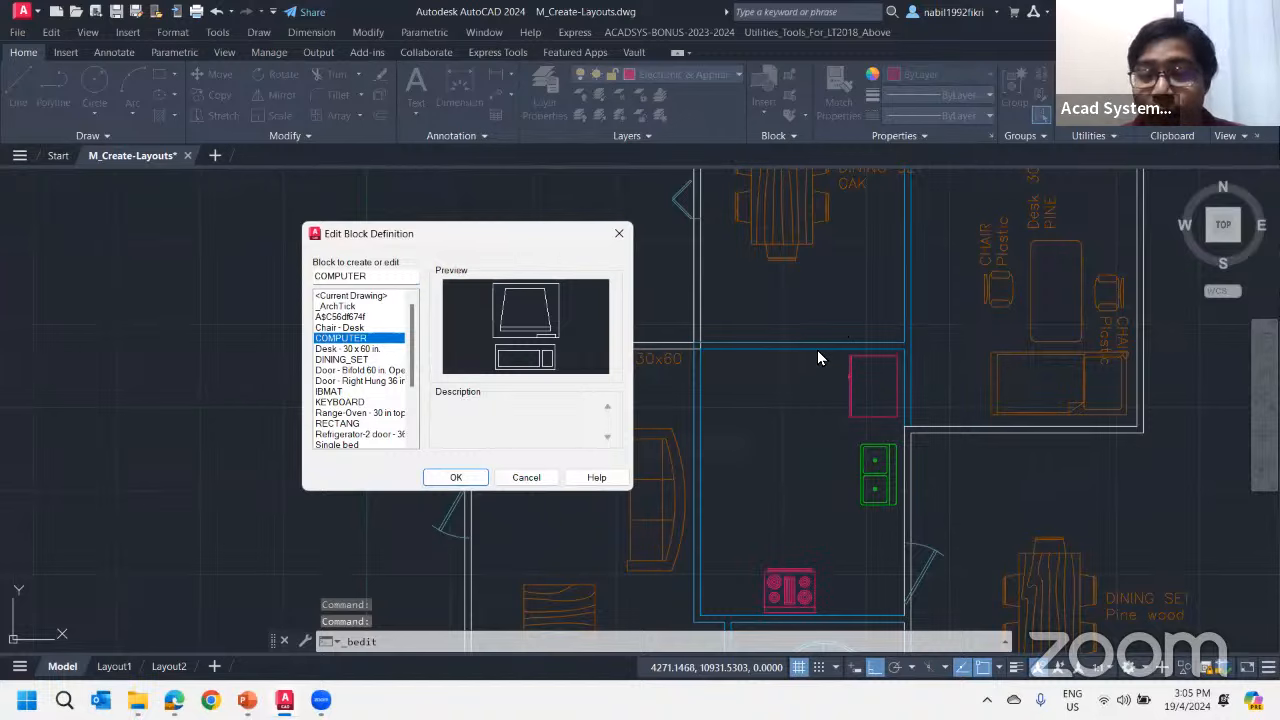
{"action": "left_click", "coordinate": [457, 478]}
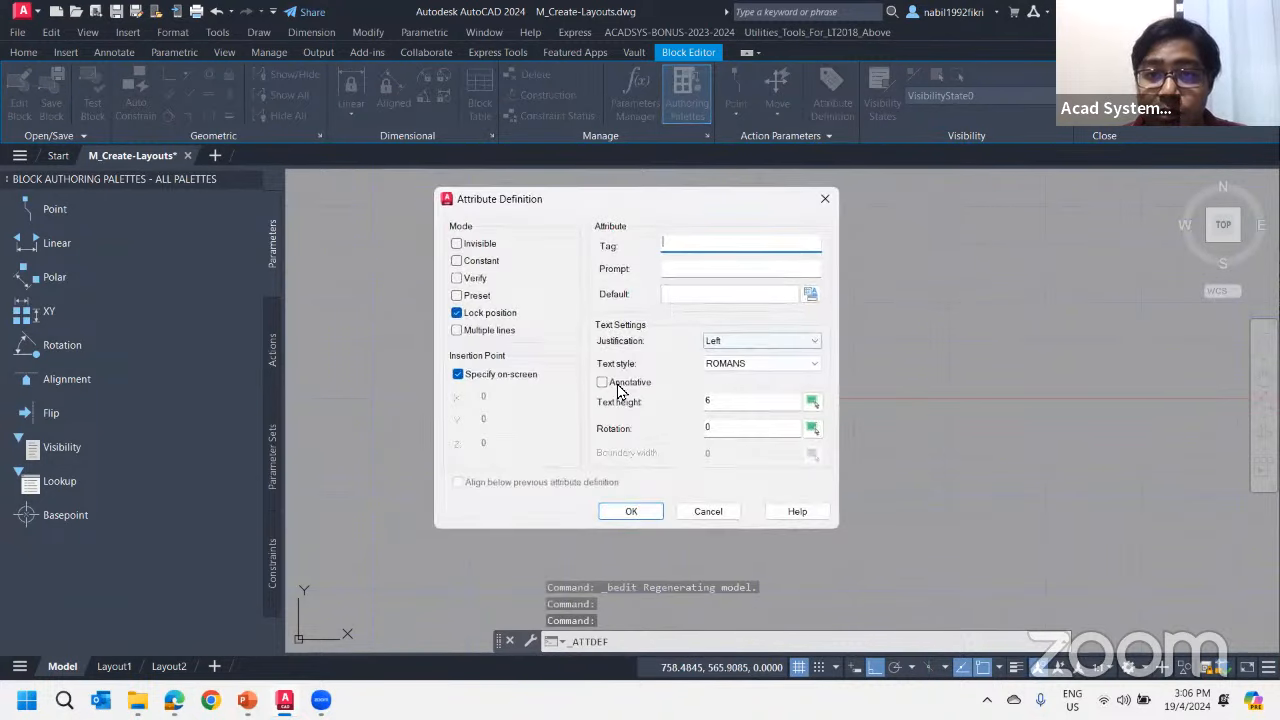
Define a new attribute for the computer block with the tag BLOCK_NAME and the prompt Item type
{"action": "left_click_drag", "start_coordinate": [630, 210], "coordinate": [903, 217]}
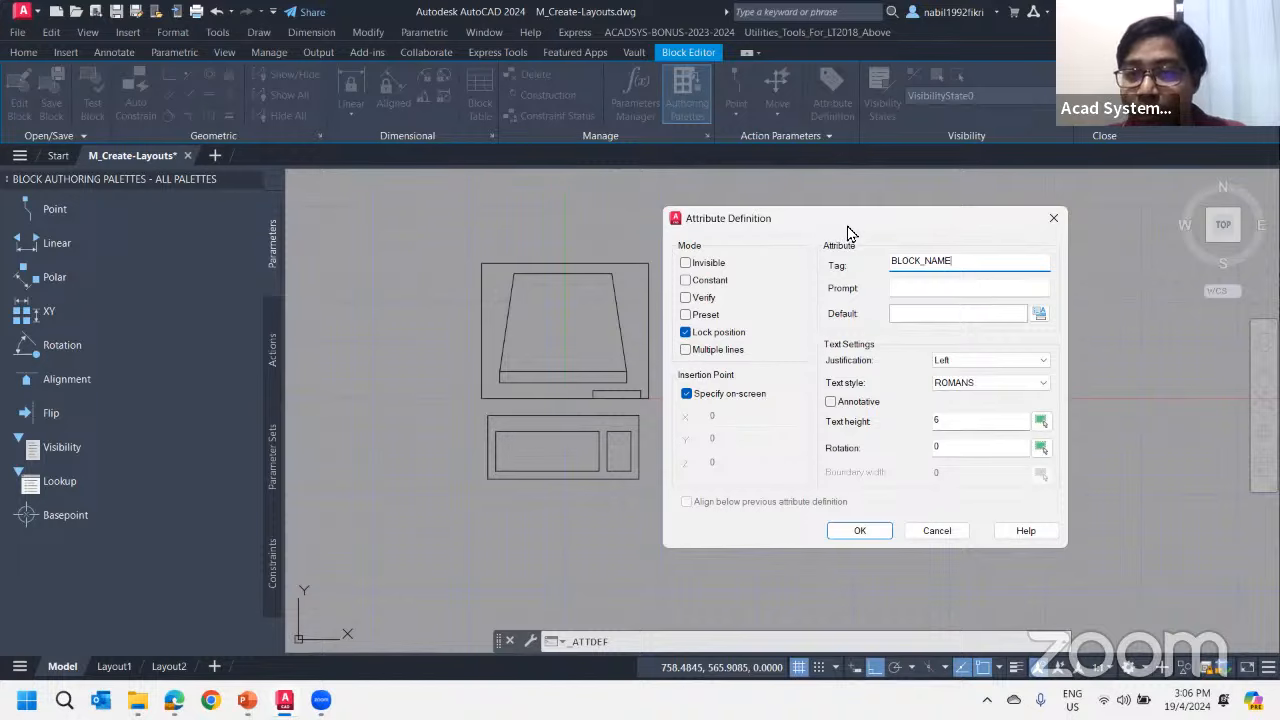
{"action": "left_click_drag", "start_coordinate": [847, 228], "coordinate": [862, 195]}
{"action": "left_click_drag", "start_coordinate": [985, 230], "coordinate": [908, 247]}
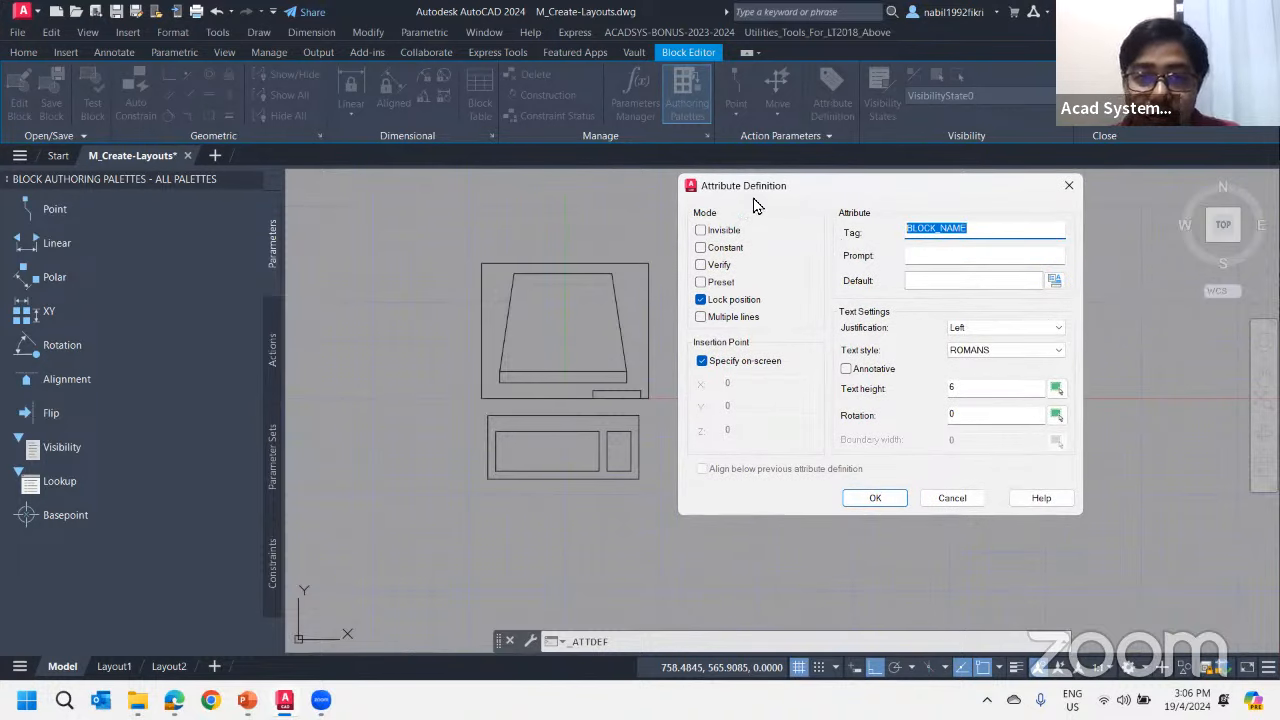
{"action": "left_click_drag", "start_coordinate": [760, 197], "coordinate": [835, 237]}
{"action": "left_click", "coordinate": [988, 296]}
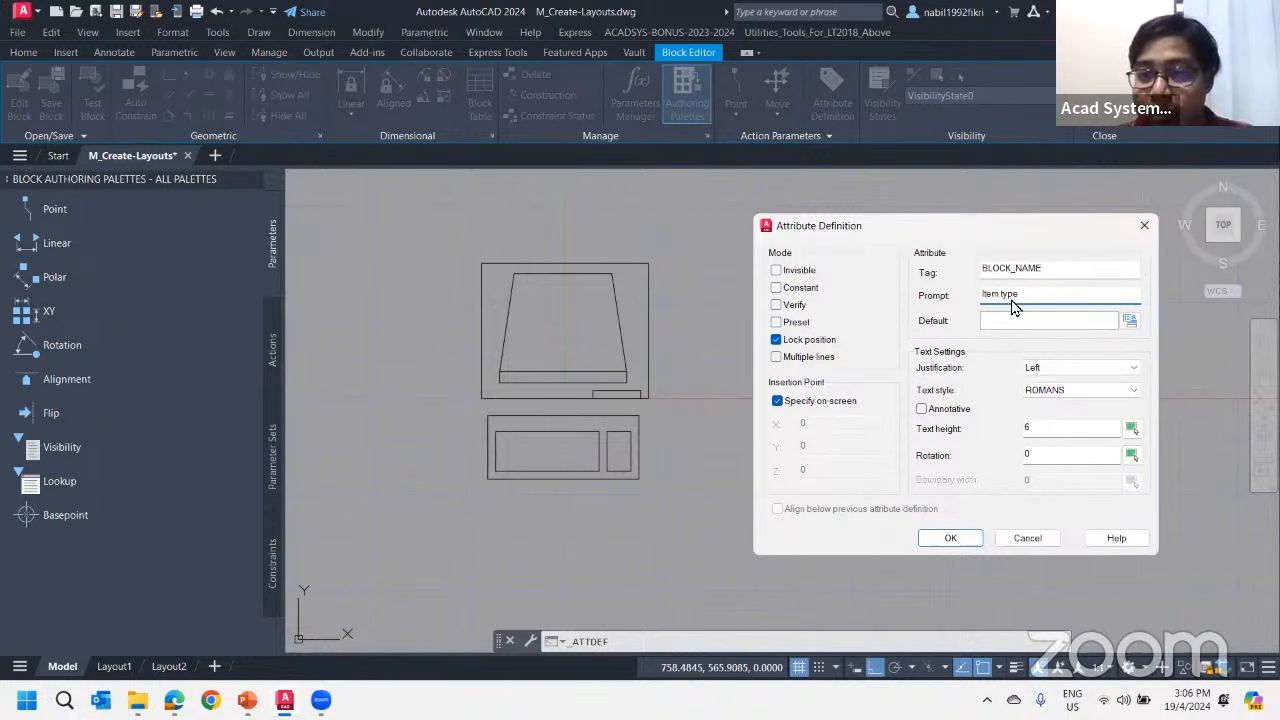
{"action": "left_click", "coordinate": [1036, 321]}
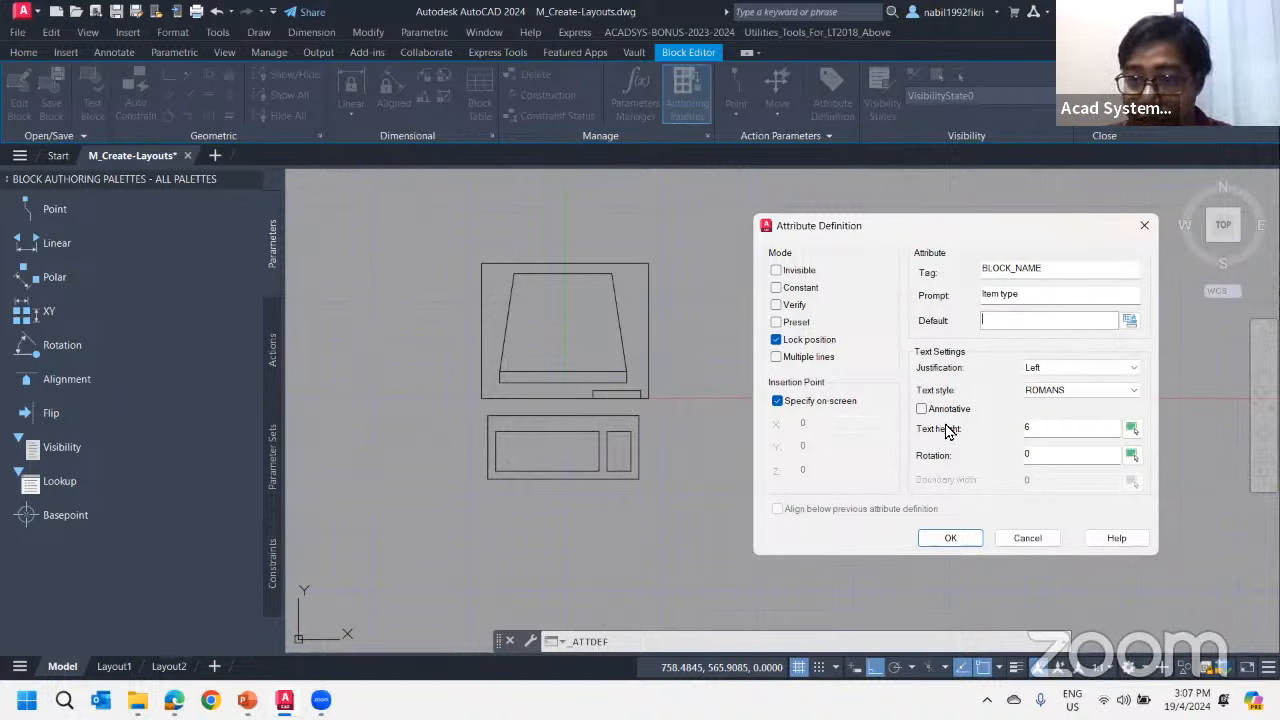
{"action": "left_click", "coordinate": [778, 272]}
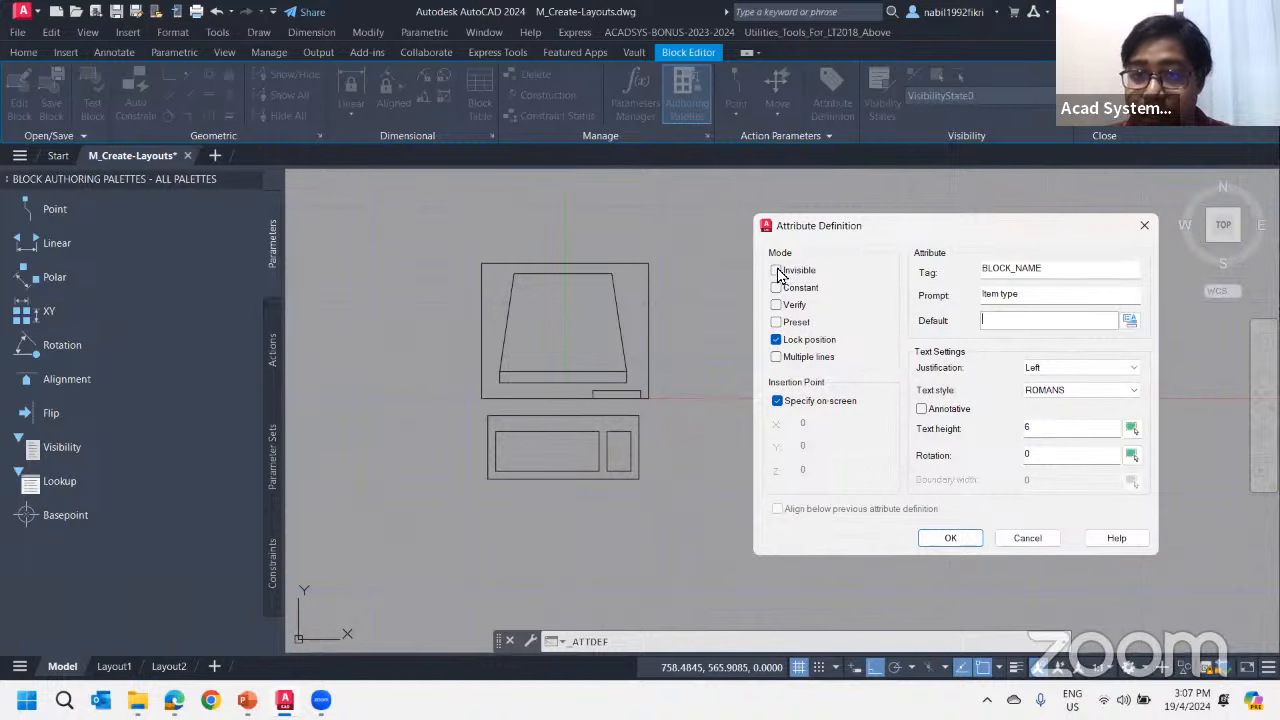
{"action": "left_click_drag", "start_coordinate": [812, 235], "coordinate": [926, 237]}
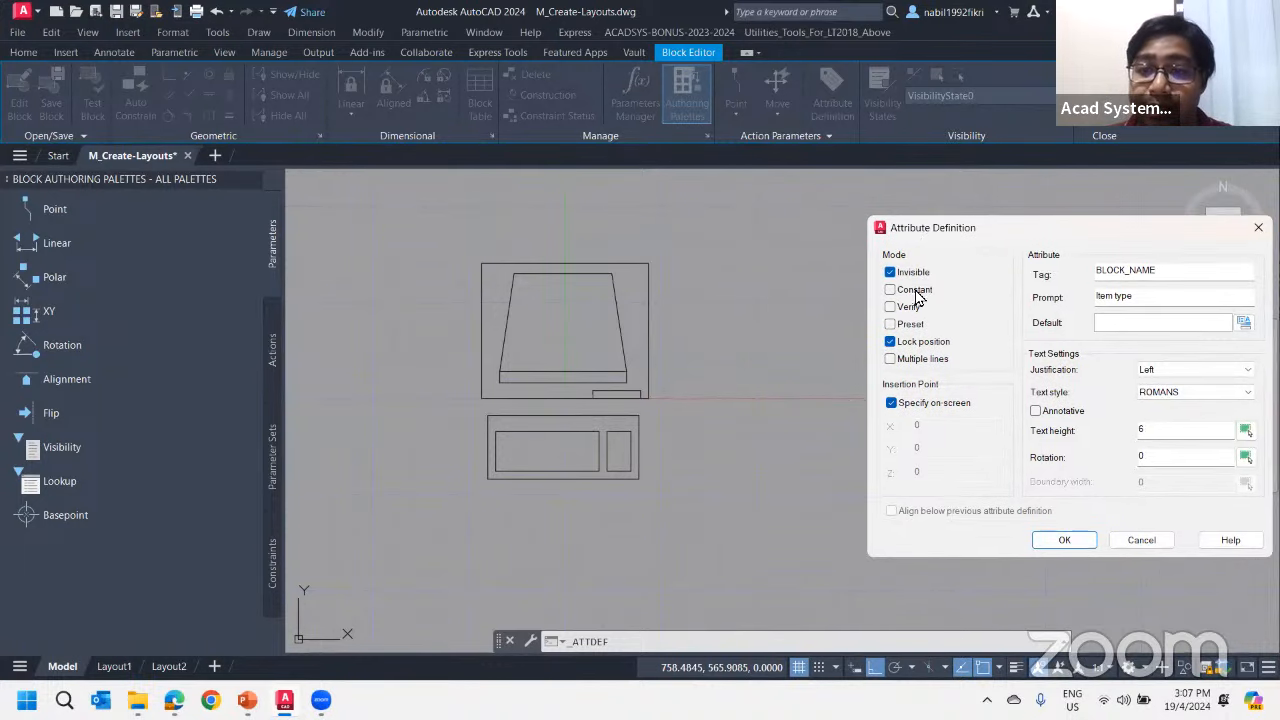
{"action": "left_click", "coordinate": [893, 273]}
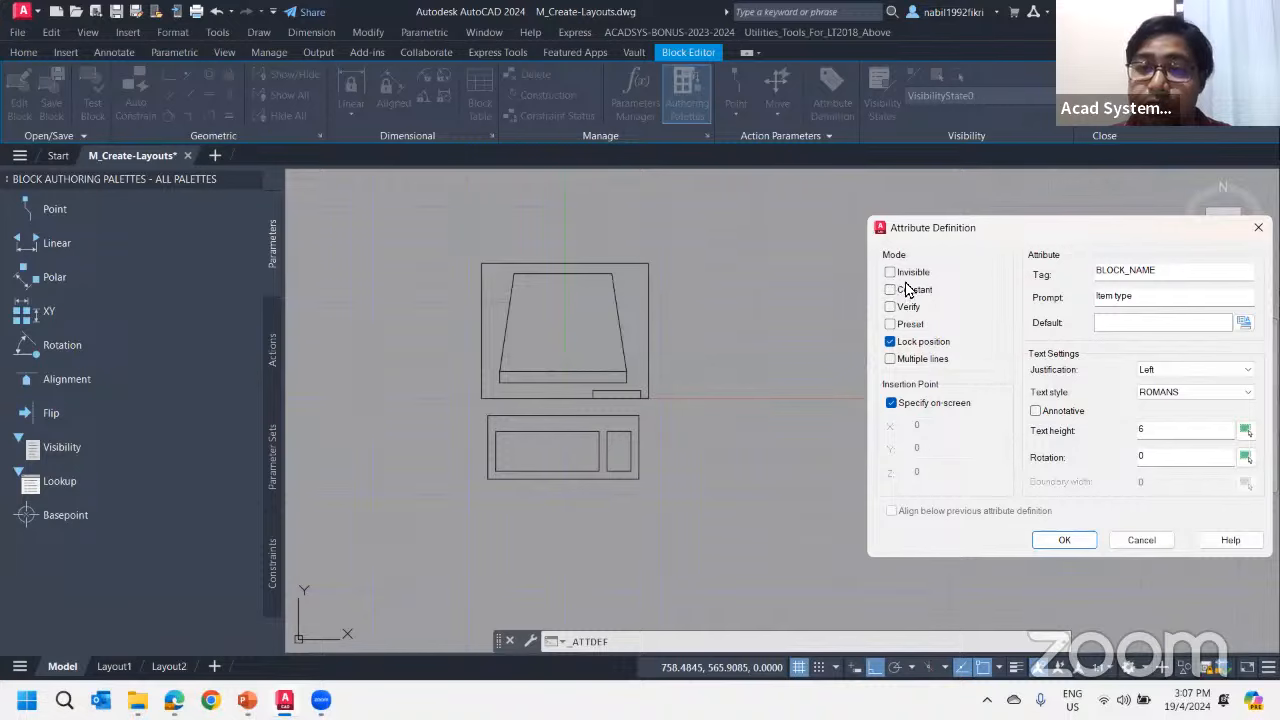
{"action": "left_click_drag", "start_coordinate": [929, 232], "coordinate": [818, 222]}
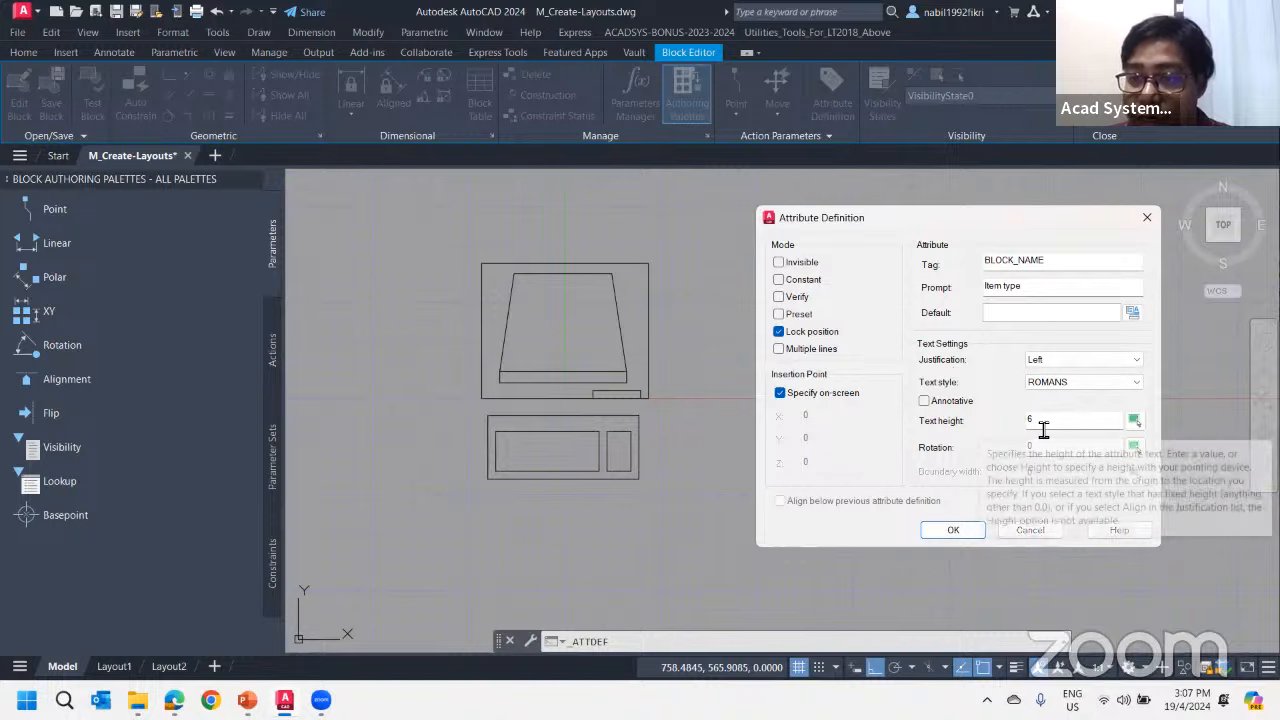
Place the visible BLOCK_NAME attribute to the right of the monitor's upper part
{"action": "left_click", "coordinate": [952, 531]}
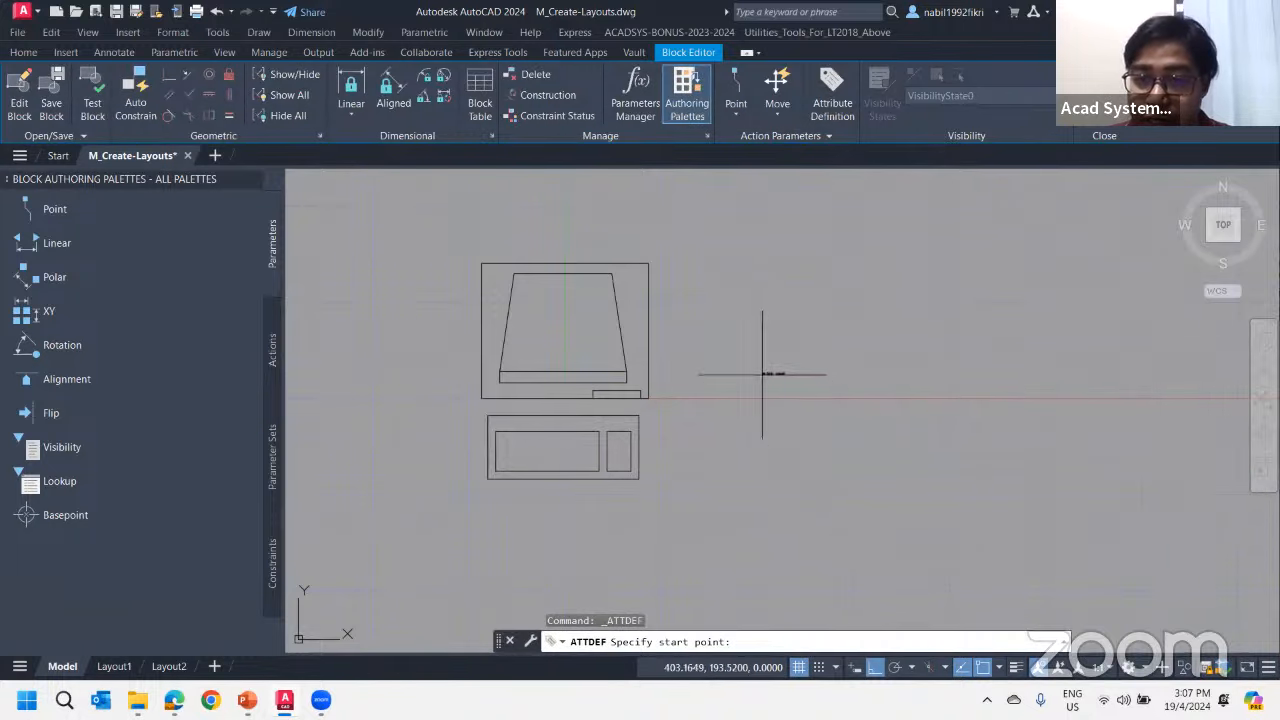
{"action": "scroll", "coordinate": [680, 300], "scroll_direction": "up", "scroll_amount": 4}
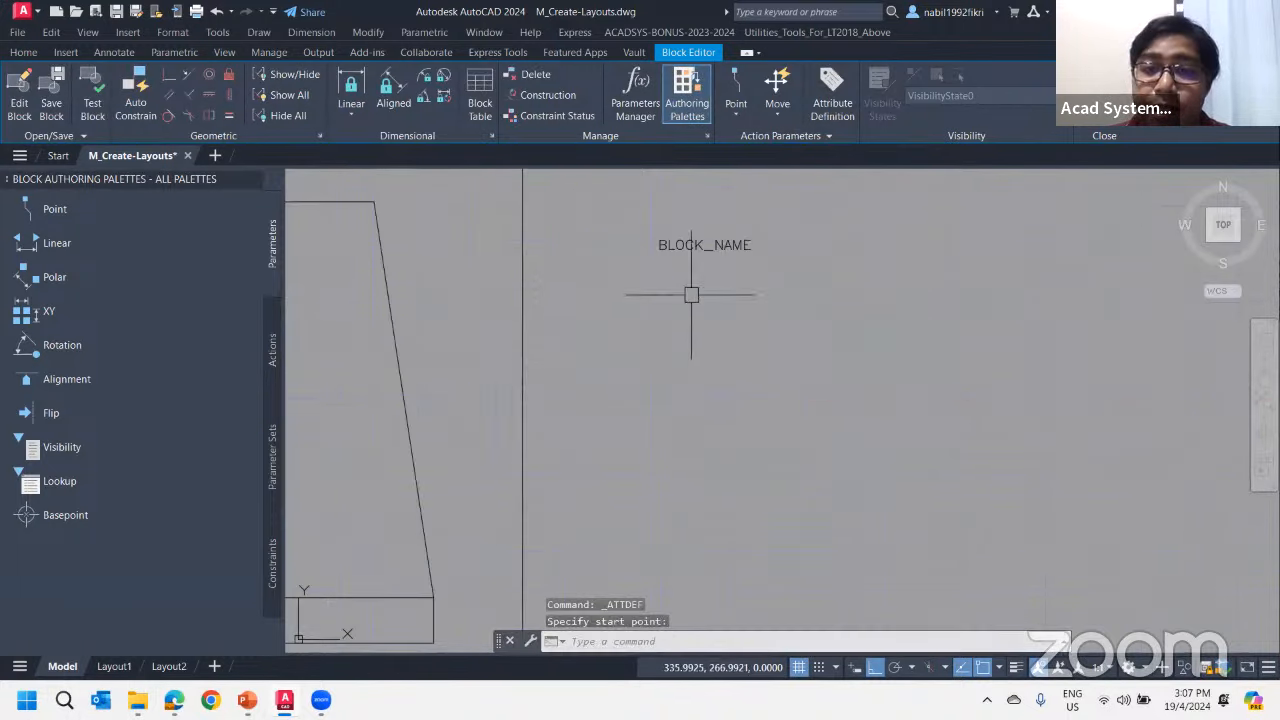
{"action": "scroll", "coordinate": [646, 278], "scroll_direction": "up", "scroll_amount": 2}
{"action": "scroll", "coordinate": [724, 228], "scroll_direction": "down", "scroll_amount": 2}
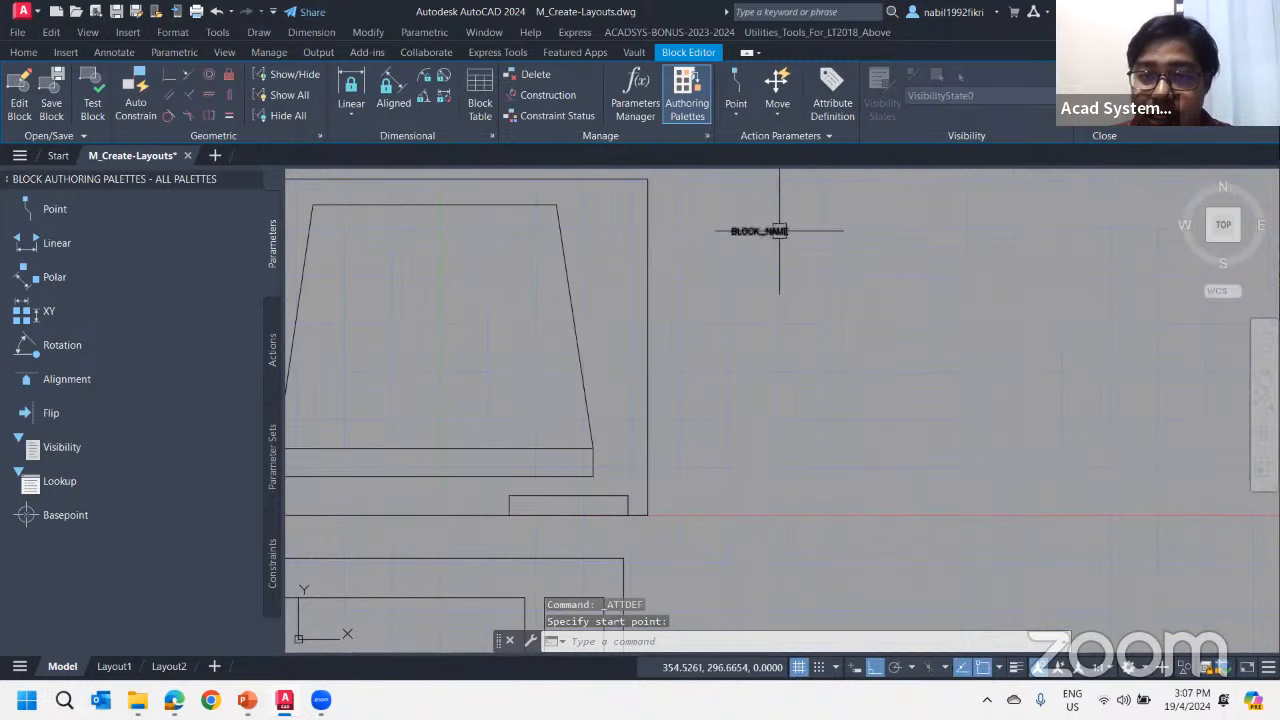
{"action": "middle_click_drag", "start_coordinate": [764, 241], "coordinate": [799, 301]}
Set the text height of the BLOCK_NAME attribute definition to 60
{"action": "left_click", "coordinate": [786, 287]}
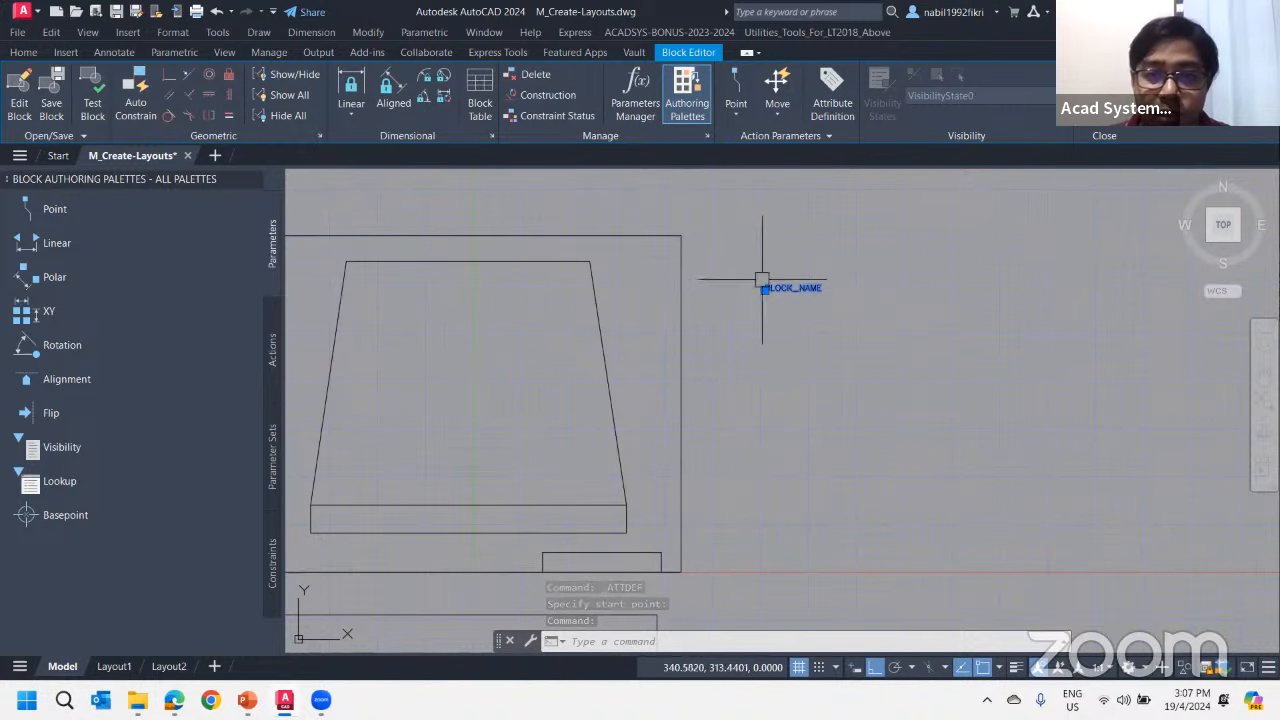
{"action": "right_click", "coordinate": [808, 286]}
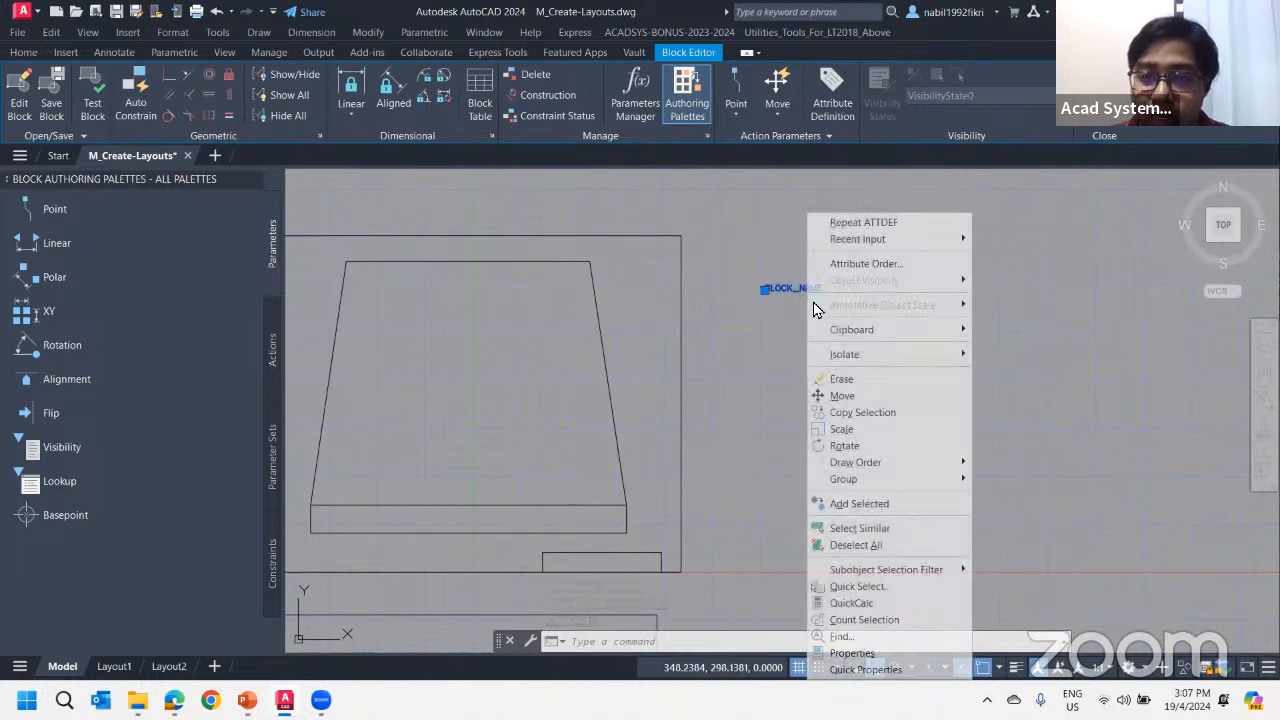
{"action": "left_click", "coordinate": [876, 654]}
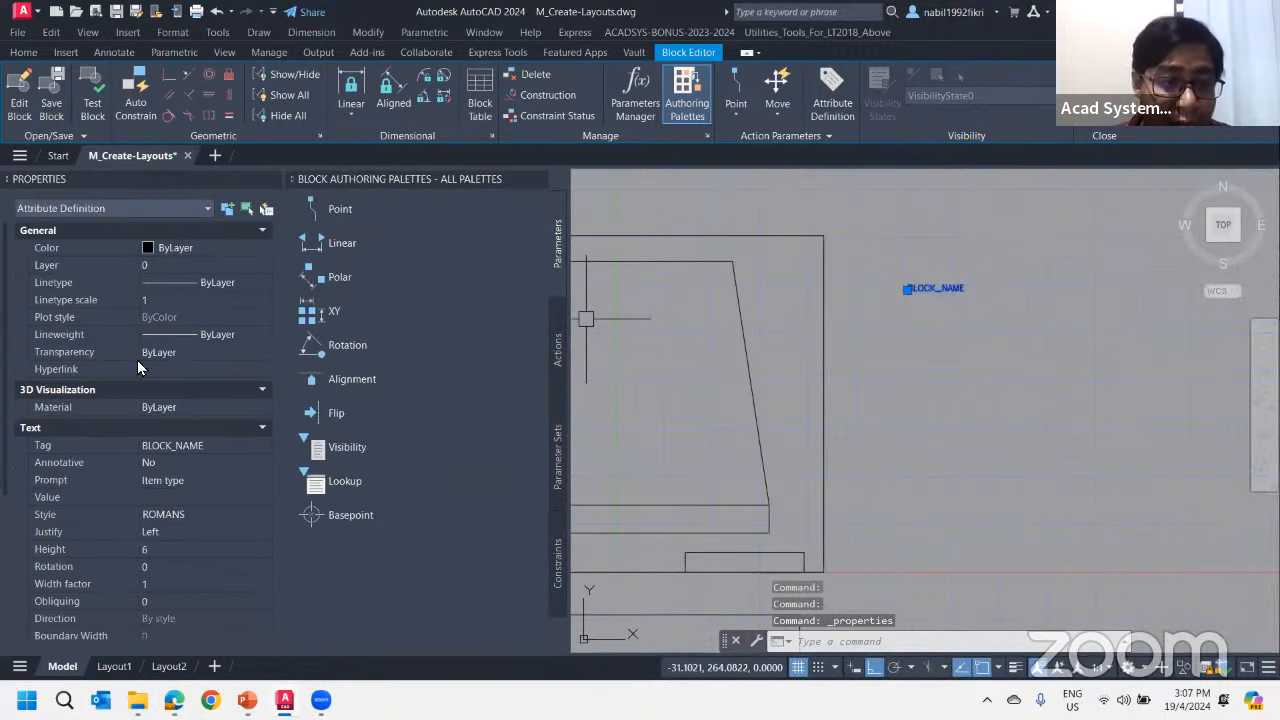
{"action": "scroll", "coordinate": [161, 454], "scroll_direction": "down", "scroll_amount": 5}
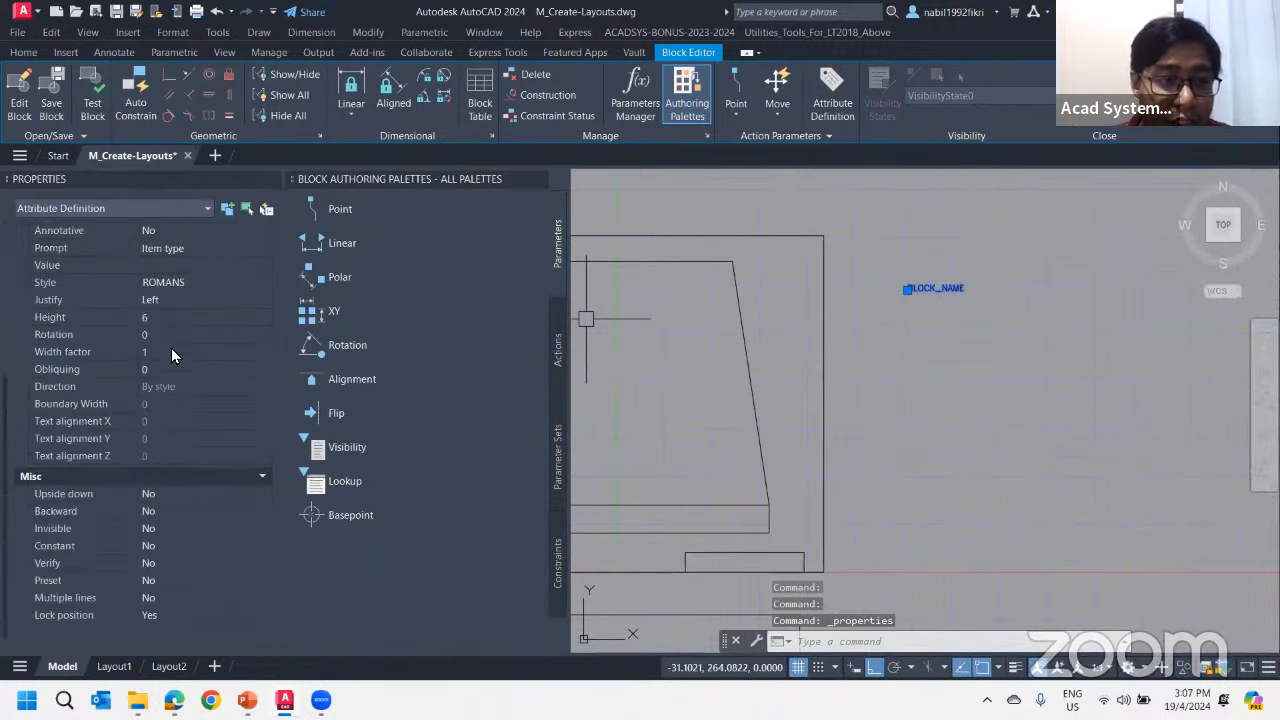
{"action": "scroll", "coordinate": [185, 345], "scroll_direction": "up", "scroll_amount": 5}
{"action": "left_click", "coordinate": [179, 552]}
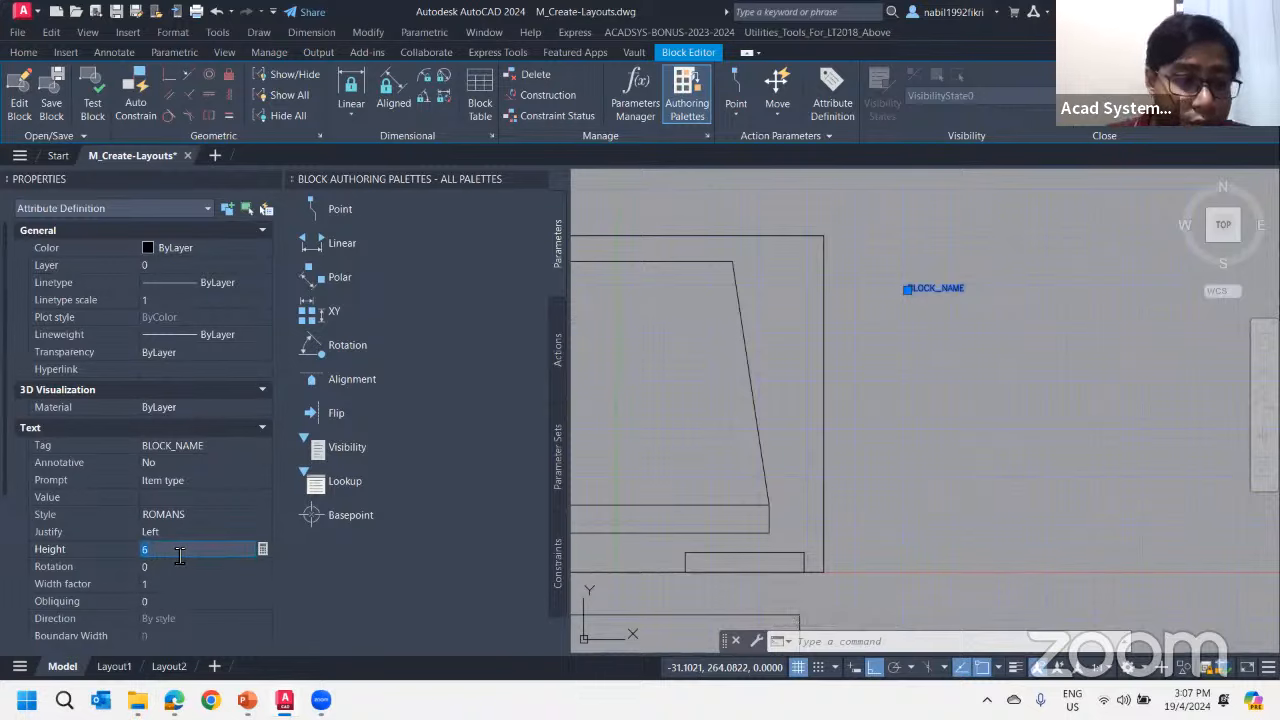
{"action": "key", "text": "Tab"}
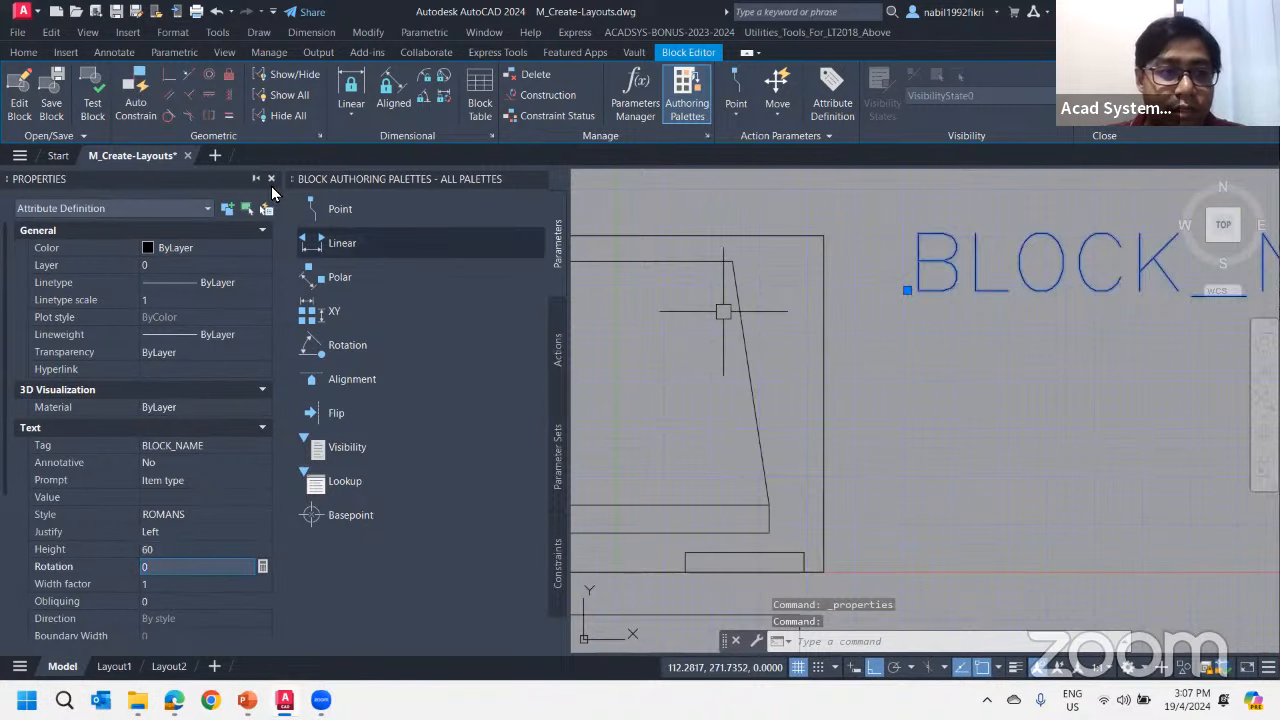
{"action": "left_click", "coordinate": [271, 181]}
{"action": "key", "text": "Escape"}
{"action": "key", "text": "Escape"}
Move the BLOCK_NAME attribute text slightly straight down beside the monitor
{"action": "scroll", "coordinate": [815, 270], "scroll_direction": "down", "scroll_amount": 2}
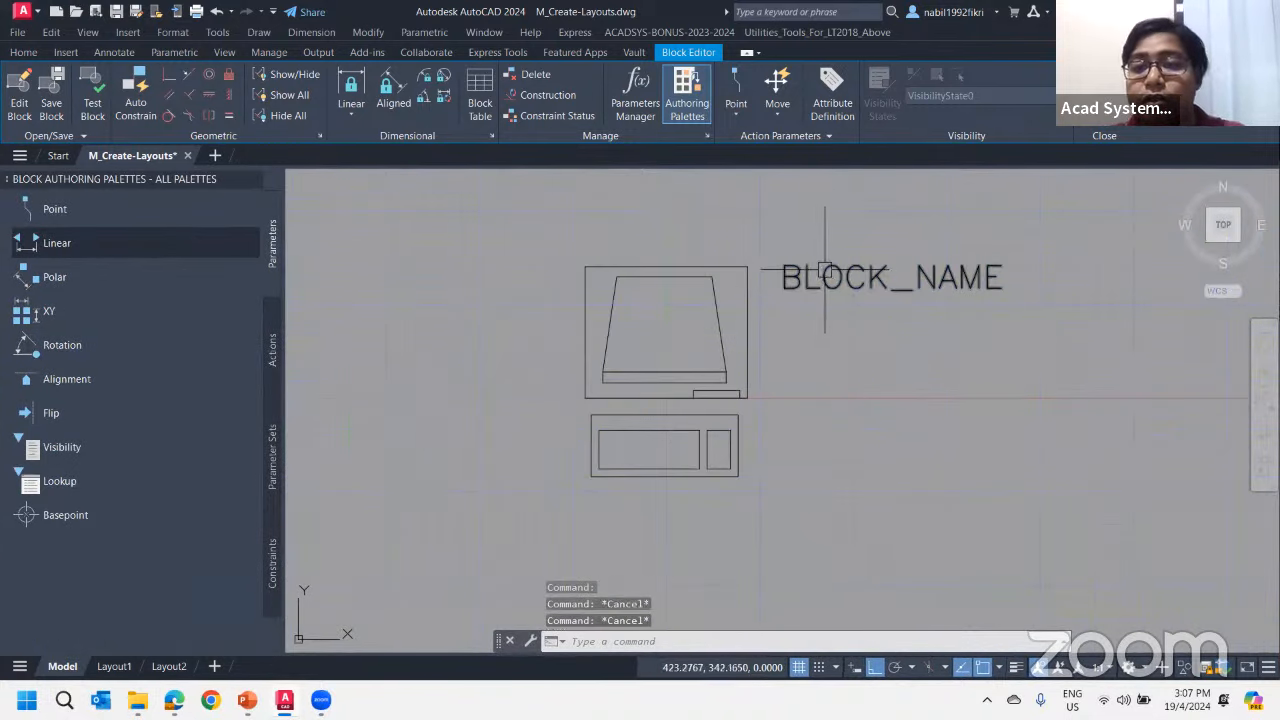
{"action": "left_click", "coordinate": [807, 274]}
{"action": "left_click", "coordinate": [781, 288]}
{"action": "left_click", "coordinate": [781, 305]}
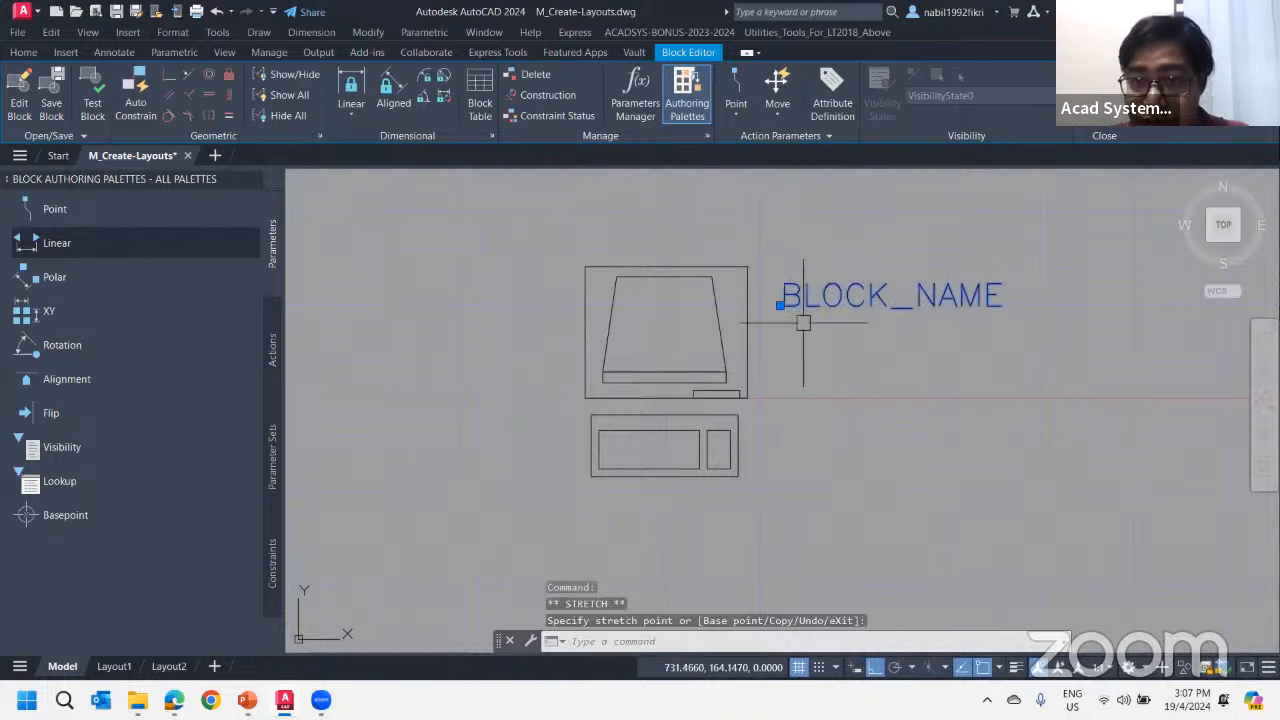
{"action": "key", "text": "Escape"}
{"action": "key", "text": "Escape"}
Define an invisible attribute with the tag COST and the prompt Input value, and place it below BLOCK_NAME
{"action": "middle_click_drag", "start_coordinate": [793, 216], "coordinate": [729, 249]}
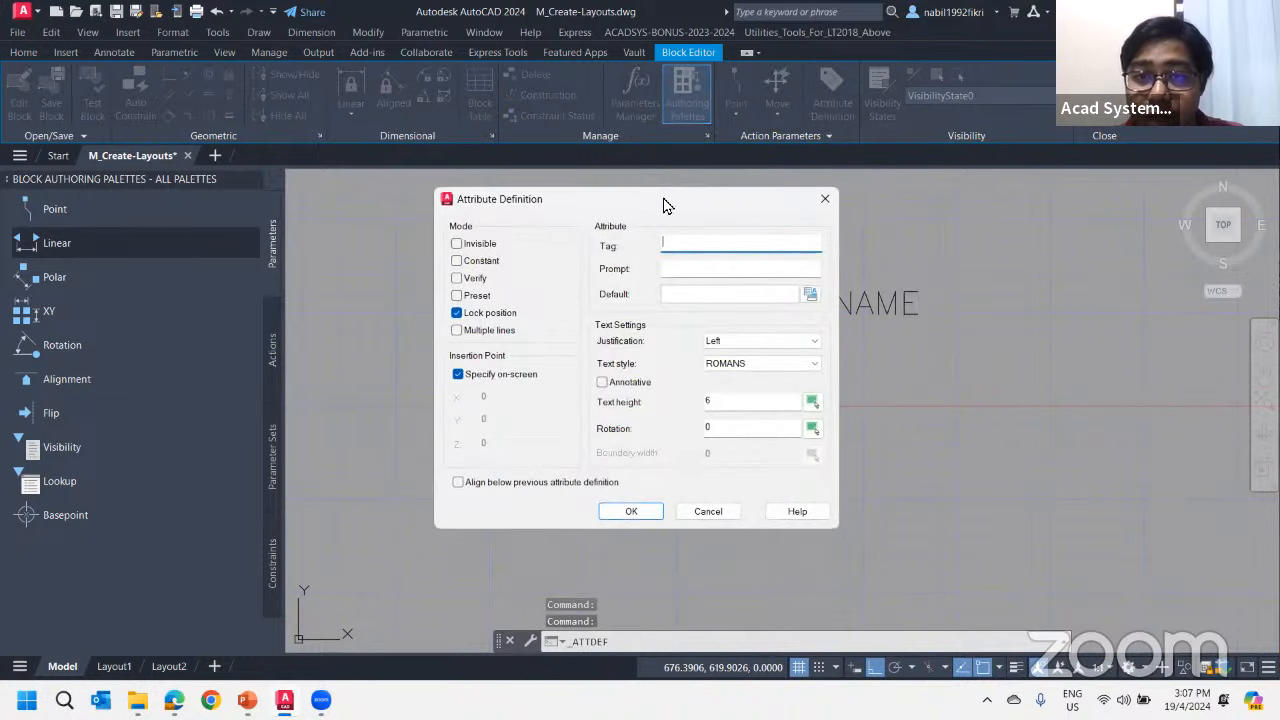
{"action": "left_click_drag", "start_coordinate": [665, 205], "coordinate": [457, 237]}
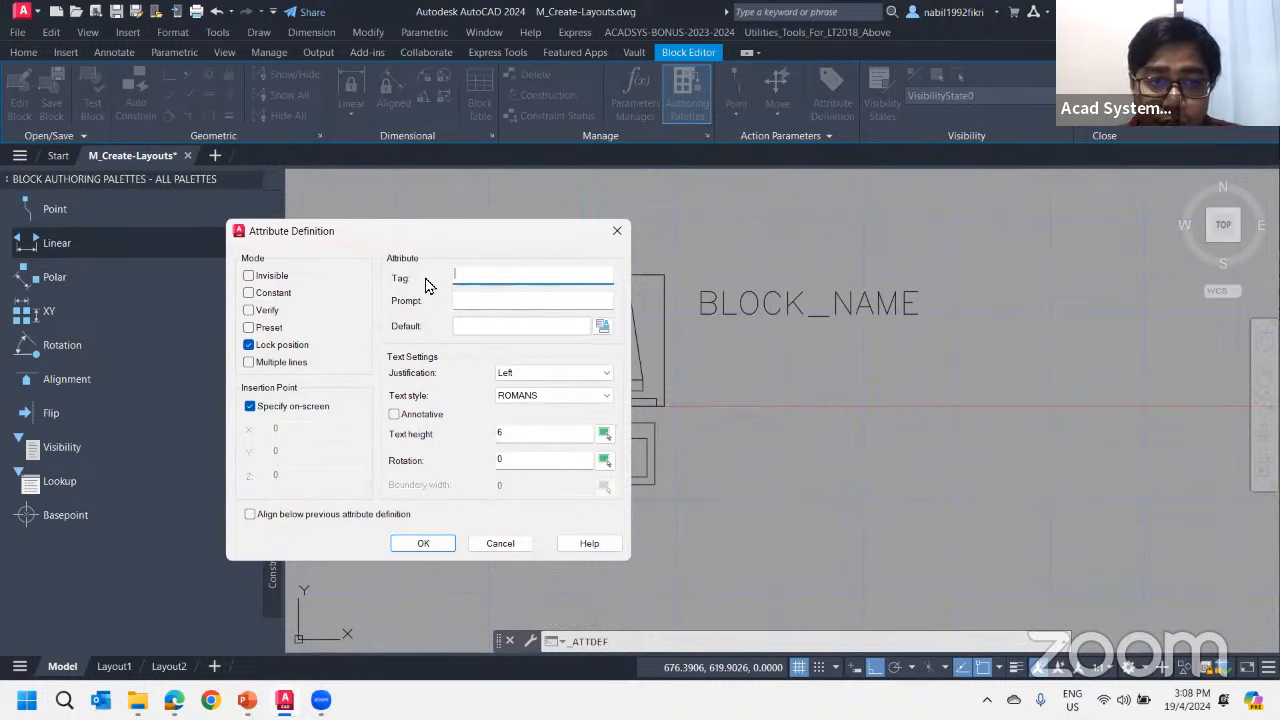
{"action": "left_click", "coordinate": [249, 276]}
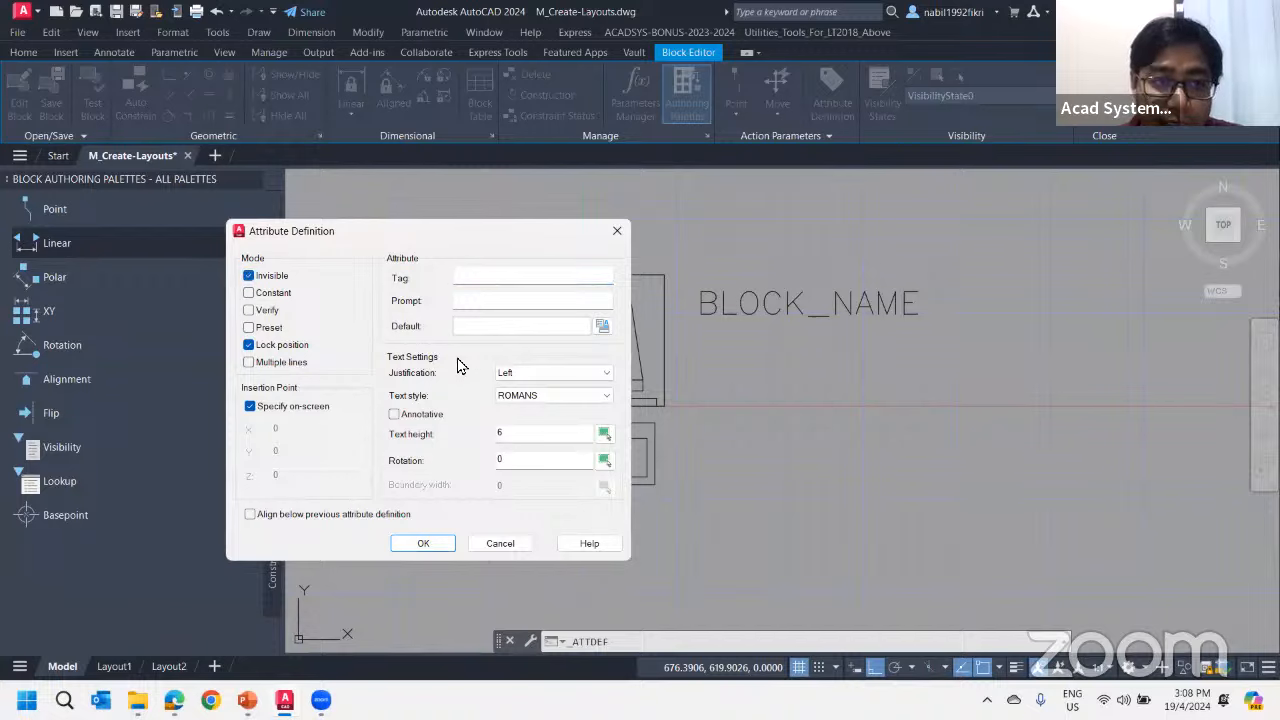
{"action": "left_click", "coordinate": [466, 279]}
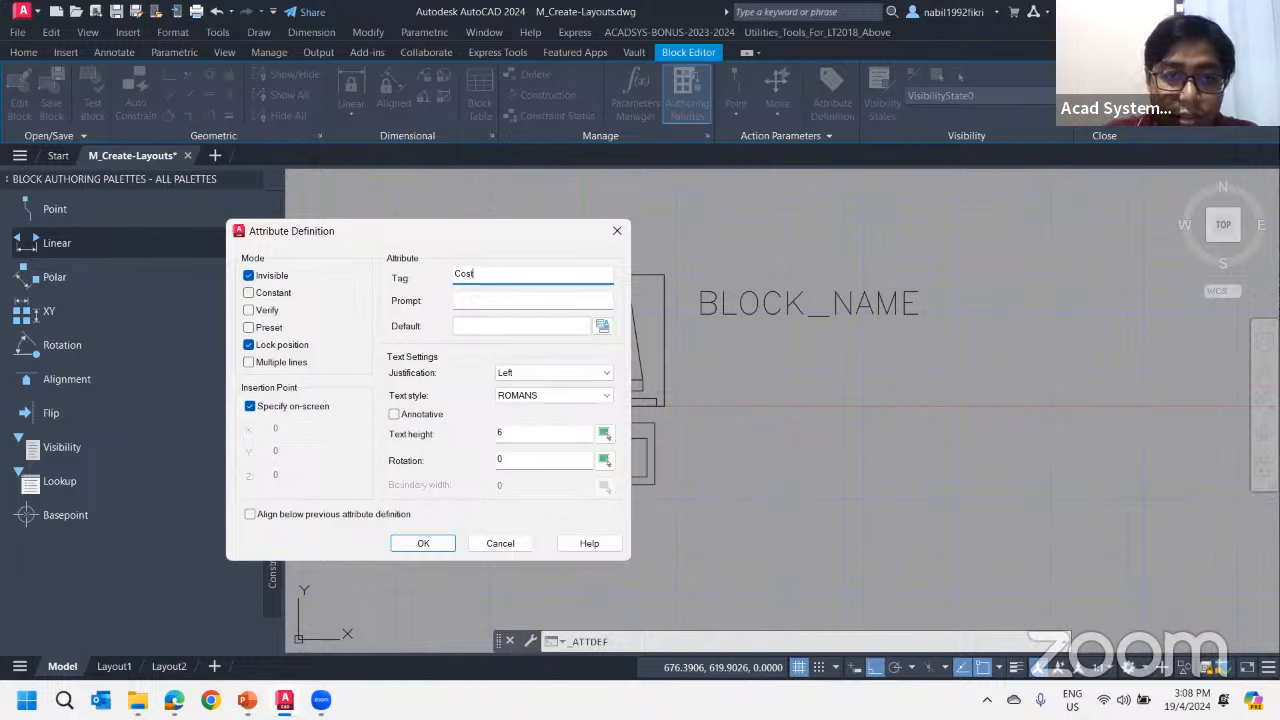
{"action": "type", "text": "Cost"}
{"action": "double_click", "coordinate": [468, 277]}
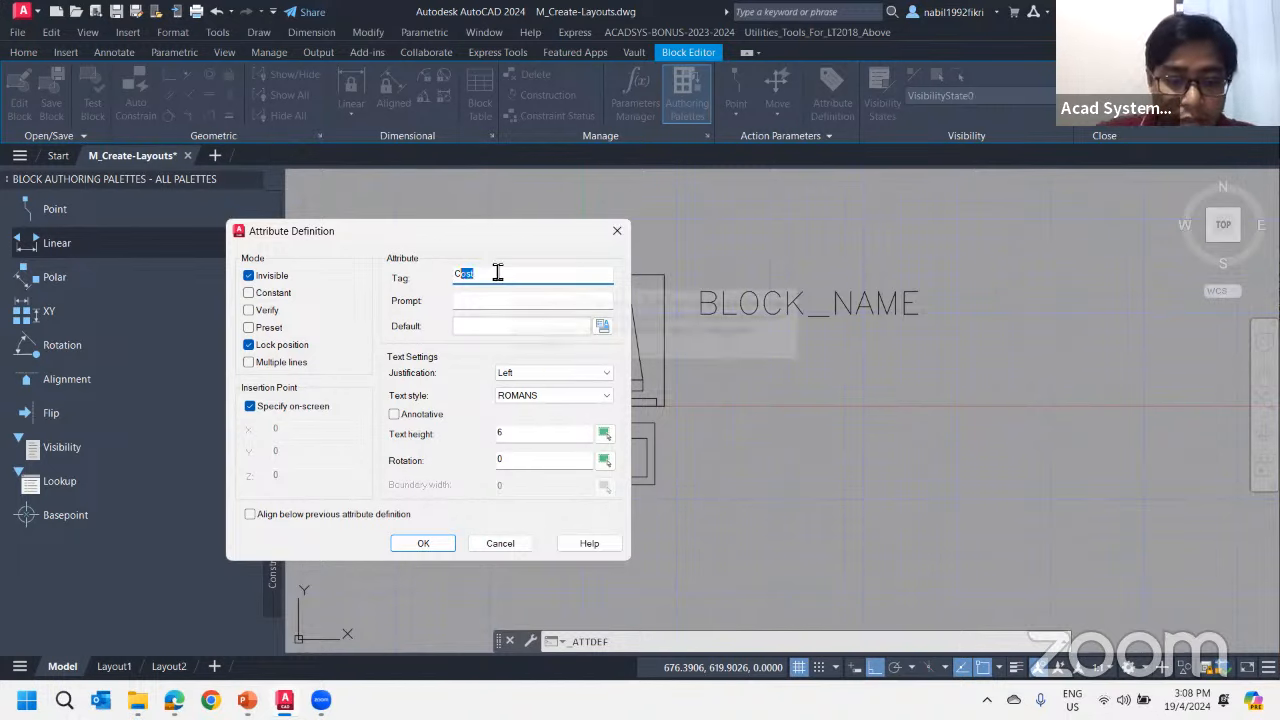
{"action": "type", "text": "COST"}
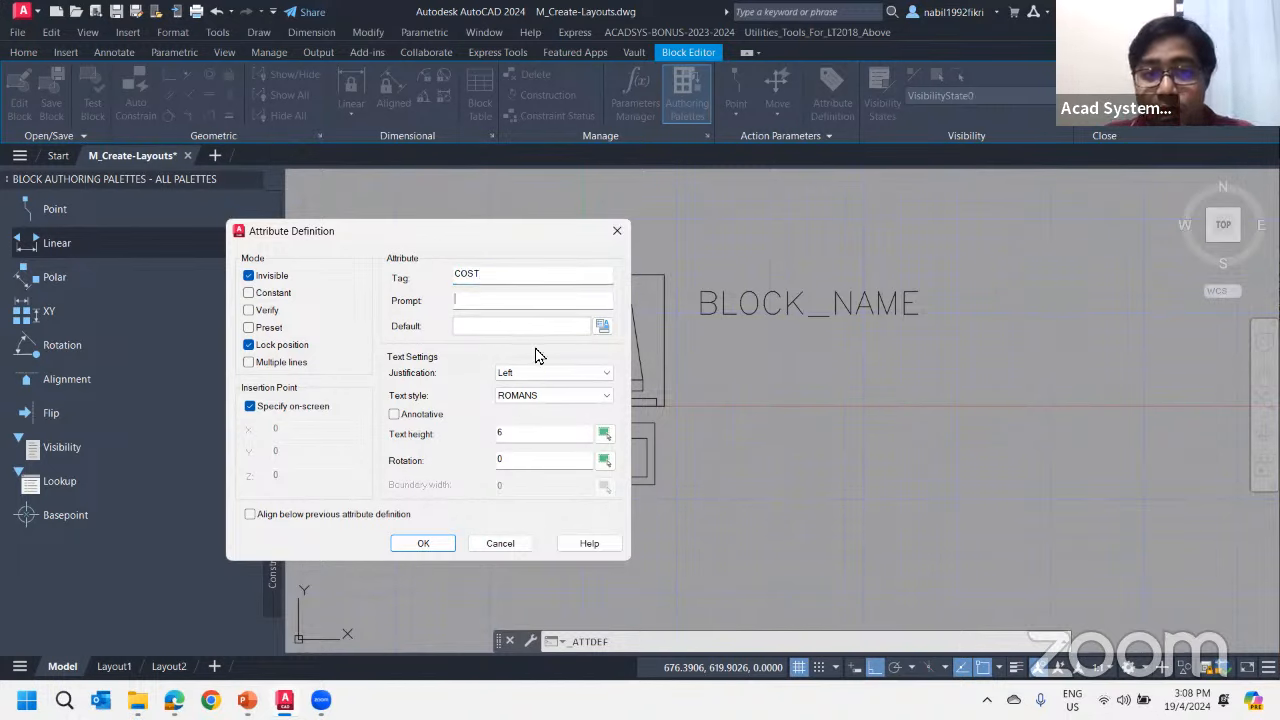
{"action": "left_click", "coordinate": [499, 303]}
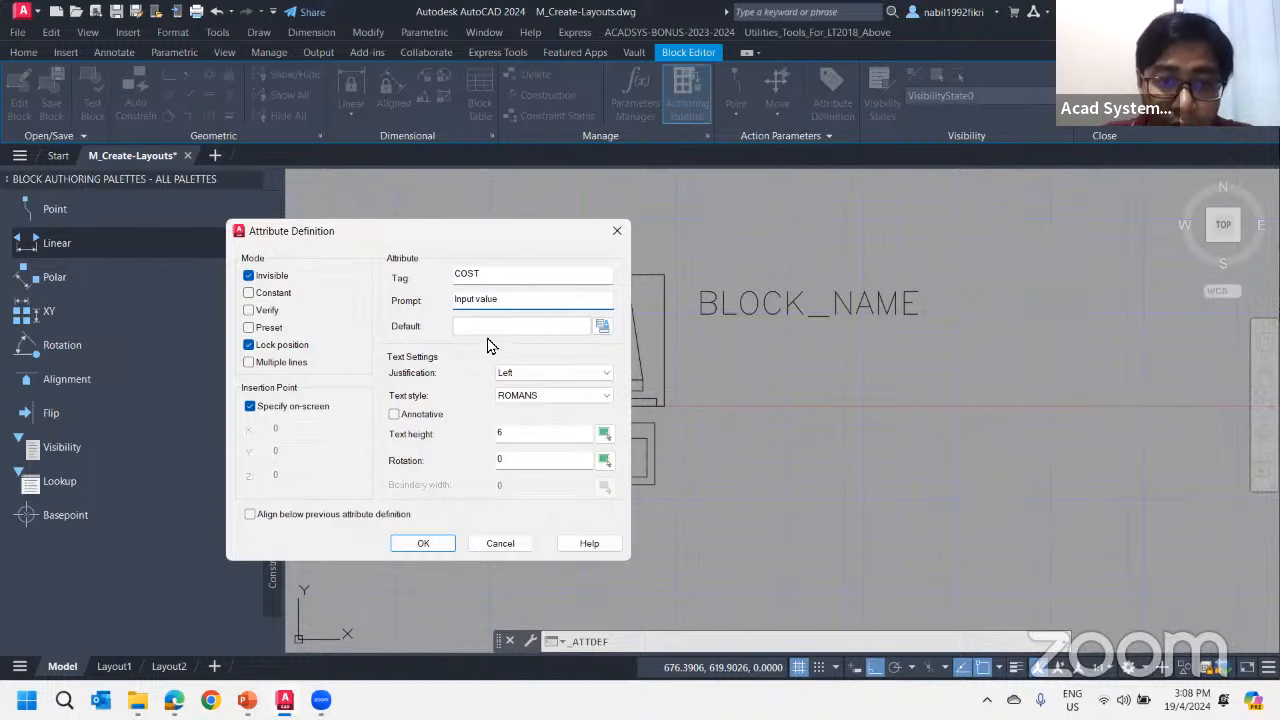
{"action": "key", "text": "Tab"}
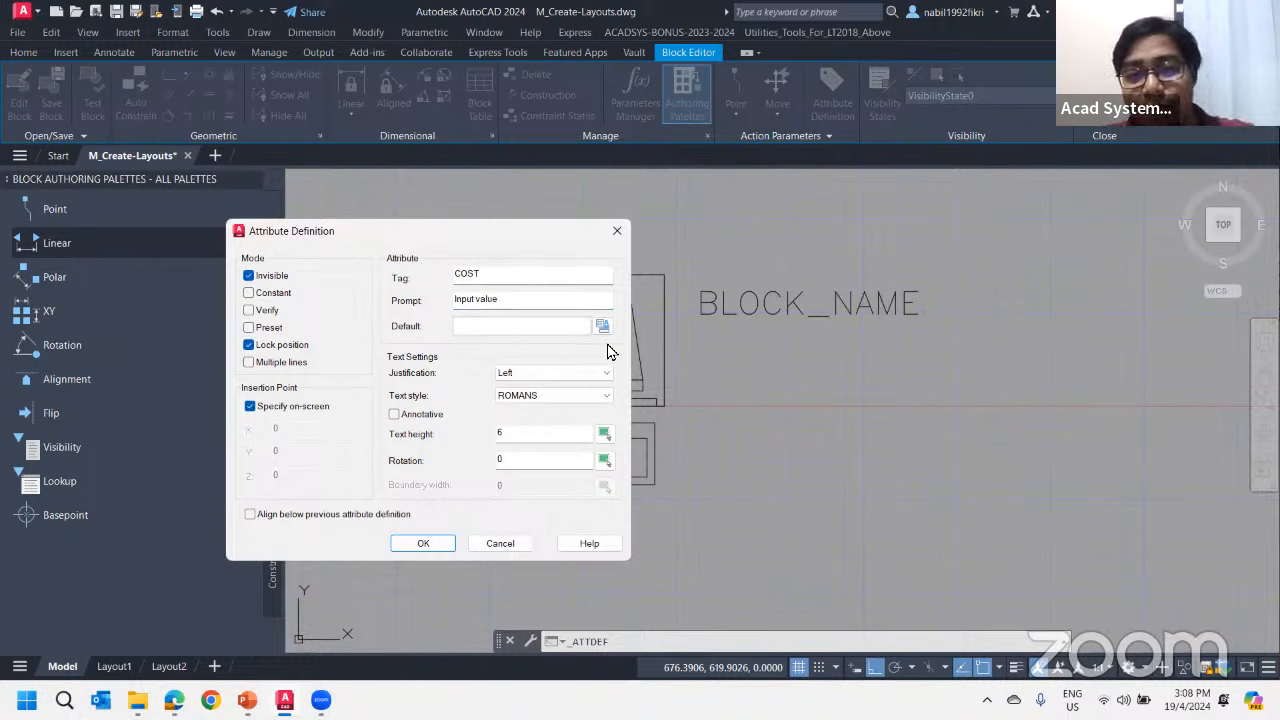
{"action": "left_click", "coordinate": [424, 543]}
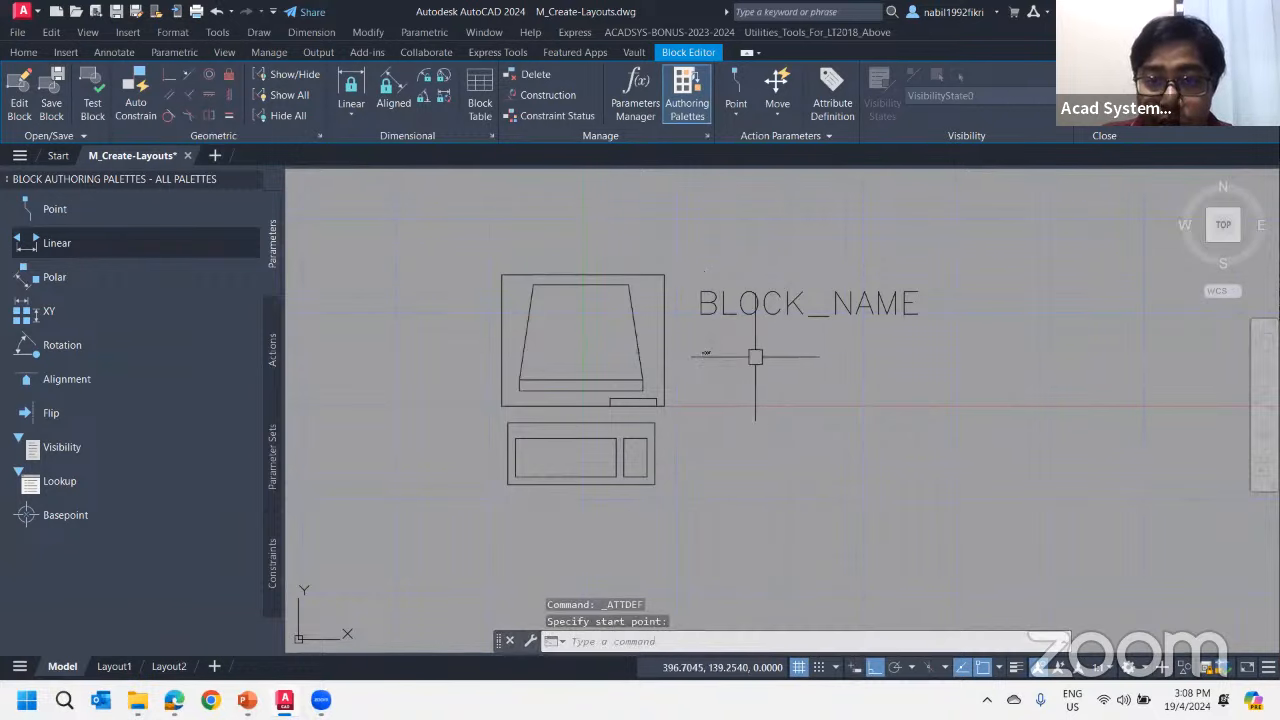
Set the text height of the COST attribute definition to 60
{"action": "left_click", "coordinate": [703, 353]}
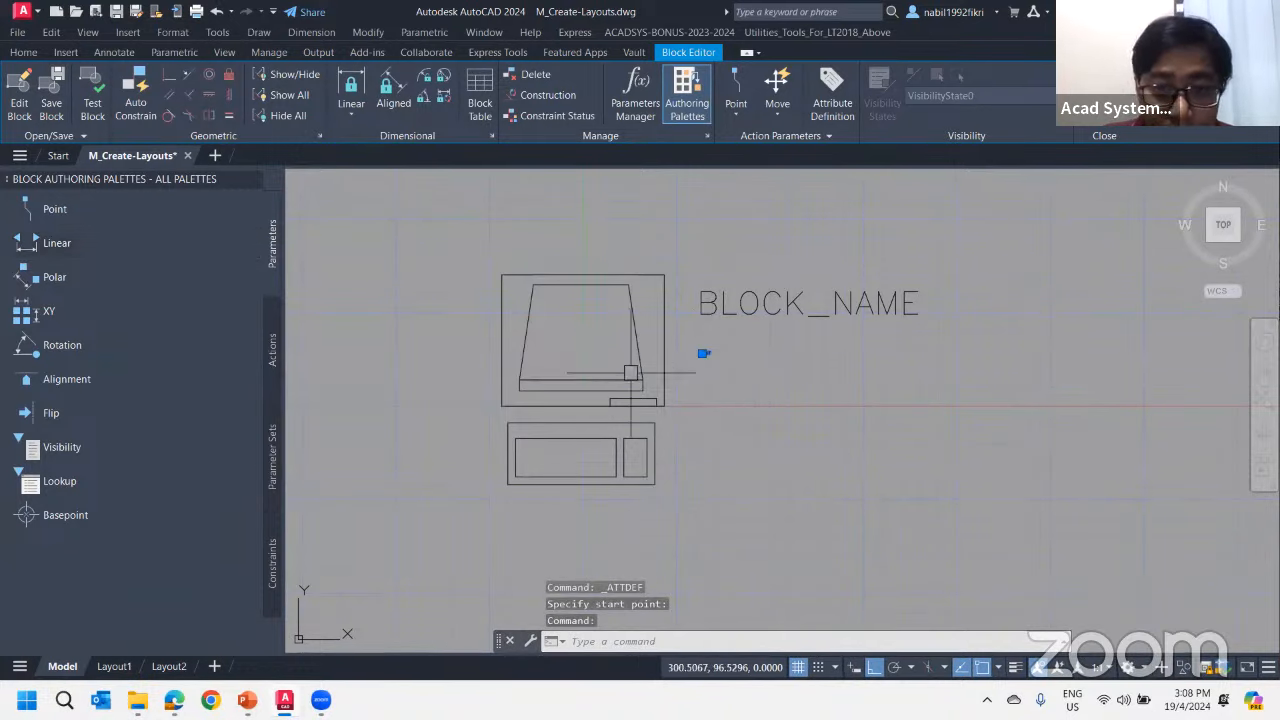
{"action": "right_click", "coordinate": [704, 354]}
{"action": "left_click", "coordinate": [754, 653]}
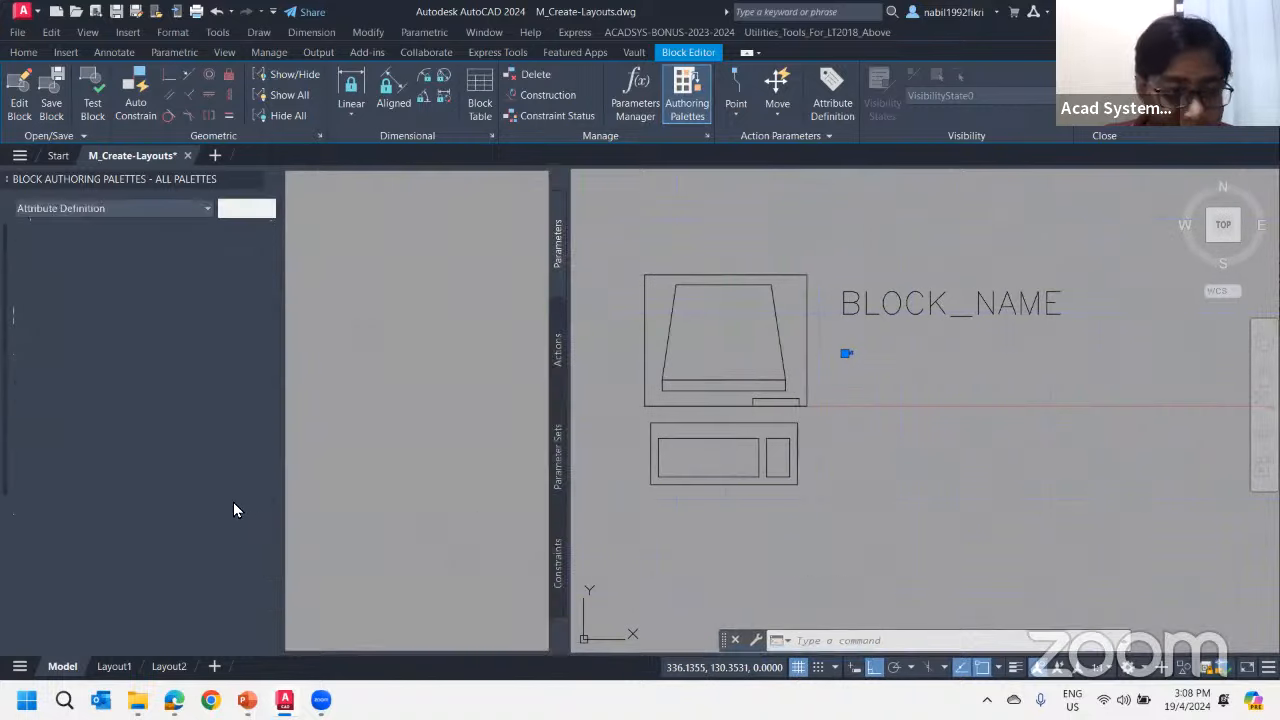
{"action": "left_click", "coordinate": [176, 549]}
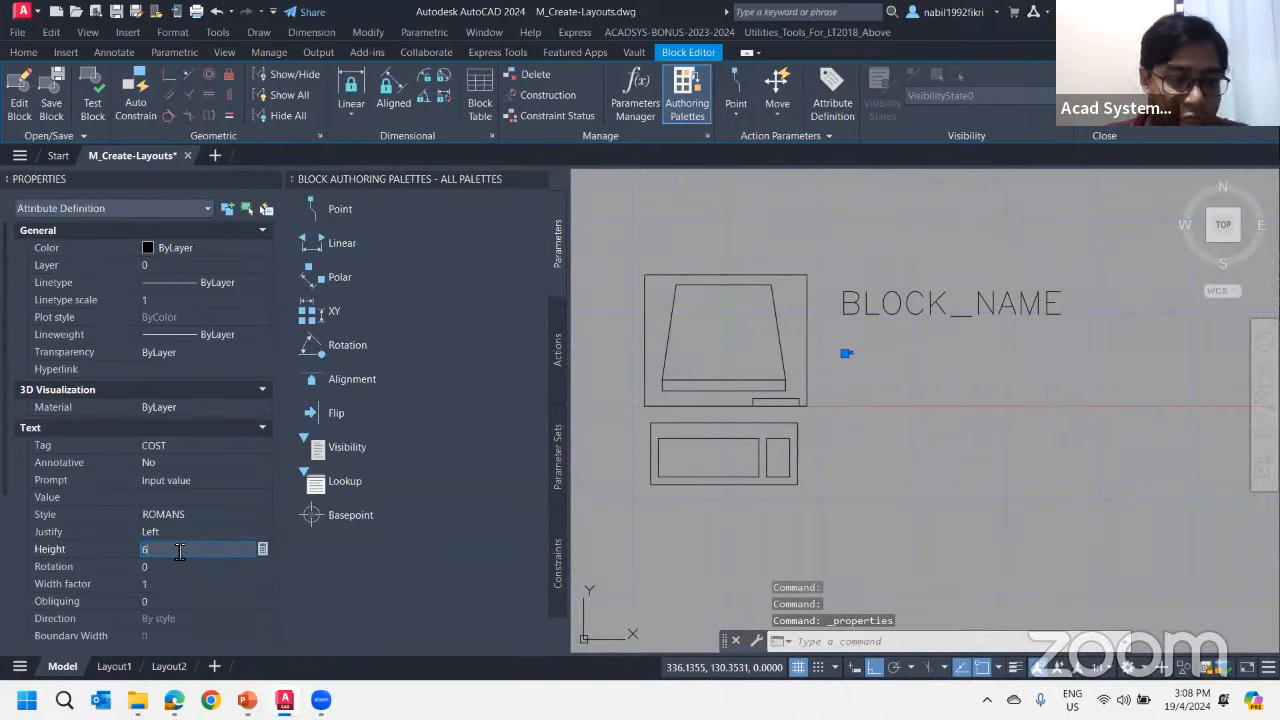
{"action": "type", "text": "0"}
{"action": "key", "text": "Tab"}
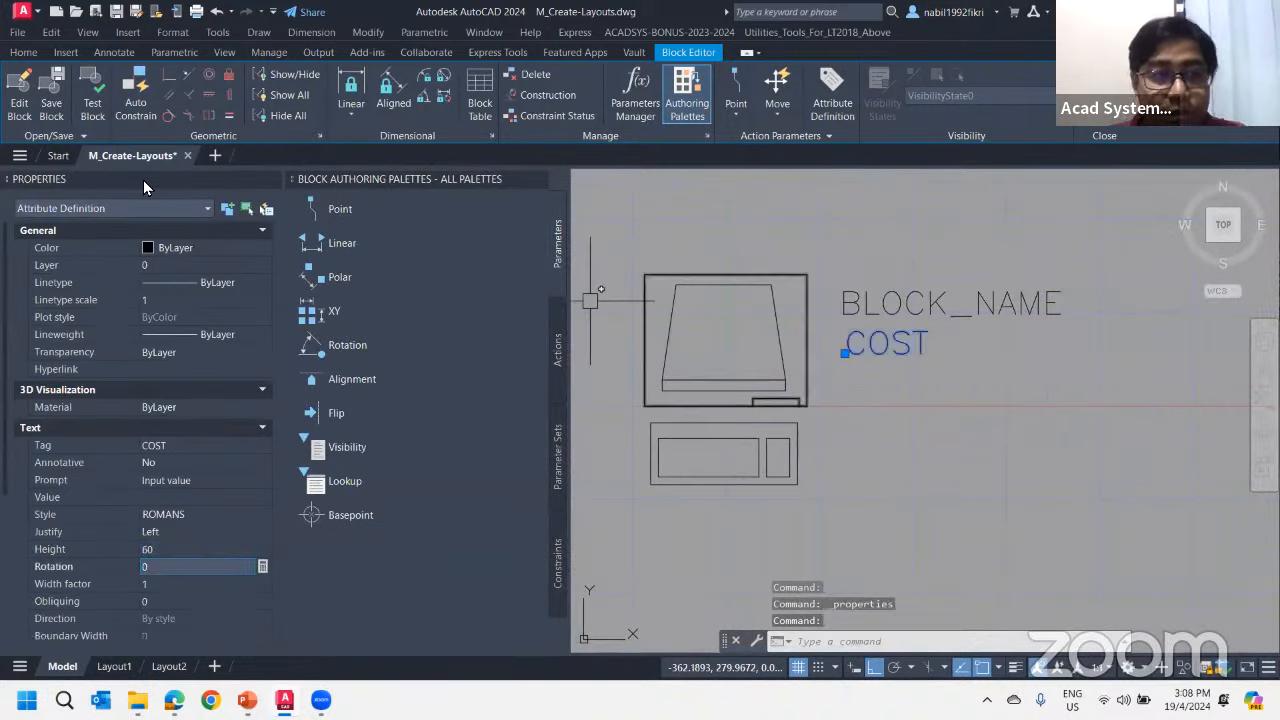
{"action": "left_click", "coordinate": [273, 182]}
{"action": "key", "text": "Escape"}
{"action": "key", "text": "Escape"}
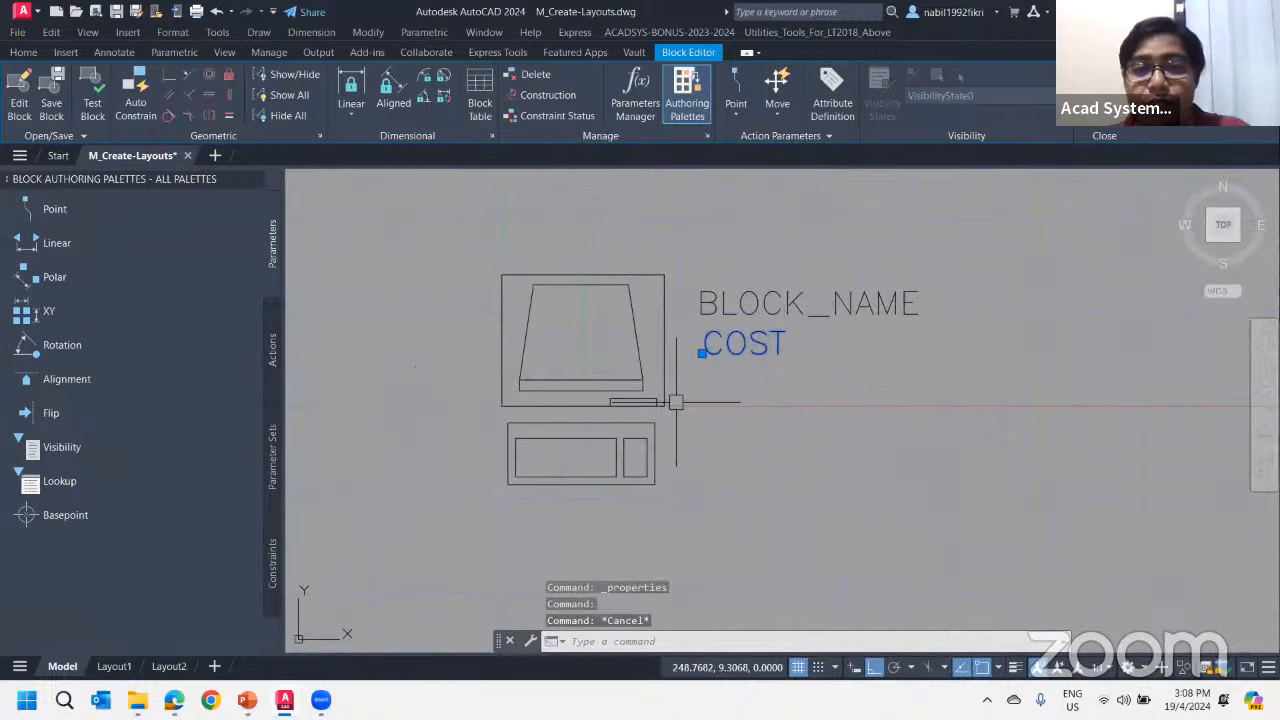
Close the Block Editor and save the attribute changes to the COMPUTER block
{"action": "left_click", "coordinate": [759, 307]}
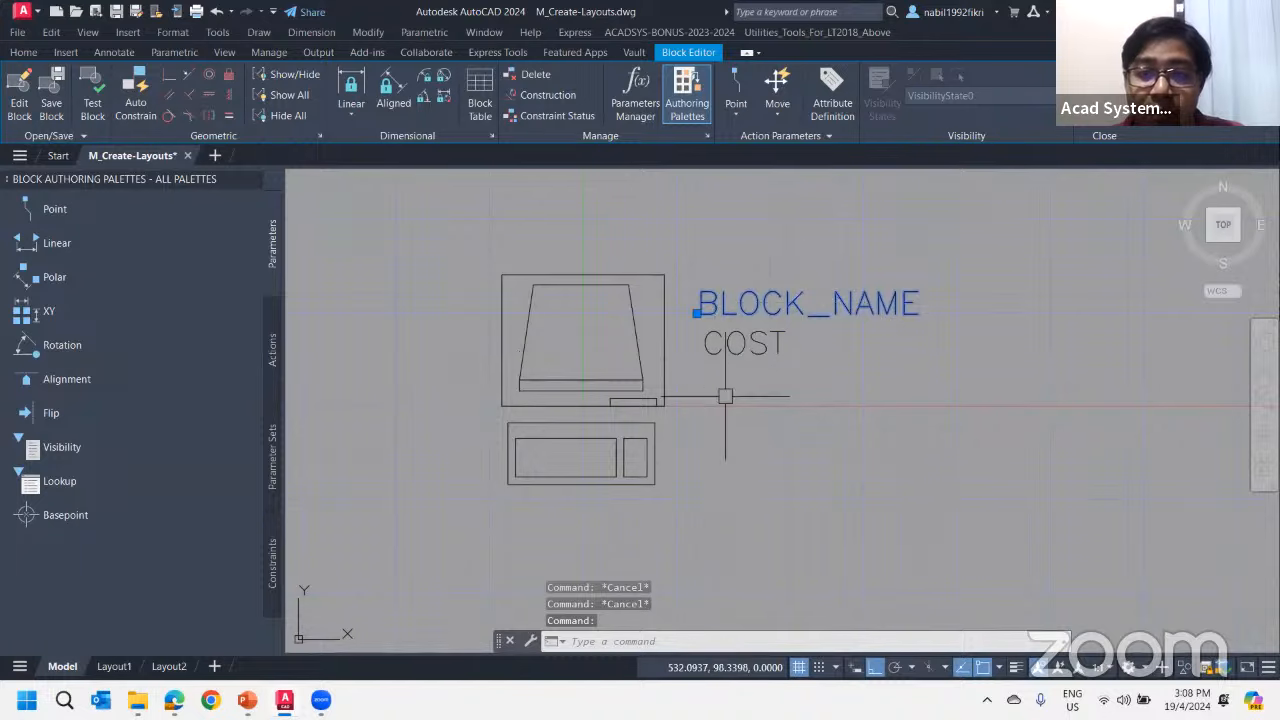
{"action": "left_click", "coordinate": [722, 352]}
{"action": "key", "text": "Escape"}
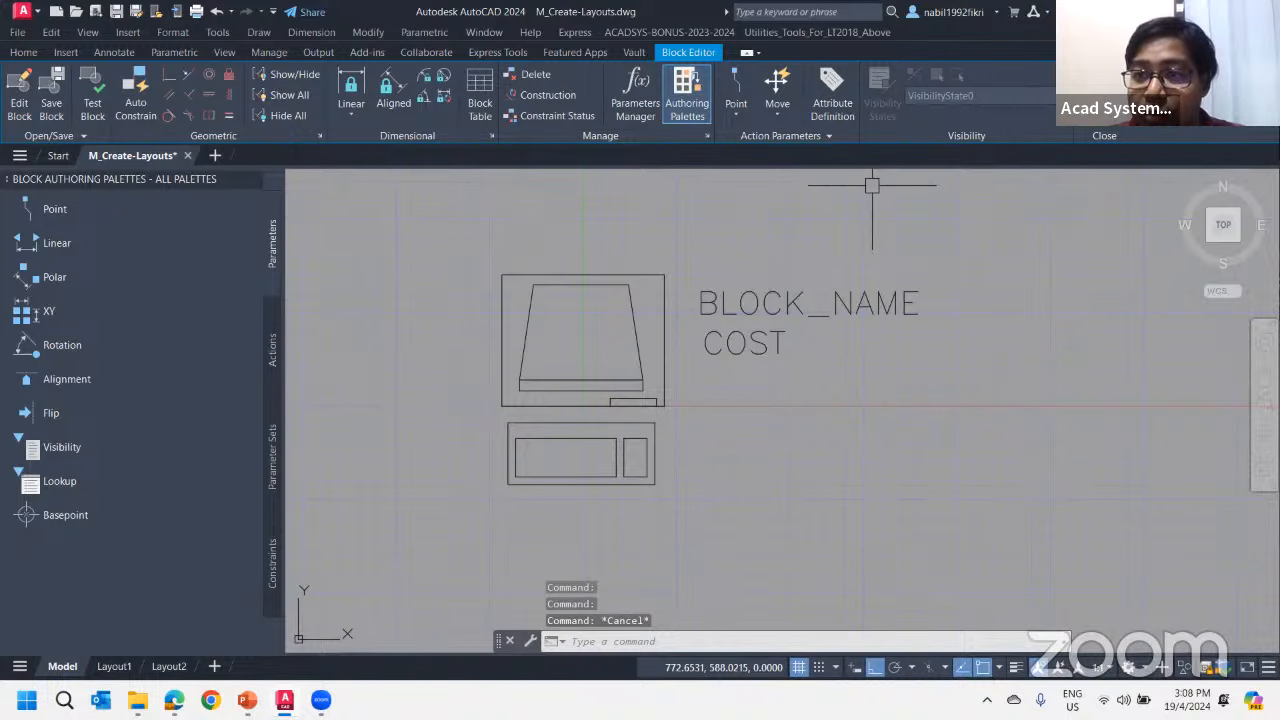
{"action": "left_click", "coordinate": [1100, 95]}
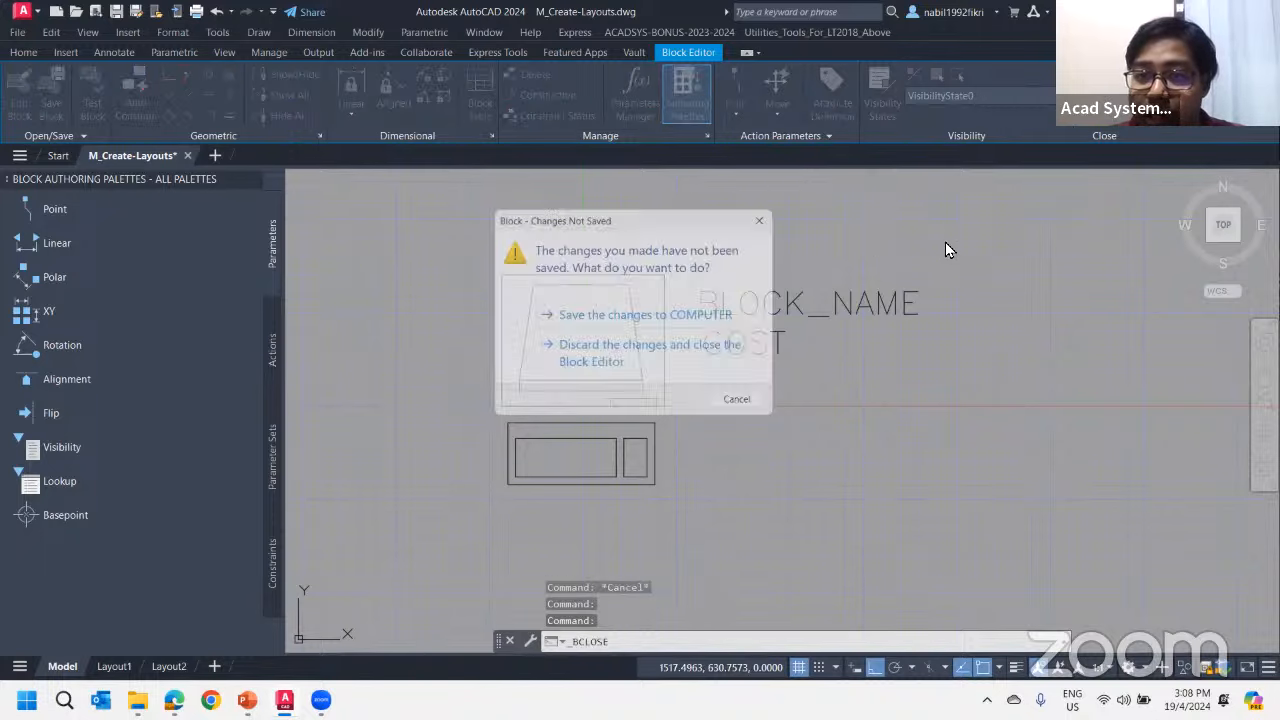
{"action": "left_click", "coordinate": [621, 318]}
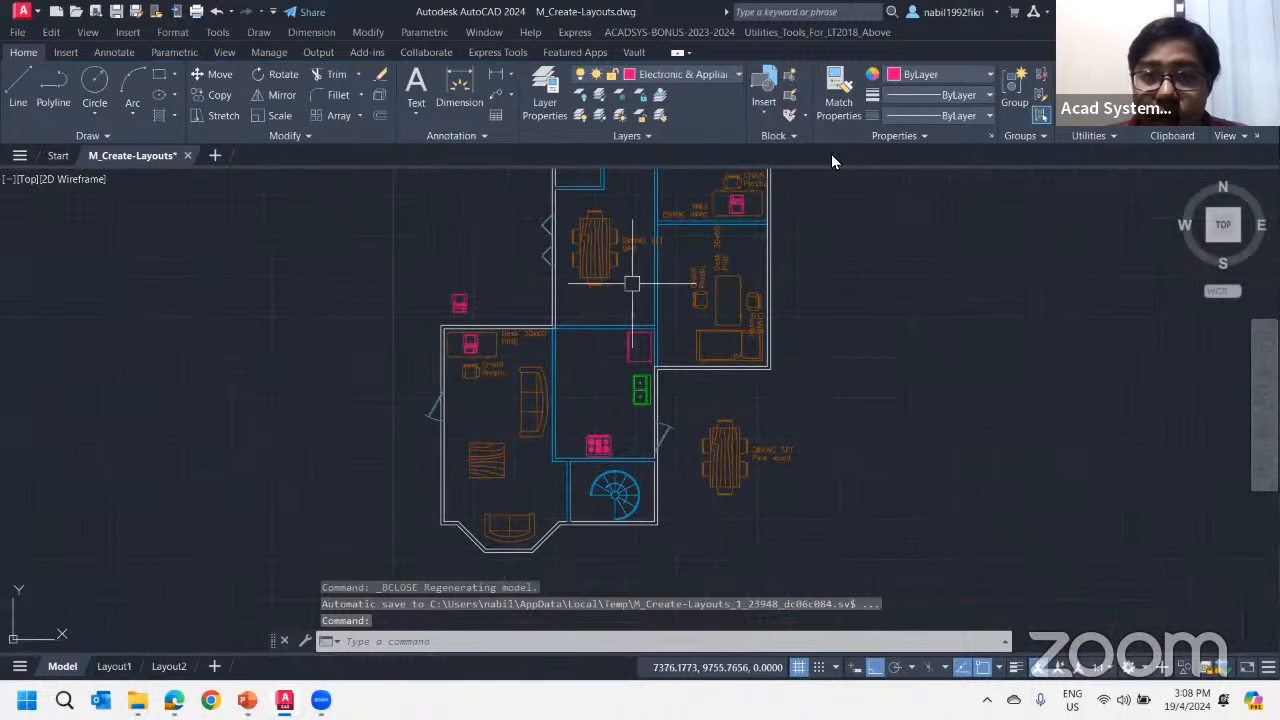
{"action": "left_click", "coordinate": [765, 108]}
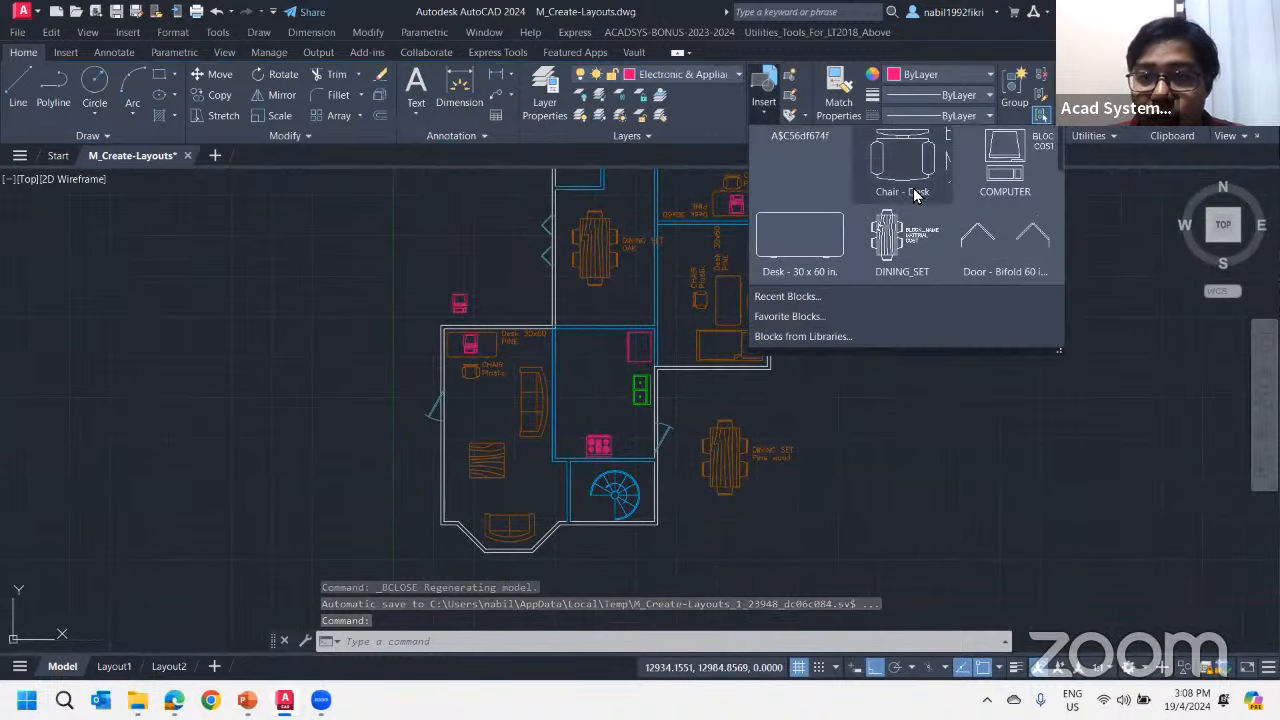
{"action": "scroll", "coordinate": [580, 295], "scroll_direction": "up", "scroll_amount": 2}
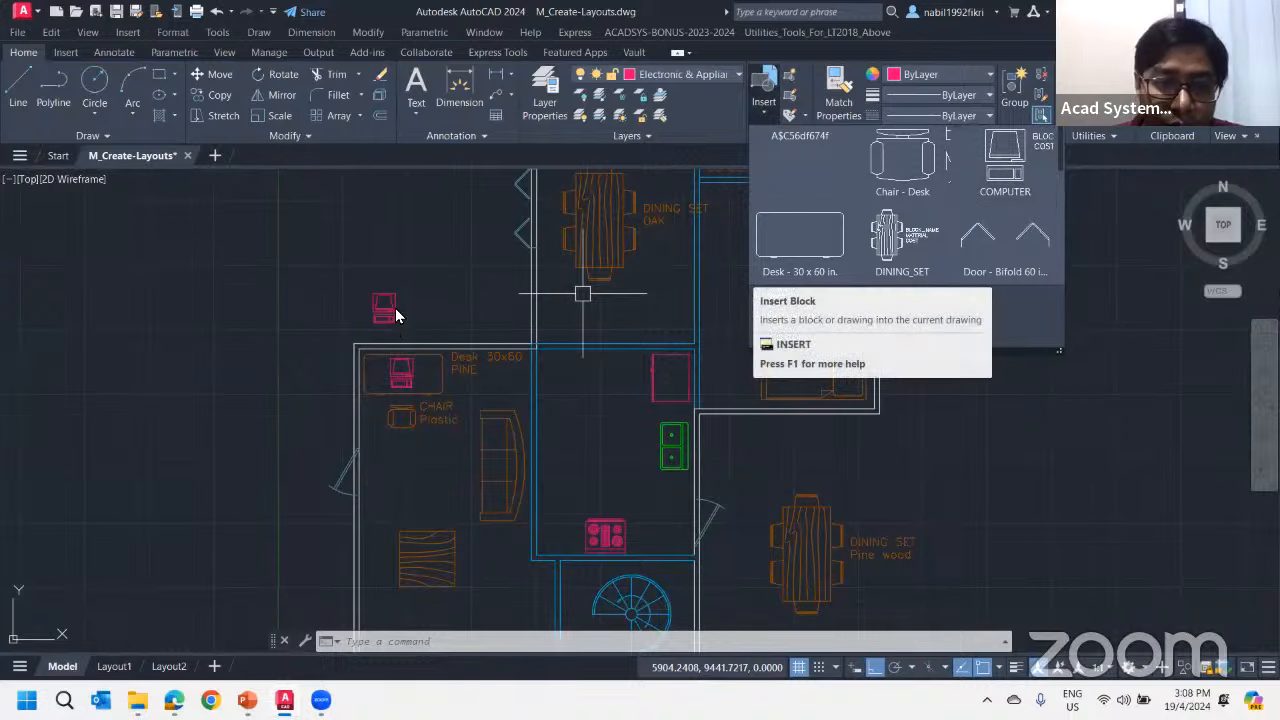
{"action": "left_click", "coordinate": [1023, 198]}
{"action": "scroll", "coordinate": [370, 329], "scroll_direction": "up", "scroll_amount": 4}
{"action": "left_click", "coordinate": [415, 291]}
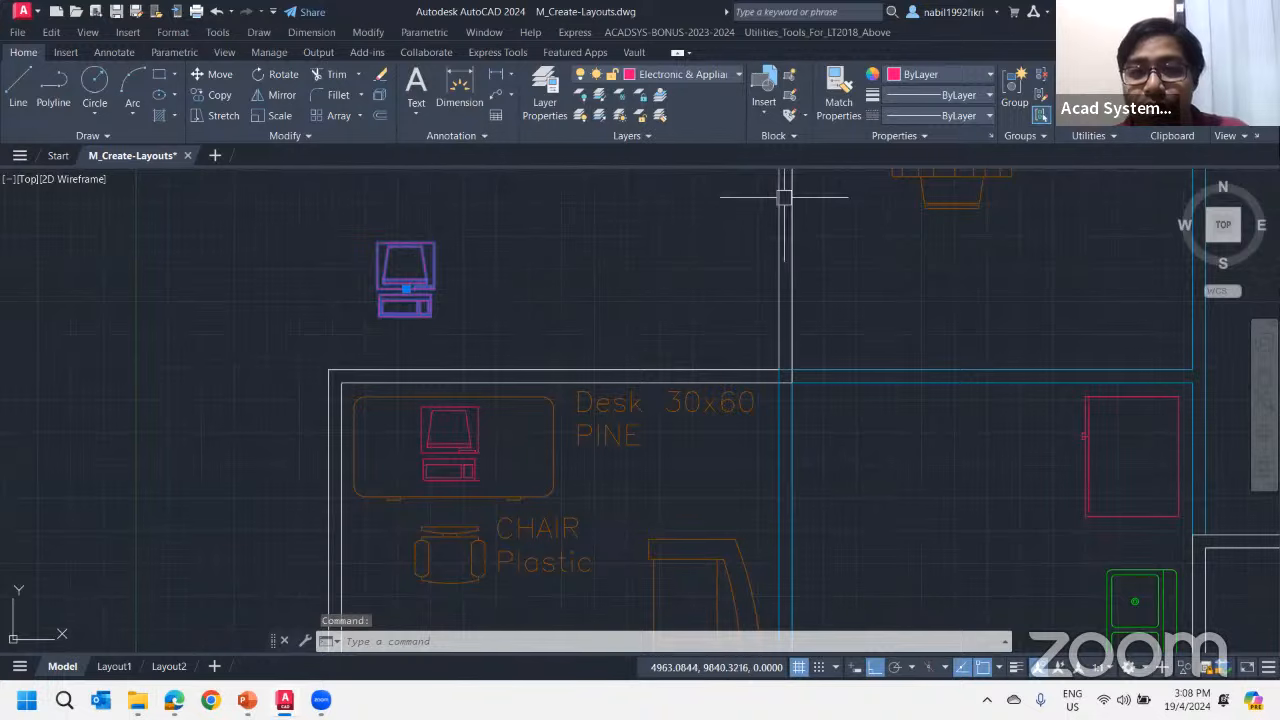
{"action": "key", "text": "Escape"}
{"action": "key", "text": "Escape"}
Insert the COMPUTER block to the right of the computer outside the upper-left wall, with item type Computer and input value $3000
{"action": "left_click", "coordinate": [762, 100]}
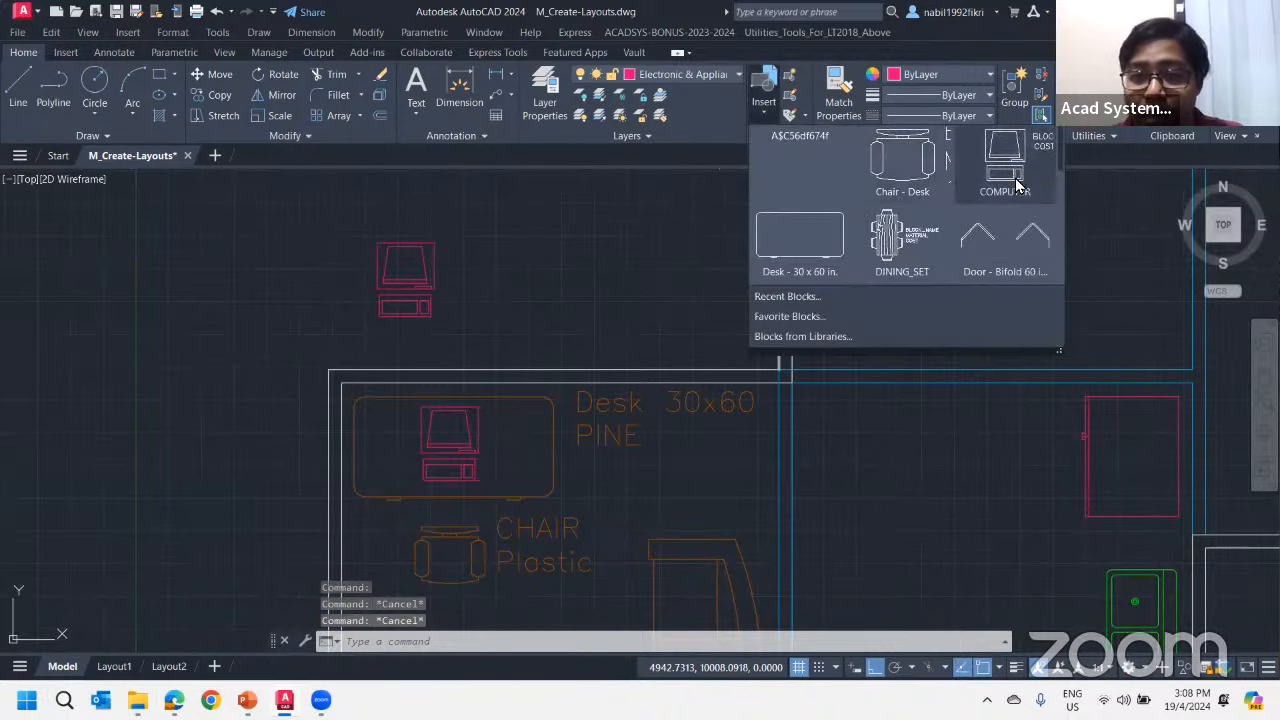
{"action": "left_click", "coordinate": [1017, 185]}
{"action": "left_click", "coordinate": [529, 251]}
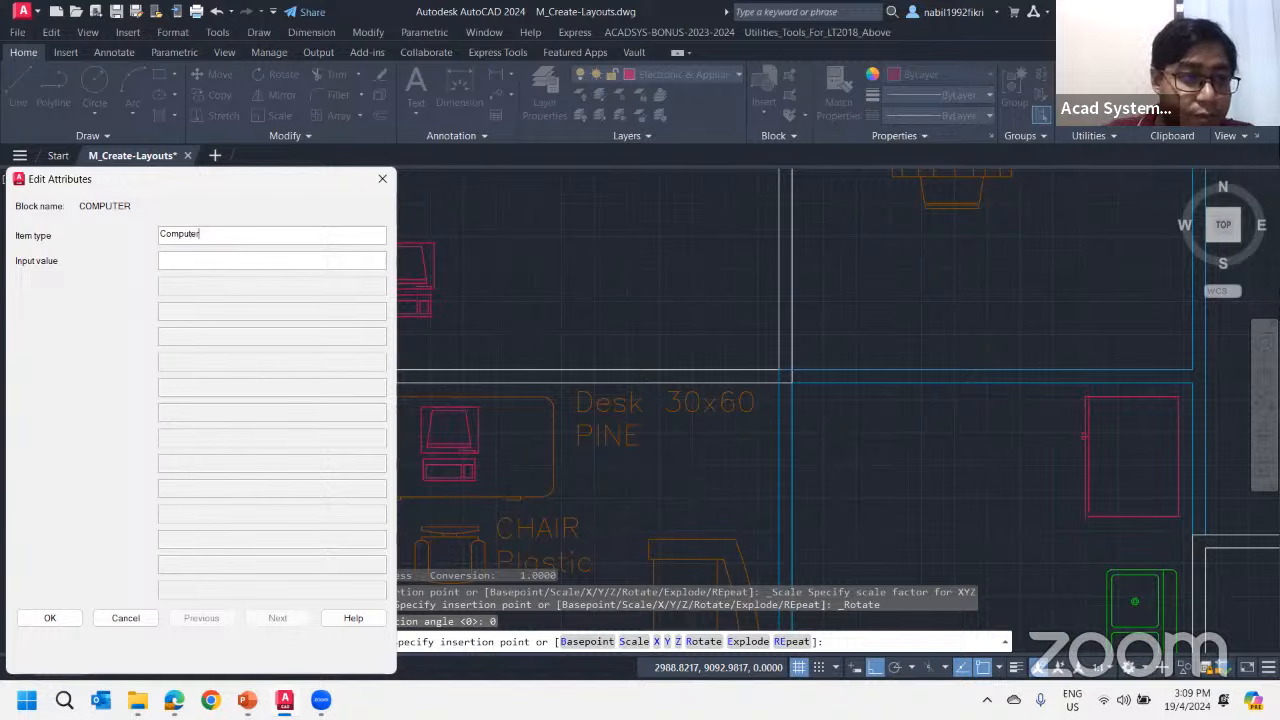
{"action": "left_click", "coordinate": [193, 262]}
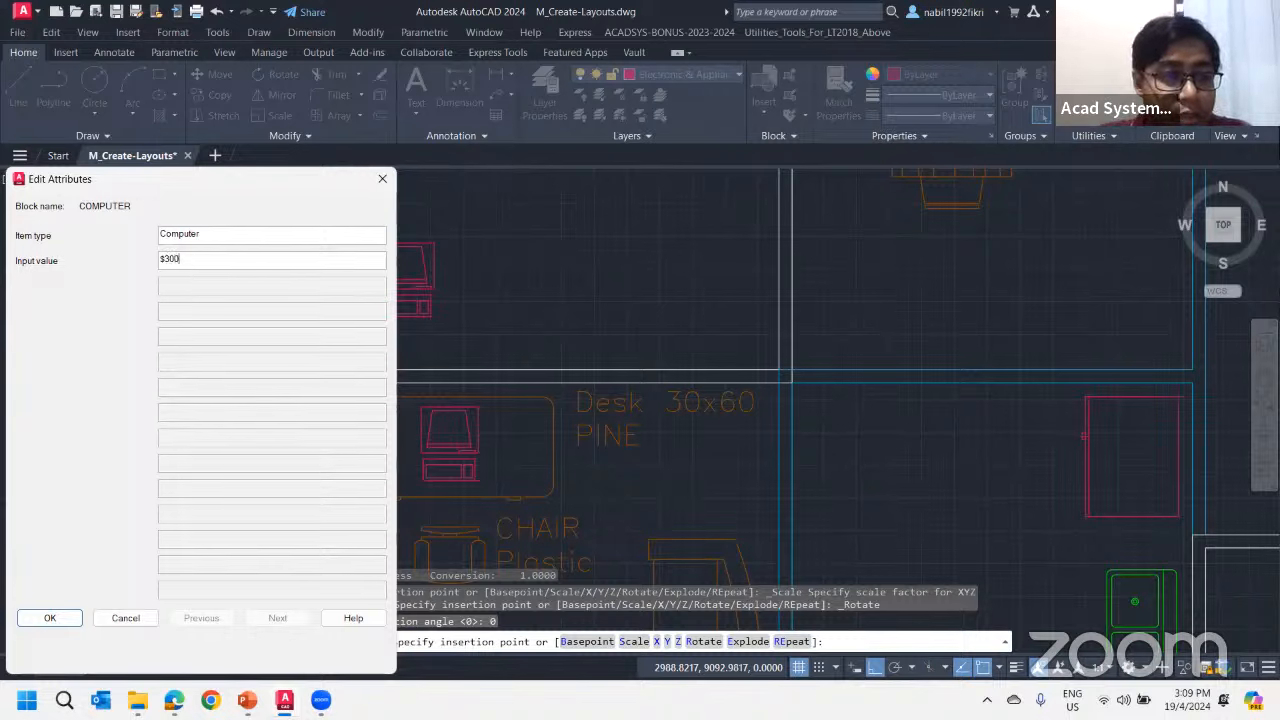
{"action": "left_click", "coordinate": [47, 617]}
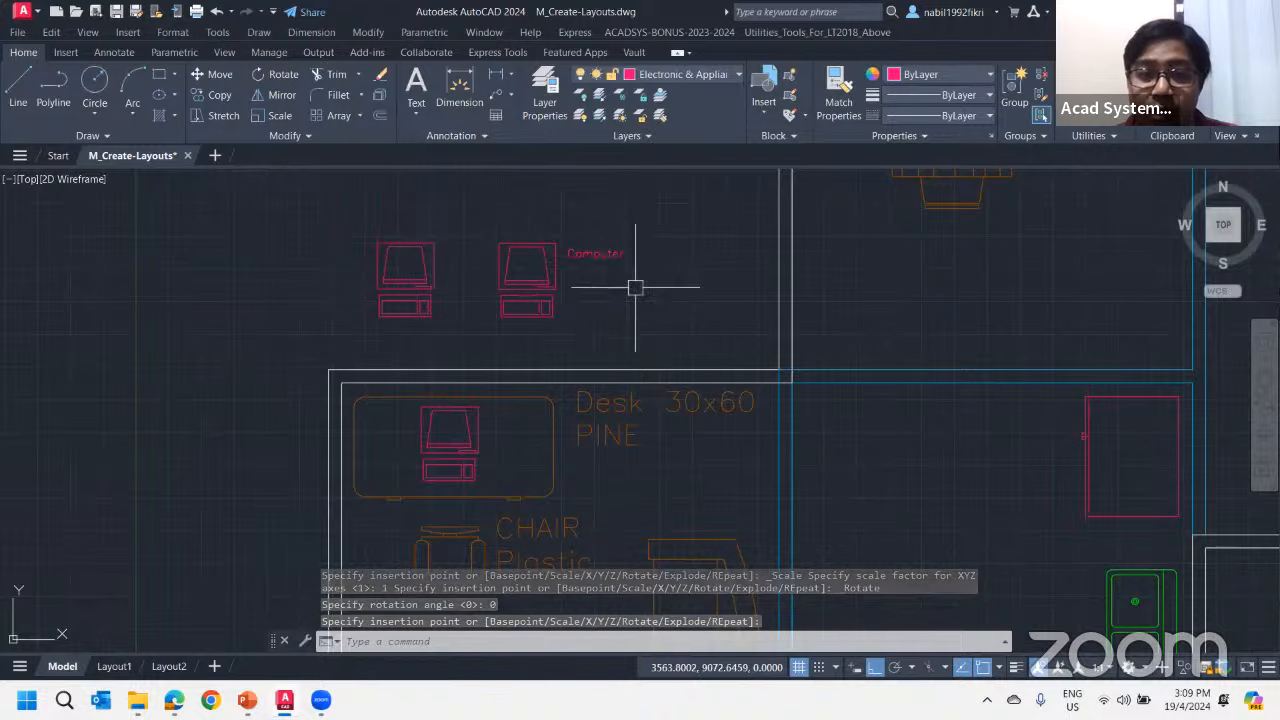
Start the Data Extraction wizard for the floor plan drawing
{"action": "scroll", "coordinate": [634, 277], "scroll_direction": "down", "scroll_amount": 3}
{"action": "middle_click_drag", "start_coordinate": [634, 317], "coordinate": [566, 327]}
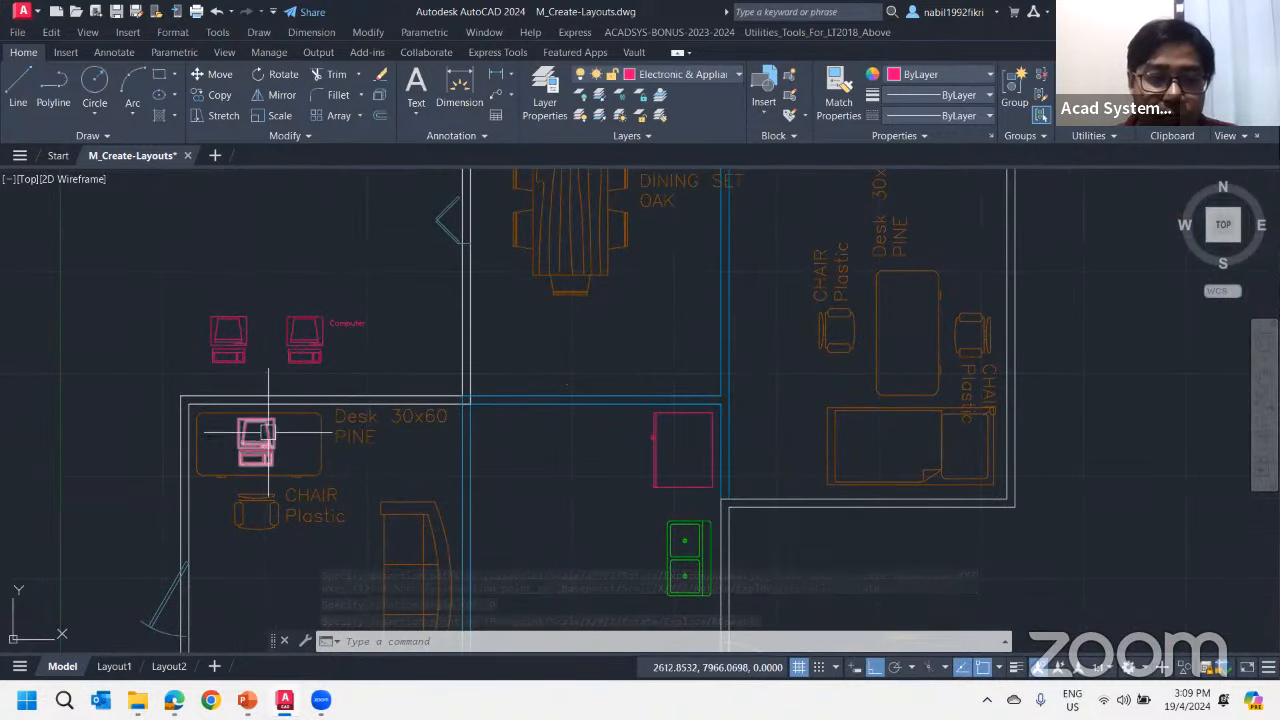
{"action": "scroll", "coordinate": [500, 390], "scroll_direction": "down", "scroll_amount": 4}
{"action": "scroll", "coordinate": [526, 349], "scroll_direction": "up", "scroll_amount": 2}
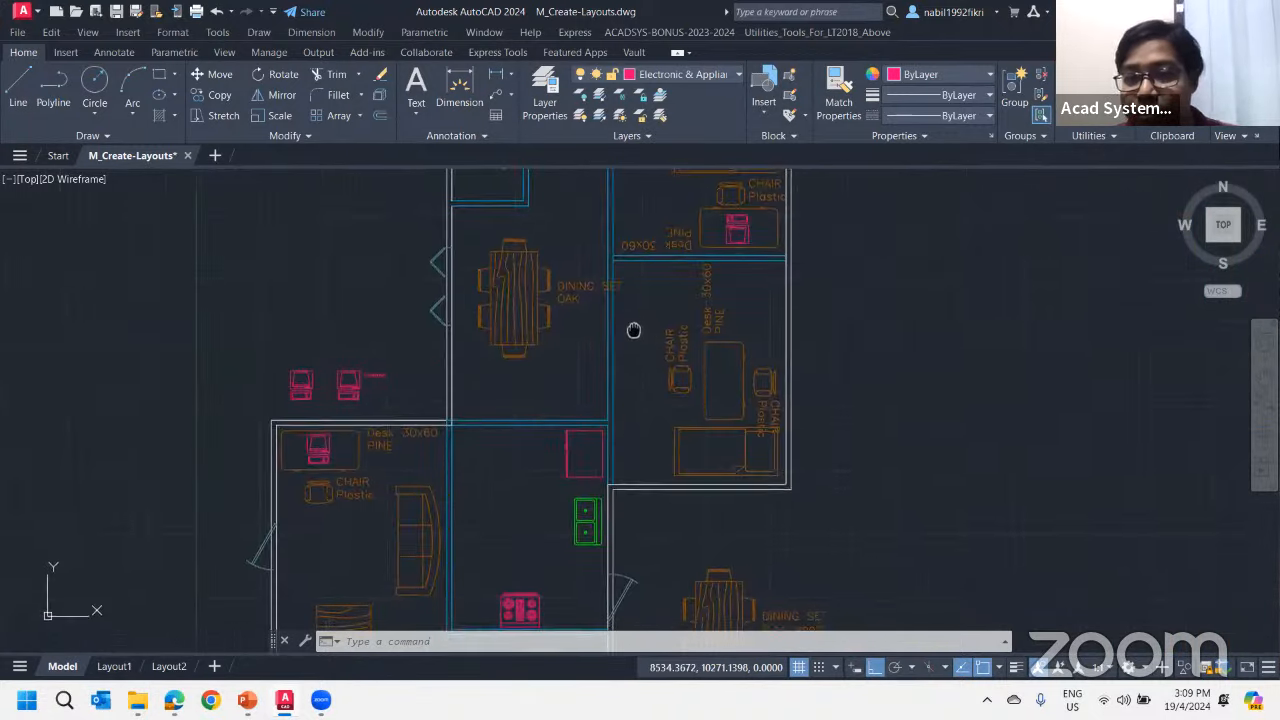
{"action": "scroll", "coordinate": [630, 332], "scroll_direction": "down", "scroll_amount": 2}
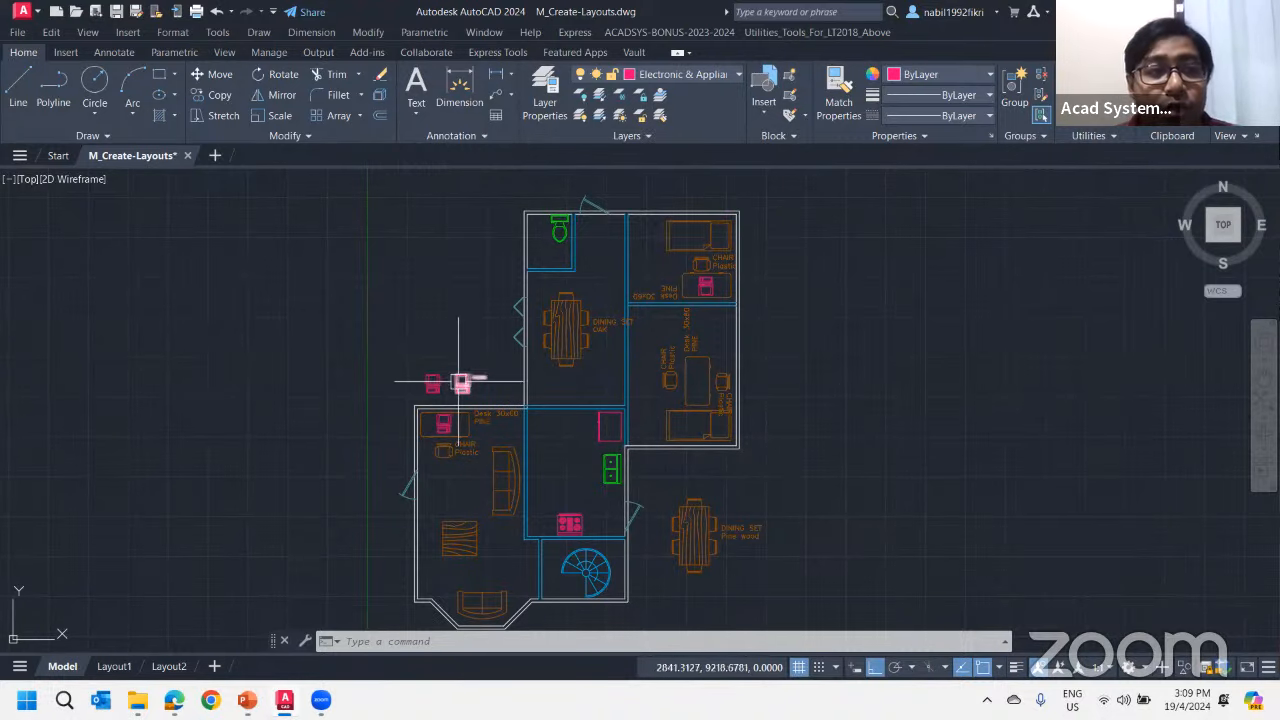
{"action": "left_click", "coordinate": [66, 52]}
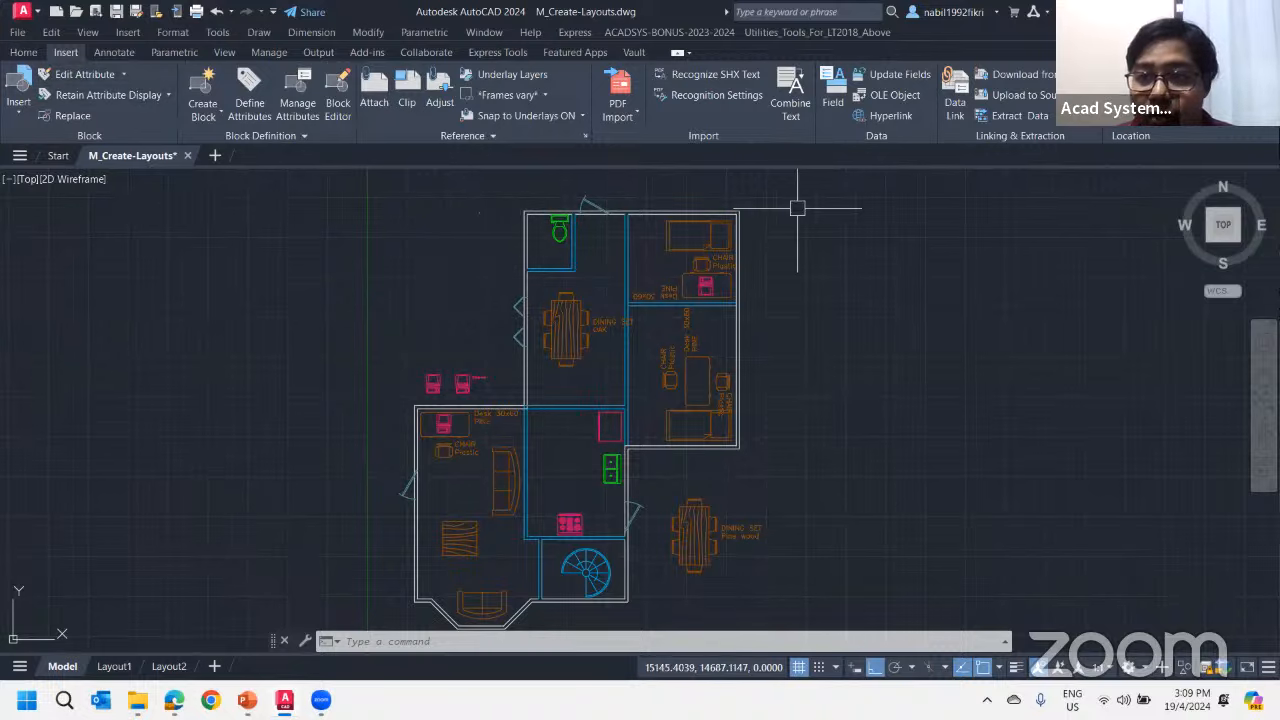
{"action": "left_click", "coordinate": [1017, 118]}
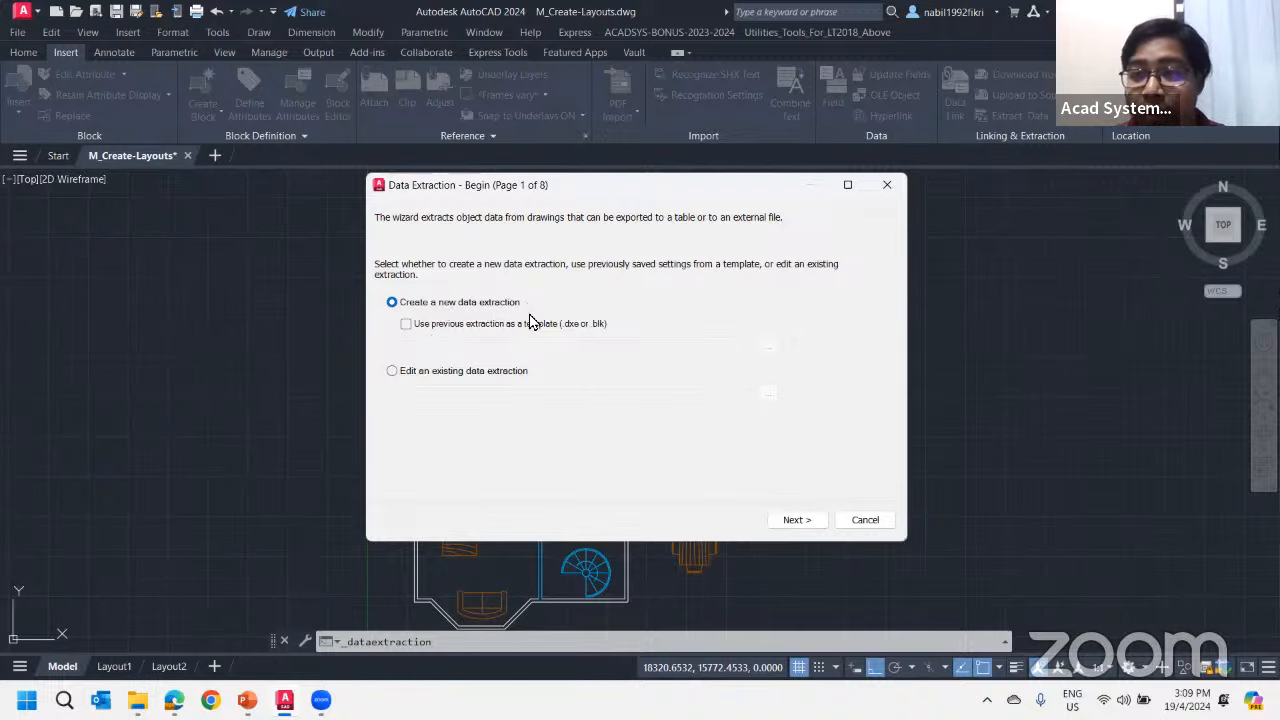
{"action": "left_click", "coordinate": [426, 372]}
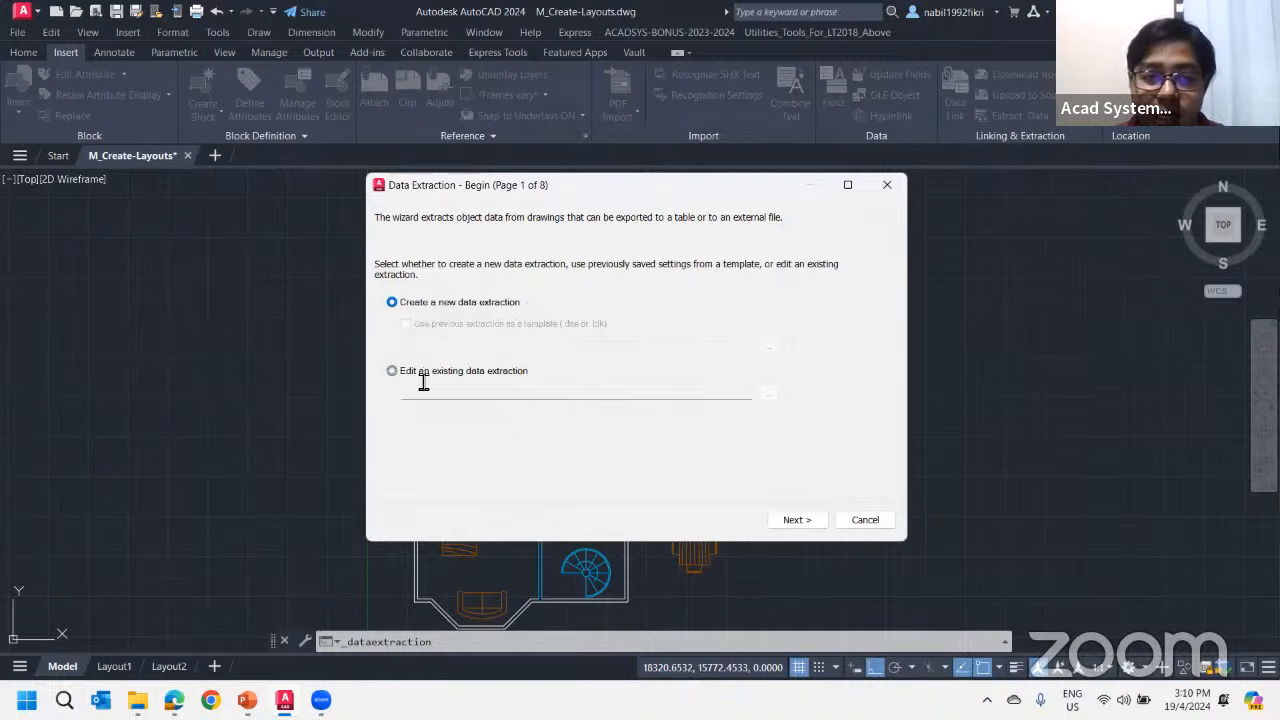
{"action": "left_click", "coordinate": [765, 398]}
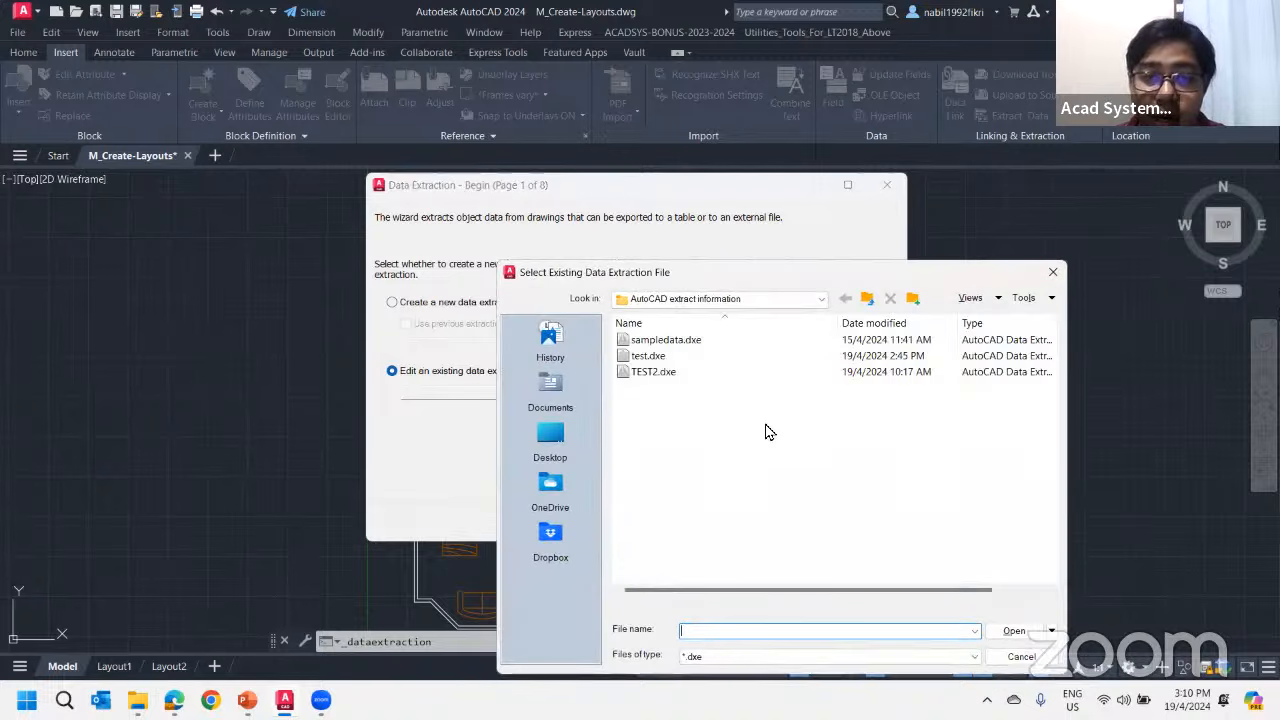
{"action": "left_click", "coordinate": [1052, 272]}
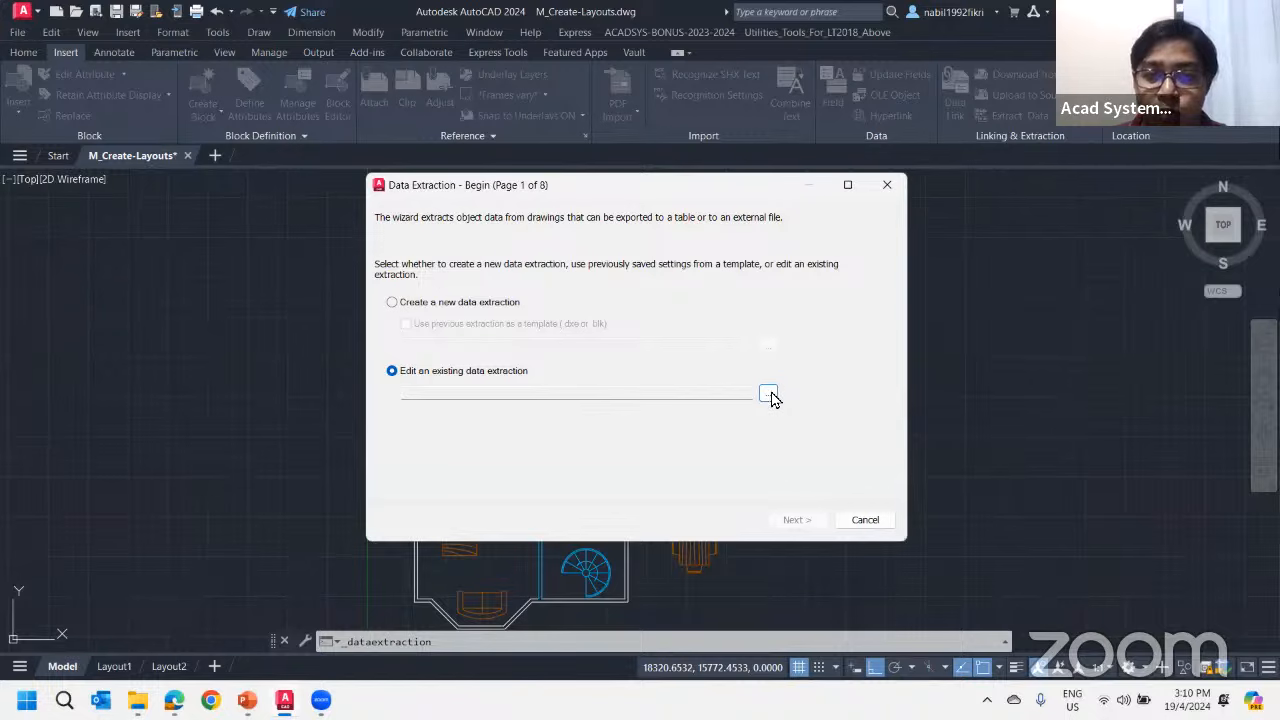
Create a new data extraction and save it as Furniture in the AutoCAD extract information folder on the Desktop
{"action": "left_click", "coordinate": [442, 304]}
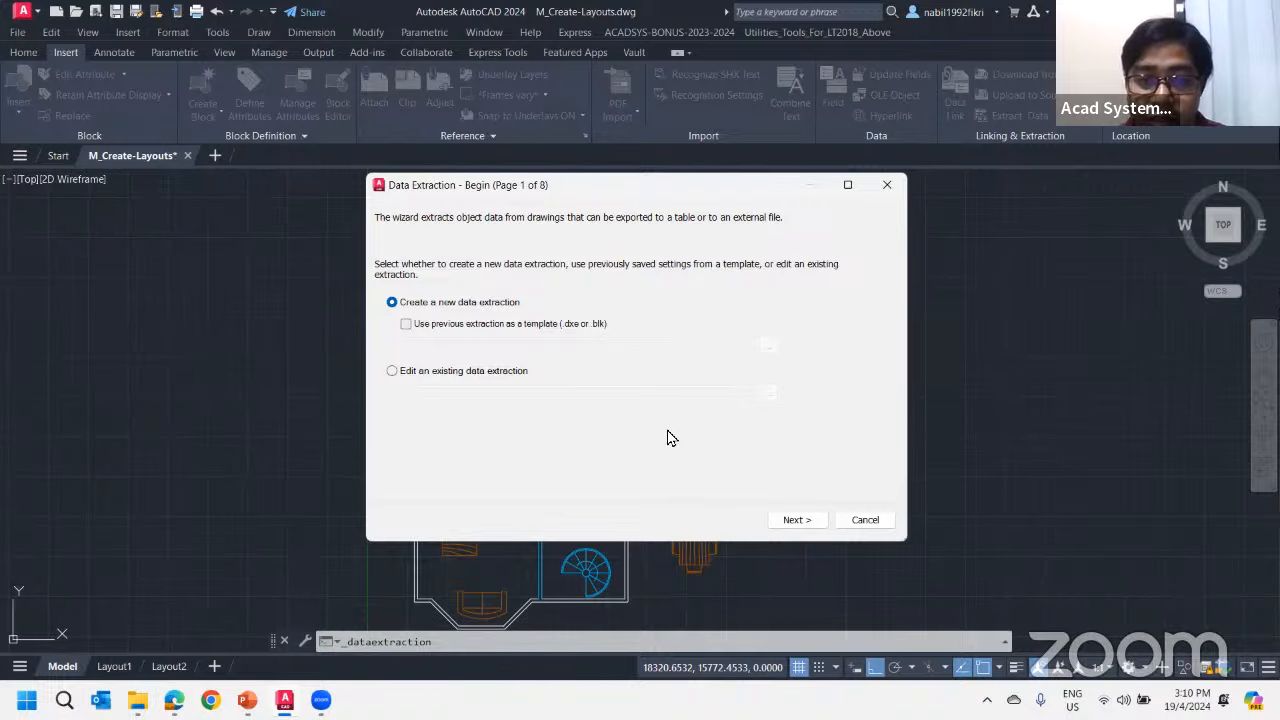
{"action": "left_click", "coordinate": [808, 522]}
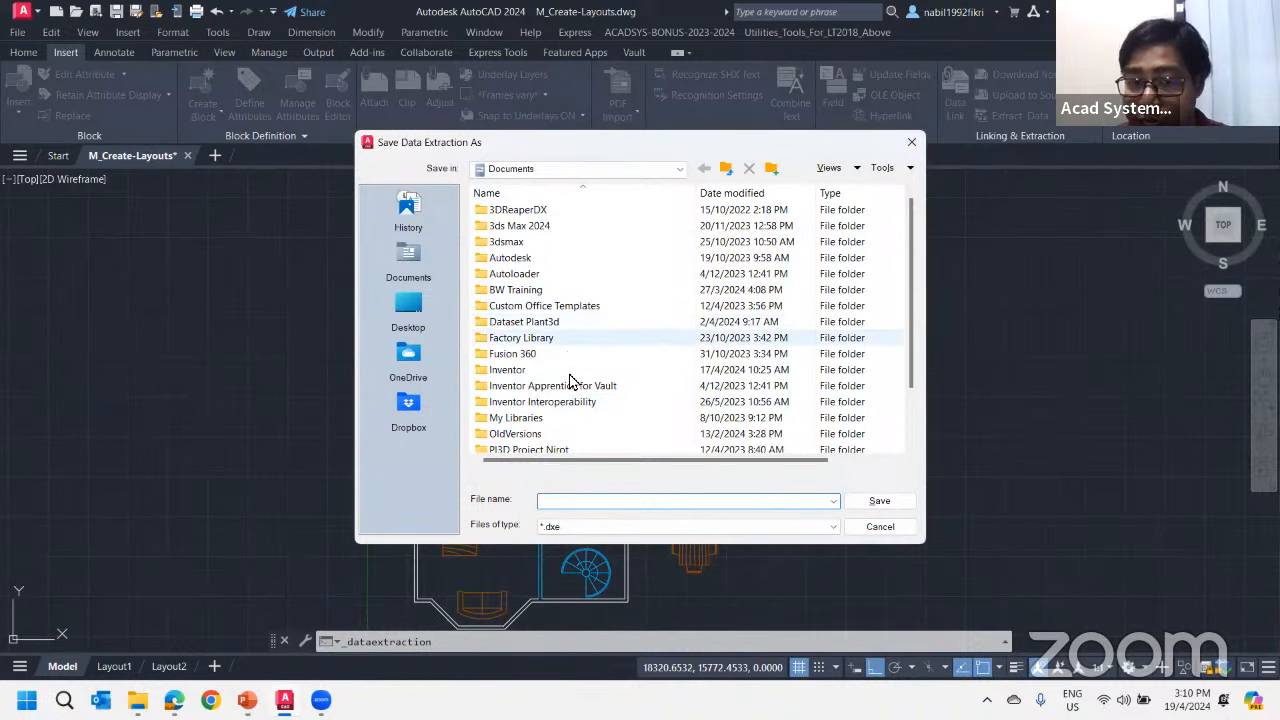
{"action": "left_click", "coordinate": [550, 528]}
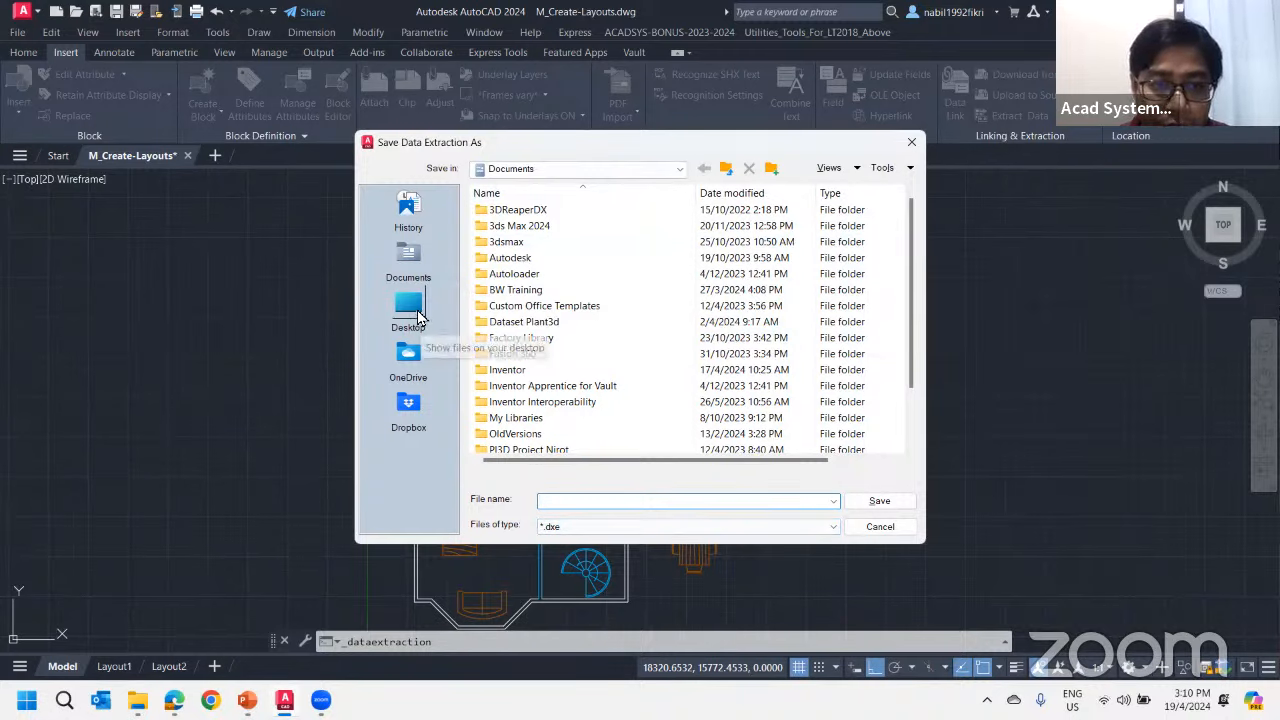
{"action": "left_click", "coordinate": [418, 323]}
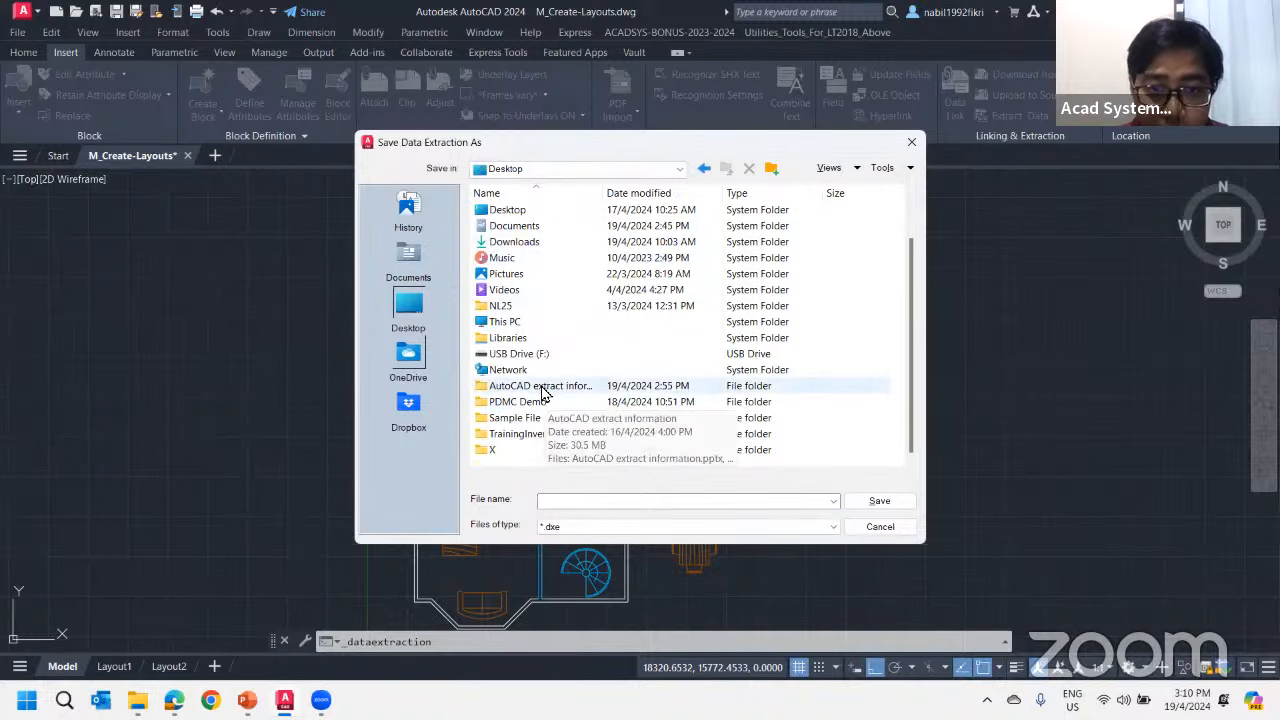
{"action": "double_click", "coordinate": [548, 388]}
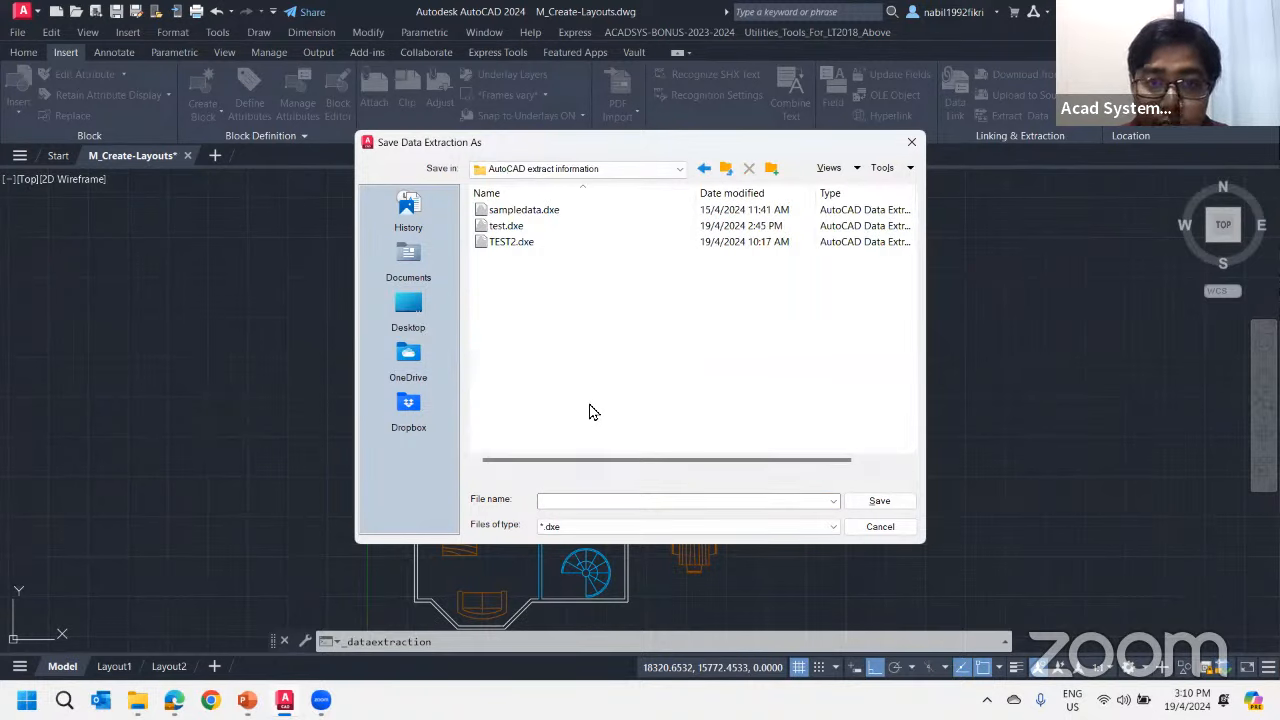
{"action": "left_click", "coordinate": [563, 501]}
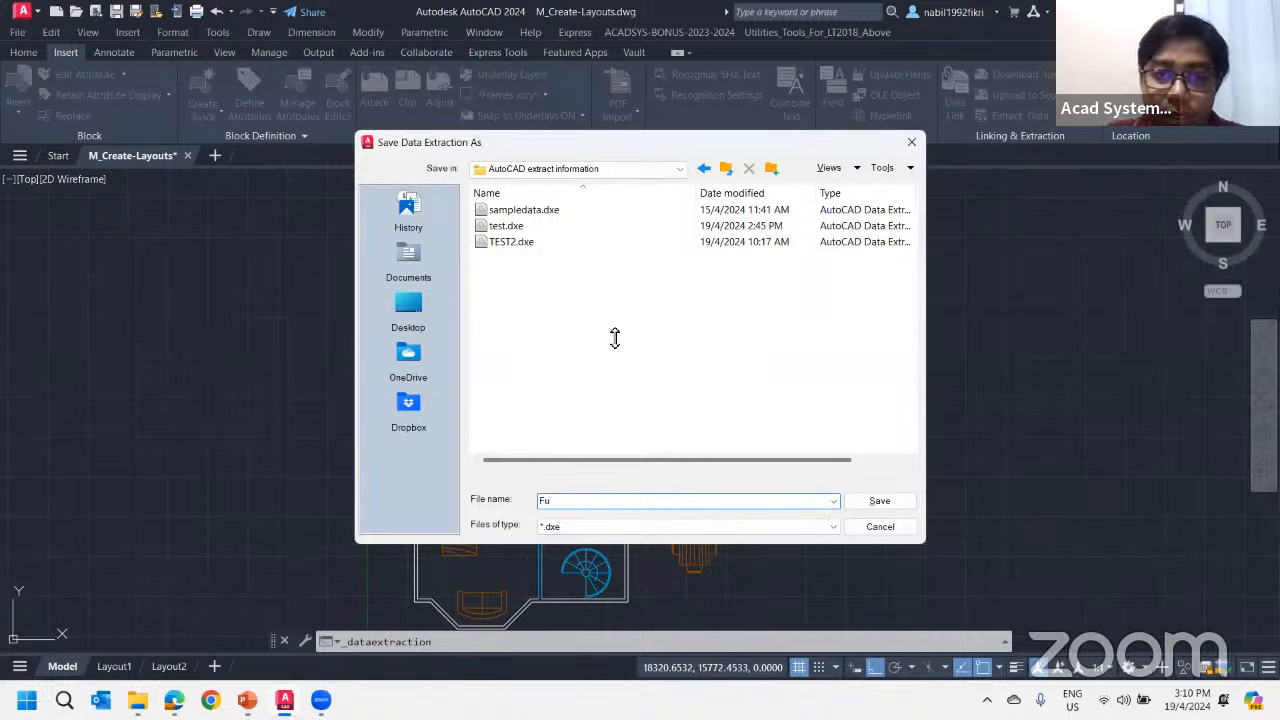
{"action": "left_click_drag", "start_coordinate": [539, 153], "coordinate": [521, 191]}
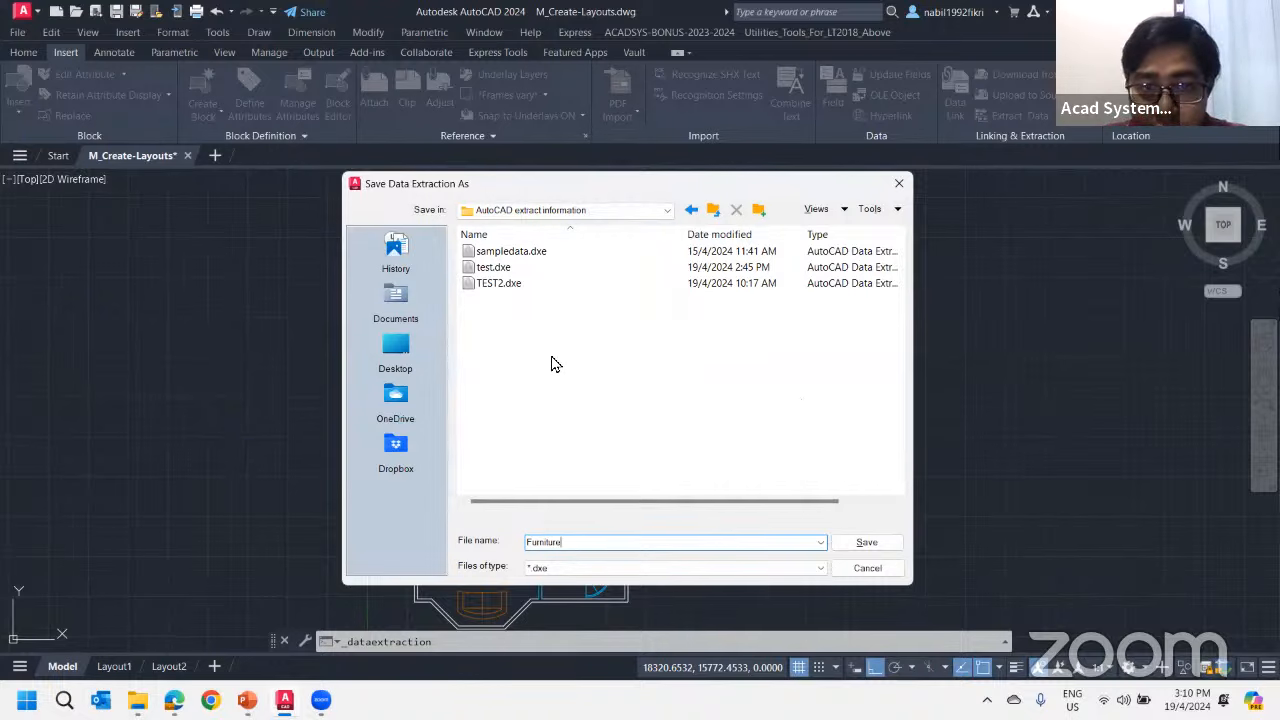
{"action": "left_click", "coordinate": [862, 541]}
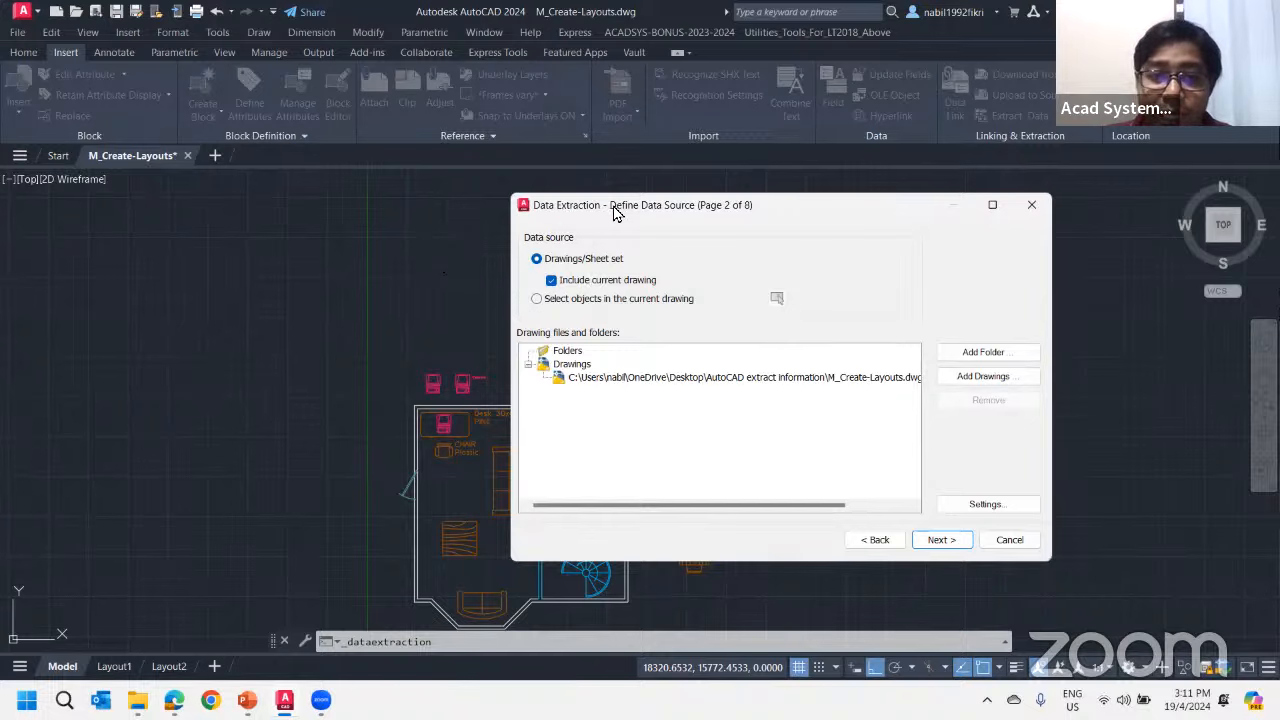
Toggle the Include current drawing option off and back on for the Drawings/Sheet set data source
{"action": "left_click_drag", "start_coordinate": [615, 212], "coordinate": [845, 247]}
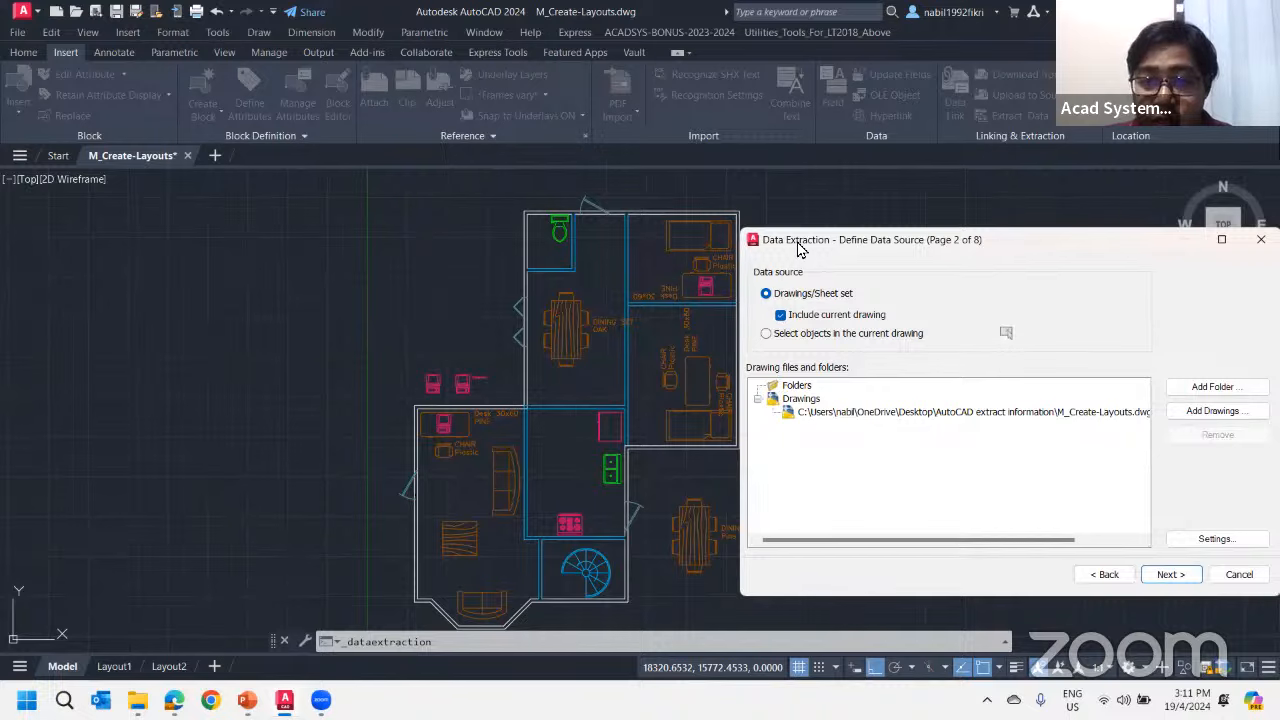
{"action": "left_click_drag", "start_coordinate": [785, 245], "coordinate": [501, 197]}
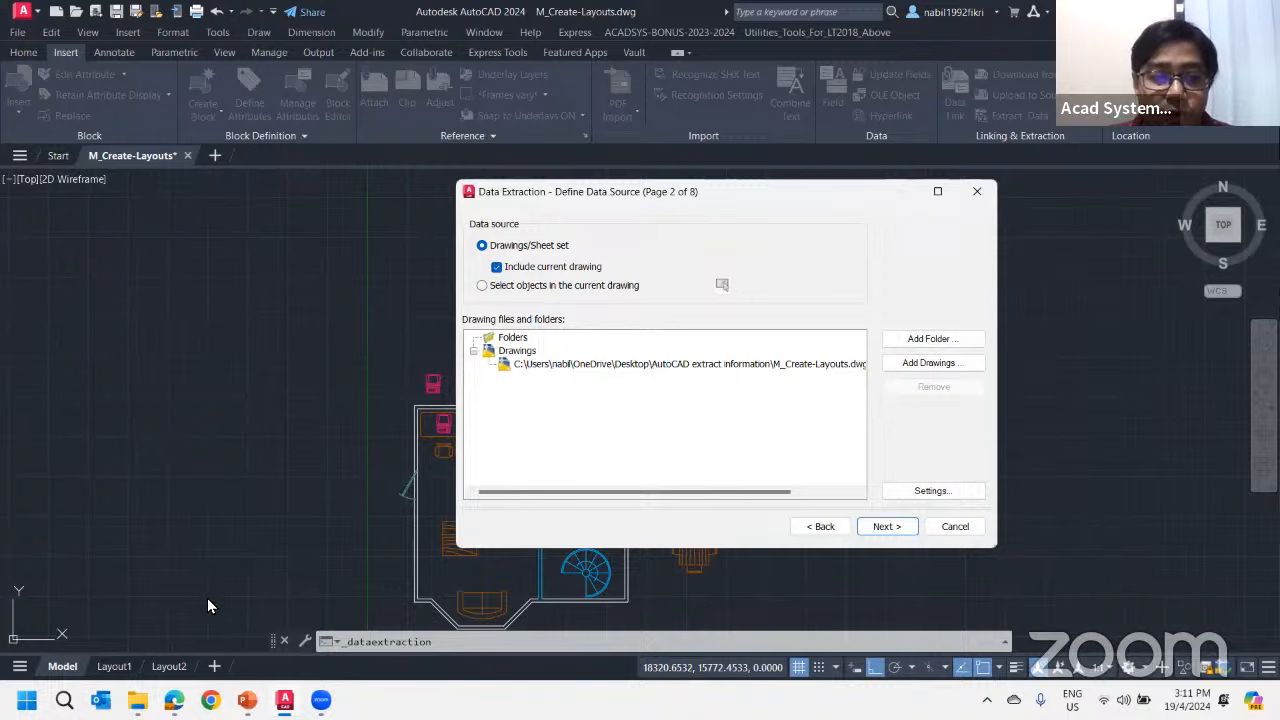
{"action": "left_click", "coordinate": [496, 266]}
{"action": "left_click", "coordinate": [496, 266]}
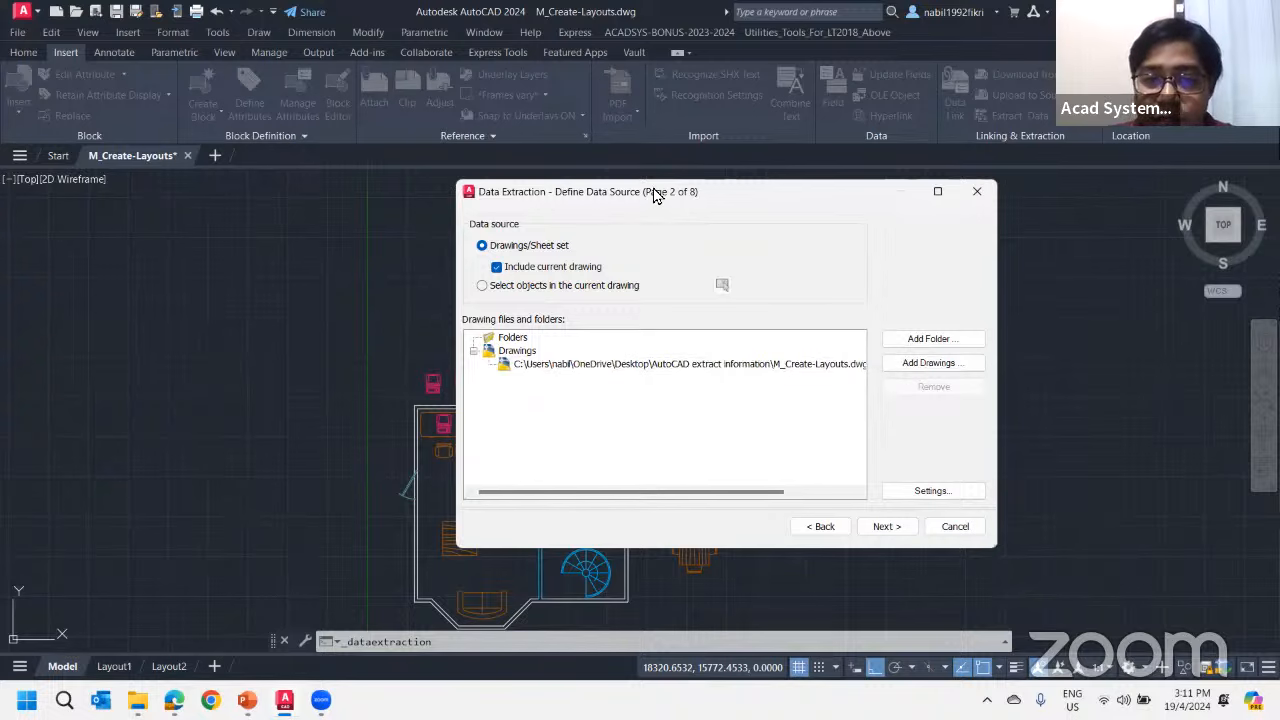
Switch the data source to objects selected in the current drawing and window-select the upper rooms of the floor plan
{"action": "left_click_drag", "start_coordinate": [655, 195], "coordinate": [930, 222]}
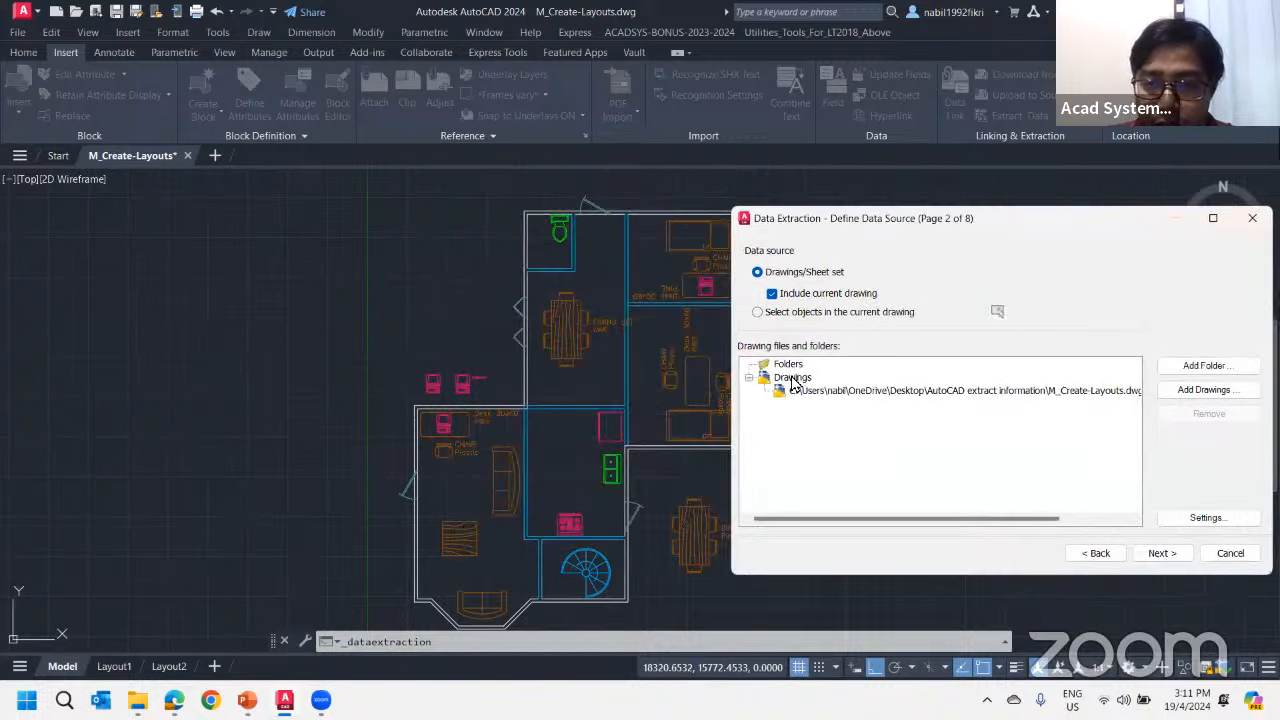
{"action": "left_click_drag", "start_coordinate": [822, 232], "coordinate": [521, 189]}
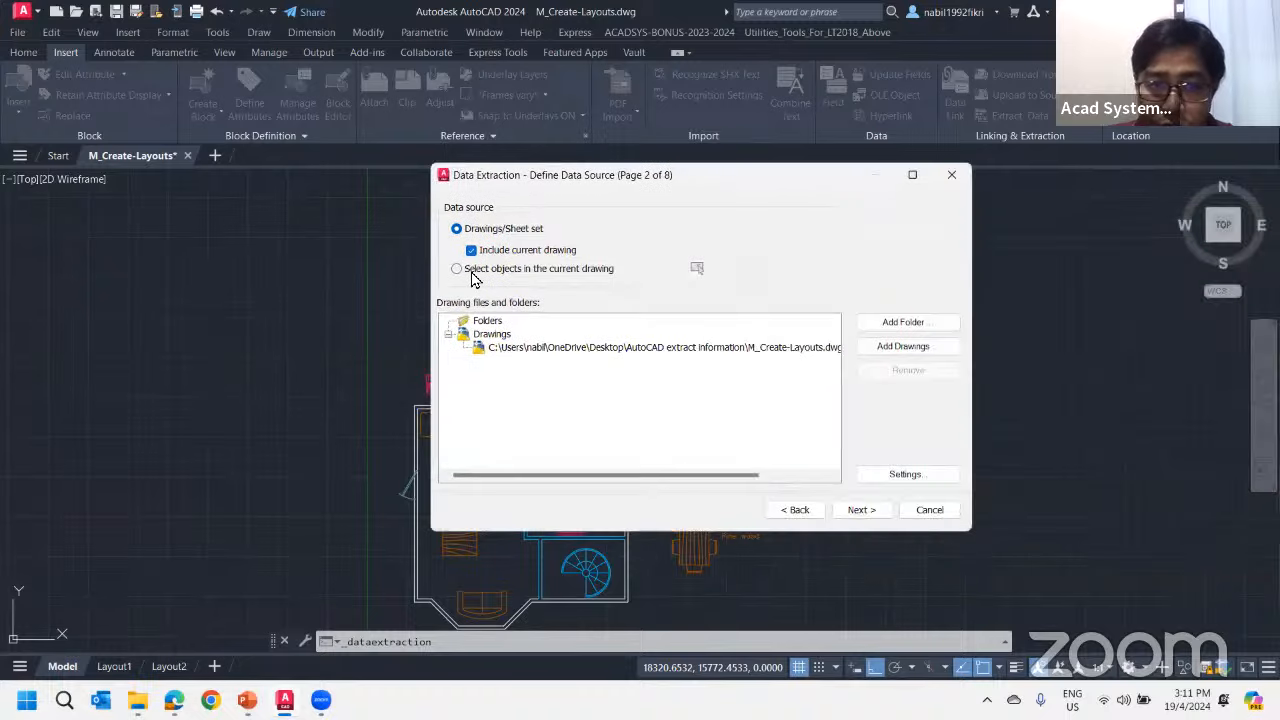
{"action": "left_click", "coordinate": [457, 270]}
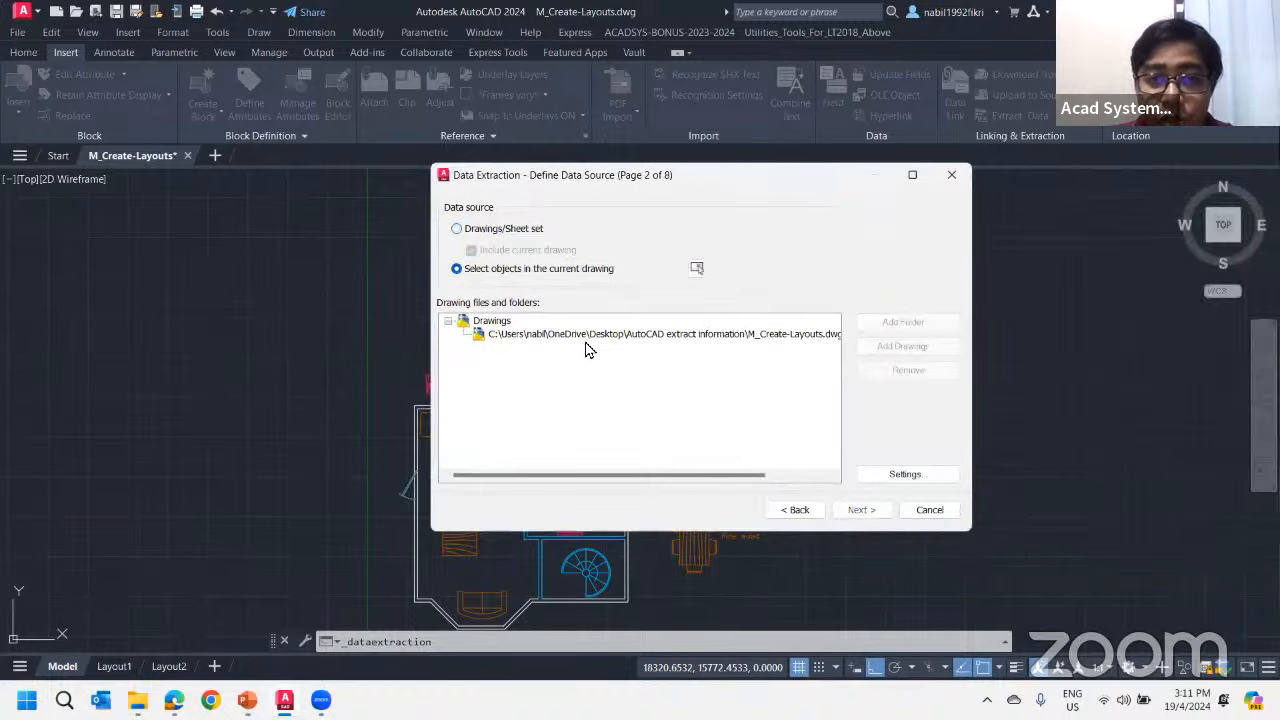
{"action": "left_click", "coordinate": [697, 270]}
{"action": "scroll", "coordinate": [635, 327], "scroll_direction": "down", "scroll_amount": 3}
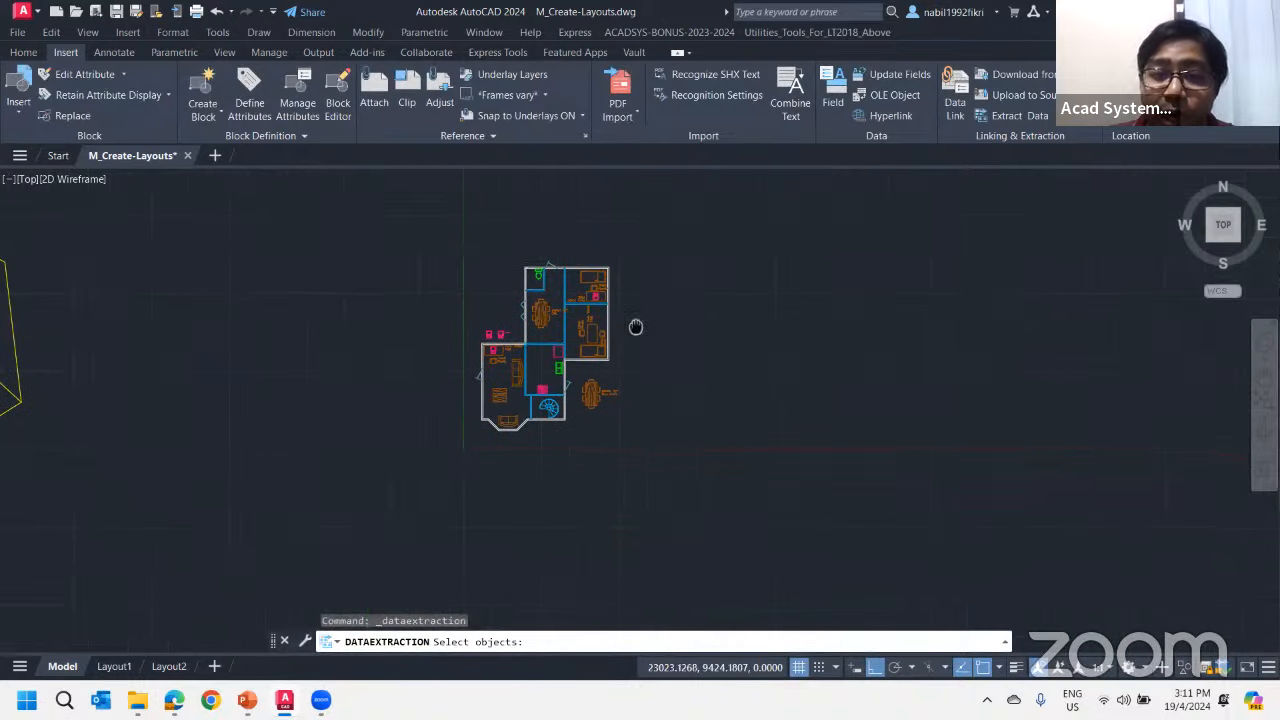
{"action": "left_click", "coordinate": [404, 198]}
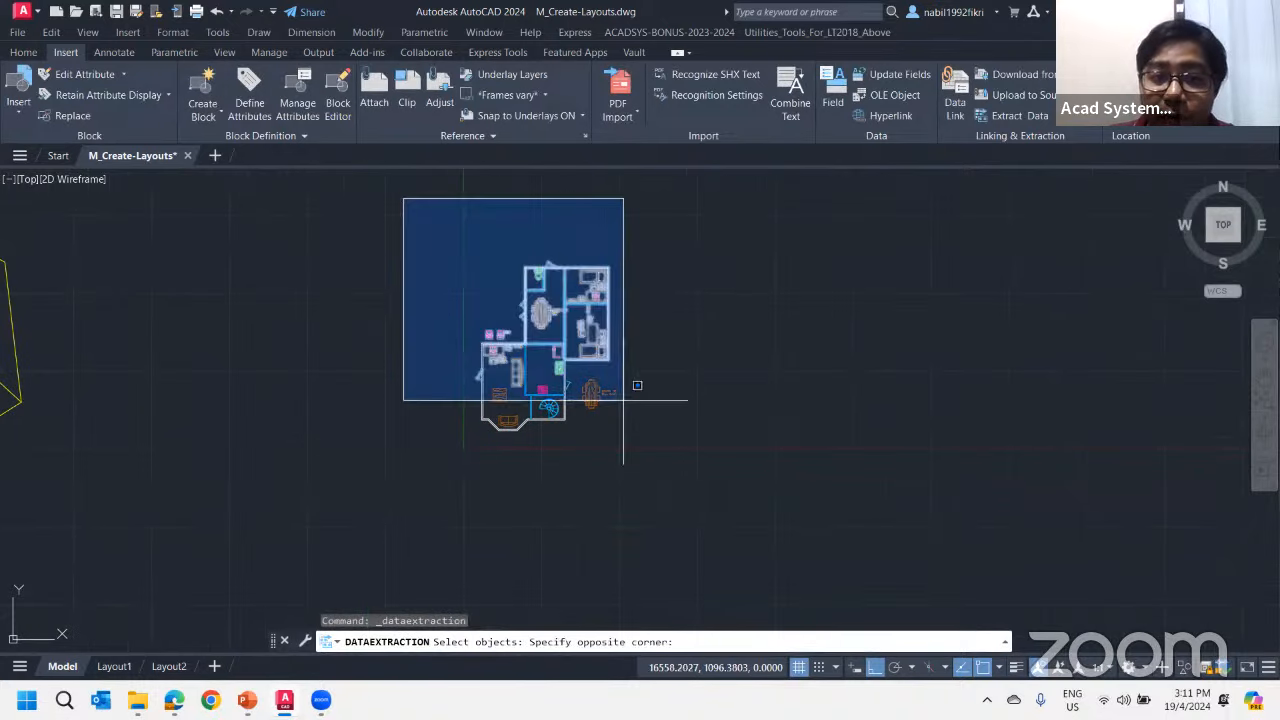
{"action": "left_click", "coordinate": [651, 316]}
{"action": "scroll", "coordinate": [711, 414], "scroll_direction": "up", "scroll_amount": 2}
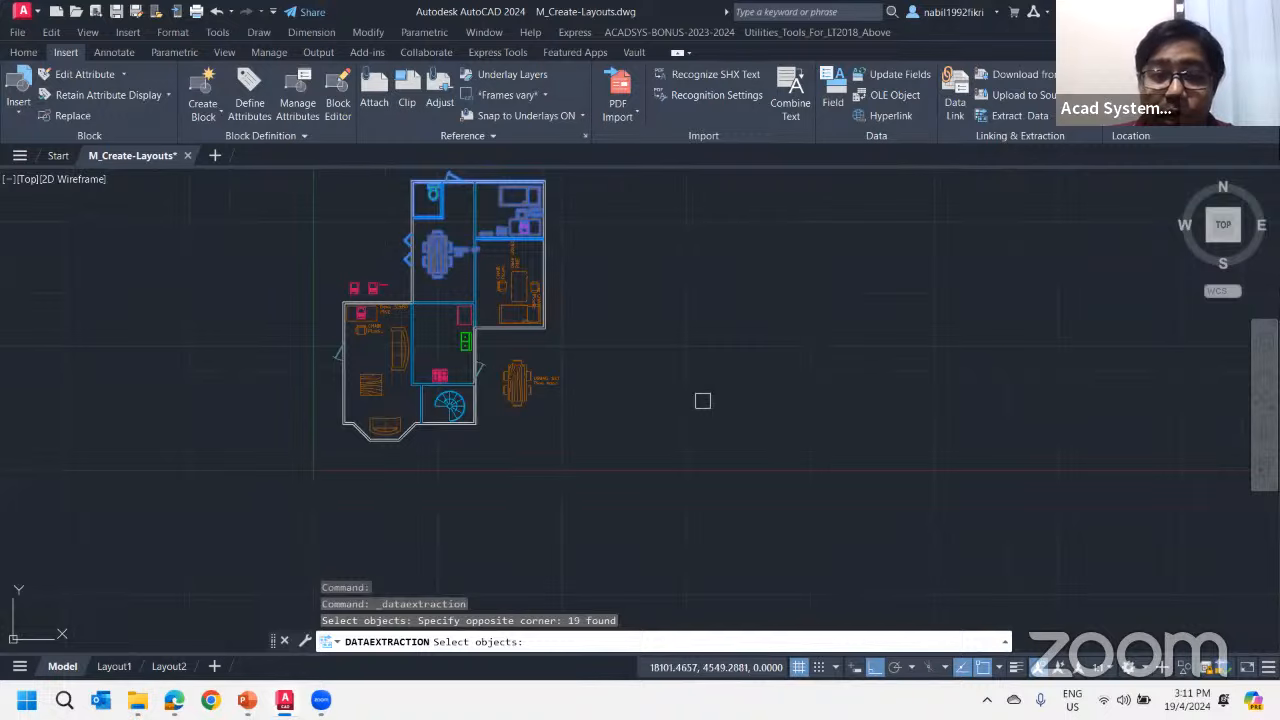
{"action": "scroll", "coordinate": [608, 406], "scroll_direction": "up", "scroll_amount": 2}
{"action": "key", "text": "Return"}
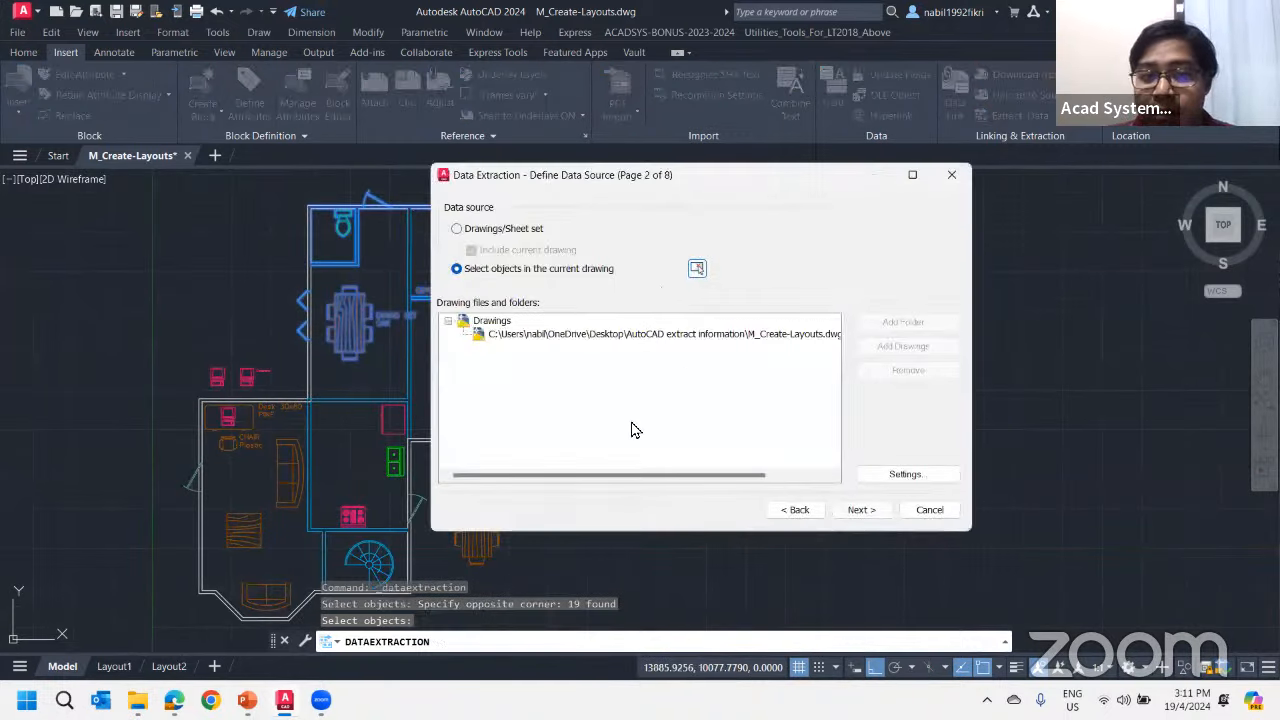
Set the data source back to Drawings/Sheet set with the current drawing included and continue to the object selection page
{"action": "left_click", "coordinate": [486, 229]}
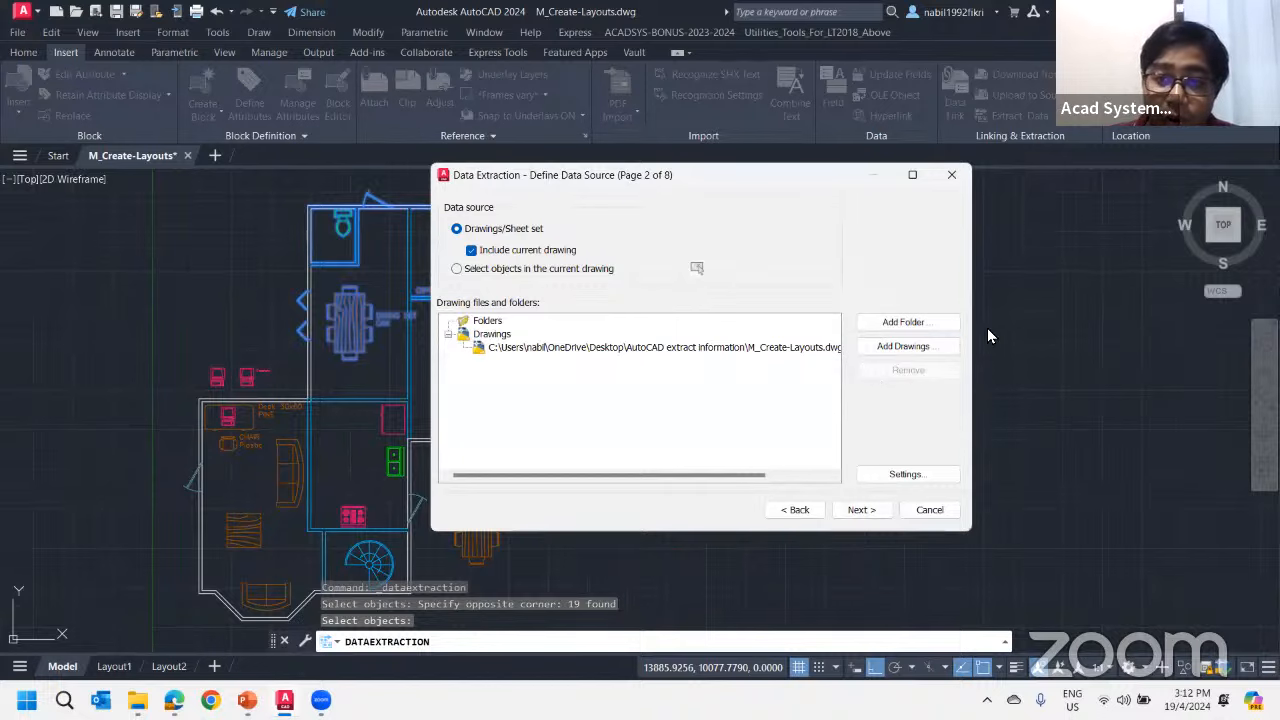
{"action": "left_click", "coordinate": [890, 350]}
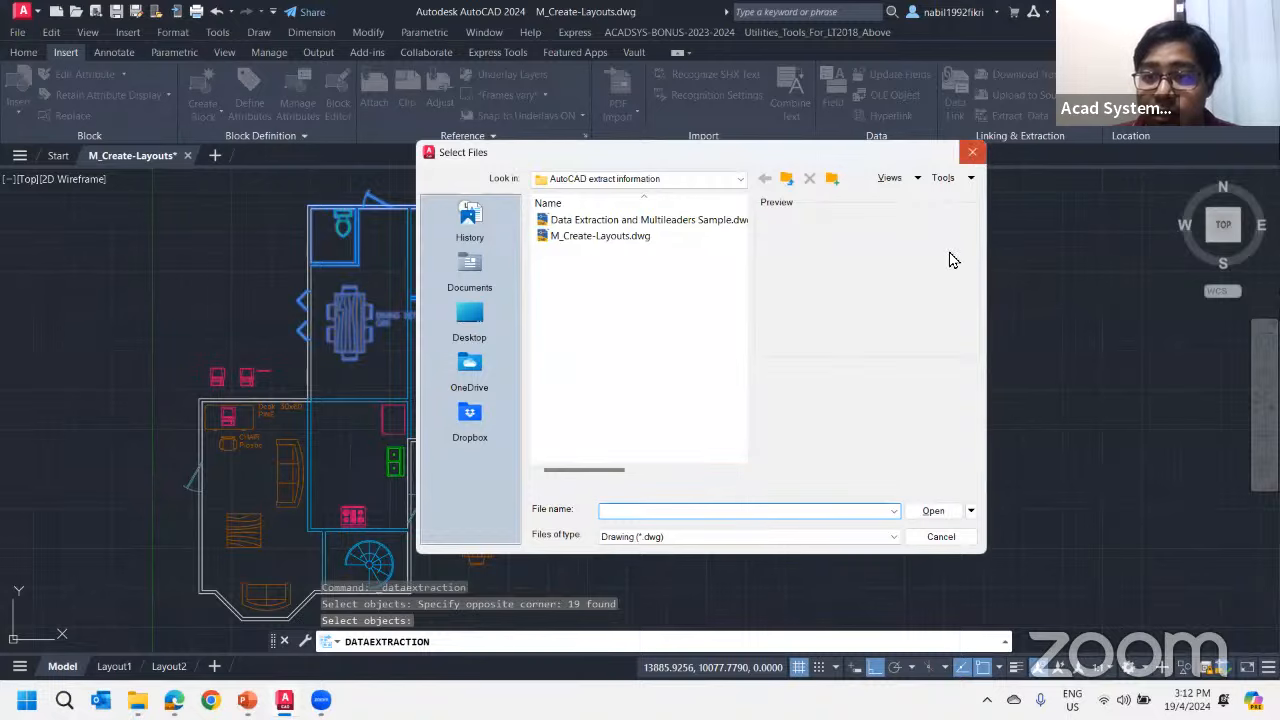
{"action": "key", "text": "Escape"}
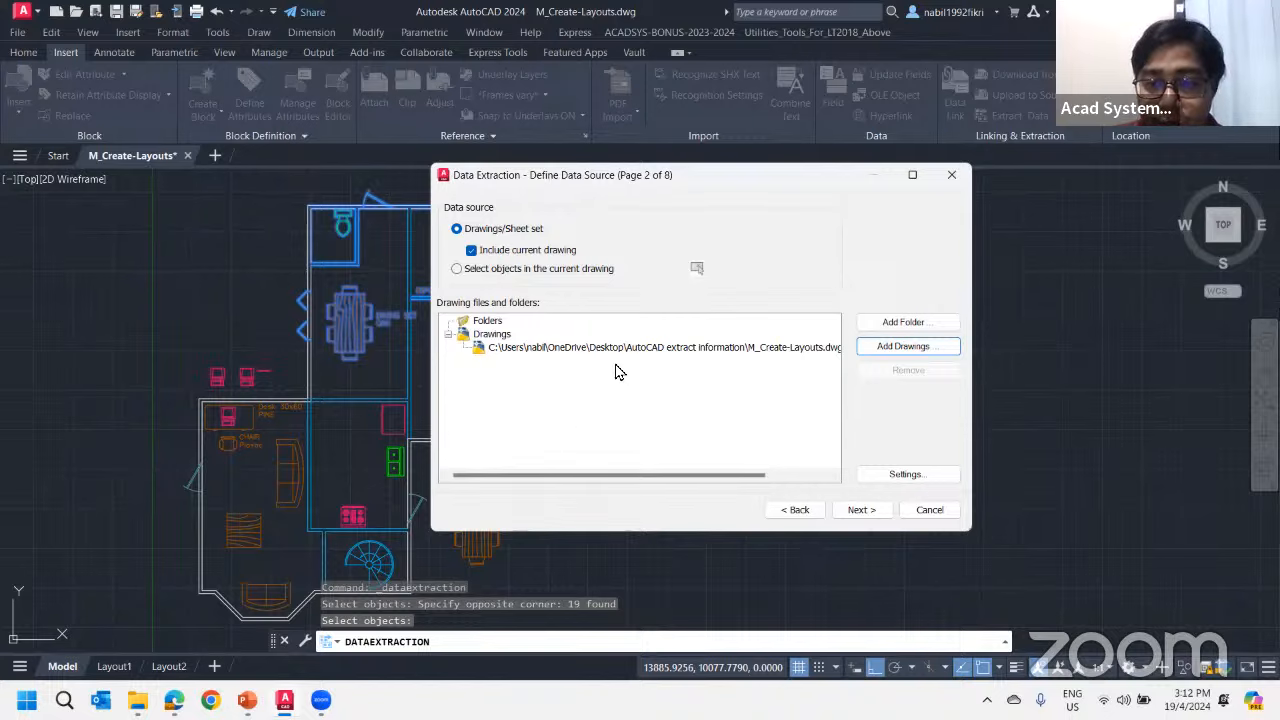
{"action": "left_click_drag", "start_coordinate": [652, 180], "coordinate": [768, 184]}
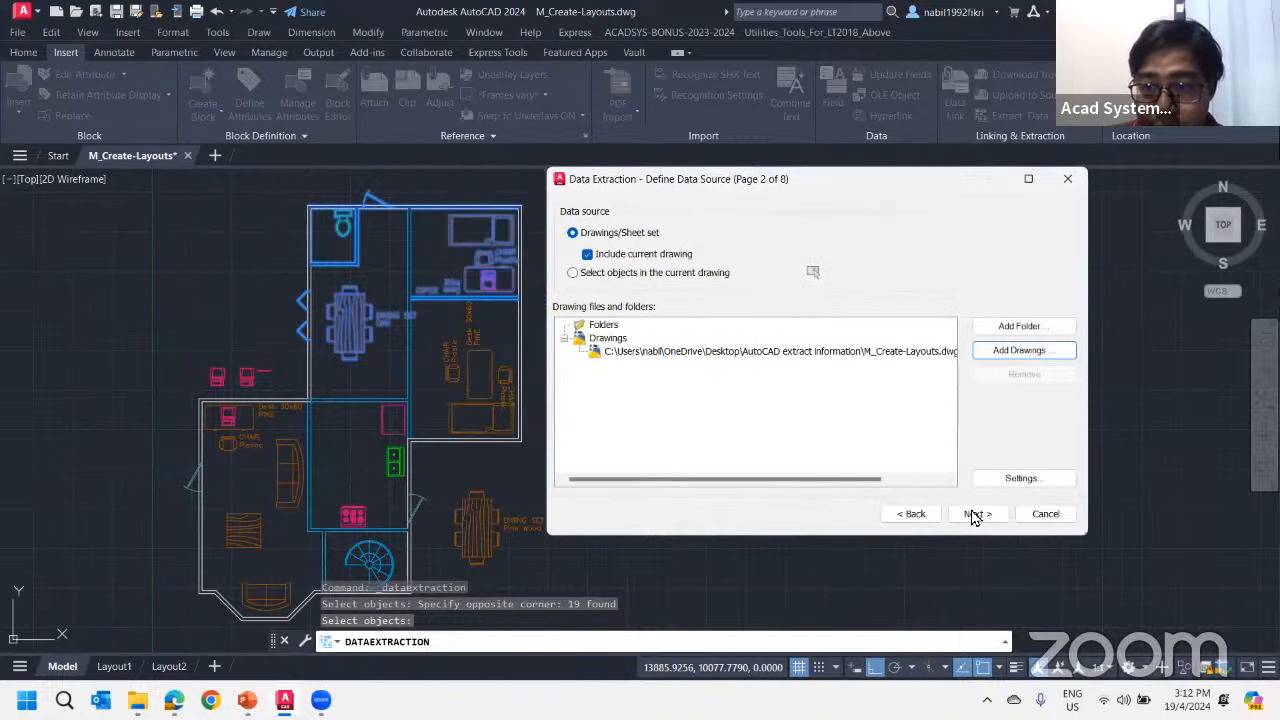
{"action": "left_click", "coordinate": [975, 514]}
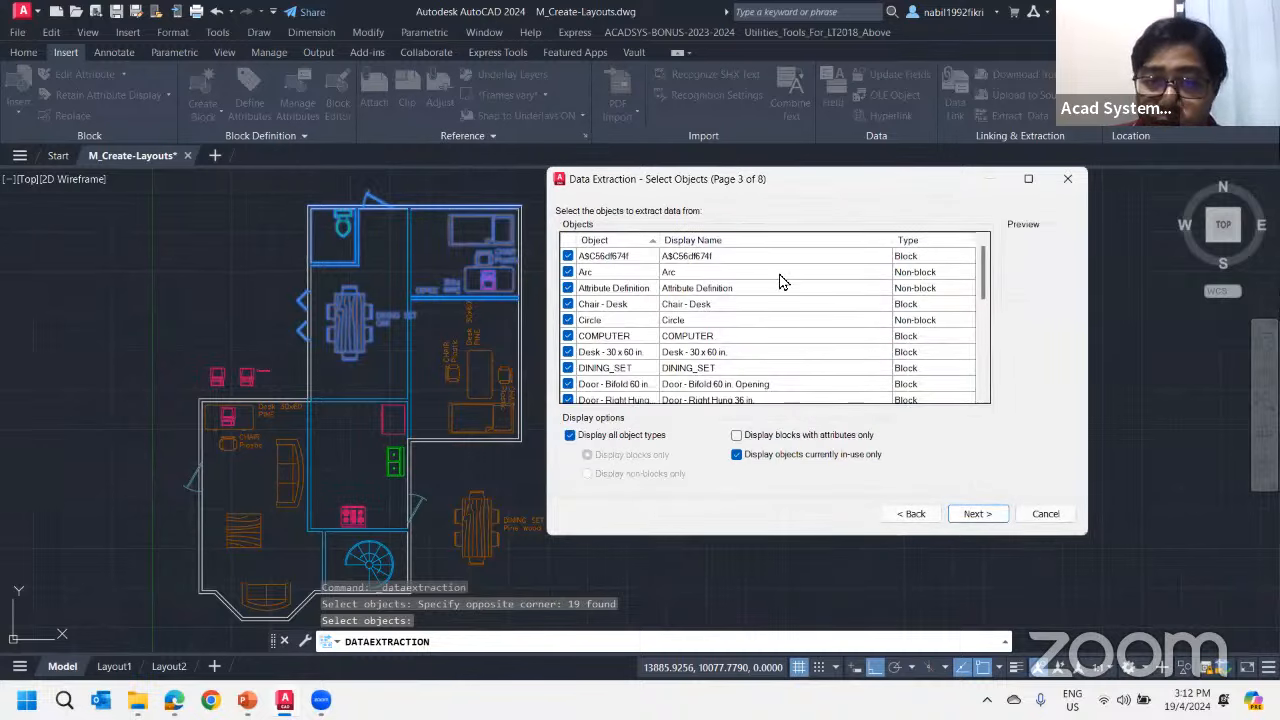
Exclude the Text and Title_Block(Portrait) objects from the data extraction
{"action": "mouse_move", "coordinate": [980, 285]}
{"action": "left_mouse_down"}
{"action": "mouse_move", "coordinate": [986, 391]}
{"action": "mouse_move", "coordinate": [975, 263]}
{"action": "left_mouse_up"}
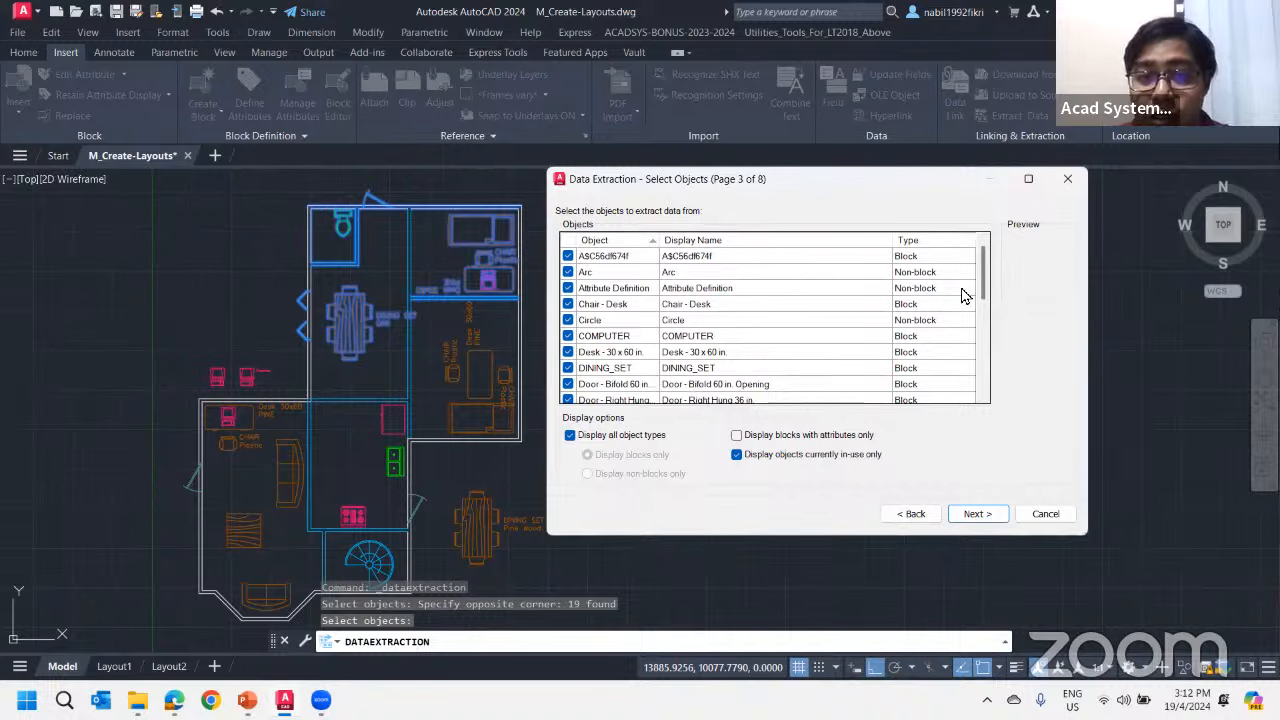
{"action": "left_click_drag", "start_coordinate": [986, 272], "coordinate": [988, 372]}
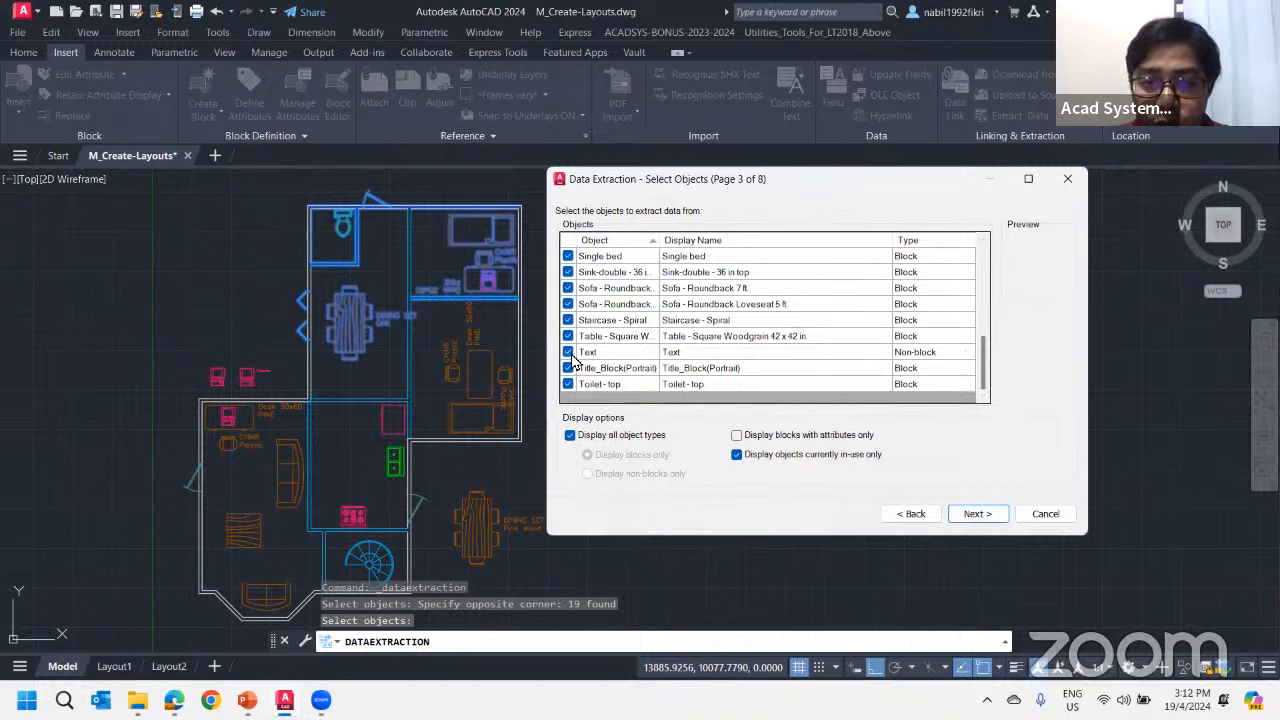
{"action": "left_click", "coordinate": [569, 353]}
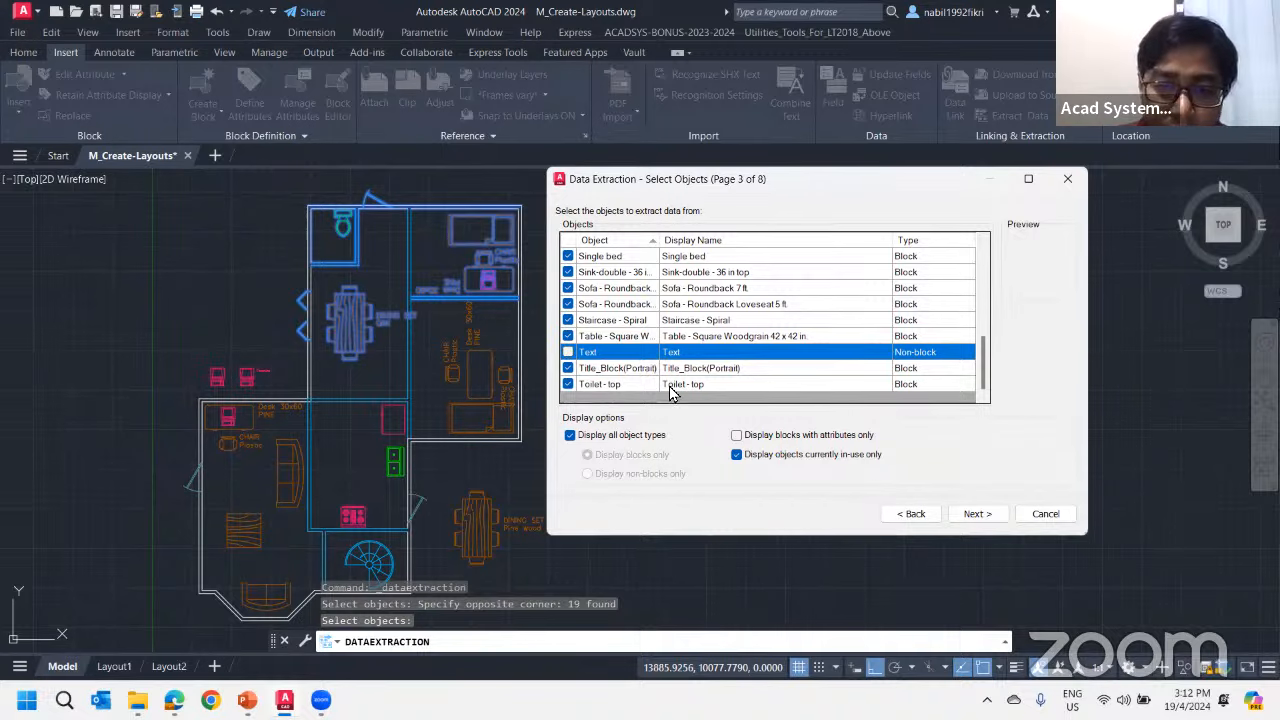
{"action": "left_click", "coordinate": [568, 368]}
{"action": "scroll", "coordinate": [988, 310], "scroll_direction": "up", "scroll_amount": 1}
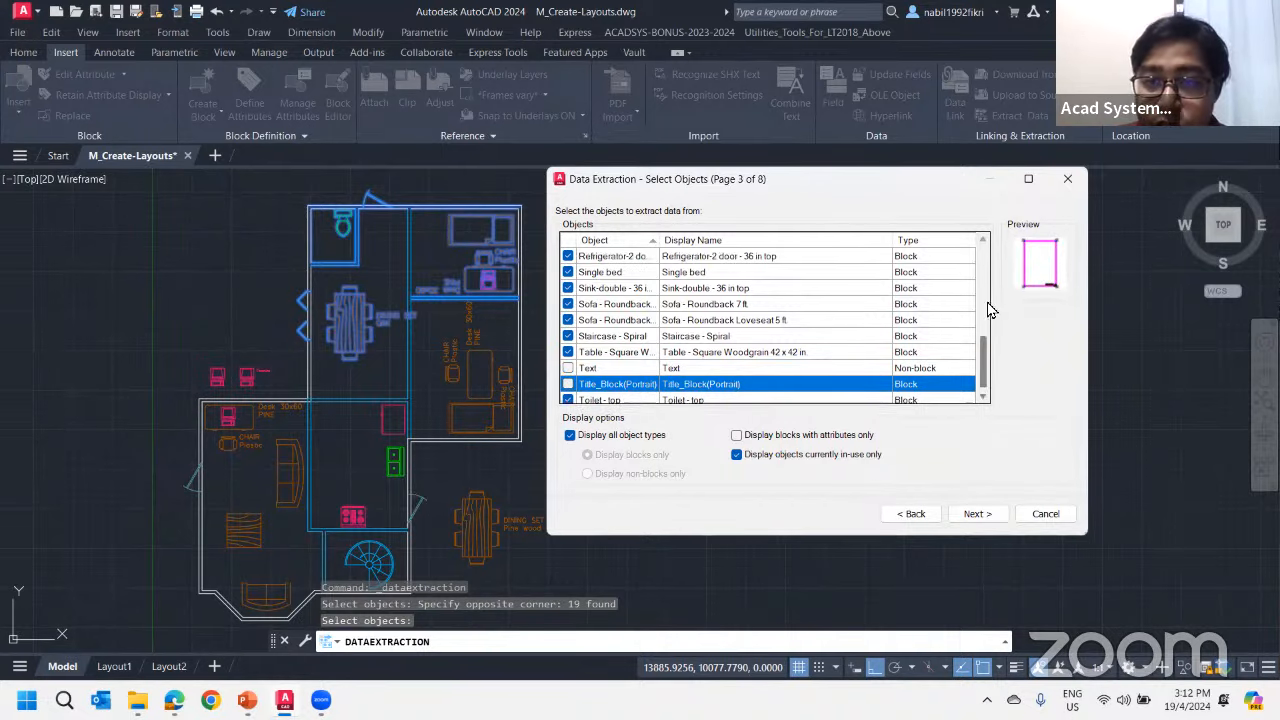
{"action": "scroll", "coordinate": [988, 300], "scroll_direction": "up", "scroll_amount": 5}
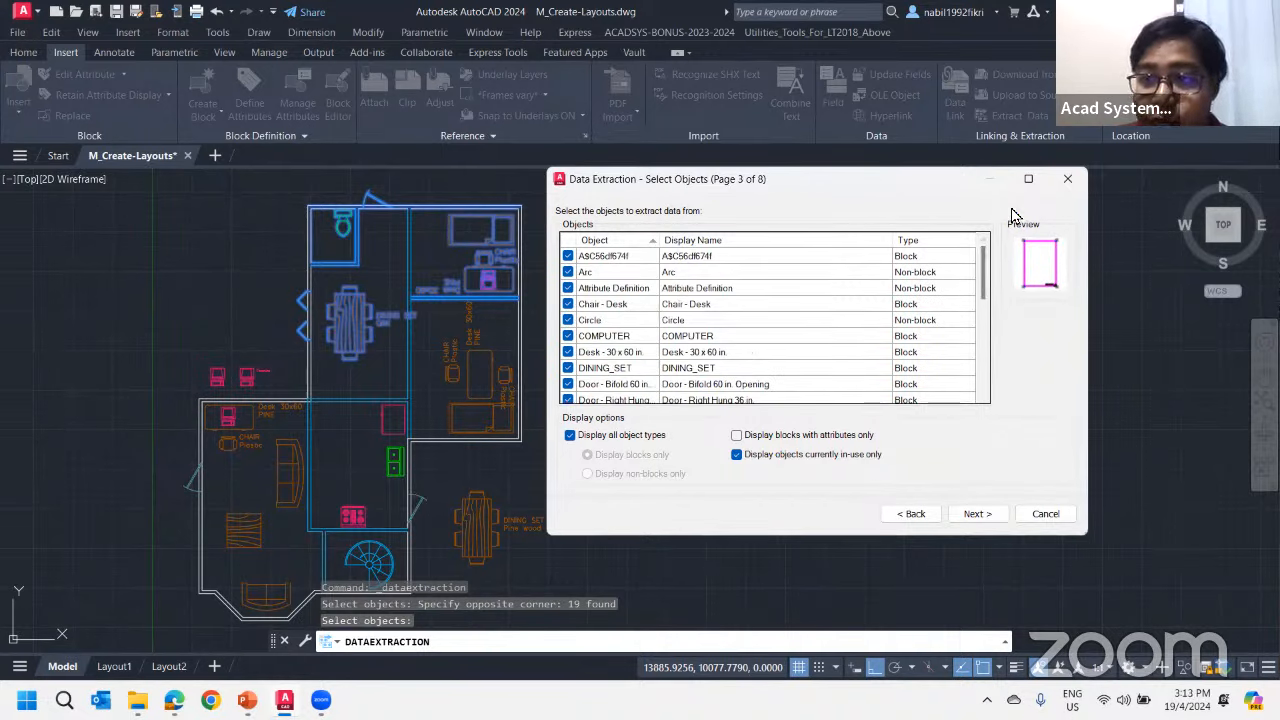
Preview the COMPUTER block and exclude Circle, Arc and A$C56df674f from the extraction
{"action": "left_click_drag", "start_coordinate": [940, 185], "coordinate": [884, 189]}
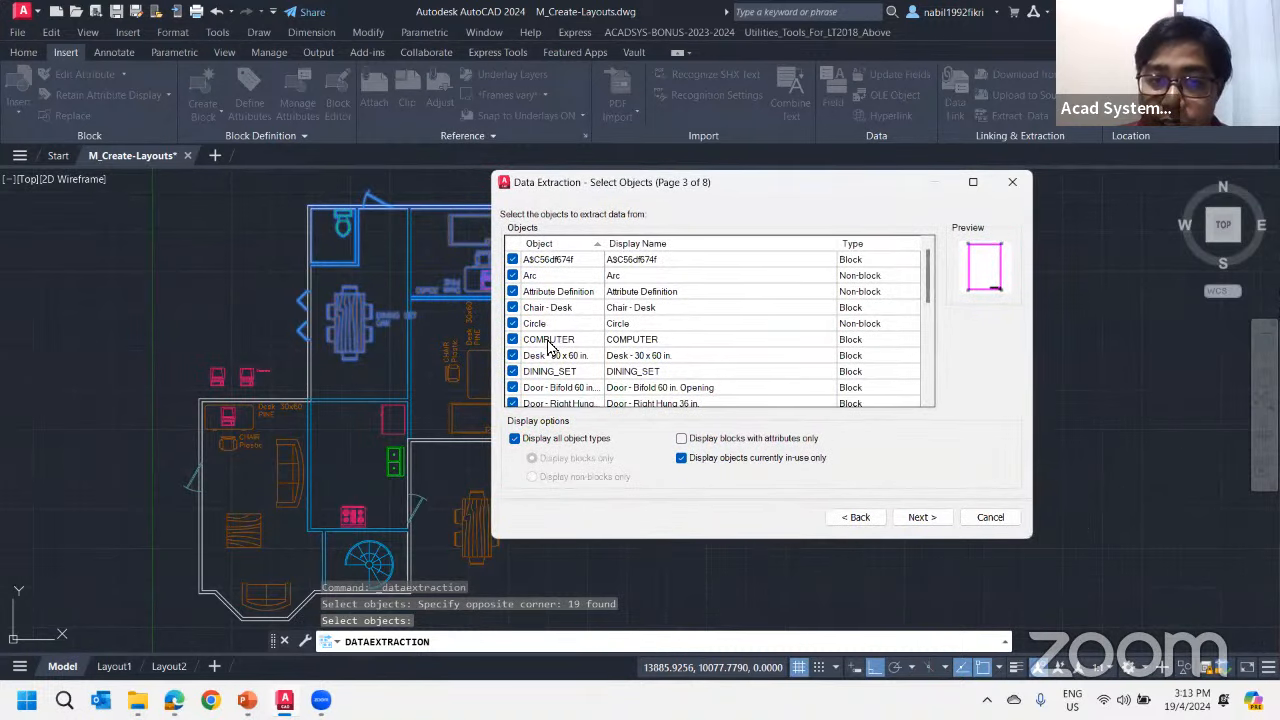
{"action": "left_click", "coordinate": [552, 340]}
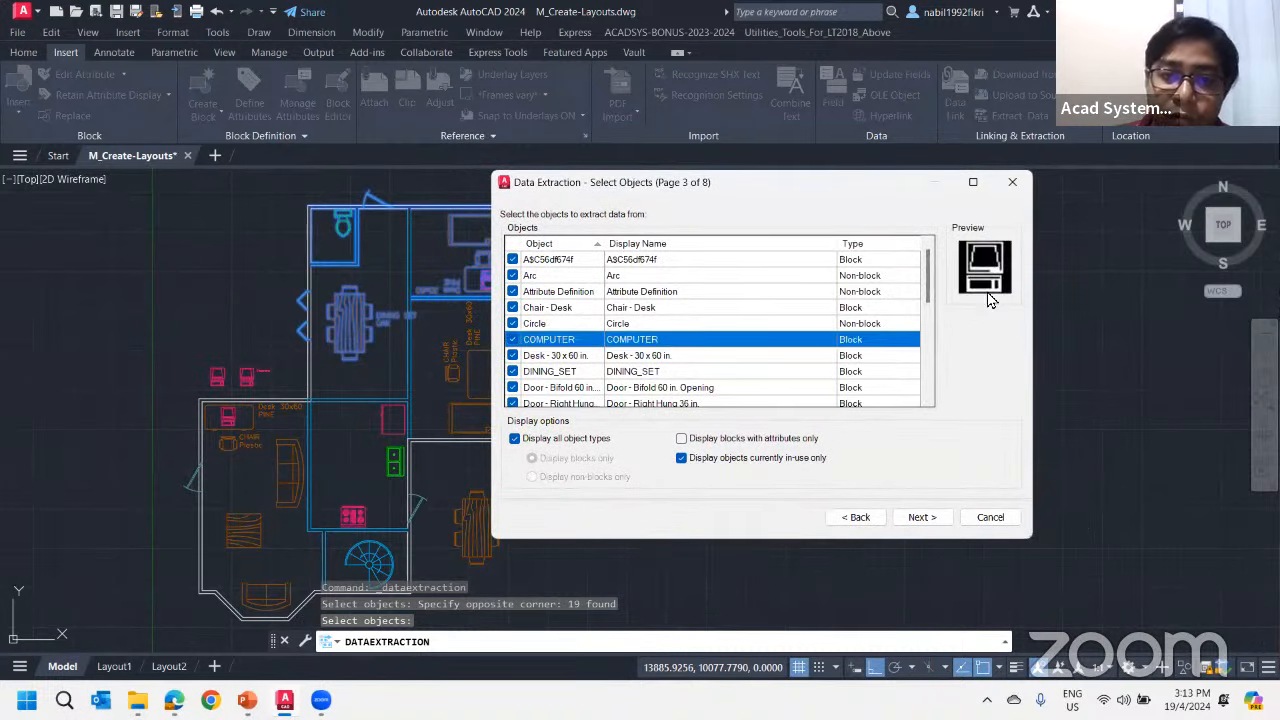
{"action": "left_click", "coordinate": [513, 323]}
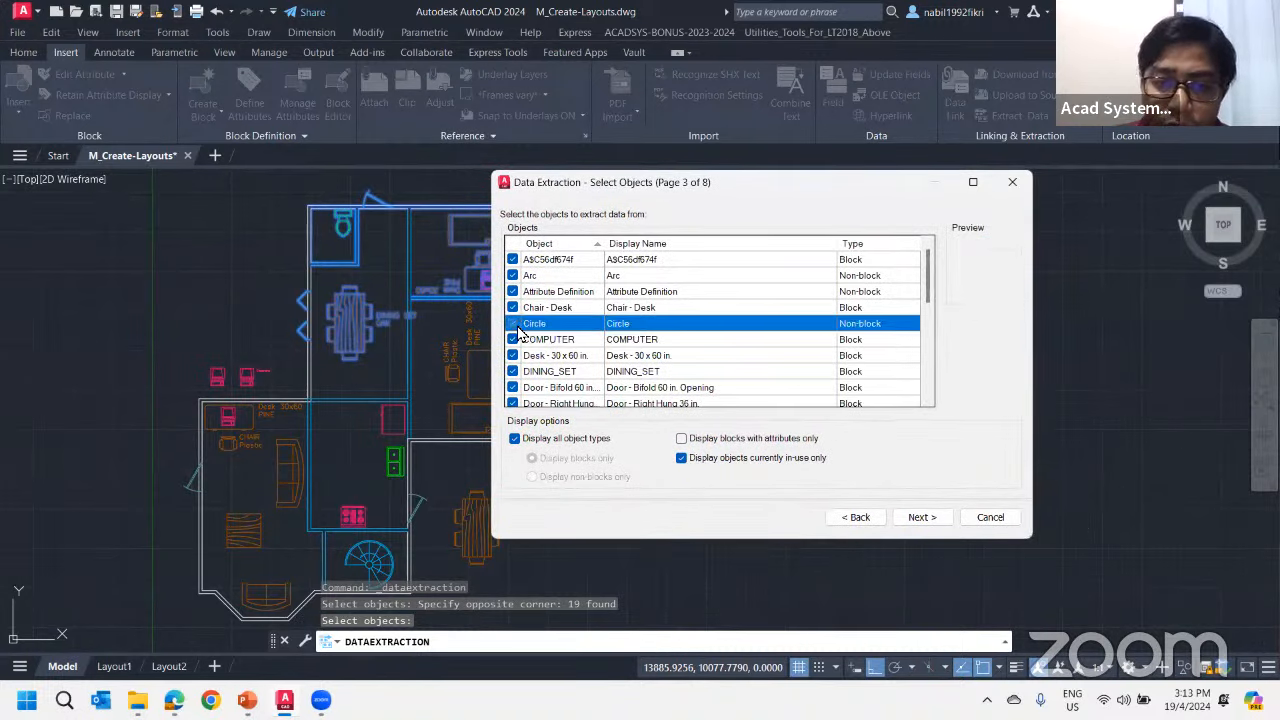
{"action": "left_click", "coordinate": [513, 276]}
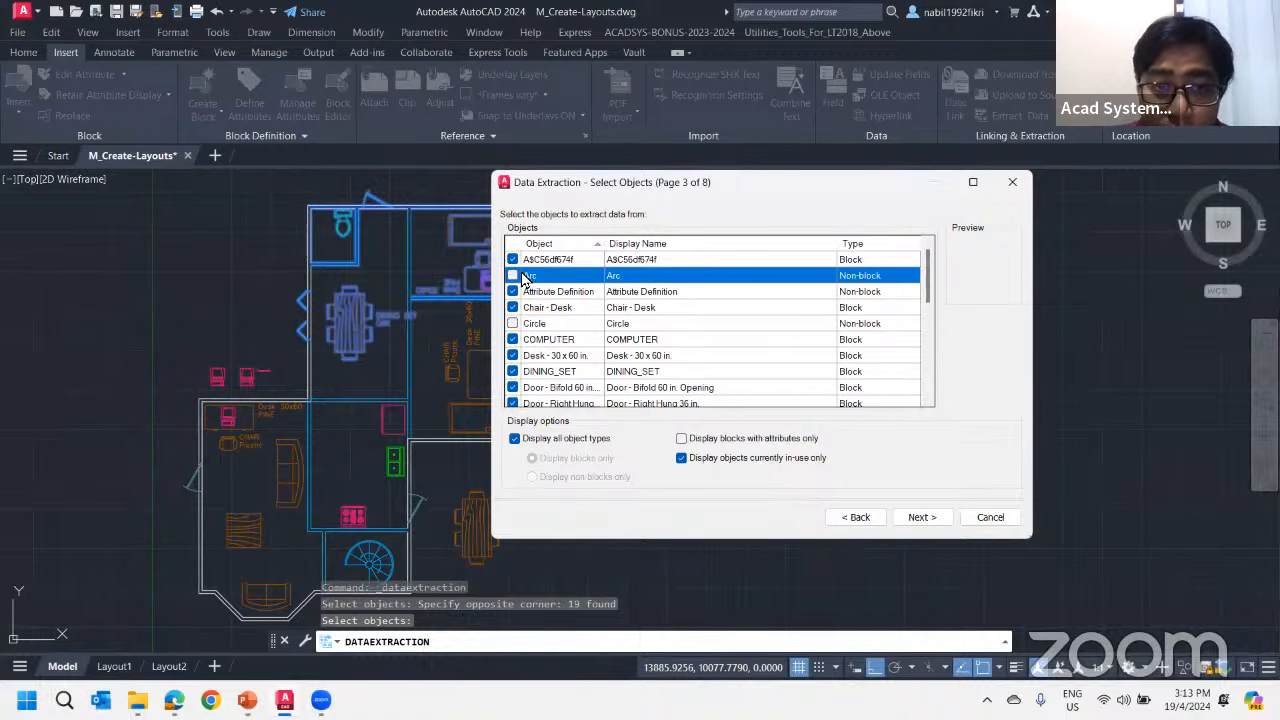
{"action": "scroll", "coordinate": [651, 366], "scroll_direction": "down", "scroll_amount": 8}
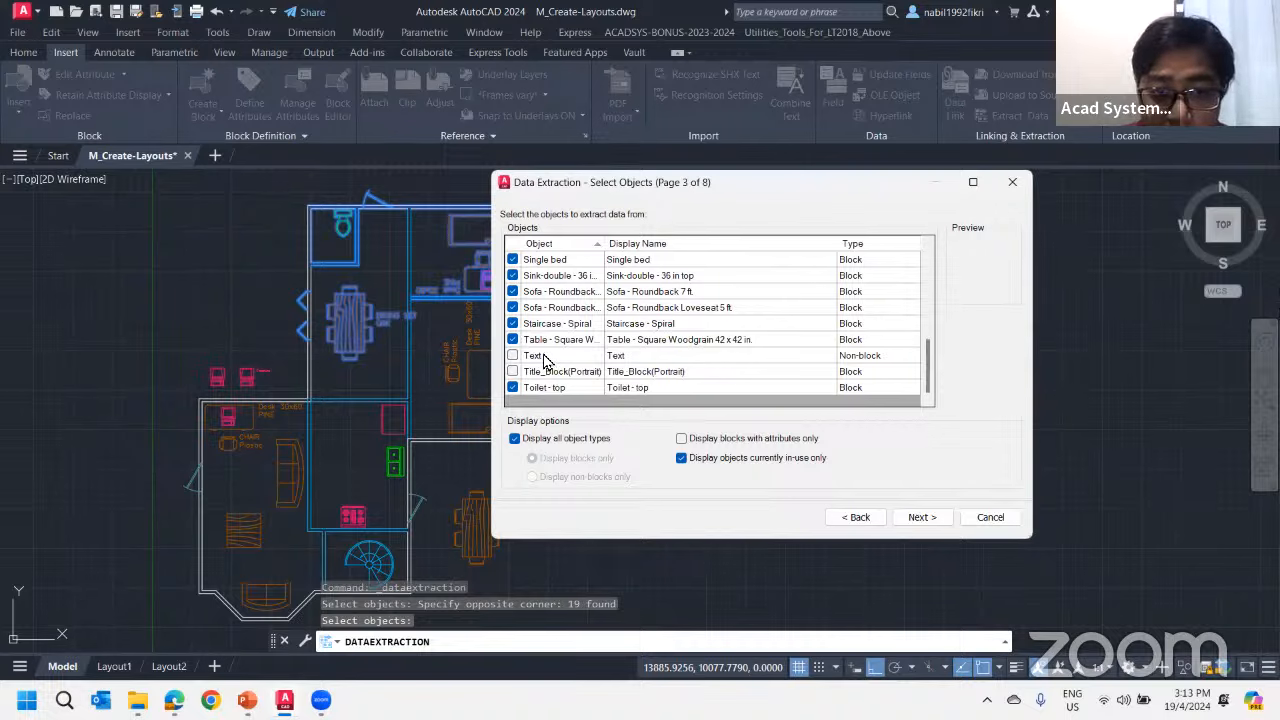
{"action": "scroll", "coordinate": [680, 337], "scroll_direction": "up", "scroll_amount": 8}
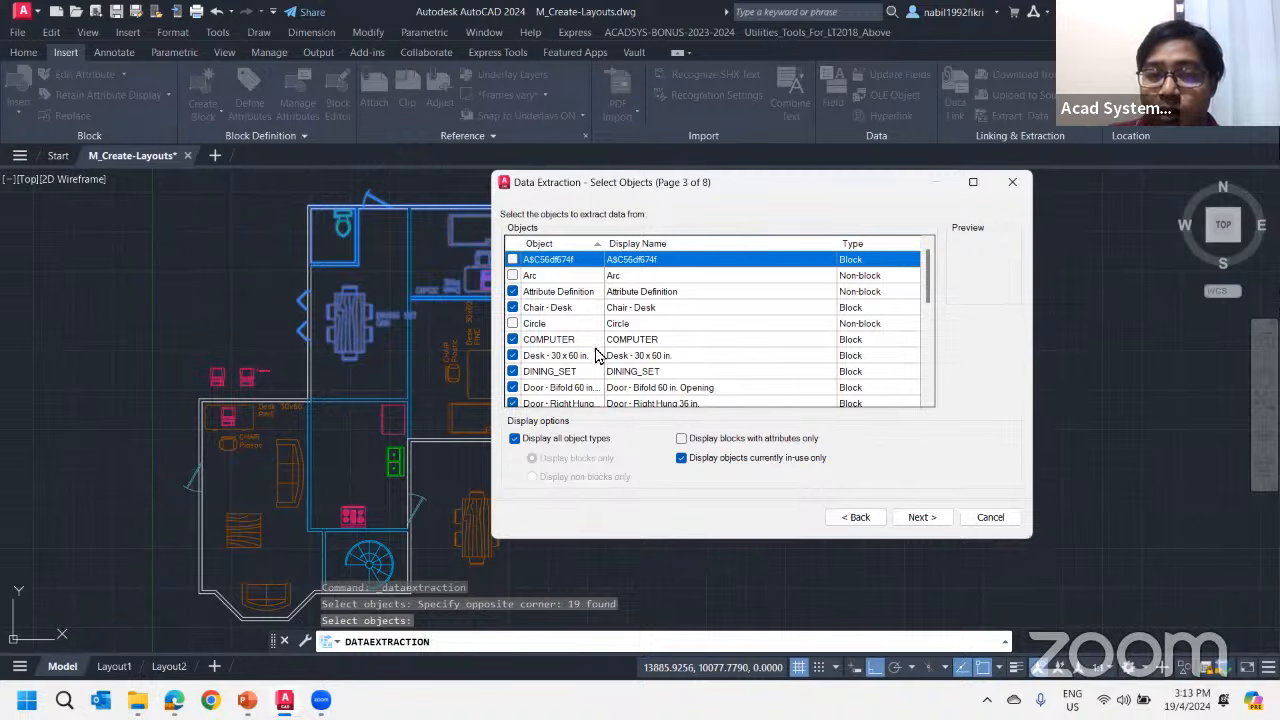
Turn off the display of all object types, view the non-block objects, and limit the object list to blocks only
{"action": "scroll", "coordinate": [925, 298], "scroll_direction": "down", "scroll_amount": 1}
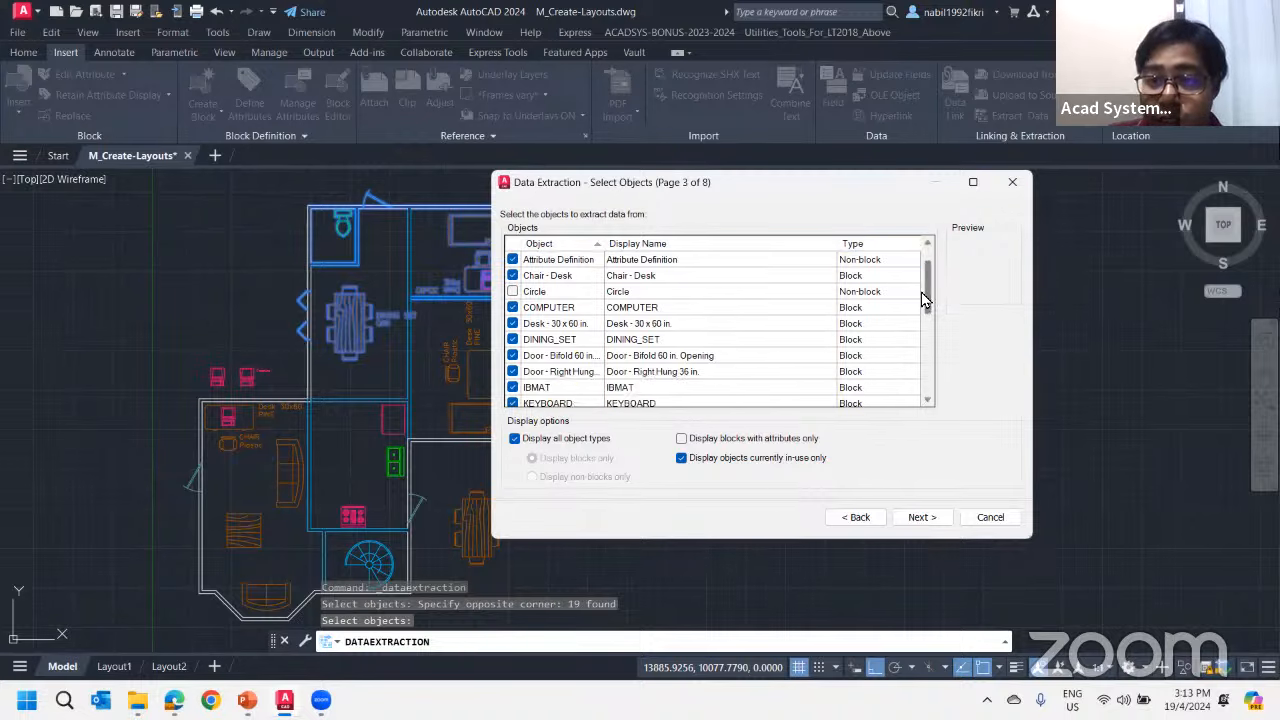
{"action": "left_click_drag", "start_coordinate": [925, 298], "coordinate": [923, 362]}
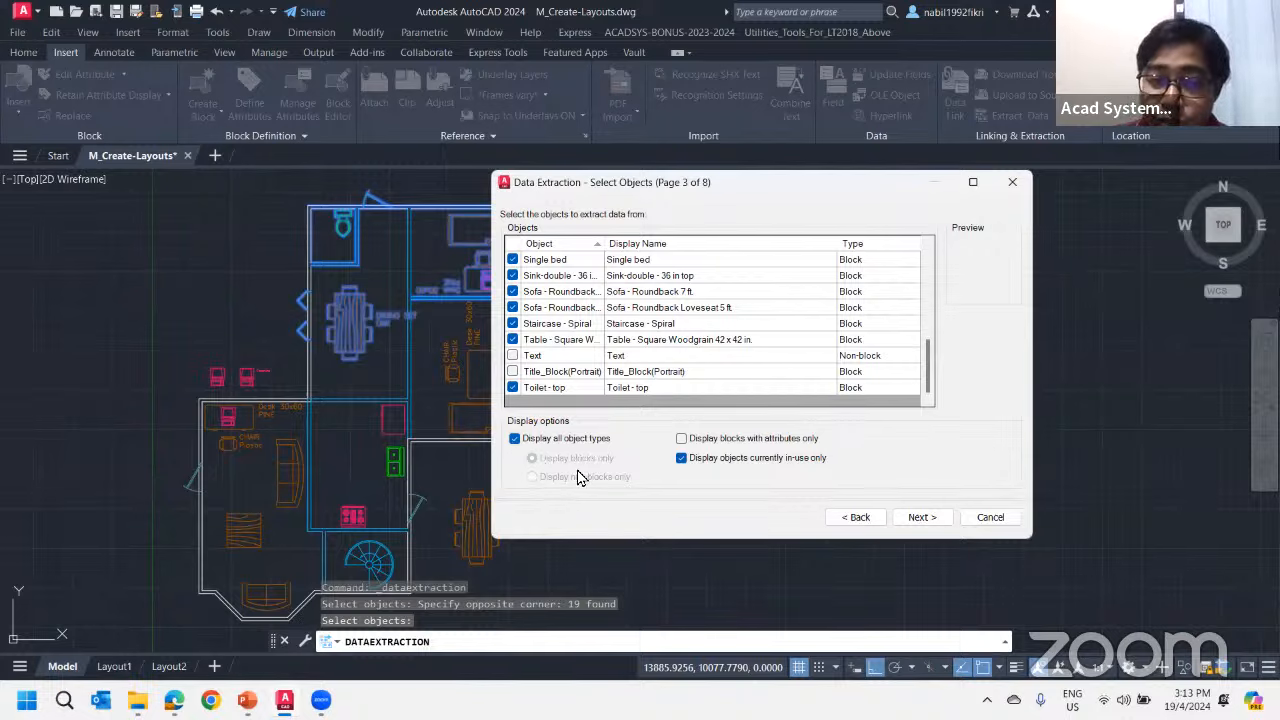
{"action": "left_click", "coordinate": [515, 440]}
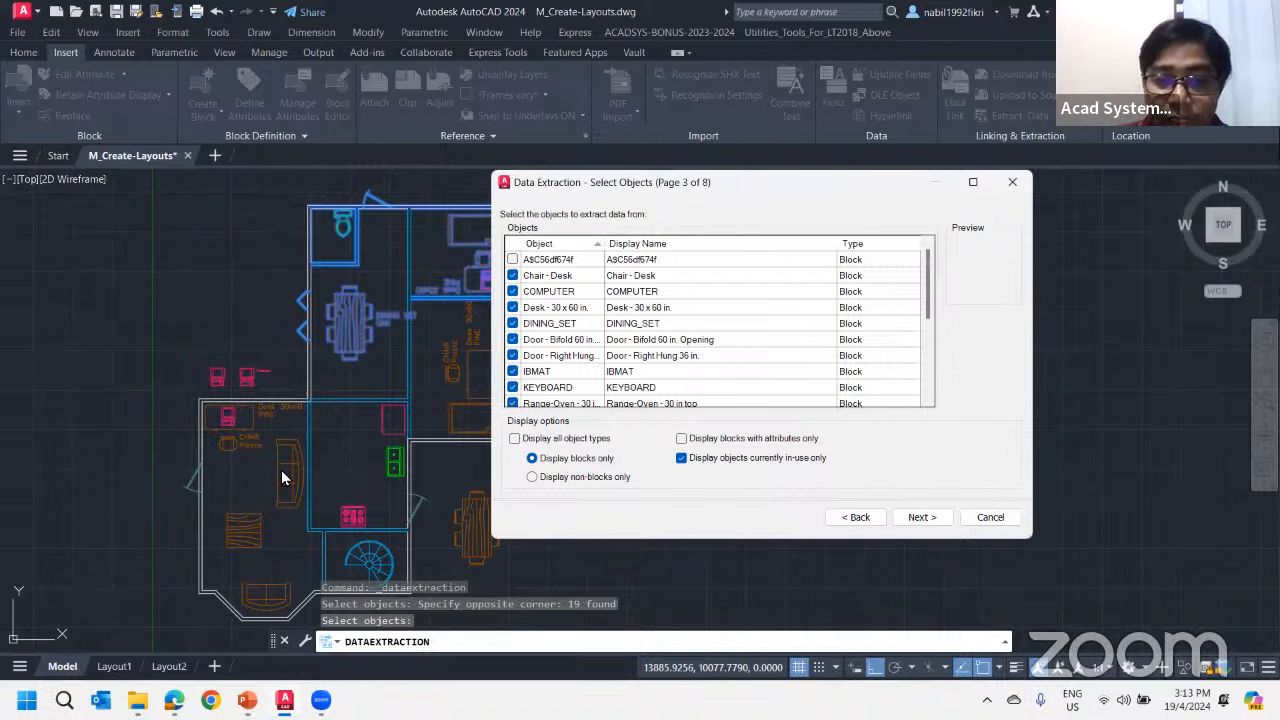
{"action": "left_click", "coordinate": [532, 477]}
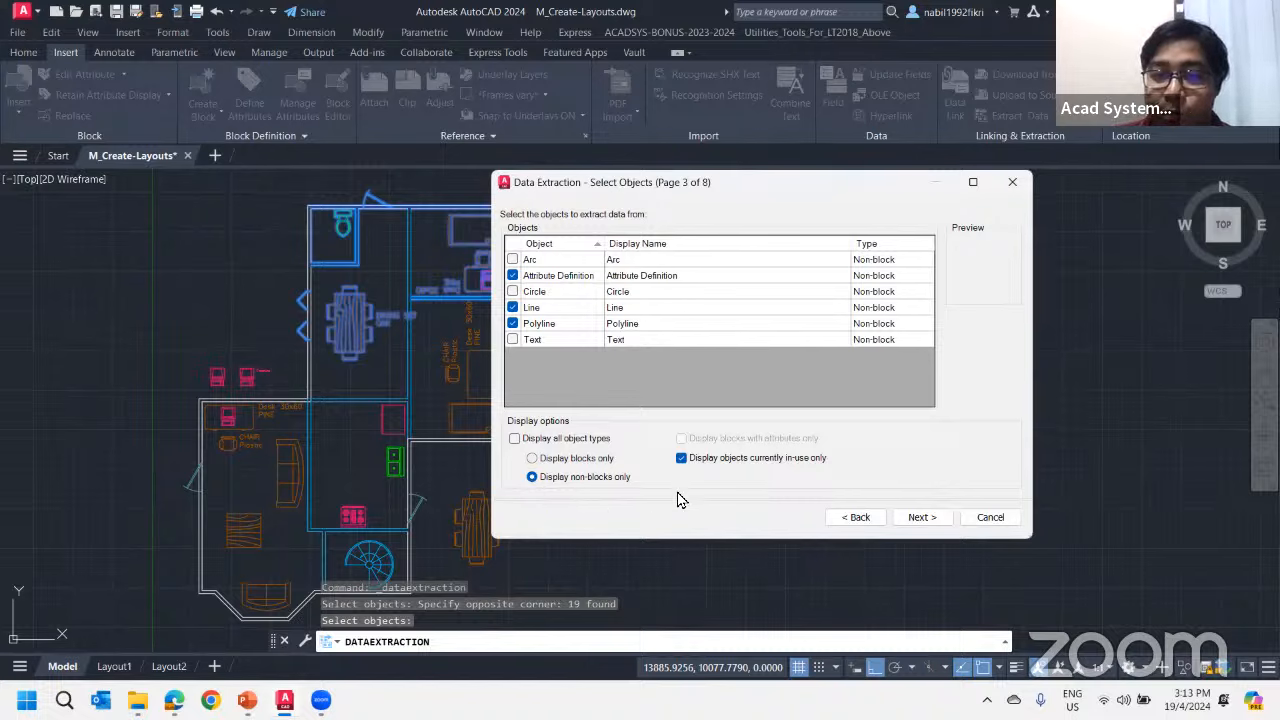
{"action": "left_click", "coordinate": [544, 459]}
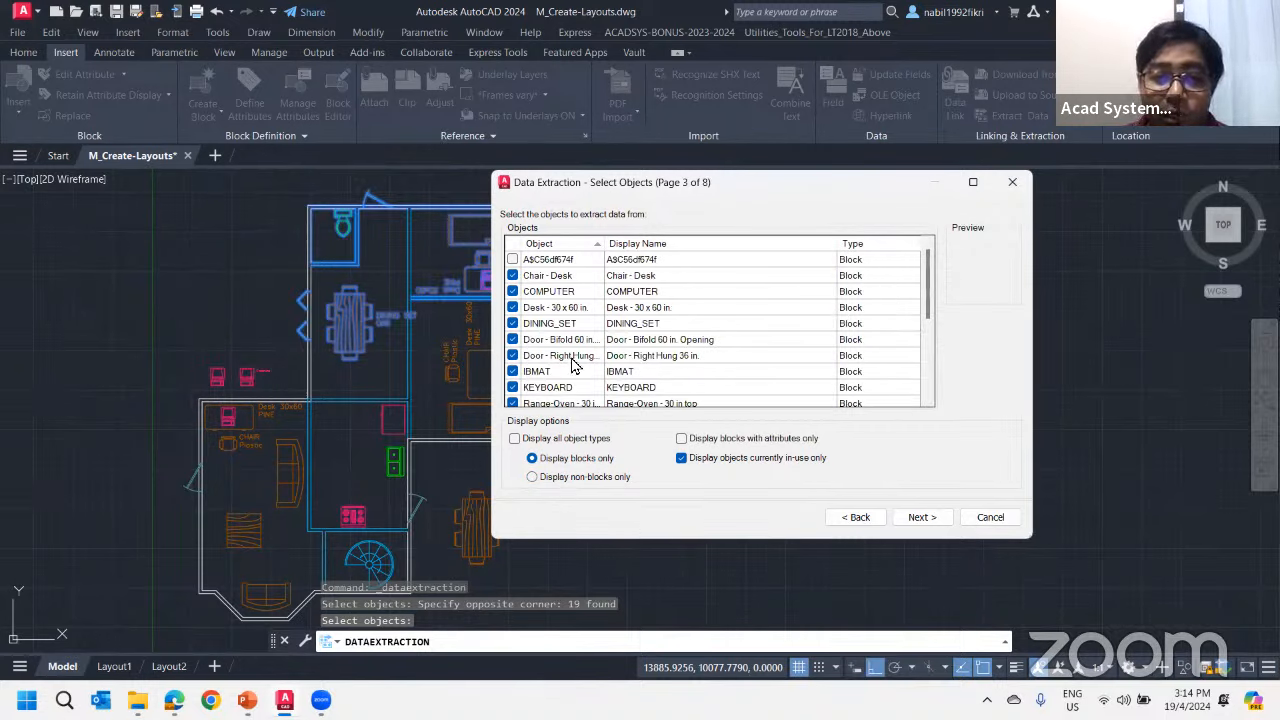
{"action": "scroll", "coordinate": [612, 330], "scroll_direction": "down", "scroll_amount": 2}
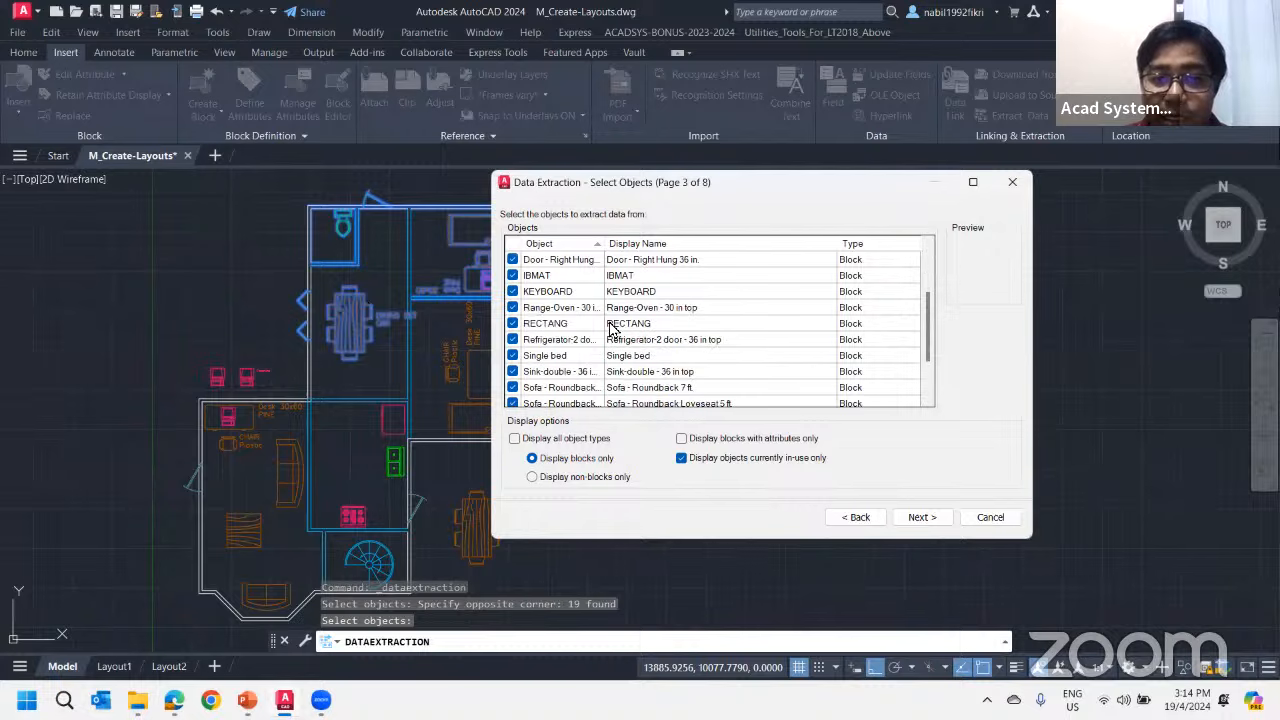
{"action": "scroll", "coordinate": [540, 318], "scroll_direction": "down", "scroll_amount": 1}
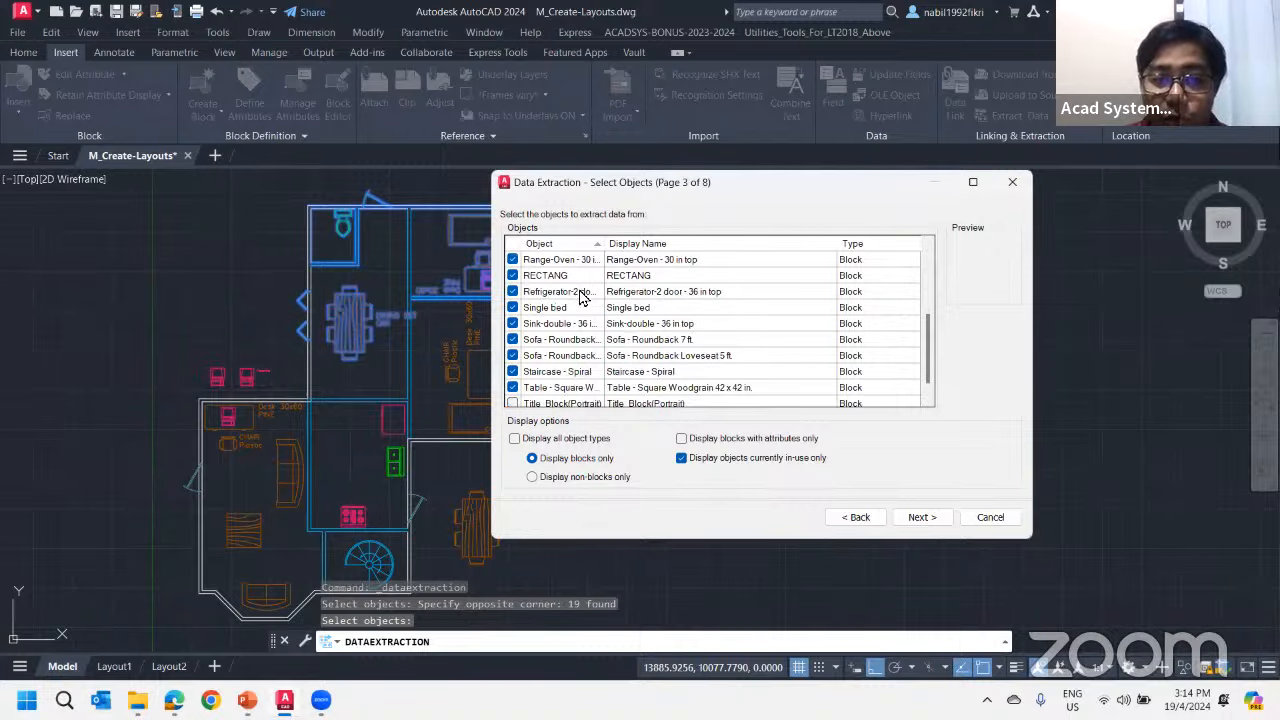
{"action": "scroll", "coordinate": [575, 350], "scroll_direction": "down", "scroll_amount": 1}
{"action": "scroll", "coordinate": [575, 355], "scroll_direction": "up", "scroll_amount": 3}
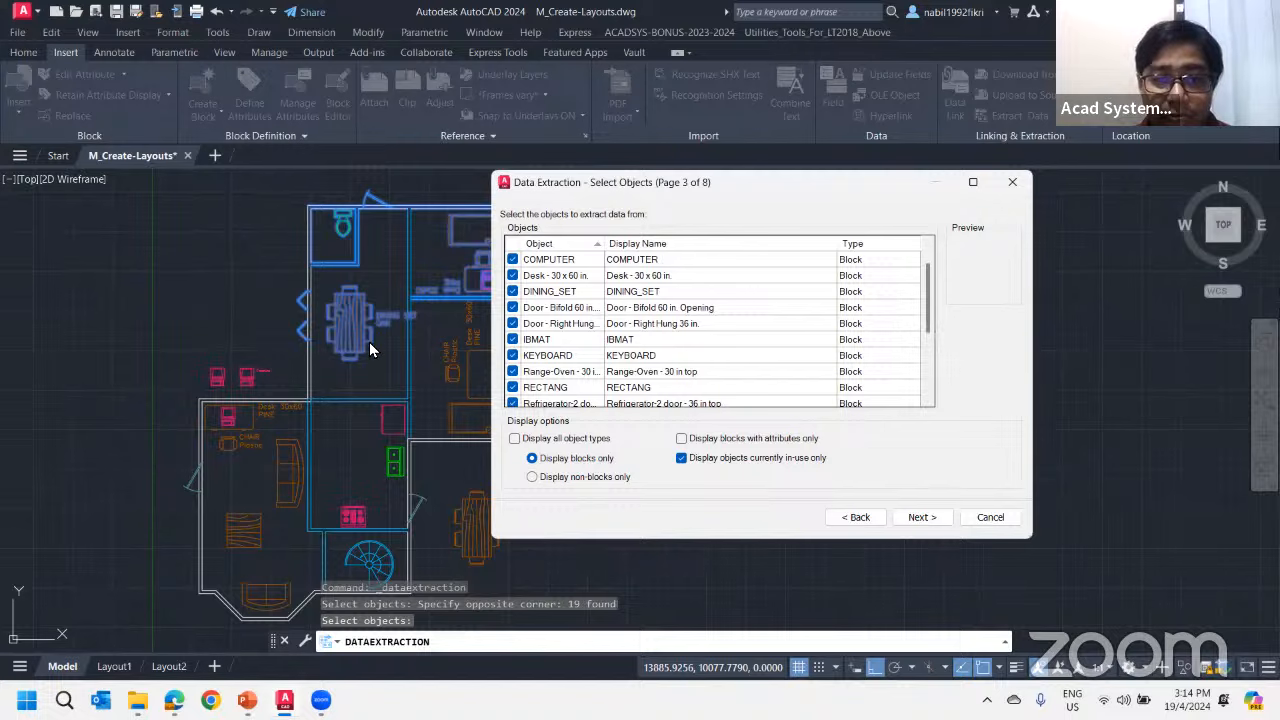
Try the filter for blocks with attributes only and restore the full block list, keeping only objects currently in use
{"action": "left_click", "coordinate": [681, 439]}
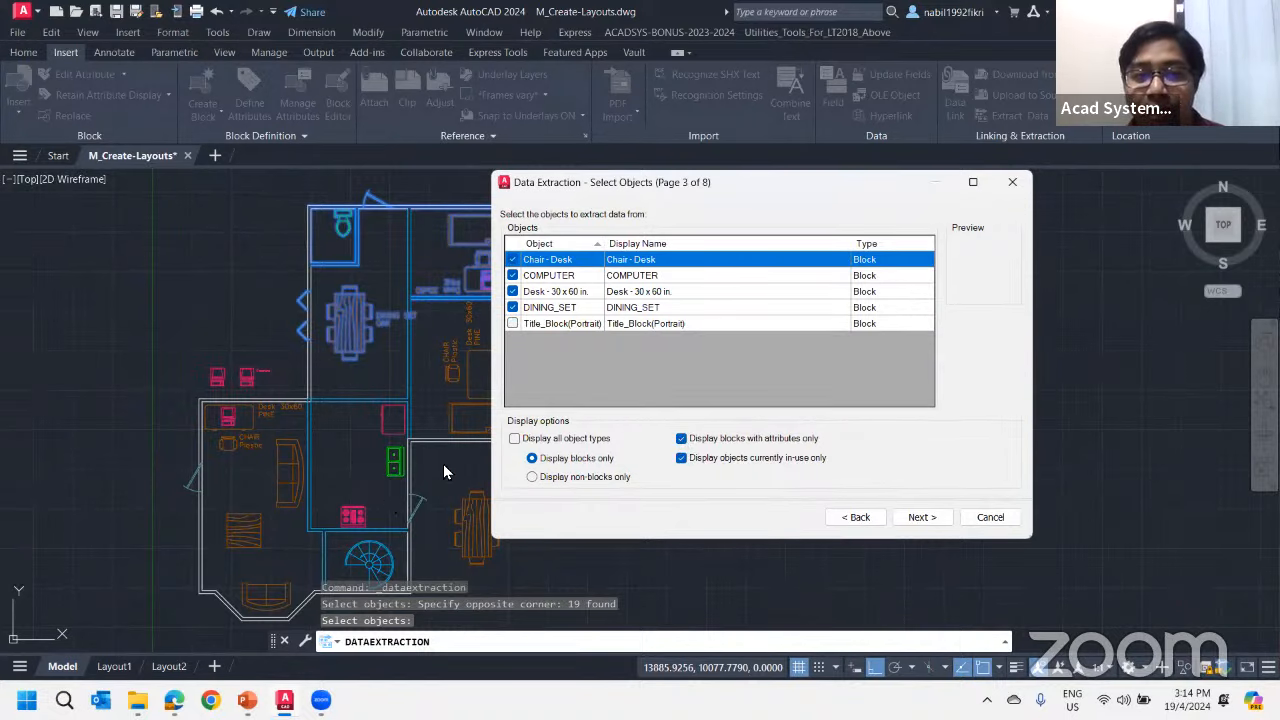
{"action": "left_click", "coordinate": [681, 439]}
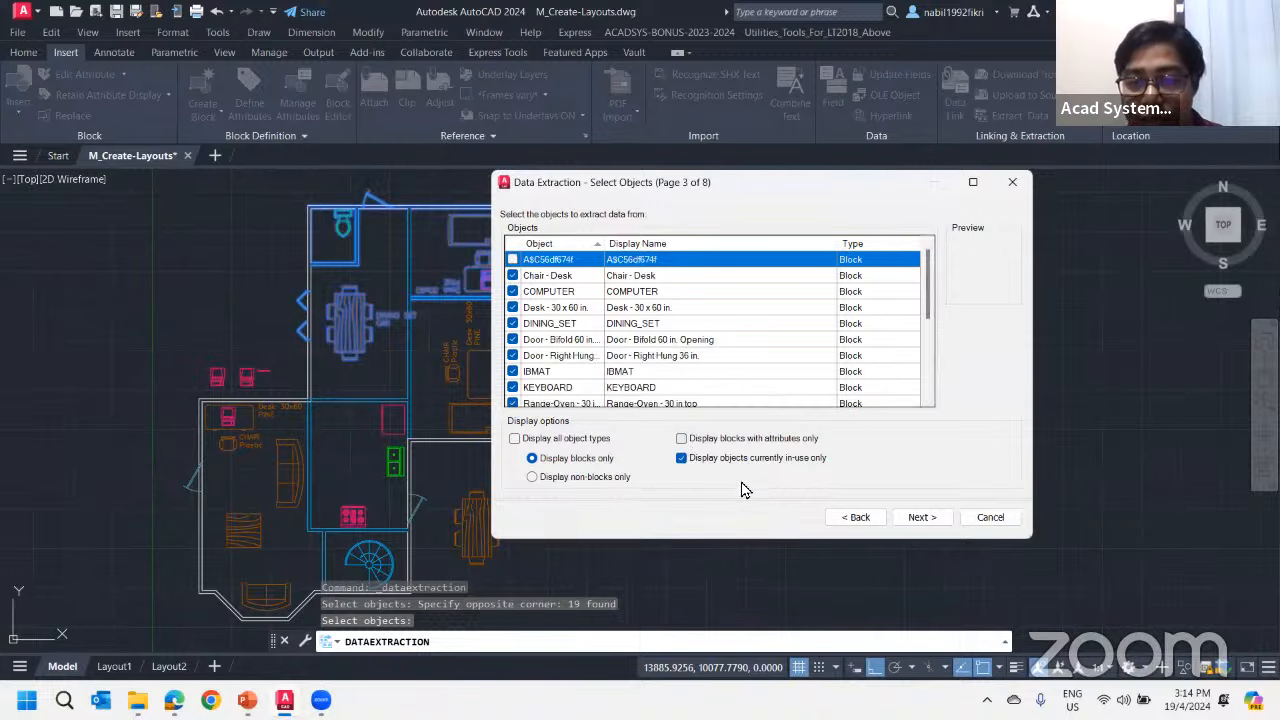
{"action": "left_click_drag", "start_coordinate": [932, 262], "coordinate": [924, 316]}
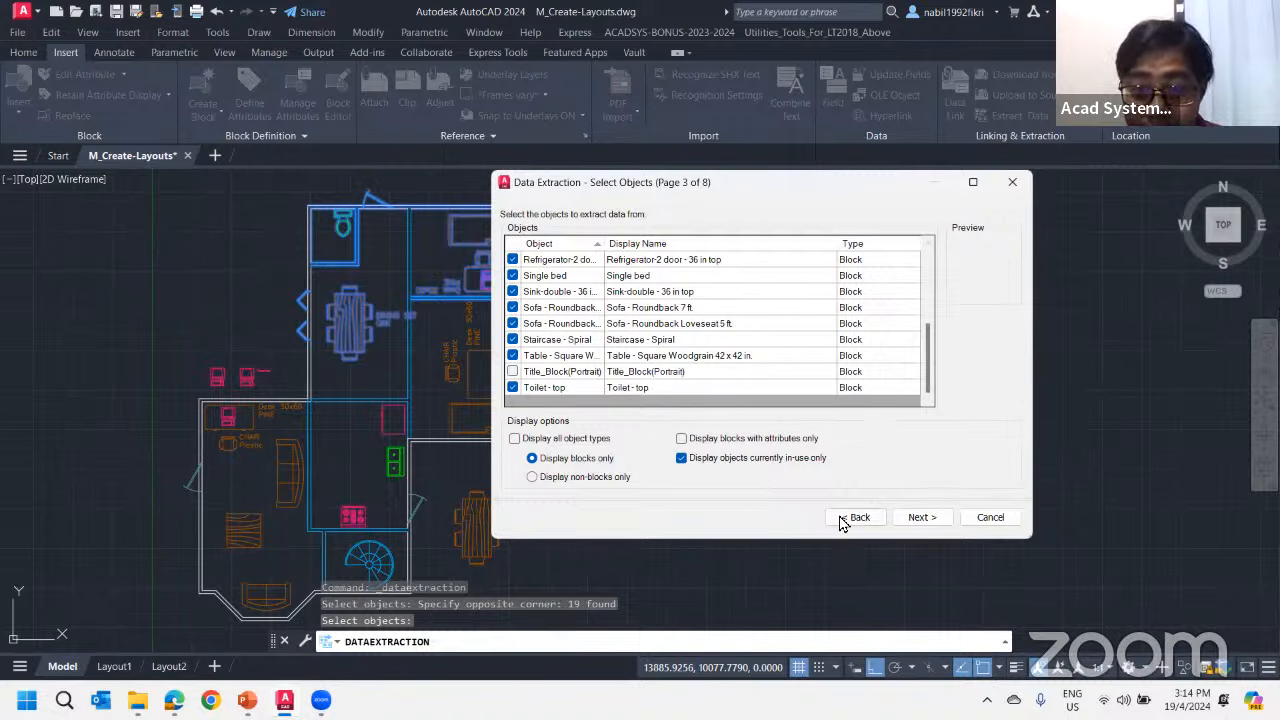
{"action": "left_click", "coordinate": [680, 458]}
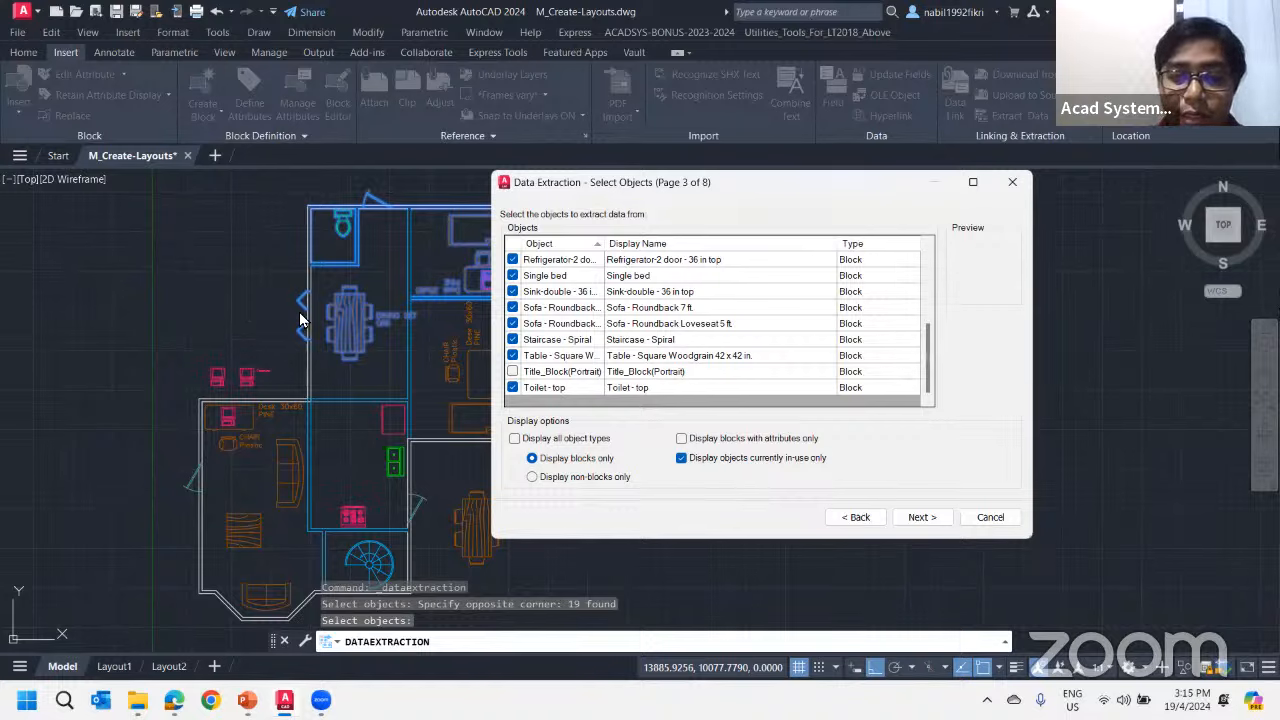
Turn off the restriction to objects currently in use and continue to the property selection page
{"action": "left_click", "coordinate": [681, 459]}
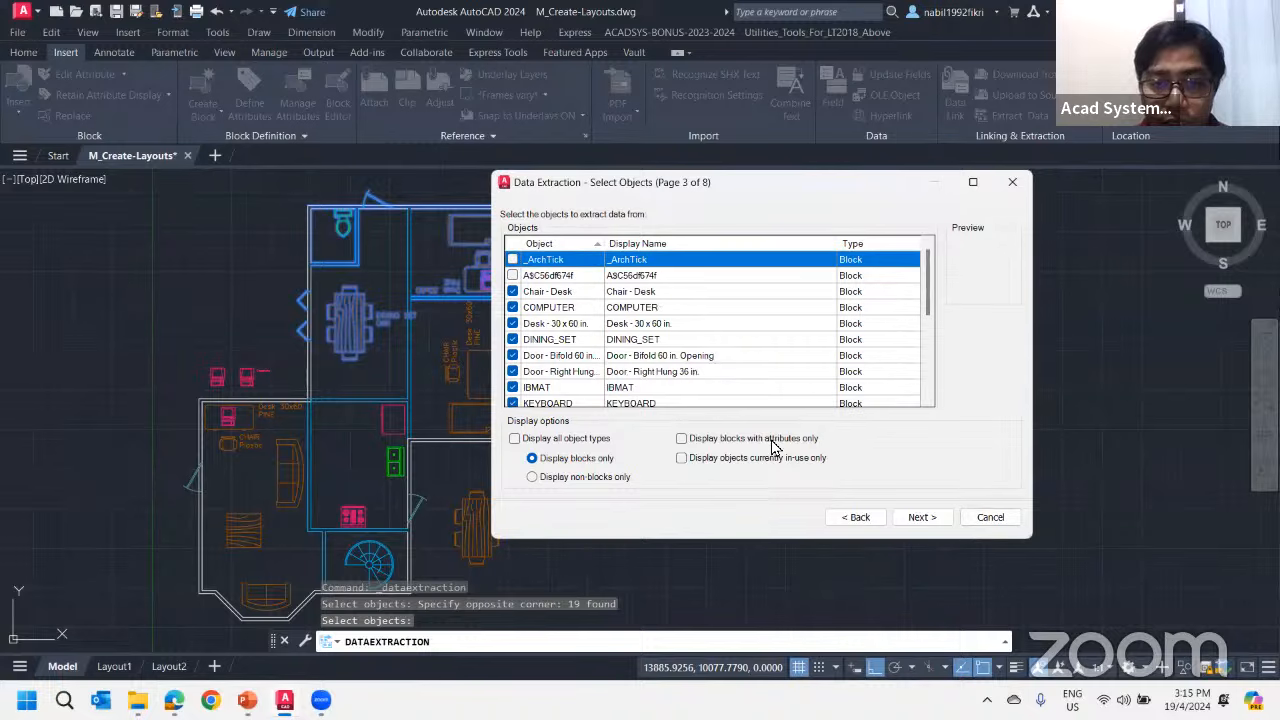
{"action": "scroll", "coordinate": [613, 366], "scroll_direction": "down", "scroll_amount": 5}
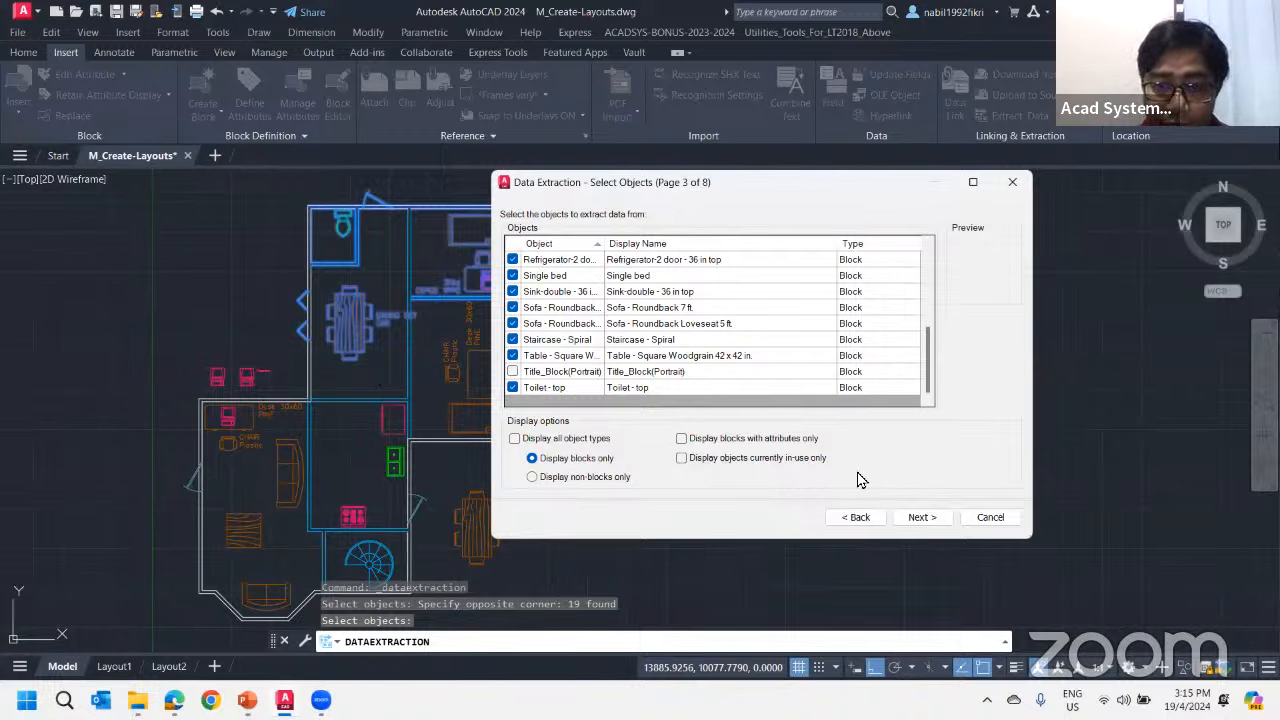
{"action": "left_click", "coordinate": [918, 518]}
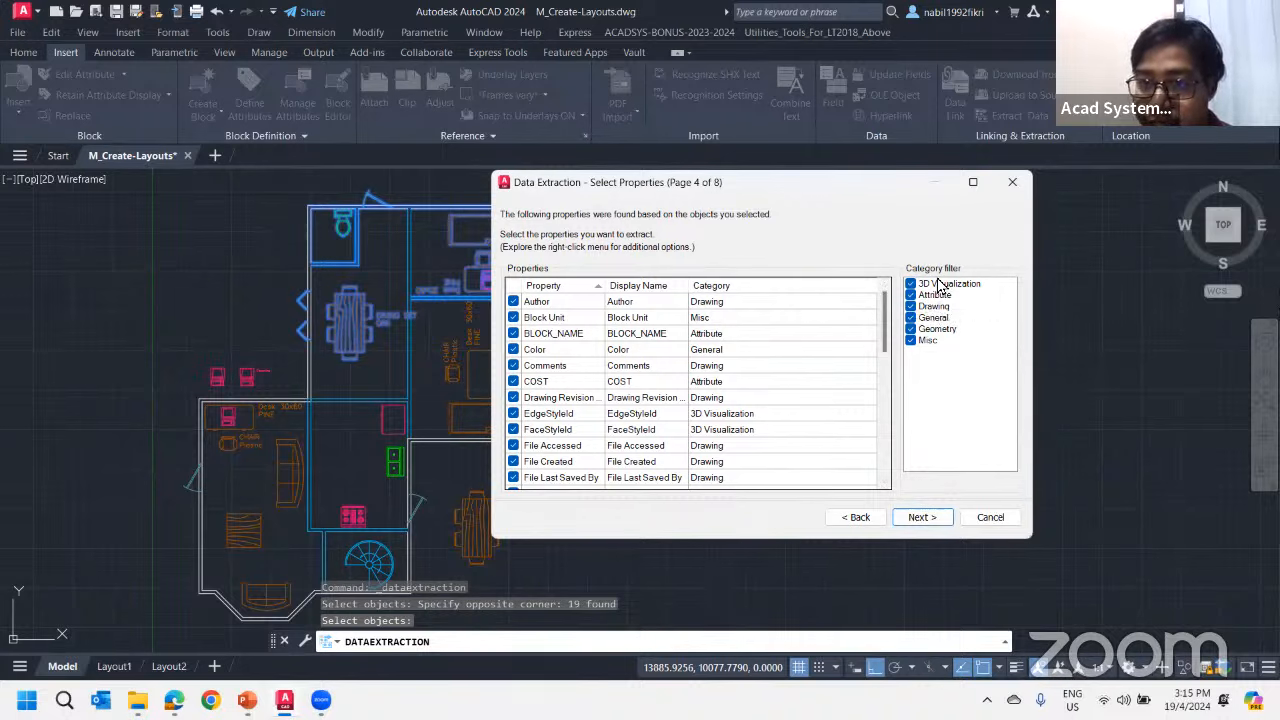
Filter out the 3D Visualization, Geometry and Misc categories from the property list
{"action": "scroll", "coordinate": [893, 305], "scroll_direction": "down", "scroll_amount": 1}
{"action": "scroll", "coordinate": [893, 305], "scroll_direction": "up", "scroll_amount": 1}
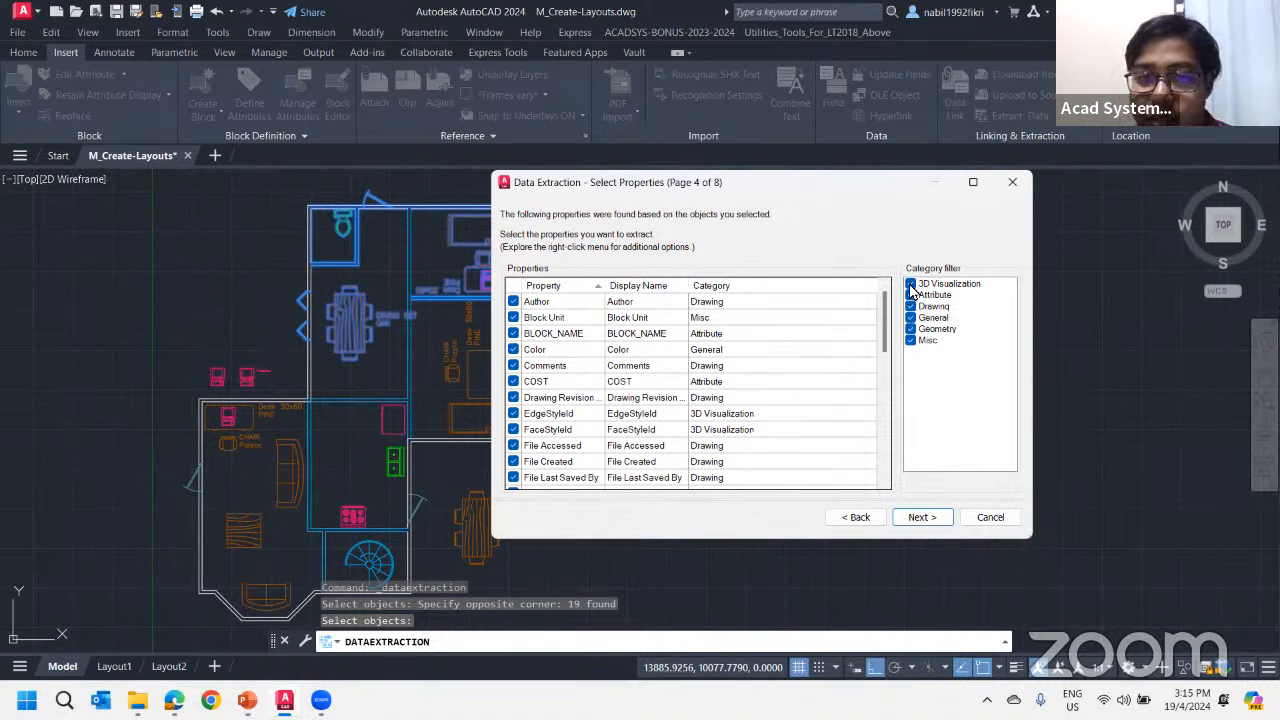
{"action": "left_click", "coordinate": [912, 290]}
{"action": "left_click_drag", "start_coordinate": [882, 330], "coordinate": [871, 285]}
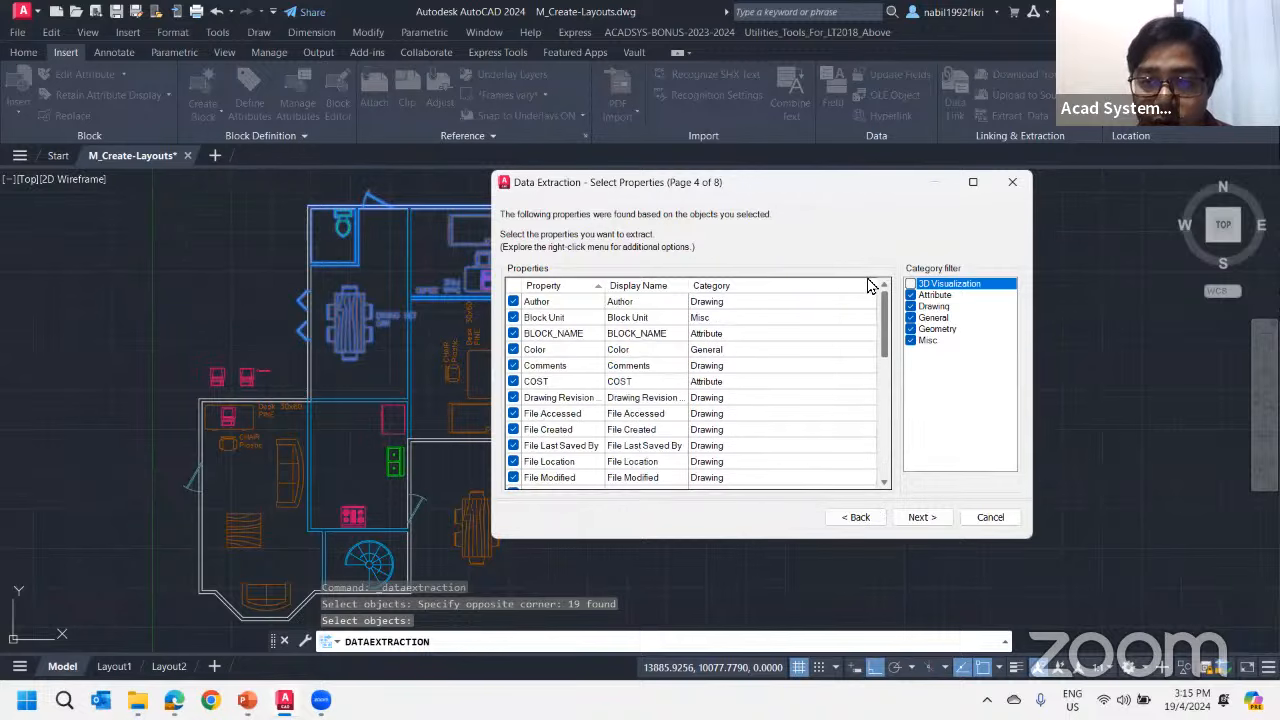
{"action": "left_click", "coordinate": [910, 329]}
{"action": "left_click_drag", "start_coordinate": [884, 330], "coordinate": [887, 462]}
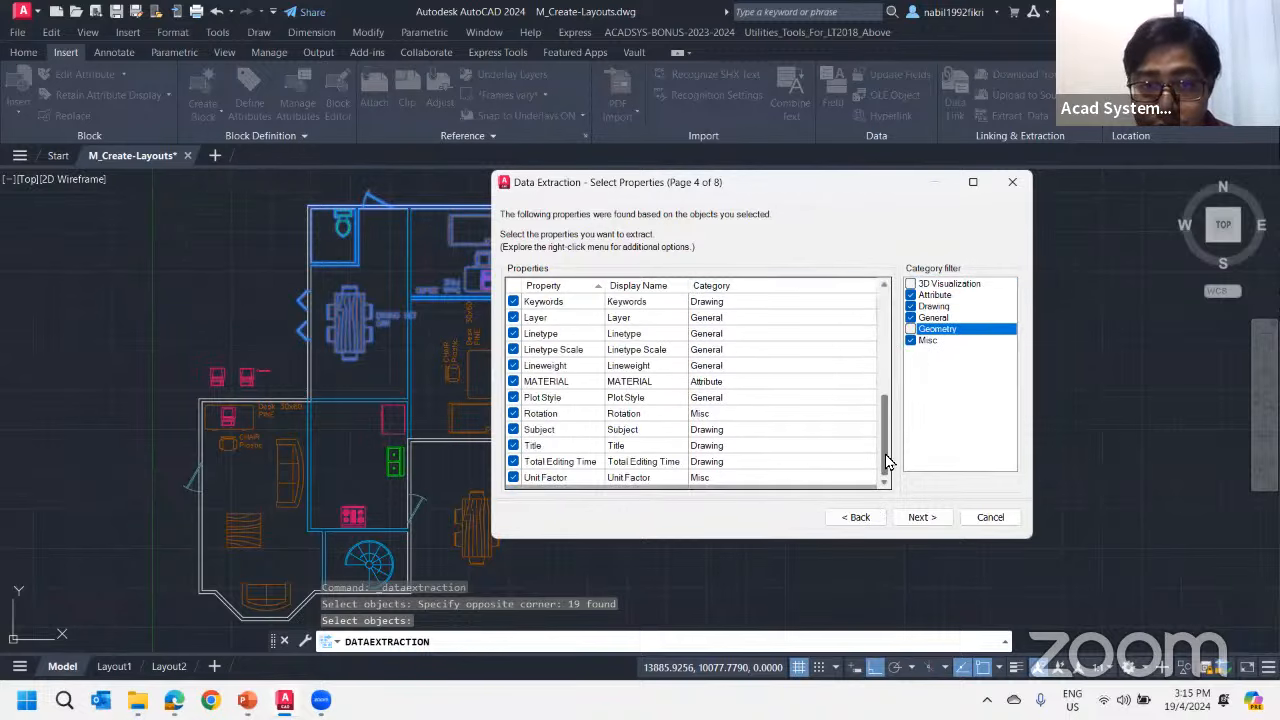
{"action": "left_click", "coordinate": [910, 341]}
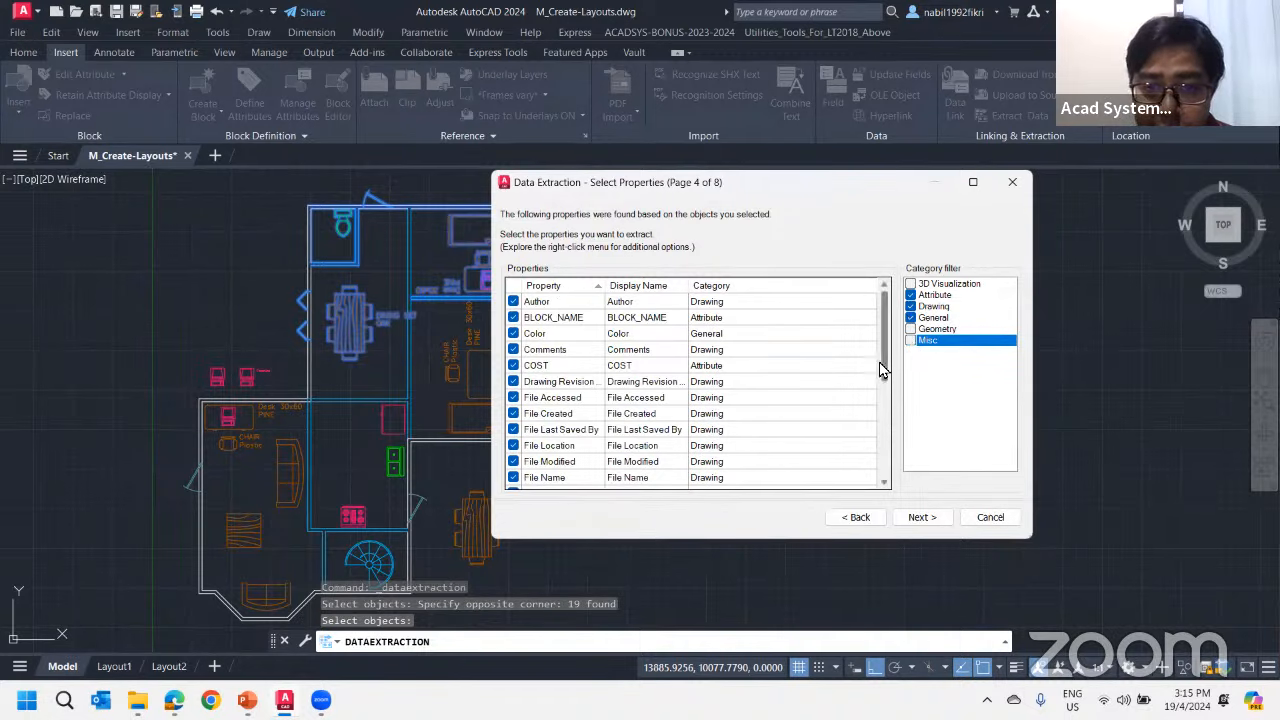
{"action": "left_click_drag", "start_coordinate": [881, 370], "coordinate": [886, 443]}
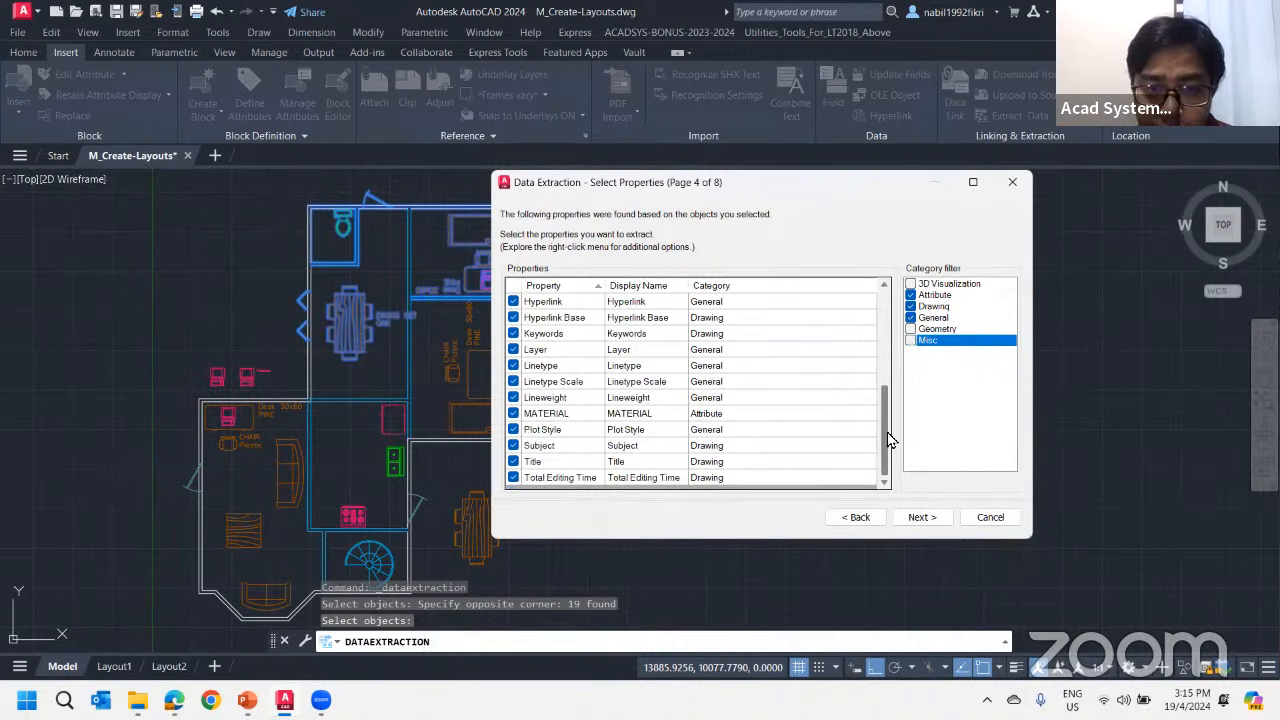
Try showing the Misc category in the property list again
{"action": "left_click", "coordinate": [910, 341]}
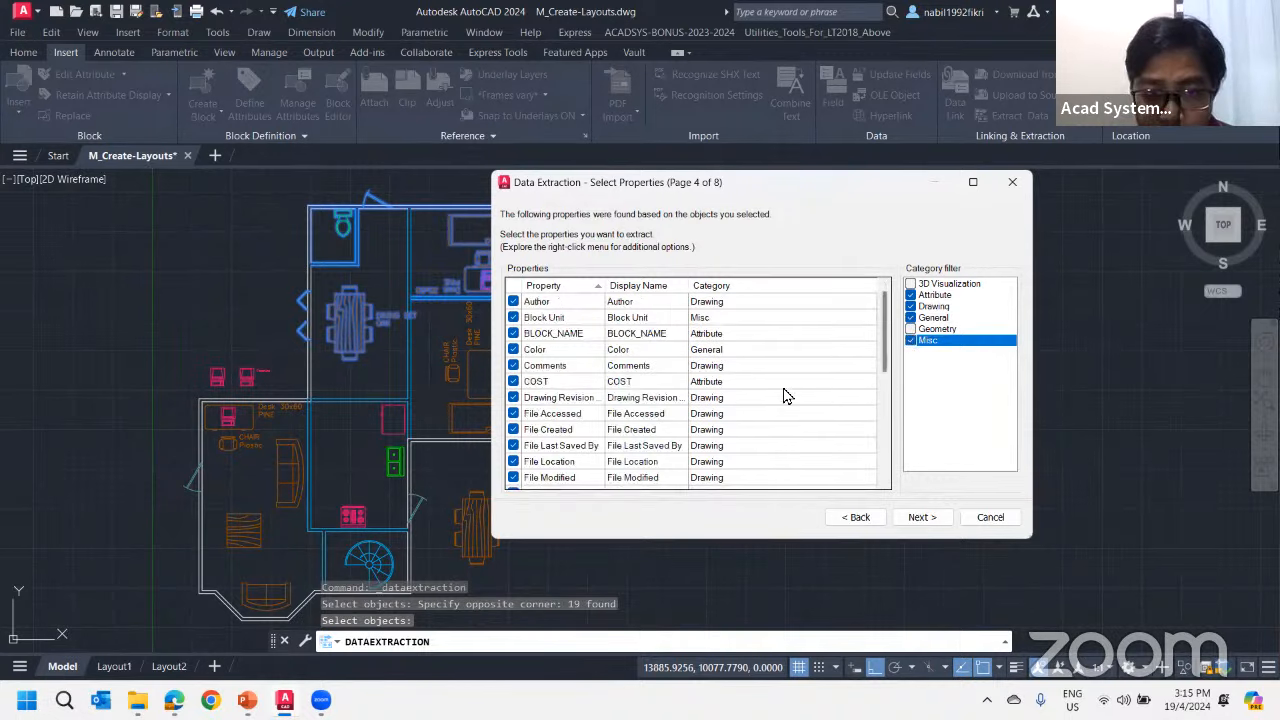
{"action": "scroll", "coordinate": [784, 396], "scroll_direction": "down", "scroll_amount": 8}
{"action": "scroll", "coordinate": [860, 385], "scroll_direction": "up", "scroll_amount": 8}
{"action": "left_click", "coordinate": [910, 341]}
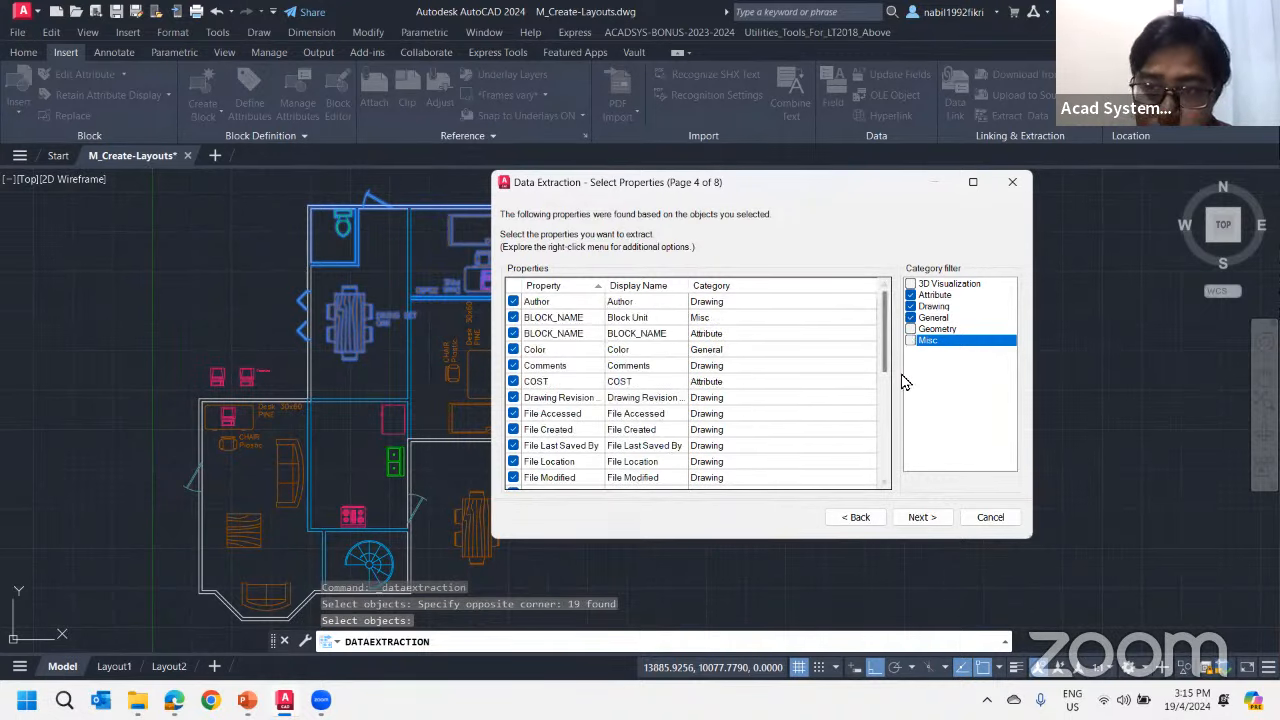
Exclude the Hyperlink, Hyperlink Base, File Accessed and File Created properties from the extraction
{"action": "left_click_drag", "start_coordinate": [884, 335], "coordinate": [884, 440]}
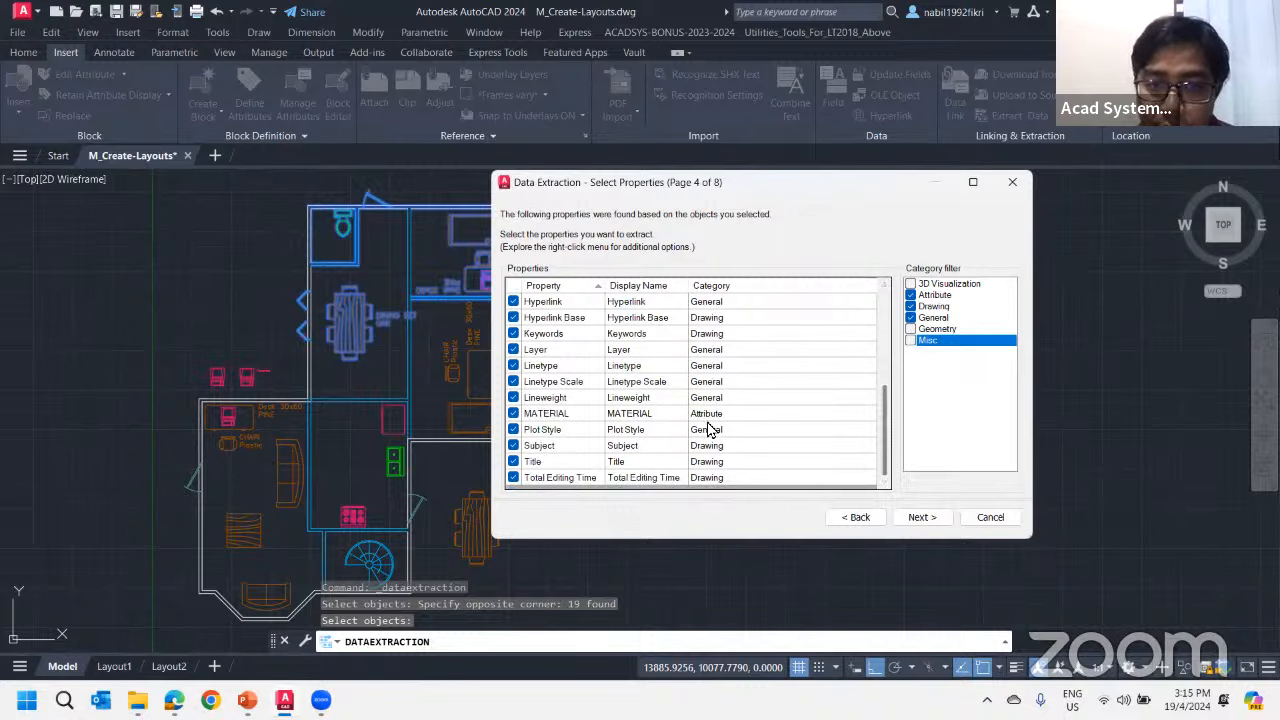
{"action": "left_click", "coordinate": [513, 303]}
{"action": "left_click", "coordinate": [518, 320]}
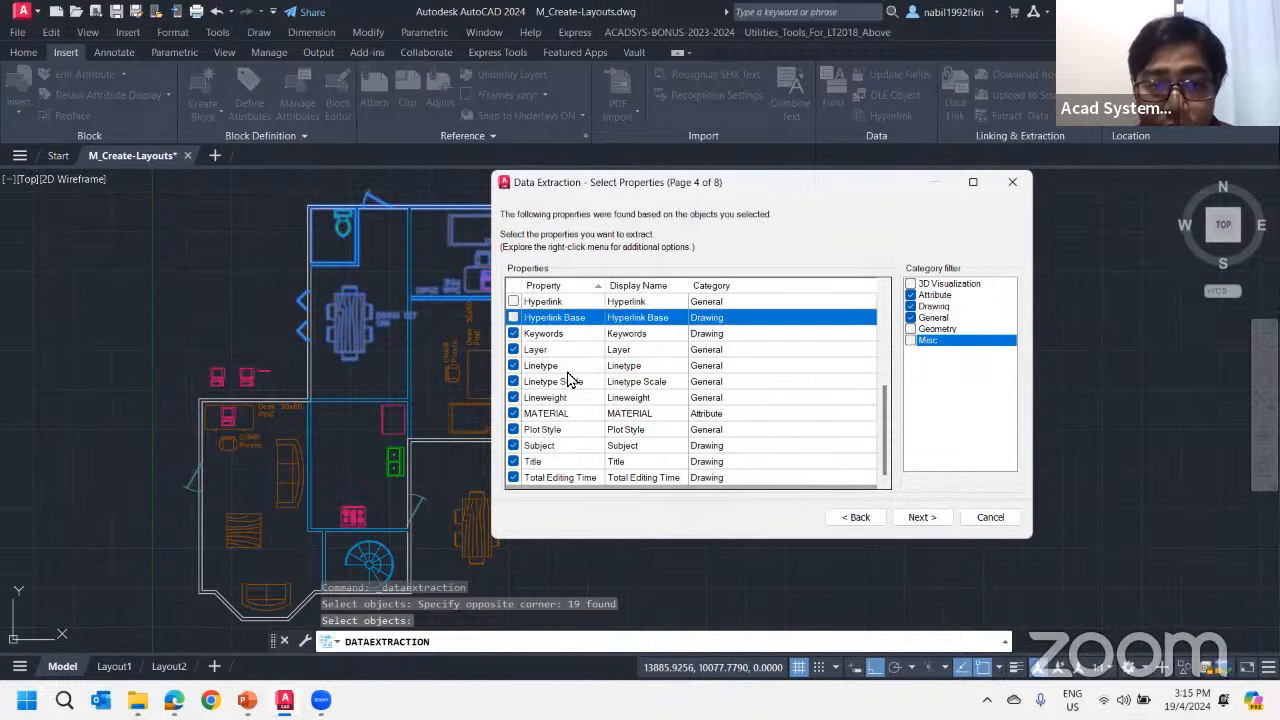
{"action": "scroll", "coordinate": [543, 355], "scroll_direction": "up", "scroll_amount": 4}
{"action": "left_click", "coordinate": [513, 398]}
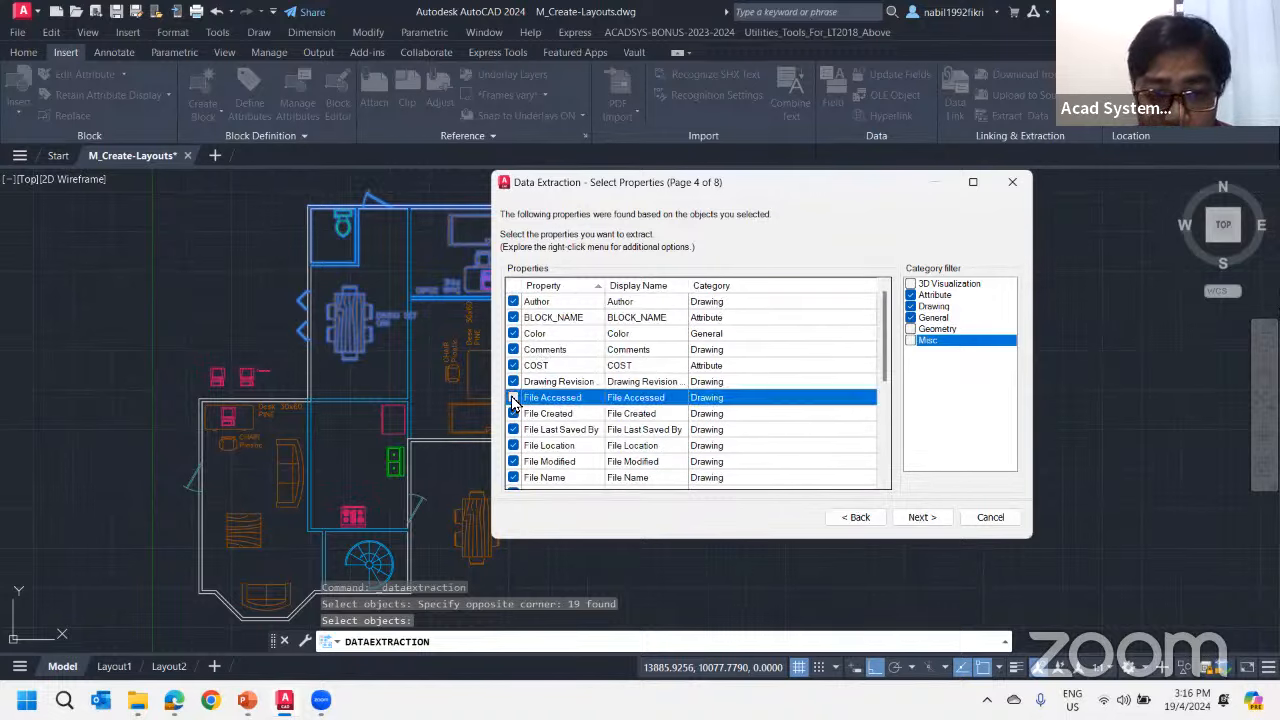
{"action": "left_click", "coordinate": [513, 414]}
{"action": "left_click", "coordinate": [513, 429]}
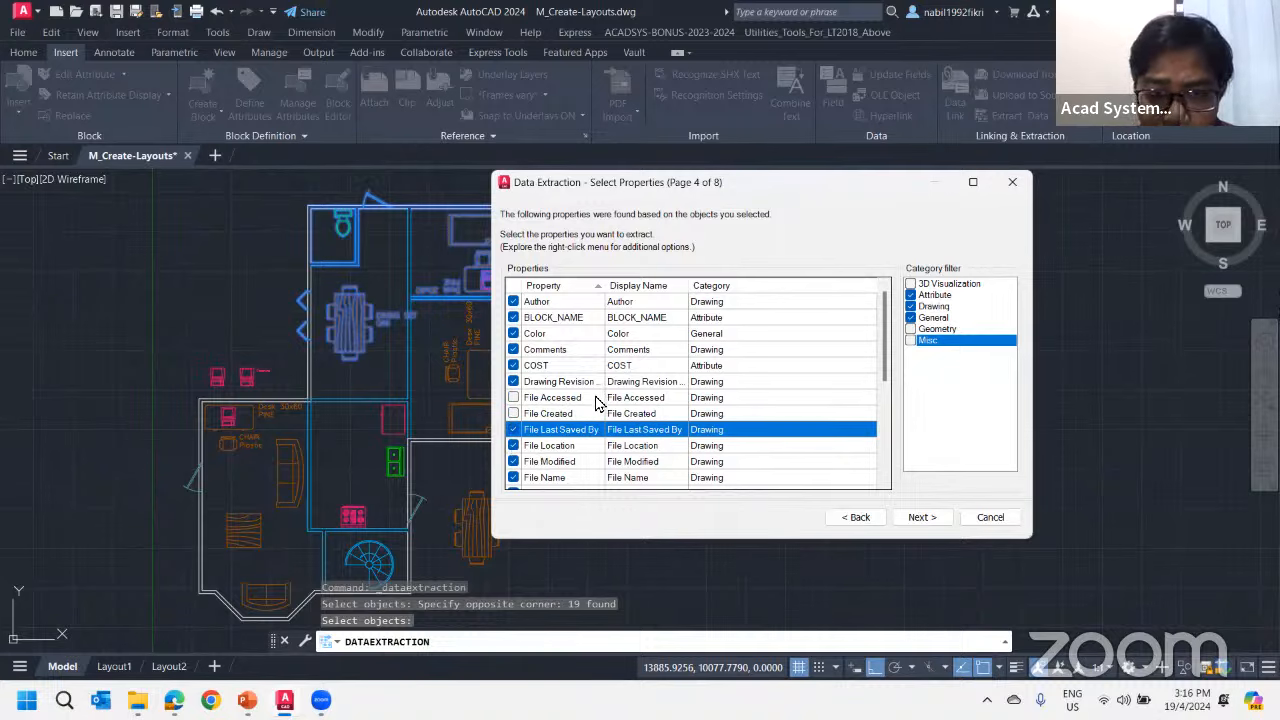
Try hiding the Drawing category from the property list
{"action": "left_click", "coordinate": [910, 306]}
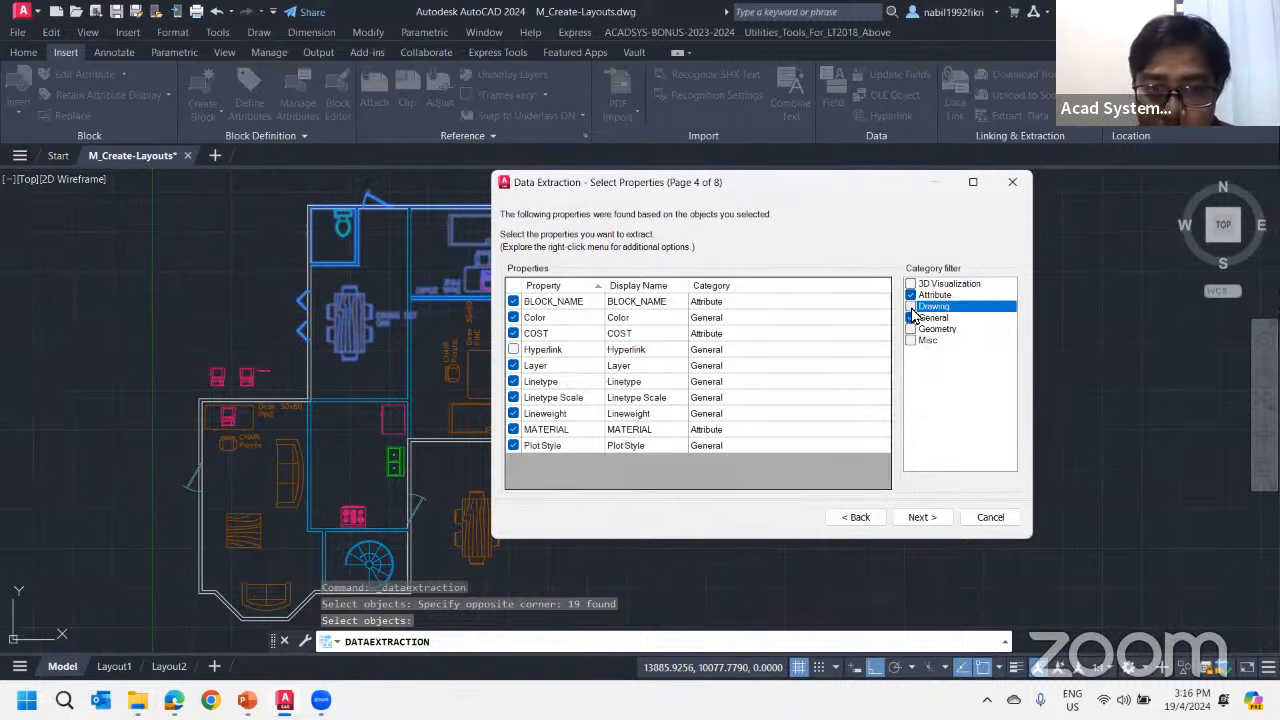
{"action": "left_click", "coordinate": [514, 352]}
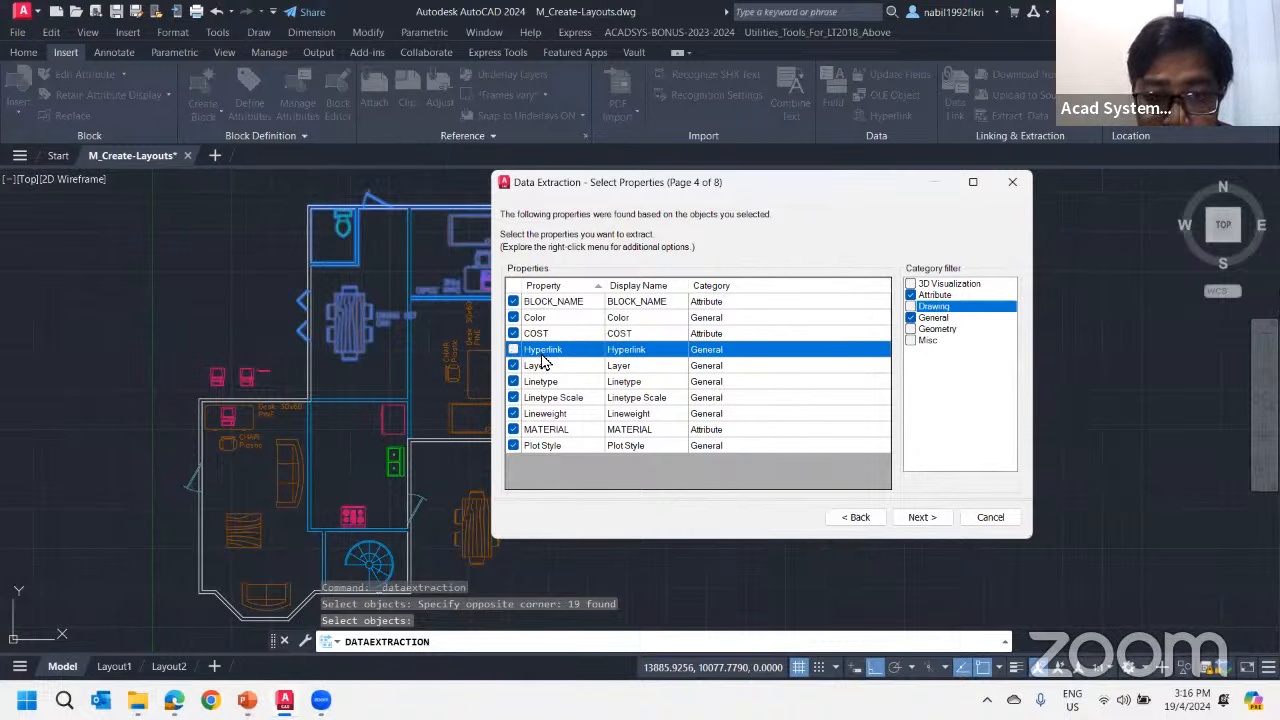
{"action": "left_click", "coordinate": [911, 307]}
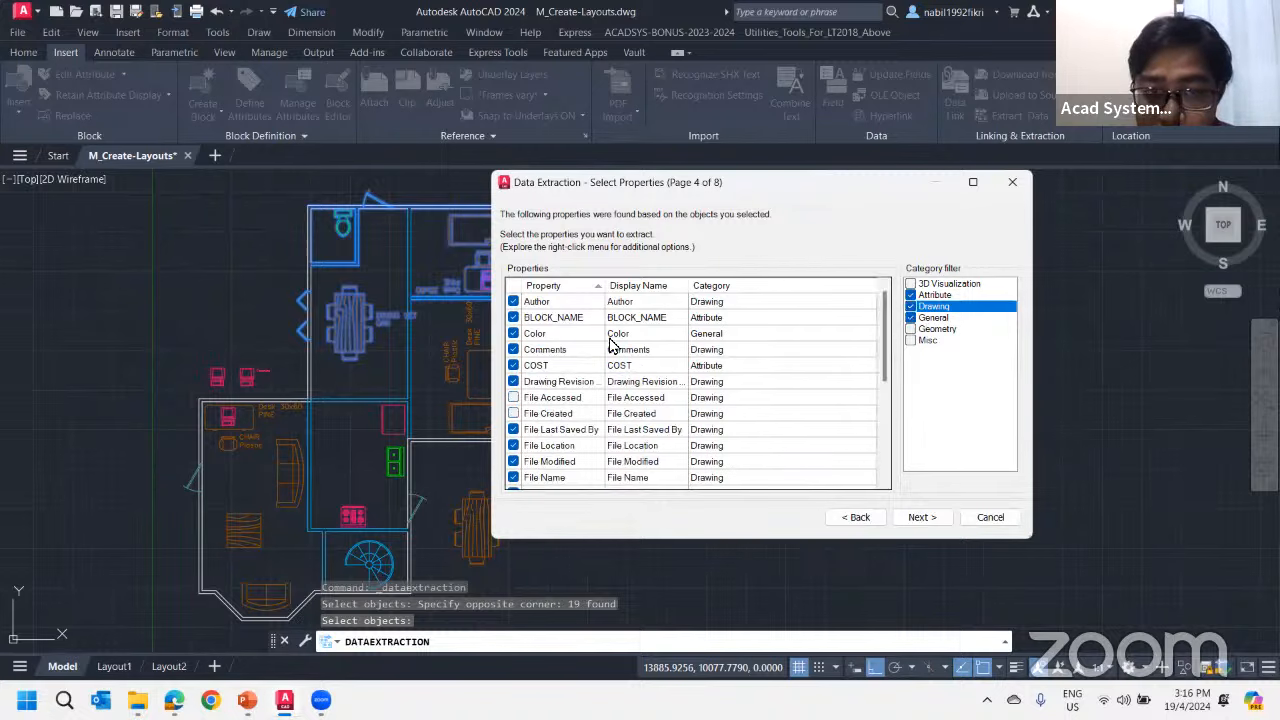
Exclude the Total Editing Time and Author properties and continue to the data refinement page
{"action": "scroll", "coordinate": [570, 416], "scroll_direction": "down", "scroll_amount": 5}
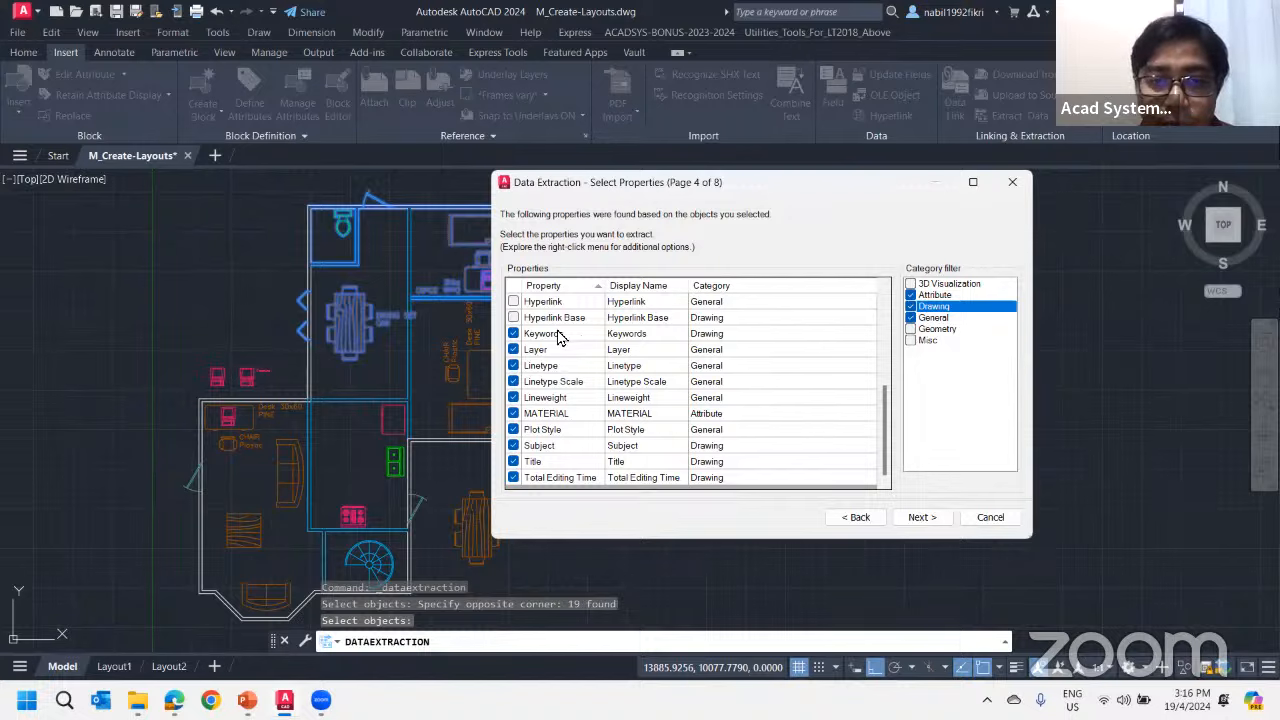
{"action": "left_click", "coordinate": [513, 478]}
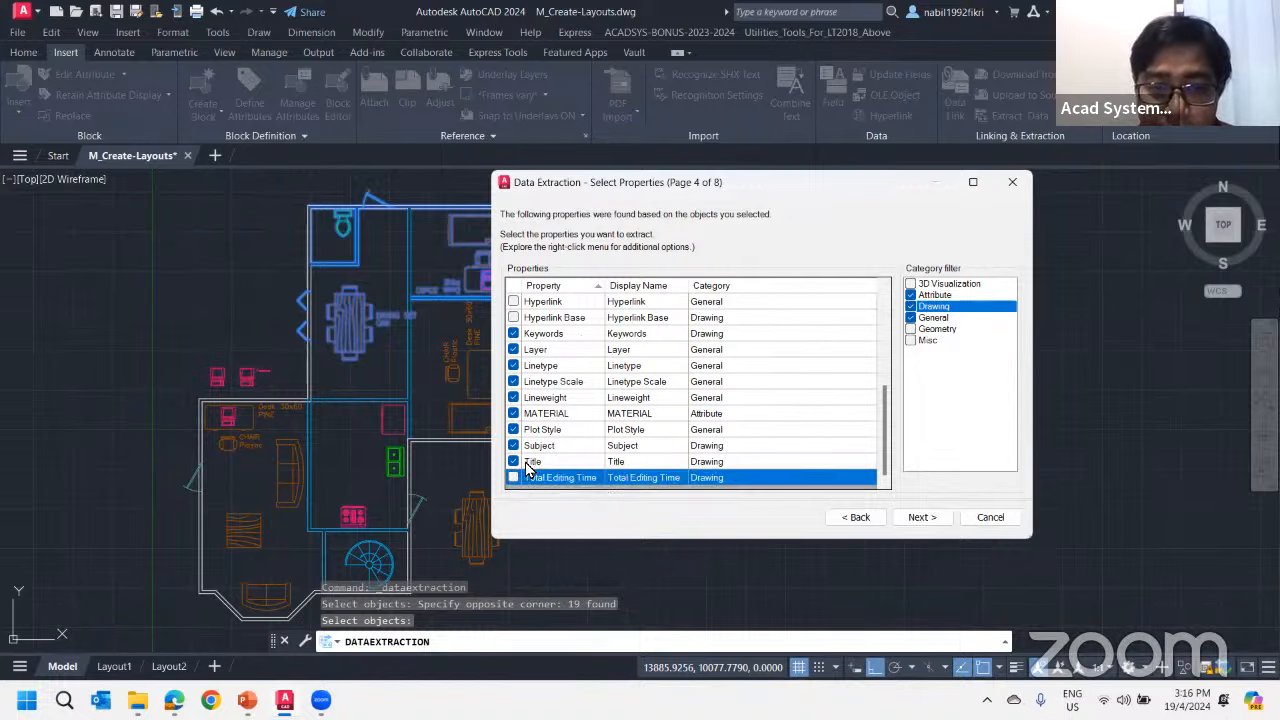
{"action": "scroll", "coordinate": [550, 440], "scroll_direction": "up", "scroll_amount": 5}
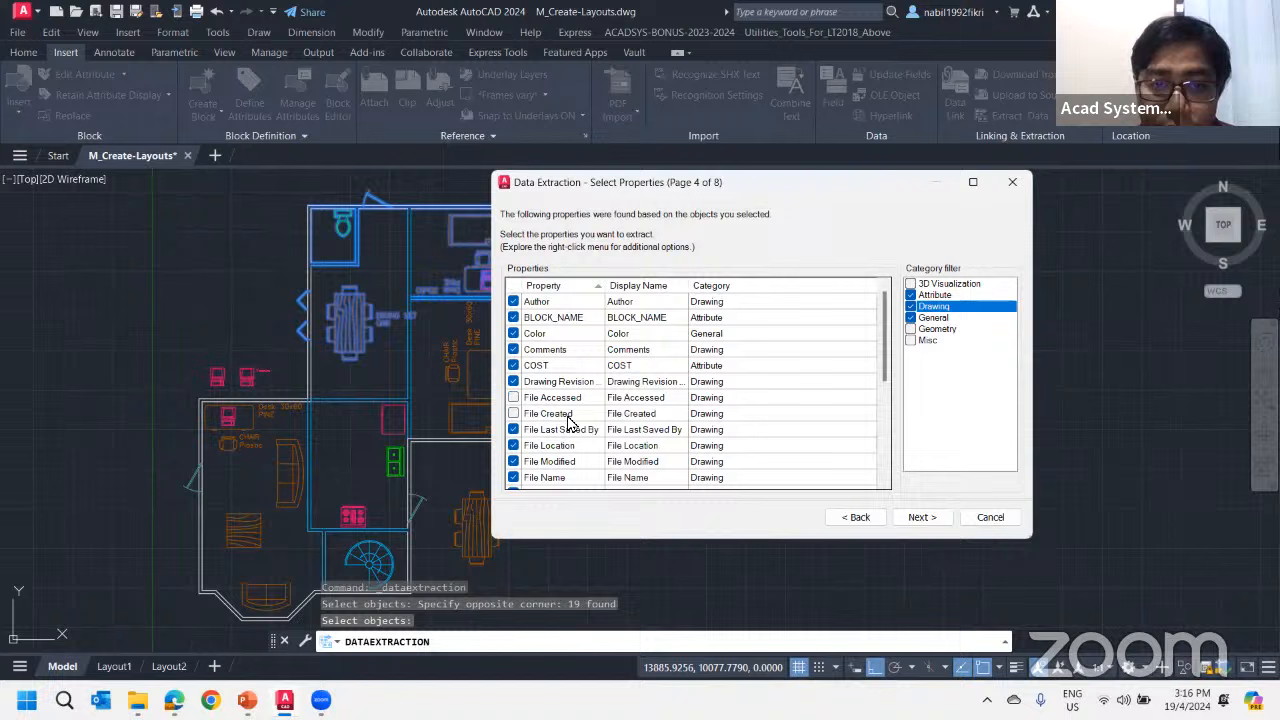
{"action": "left_click", "coordinate": [513, 301]}
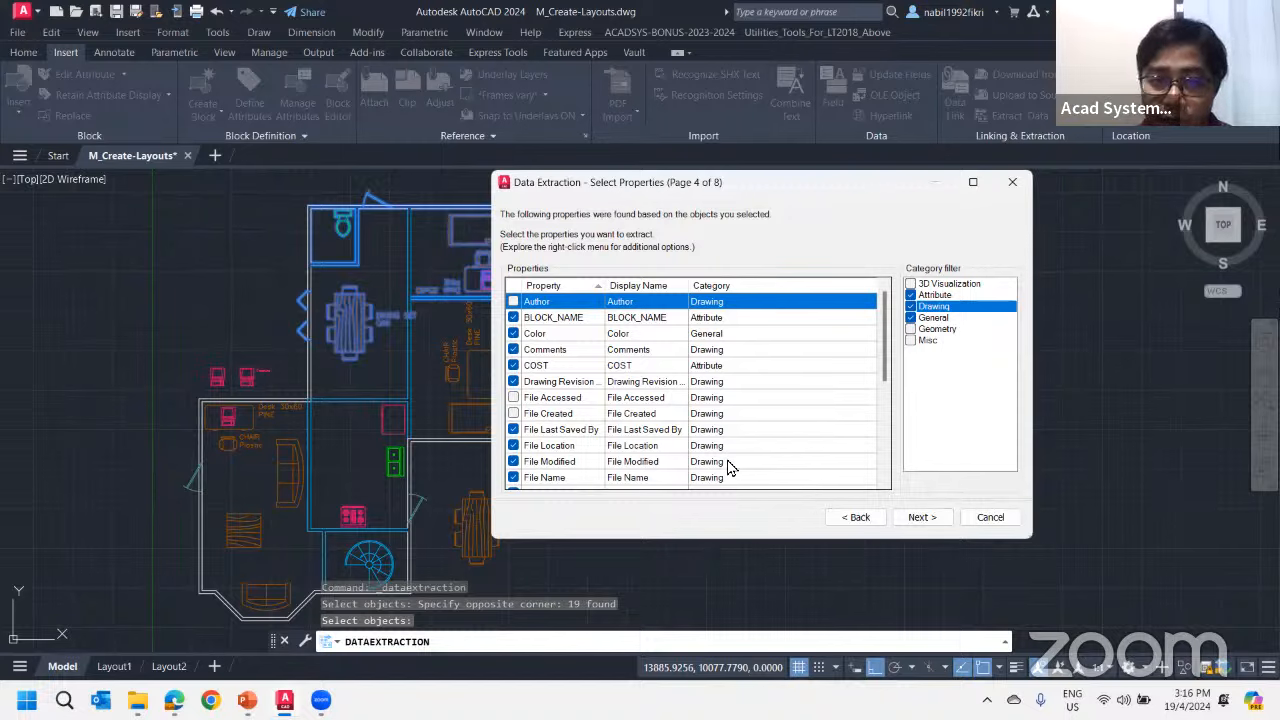
{"action": "left_click", "coordinate": [920, 517]}
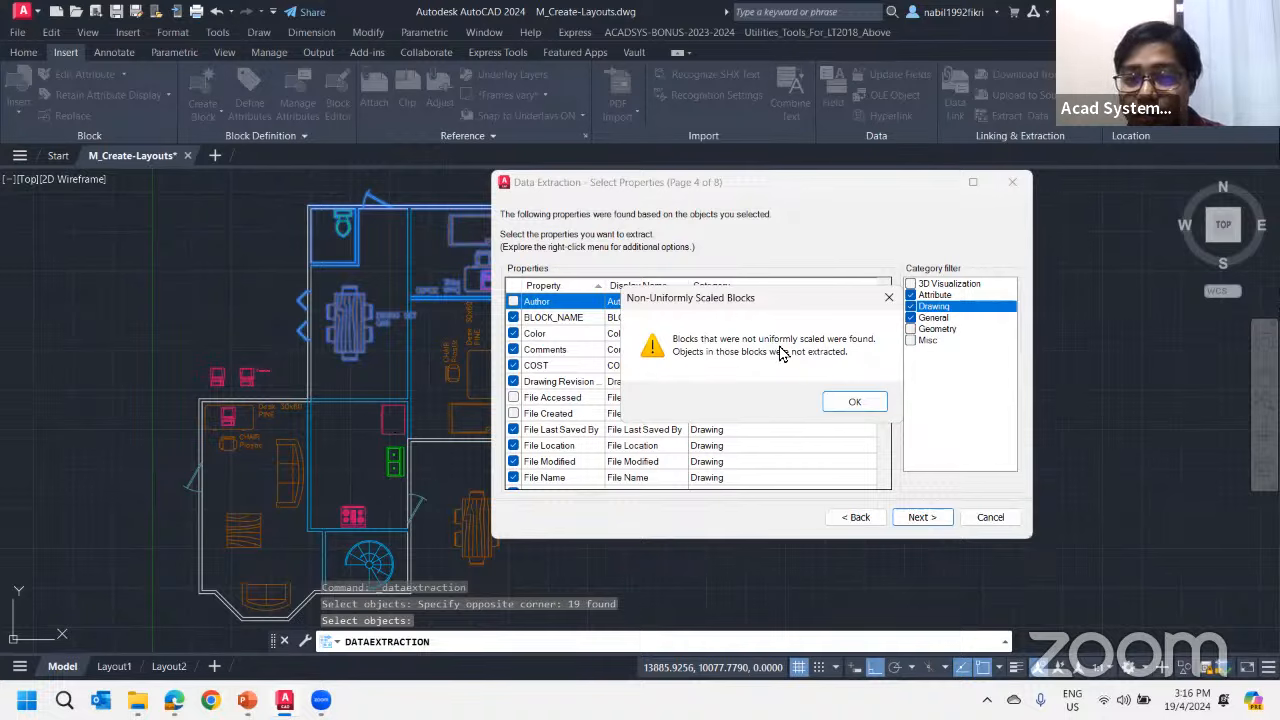
{"action": "left_click", "coordinate": [854, 403]}
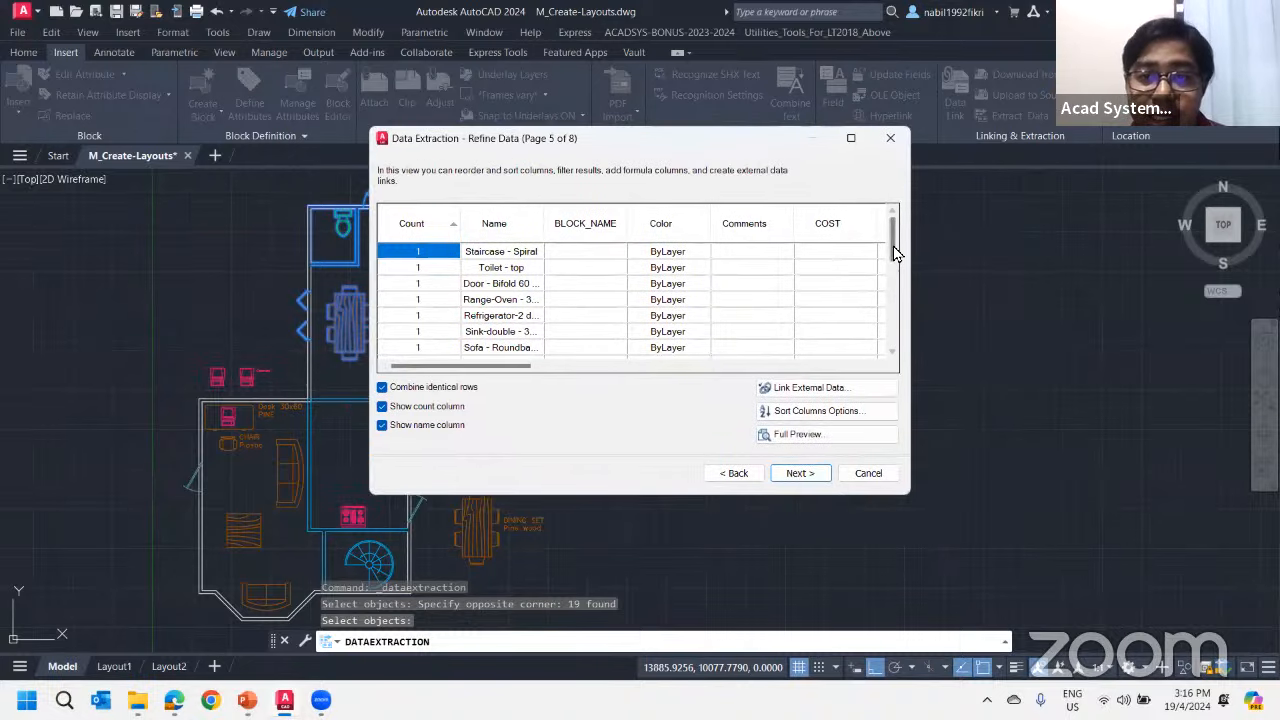
Hide the Color column in the extracted data table
{"action": "left_click_drag", "start_coordinate": [893, 246], "coordinate": [889, 209]}
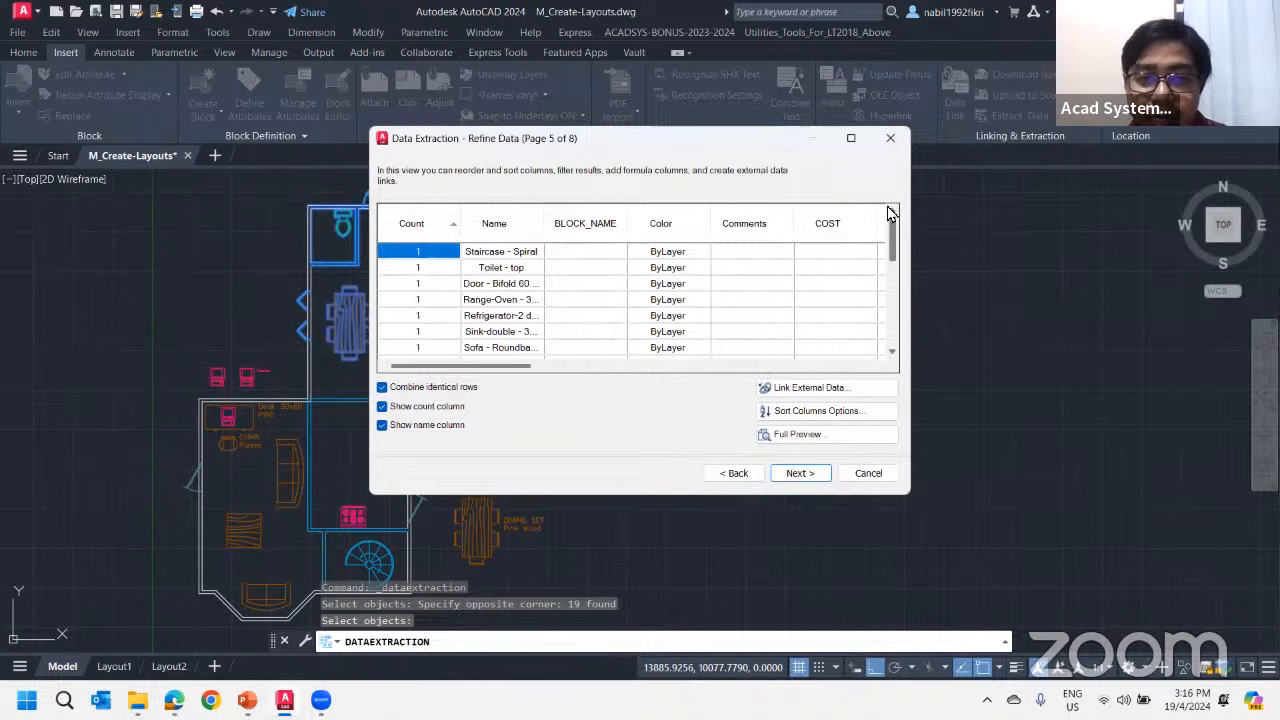
{"action": "mouse_move", "coordinate": [491, 366]}
{"action": "left_mouse_down"}
{"action": "mouse_move", "coordinate": [831, 380]}
{"action": "mouse_move", "coordinate": [477, 365]}
{"action": "left_mouse_up"}
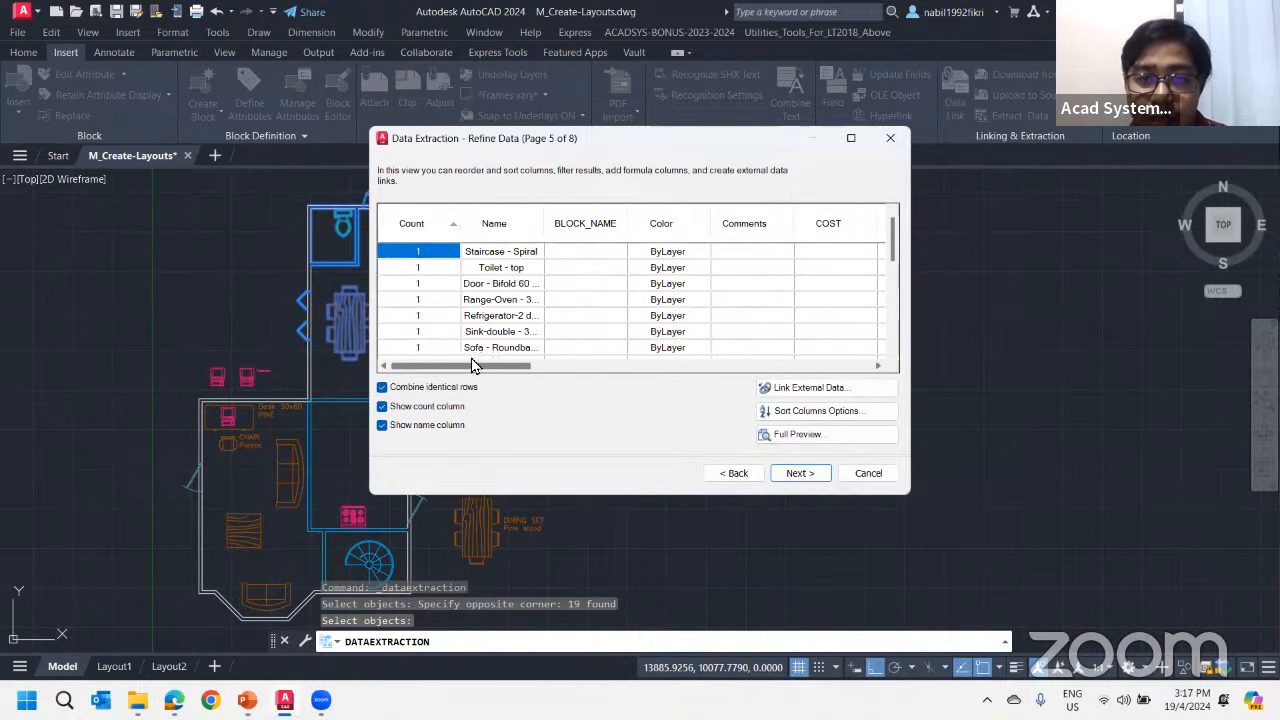
{"action": "scroll", "coordinate": [635, 338], "scroll_direction": "down", "scroll_amount": 3}
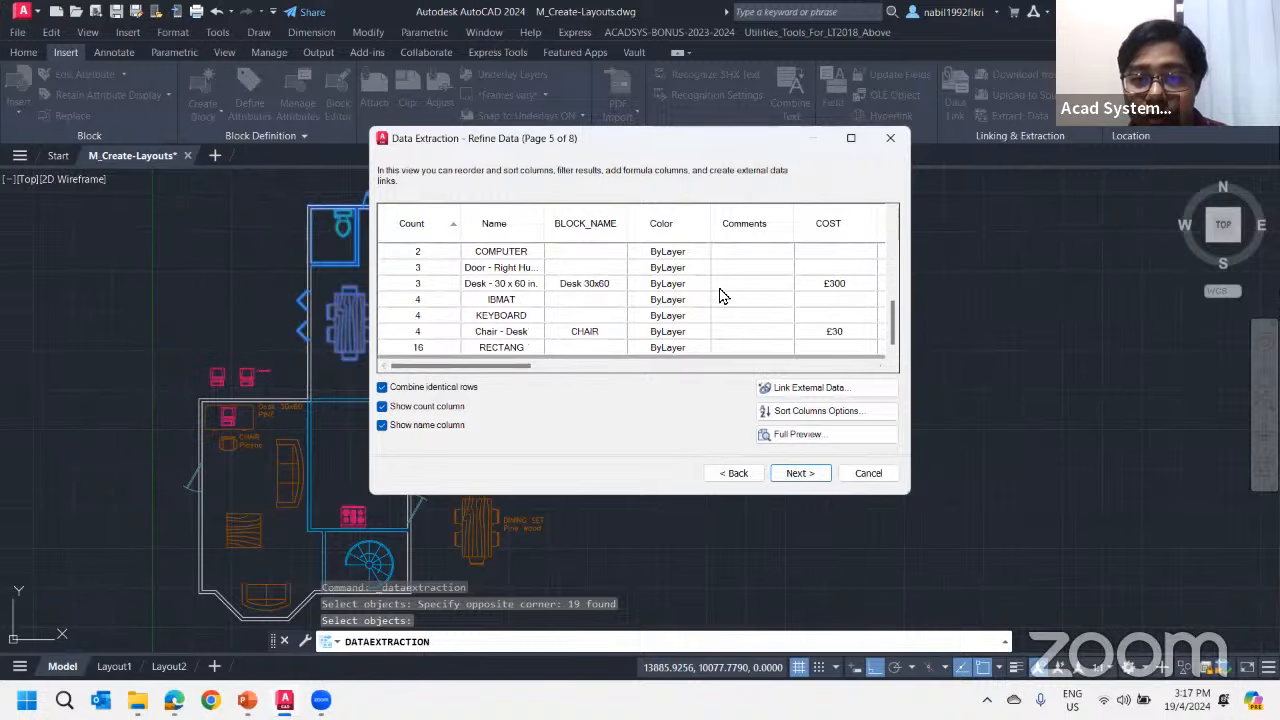
{"action": "right_click", "coordinate": [672, 236]}
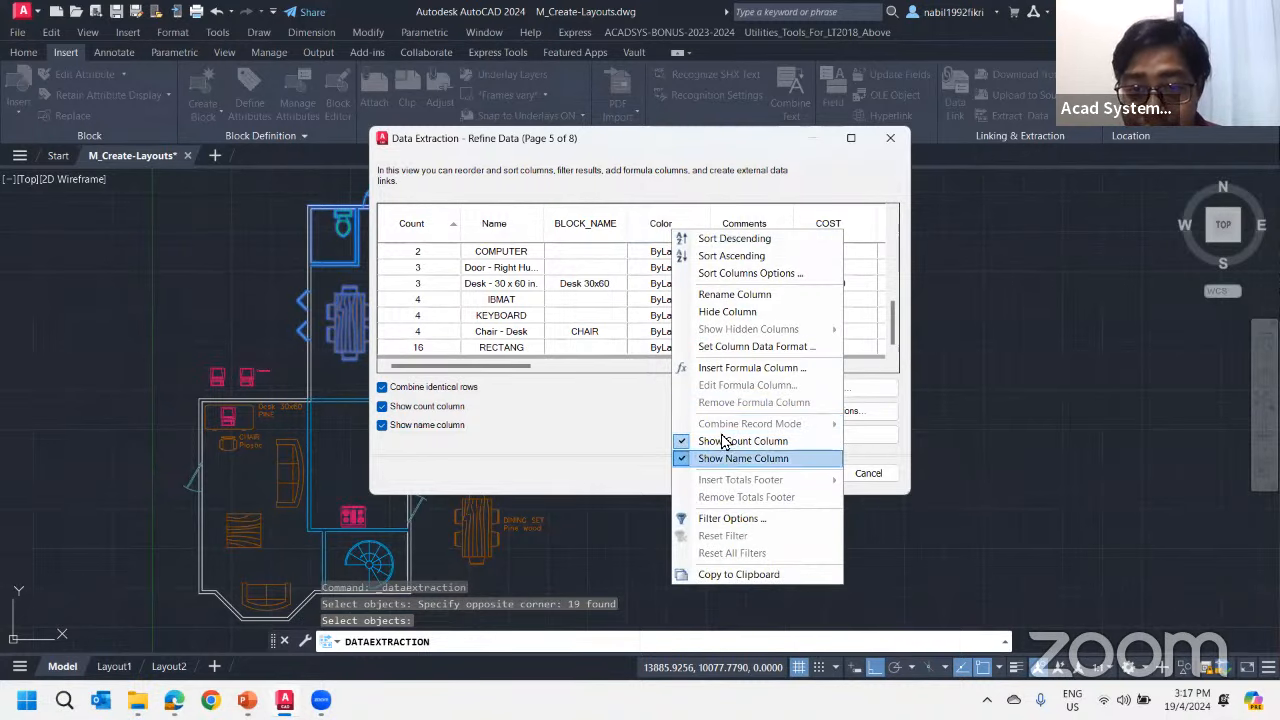
{"action": "left_click", "coordinate": [636, 456]}
{"action": "right_click", "coordinate": [677, 235]}
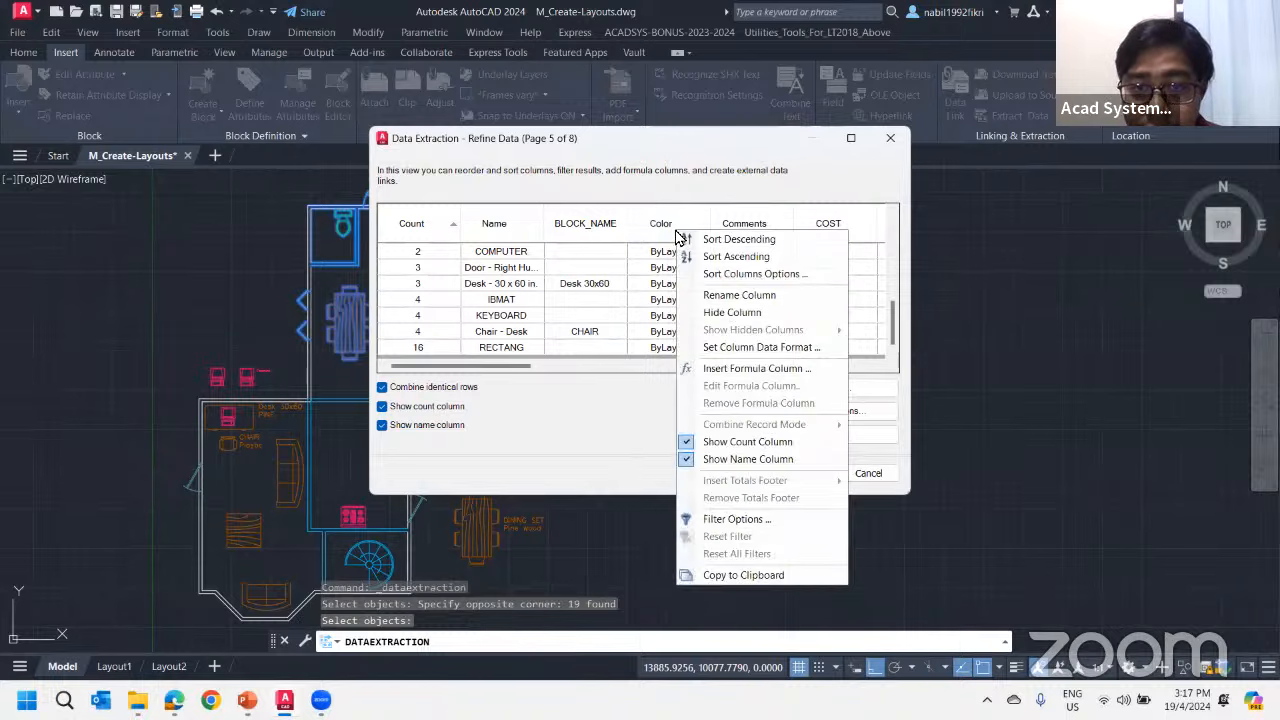
{"action": "left_click", "coordinate": [736, 312]}
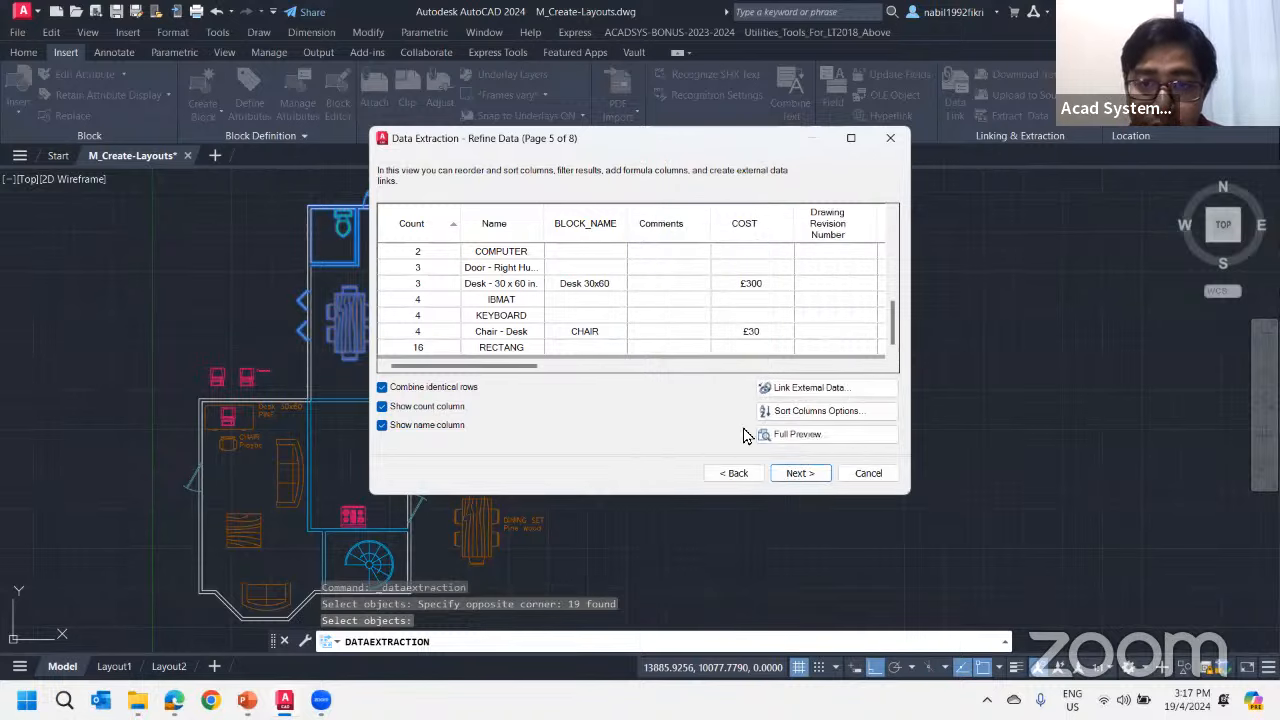
Go back to the property selection, exclude the Comments property, and reload the refined data table
{"action": "left_click", "coordinate": [735, 473]}
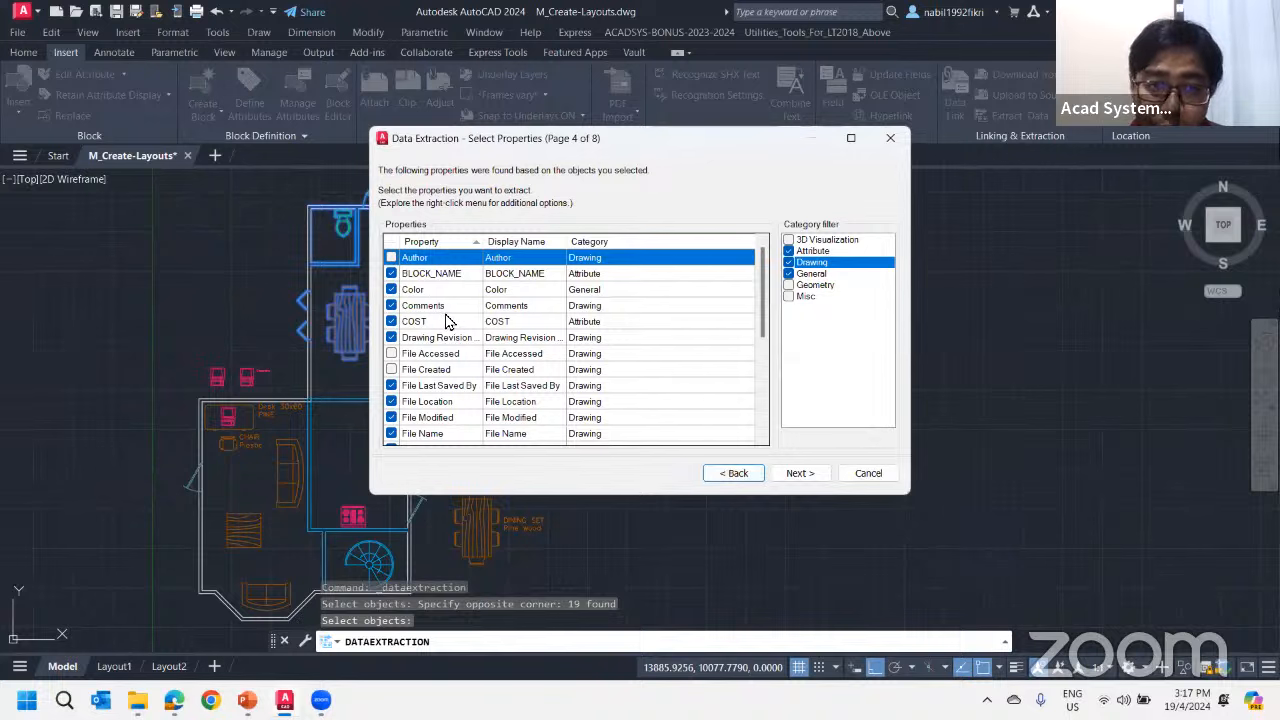
{"action": "left_click", "coordinate": [391, 306]}
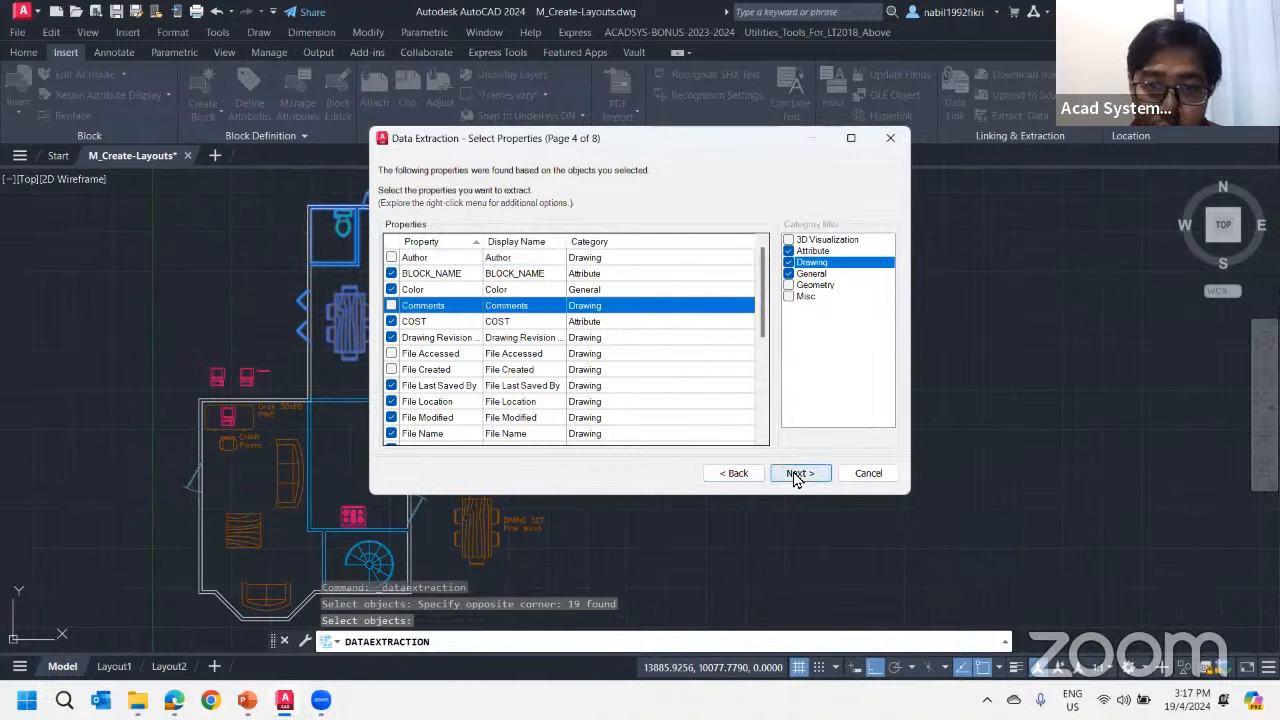
{"action": "left_click", "coordinate": [796, 473]}
{"action": "left_click", "coordinate": [722, 359]}
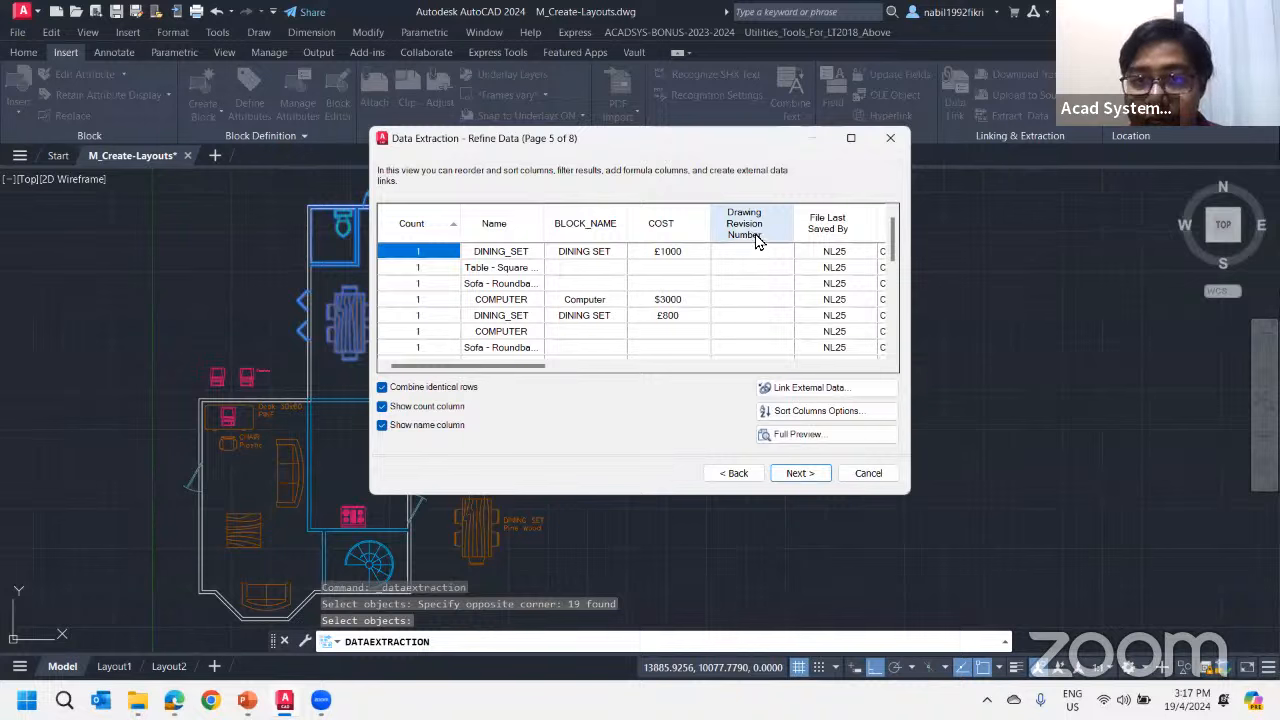
Review the file, keyword and layer columns of the refined data and return to the property selection page
{"action": "left_click_drag", "start_coordinate": [537, 367], "coordinate": [707, 386]}
{"action": "mouse_move", "coordinate": [690, 372]}
{"action": "left_mouse_down"}
{"action": "mouse_move", "coordinate": [820, 366]}
{"action": "mouse_move", "coordinate": [665, 369]}
{"action": "left_mouse_up"}
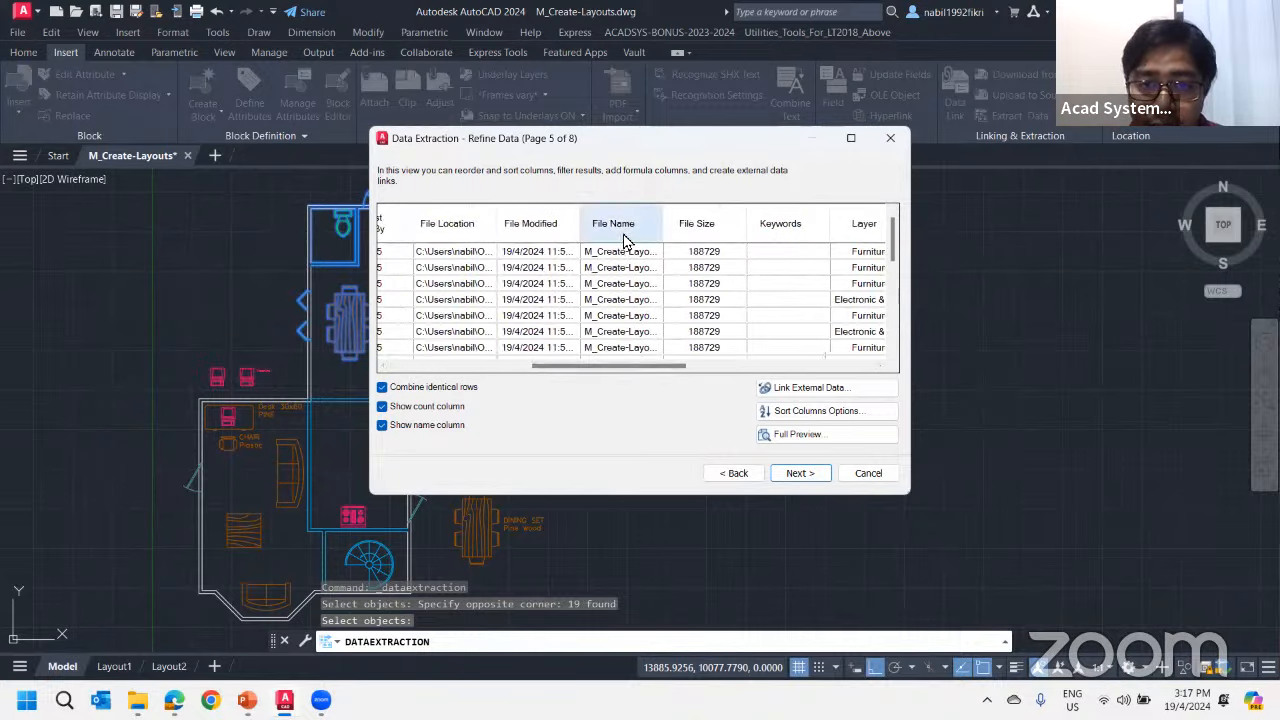
{"action": "scroll", "coordinate": [700, 325], "scroll_direction": "down", "scroll_amount": 3}
{"action": "scroll", "coordinate": [700, 325], "scroll_direction": "down", "scroll_amount": 1}
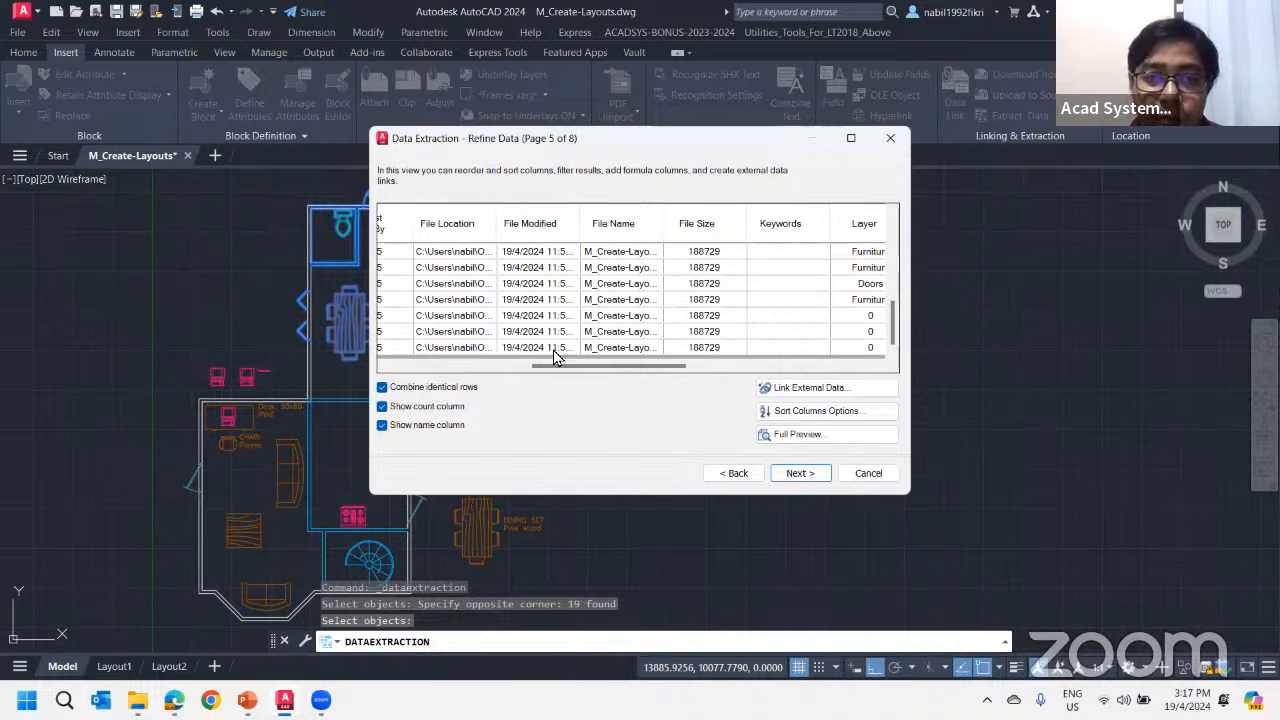
{"action": "left_click_drag", "start_coordinate": [557, 357], "coordinate": [450, 362]}
{"action": "left_click", "coordinate": [745, 475]}
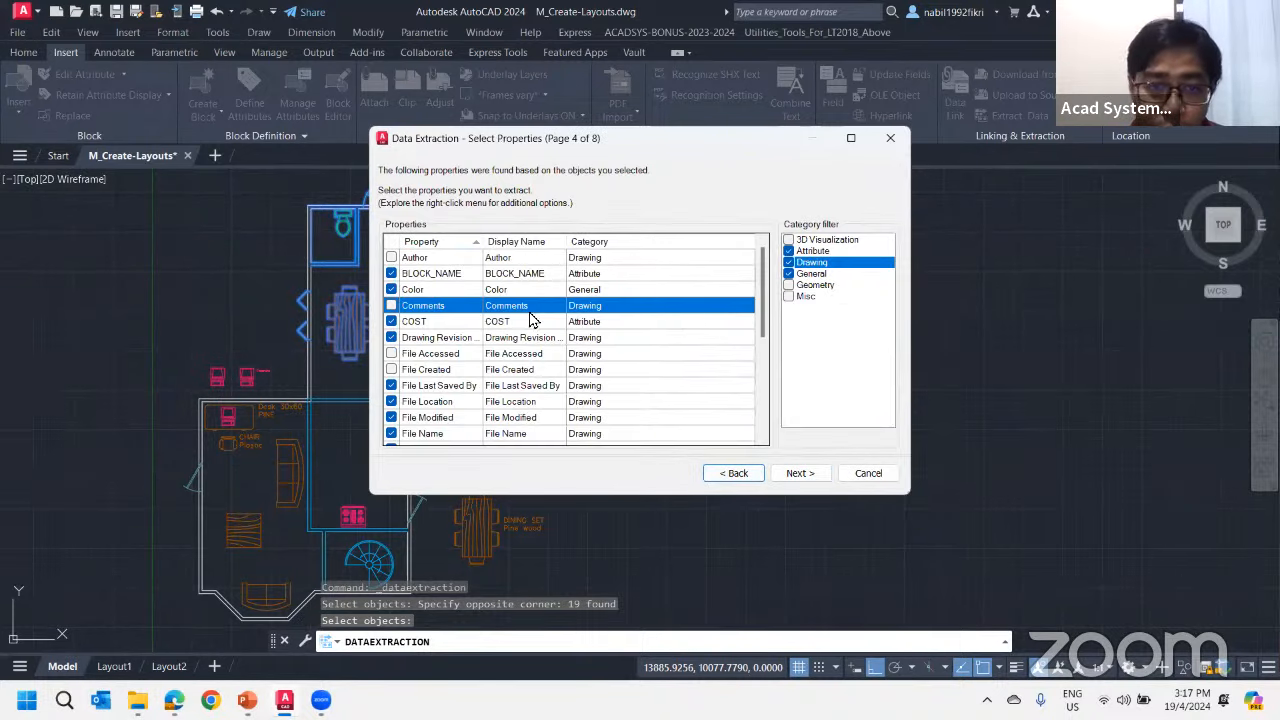
Exclude the File Last Saved By, File Location, File Modified, File Name, File Size and Drawing Revision properties from the extraction
{"action": "scroll", "coordinate": [428, 378], "scroll_direction": "down", "scroll_amount": 1}
{"action": "left_click", "coordinate": [391, 337]}
{"action": "left_click", "coordinate": [391, 353]}
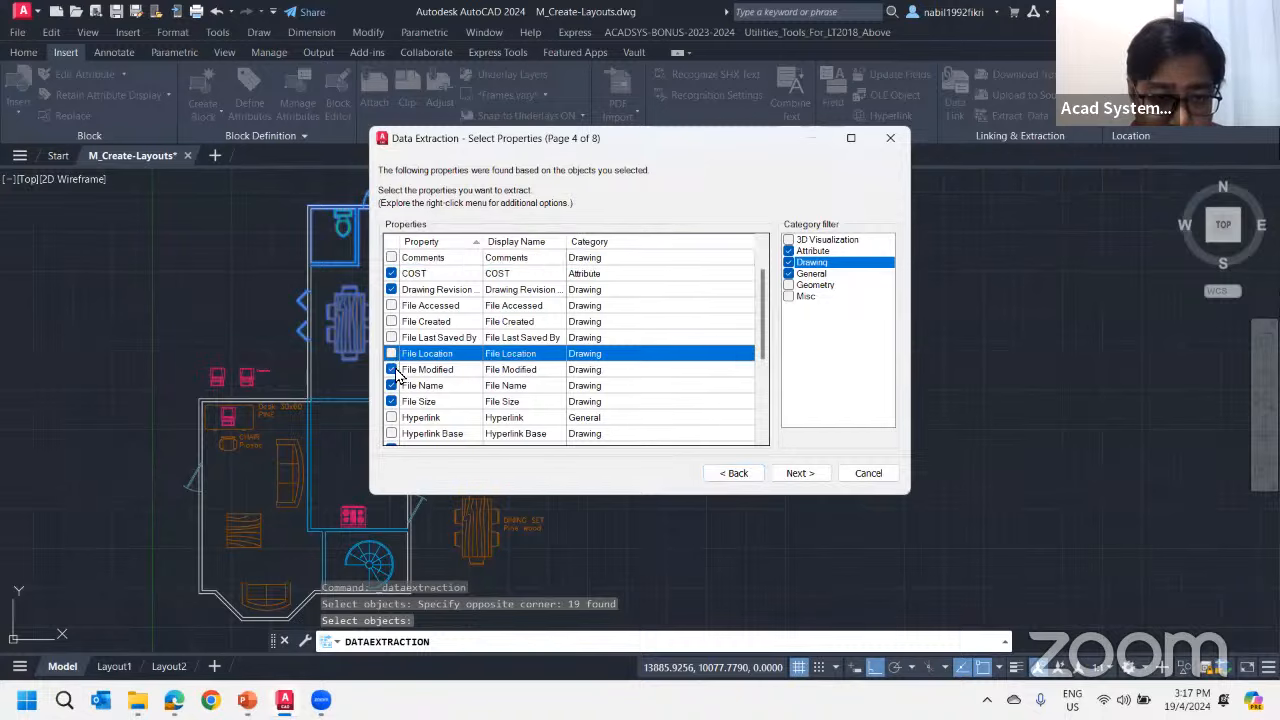
{"action": "left_click", "coordinate": [391, 369]}
{"action": "left_click", "coordinate": [391, 385]}
{"action": "left_click", "coordinate": [391, 401]}
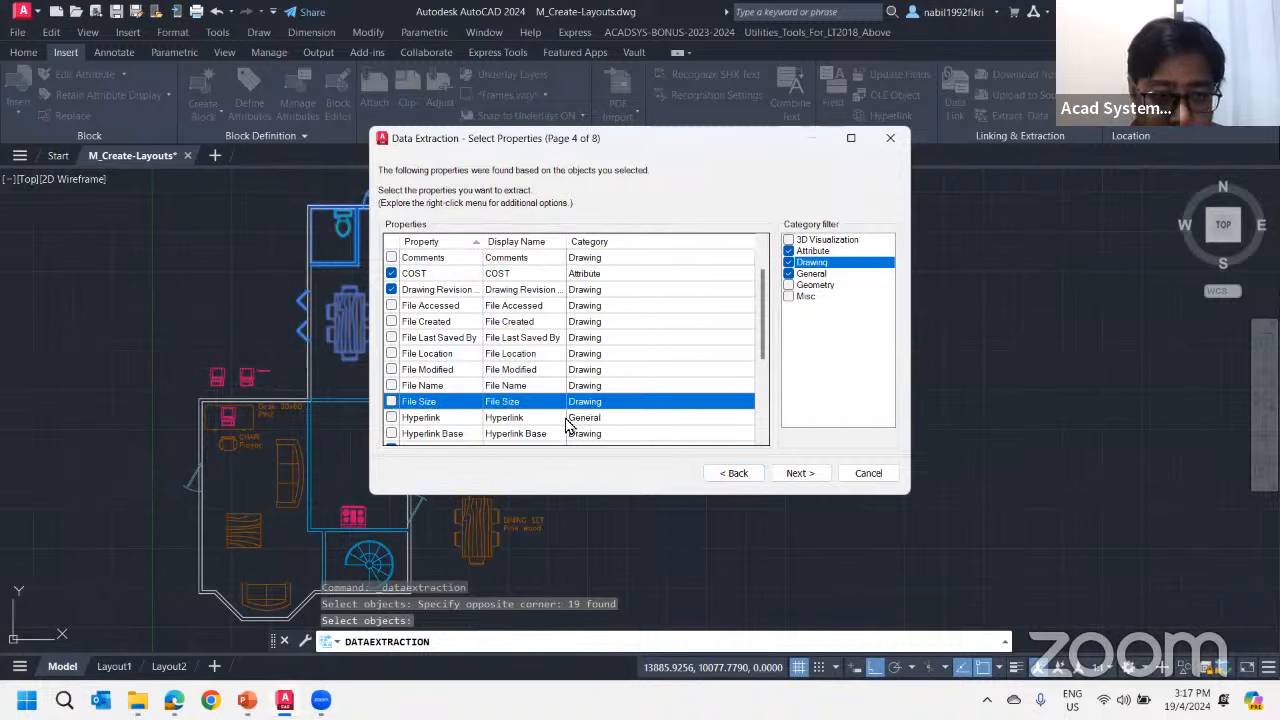
{"action": "left_click", "coordinate": [391, 289]}
Exclude the Keywords property and continue to the data refinement page
{"action": "scroll", "coordinate": [640, 352], "scroll_direction": "down", "scroll_amount": 4}
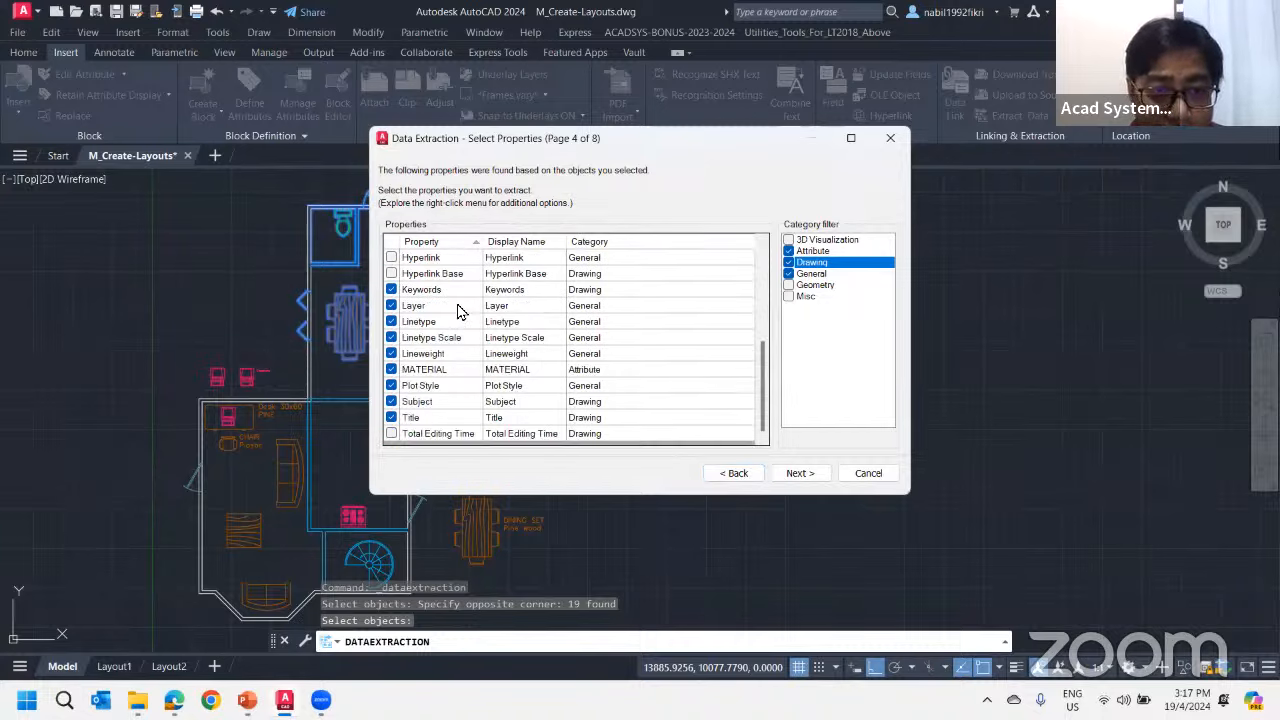
{"action": "left_click", "coordinate": [391, 289]}
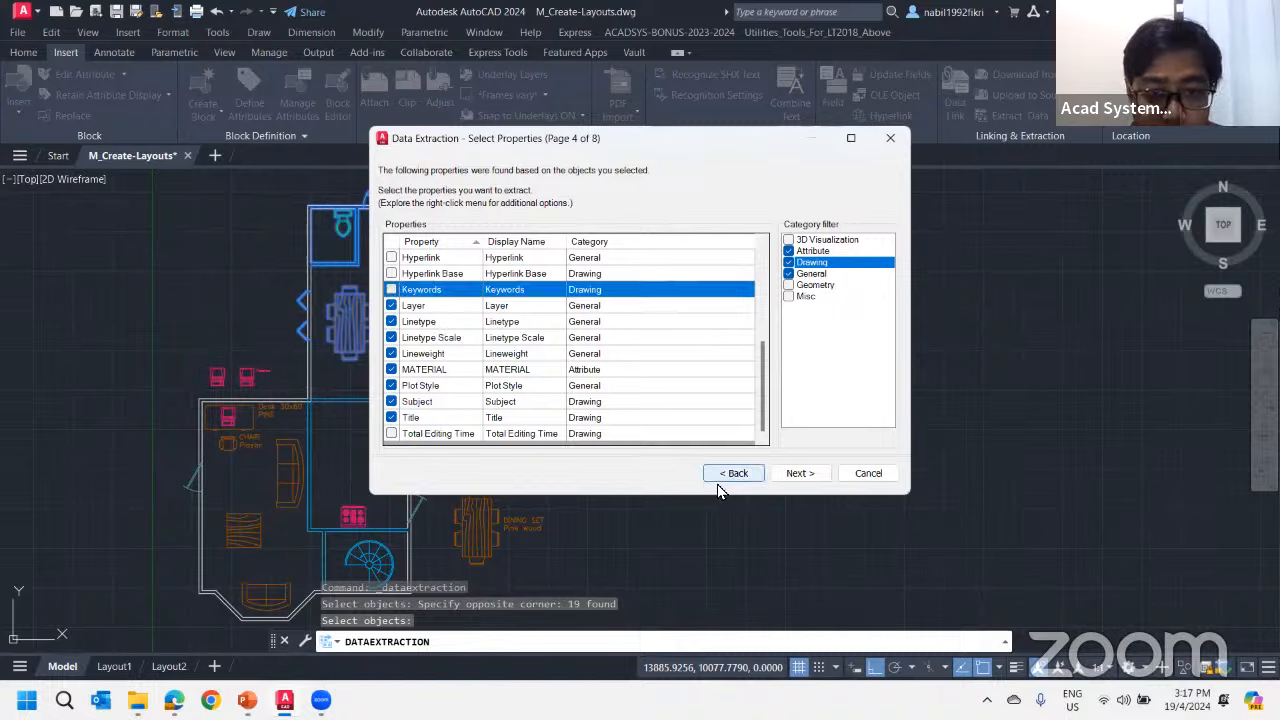
{"action": "left_click", "coordinate": [800, 473]}
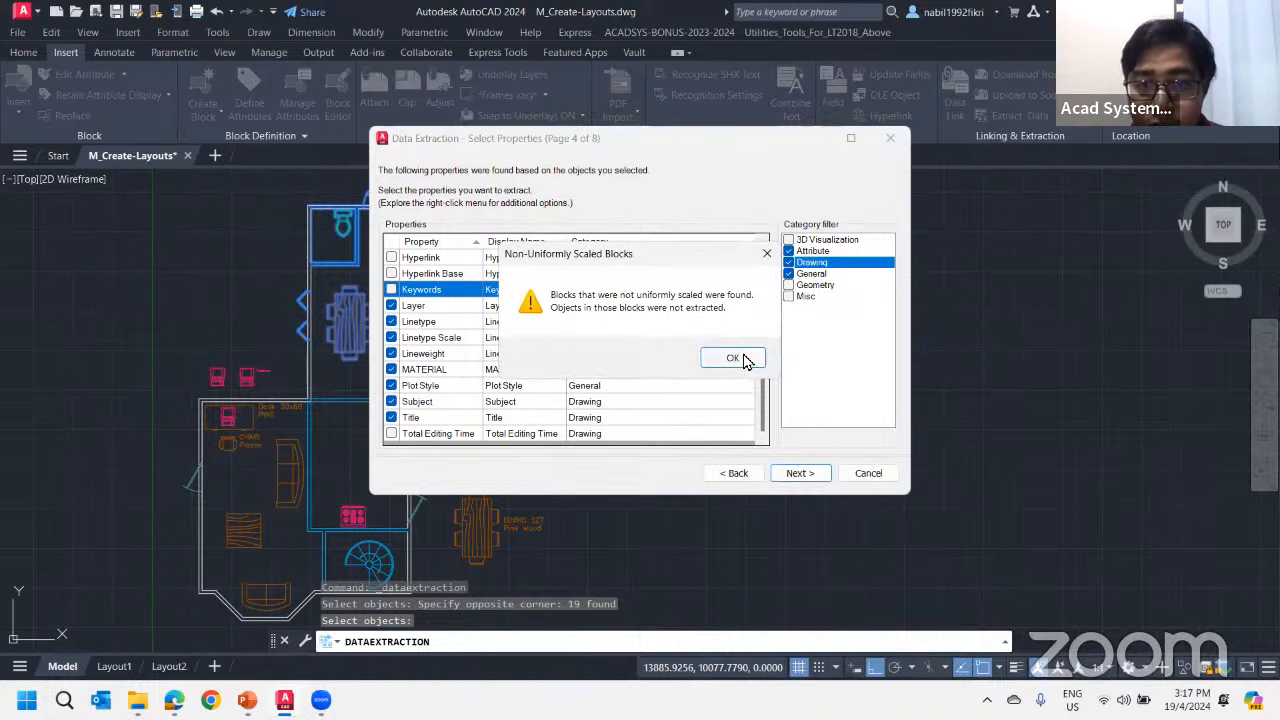
{"action": "left_click", "coordinate": [748, 360]}
Hide the Subject column in the refined data table
{"action": "left_click_drag", "start_coordinate": [577, 368], "coordinate": [522, 367]}
{"action": "left_click", "coordinate": [450, 352]}
{"action": "scroll", "coordinate": [460, 332], "scroll_direction": "down", "scroll_amount": 5}
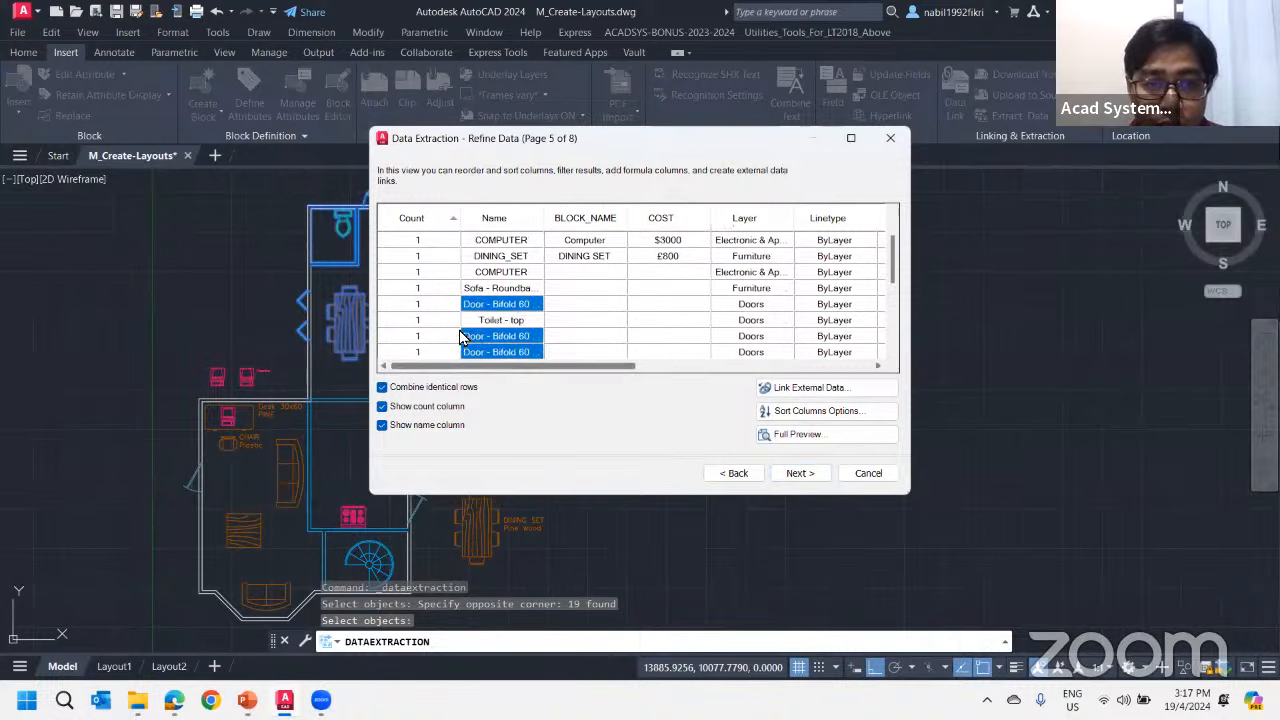
{"action": "scroll", "coordinate": [460, 336], "scroll_direction": "up", "scroll_amount": 5}
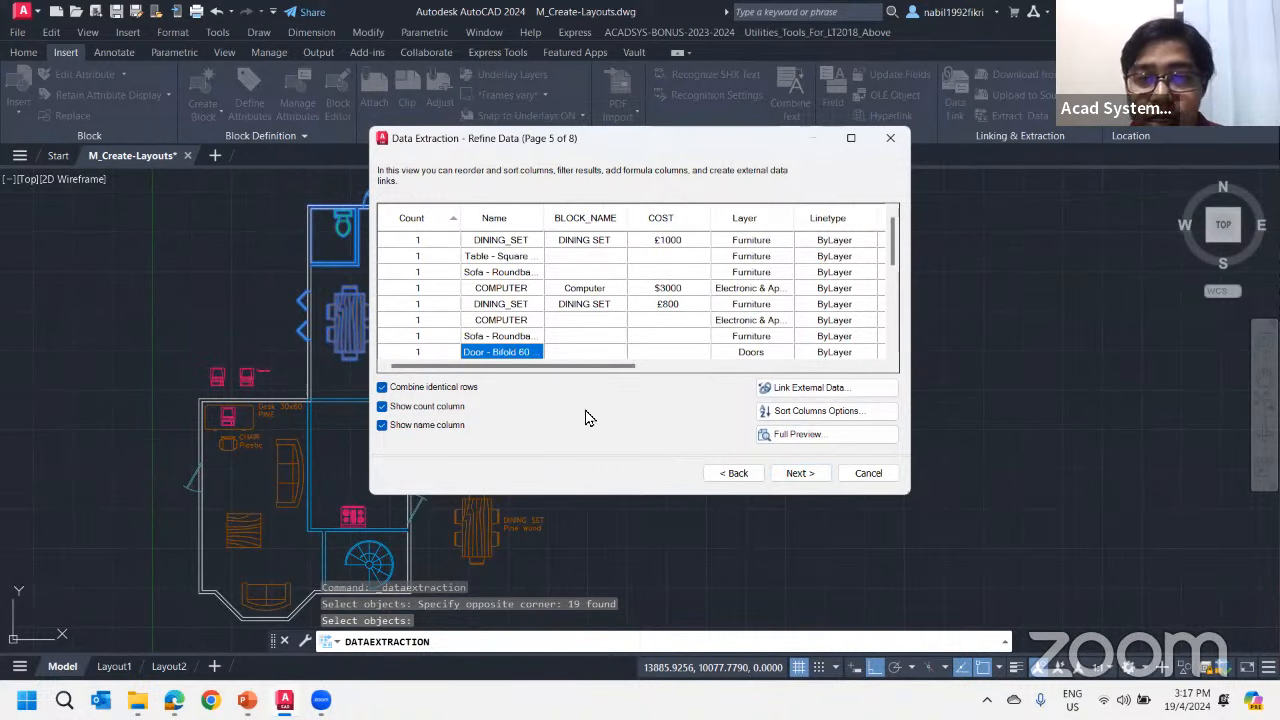
{"action": "left_click_drag", "start_coordinate": [631, 368], "coordinate": [918, 367]}
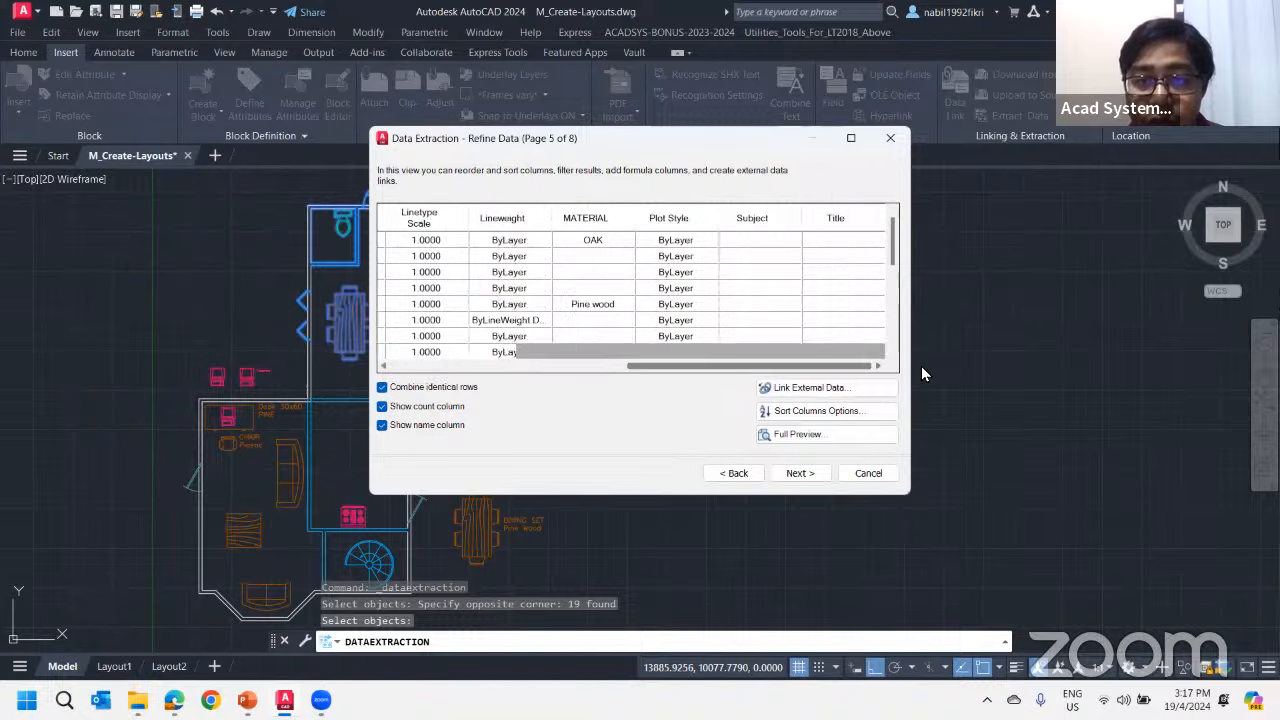
{"action": "right_click", "coordinate": [773, 220]}
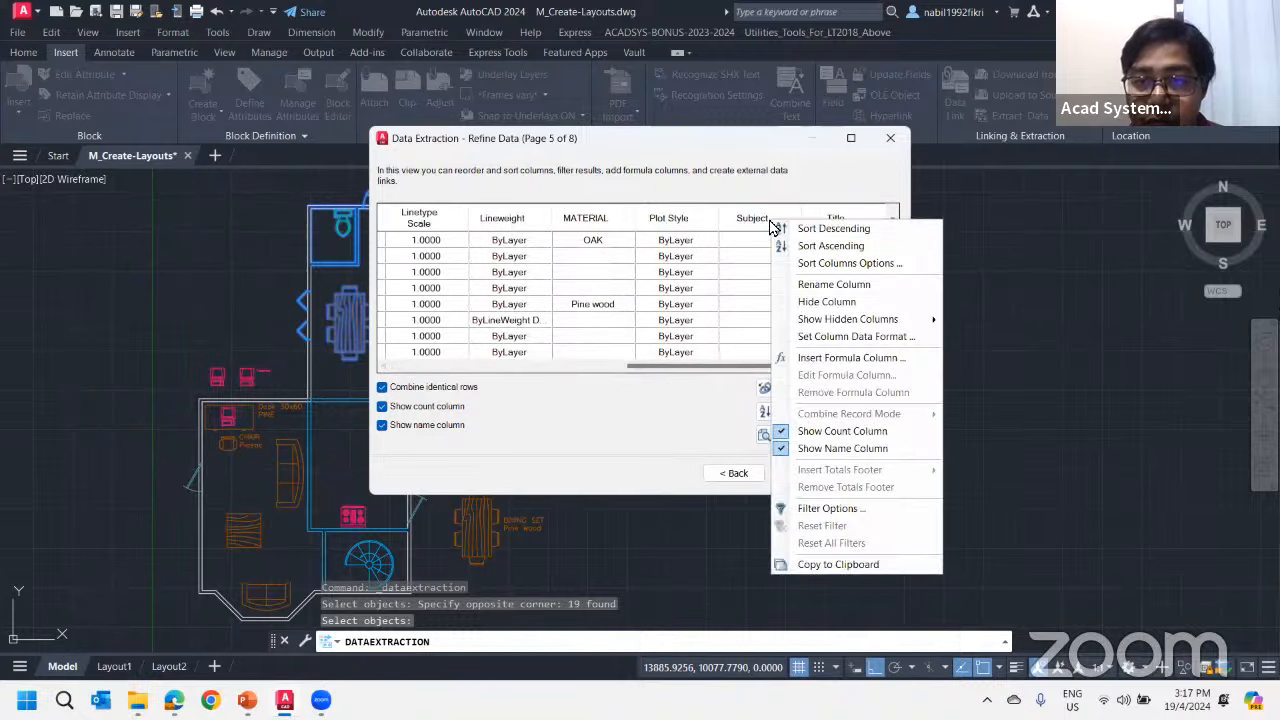
{"action": "left_click", "coordinate": [830, 302]}
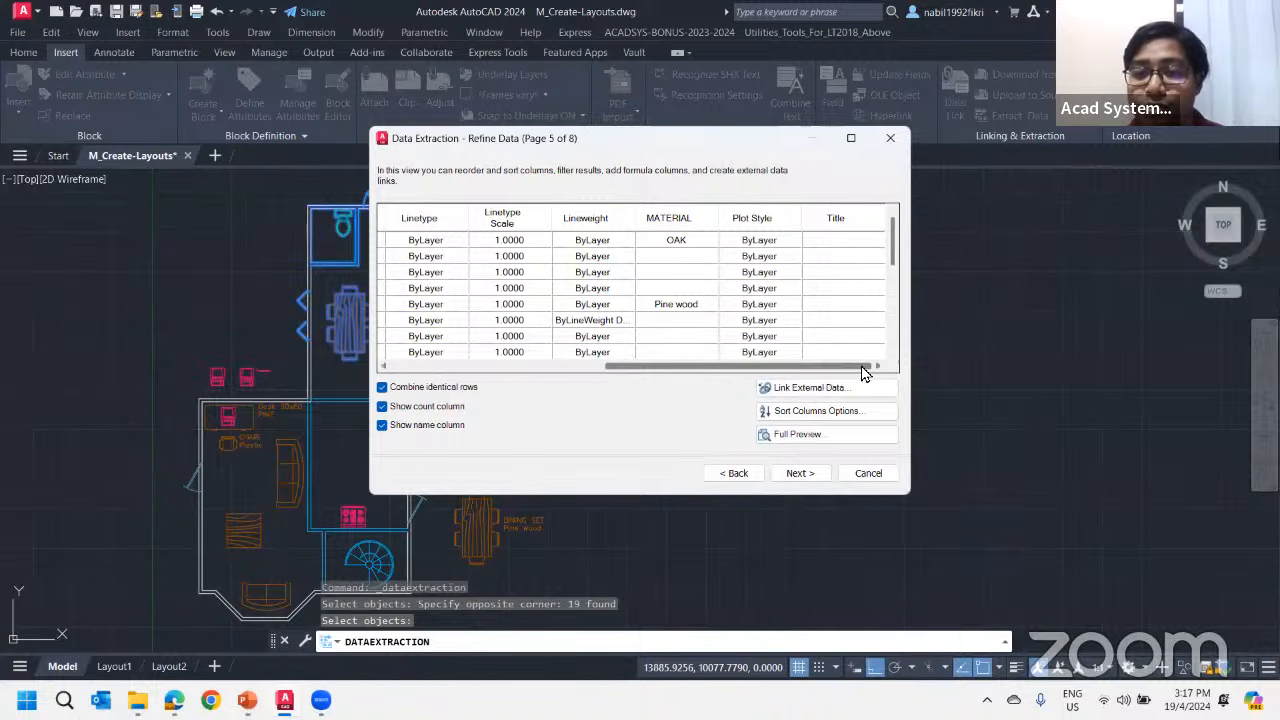
Show the hidden Color column in the refined data table and hide it again
{"action": "right_click", "coordinate": [834, 222]}
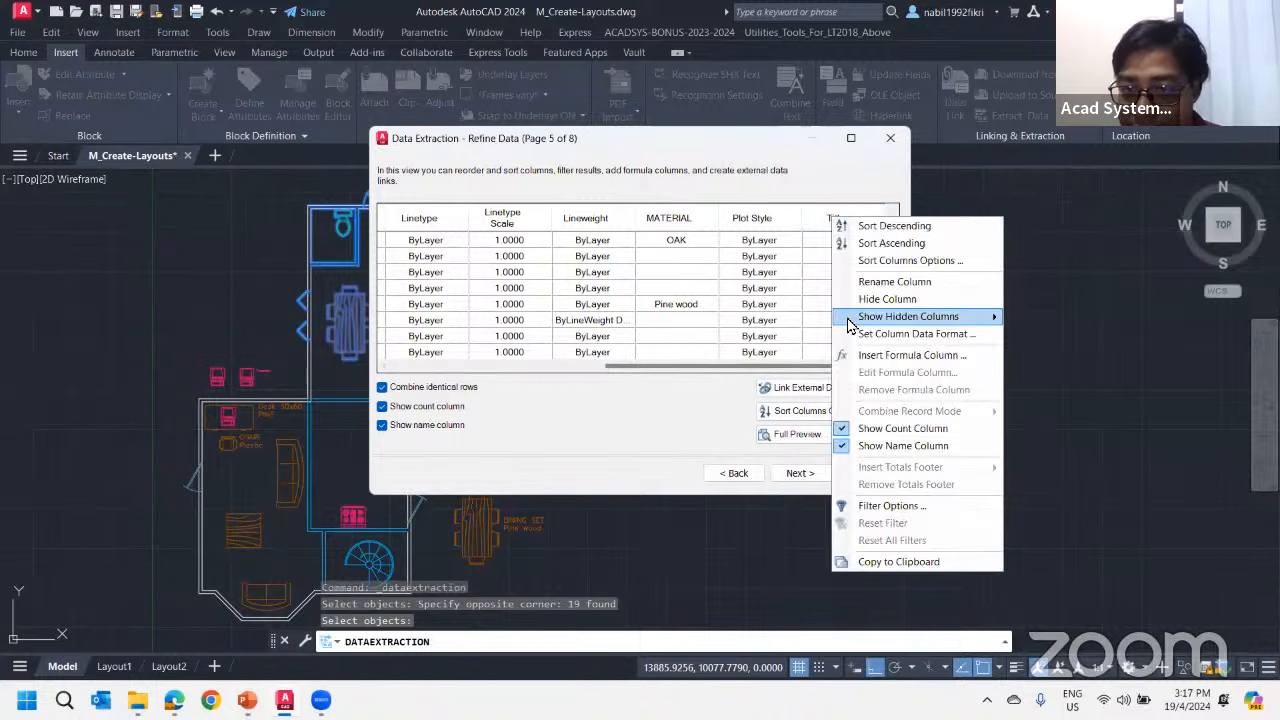
{"action": "mouse_move", "coordinate": [848, 322]}
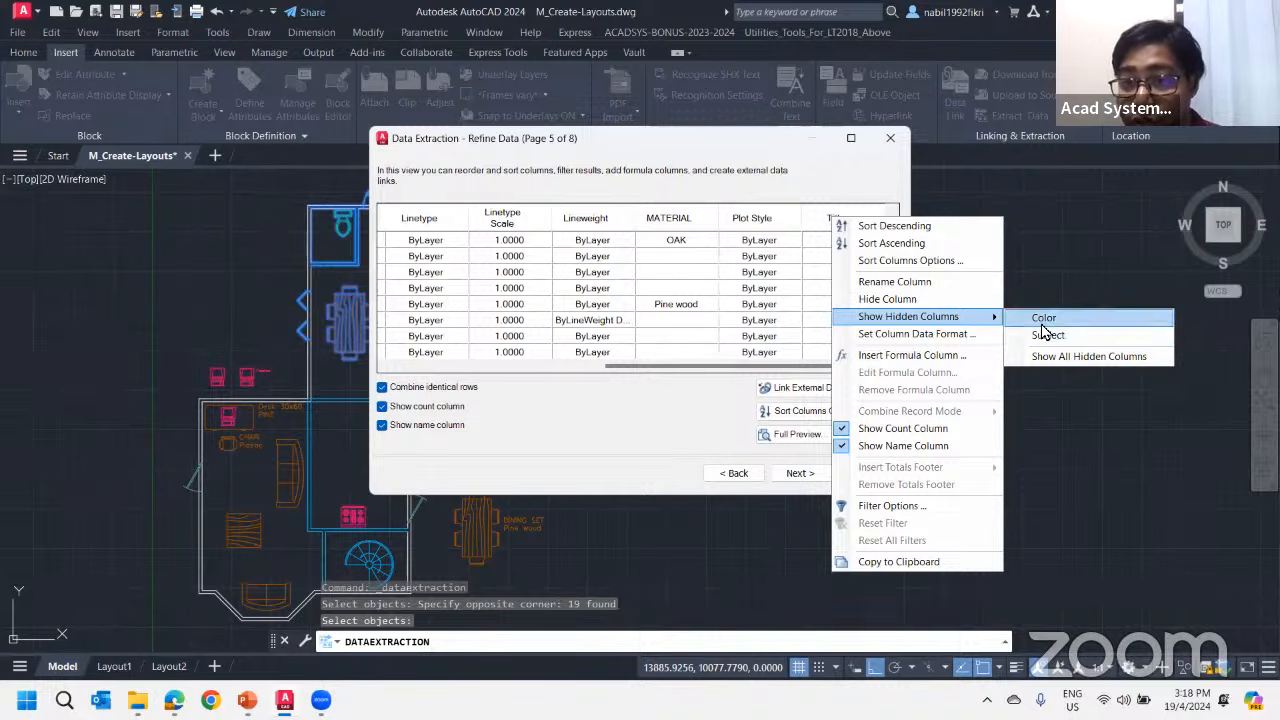
{"action": "mouse_move", "coordinate": [968, 326]}
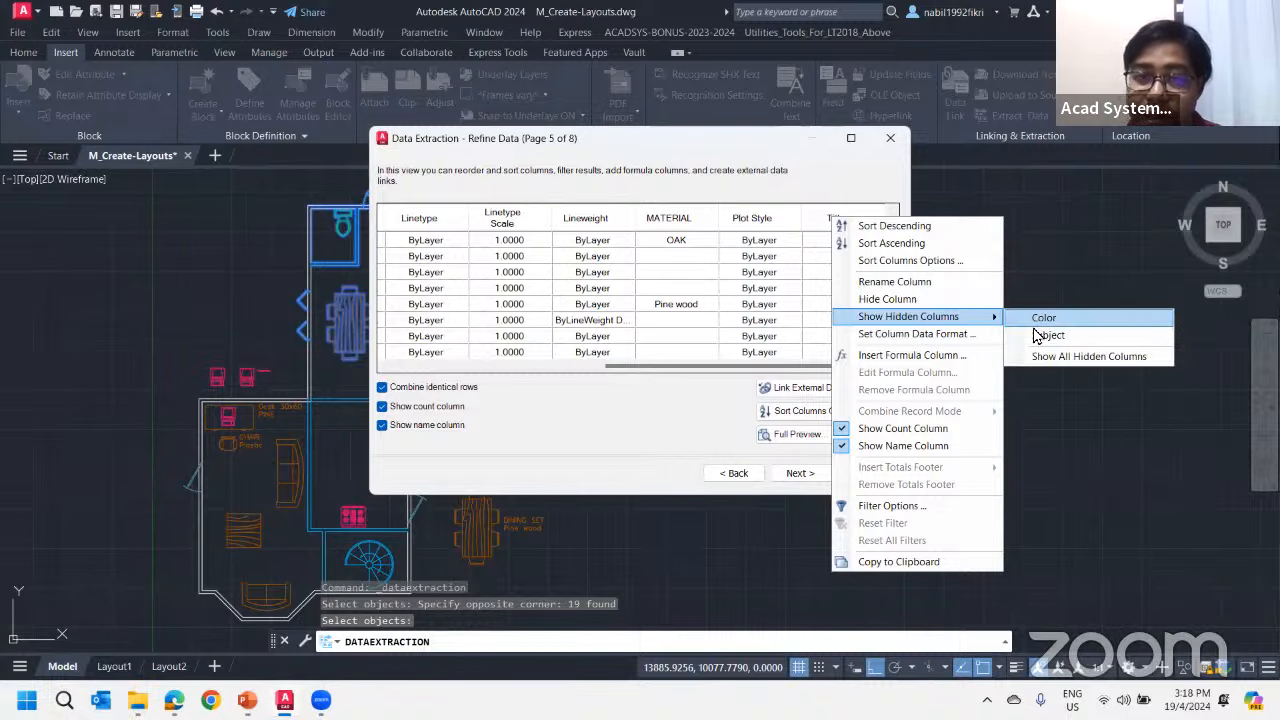
{"action": "left_click", "coordinate": [1034, 328]}
{"action": "left_click_drag", "start_coordinate": [666, 365], "coordinate": [508, 391]}
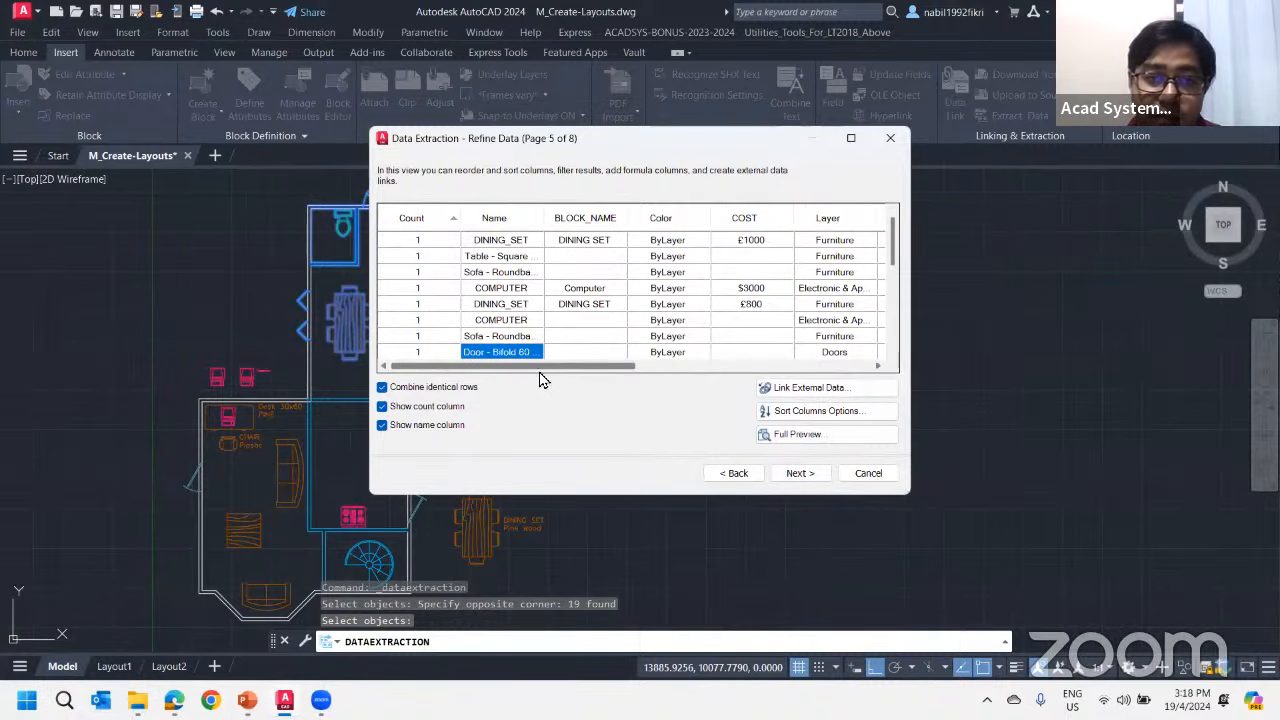
{"action": "right_click", "coordinate": [680, 216]}
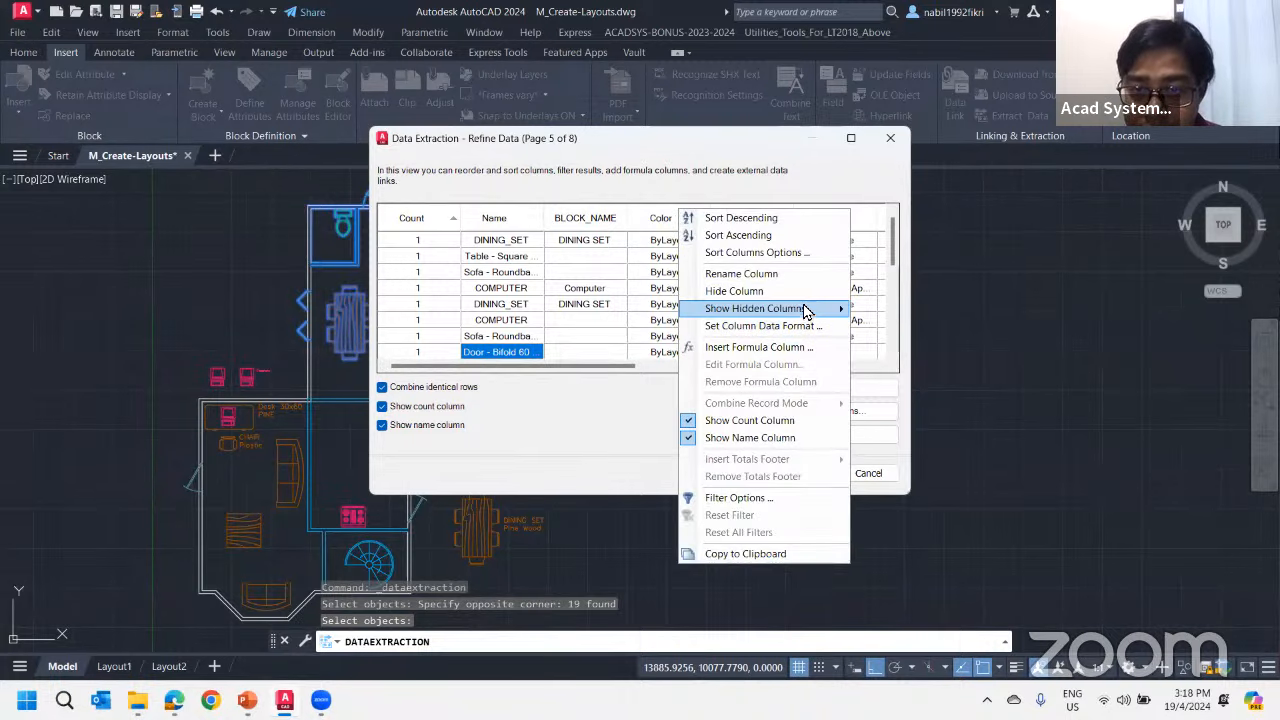
{"action": "key", "text": "Escape"}
Hide the Title column in the refined data table
{"action": "left_click_drag", "start_coordinate": [620, 367], "coordinate": [870, 378]}
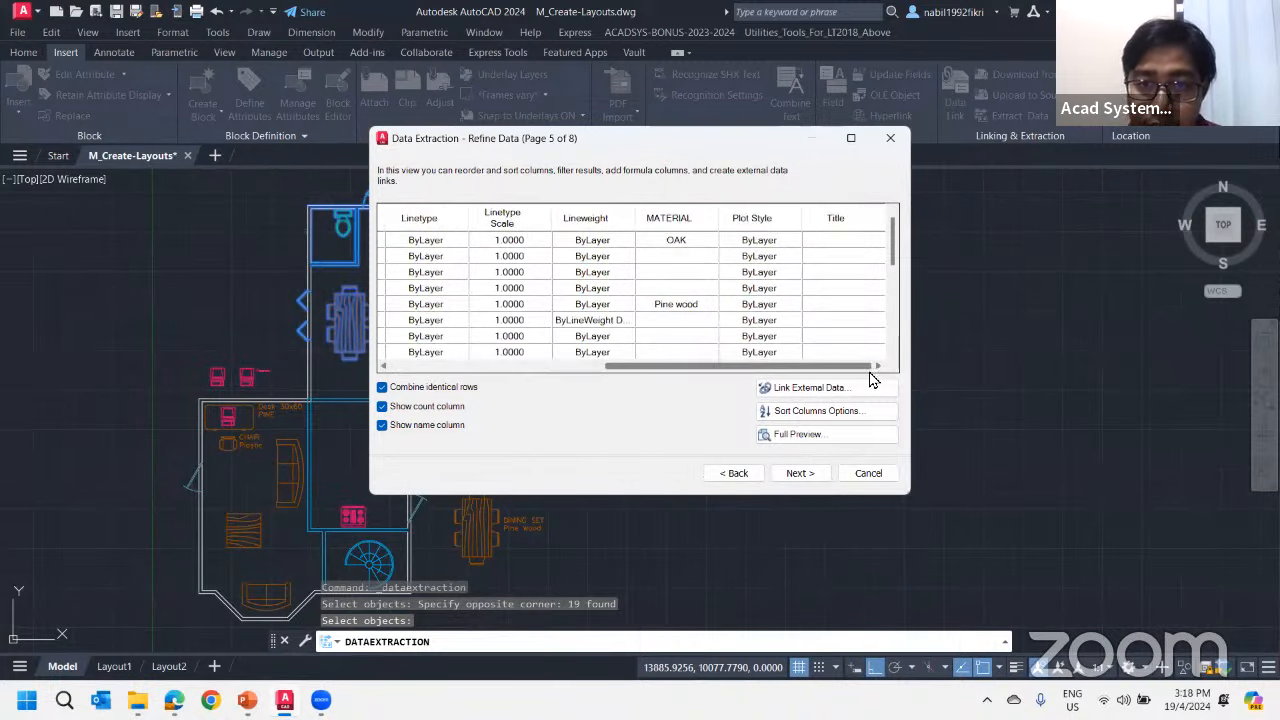
{"action": "right_click", "coordinate": [840, 218]}
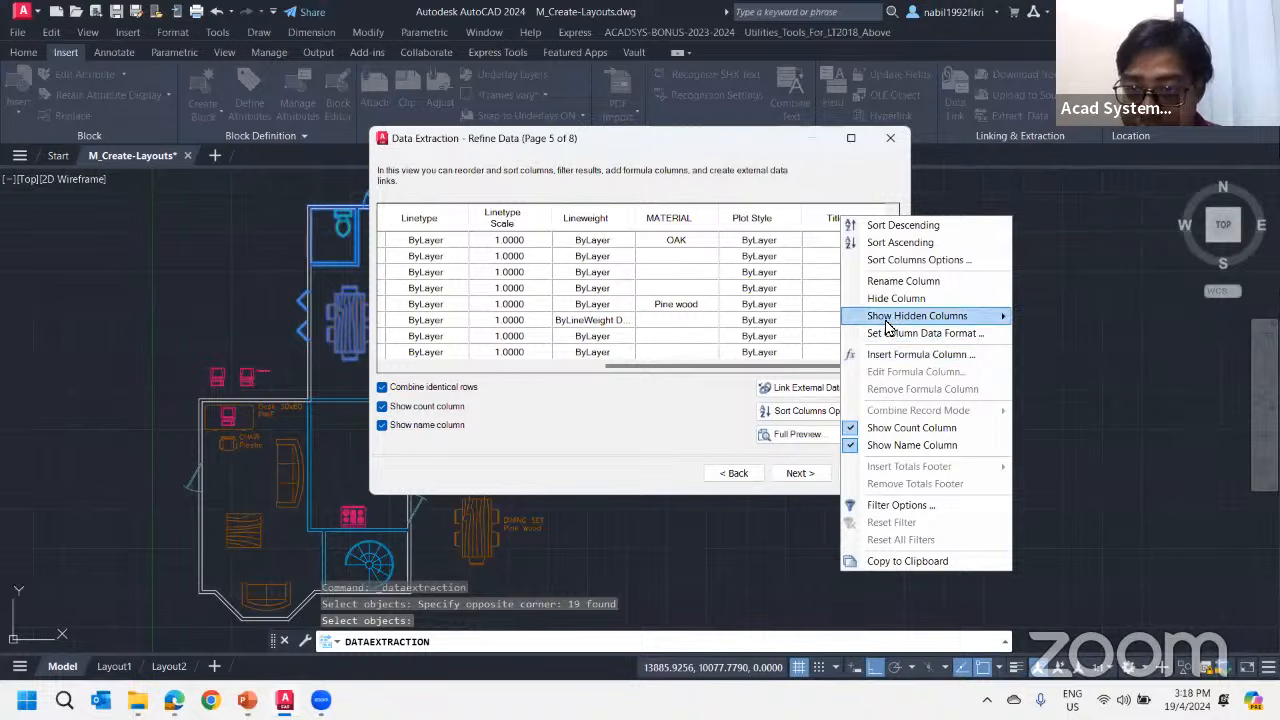
{"action": "left_click", "coordinate": [896, 298]}
{"action": "left_click_drag", "start_coordinate": [829, 367], "coordinate": [520, 378]}
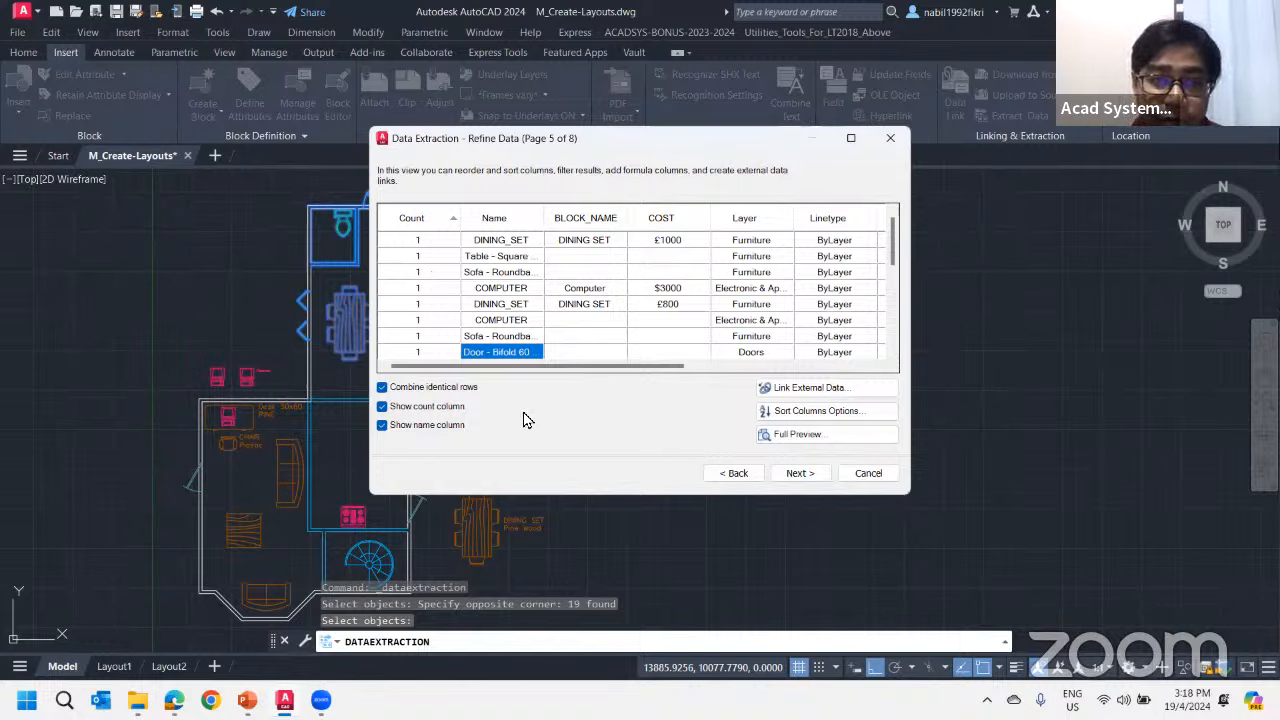
Turn off combining of identical rows so each block instance is listed separately
{"action": "scroll", "coordinate": [600, 330], "scroll_direction": "down", "scroll_amount": 5}
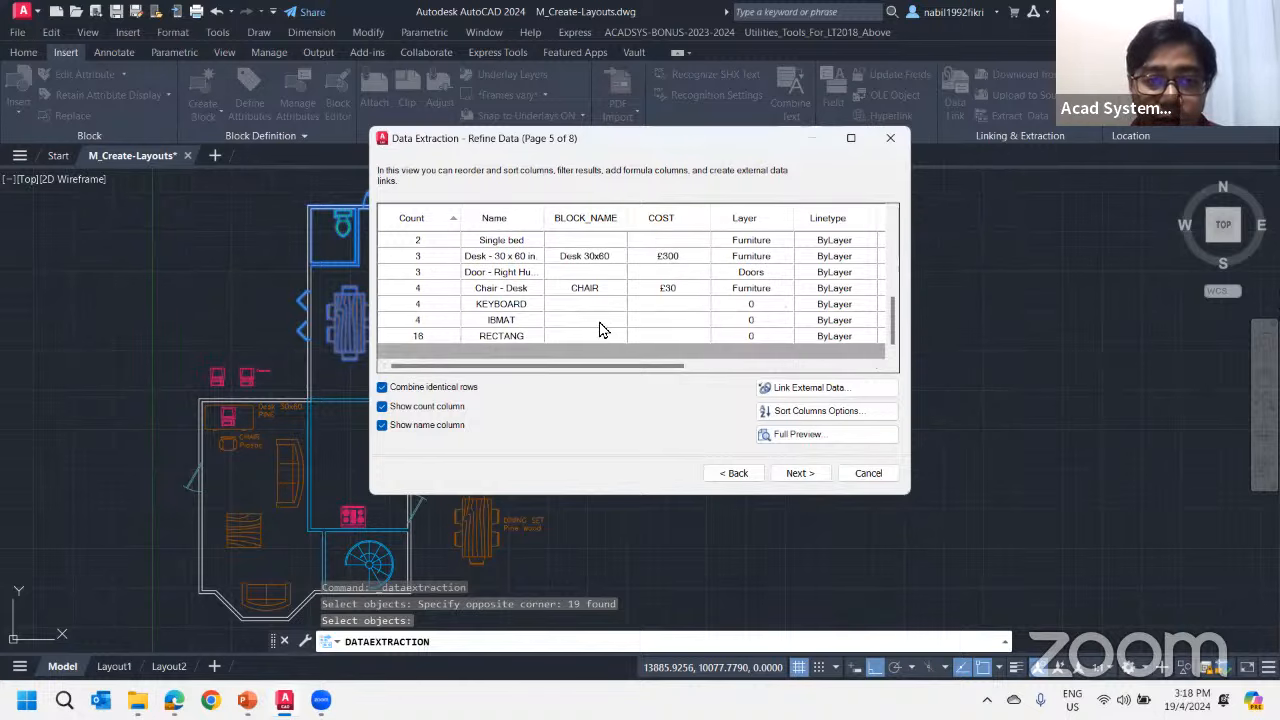
{"action": "scroll", "coordinate": [450, 320], "scroll_direction": "up", "scroll_amount": 1}
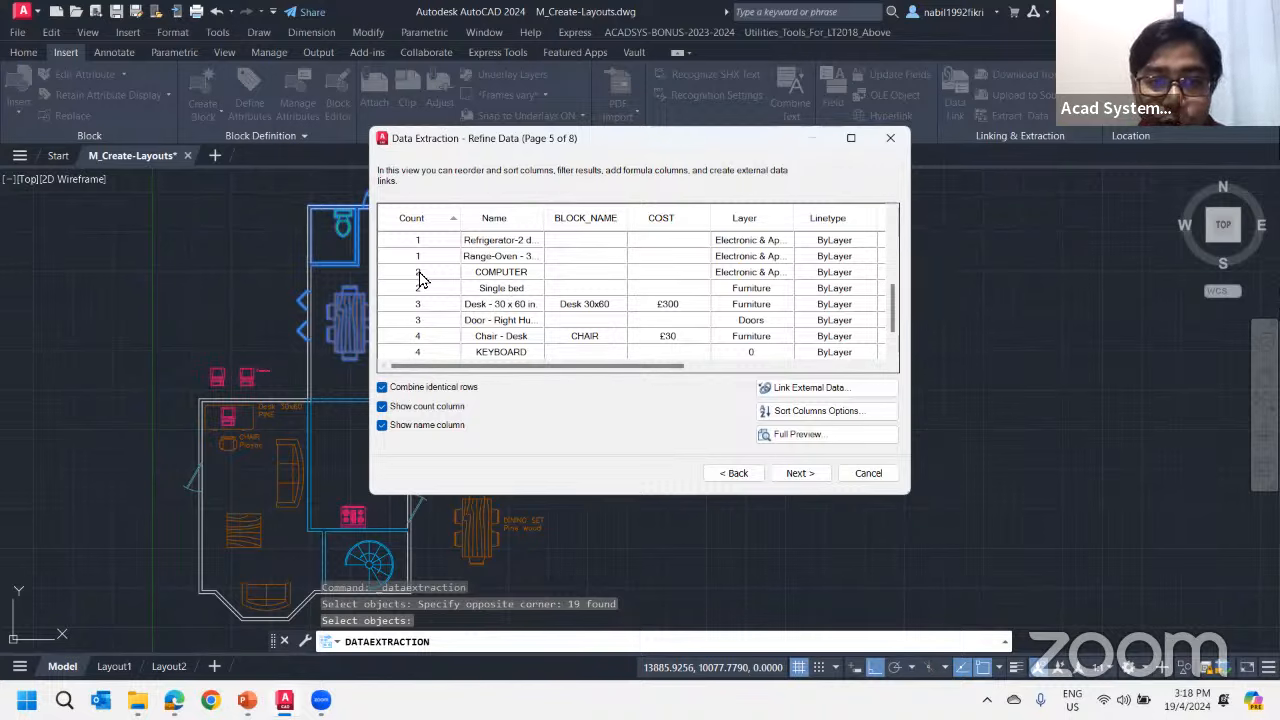
{"action": "left_click", "coordinate": [381, 387]}
{"action": "left_click", "coordinate": [418, 336]}
{"action": "scroll", "coordinate": [470, 310], "scroll_direction": "down", "scroll_amount": 10}
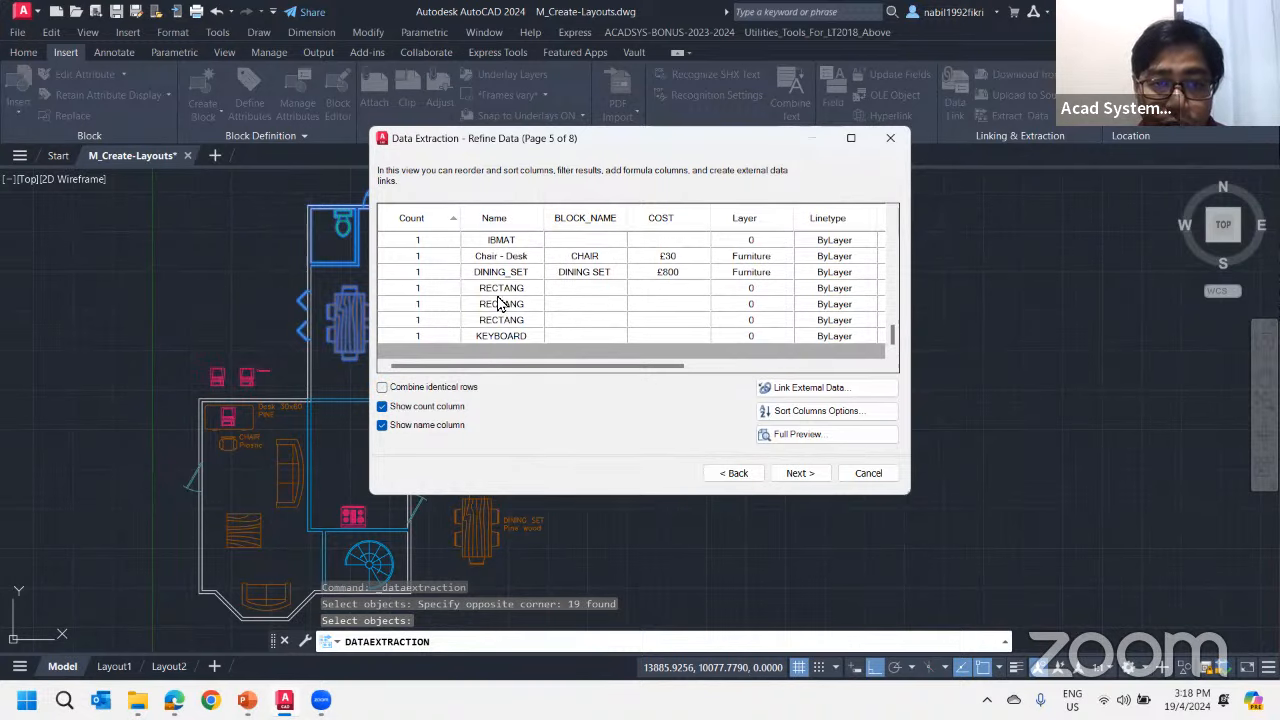
Examine the separate Computer and Chair - Desk rows, and turn combining of identical rows back on
{"action": "scroll", "coordinate": [498, 304], "scroll_direction": "up", "scroll_amount": 2}
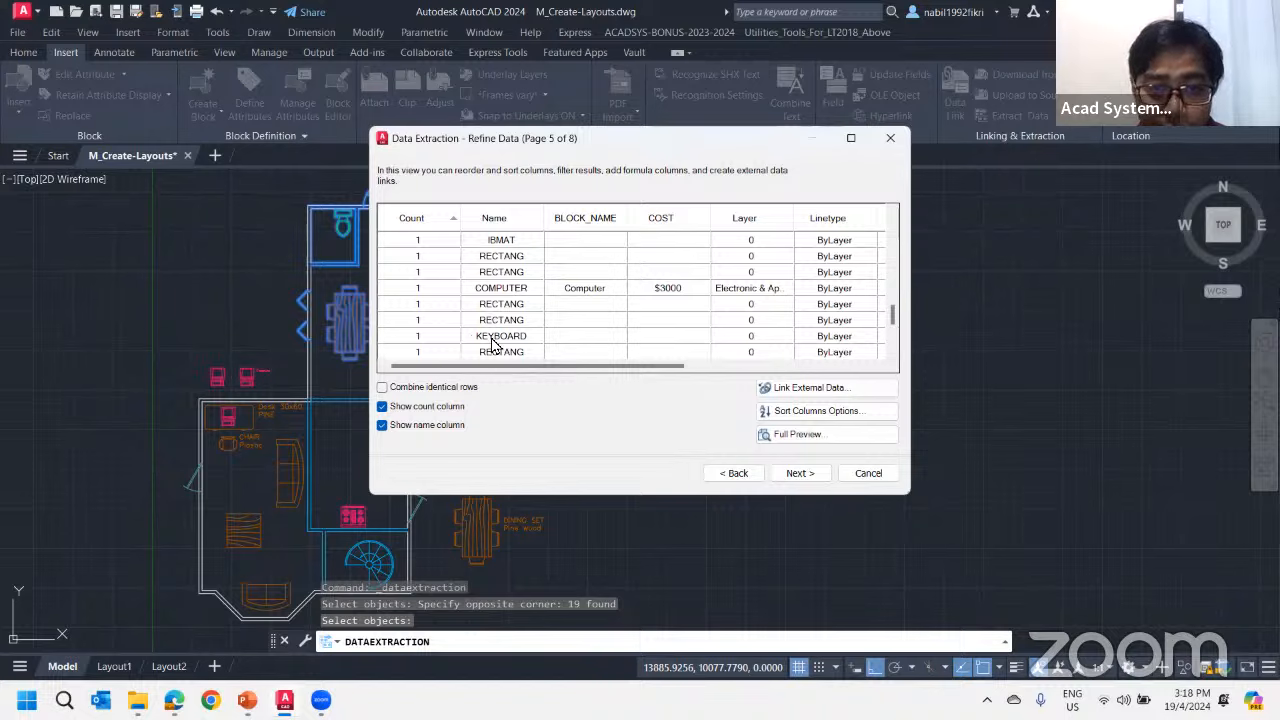
{"action": "left_click", "coordinate": [478, 289]}
{"action": "scroll", "coordinate": [490, 300], "scroll_direction": "up", "scroll_amount": 3}
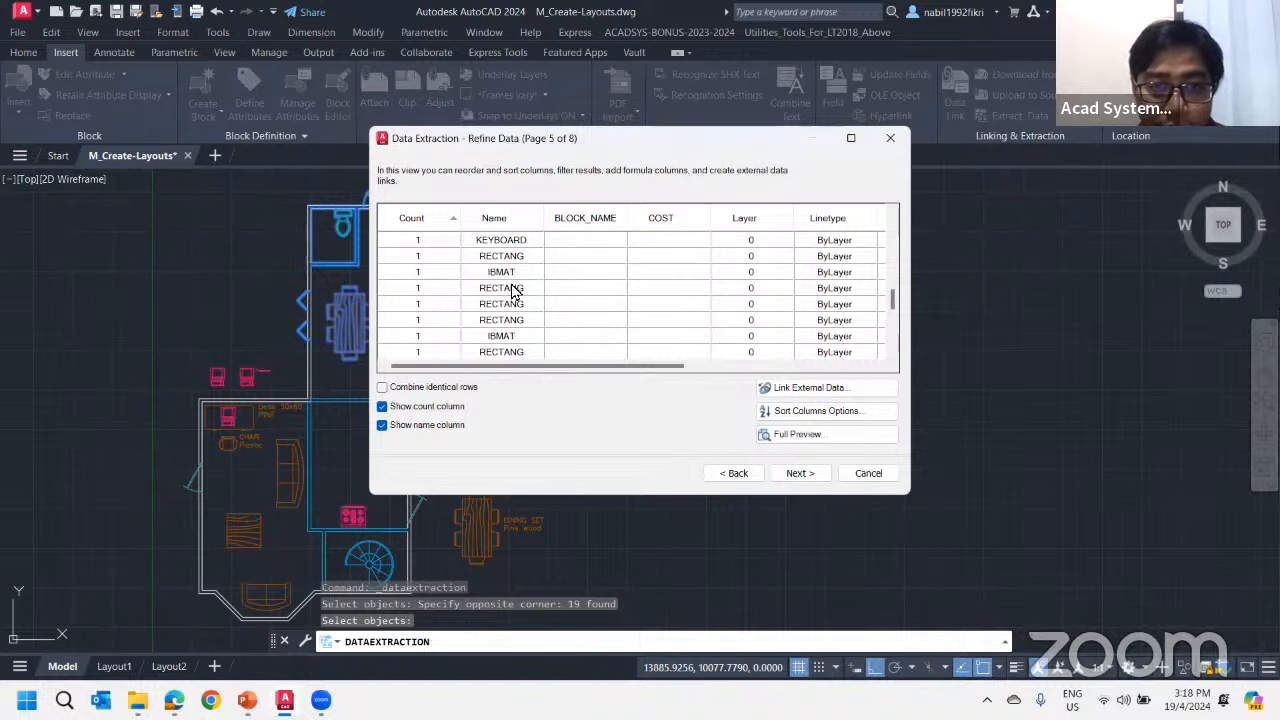
{"action": "left_click", "coordinate": [500, 288]}
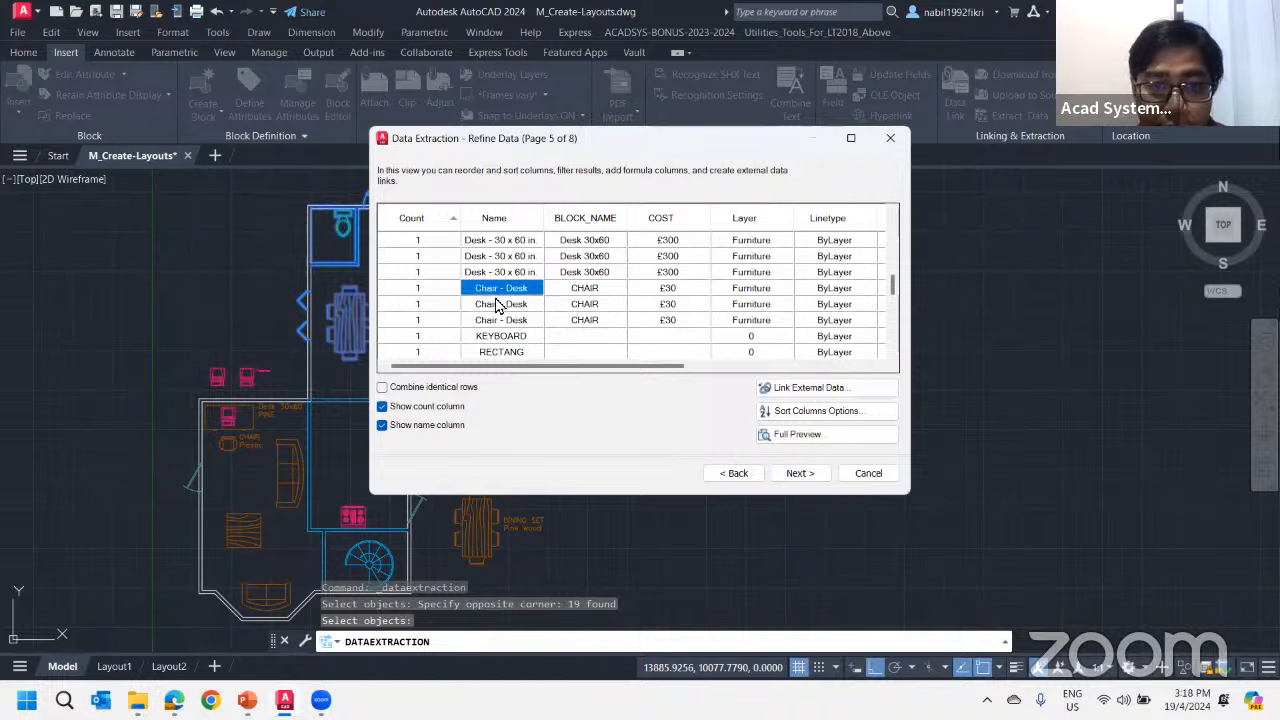
{"action": "left_click", "coordinate": [500, 320]}
{"action": "left_click", "coordinate": [497, 290]}
{"action": "left_click", "coordinate": [477, 304]}
{"action": "left_click", "coordinate": [470, 318]}
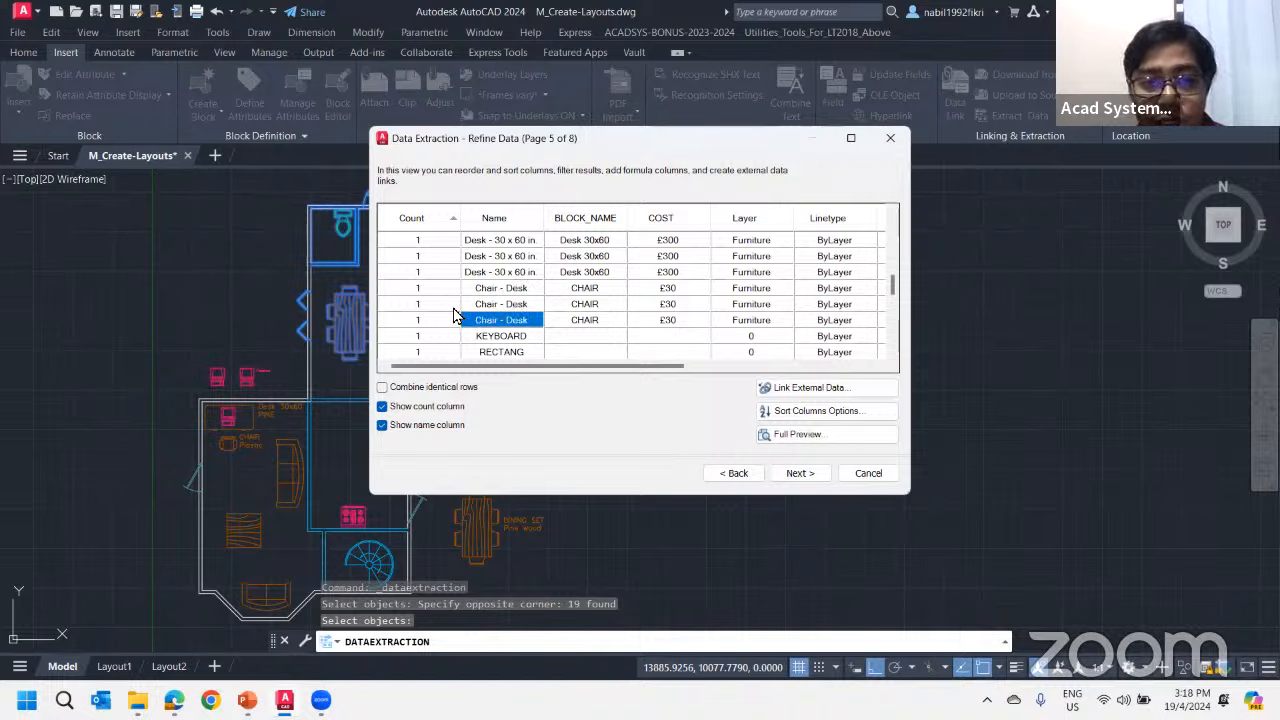
{"action": "left_click", "coordinate": [431, 289]}
{"action": "left_click", "coordinate": [425, 305]}
{"action": "left_click", "coordinate": [425, 337]}
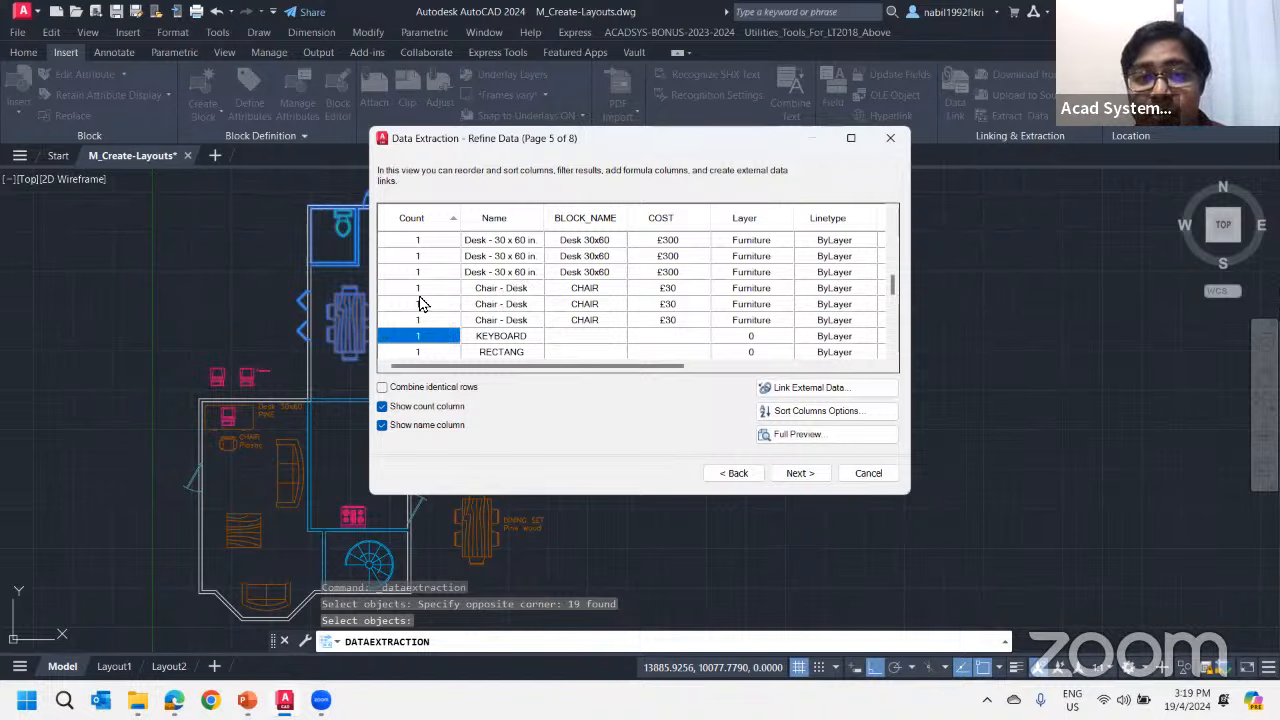
{"action": "left_click", "coordinate": [430, 319]}
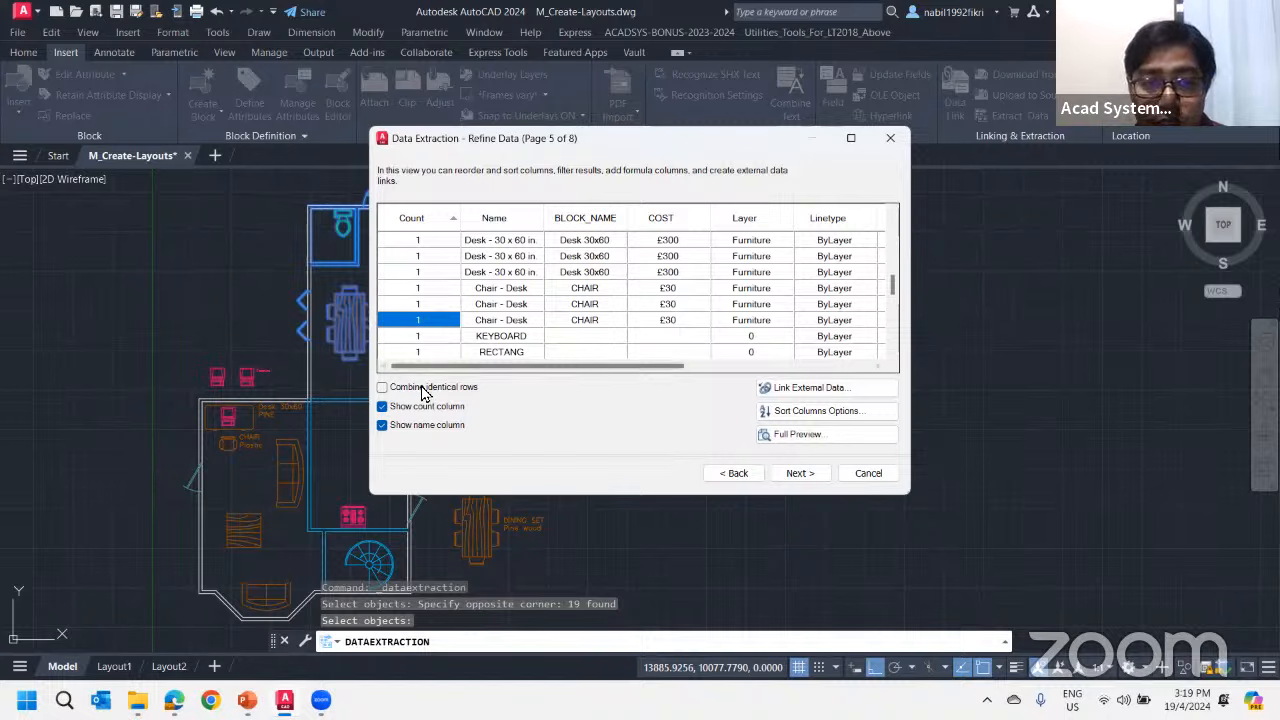
{"action": "left_click", "coordinate": [382, 387]}
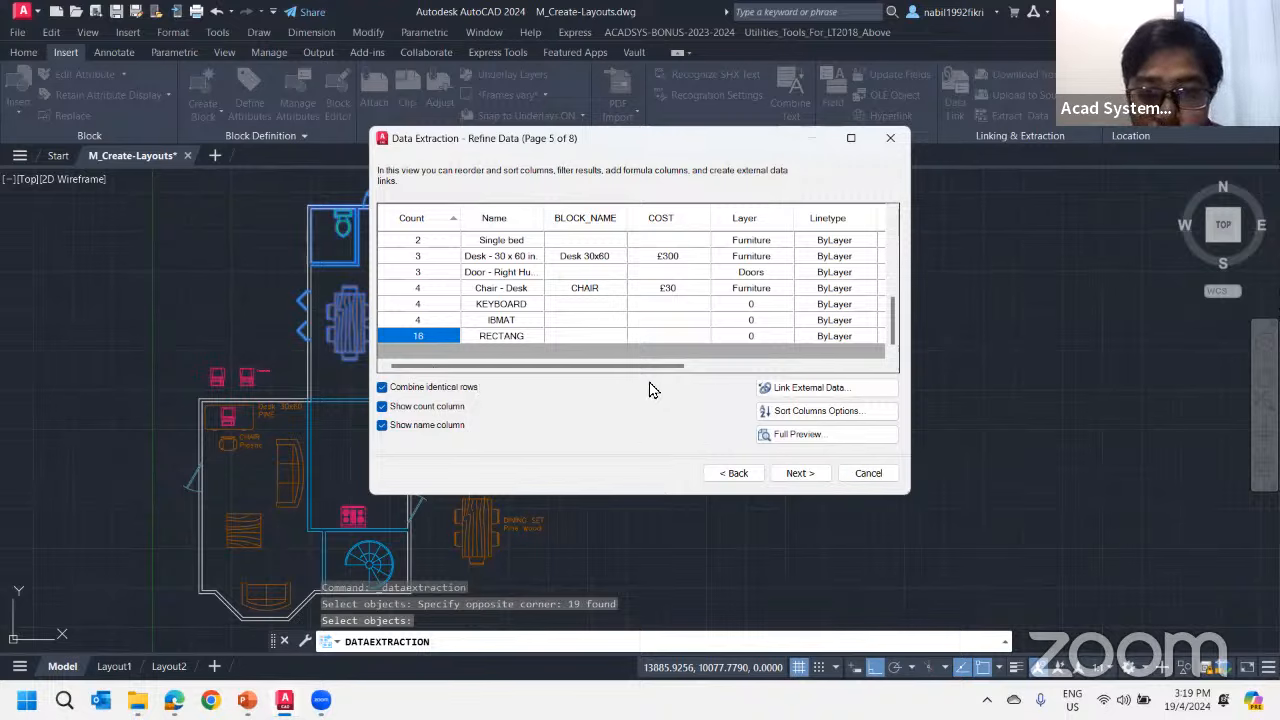
Go back to review the selected properties and return to the refined data table
{"action": "left_click", "coordinate": [735, 475]}
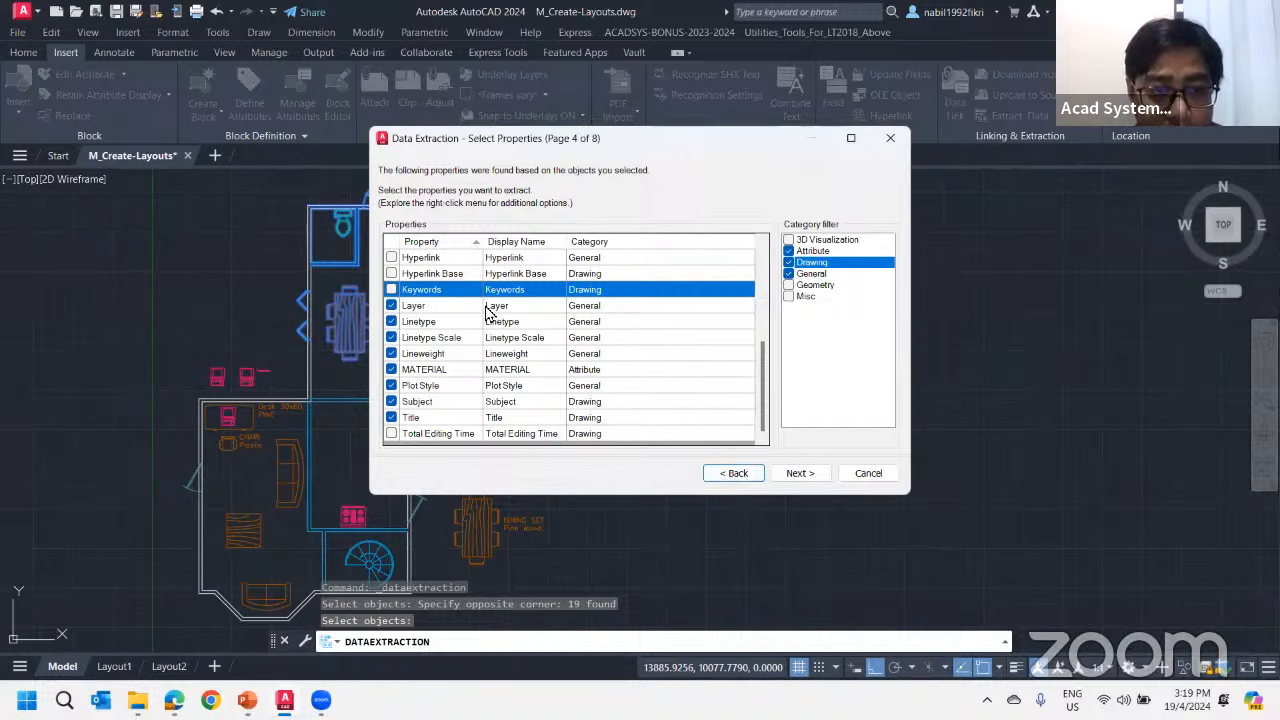
{"action": "scroll", "coordinate": [487, 312], "scroll_direction": "up", "scroll_amount": 5}
{"action": "scroll", "coordinate": [428, 283], "scroll_direction": "down", "scroll_amount": 5}
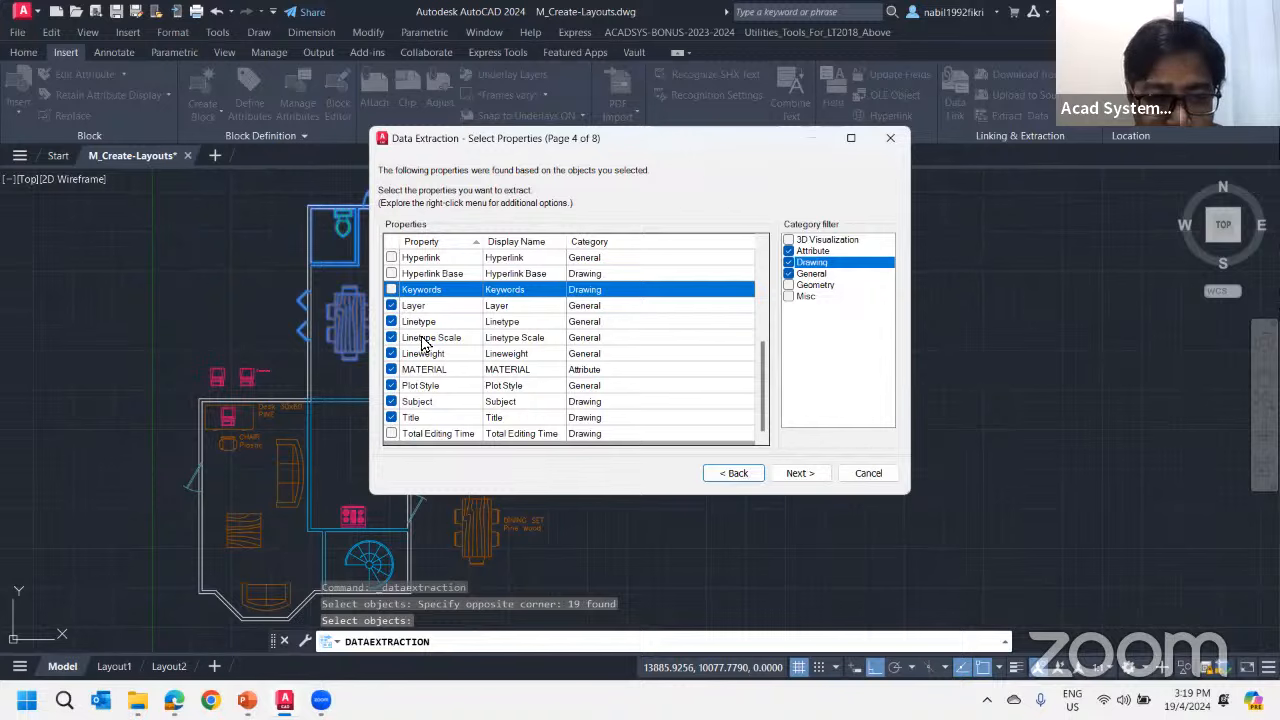
{"action": "left_click", "coordinate": [800, 474]}
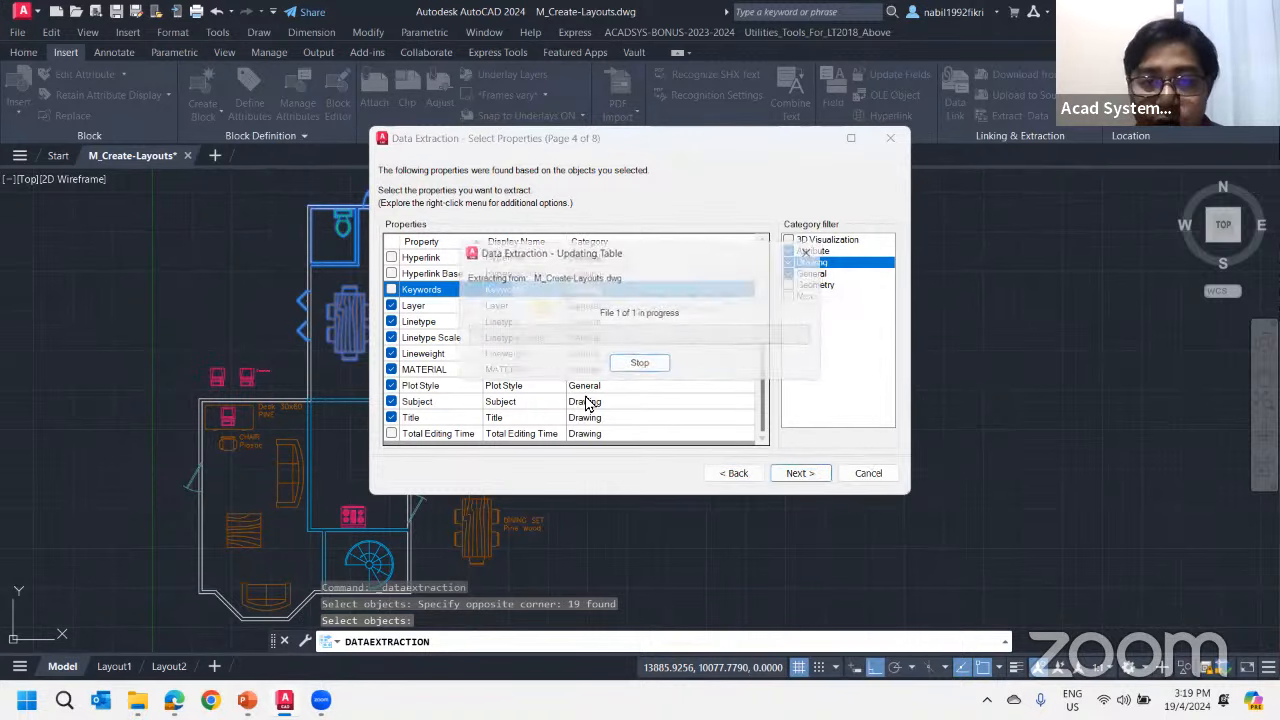
{"action": "left_click", "coordinate": [731, 360]}
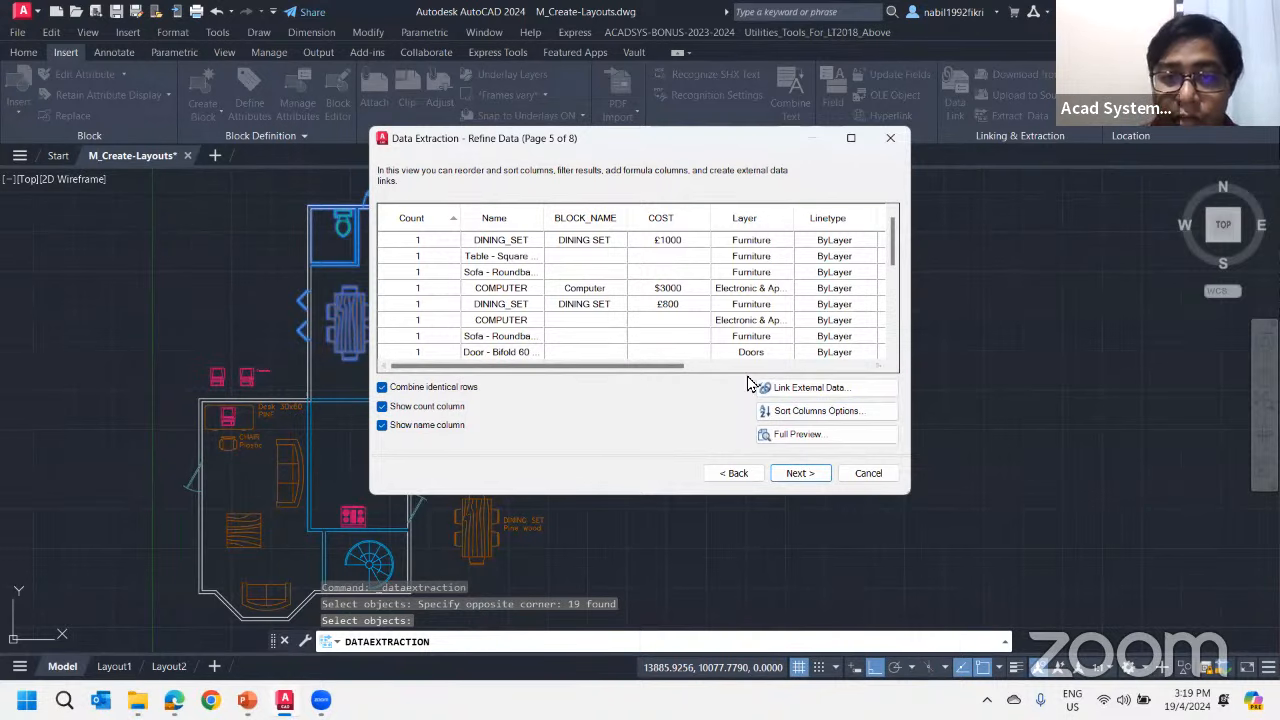
Review all columns in the full preview of the extracted data, close it and continue to the output options page
{"action": "left_click", "coordinate": [801, 438]}
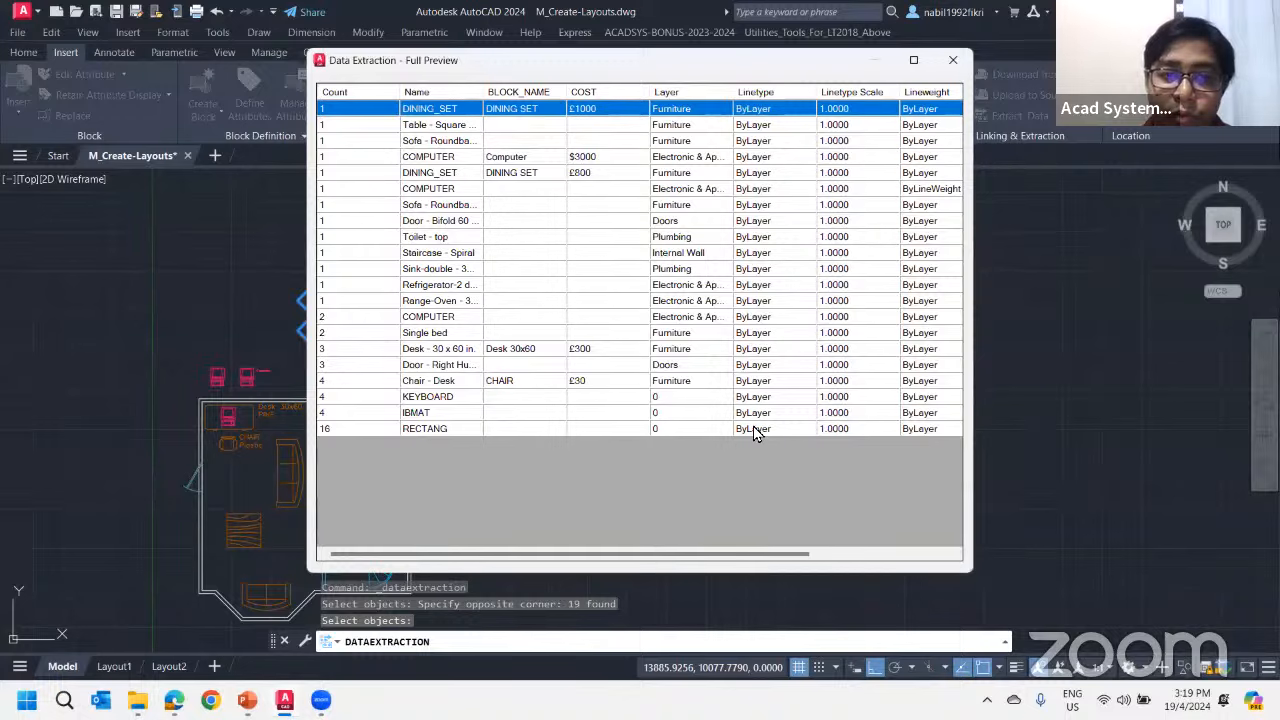
{"action": "mouse_move", "coordinate": [780, 553]}
{"action": "left_mouse_down"}
{"action": "mouse_move", "coordinate": [926, 550]}
{"action": "mouse_move", "coordinate": [765, 553]}
{"action": "left_mouse_up"}
{"action": "left_click", "coordinate": [948, 554]}
{"action": "left_click", "coordinate": [953, 60]}
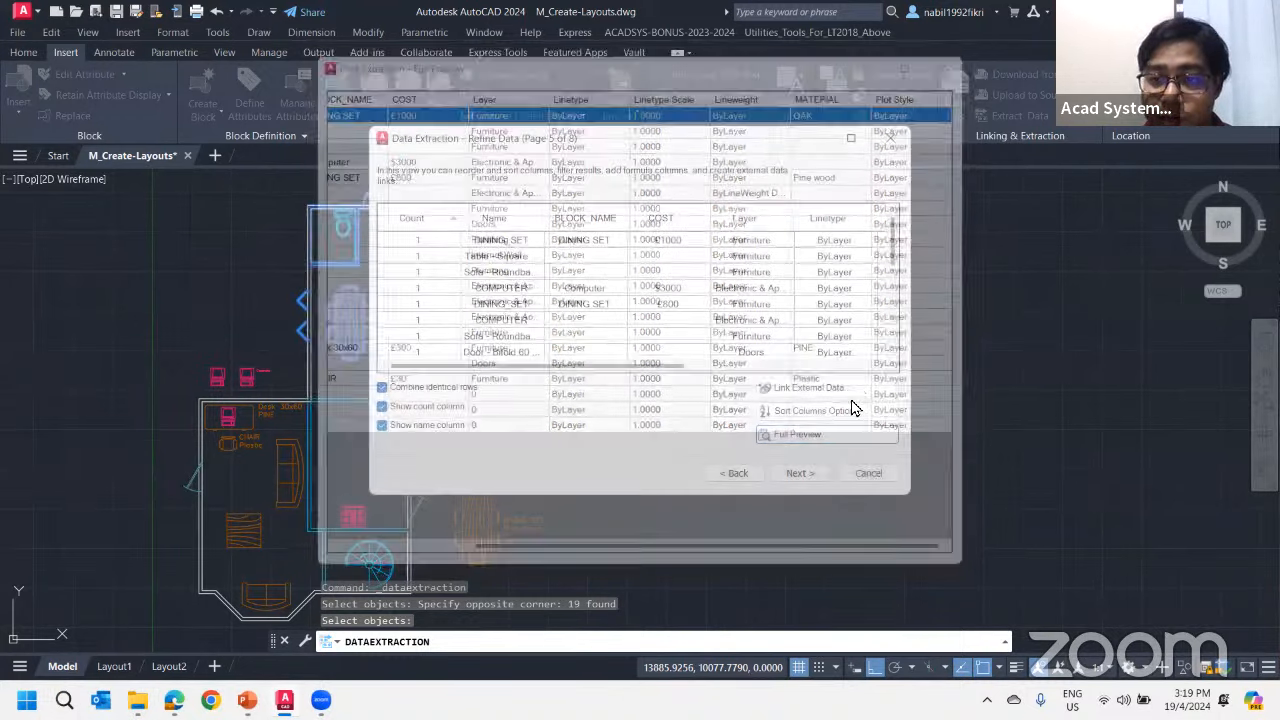
{"action": "left_click", "coordinate": [815, 470]}
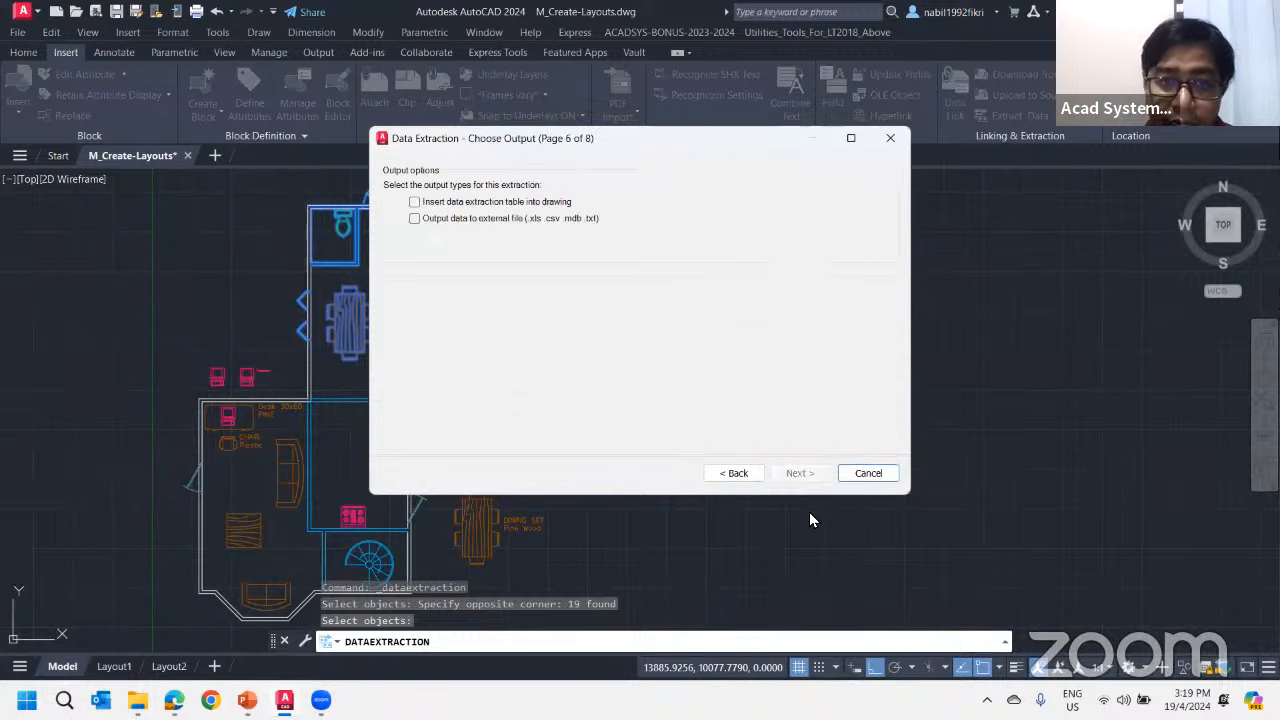
Choose both outputs for the extraction: a data extraction table inserted into the drawing and an external data file
{"action": "left_click", "coordinate": [447, 203]}
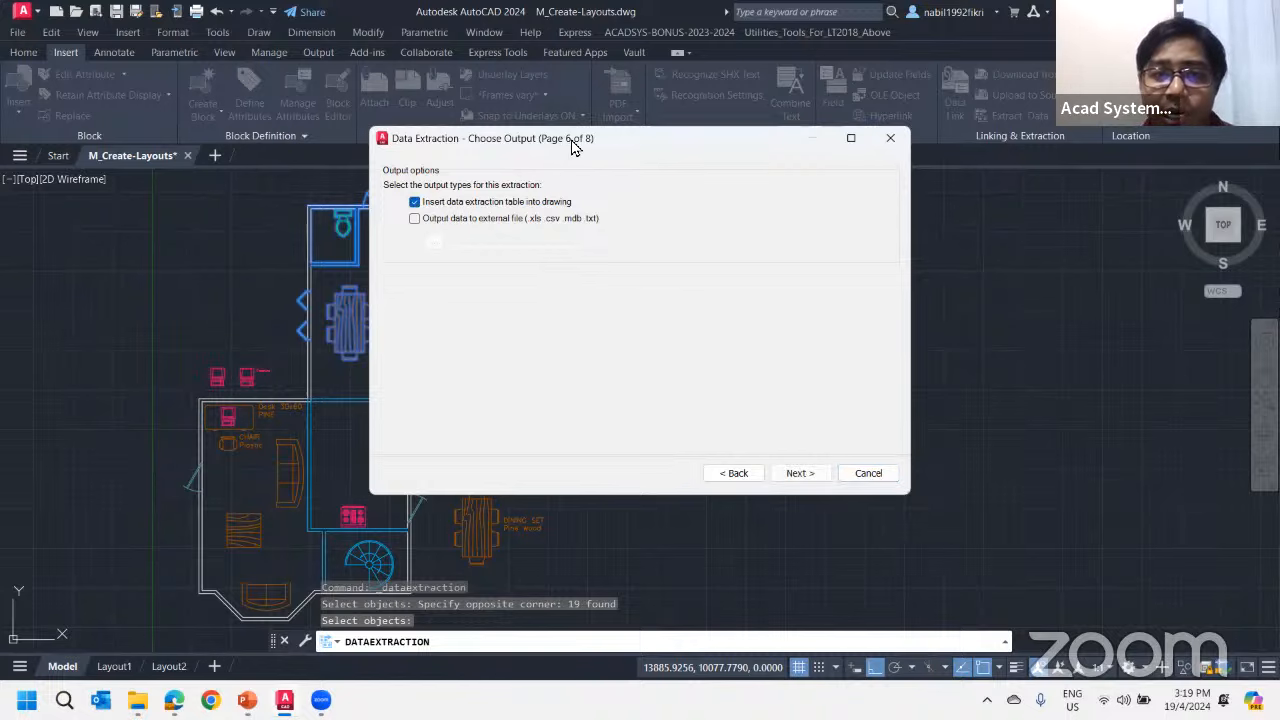
{"action": "left_click_drag", "start_coordinate": [572, 141], "coordinate": [977, 189]}
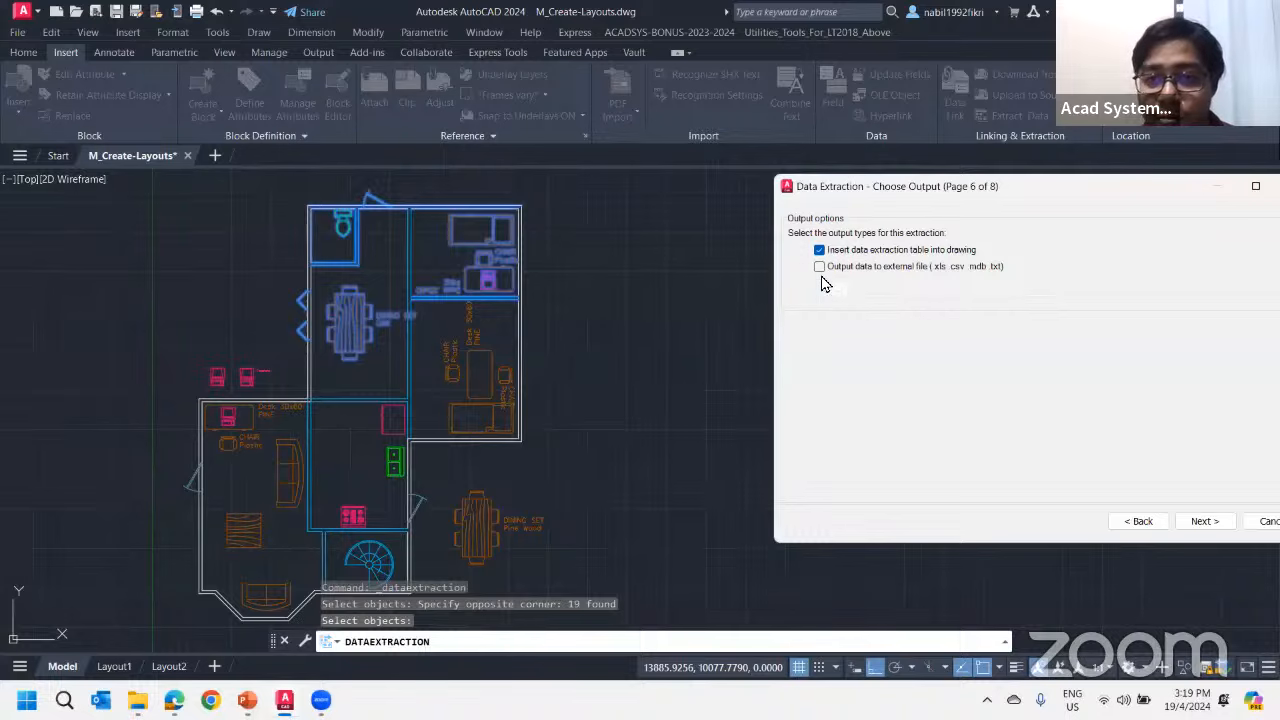
{"action": "left_click_drag", "start_coordinate": [851, 186], "coordinate": [646, 148]}
{"action": "left_click", "coordinate": [620, 230]}
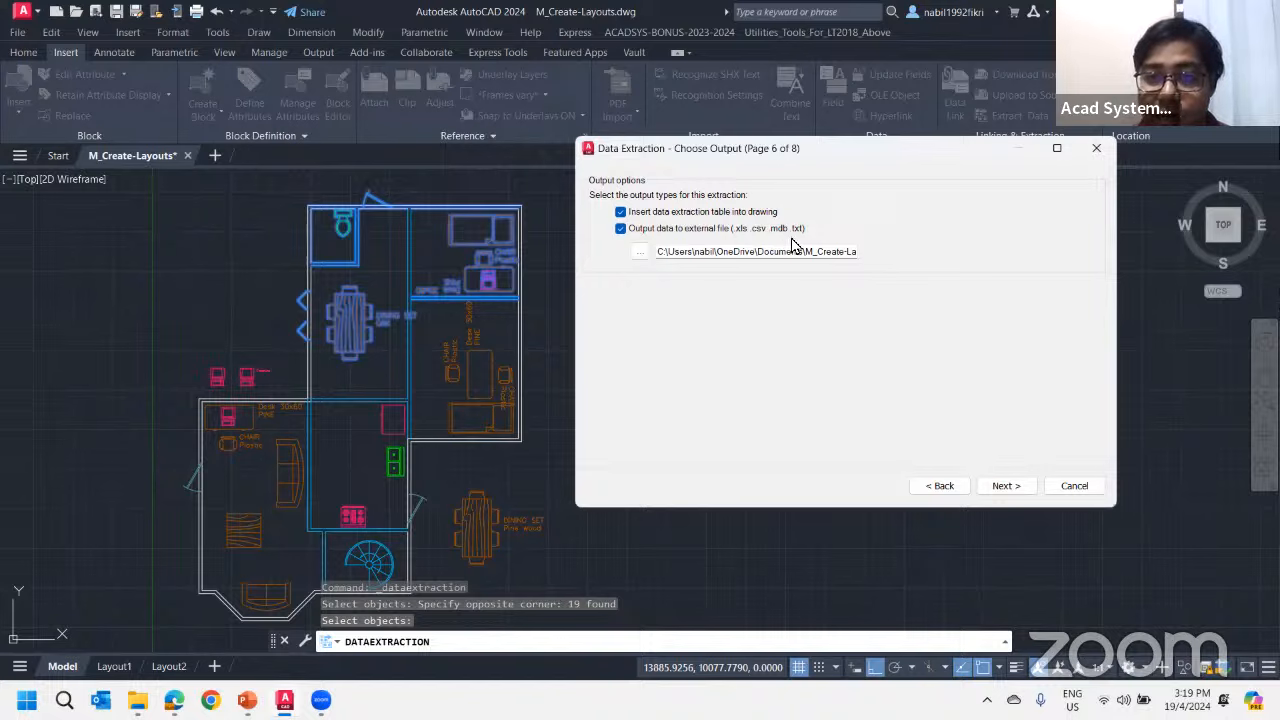
Set the external file's location to the AutoCAD extract information folder on the Desktop, keeping the .xls file type
{"action": "left_click", "coordinate": [640, 253]}
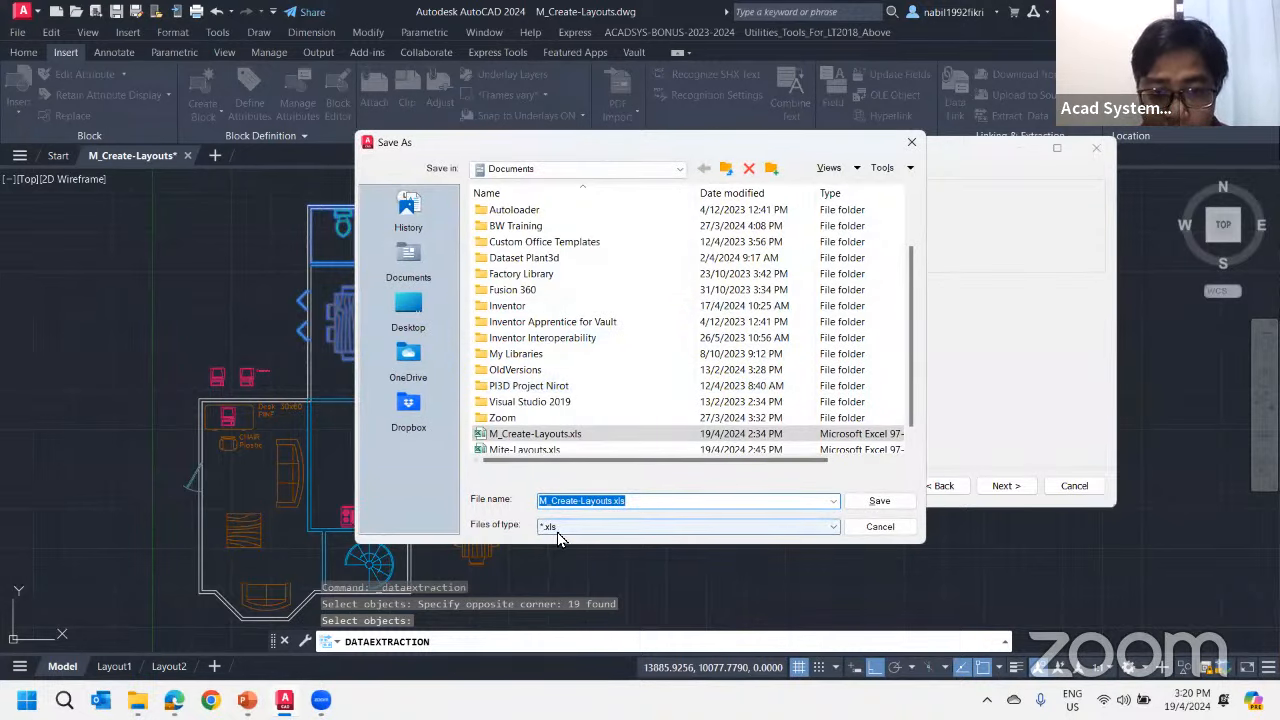
{"action": "left_click", "coordinate": [557, 533]}
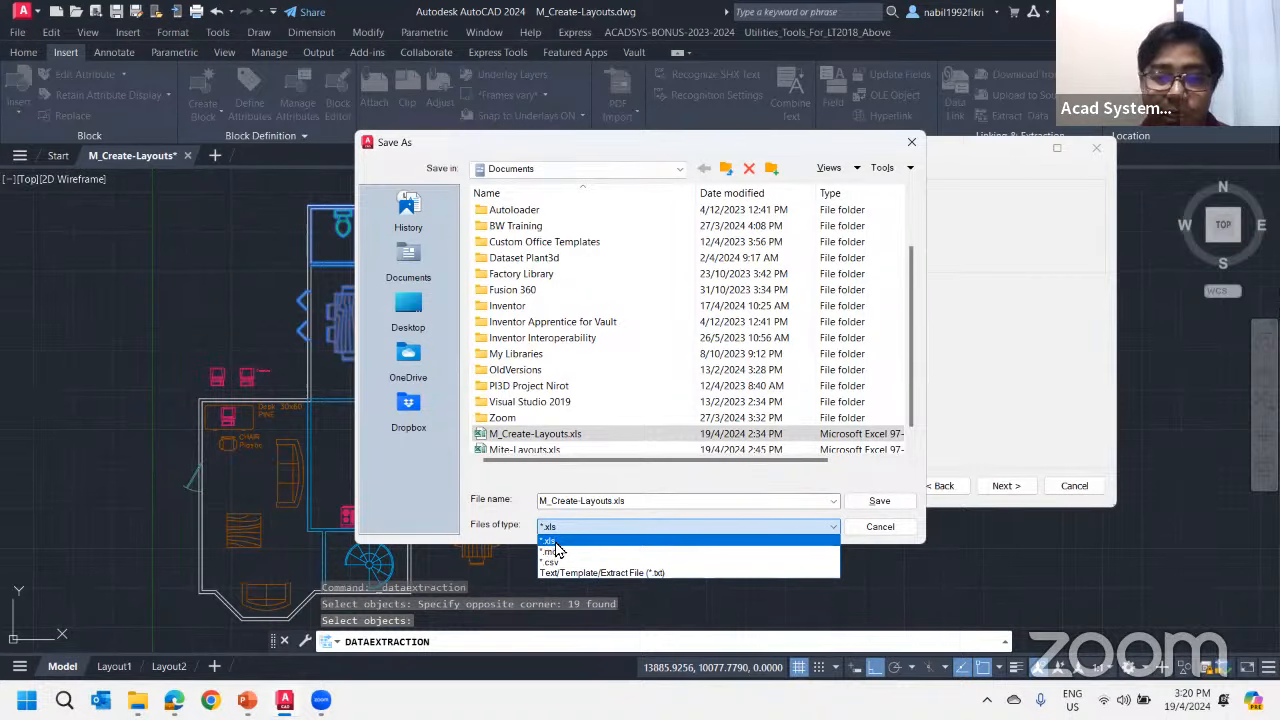
{"action": "left_click", "coordinate": [497, 490]}
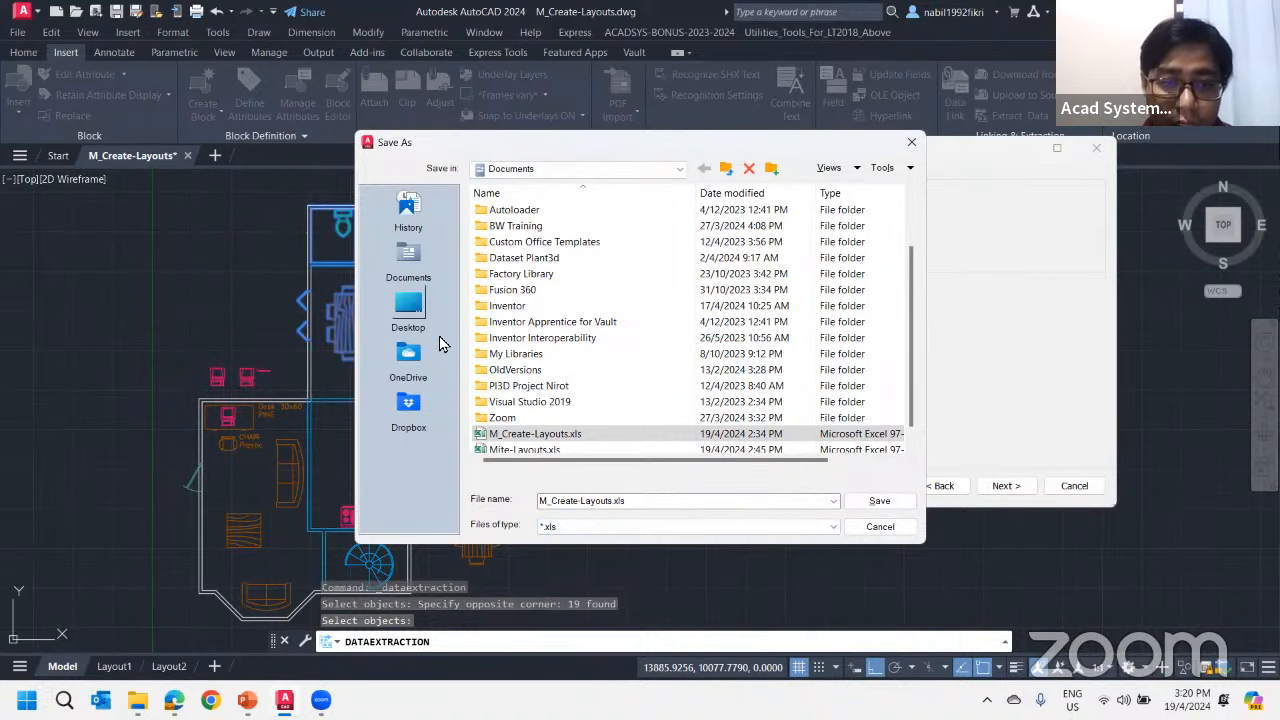
{"action": "left_click", "coordinate": [408, 315]}
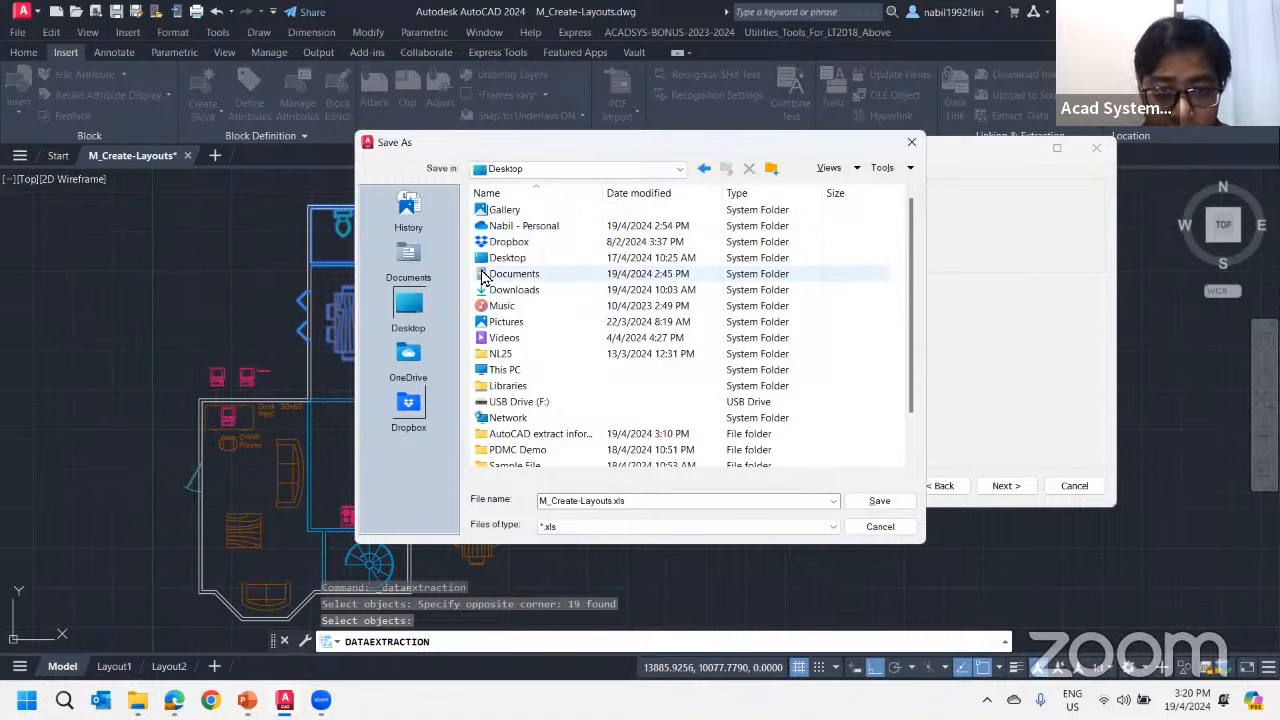
{"action": "scroll", "coordinate": [525, 370], "scroll_direction": "down", "scroll_amount": 1}
{"action": "double_click", "coordinate": [538, 387]}
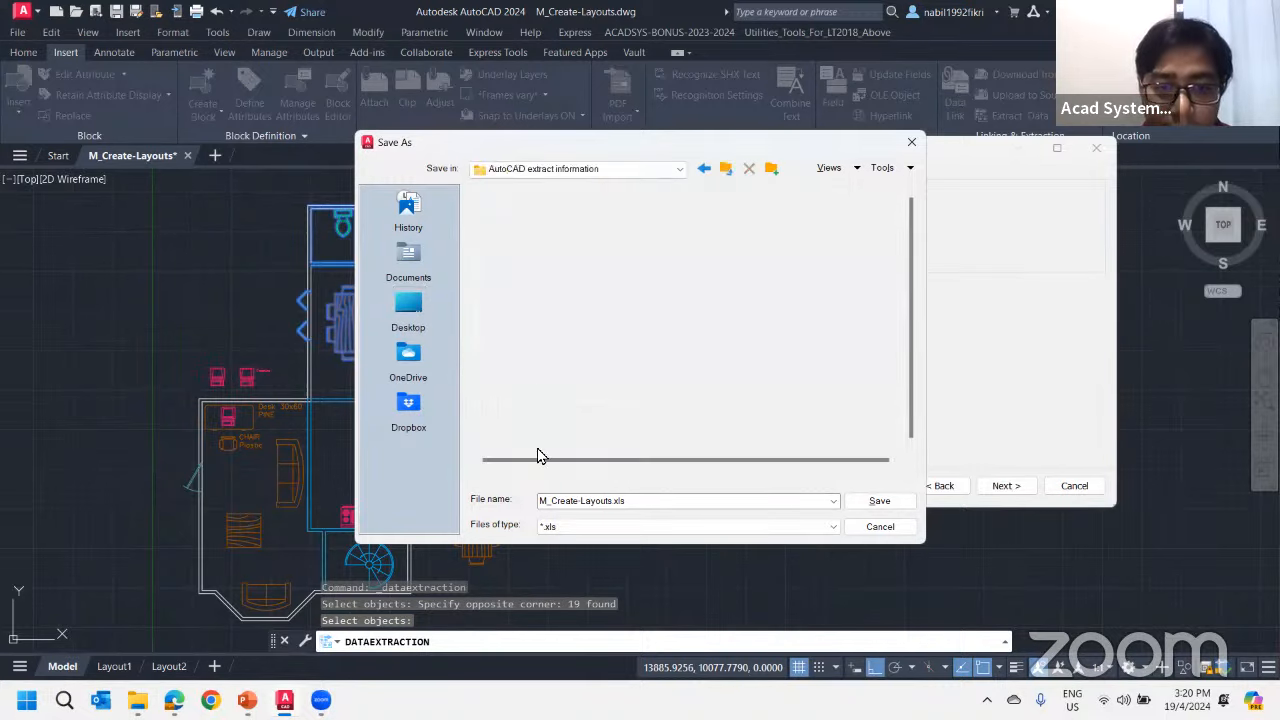
Name the external output file Furniture.xls and save it in the chosen folder
{"action": "left_click", "coordinate": [610, 502]}
{"action": "left_click_drag", "start_coordinate": [612, 502], "coordinate": [490, 508]}
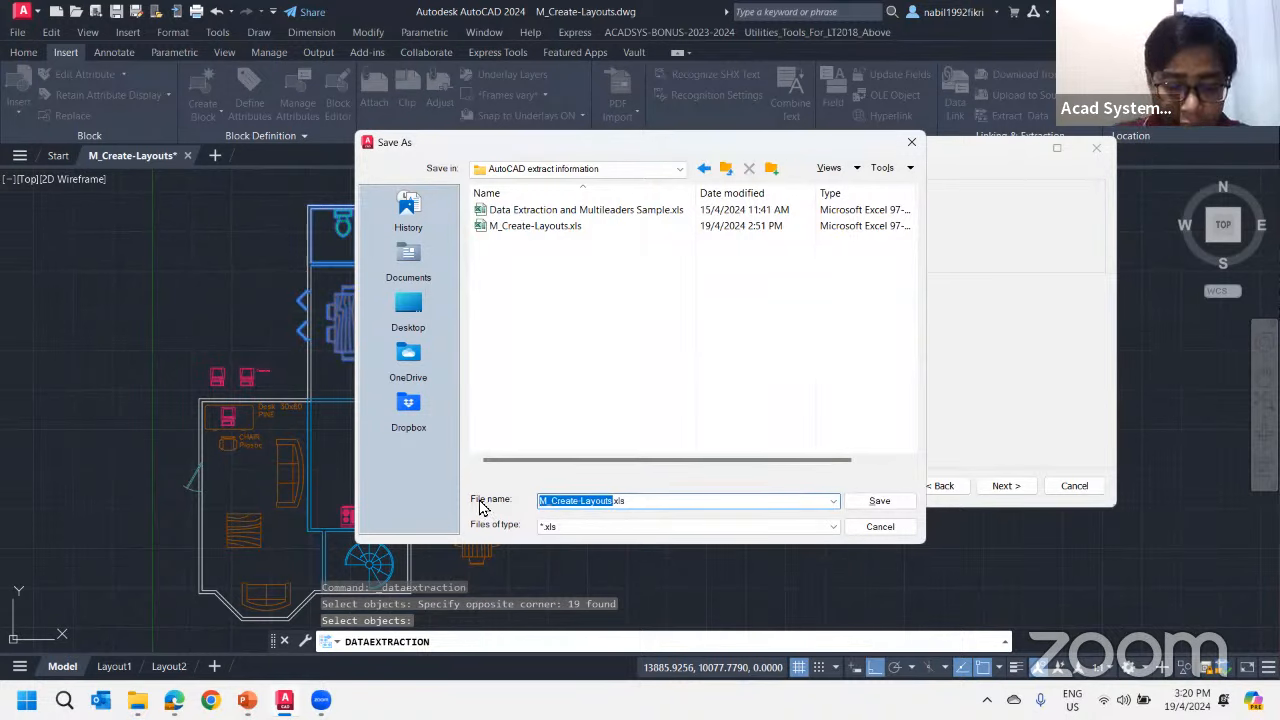
{"action": "key", "text": "BackSpace"}
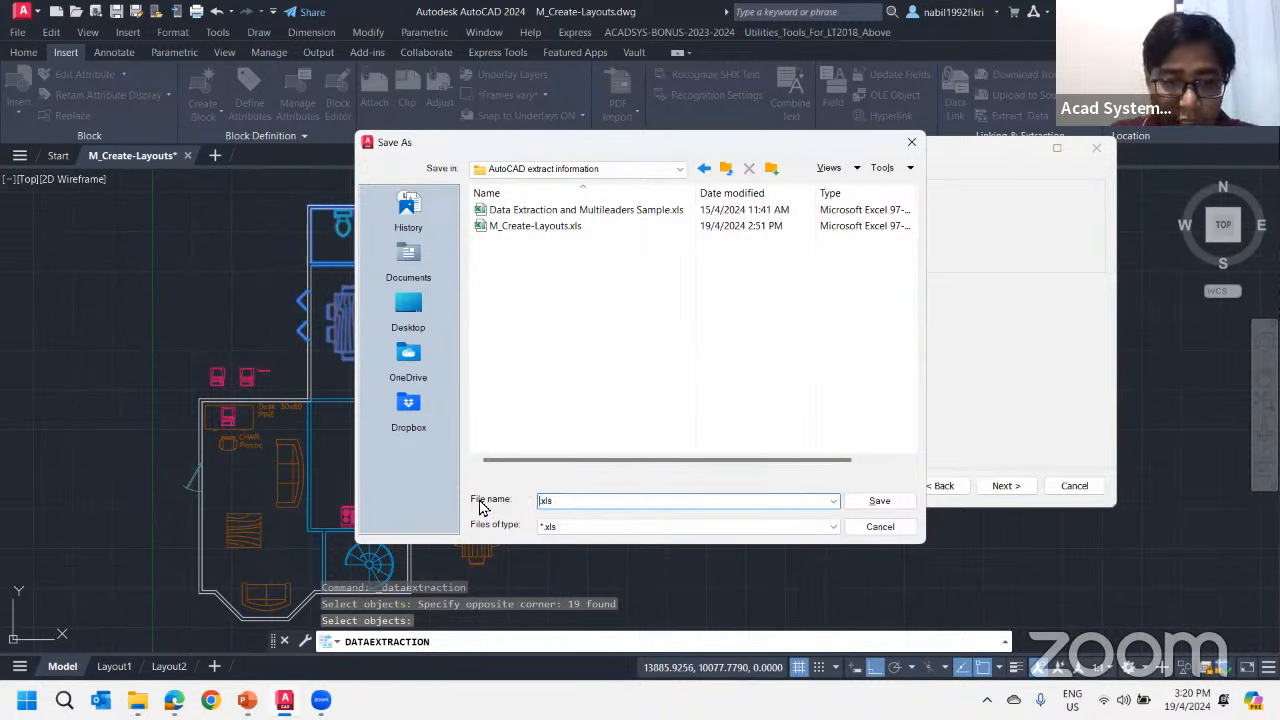
{"action": "type", "text": "Furniture"}
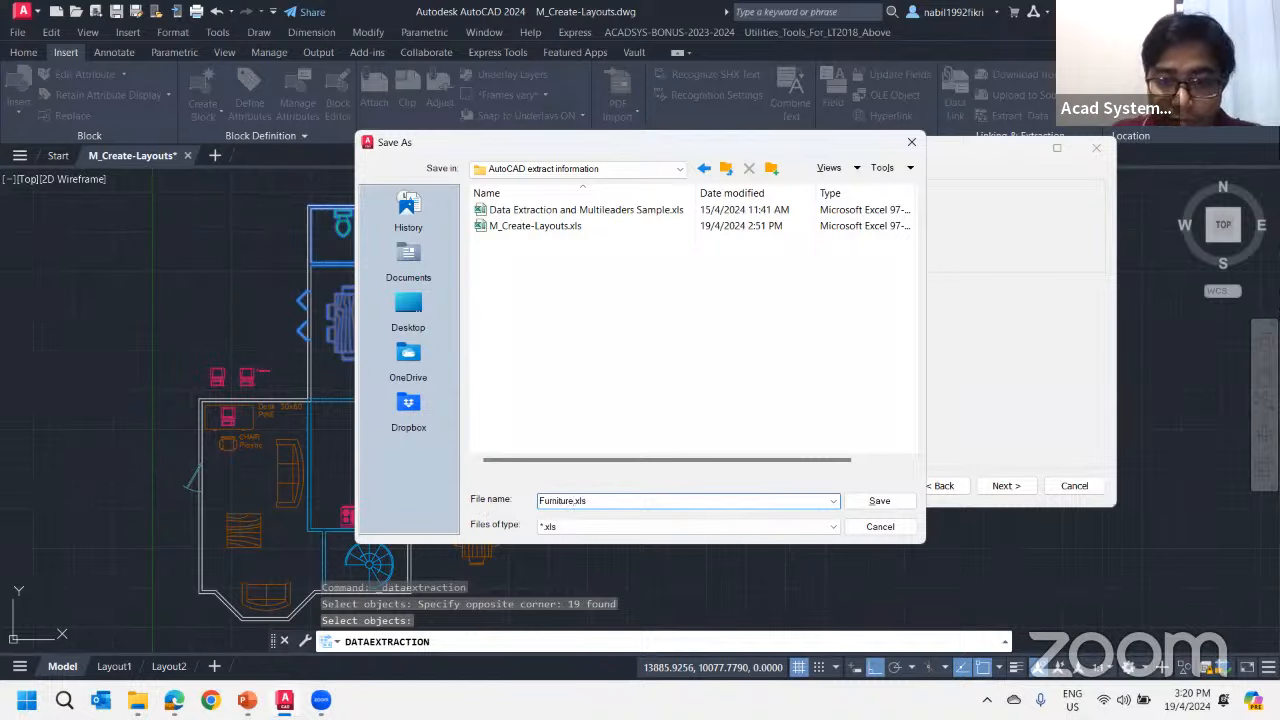
{"action": "left_click", "coordinate": [866, 500]}
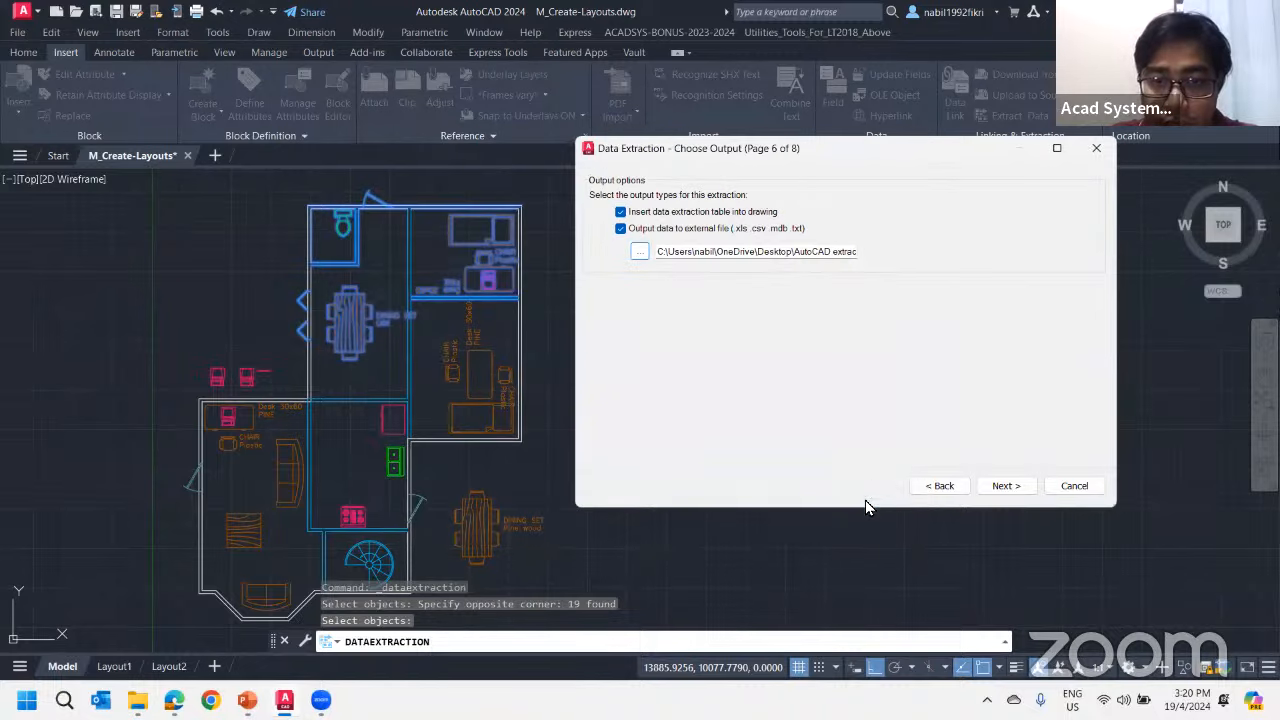
Continue to the table style page and title the table Furniture, keeping the title cell style as Title
{"action": "left_click", "coordinate": [1005, 486]}
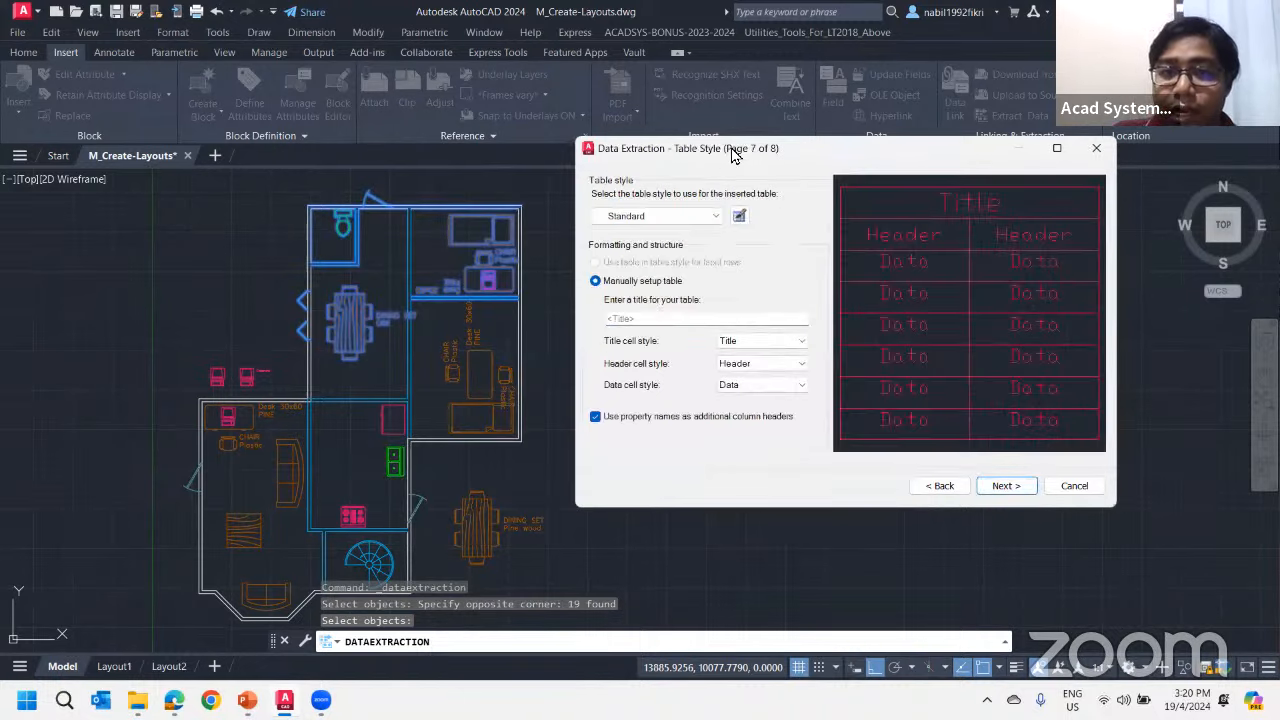
{"action": "left_click_drag", "start_coordinate": [740, 150], "coordinate": [514, 139]}
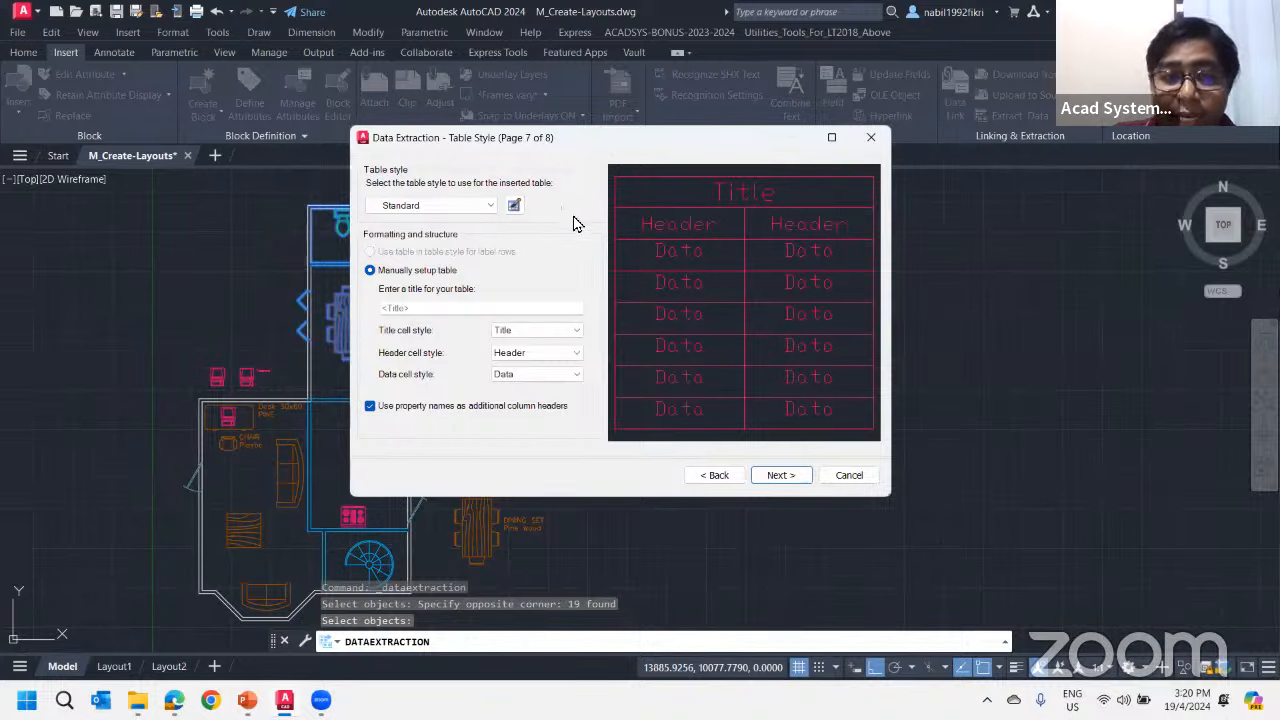
{"action": "left_click", "coordinate": [384, 308]}
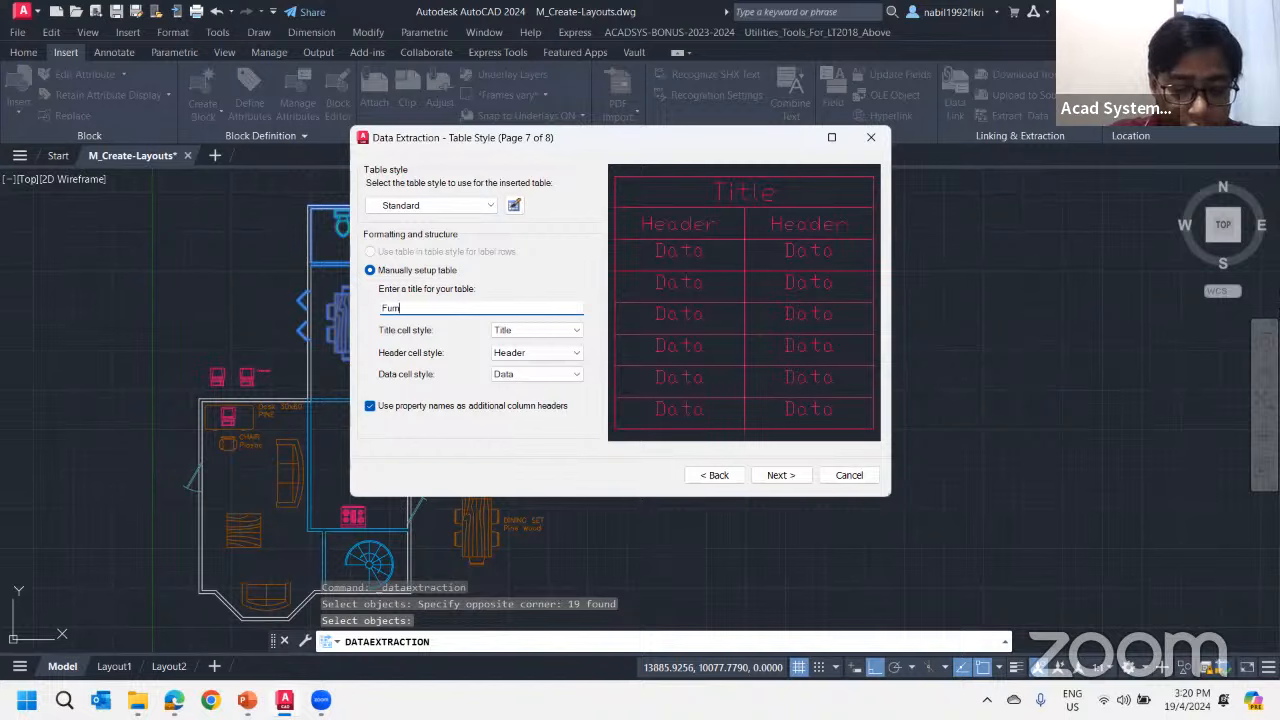
{"action": "left_click", "coordinate": [528, 333]}
{"action": "left_click", "coordinate": [418, 339]}
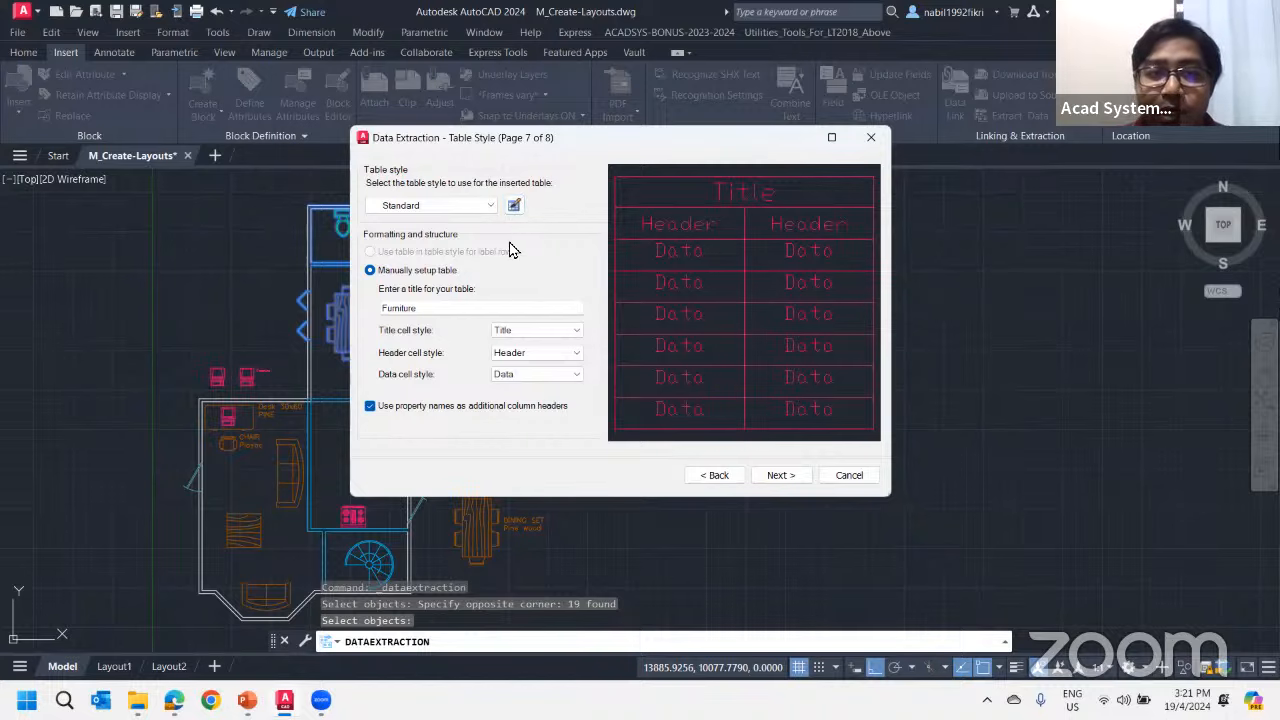
Create a new table style named New Standard, starting with Standard, and open its settings
{"action": "left_click", "coordinate": [514, 206]}
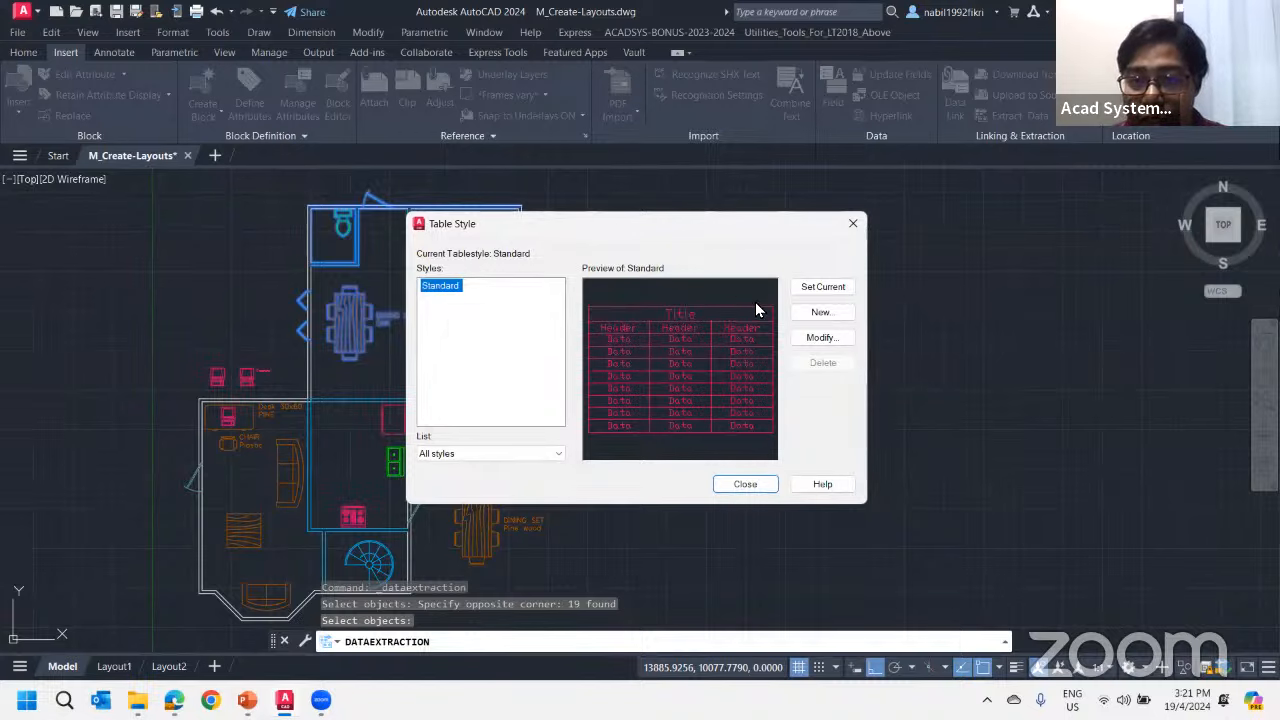
{"action": "left_click", "coordinate": [820, 315]}
{"action": "left_click", "coordinate": [606, 329]}
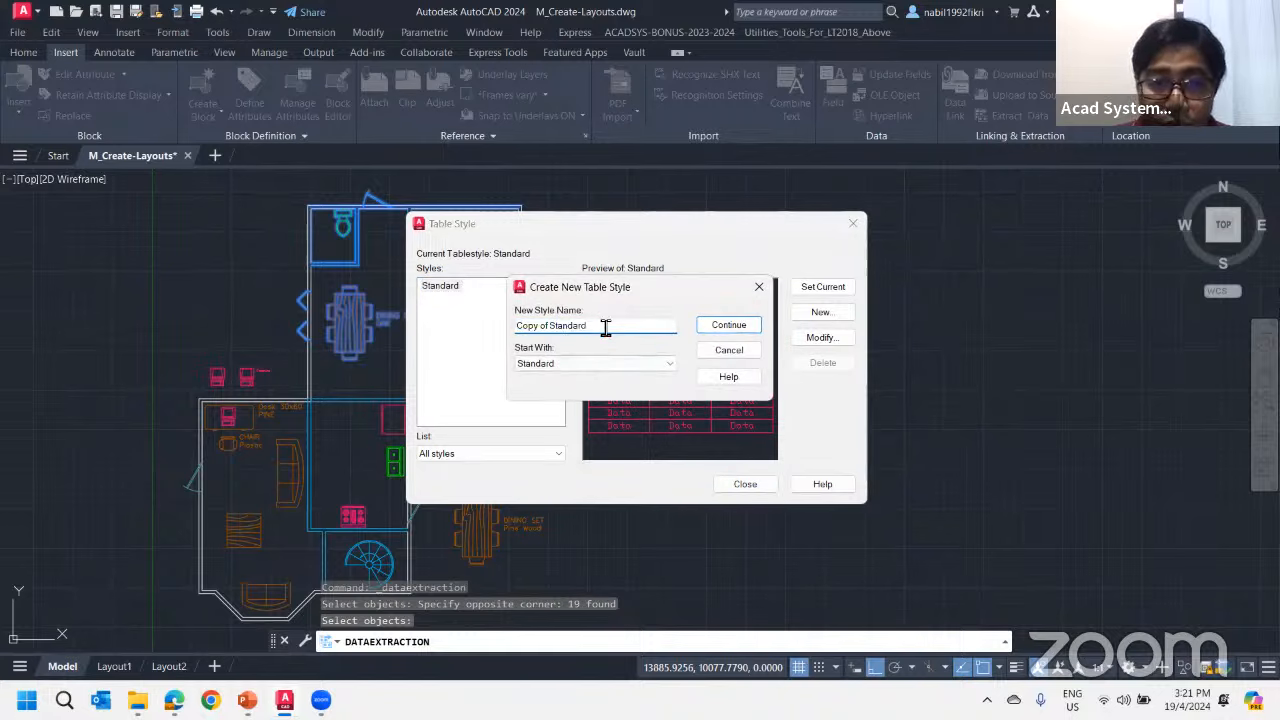
{"action": "left_click_drag", "start_coordinate": [606, 329], "coordinate": [385, 343]}
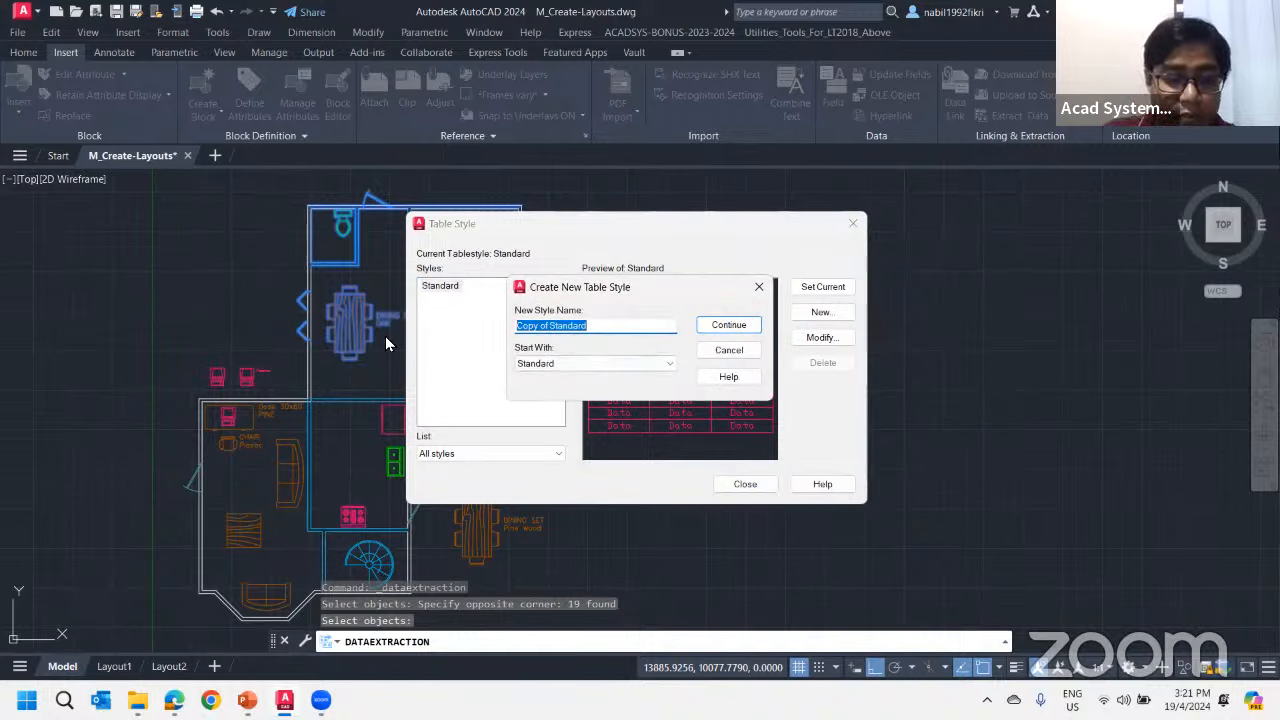
{"action": "key", "text": "End"}
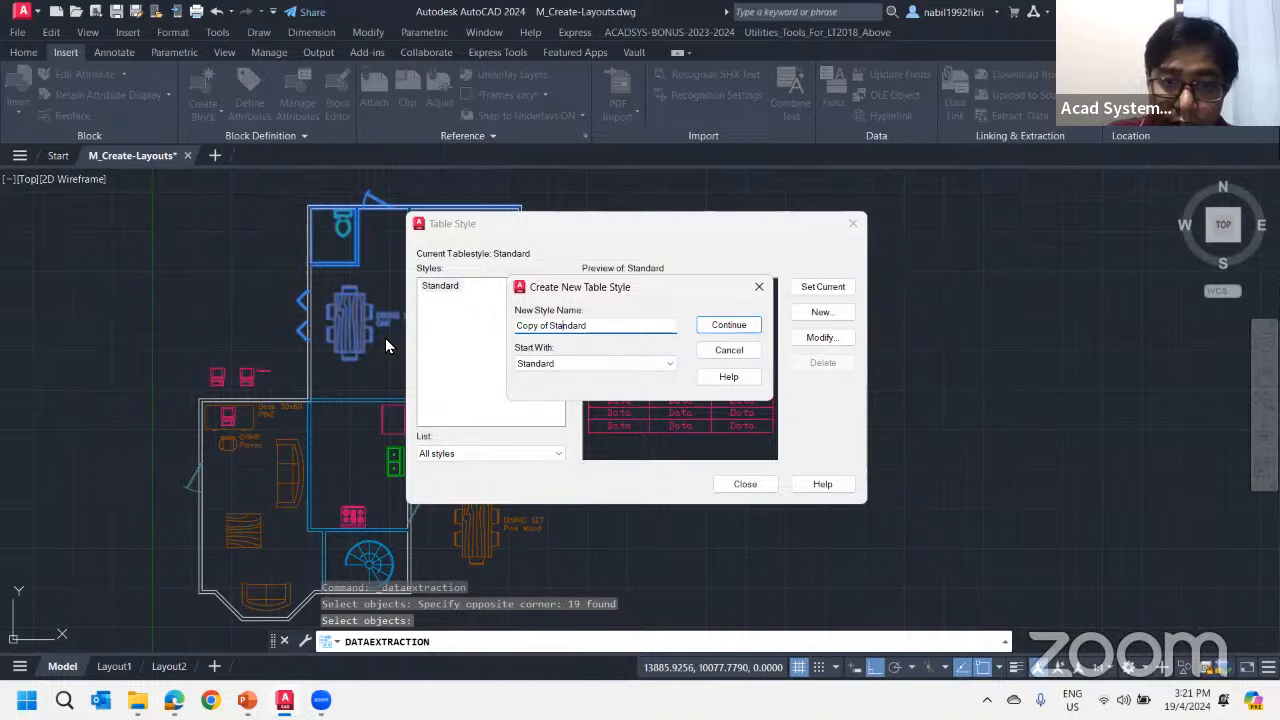
{"action": "key", "text": "BackSpace"}
{"action": "key", "text": "BackSpace"}
{"action": "key", "text": "BackSpace"}
{"action": "key", "text": "BackSpace"}
{"action": "key", "text": "BackSpace"}
{"action": "key", "text": "BackSpace"}
{"action": "key", "text": "BackSpace"}
{"action": "key", "text": "BackSpace"}
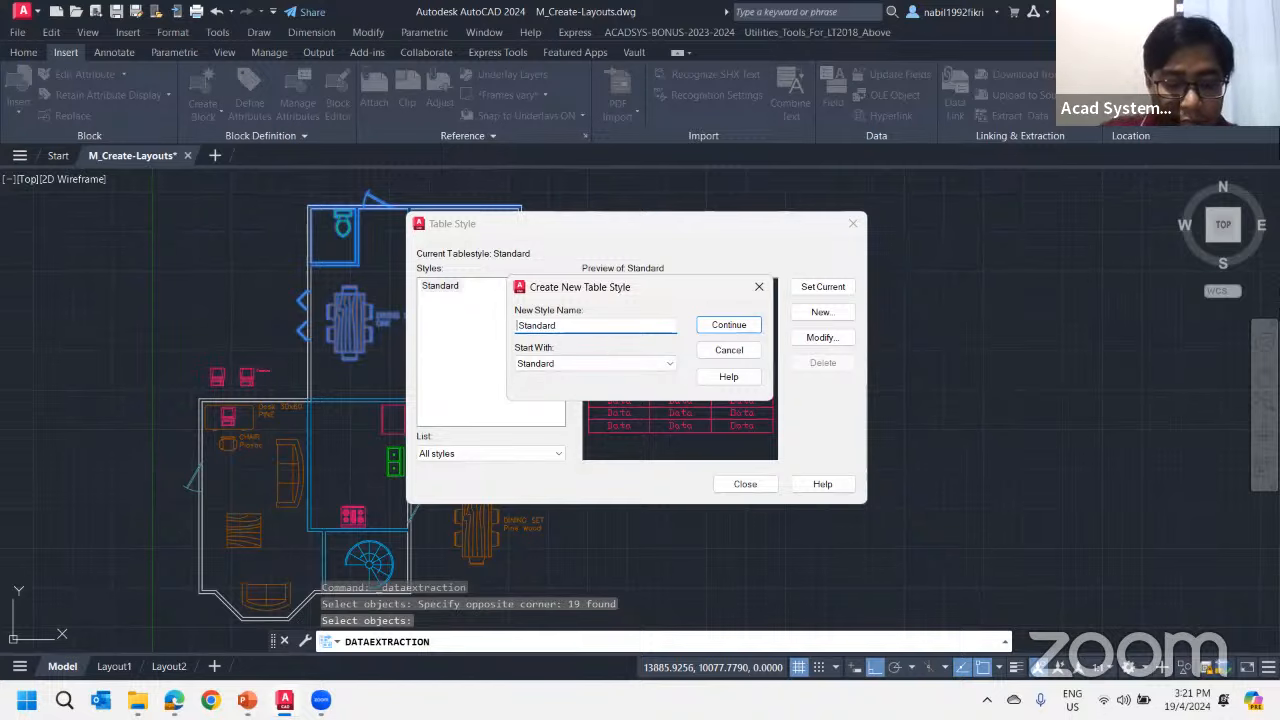
{"action": "type", "text": "New"}
{"action": "left_click", "coordinate": [720, 325]}
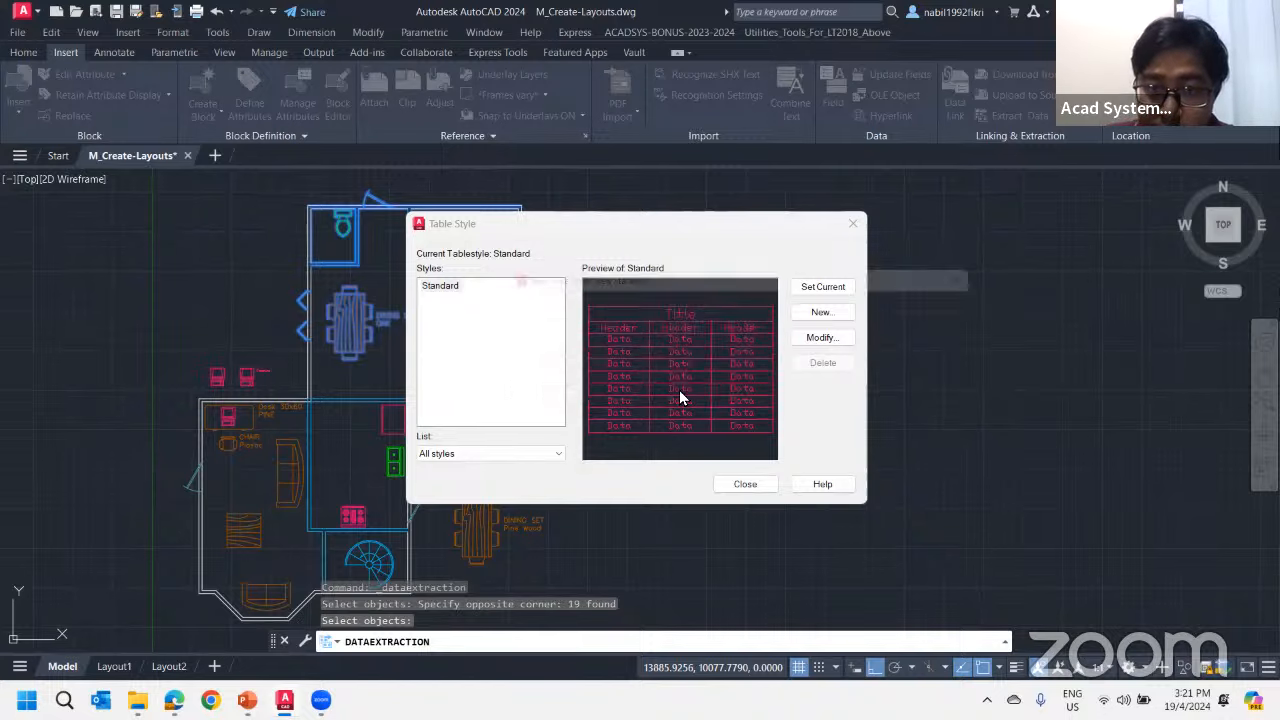
{"action": "left_click_drag", "start_coordinate": [594, 257], "coordinate": [521, 201]}
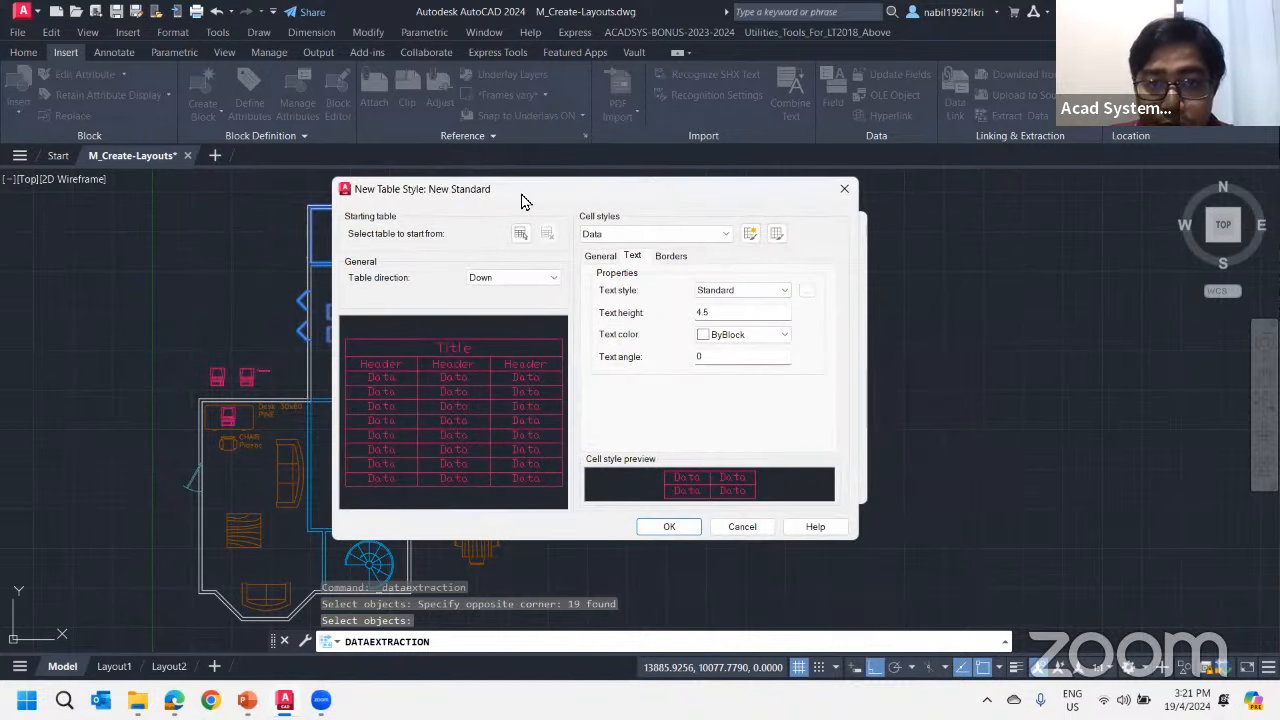
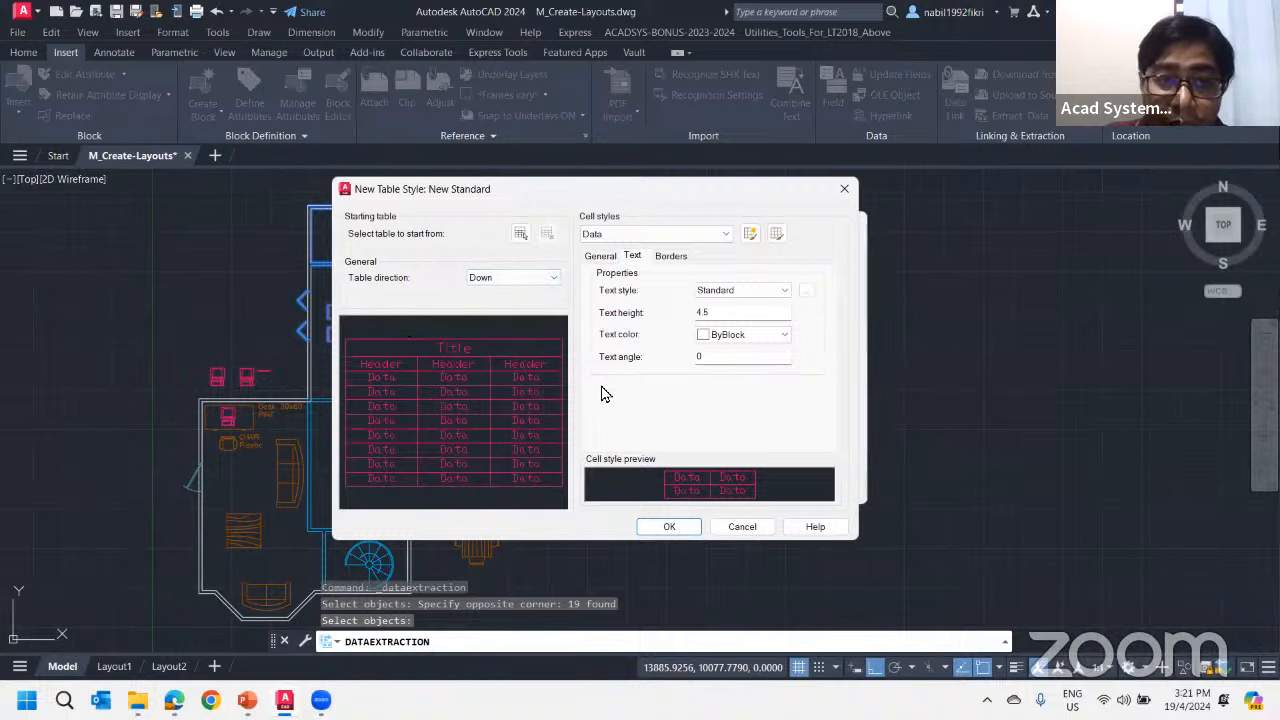
Set the Title cell style's text height to 8 and its text color to Green
{"action": "left_click", "coordinate": [600, 236]}
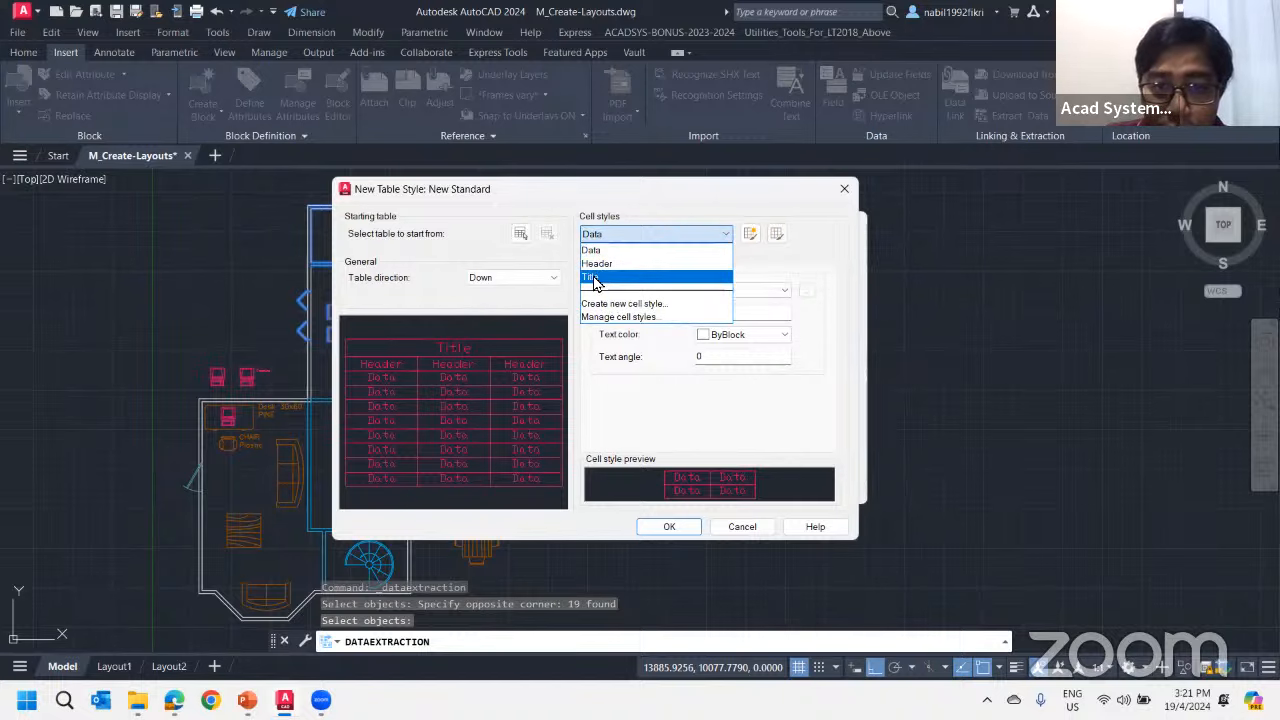
{"action": "left_click", "coordinate": [595, 277]}
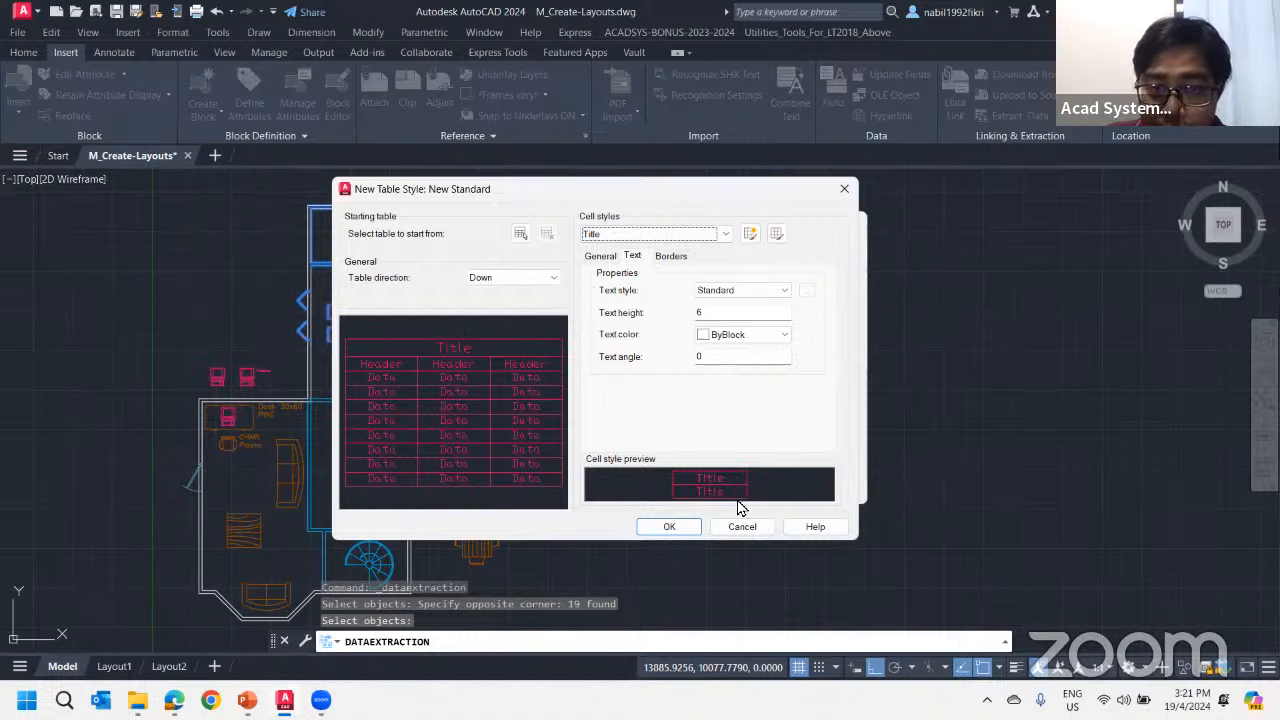
{"action": "double_click", "coordinate": [702, 313]}
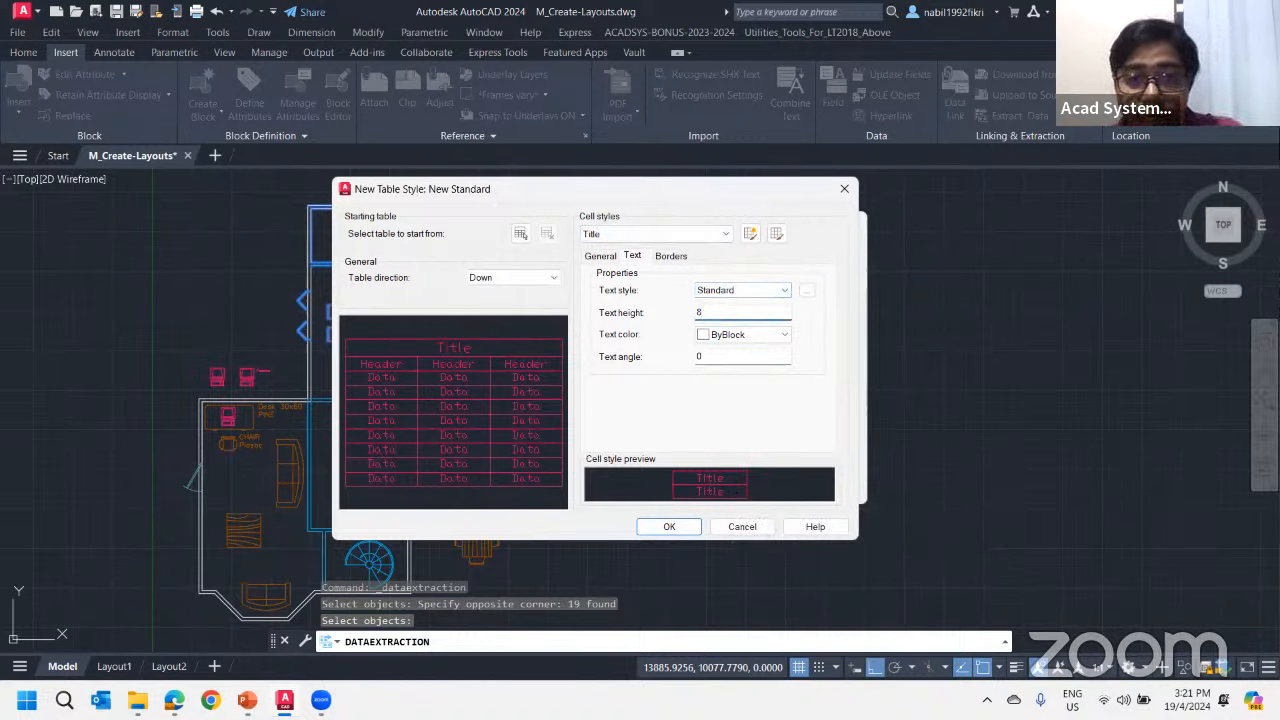
{"action": "left_click", "coordinate": [741, 336]}
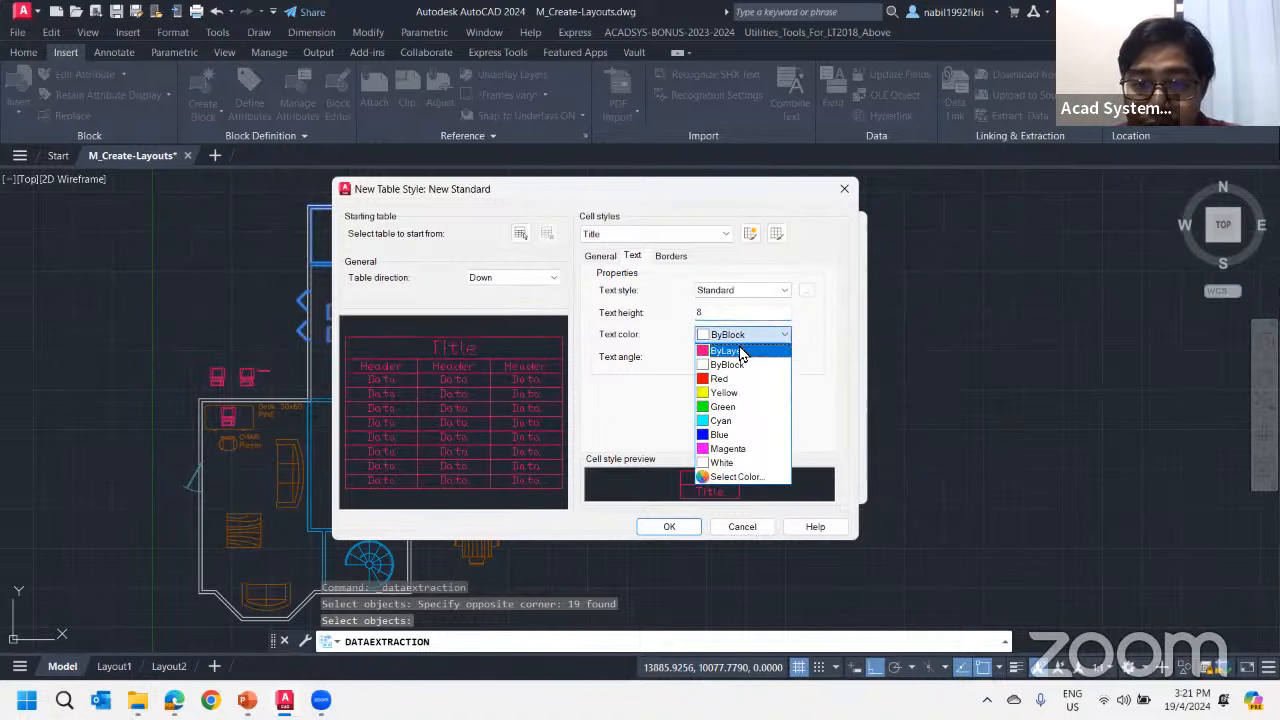
{"action": "left_click", "coordinate": [737, 404]}
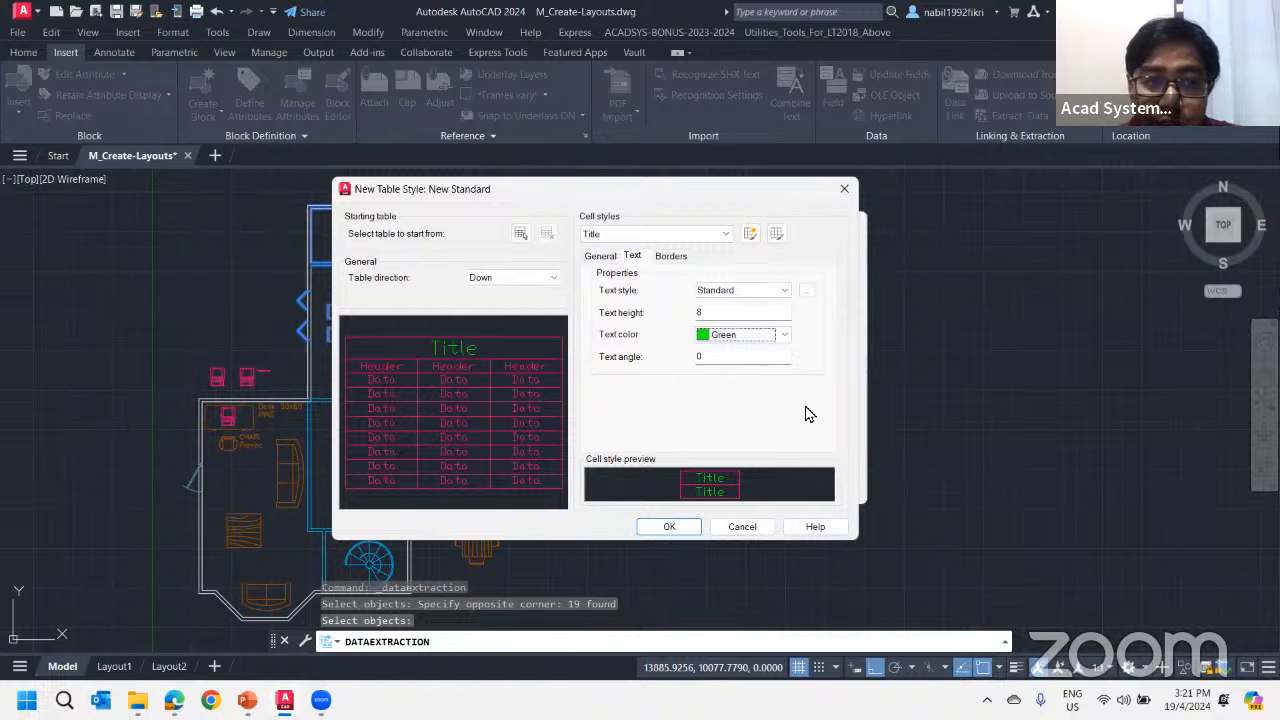
Try a Green fill color on the Title cell style and set the fill back to None
{"action": "left_click", "coordinate": [588, 258]}
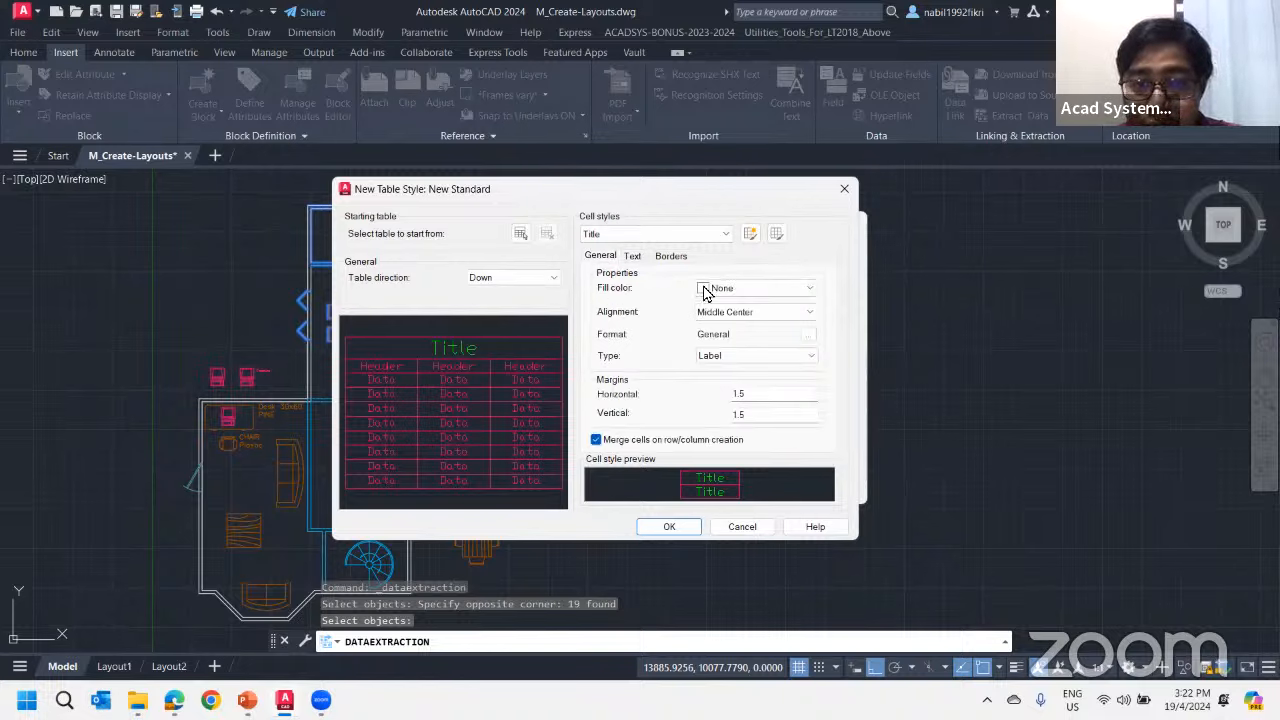
{"action": "left_click", "coordinate": [740, 289]}
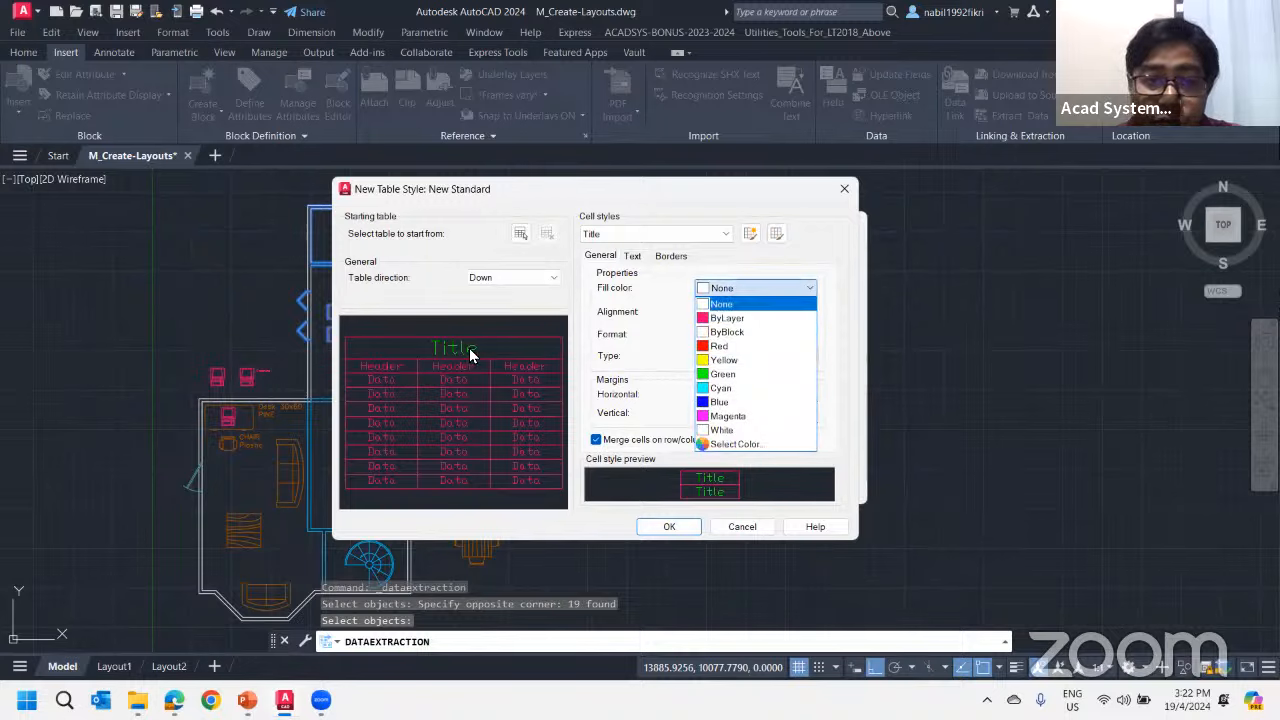
{"action": "left_click", "coordinate": [722, 374]}
{"action": "left_click", "coordinate": [728, 290]}
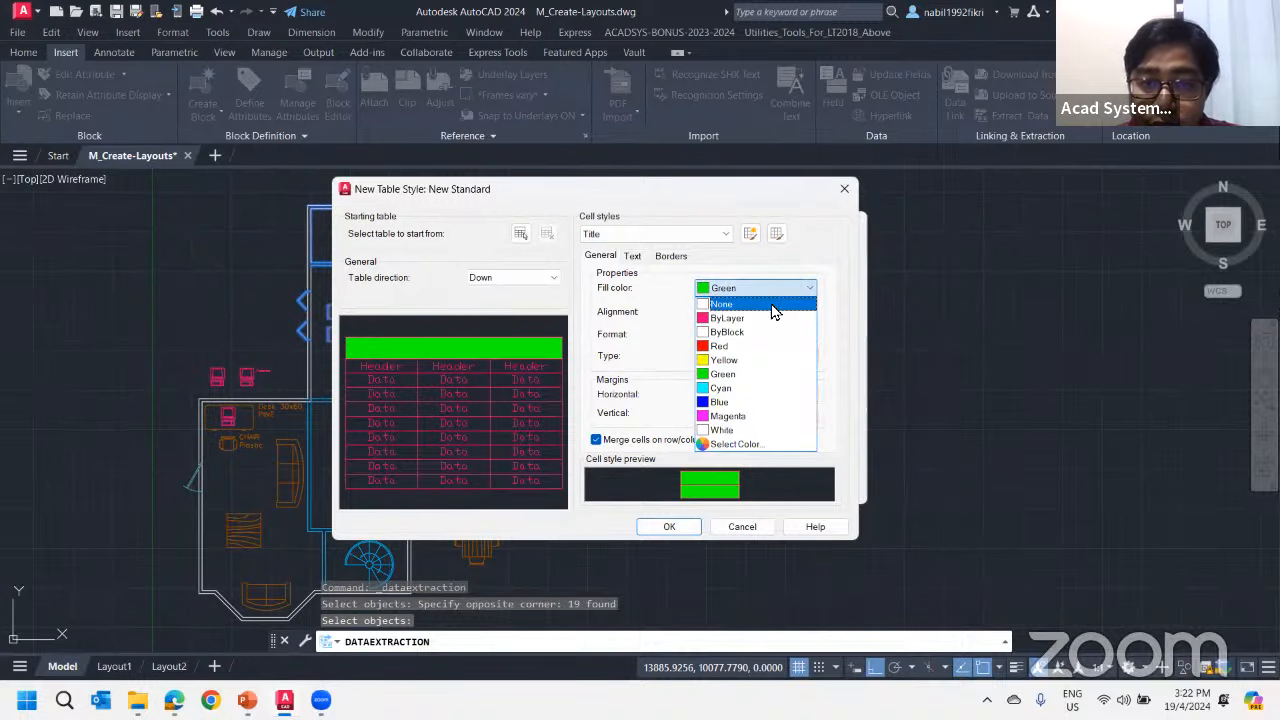
{"action": "left_click", "coordinate": [724, 305]}
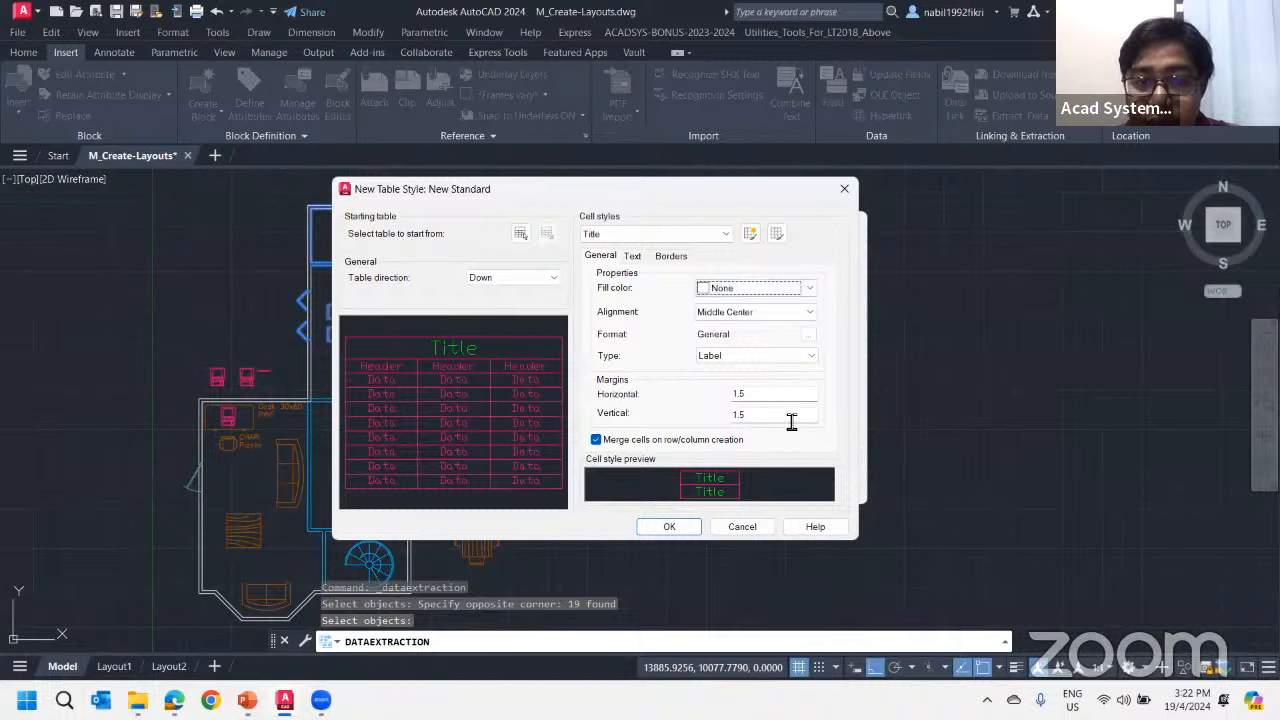
Apply a 0.30 mm lineweight to all borders of the Title cell style
{"action": "left_click", "coordinate": [671, 256]}
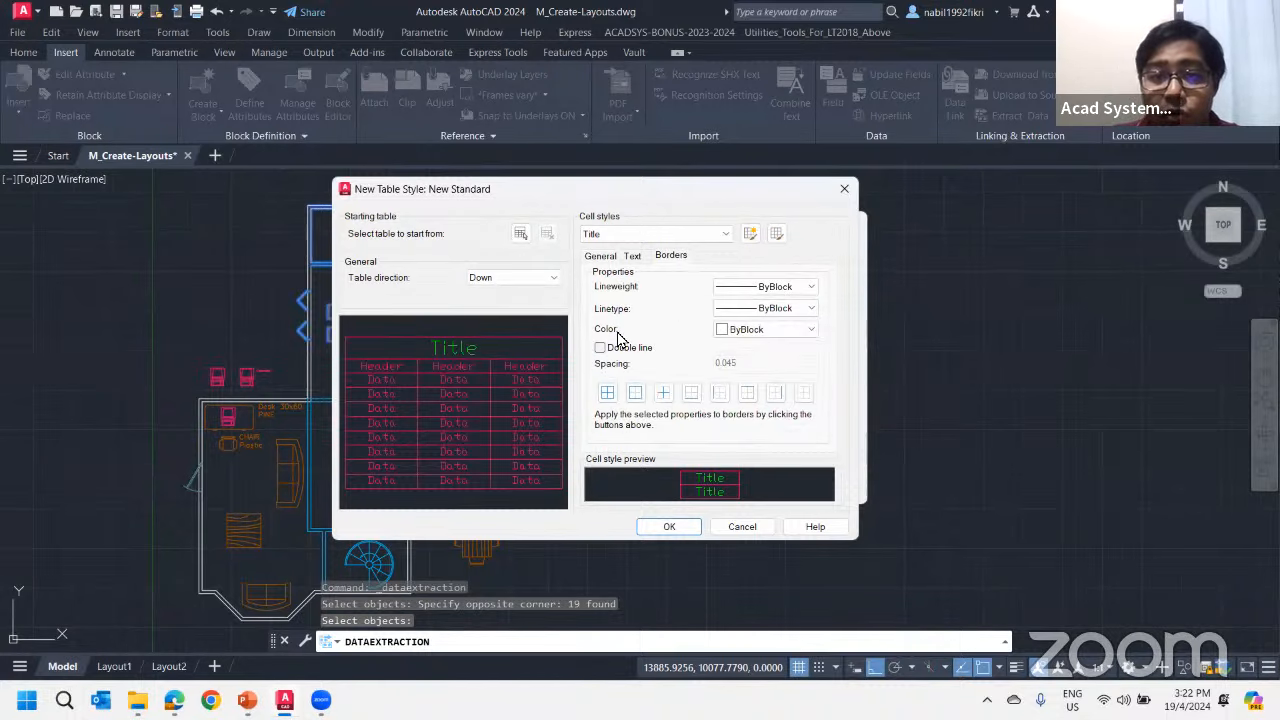
{"action": "left_click", "coordinate": [766, 288]}
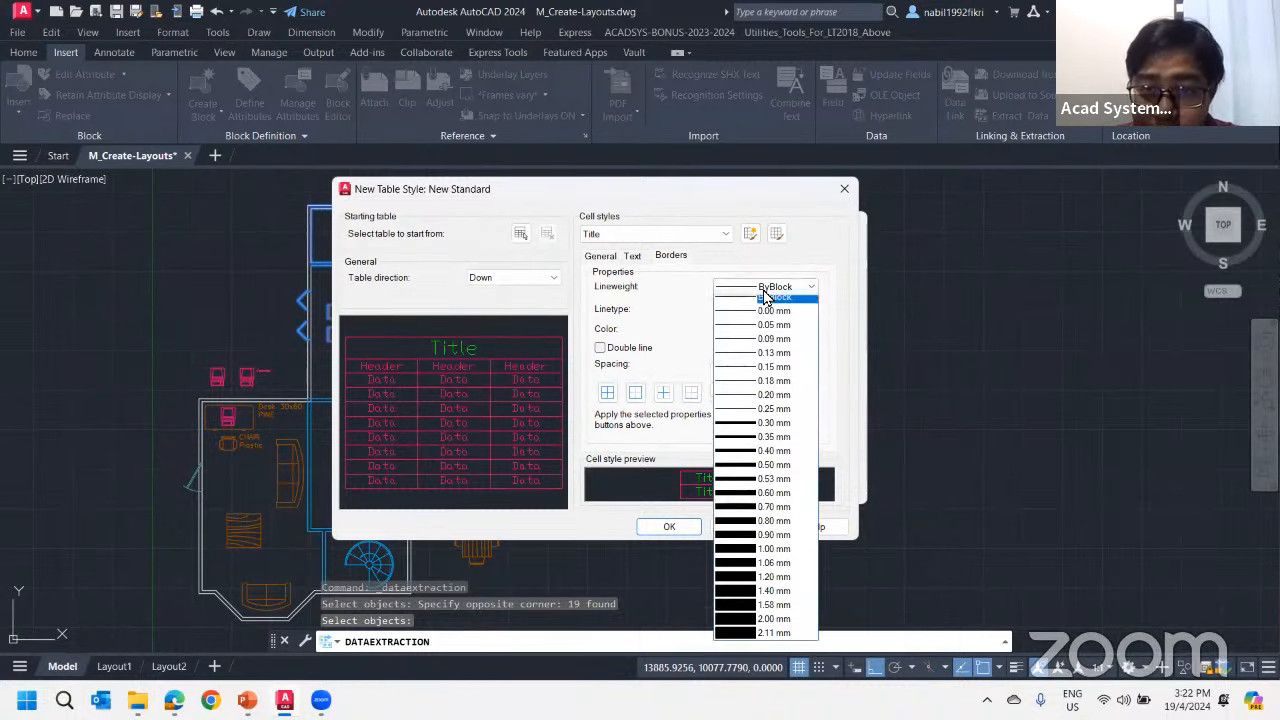
{"action": "left_click", "coordinate": [755, 432]}
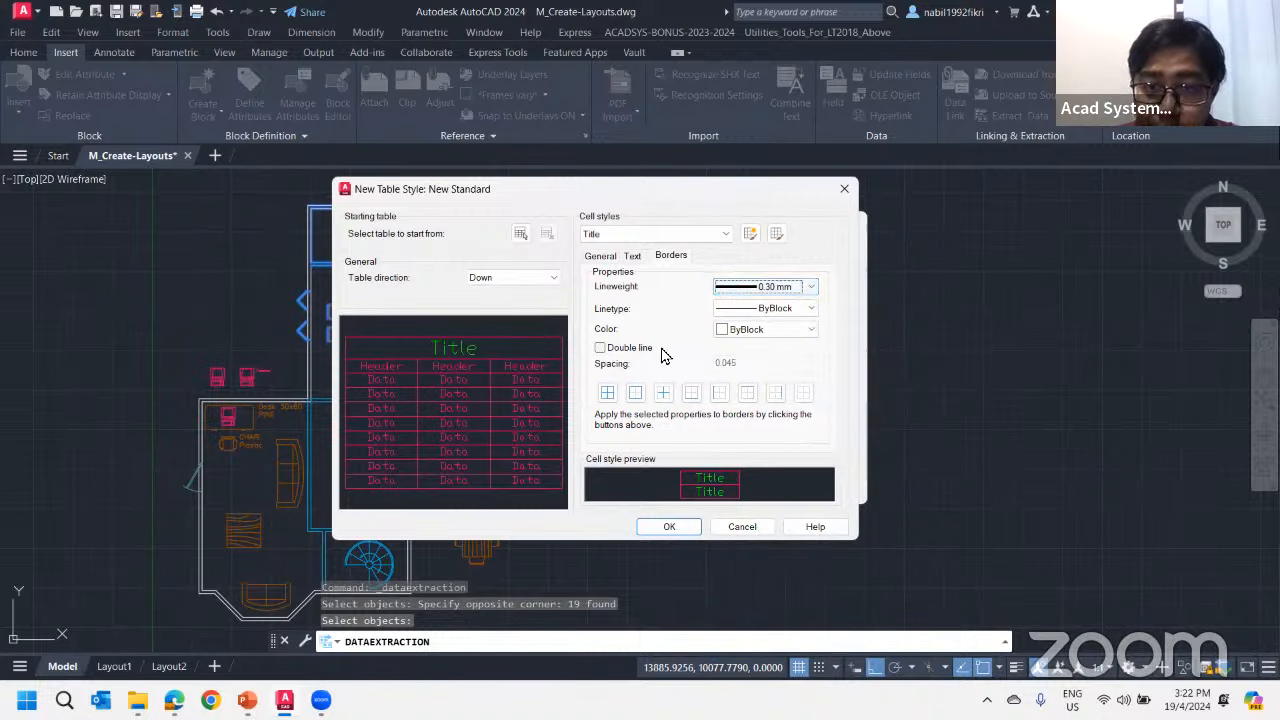
{"action": "left_click", "coordinate": [607, 392]}
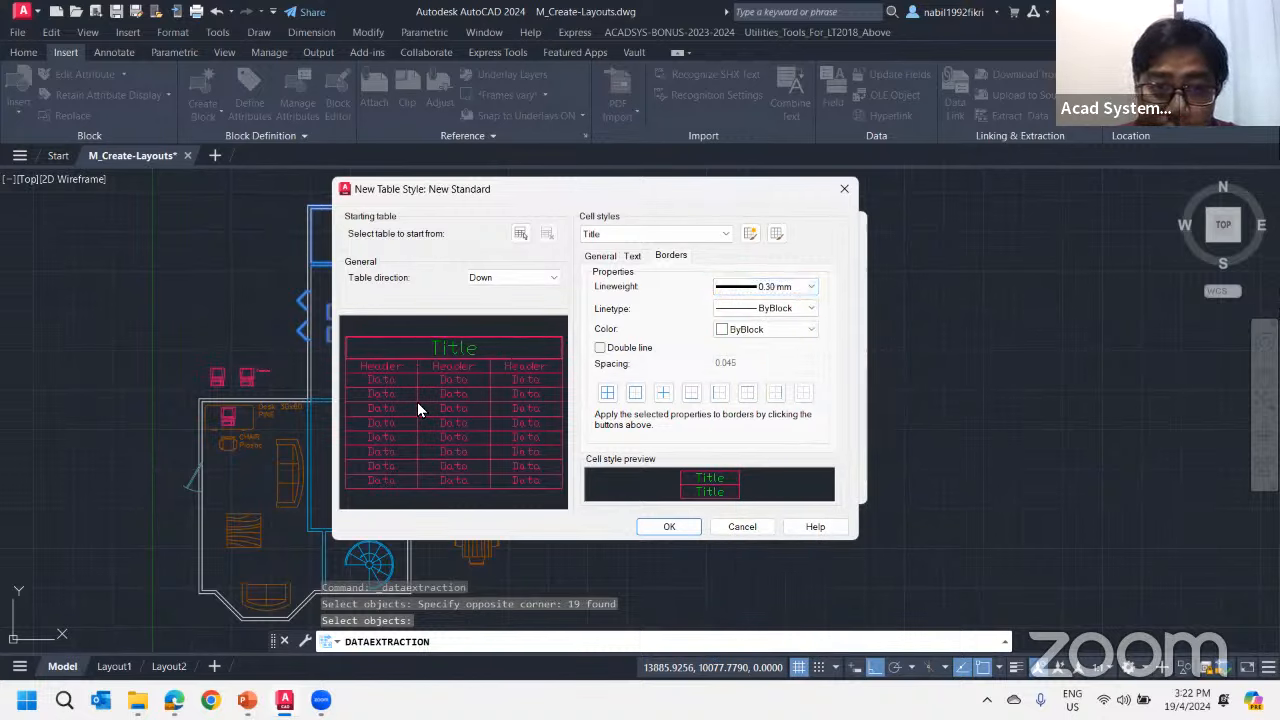
Set the Header cell style's text color to Magenta, save the New Standard table style and close the style manager
{"action": "left_click", "coordinate": [665, 236]}
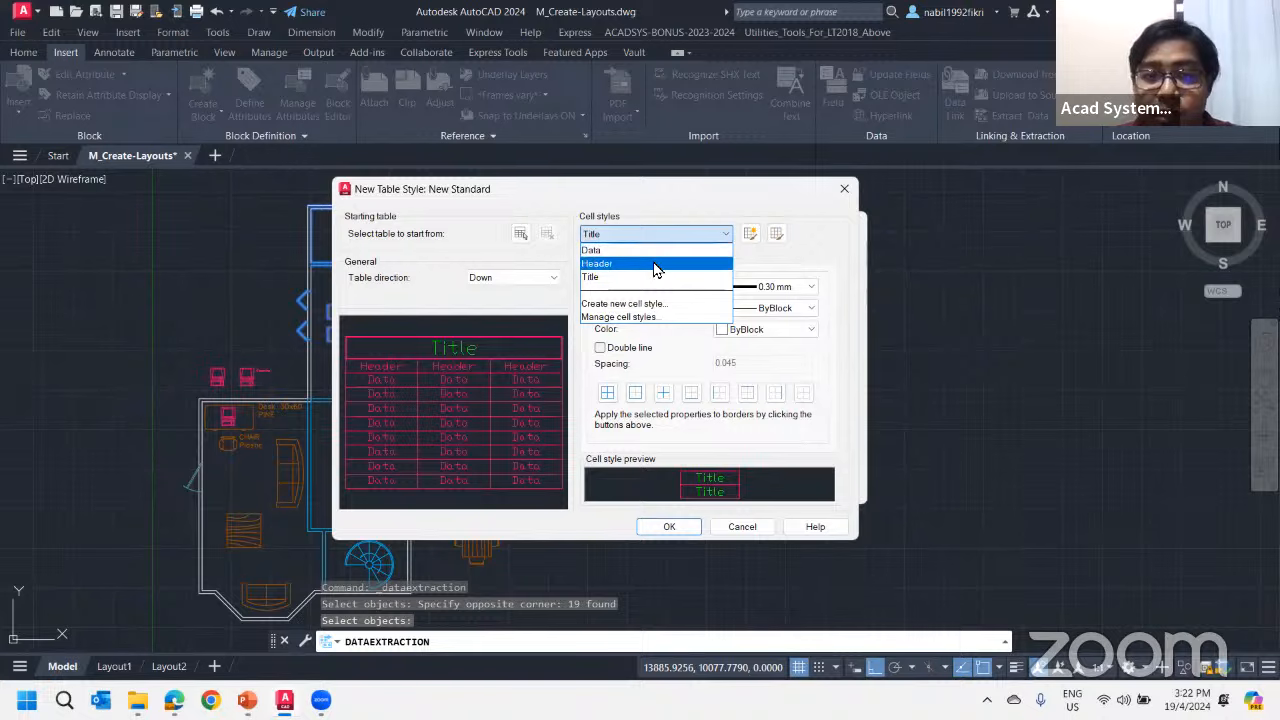
{"action": "left_click", "coordinate": [652, 264]}
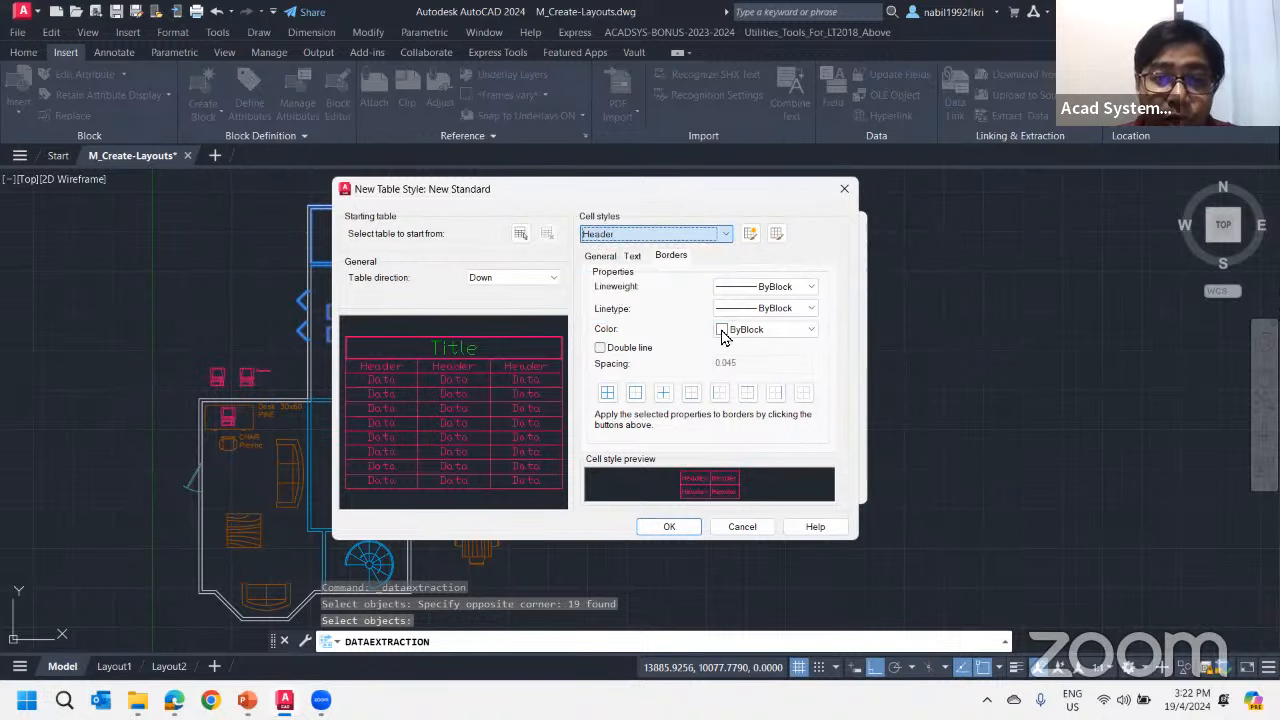
{"action": "left_click", "coordinate": [652, 236]}
{"action": "left_click", "coordinate": [650, 248]}
{"action": "left_click", "coordinate": [632, 256]}
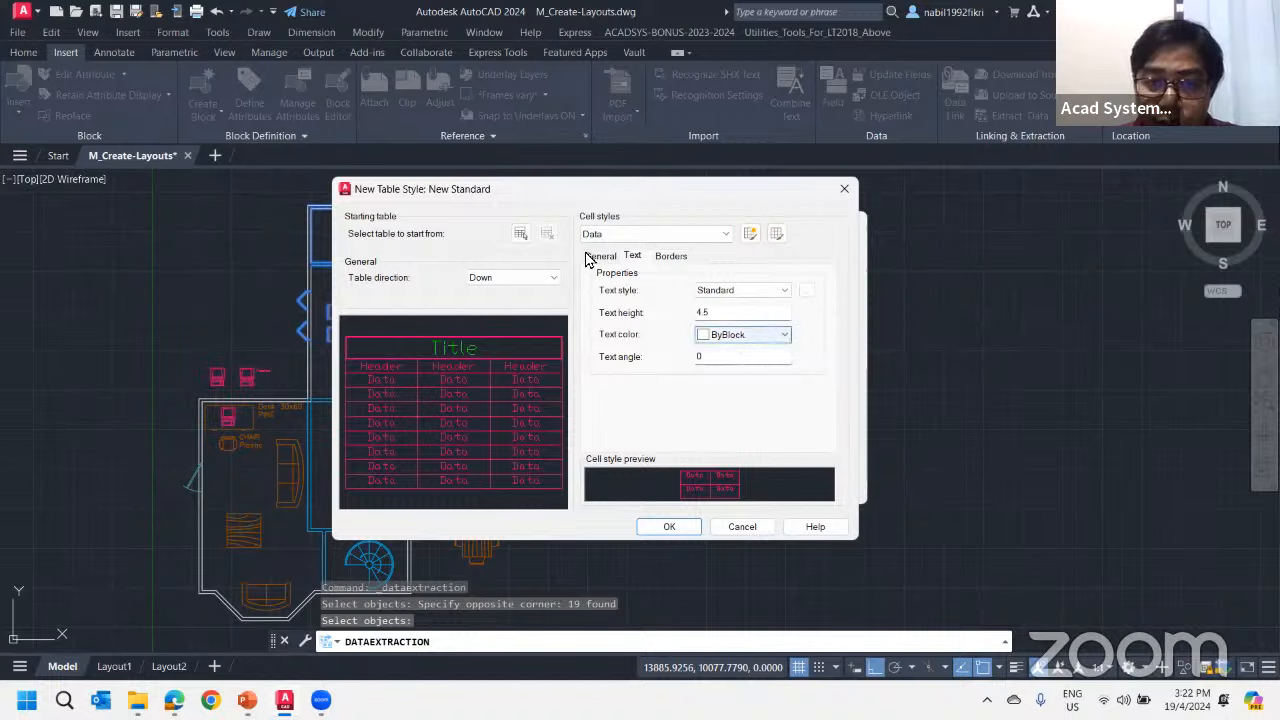
{"action": "left_click", "coordinate": [662, 236]}
{"action": "left_click", "coordinate": [655, 261]}
{"action": "left_click", "coordinate": [750, 334]}
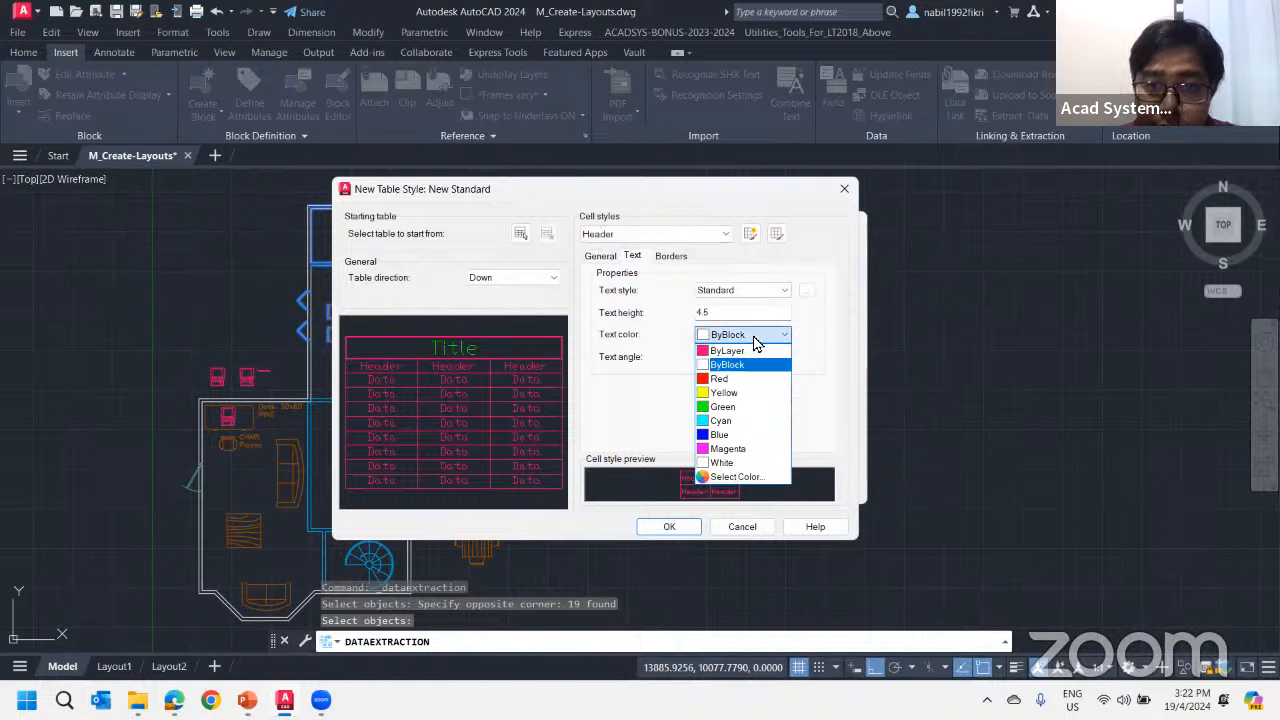
{"action": "left_click", "coordinate": [748, 381]}
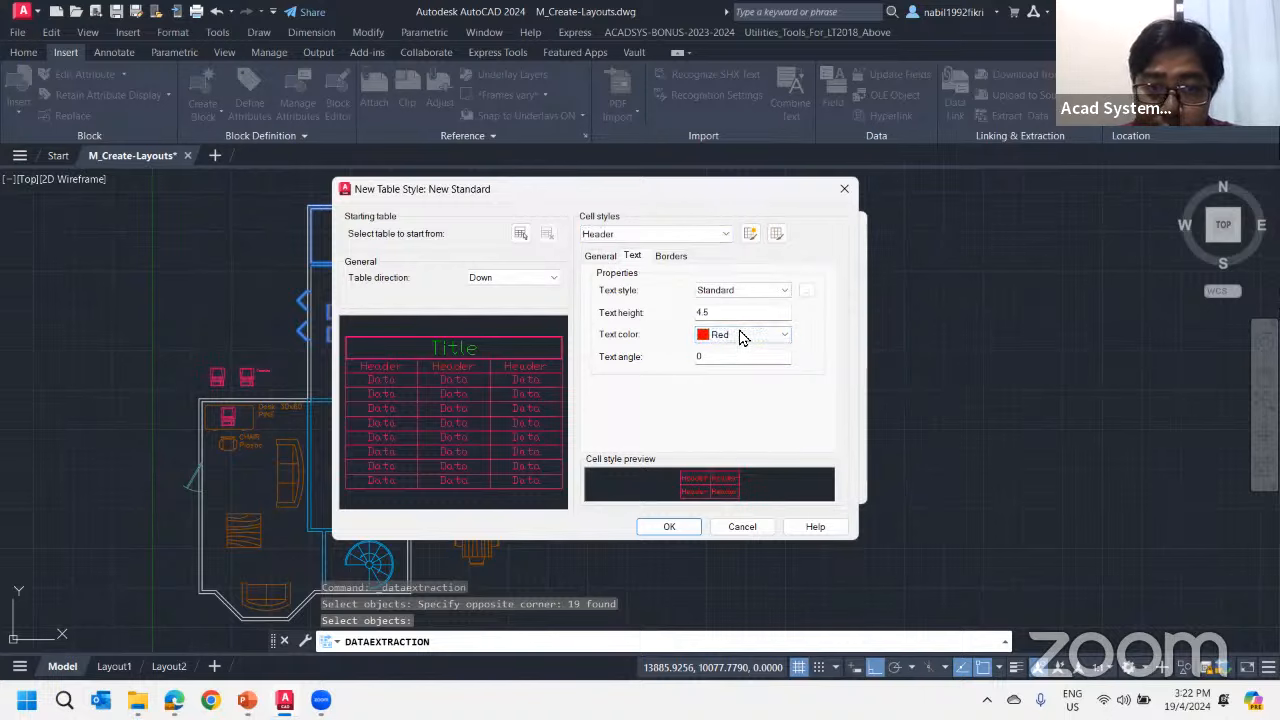
{"action": "left_click", "coordinate": [737, 334]}
{"action": "left_click", "coordinate": [738, 448]}
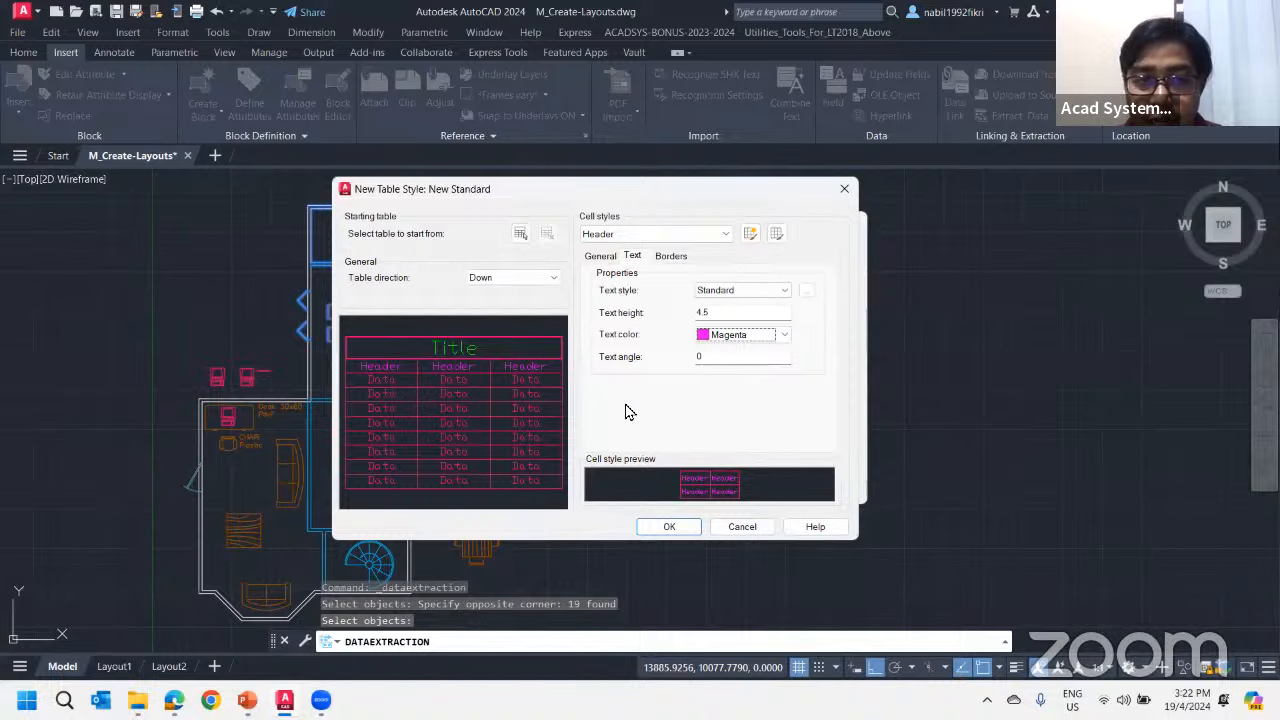
{"action": "left_click", "coordinate": [667, 527]}
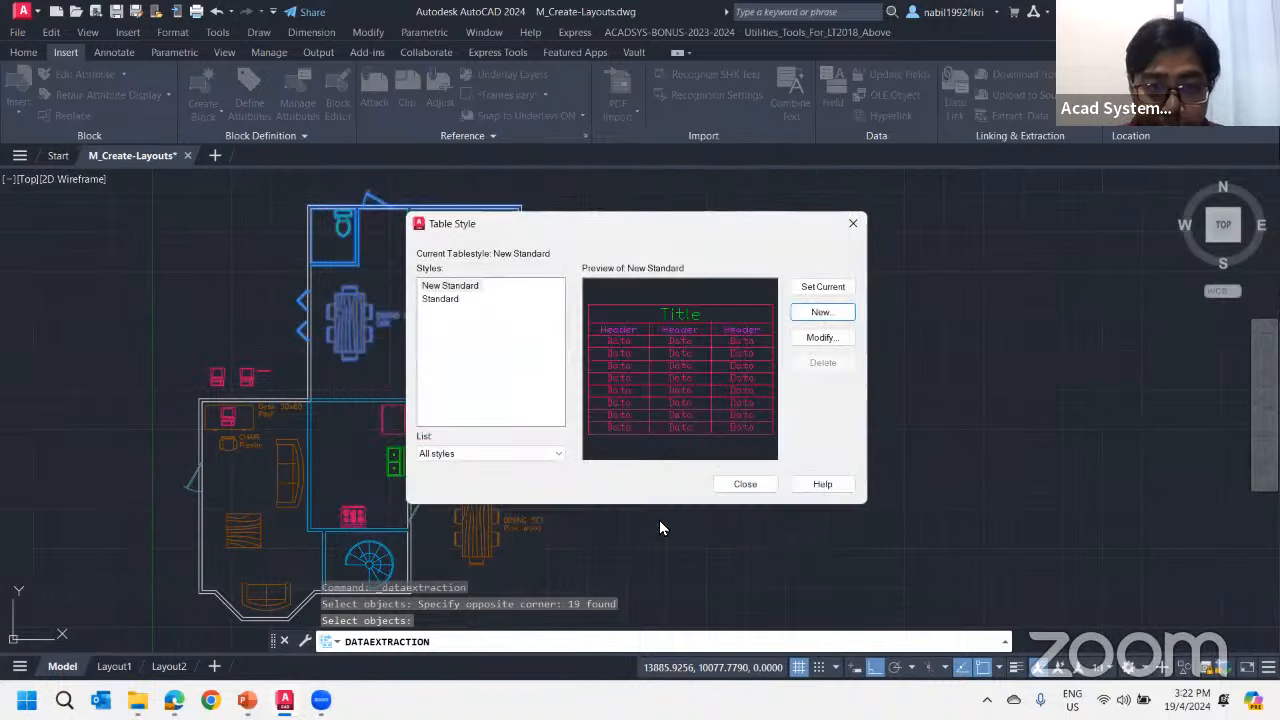
{"action": "left_click", "coordinate": [740, 489]}
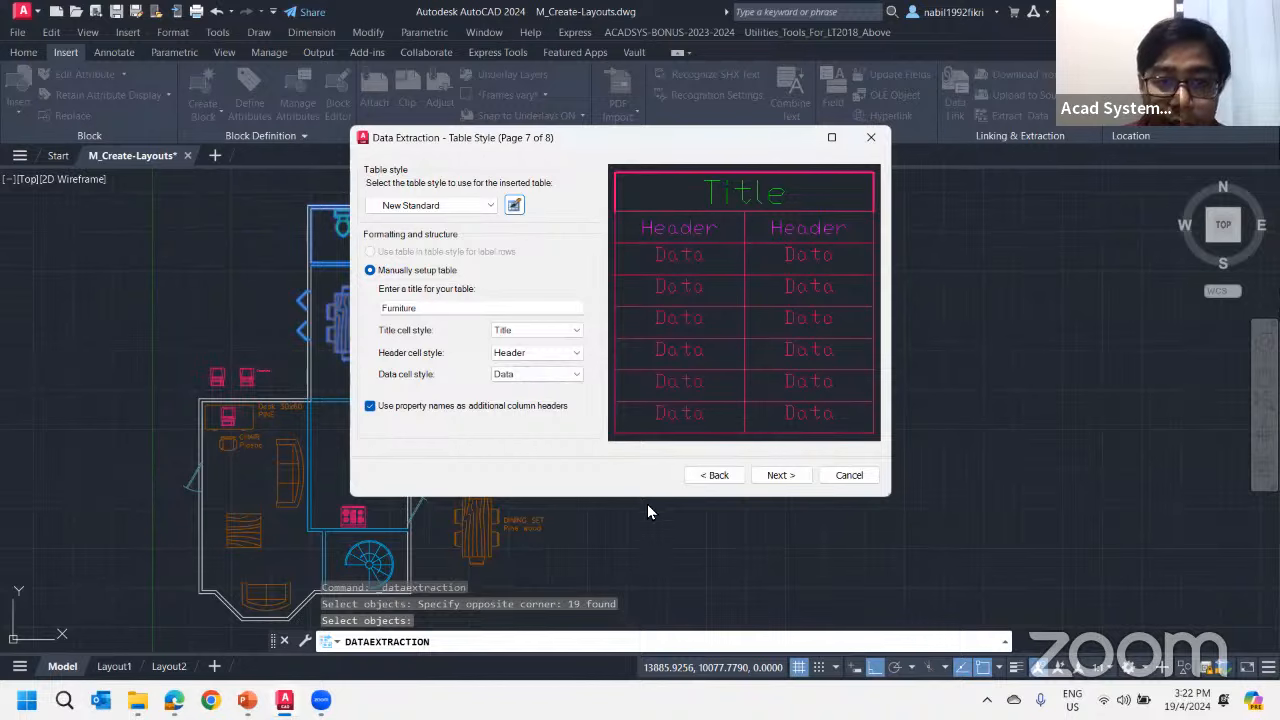
Finish the data extraction and, with Ortho off, insert the Furniture table in the empty area to the right of the floor plan
{"action": "left_click", "coordinate": [780, 475]}
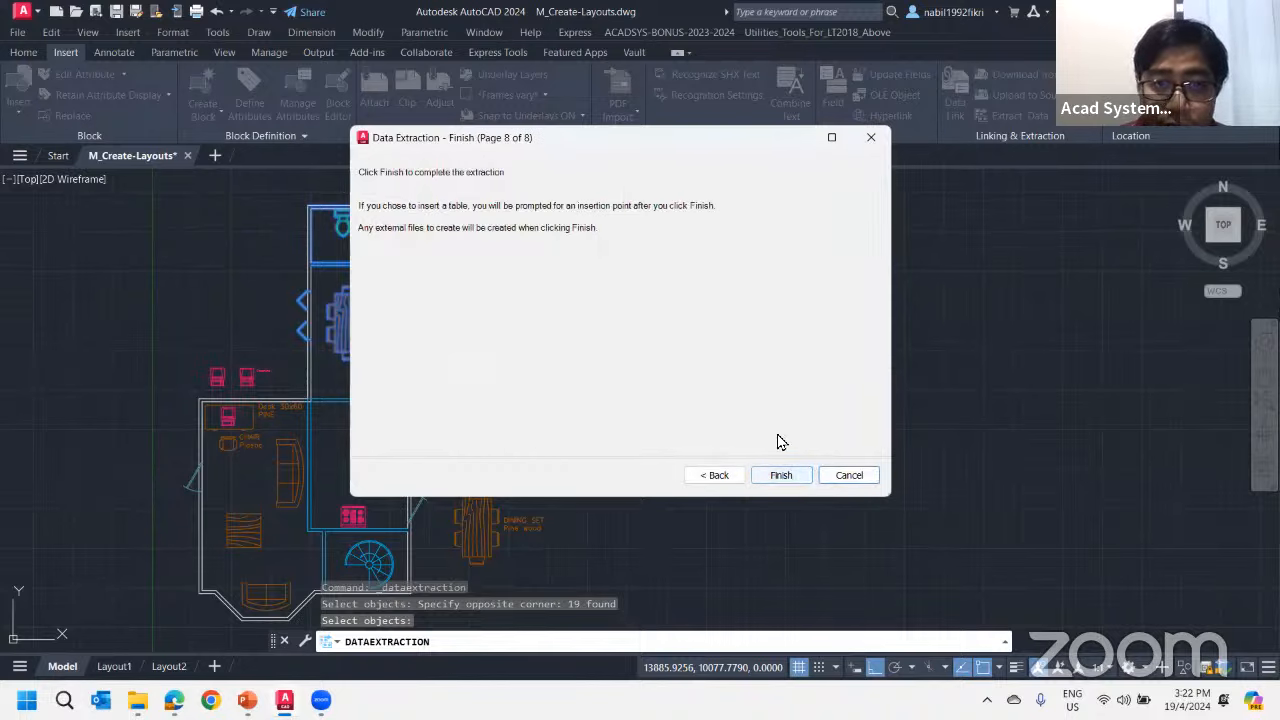
{"action": "left_click", "coordinate": [780, 475]}
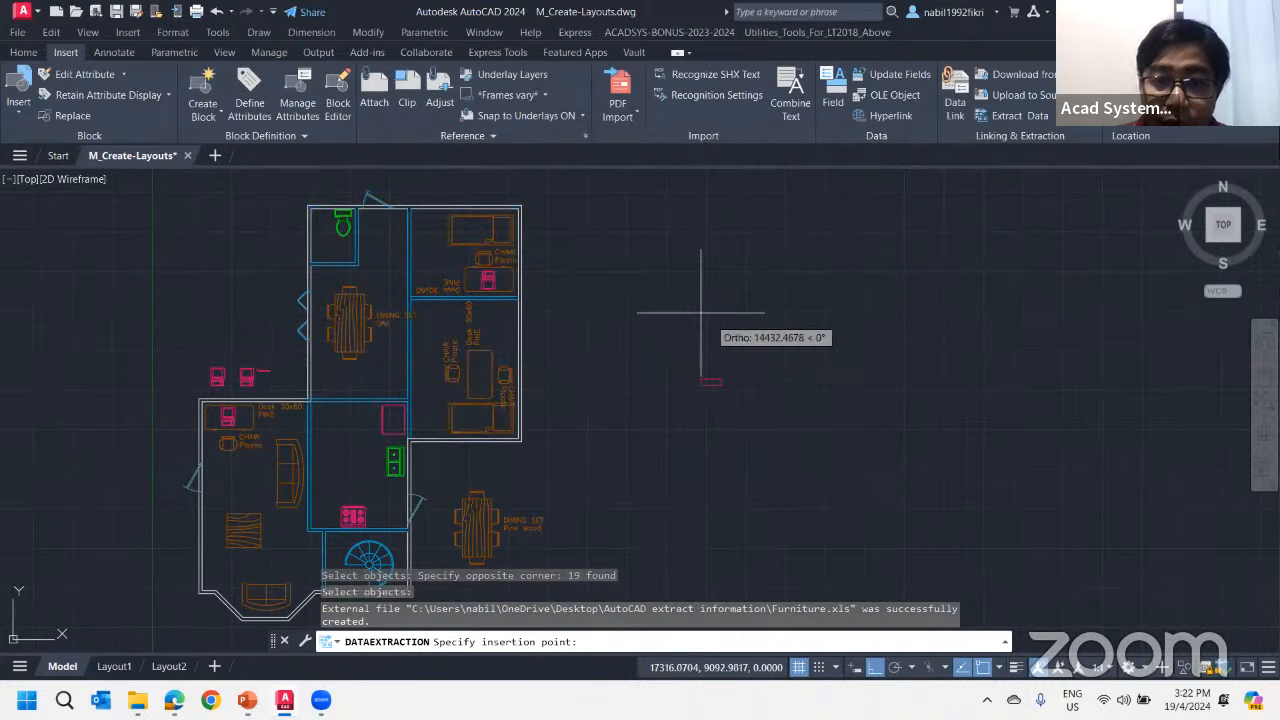
{"action": "left_click", "coordinate": [875, 671]}
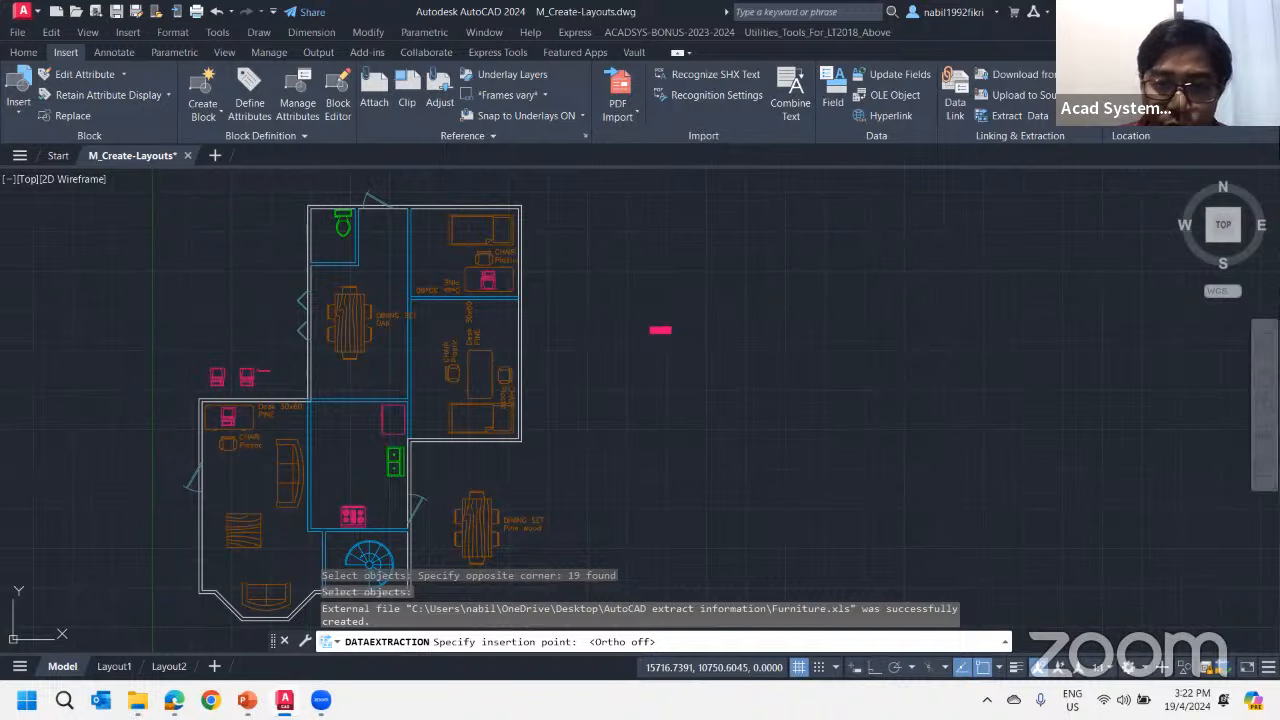
{"action": "left_click", "coordinate": [650, 327]}
Scale the Furniture table up from its upper-left corner until it is about as wide as the floor plan
{"action": "scroll", "coordinate": [662, 341], "scroll_direction": "up", "scroll_amount": 7}
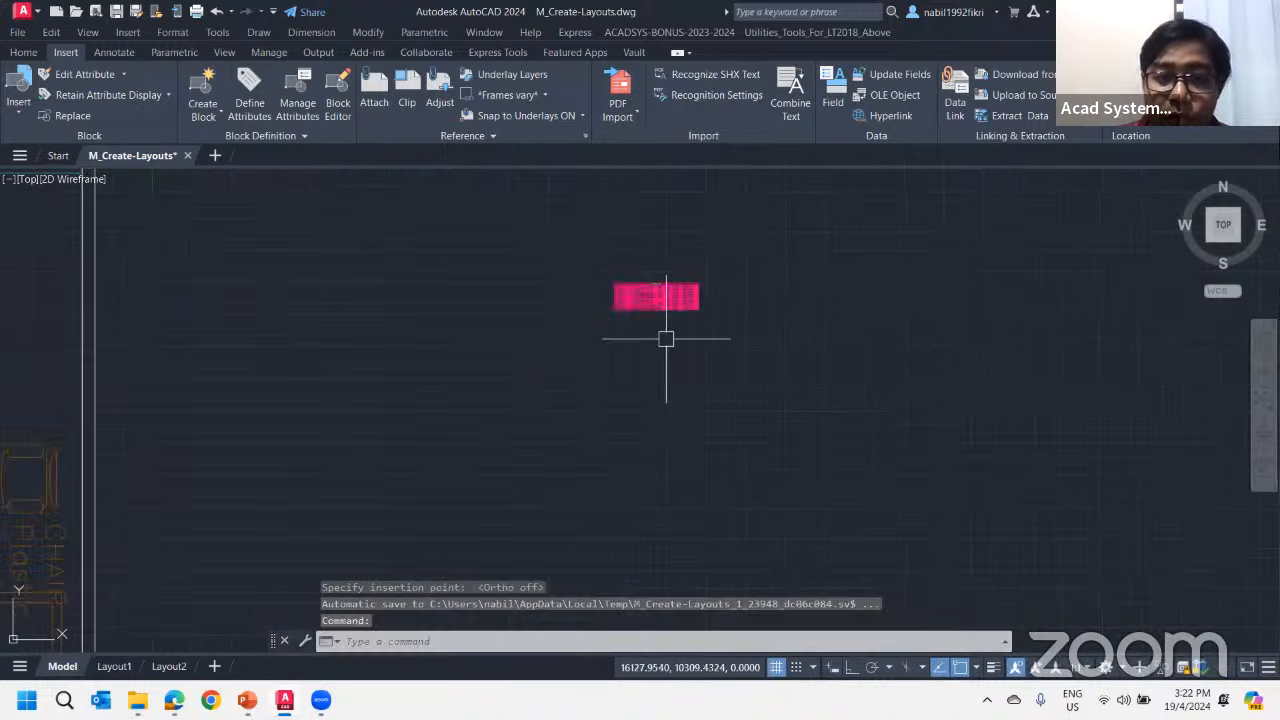
{"action": "scroll", "coordinate": [675, 298], "scroll_direction": "down", "scroll_amount": 4}
{"action": "middle_click_drag", "start_coordinate": [642, 335], "coordinate": [603, 449]}
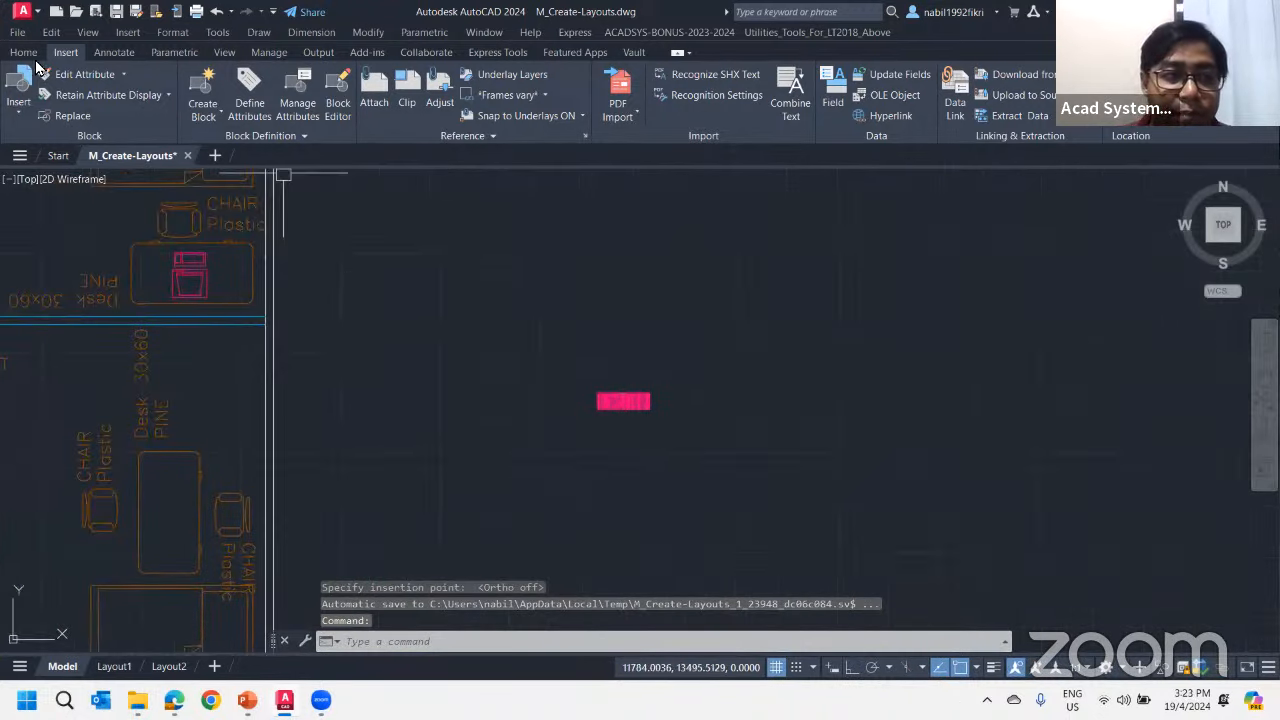
{"action": "left_click", "coordinate": [23, 52]}
{"action": "left_click", "coordinate": [295, 114]}
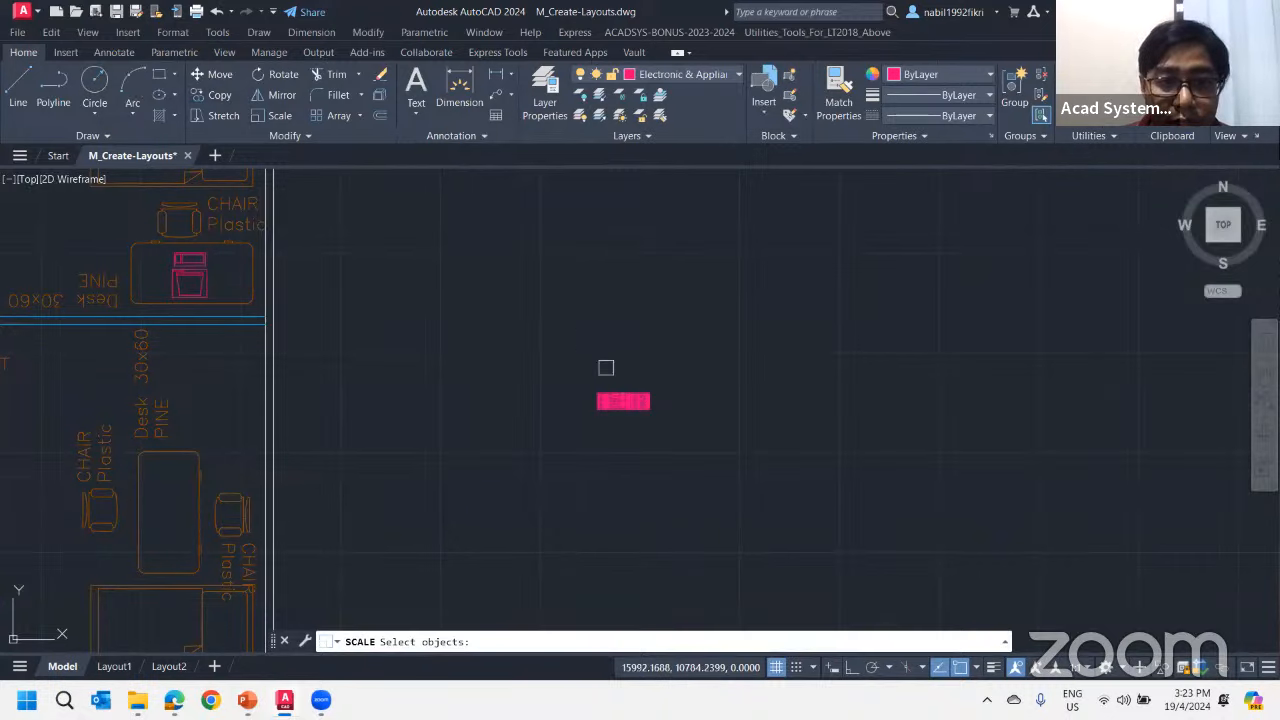
{"action": "left_click", "coordinate": [618, 405]}
{"action": "key", "text": "Return"}
{"action": "left_click", "coordinate": [597, 393]}
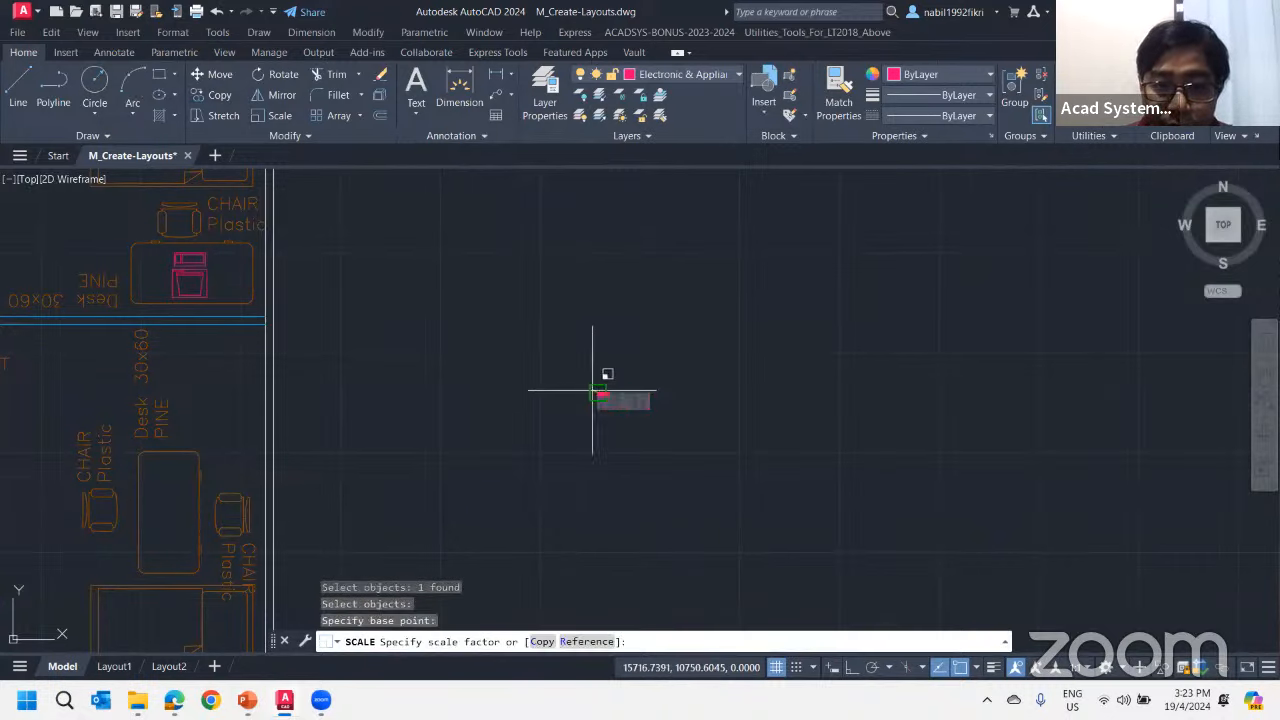
{"action": "middle_click_drag", "start_coordinate": [486, 171], "coordinate": [523, 337]}
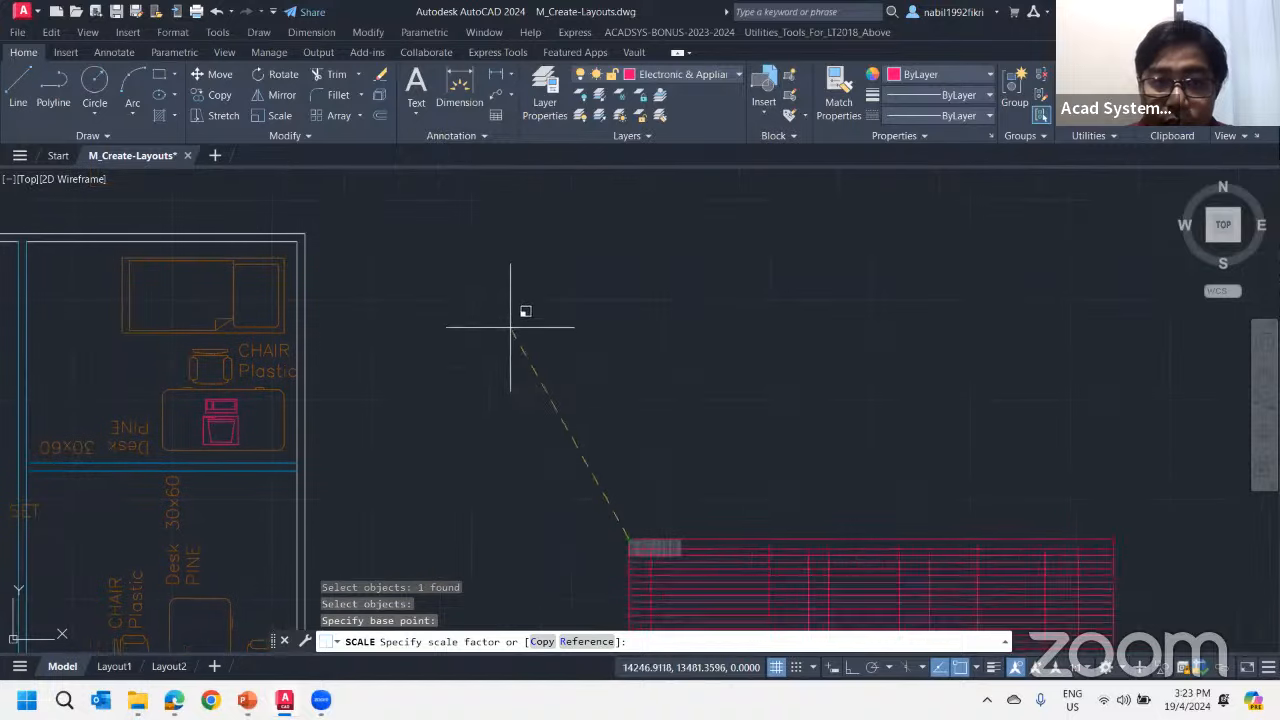
{"action": "left_click", "coordinate": [427, 185]}
Examine the extracted names, block names, costs, layers and materials in the Furniture table beside the floor plan
{"action": "scroll", "coordinate": [570, 362], "scroll_direction": "down", "scroll_amount": 6}
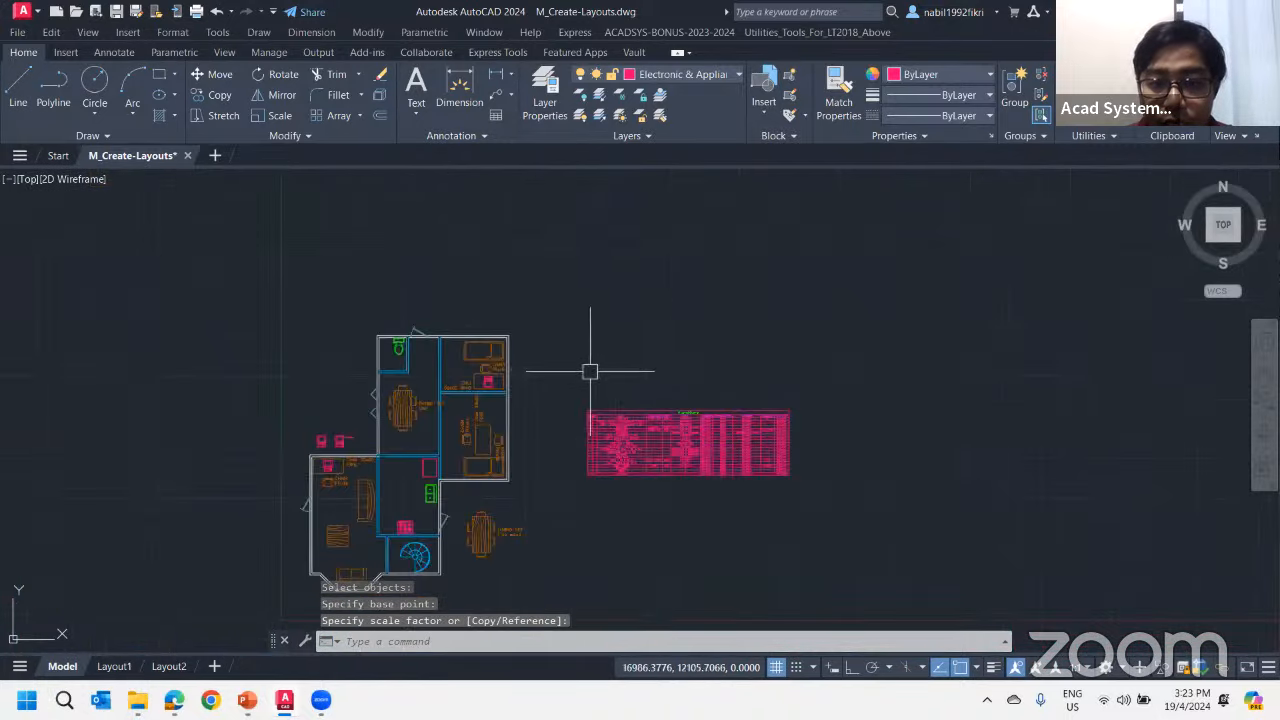
{"action": "scroll", "coordinate": [759, 495], "scroll_direction": "up", "scroll_amount": 4}
{"action": "scroll", "coordinate": [459, 352], "scroll_direction": "up", "scroll_amount": 1}
{"action": "middle_click_drag", "start_coordinate": [484, 367], "coordinate": [587, 390]}
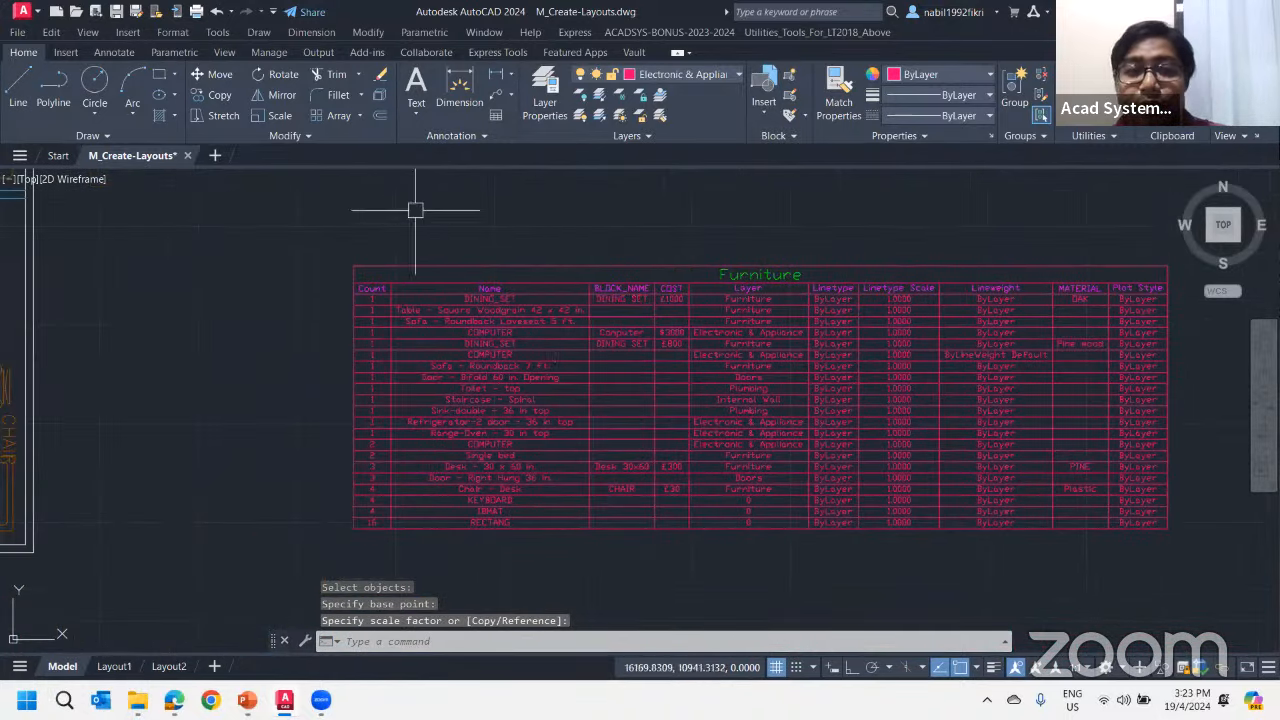
{"action": "scroll", "coordinate": [387, 286], "scroll_direction": "down", "scroll_amount": 2}
{"action": "middle_click_drag", "start_coordinate": [316, 339], "coordinate": [490, 354]}
{"action": "middle_click_drag", "start_coordinate": [297, 286], "coordinate": [407, 268]}
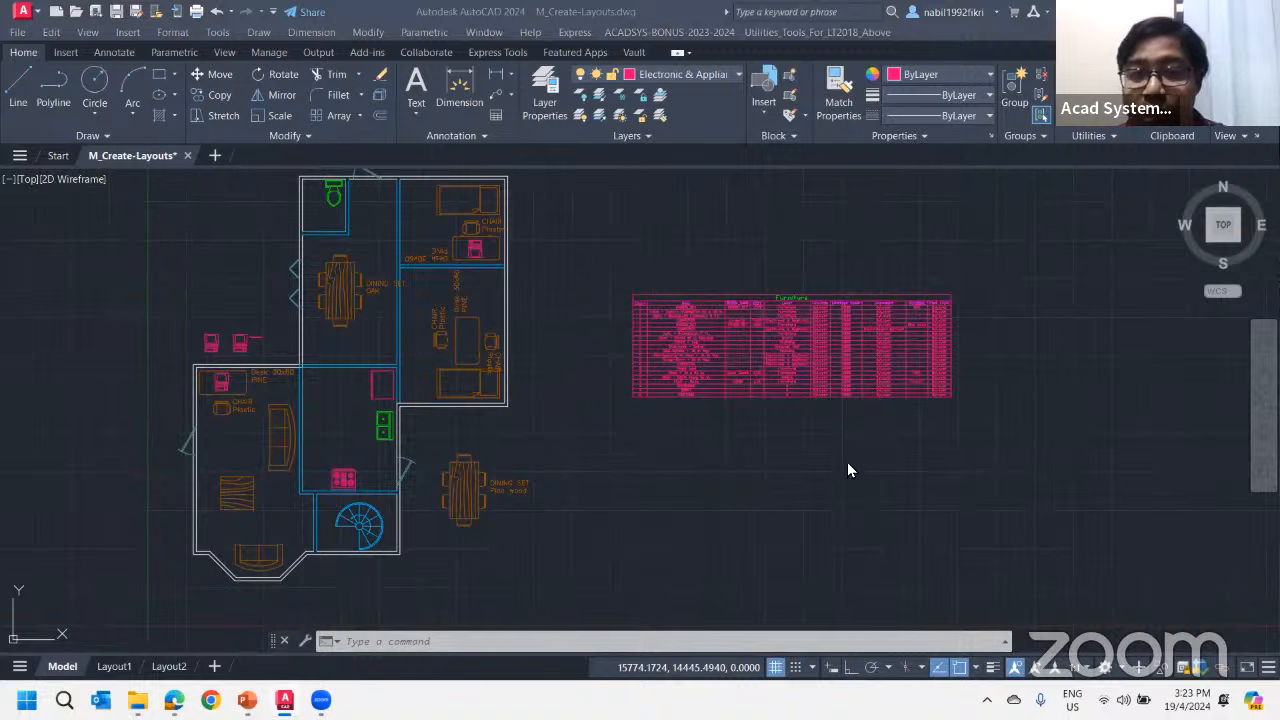
{"action": "key", "text": "Escape"}
{"action": "key", "text": "Escape"}
{"action": "scroll", "coordinate": [729, 383], "scroll_direction": "up", "scroll_amount": 4}
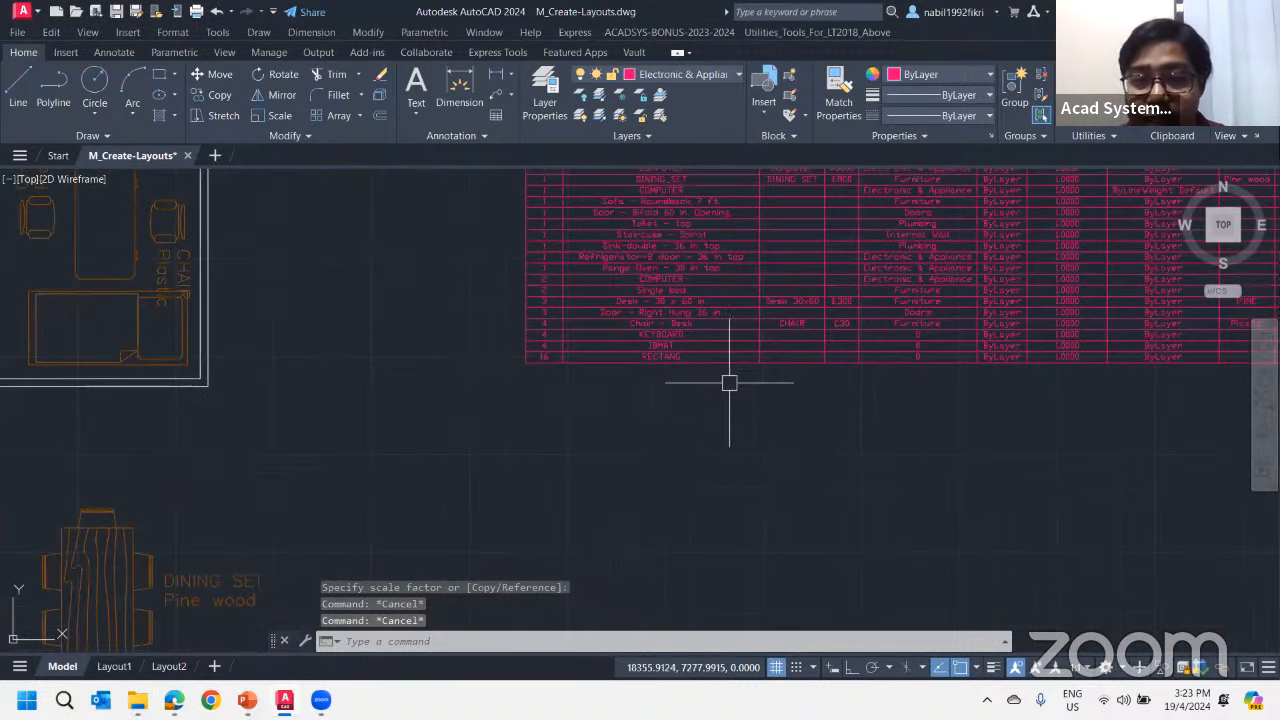
{"action": "middle_click_drag", "start_coordinate": [730, 379], "coordinate": [606, 547]}
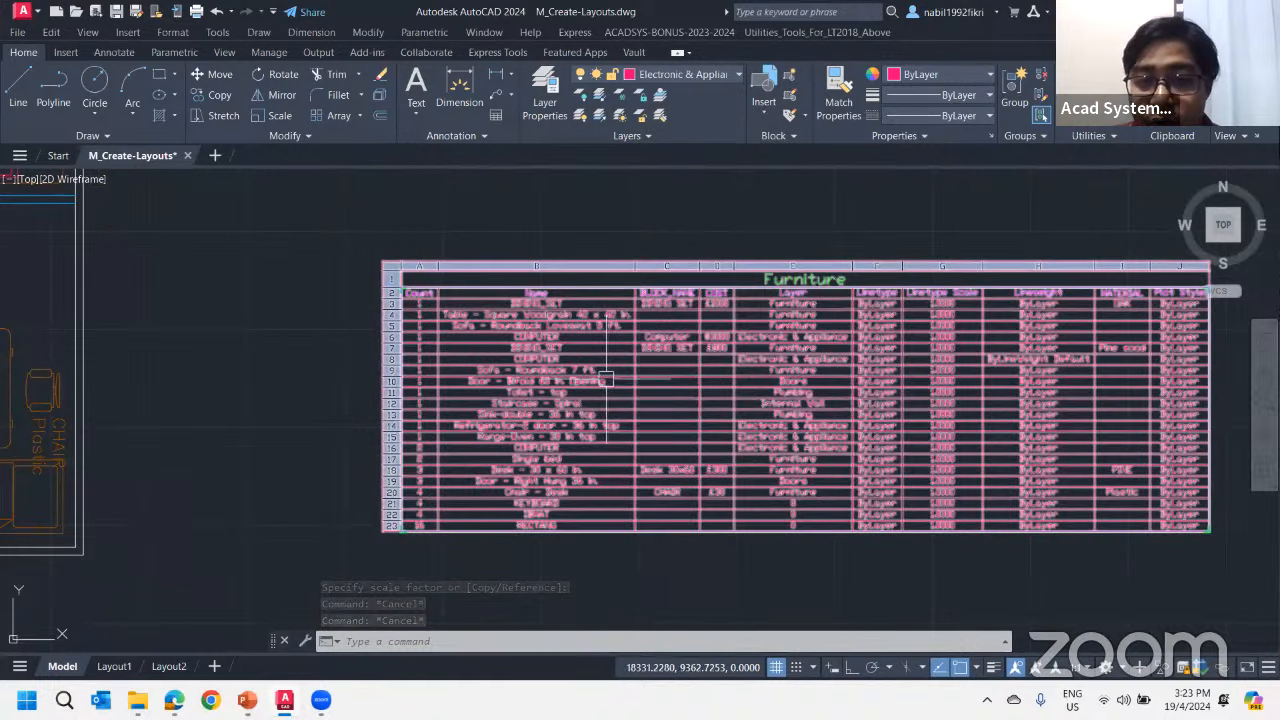
{"action": "scroll", "coordinate": [505, 316], "scroll_direction": "up", "scroll_amount": 2}
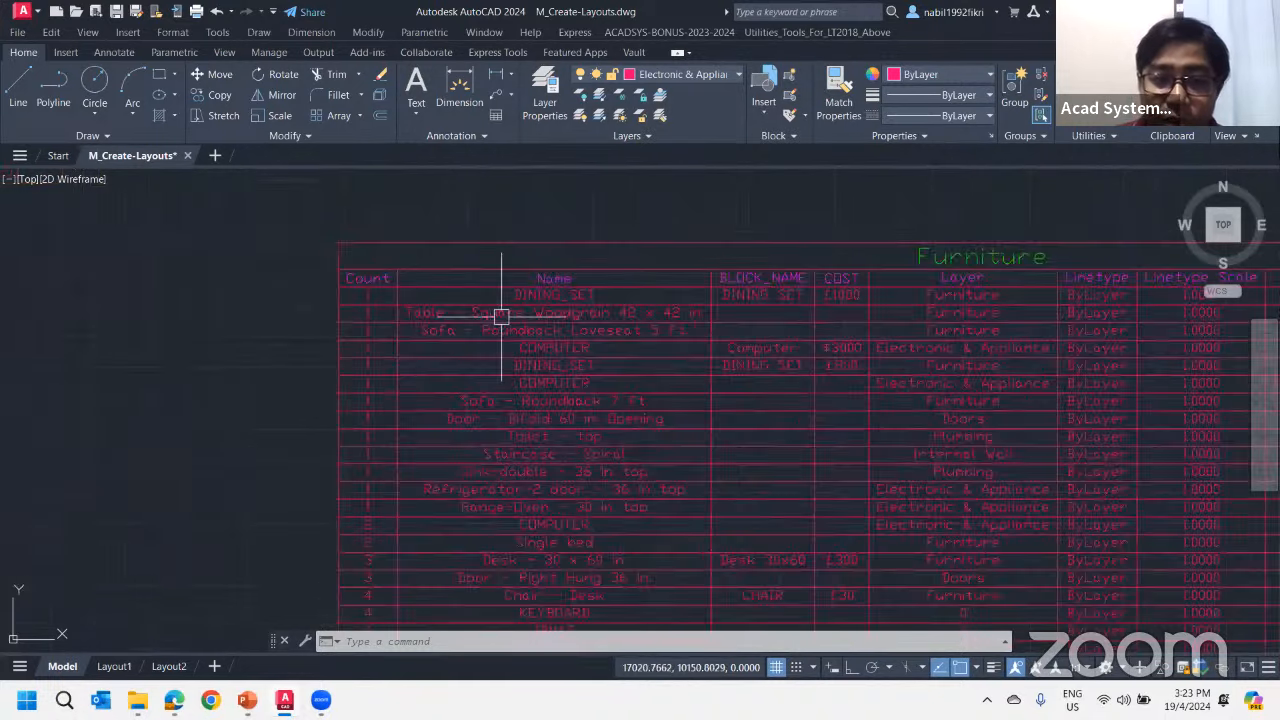
Examine the item counts and names in the Furniture table, and compare them with the floor plan beside it
{"action": "scroll", "coordinate": [493, 353], "scroll_direction": "down", "scroll_amount": 1}
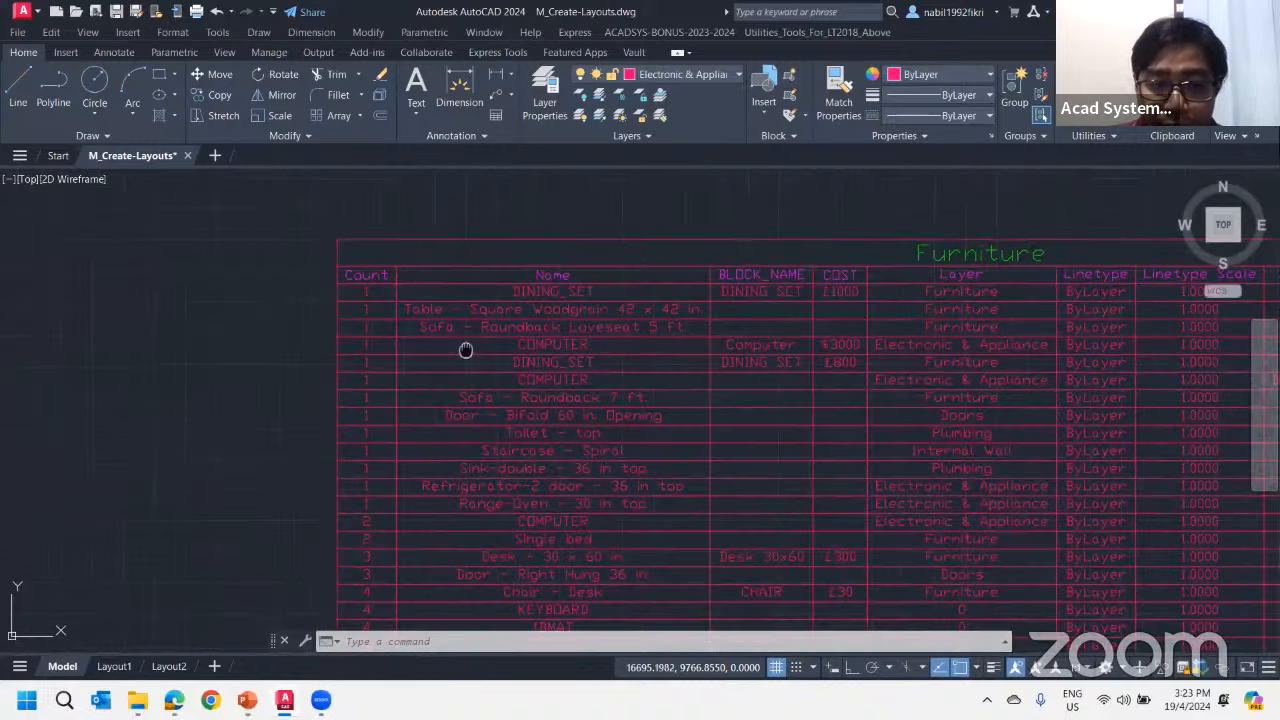
{"action": "middle_click_drag", "start_coordinate": [466, 351], "coordinate": [547, 248]}
{"action": "middle_click_drag", "start_coordinate": [565, 391], "coordinate": [554, 446]}
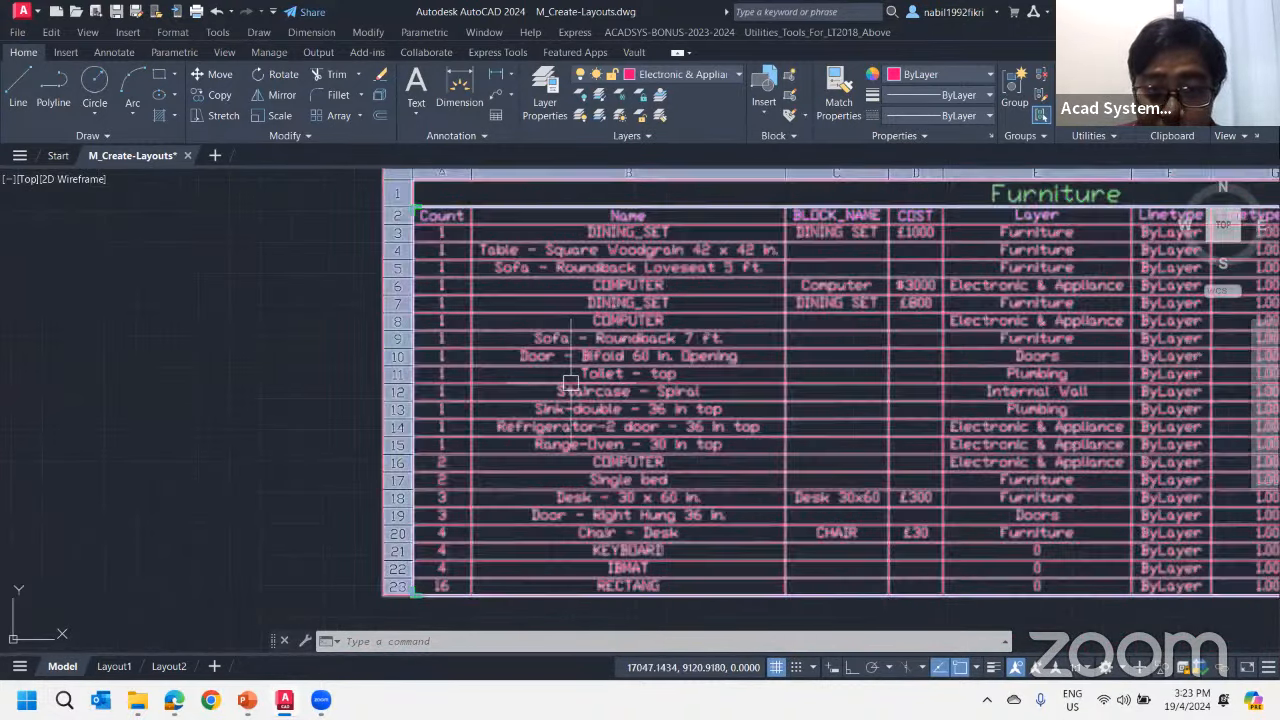
{"action": "scroll", "coordinate": [382, 360], "scroll_direction": "down", "scroll_amount": 3}
{"action": "middle_click_drag", "start_coordinate": [297, 352], "coordinate": [727, 489]}
{"action": "scroll", "coordinate": [915, 511], "scroll_direction": "up", "scroll_amount": 4}
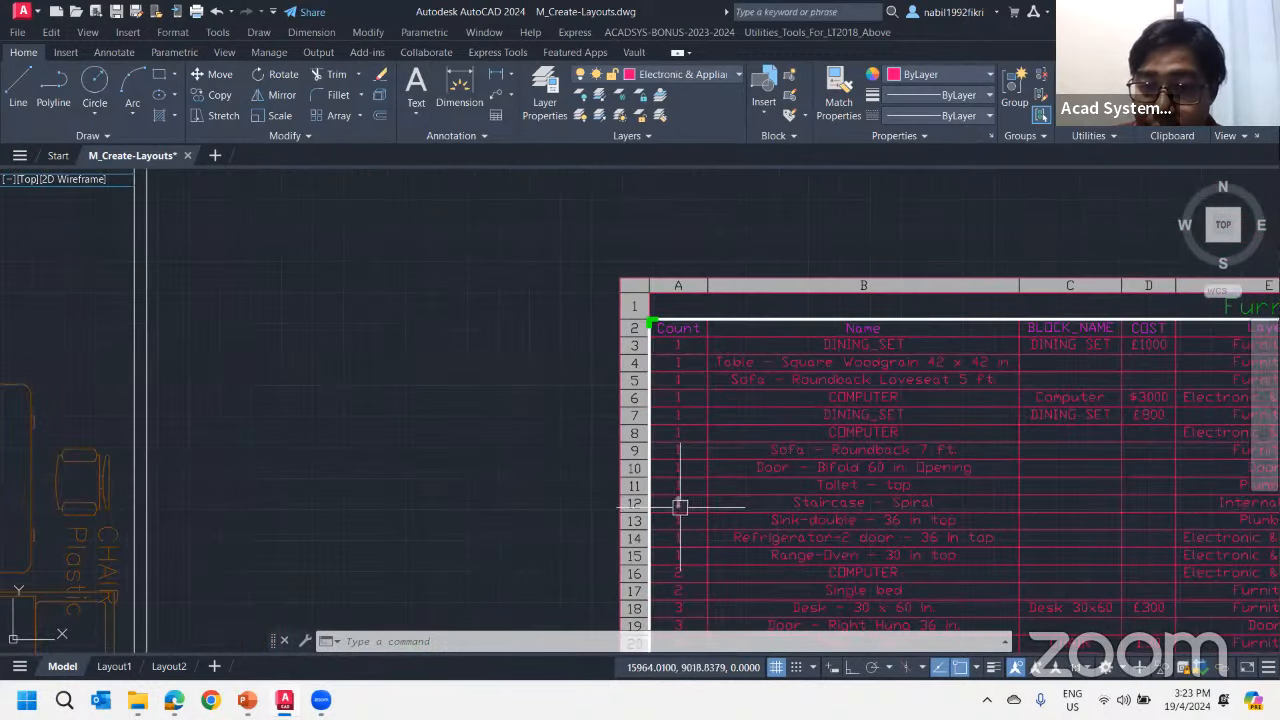
{"action": "scroll", "coordinate": [518, 464], "scroll_direction": "down", "scroll_amount": 3}
{"action": "middle_click_drag", "start_coordinate": [384, 403], "coordinate": [647, 466]}
{"action": "middle_click_drag", "start_coordinate": [461, 338], "coordinate": [752, 481]}
{"action": "middle_click_drag", "start_coordinate": [566, 283], "coordinate": [533, 221]}
Make Plumbing the current layer and insert a toilet block just outside the floor plan's upper-right corner
{"action": "left_click", "coordinate": [683, 78]}
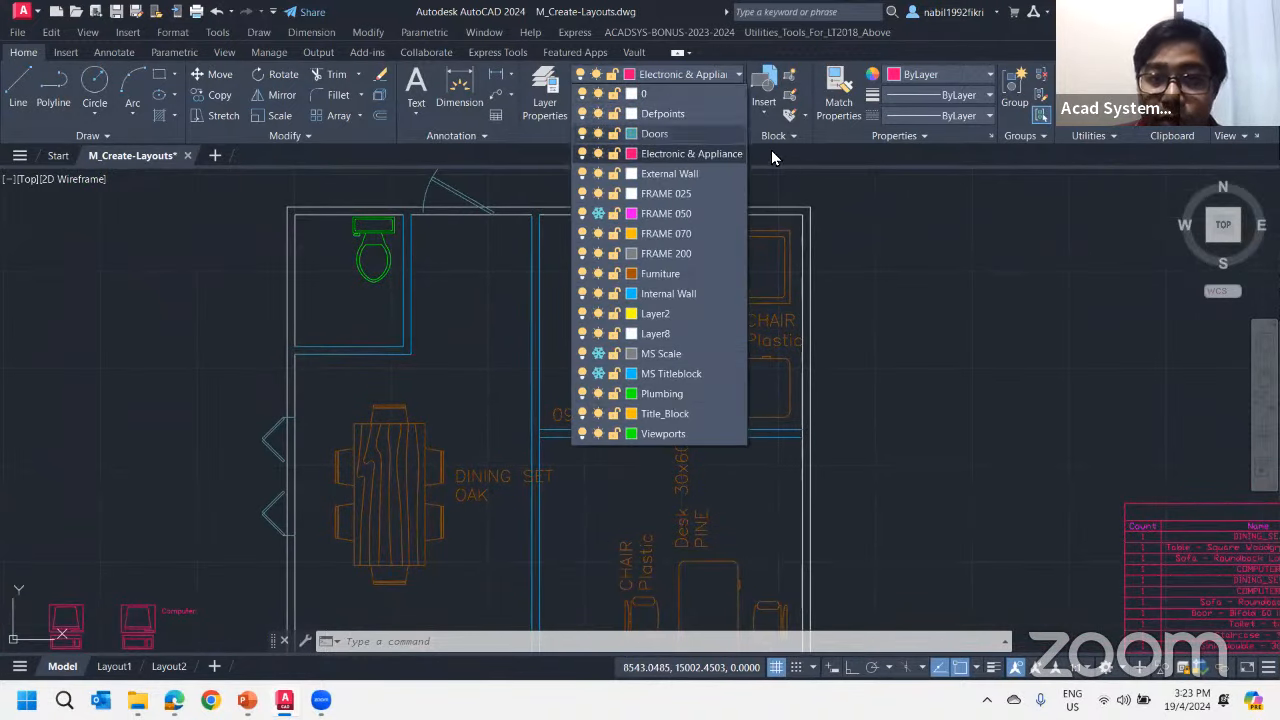
{"action": "left_click", "coordinate": [668, 395]}
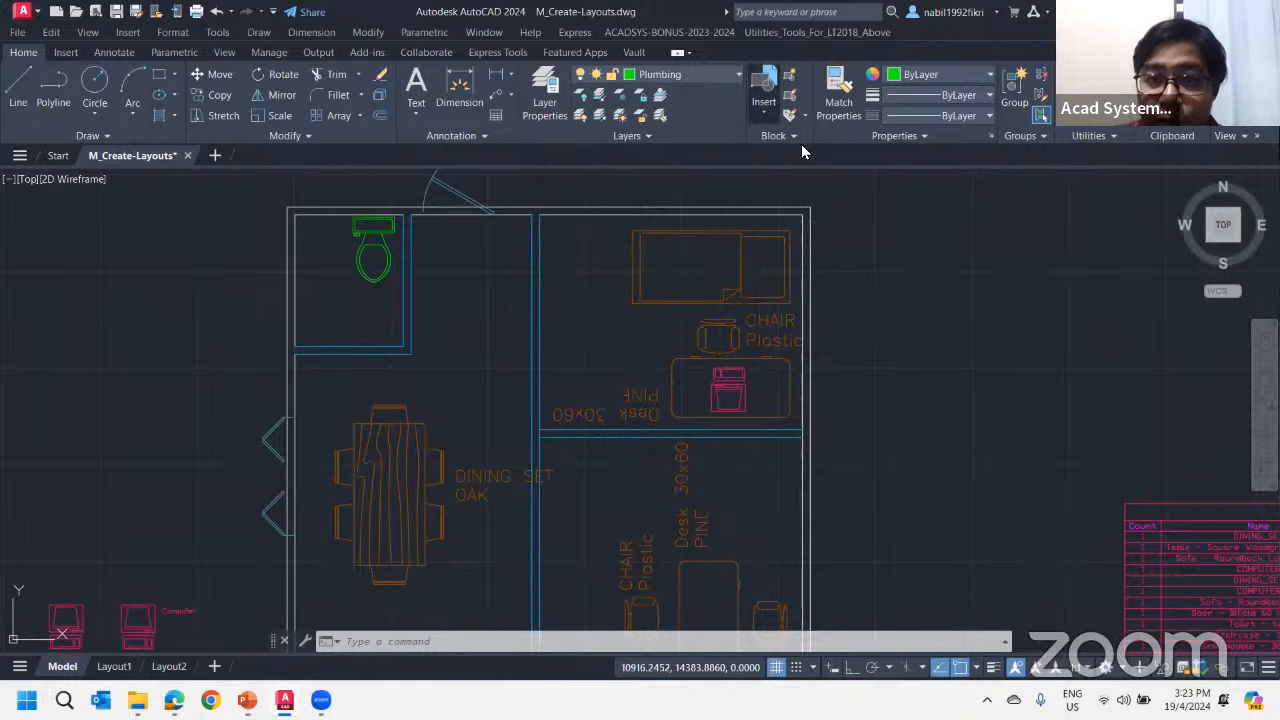
{"action": "left_click", "coordinate": [763, 100]}
{"action": "scroll", "coordinate": [893, 218], "scroll_direction": "down", "scroll_amount": 3}
{"action": "scroll", "coordinate": [893, 230], "scroll_direction": "down", "scroll_amount": 4}
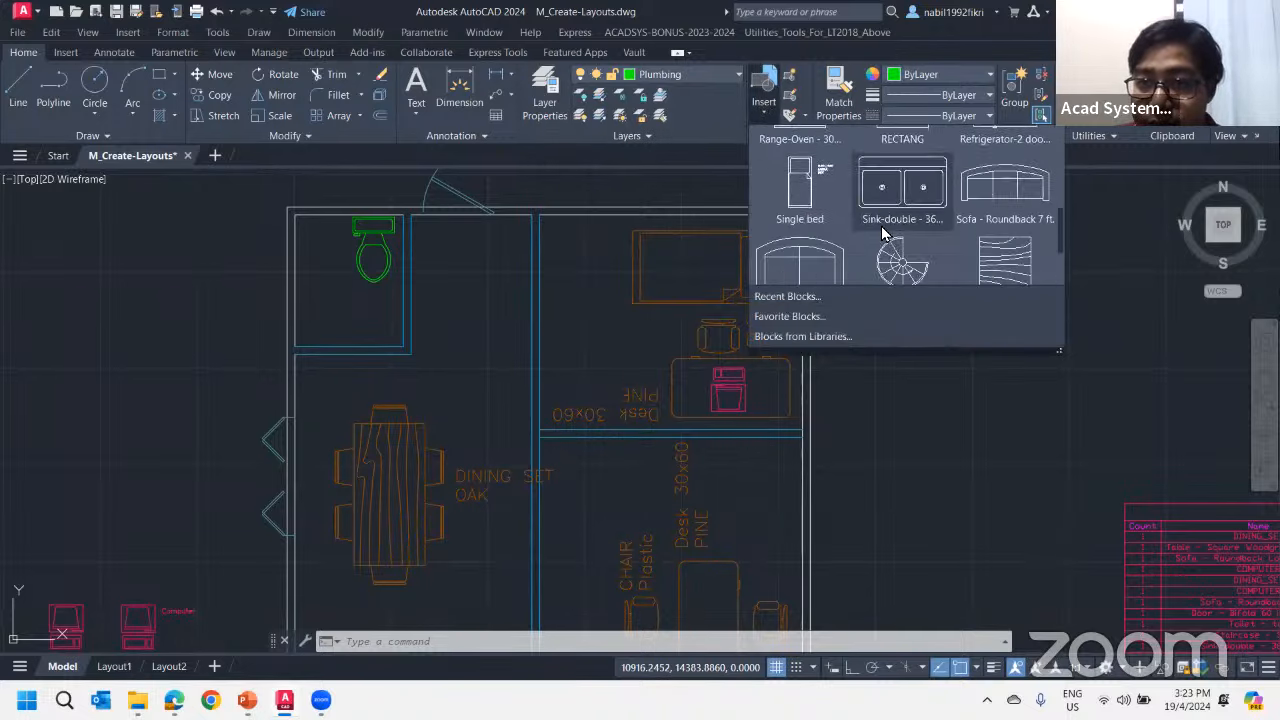
{"action": "left_click", "coordinate": [900, 262]}
{"action": "scroll", "coordinate": [875, 310], "scroll_direction": "down", "scroll_amount": 5}
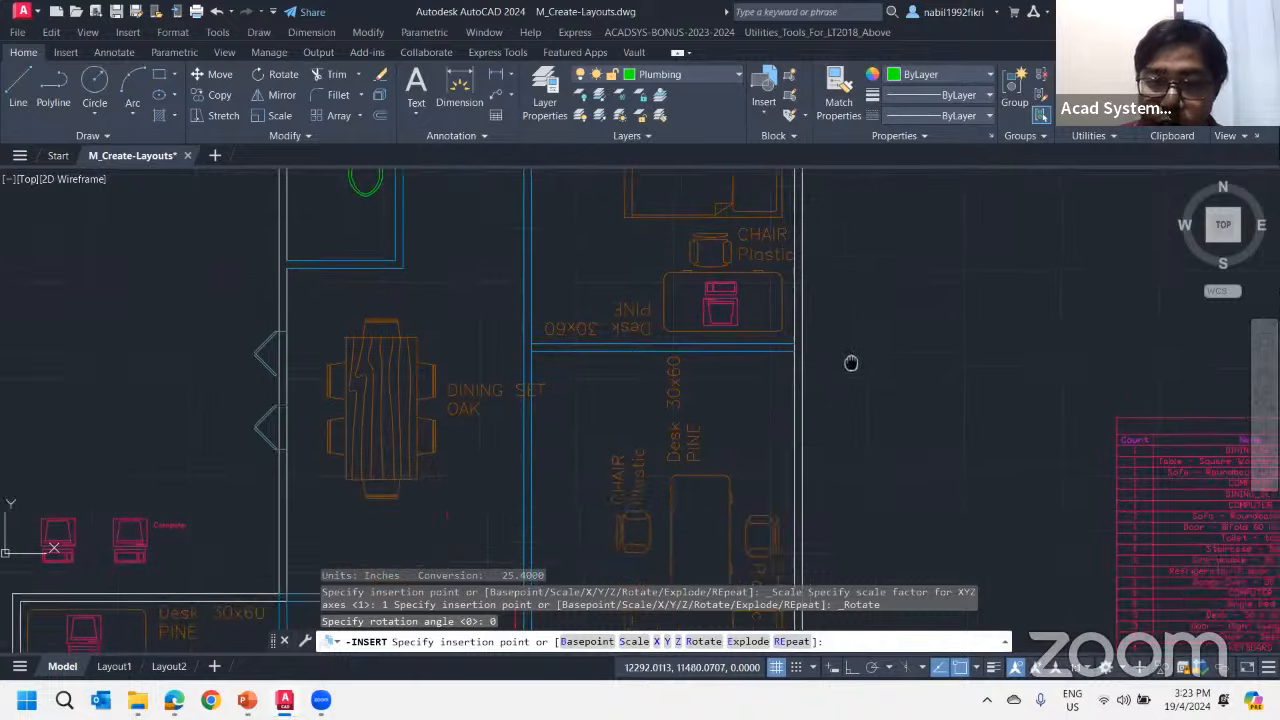
{"action": "middle_click_drag", "start_coordinate": [520, 254], "coordinate": [606, 376]}
{"action": "left_click", "coordinate": [811, 238]}
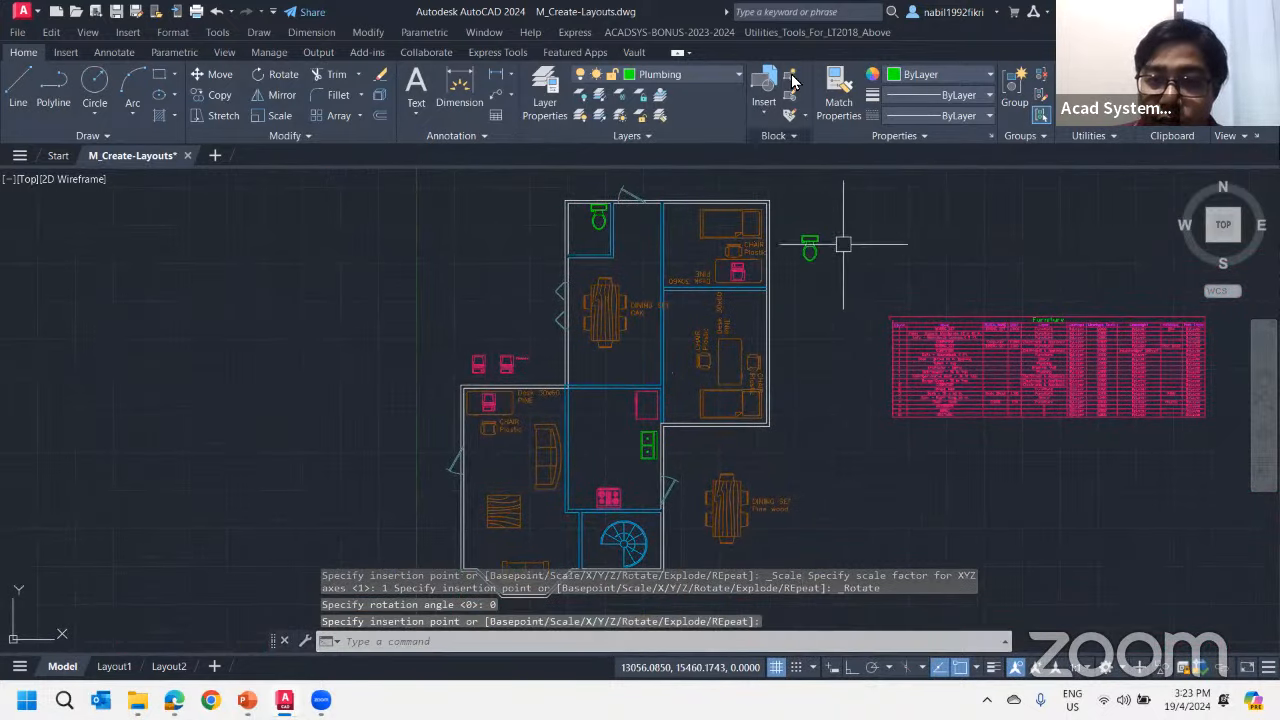
Insert a second toilet block immediately to the right of the one outside the floor plan
{"action": "left_click", "coordinate": [764, 88]}
{"action": "left_click", "coordinate": [895, 257]}
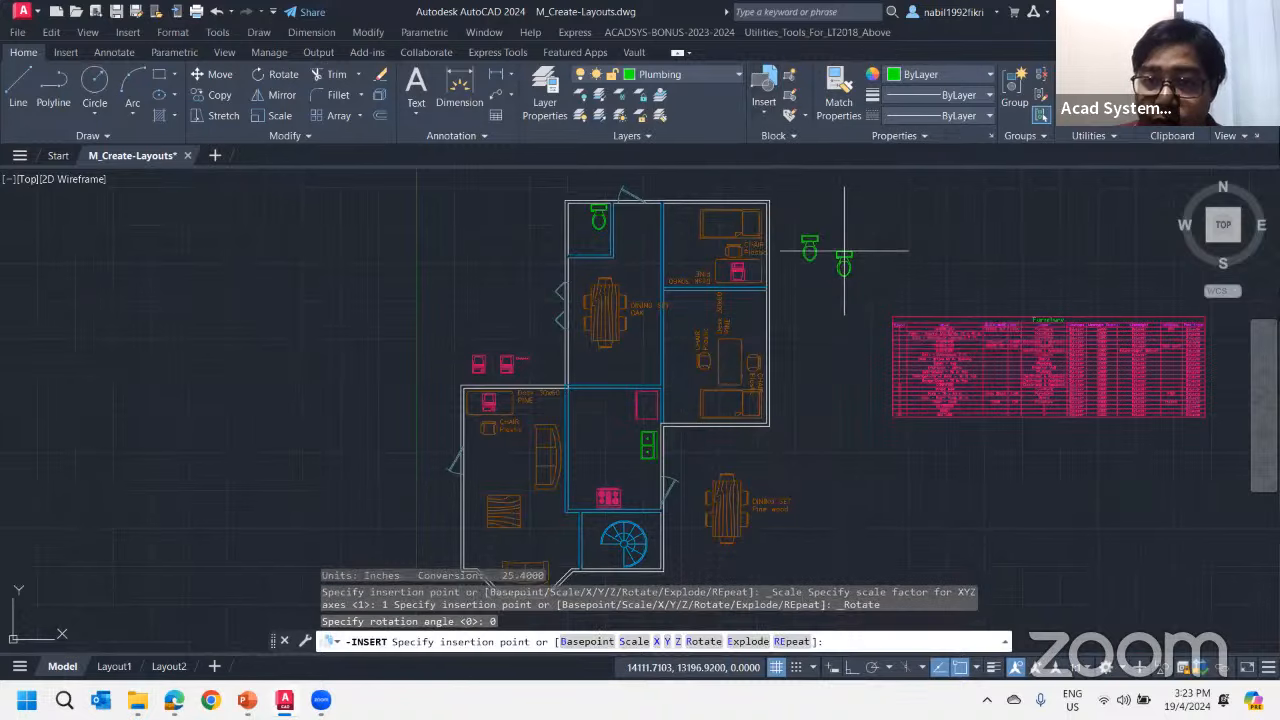
{"action": "left_click", "coordinate": [843, 240]}
Review the Toilet - top row in the Furniture table and update the table's data links
{"action": "scroll", "coordinate": [925, 340], "scroll_direction": "up", "scroll_amount": 6}
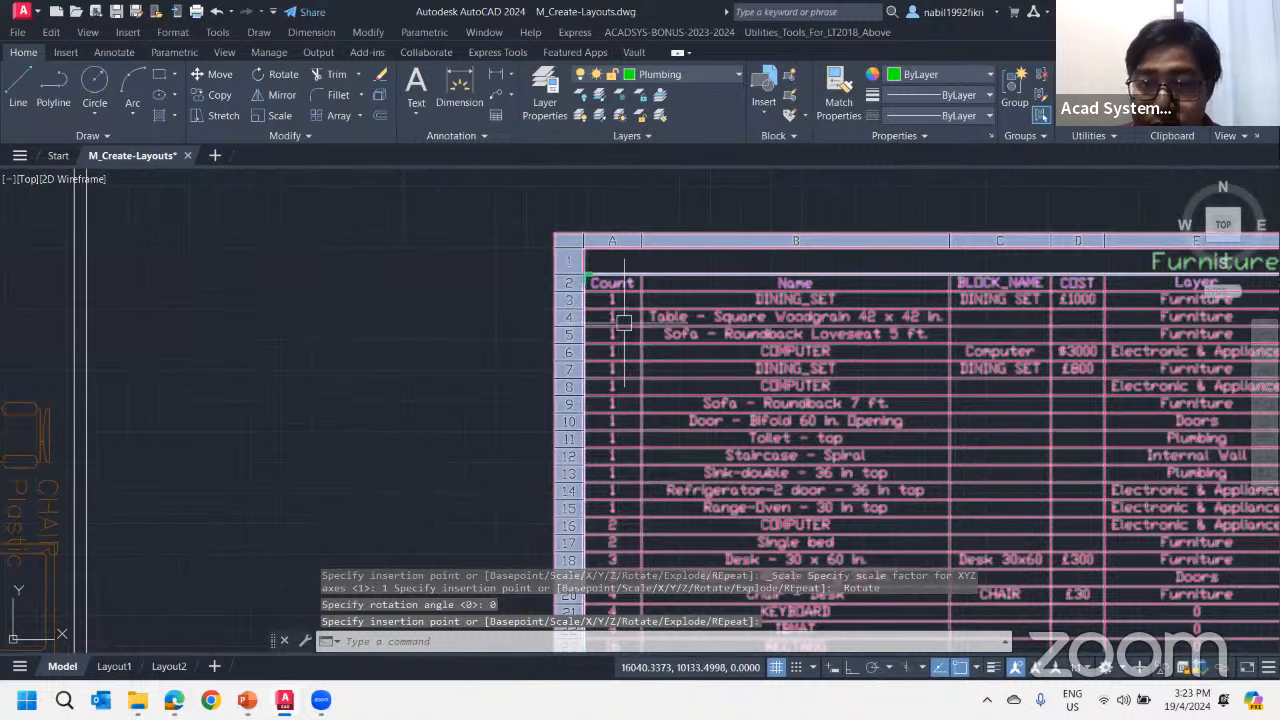
{"action": "middle_click_drag", "start_coordinate": [735, 443], "coordinate": [676, 385]}
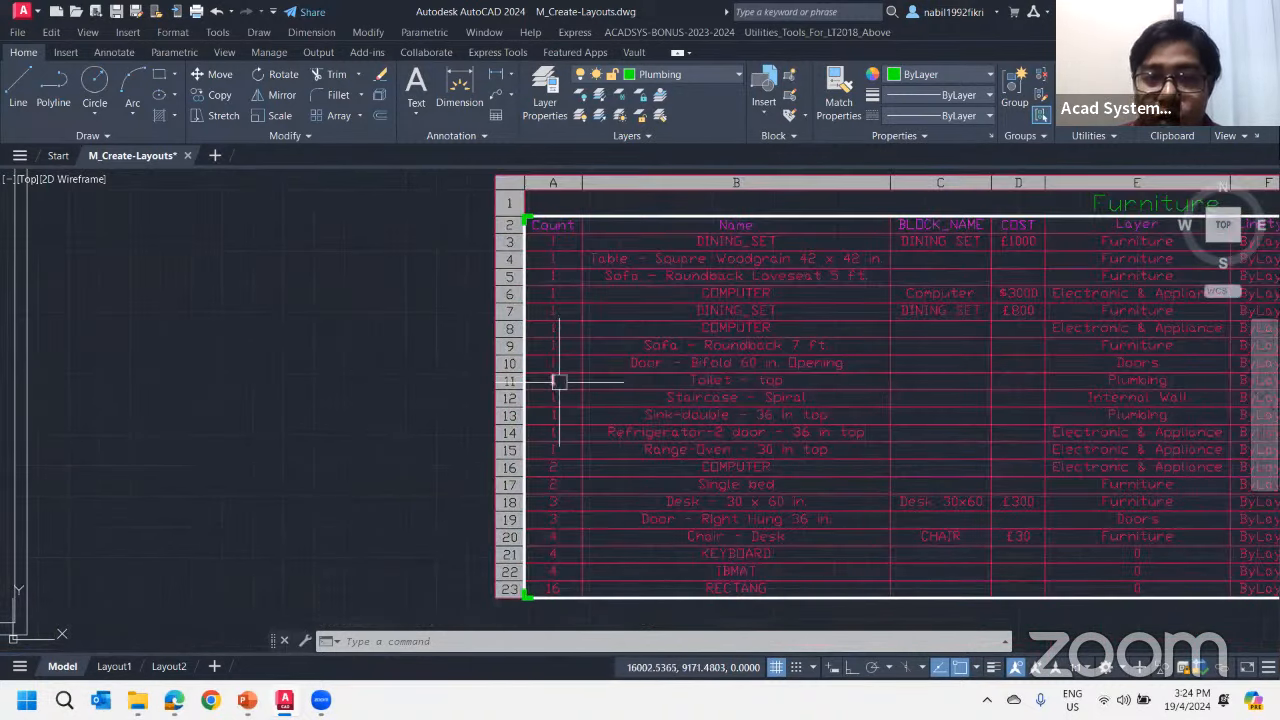
{"action": "scroll", "coordinate": [565, 383], "scroll_direction": "down", "scroll_amount": 3}
{"action": "scroll", "coordinate": [662, 247], "scroll_direction": "down", "scroll_amount": 1}
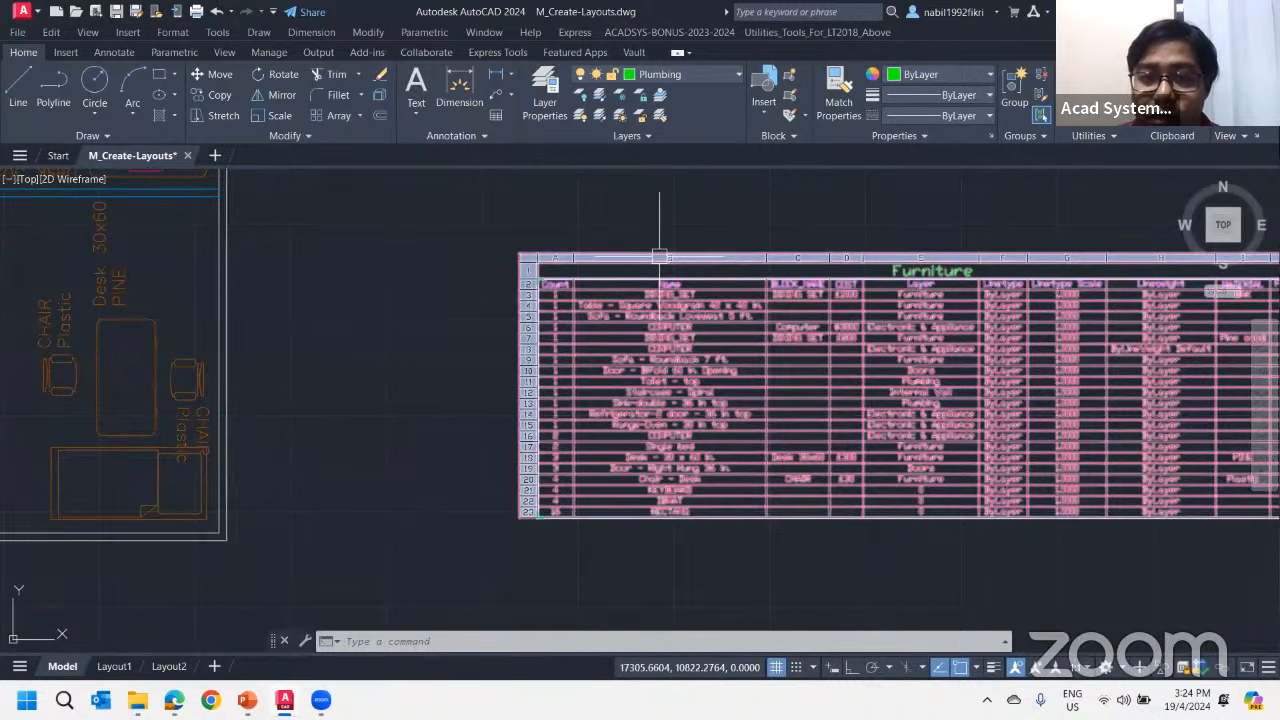
{"action": "left_click", "coordinate": [659, 257]}
{"action": "right_click", "coordinate": [659, 260]}
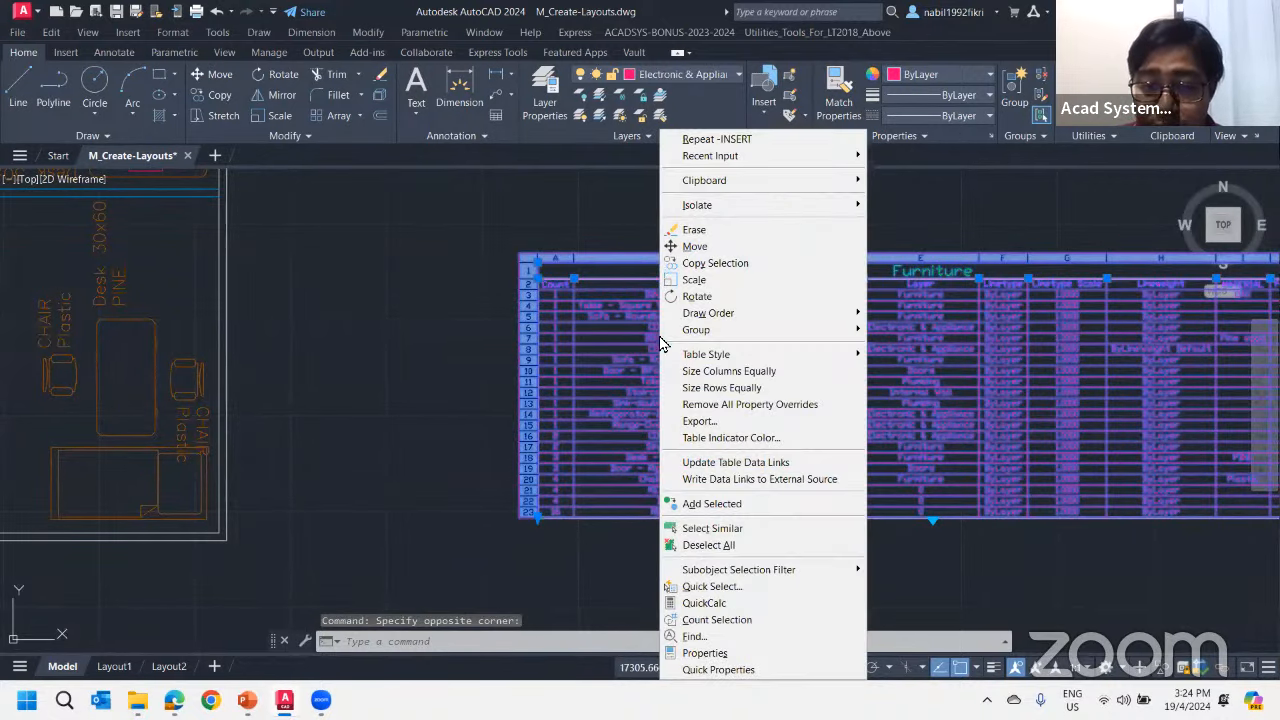
{"action": "left_click", "coordinate": [722, 464]}
Inspect the Toilet - top count in the updated Furniture table and deselect the table
{"action": "scroll", "coordinate": [587, 569], "scroll_direction": "up", "scroll_amount": 2}
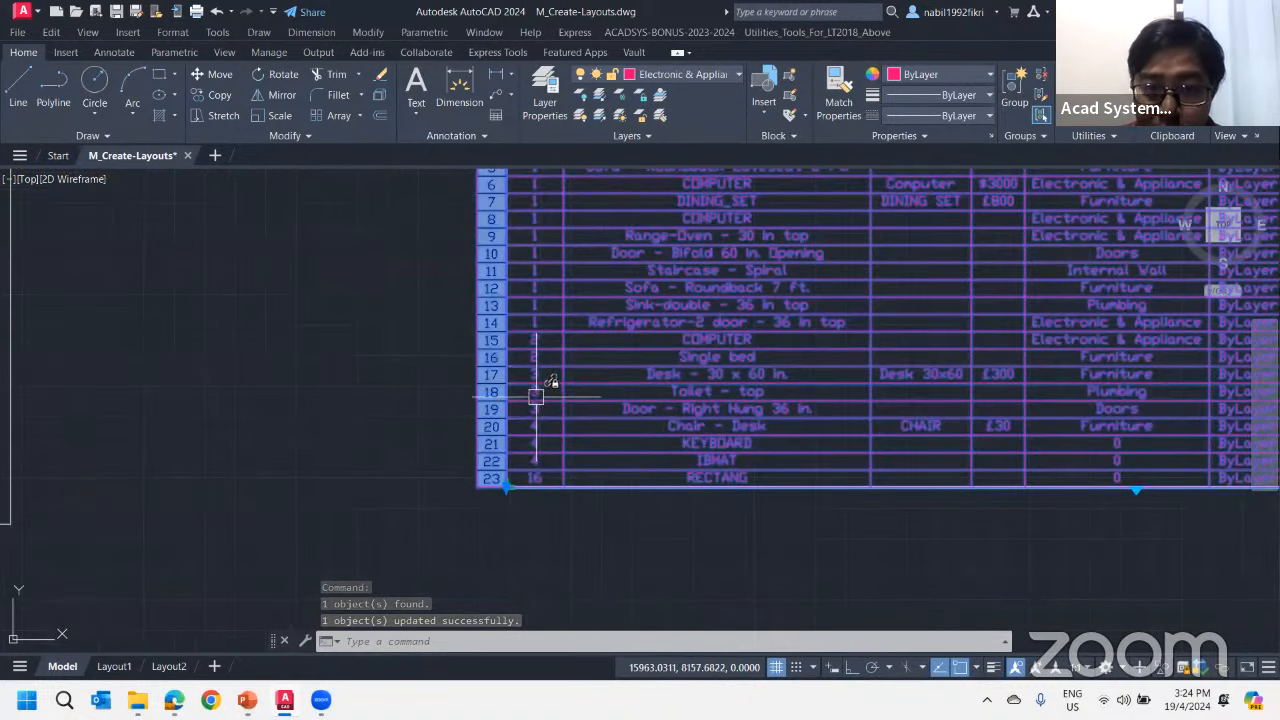
{"action": "scroll", "coordinate": [536, 396], "scroll_direction": "up", "scroll_amount": 3}
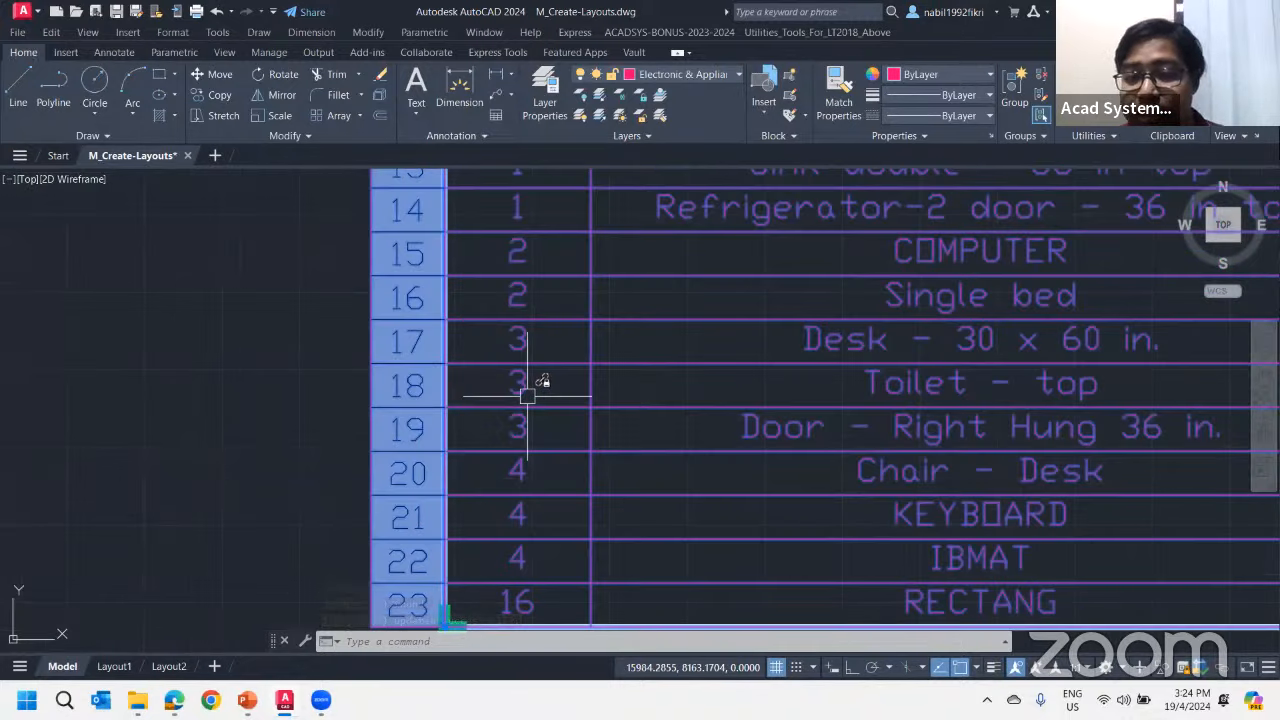
{"action": "scroll", "coordinate": [523, 400], "scroll_direction": "down", "scroll_amount": 8}
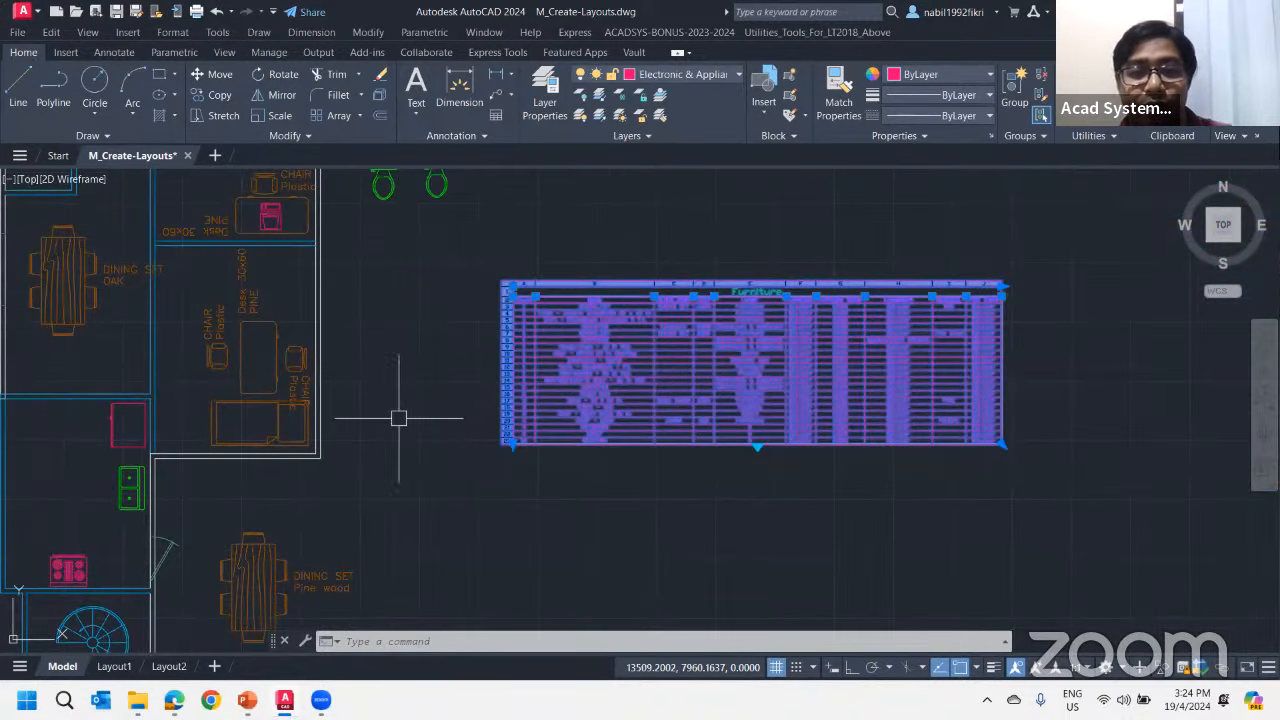
{"action": "key", "text": "Escape"}
{"action": "key", "text": "Escape"}
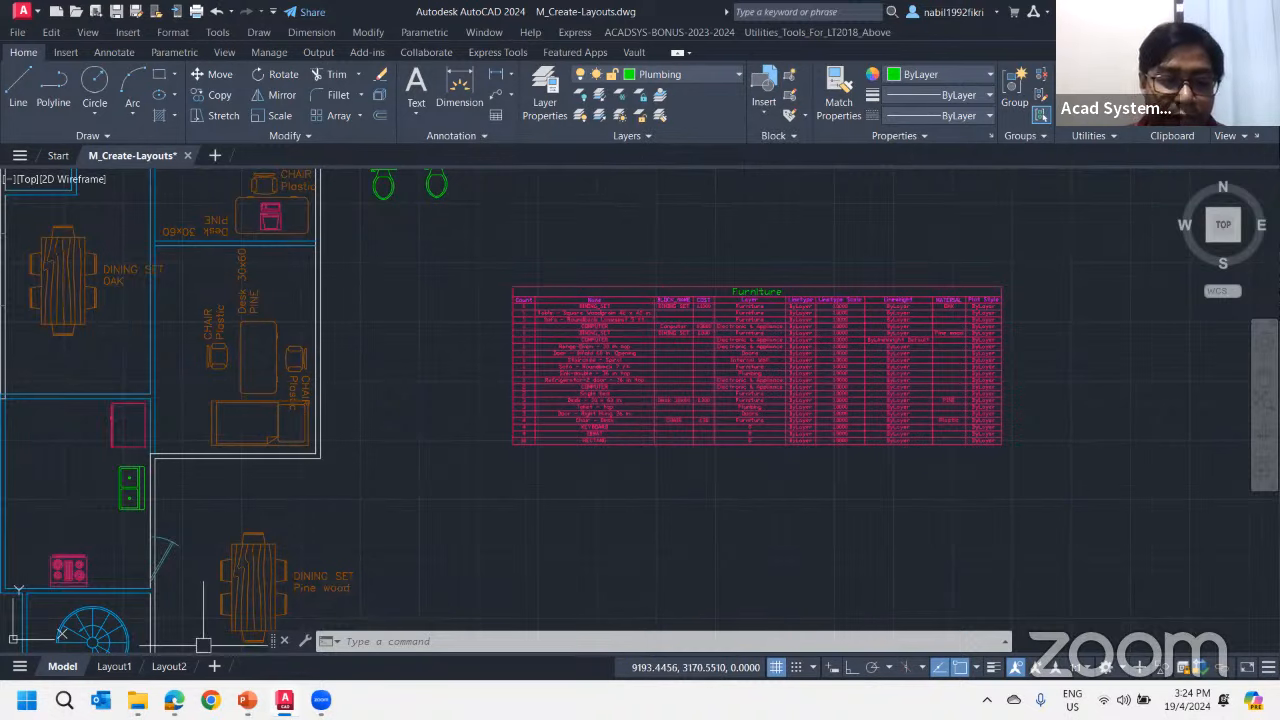
Open Furniture.xls in Excel from the AutoCAD extract information folder, review the extracted data, and return to the drawing
{"action": "mouse_move", "coordinate": [137, 700]}
{"action": "left_click", "coordinate": [137, 610]}
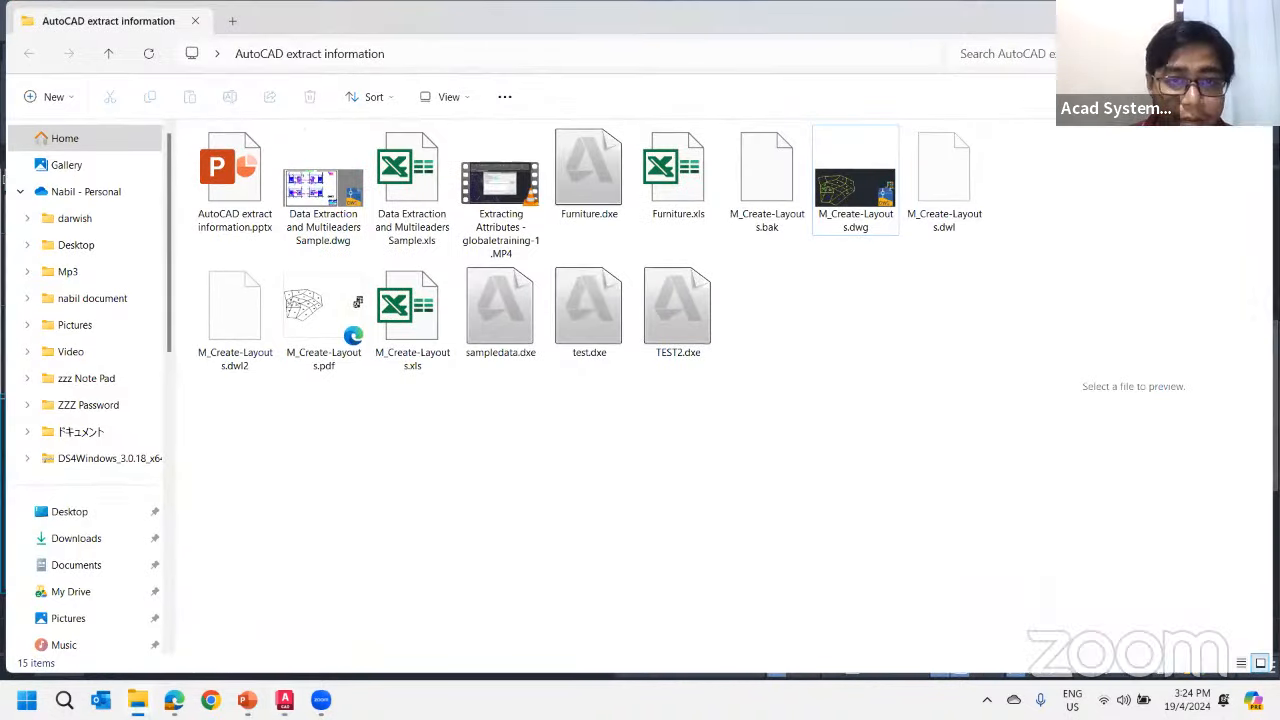
{"action": "left_click", "coordinate": [686, 178]}
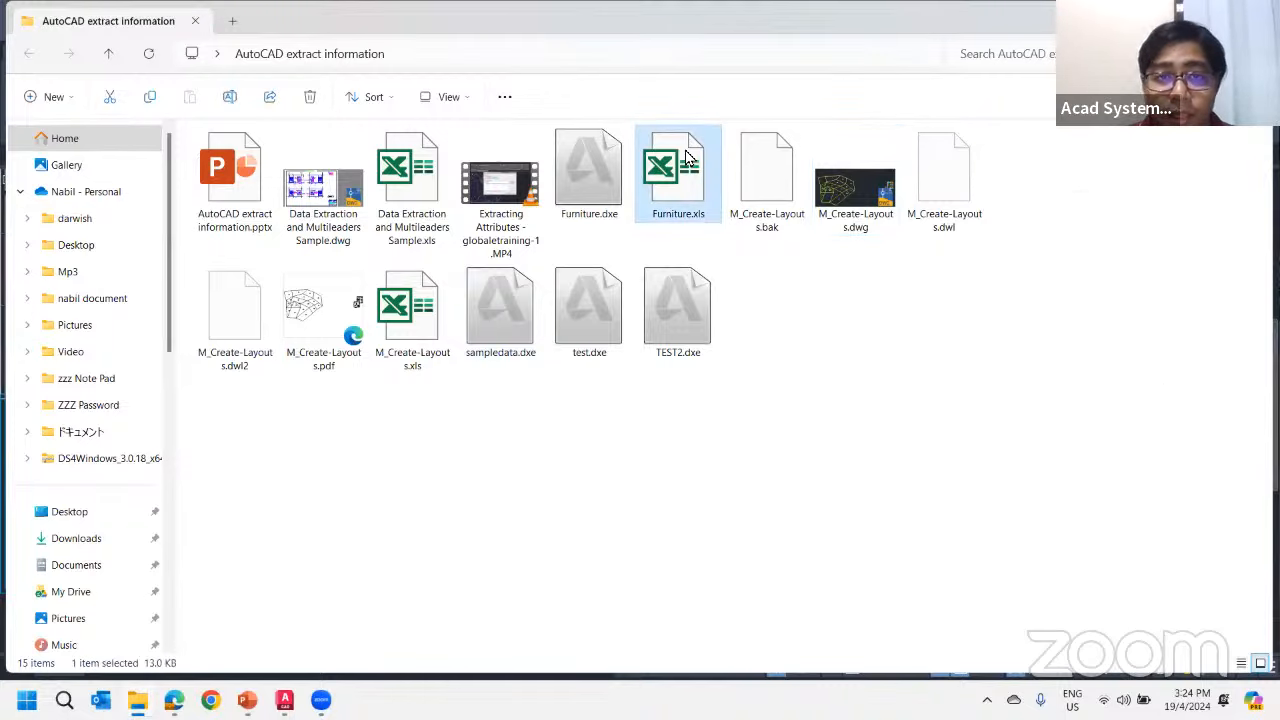
{"action": "double_click", "coordinate": [692, 185]}
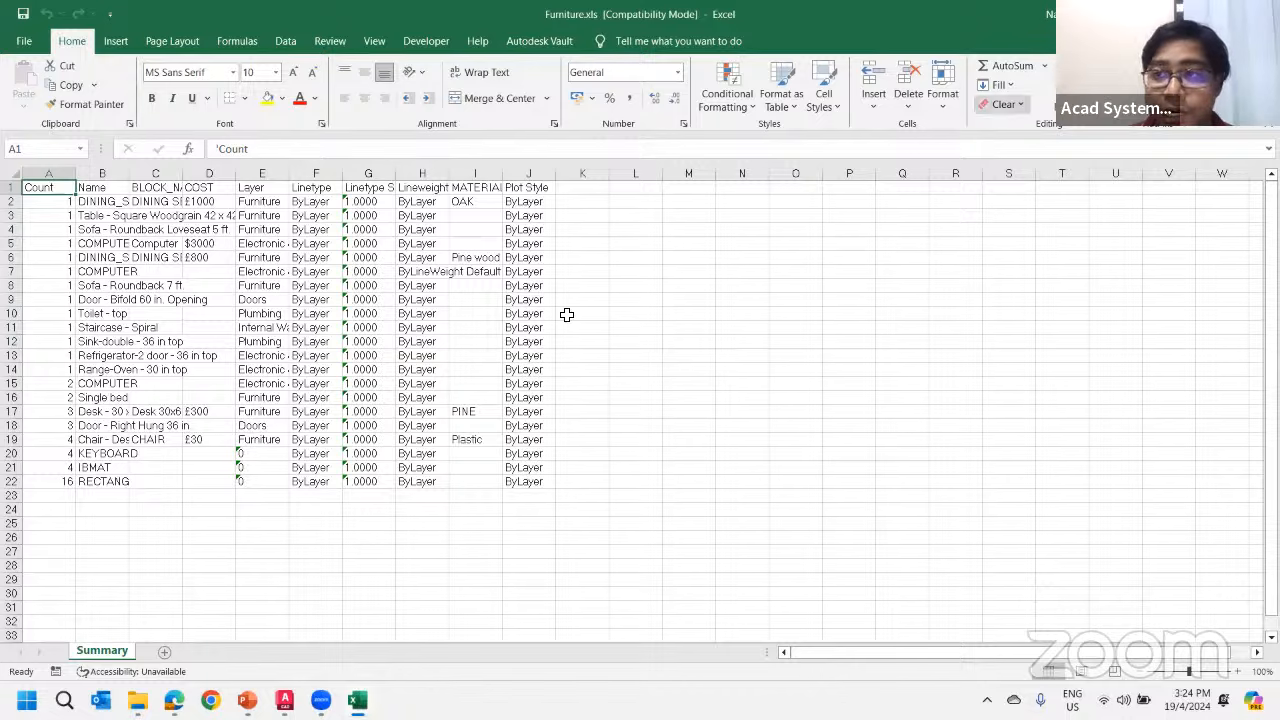
{"action": "left_click", "coordinate": [1261, 14]}
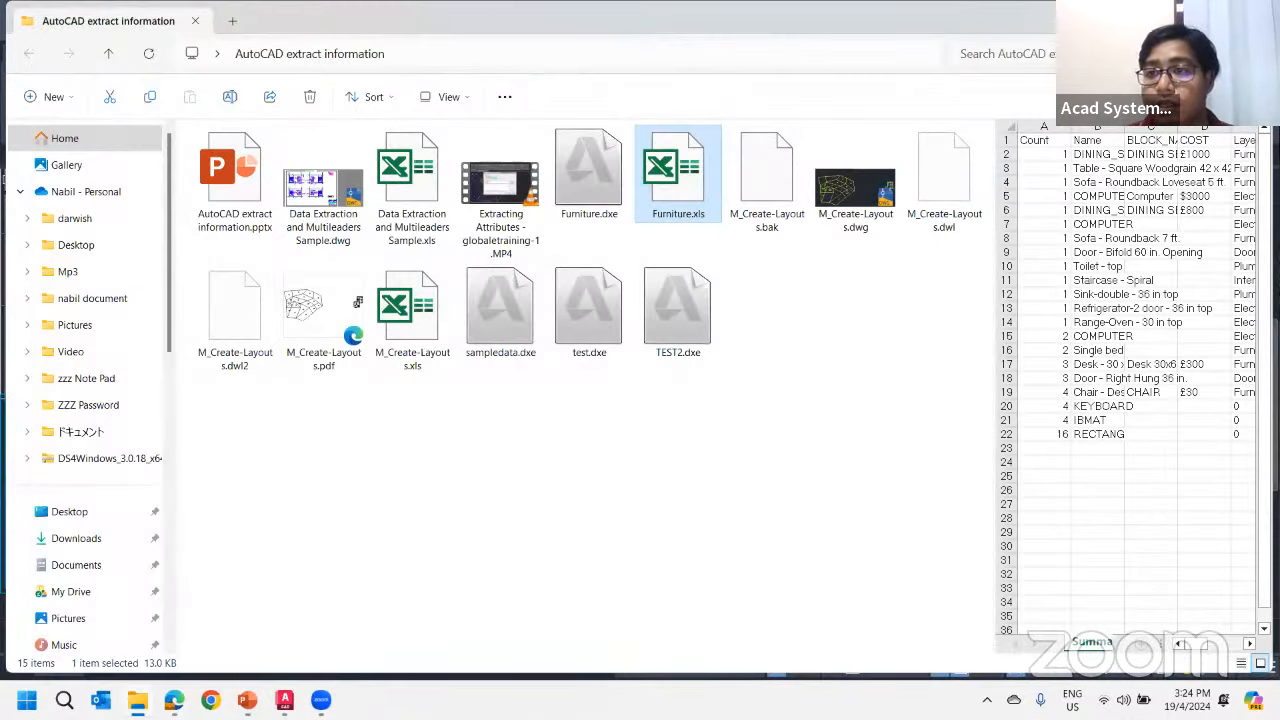
{"action": "left_click", "coordinate": [1184, 12]}
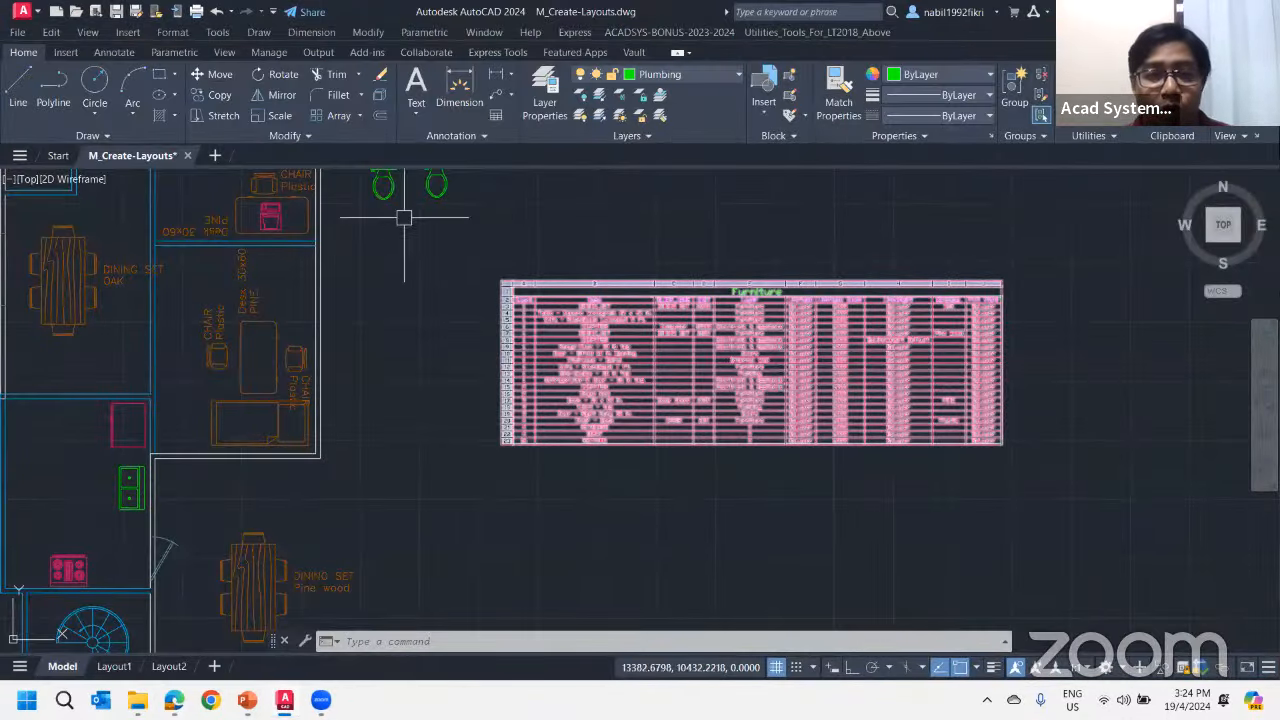
{"action": "left_click", "coordinate": [700, 307]}
{"action": "key", "text": "Escape"}
{"action": "left_click", "coordinate": [609, 283]}
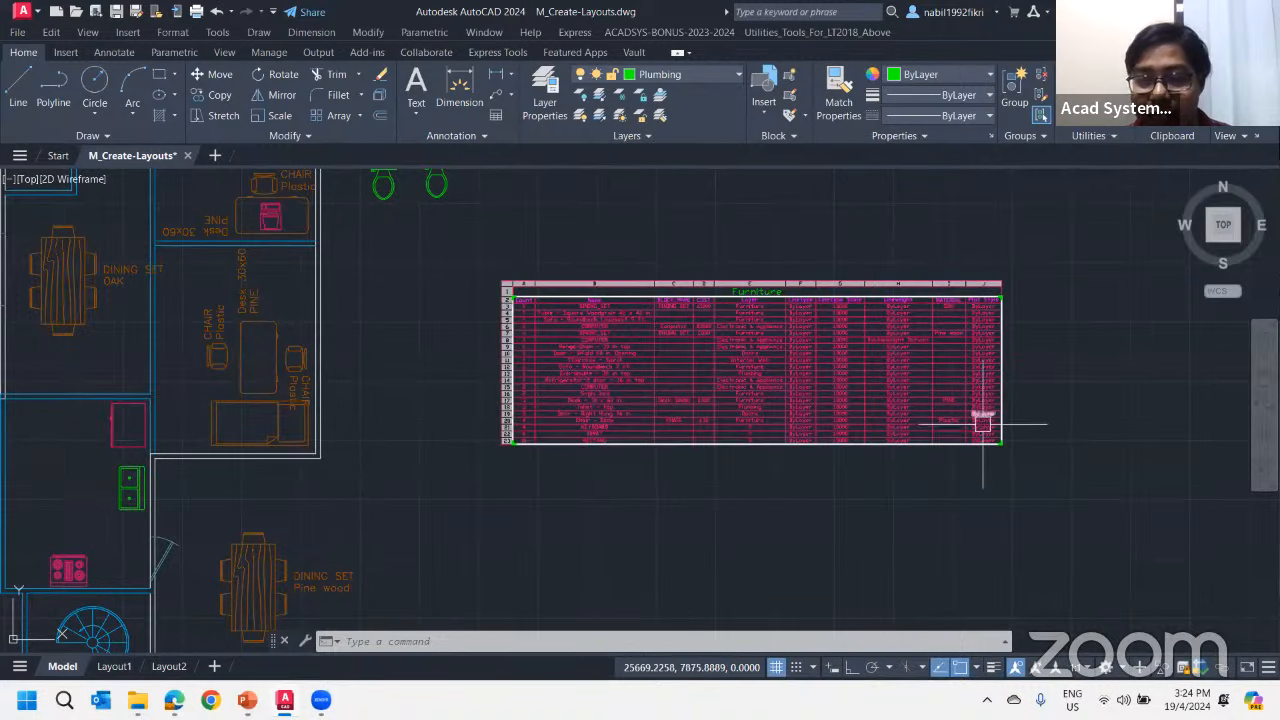
{"action": "key", "text": "Escape"}
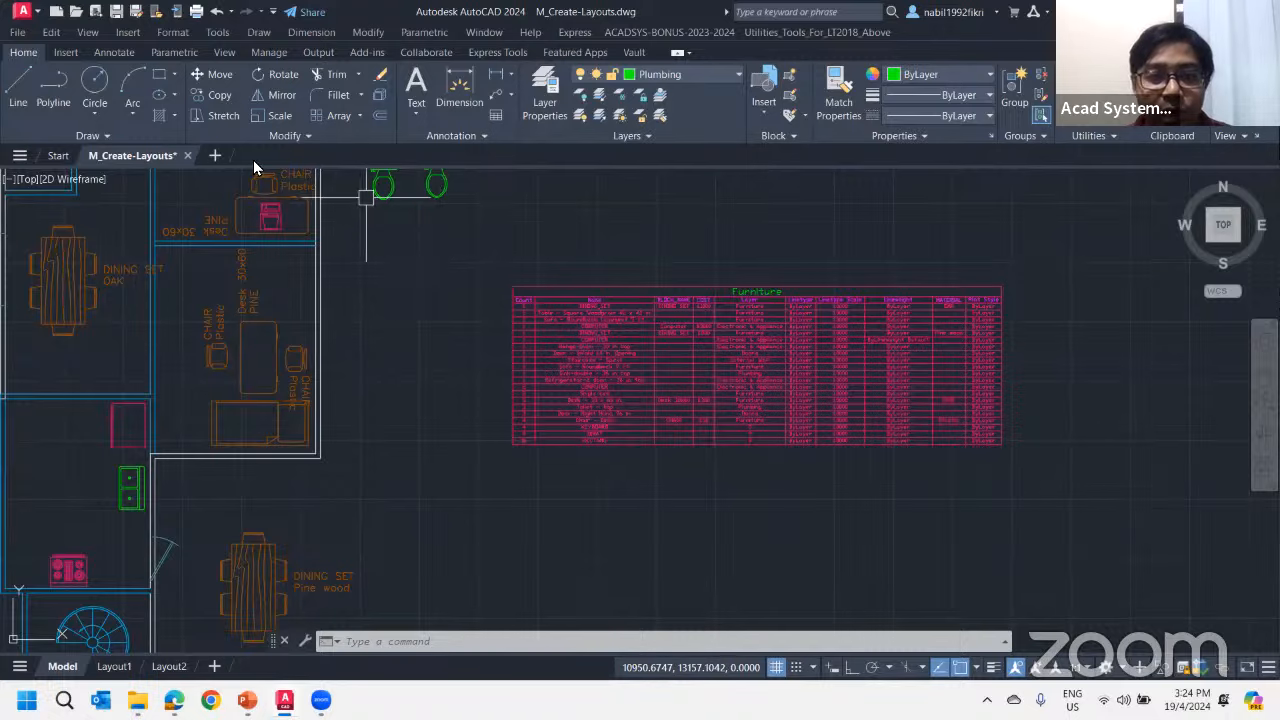
Start a new blank drawing and set up a table insertion that uses a data link
{"action": "left_click", "coordinate": [213, 157]}
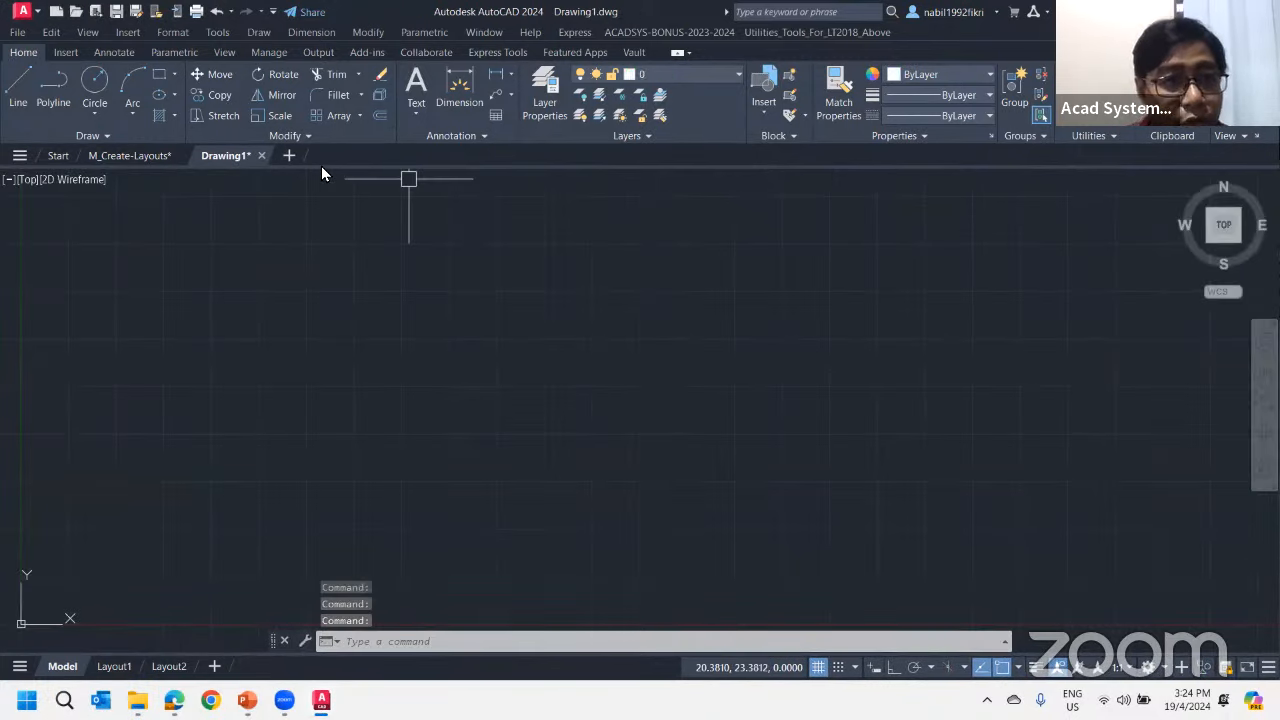
{"action": "middle_click_drag", "start_coordinate": [420, 285], "coordinate": [409, 245]}
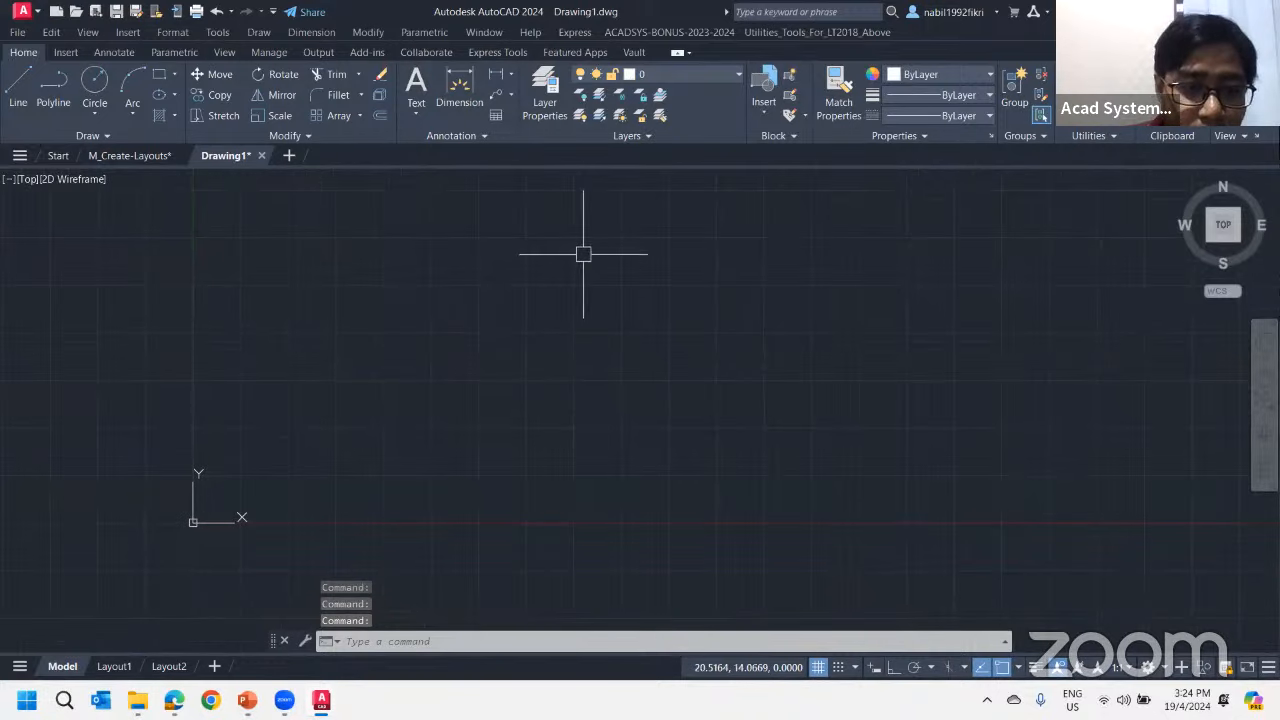
{"action": "left_click", "coordinate": [495, 118]}
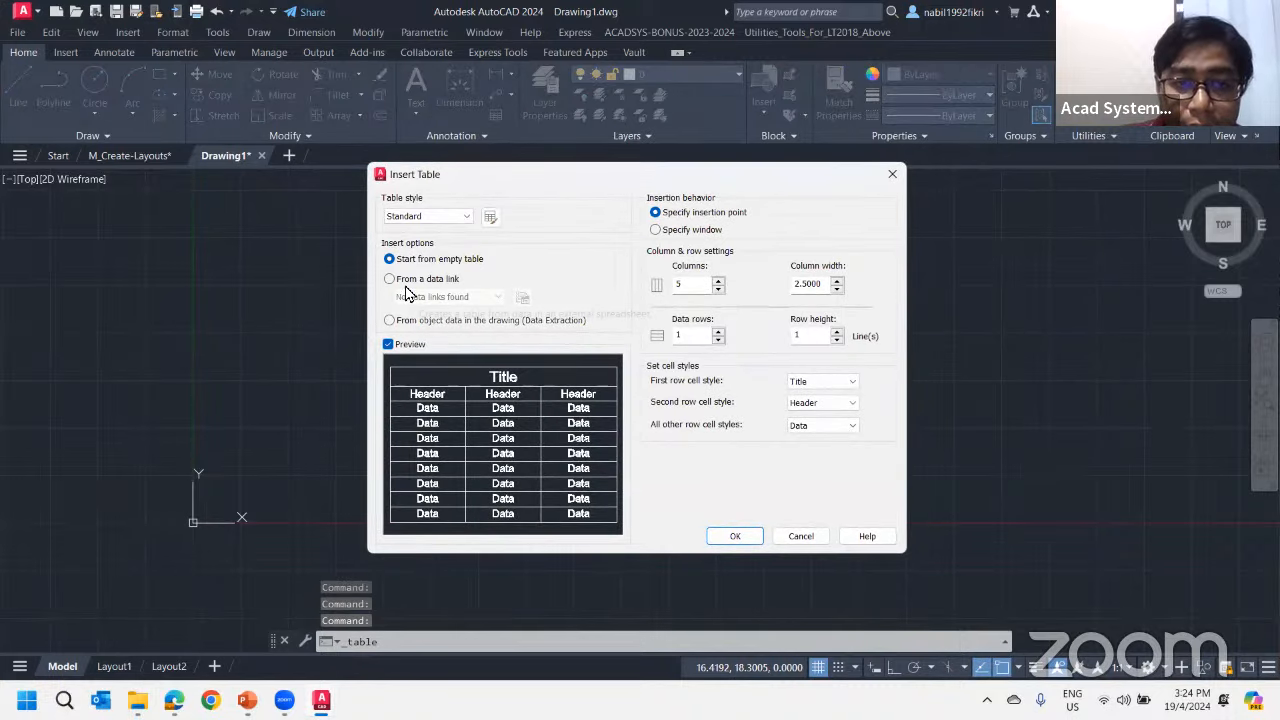
{"action": "left_click", "coordinate": [408, 281]}
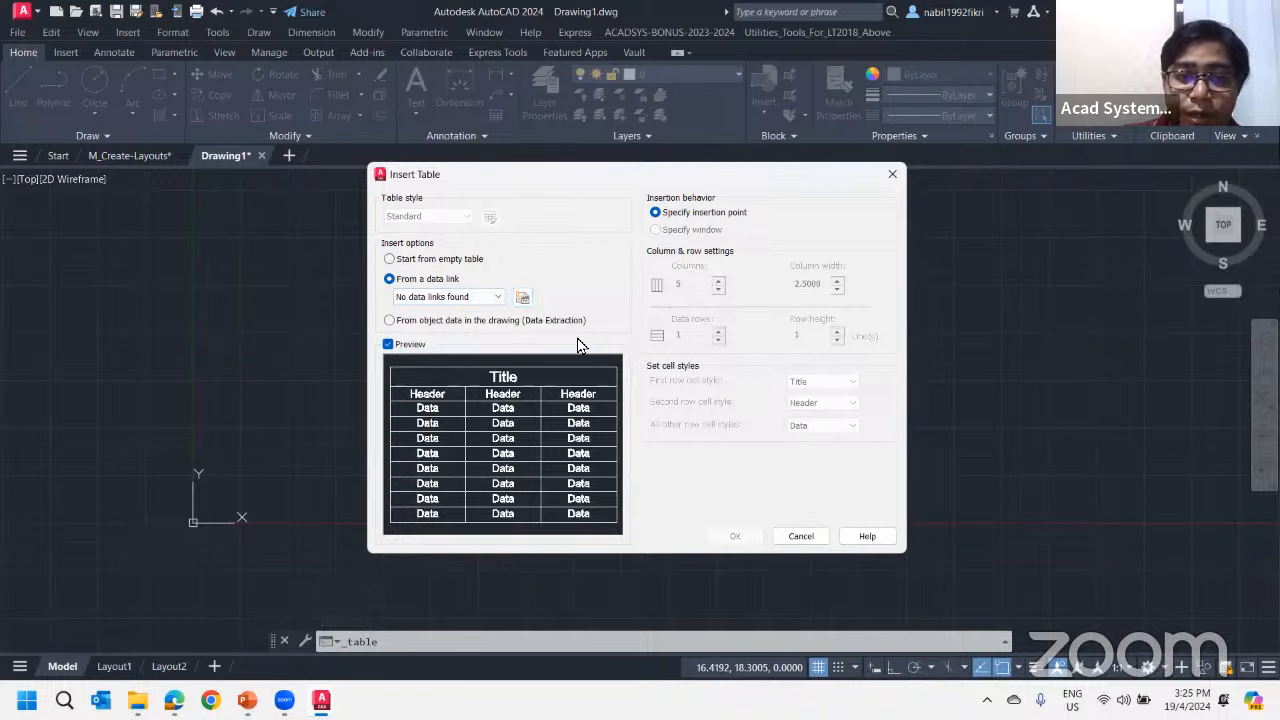
Begin a new Excel data link named Link1 with M_Create-Layouts.xls as its source file
{"action": "left_click", "coordinate": [521, 298]}
{"action": "left_click", "coordinate": [625, 246]}
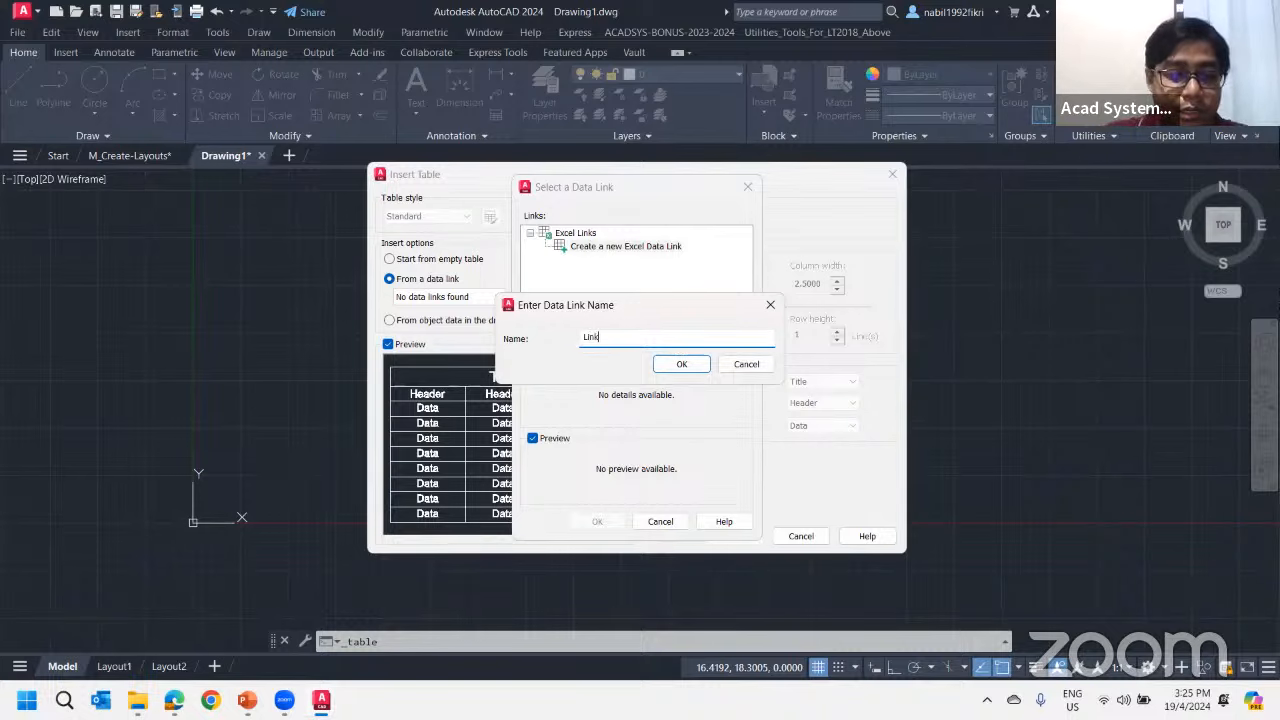
{"action": "left_click", "coordinate": [698, 372]}
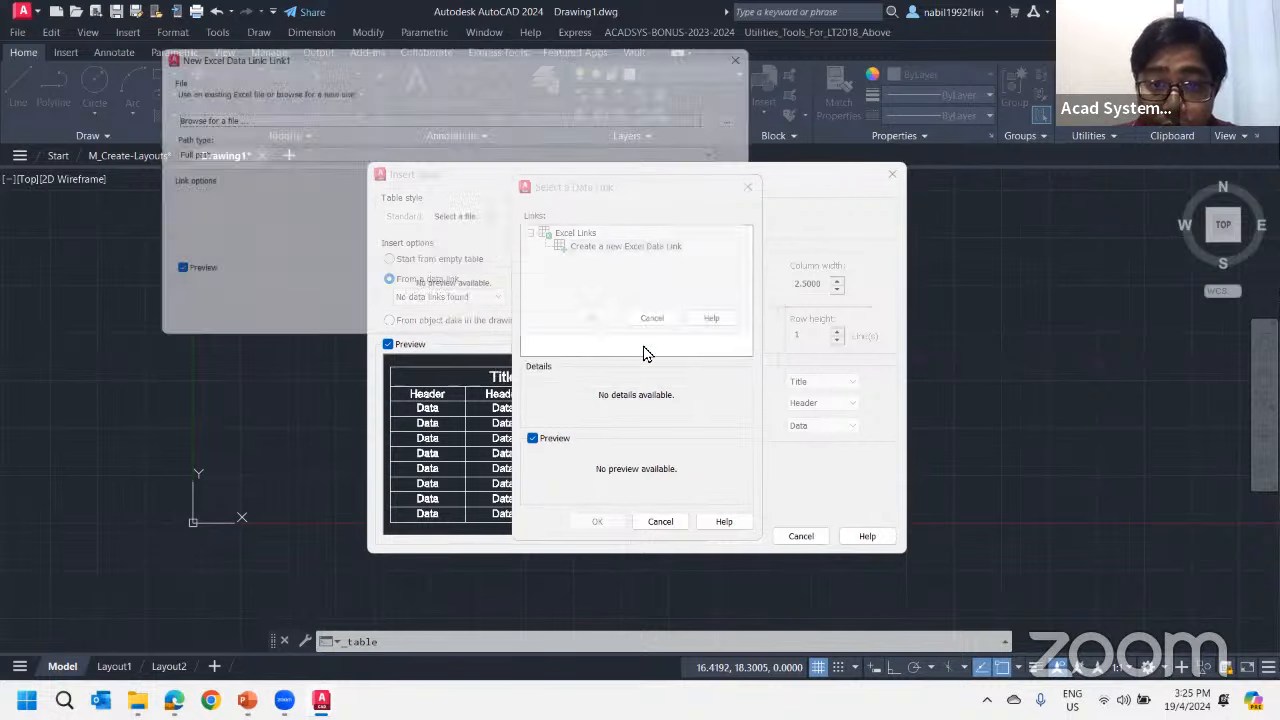
{"action": "left_click", "coordinate": [749, 115]}
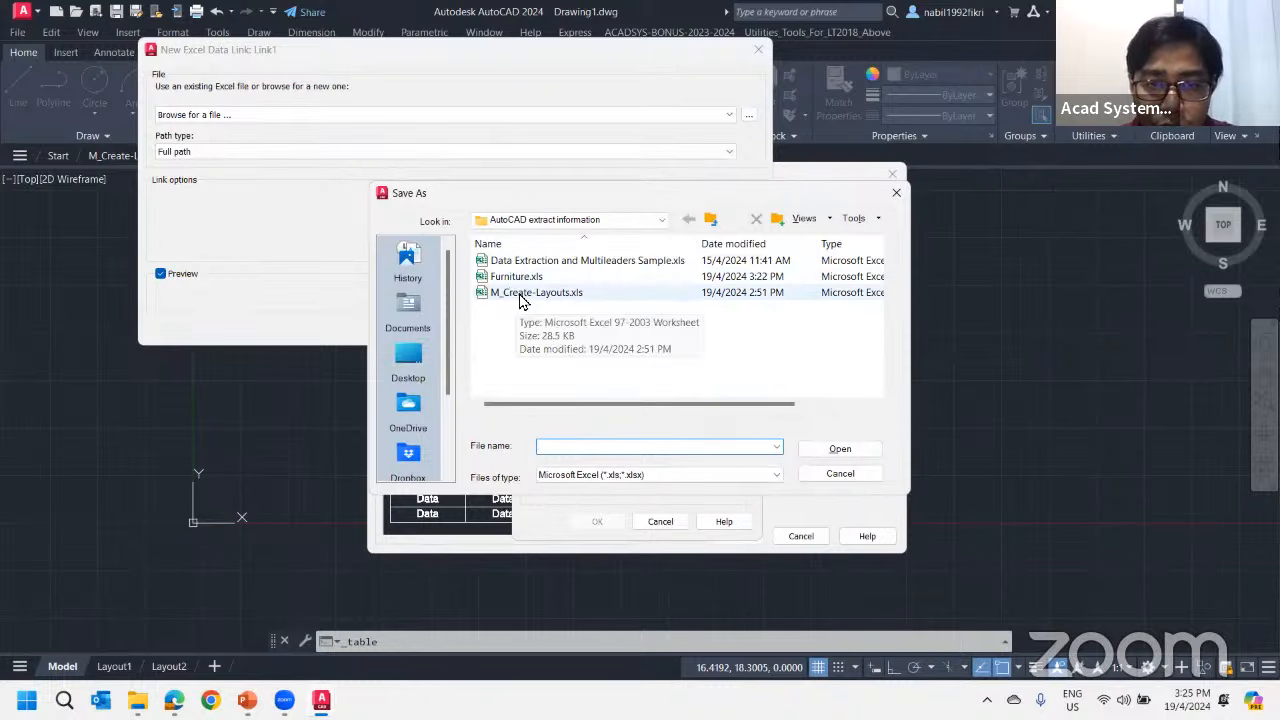
{"action": "left_click", "coordinate": [528, 296]}
{"action": "left_click", "coordinate": [822, 449]}
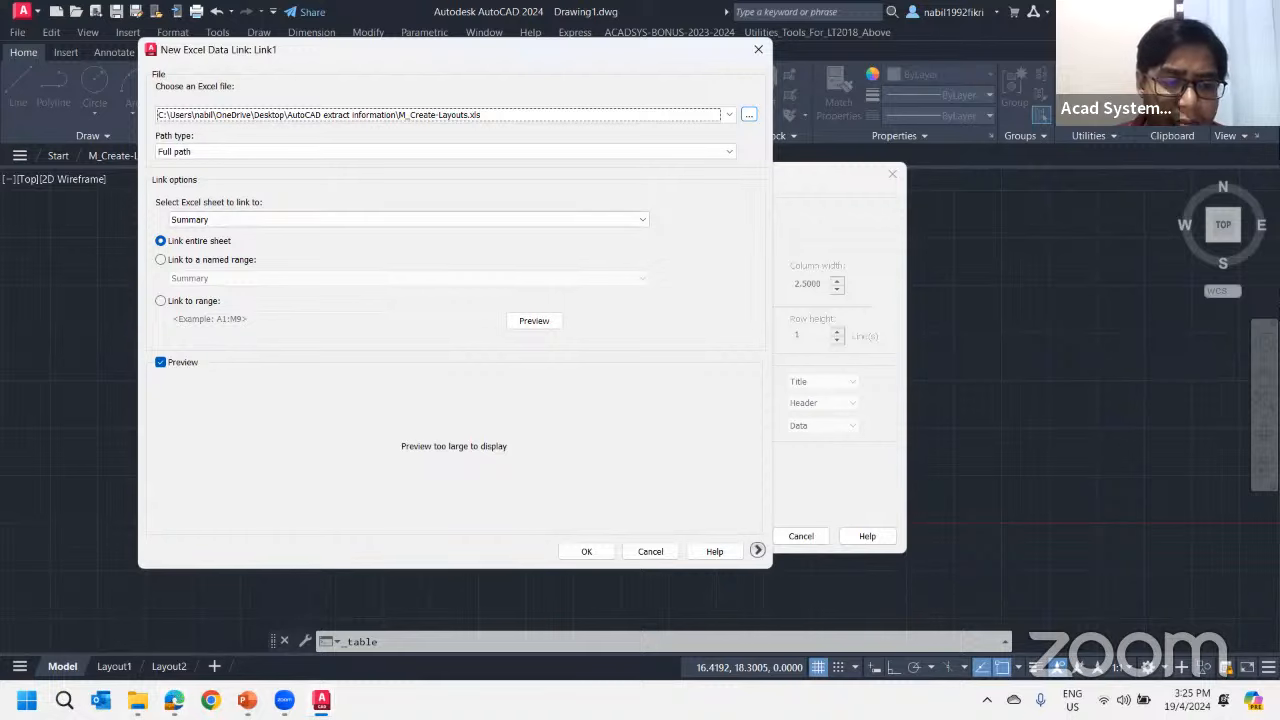
Open M_Create-Layouts.xls from the AutoCAD extract information folder, widen the MSACount column, and select cells A1 to F10
{"action": "left_click", "coordinate": [138, 700]}
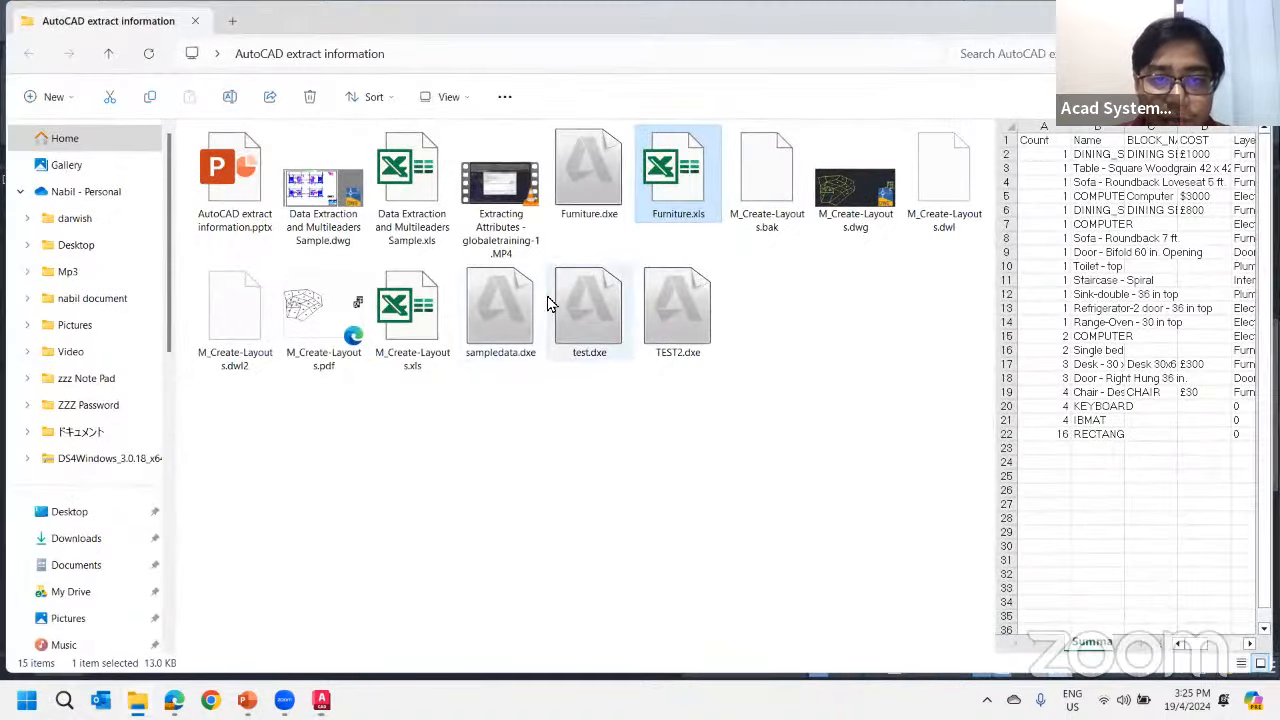
{"action": "double_click", "coordinate": [401, 338]}
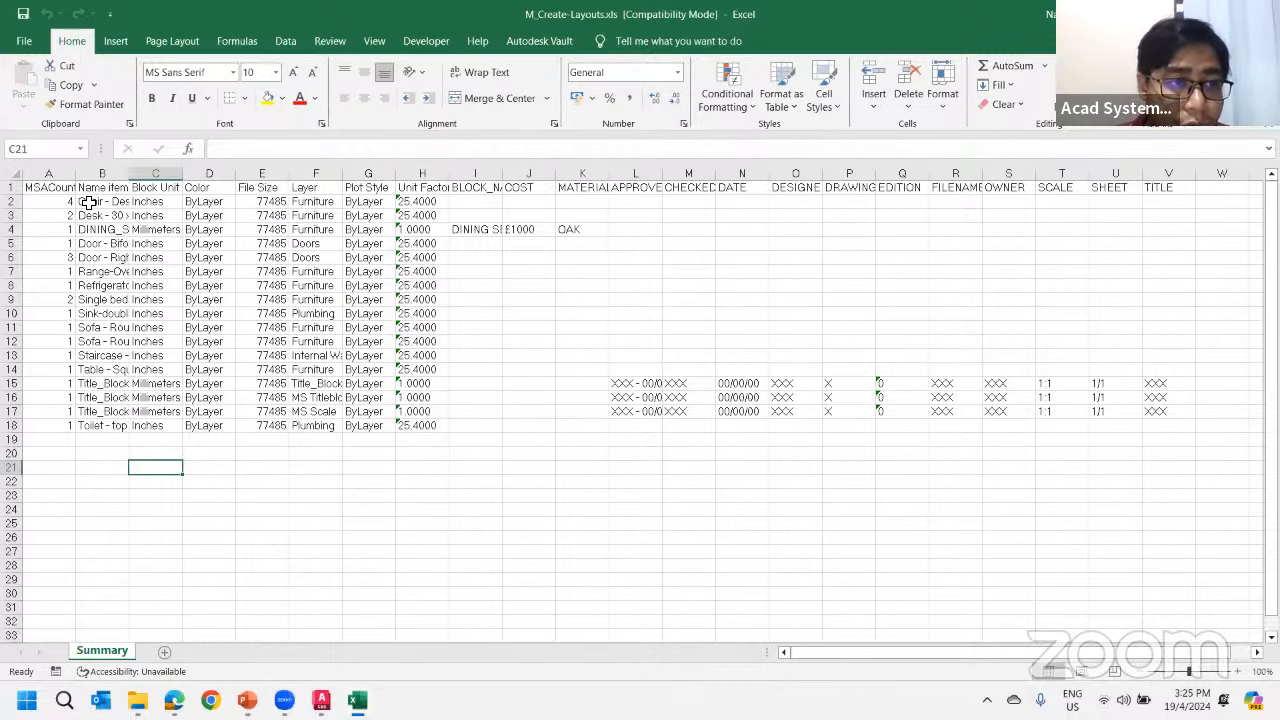
{"action": "left_click", "coordinate": [47, 186]}
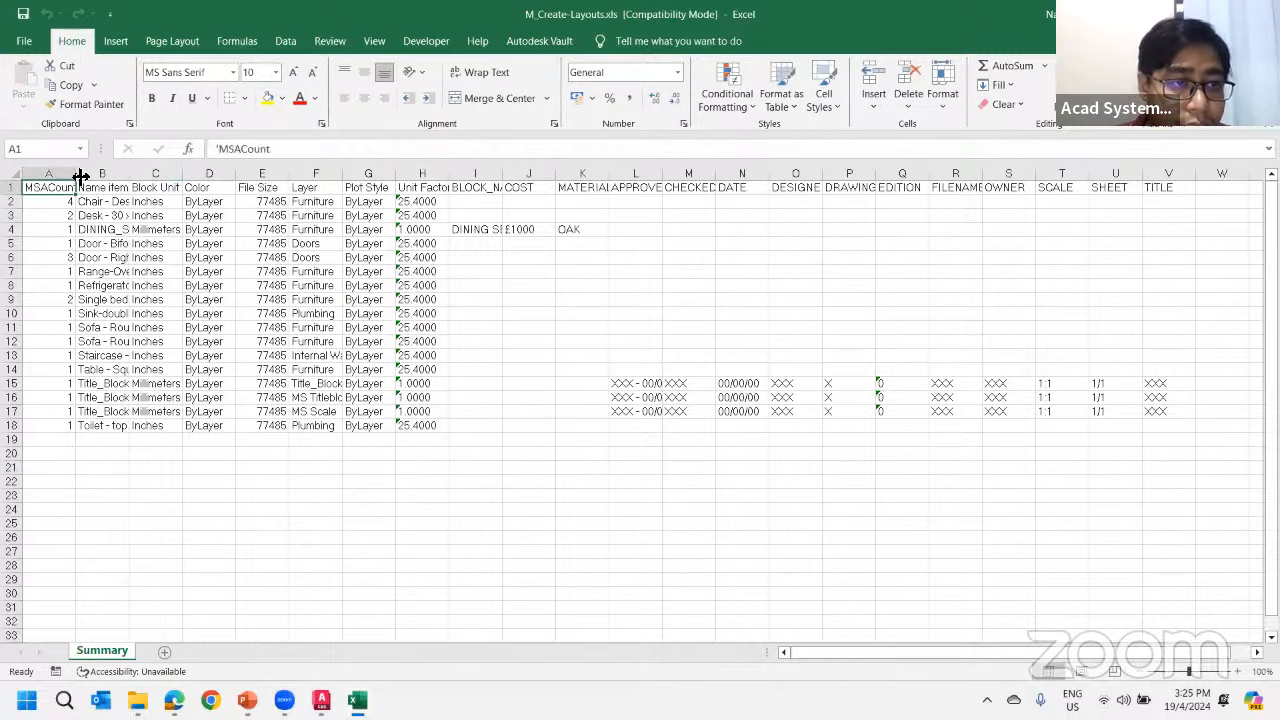
{"action": "double_click", "coordinate": [81, 176]}
{"action": "left_click", "coordinate": [111, 190]}
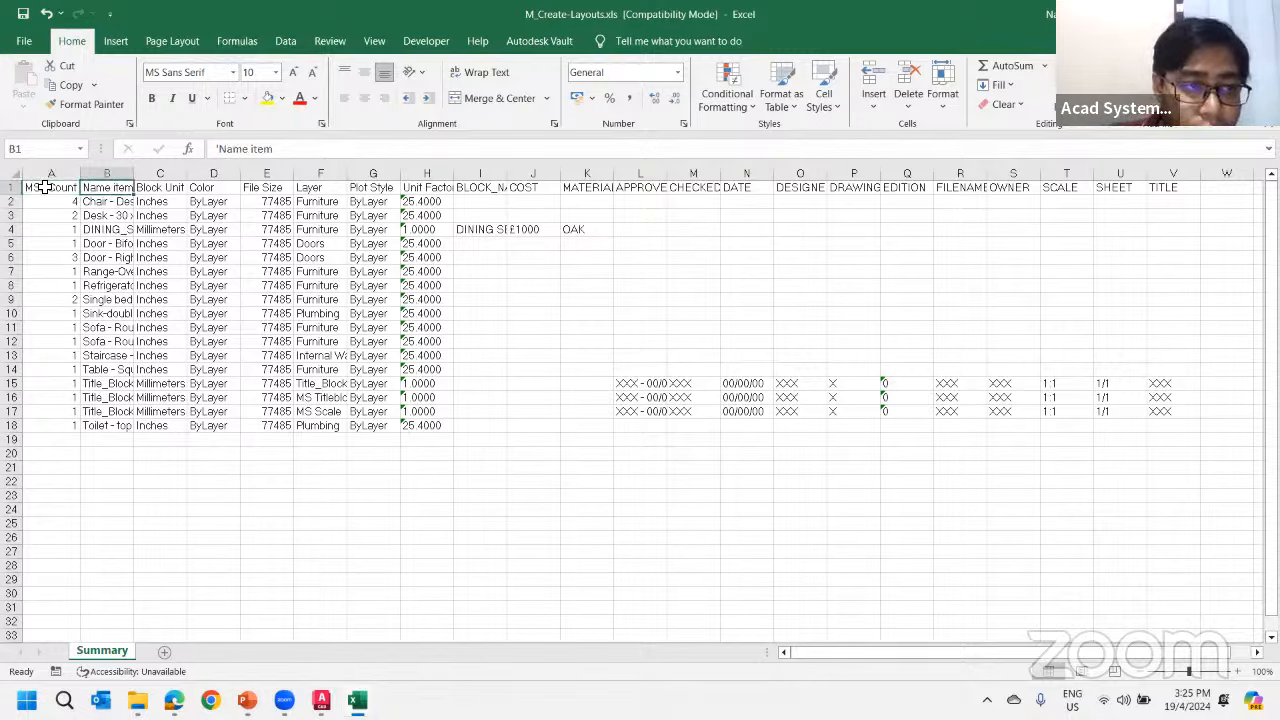
{"action": "left_click_drag", "start_coordinate": [45, 187], "coordinate": [309, 313]}
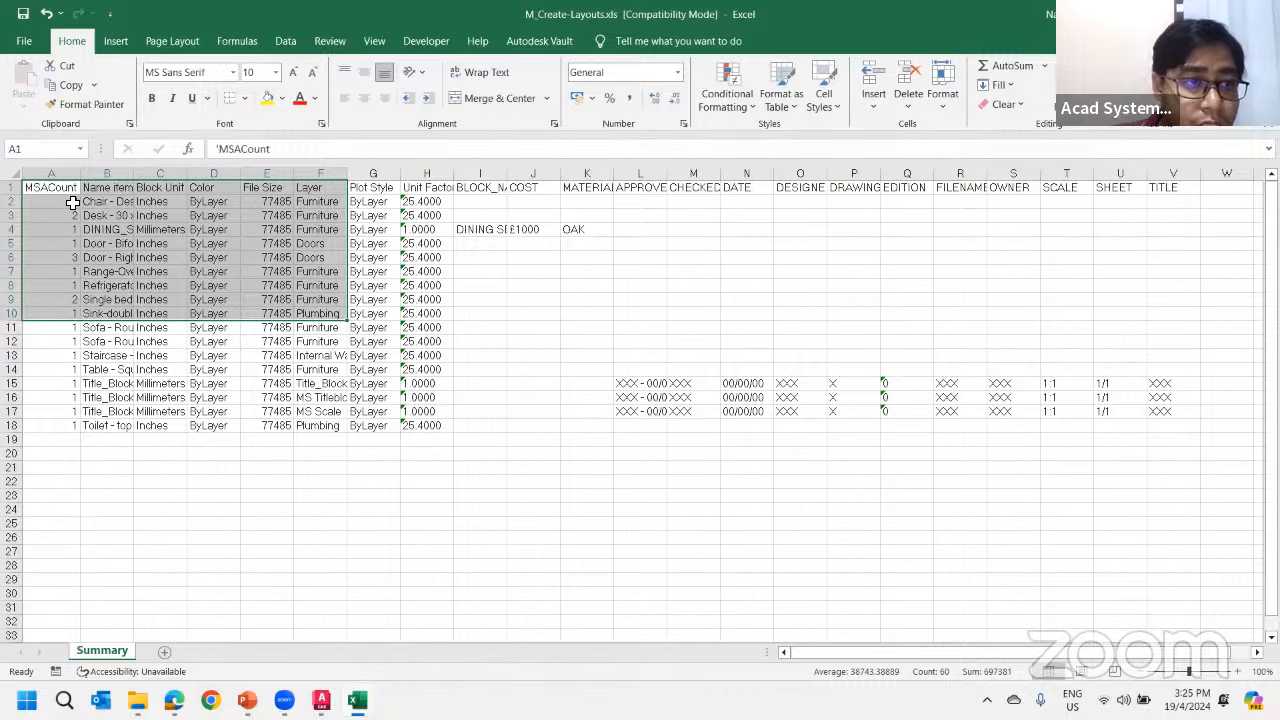
Return to the Link1 data link setup in AutoCAD and choose to link to a cell range
{"action": "left_click", "coordinate": [357, 700]}
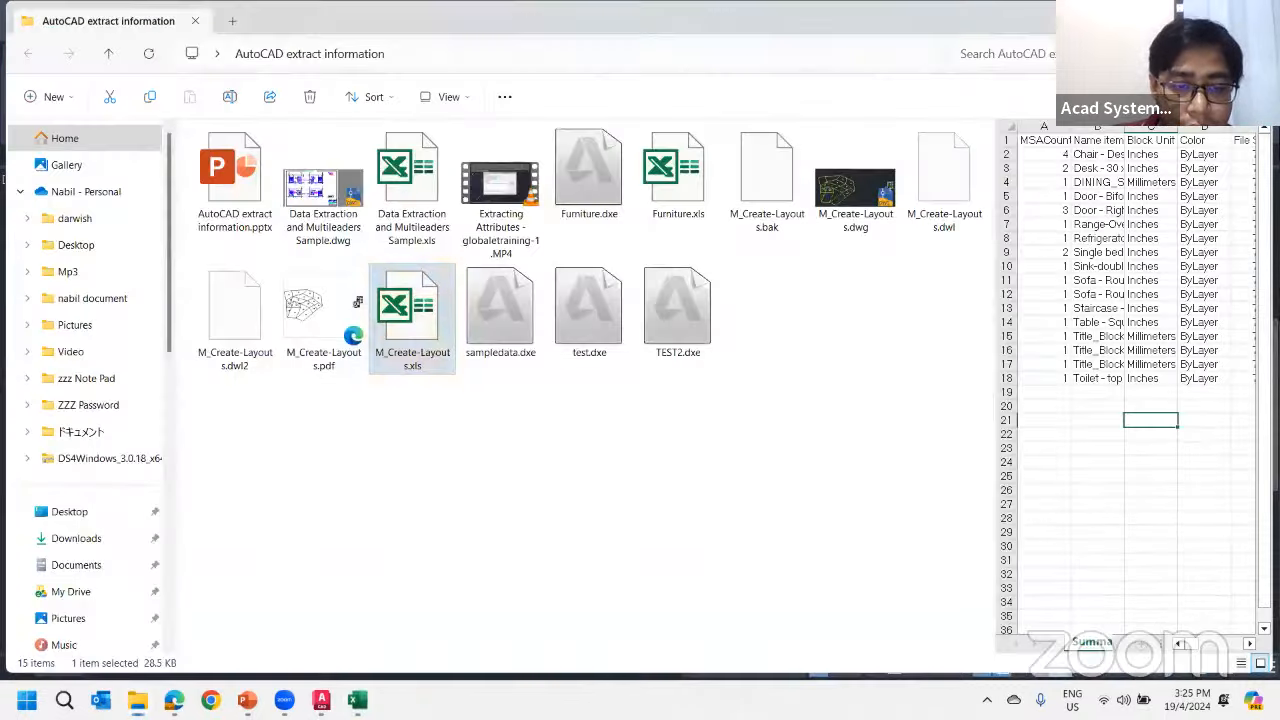
{"action": "left_click", "coordinate": [357, 700]}
{"action": "left_click", "coordinate": [321, 700]}
{"action": "left_click", "coordinate": [265, 616]}
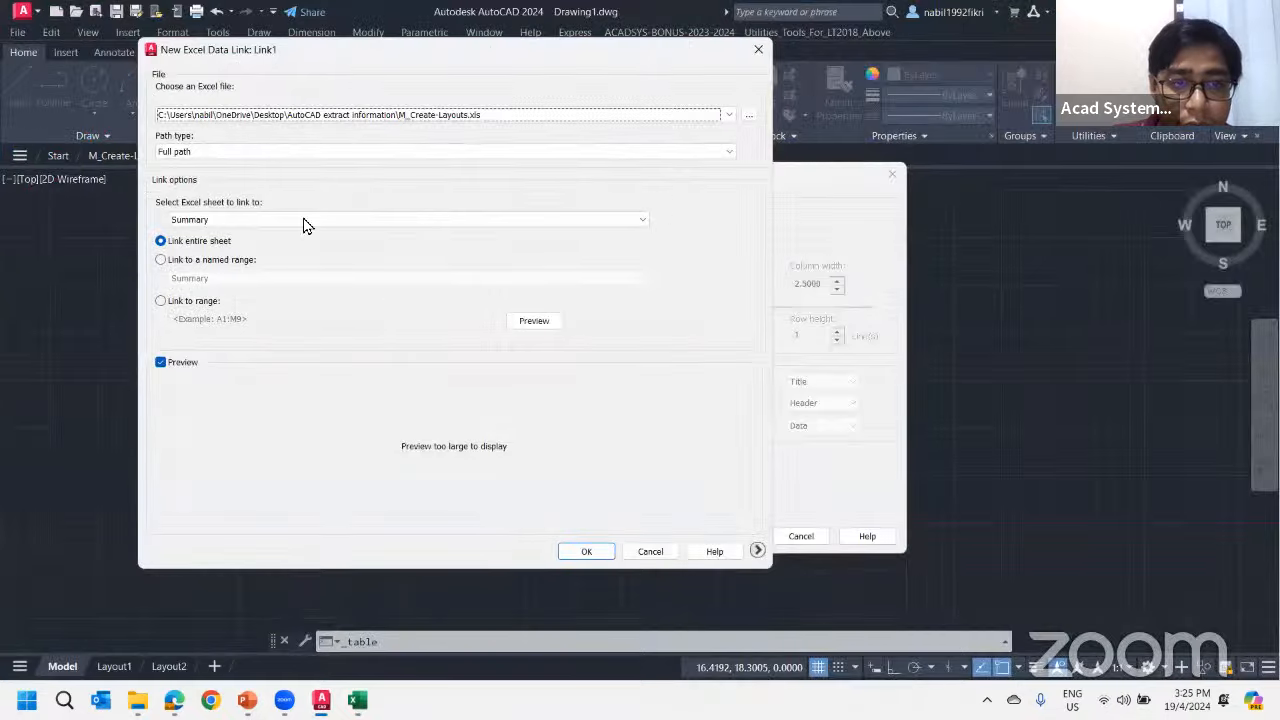
{"action": "left_click", "coordinate": [162, 259]}
{"action": "left_click", "coordinate": [163, 242]}
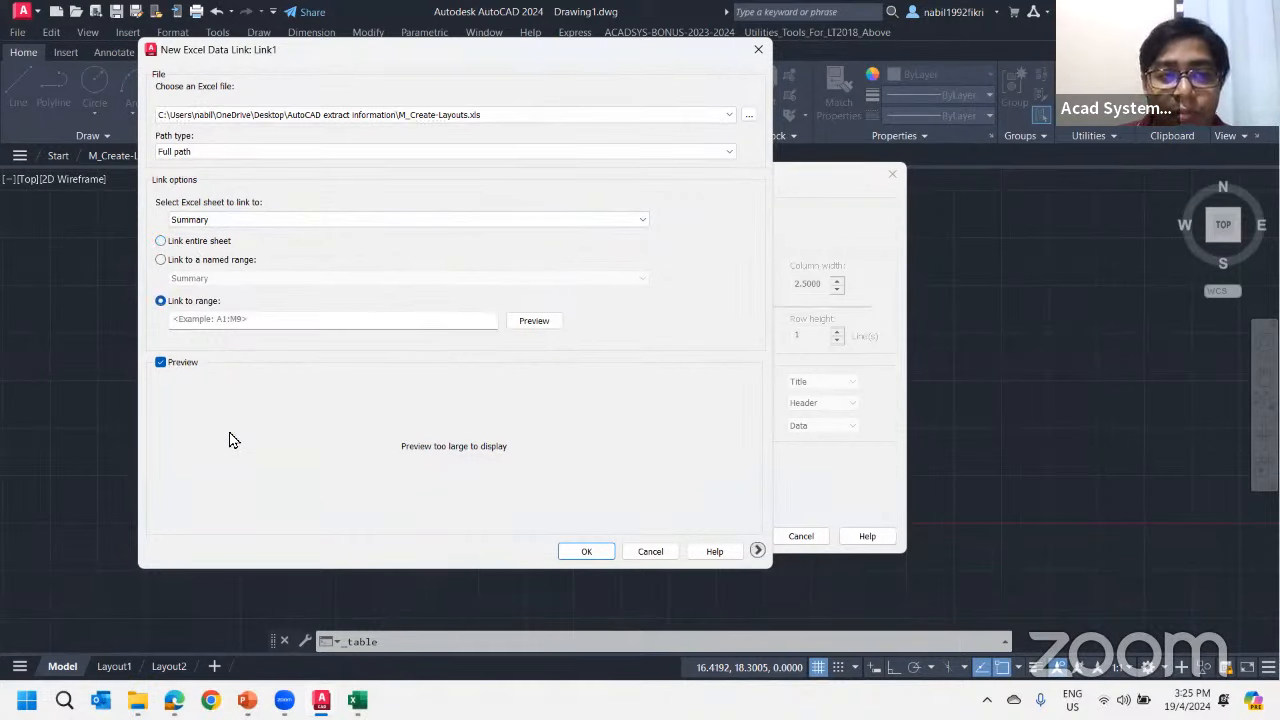
{"action": "left_click", "coordinate": [210, 330]}
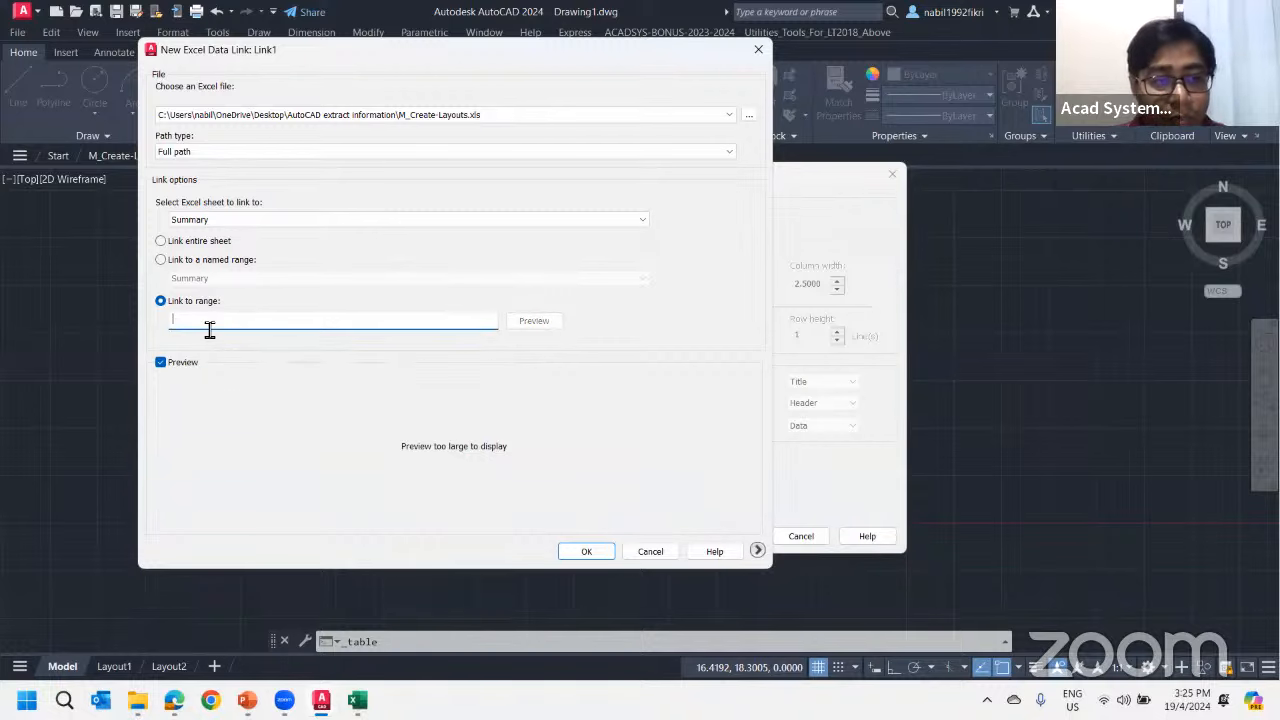
Check the first and last cell references of the wanted block, MSACount to Plumbing in row 10, in the Excel sheet
{"action": "left_click", "coordinate": [357, 701]}
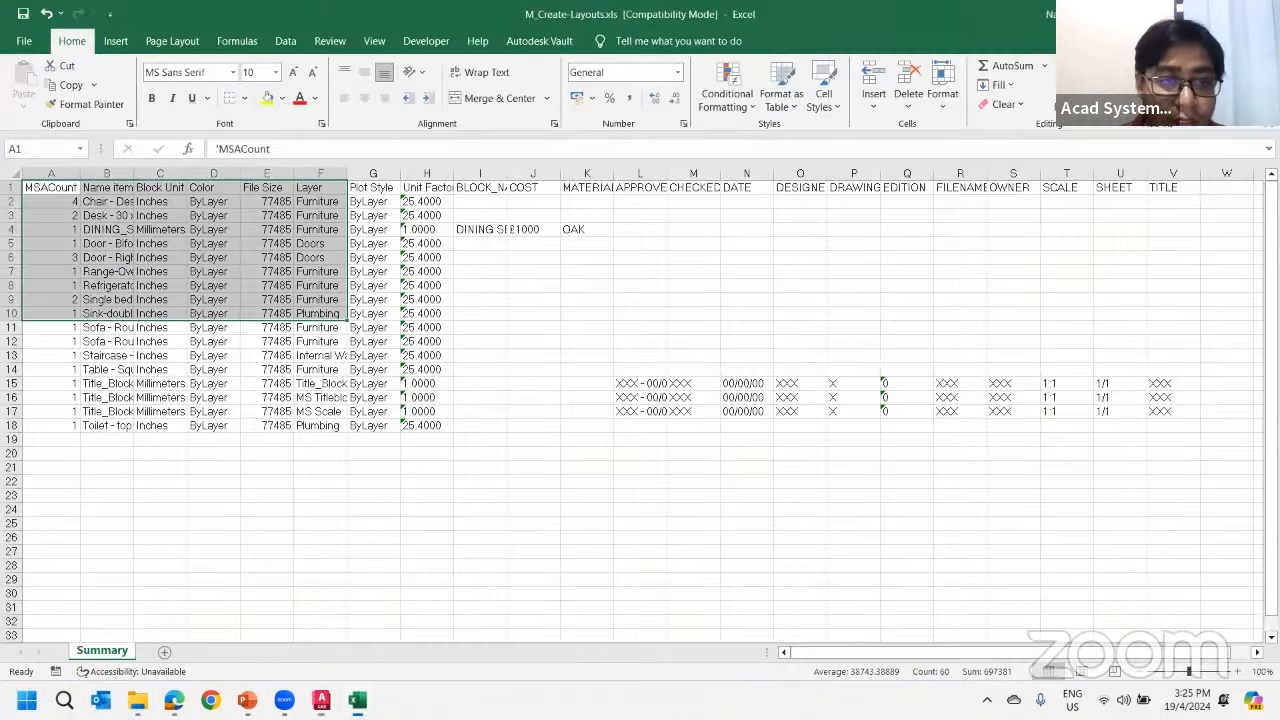
{"action": "left_click", "coordinate": [77, 212]}
{"action": "left_click", "coordinate": [55, 174]}
{"action": "left_click", "coordinate": [50, 189]}
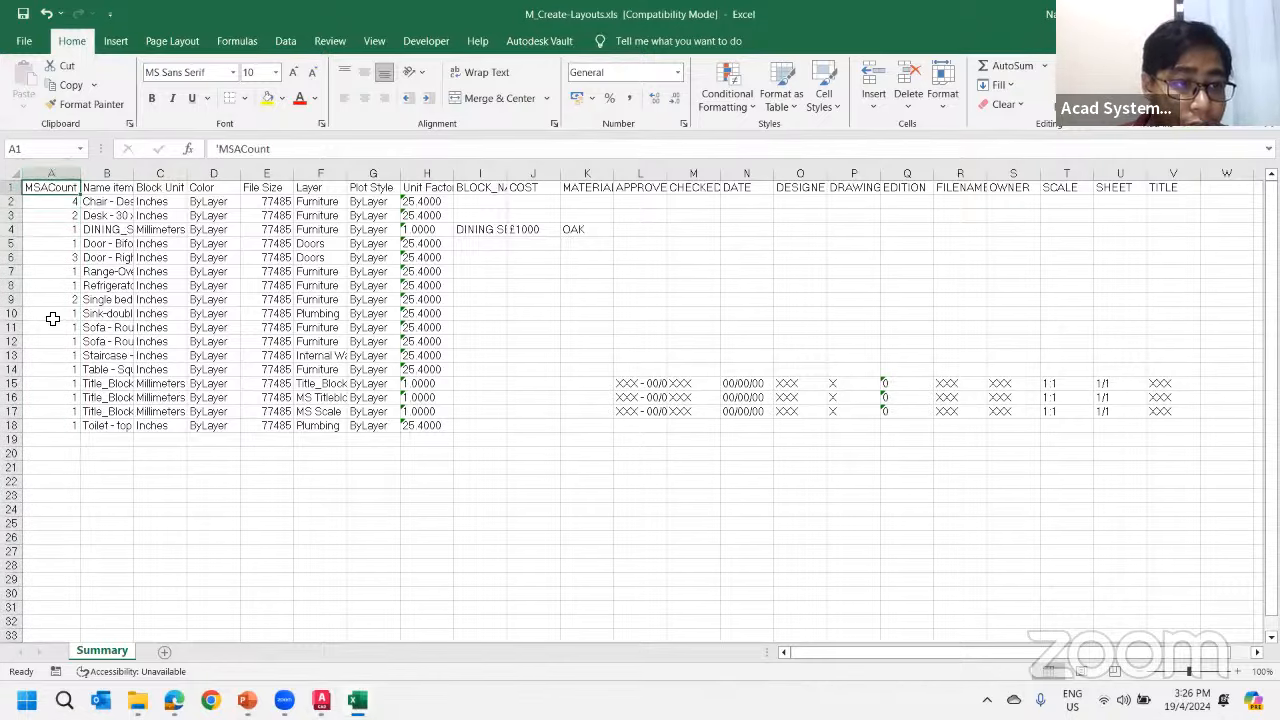
{"action": "left_click", "coordinate": [322, 316]}
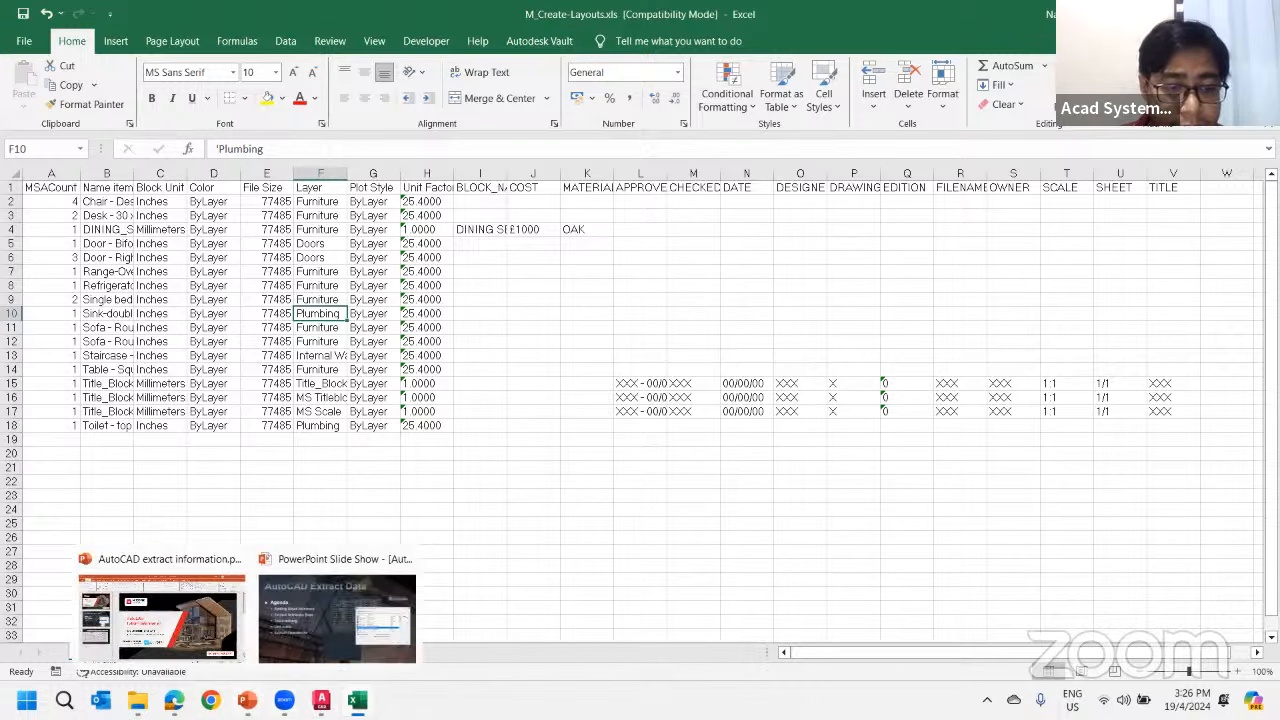
Back in Drawing1, set the link range to A1:F10, preview the linked table, and accept the data link settings
{"action": "mouse_move", "coordinate": [321, 700]}
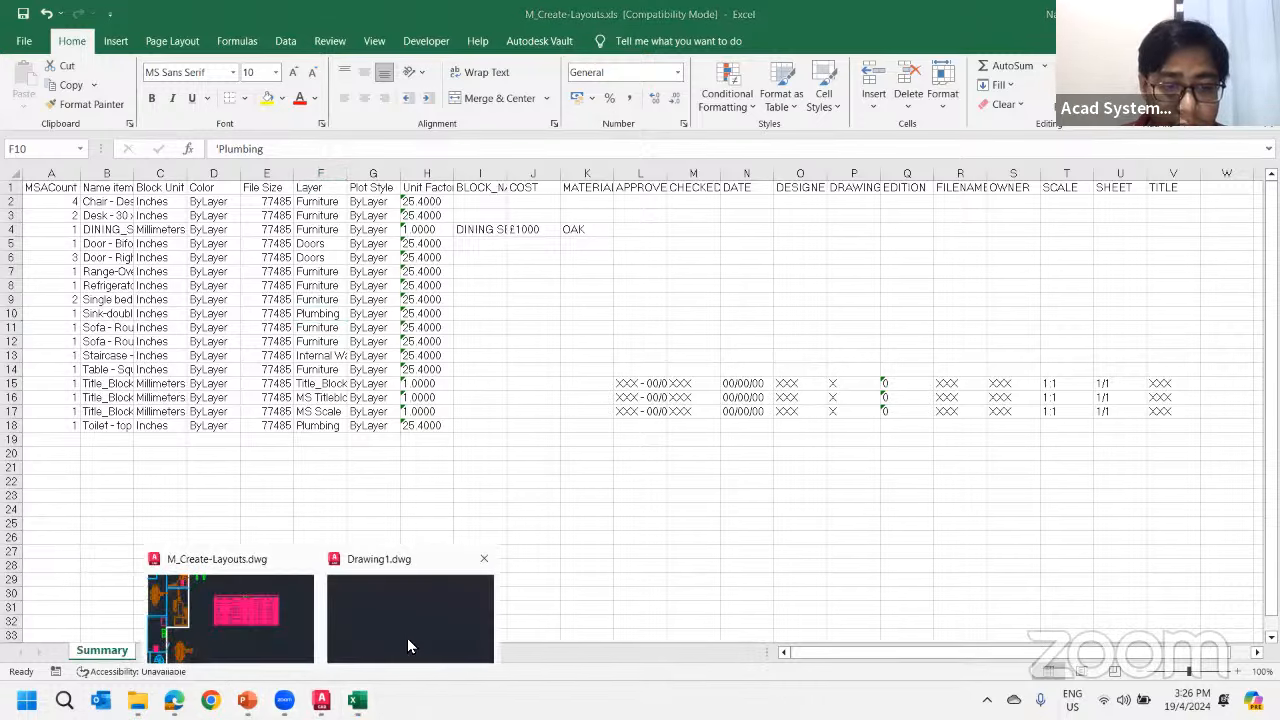
{"action": "left_click", "coordinate": [413, 605]}
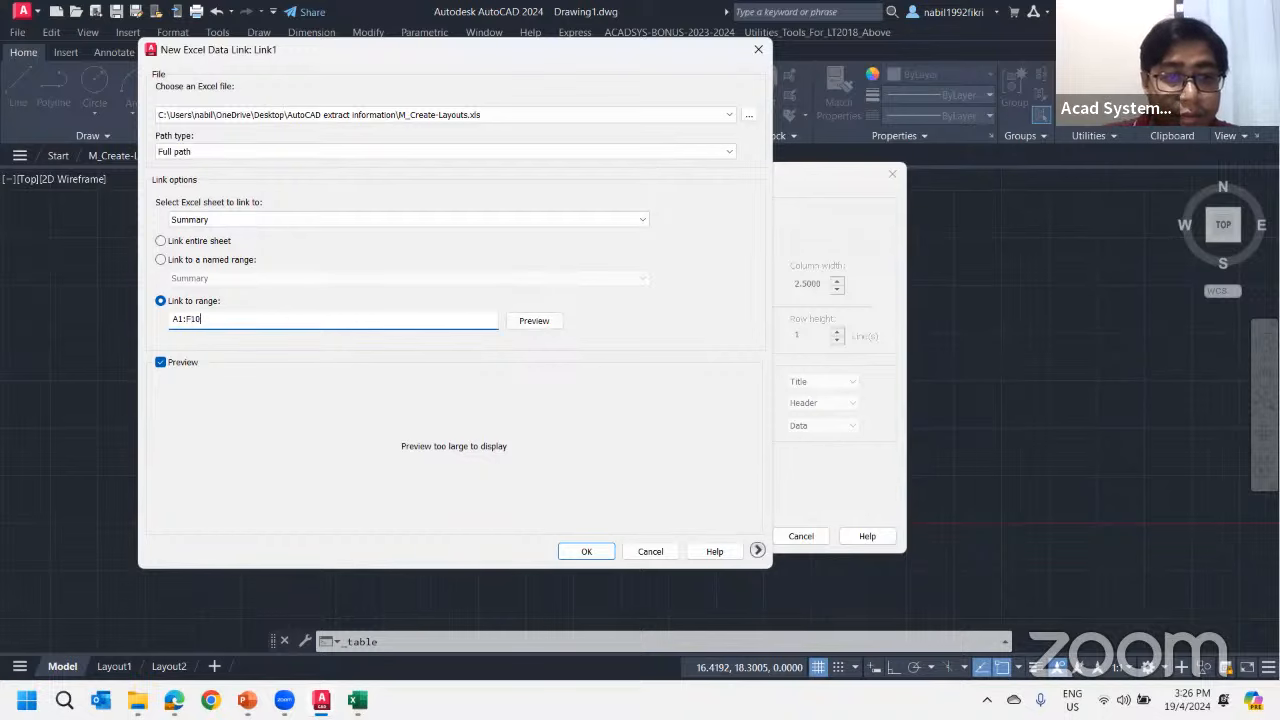
{"action": "left_click", "coordinate": [545, 323]}
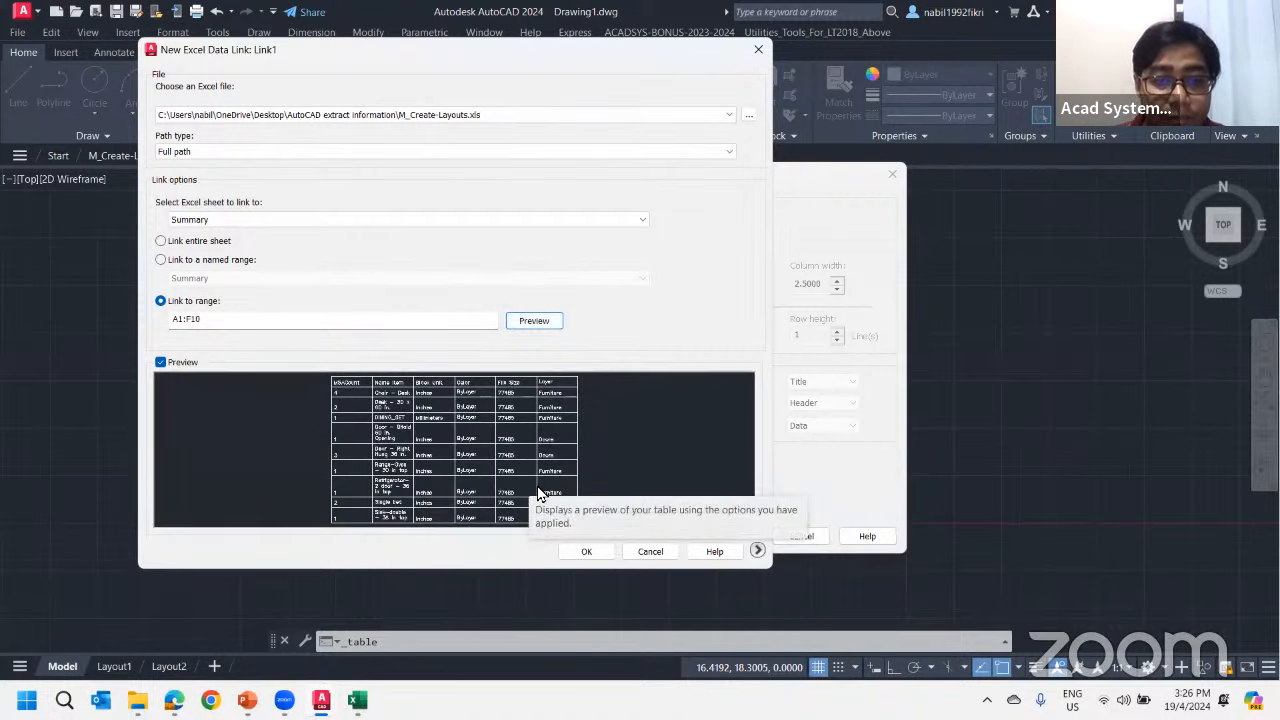
{"action": "left_click", "coordinate": [585, 551]}
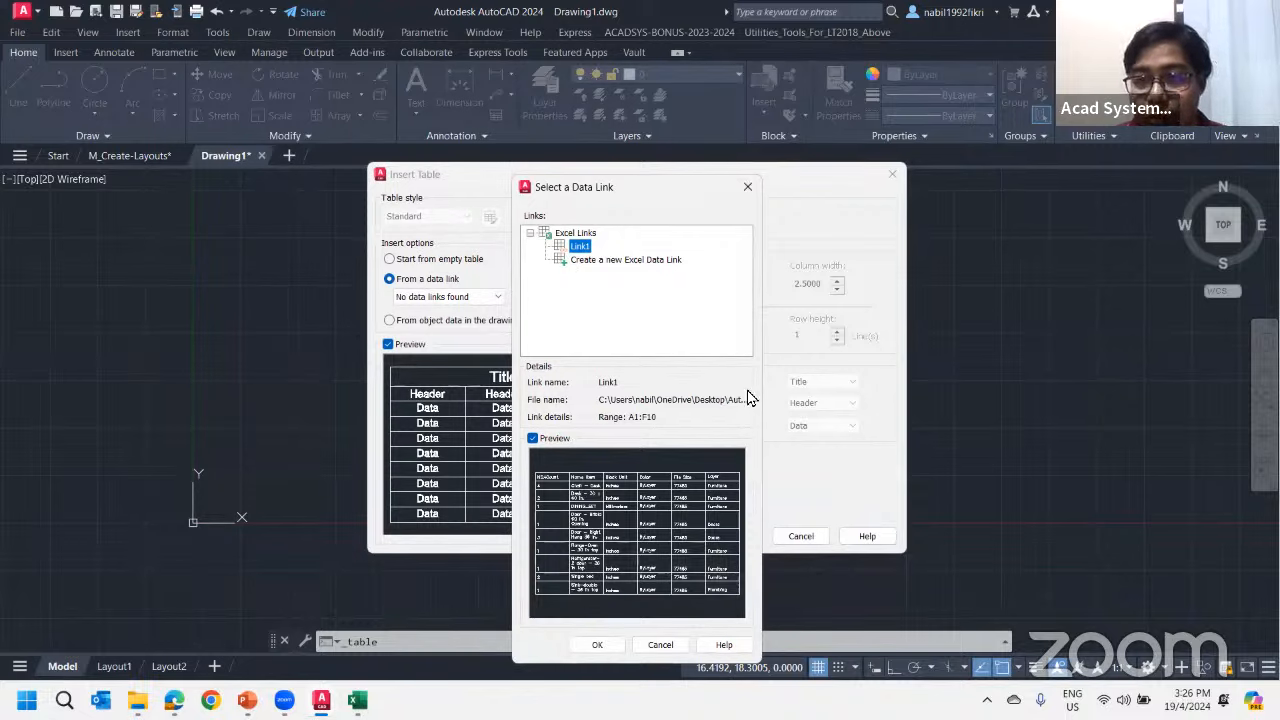
Insert a table from the Link1 data link into the empty drawing
{"action": "left_click", "coordinate": [595, 645]}
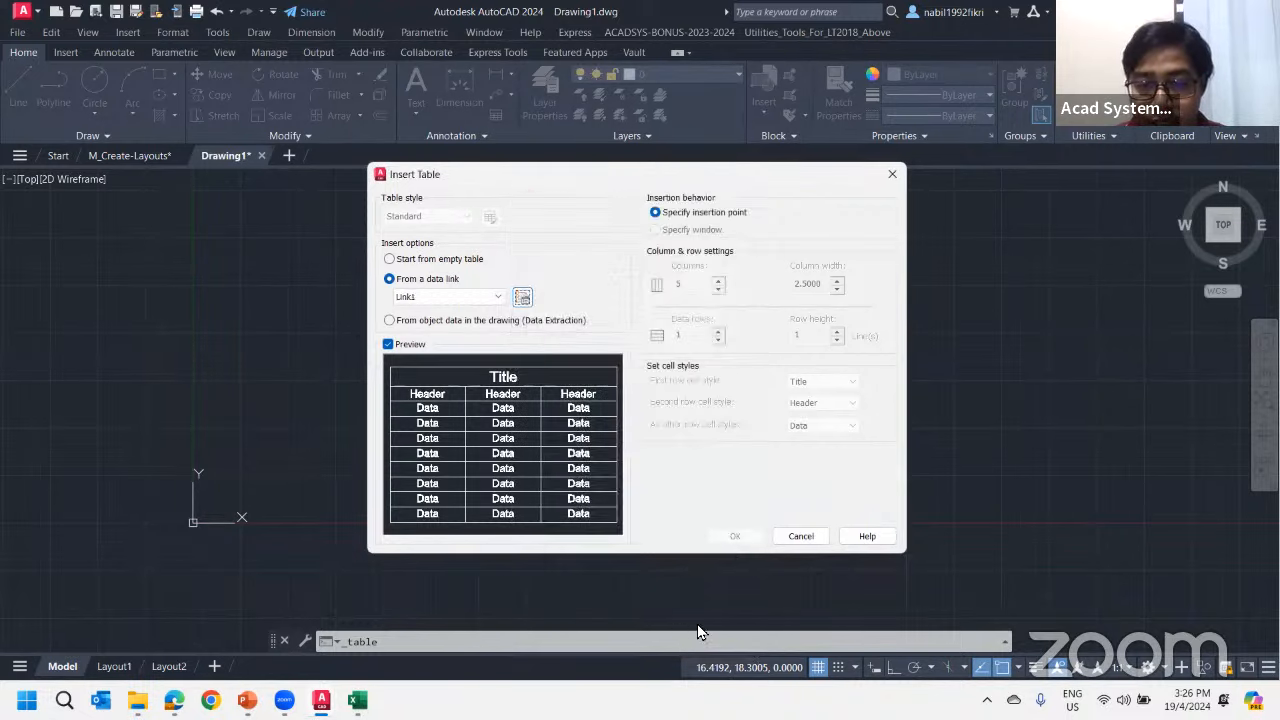
{"action": "left_click", "coordinate": [734, 536]}
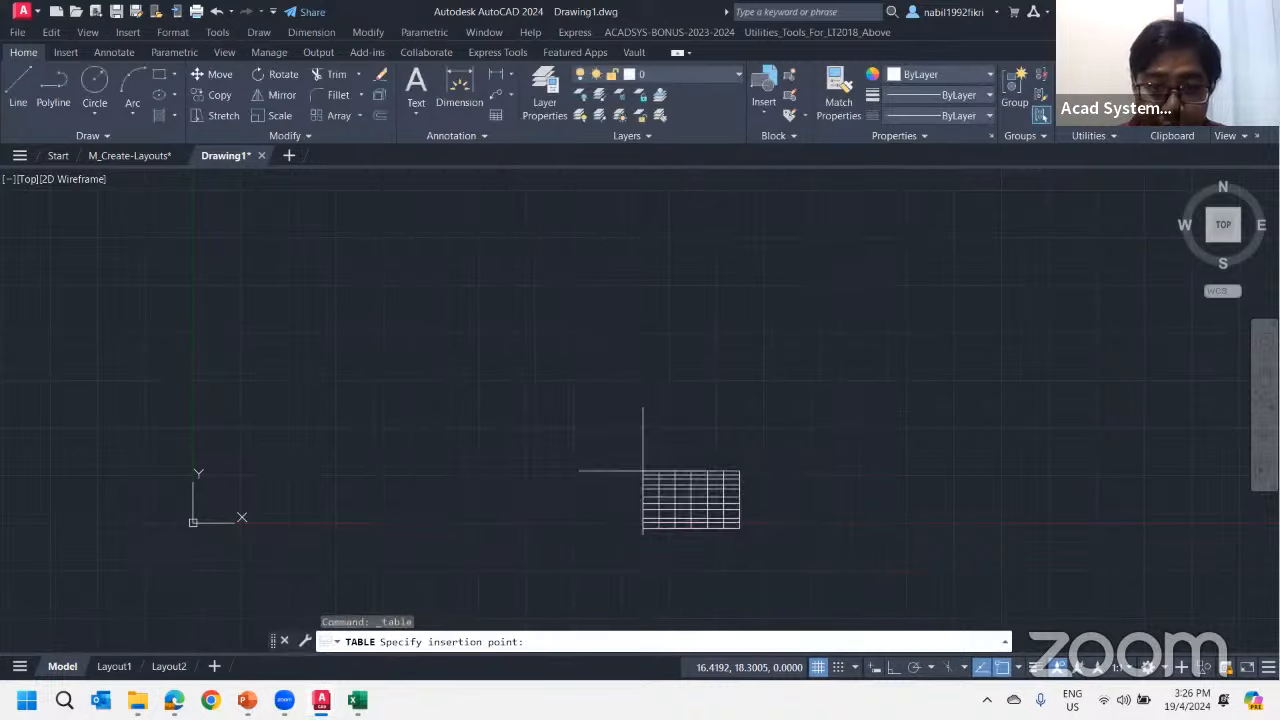
{"action": "left_click", "coordinate": [346, 346]}
{"action": "scroll", "coordinate": [367, 388], "scroll_direction": "up", "scroll_amount": 5}
{"action": "scroll", "coordinate": [415, 318], "scroll_direction": "down", "scroll_amount": 1}
{"action": "middle_click_drag", "start_coordinate": [457, 302], "coordinate": [423, 367]}
{"action": "left_click", "coordinate": [432, 292]}
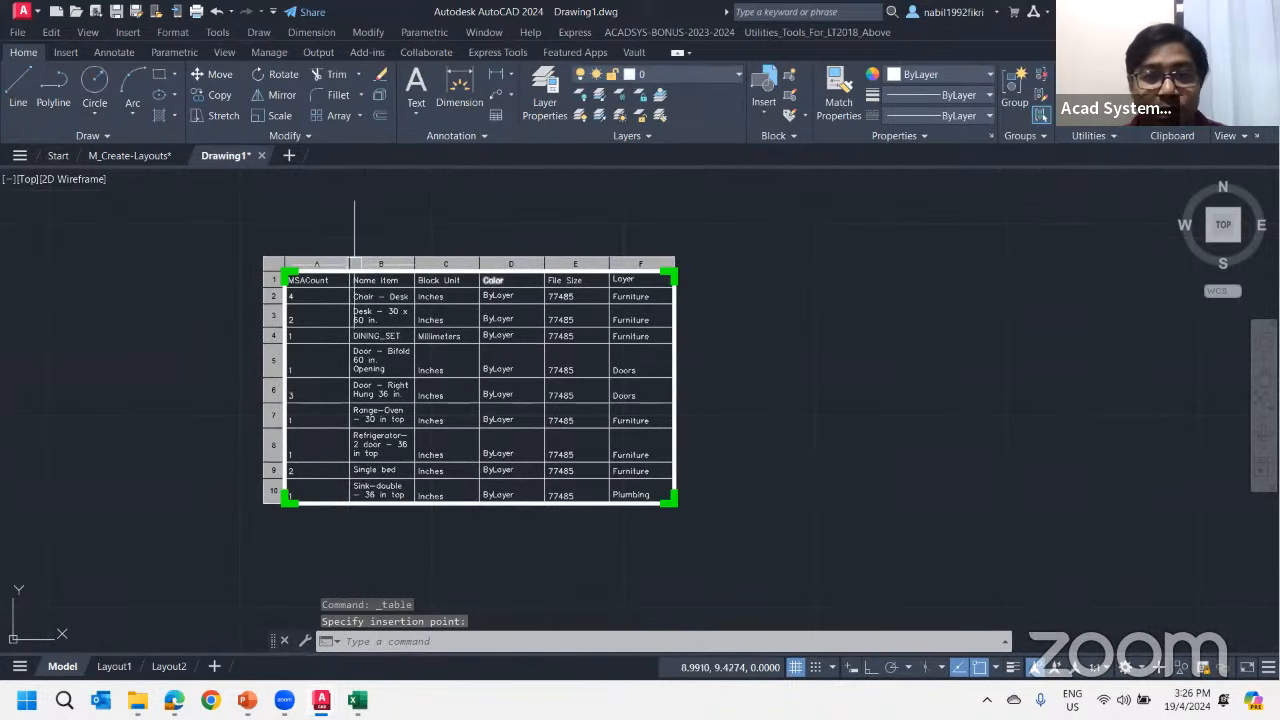
Unlock the MSACount header cell of the linked table for editing
{"action": "scroll", "coordinate": [350, 295], "scroll_direction": "up", "scroll_amount": 2}
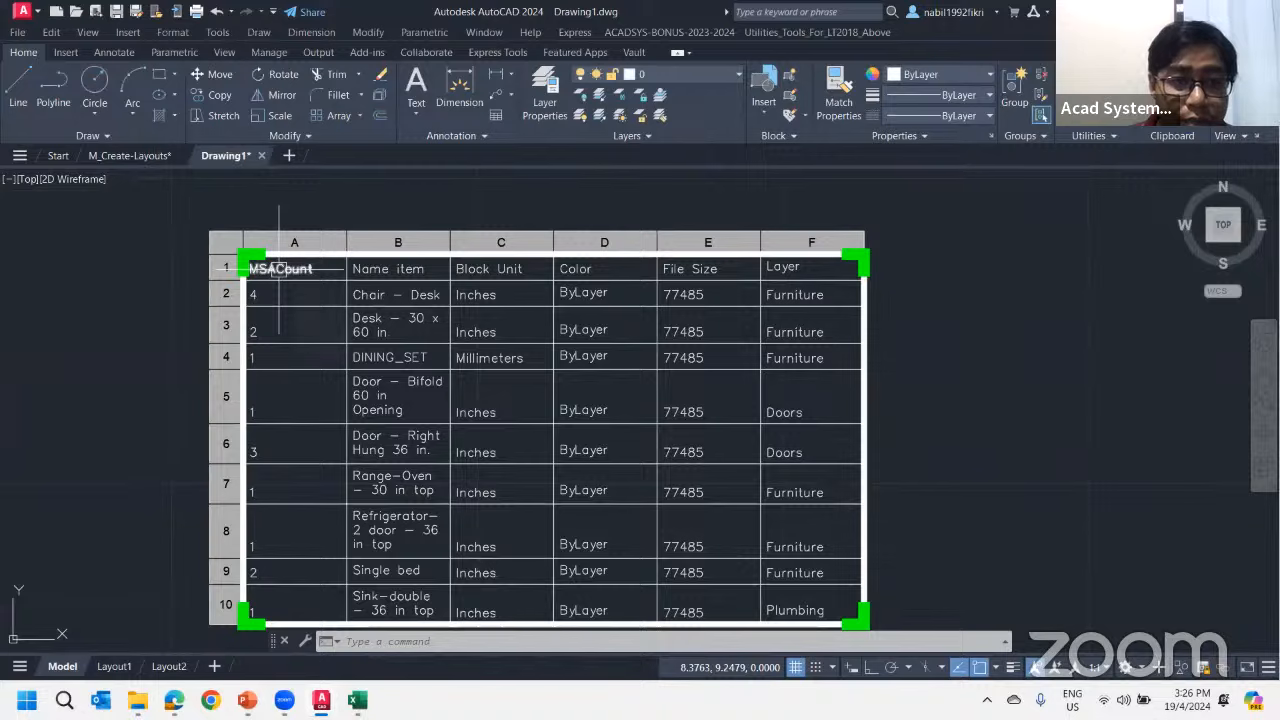
{"action": "left_click", "coordinate": [279, 268]}
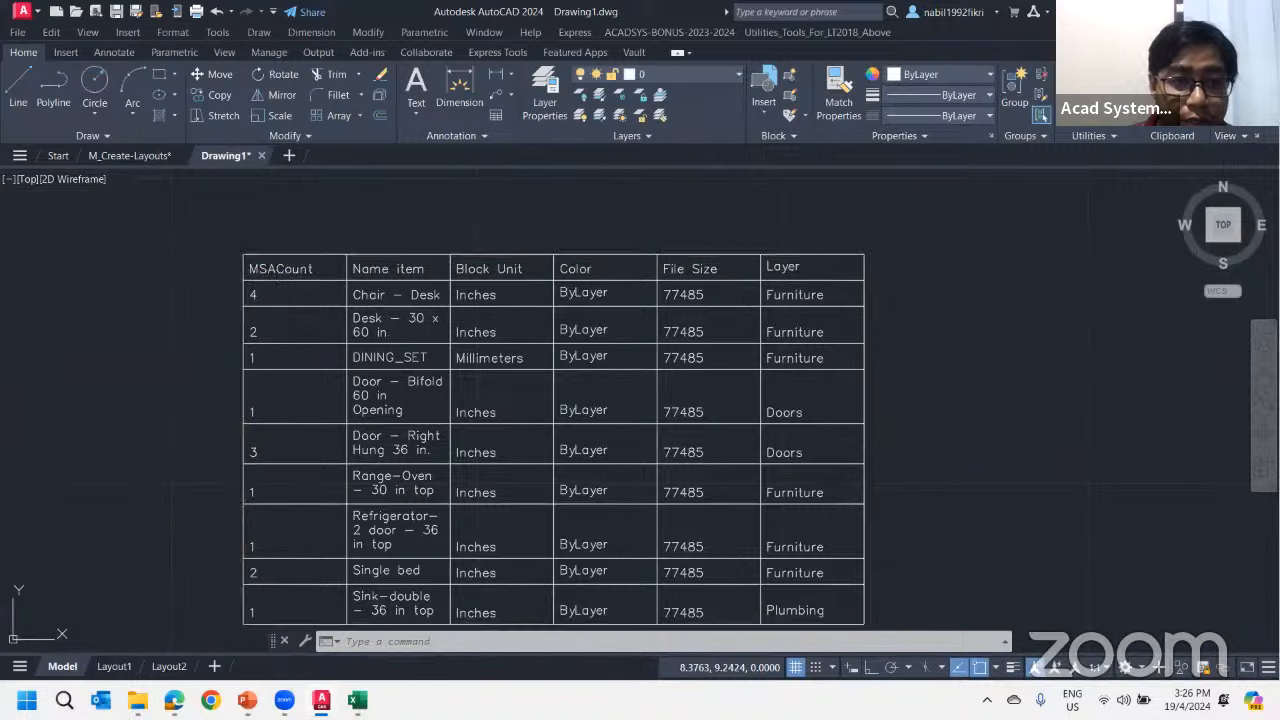
{"action": "left_click", "coordinate": [388, 322]}
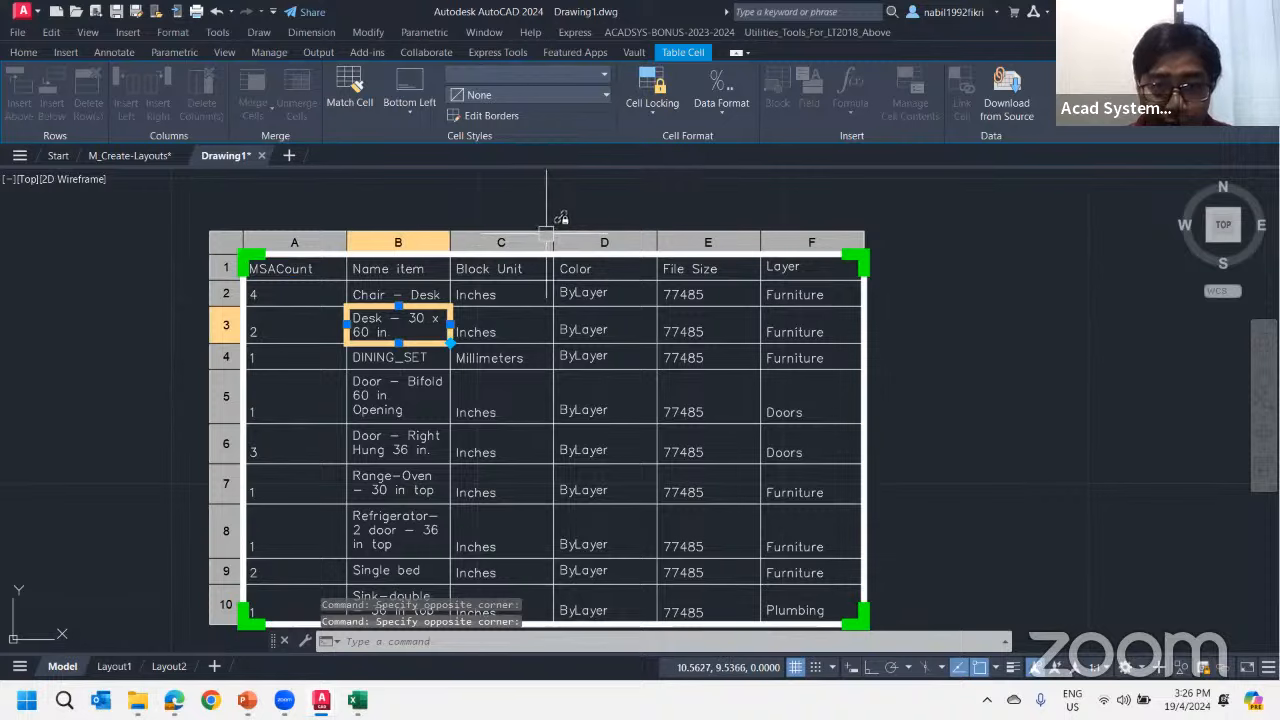
{"action": "mouse_move", "coordinate": [545, 232]}
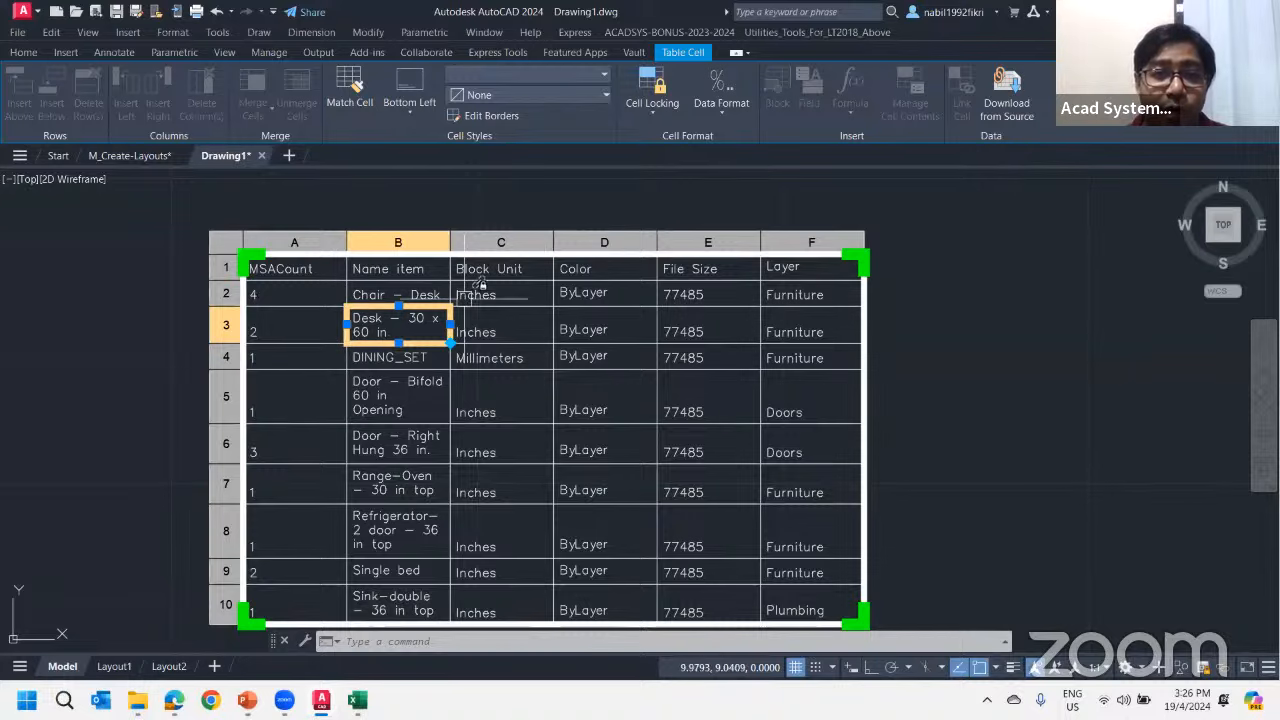
{"action": "left_click", "coordinate": [285, 268]}
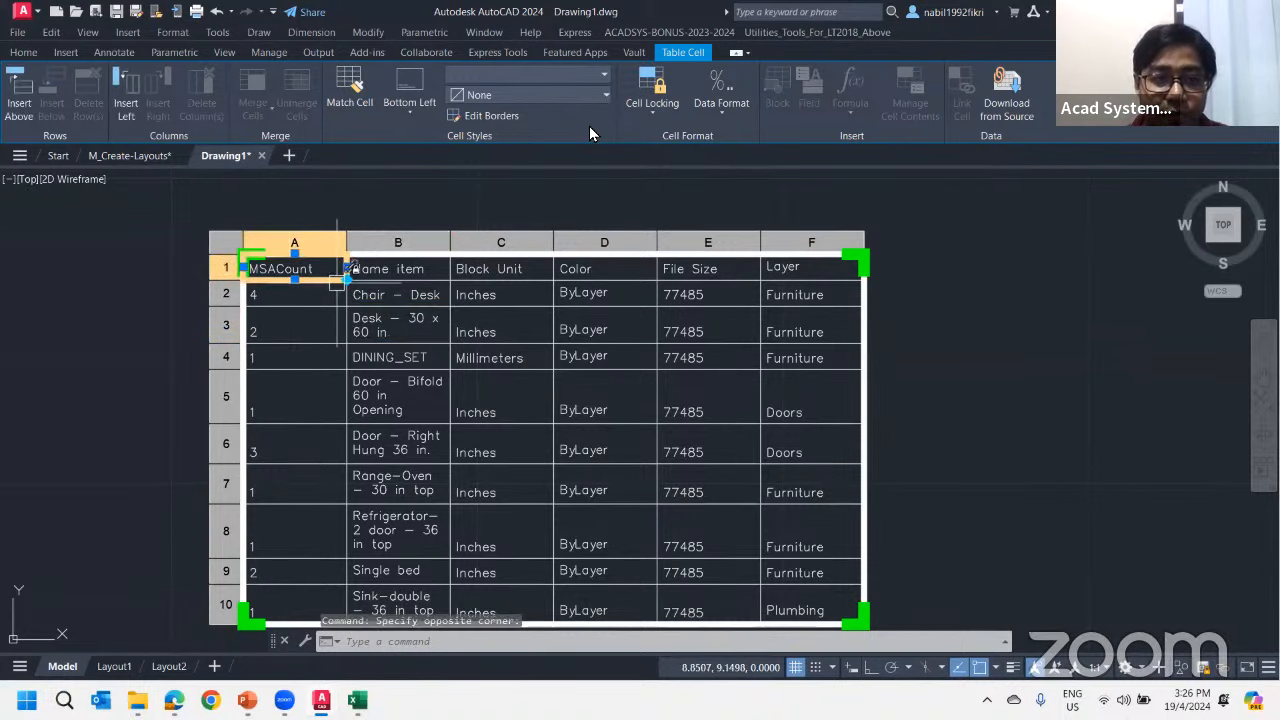
{"action": "left_click", "coordinate": [657, 114]}
{"action": "left_click", "coordinate": [681, 136]}
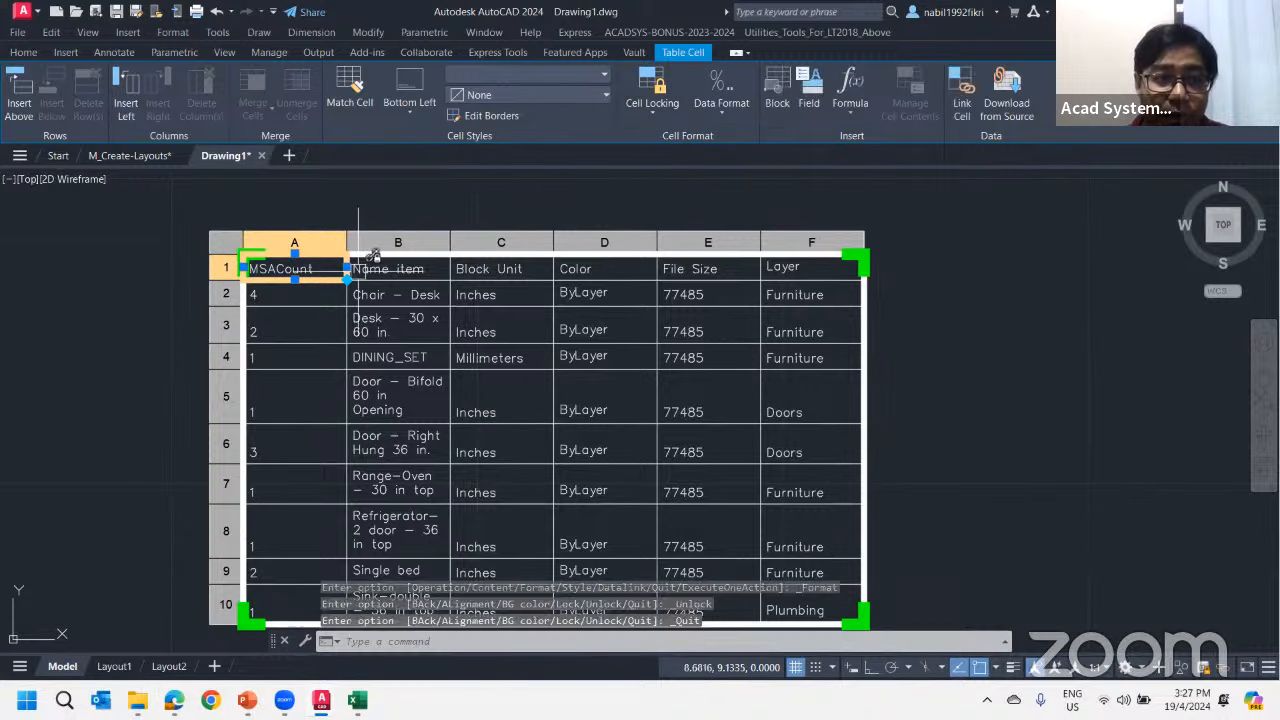
Change the MSACount header text in the table to F-Count
{"action": "double_click", "coordinate": [272, 268]}
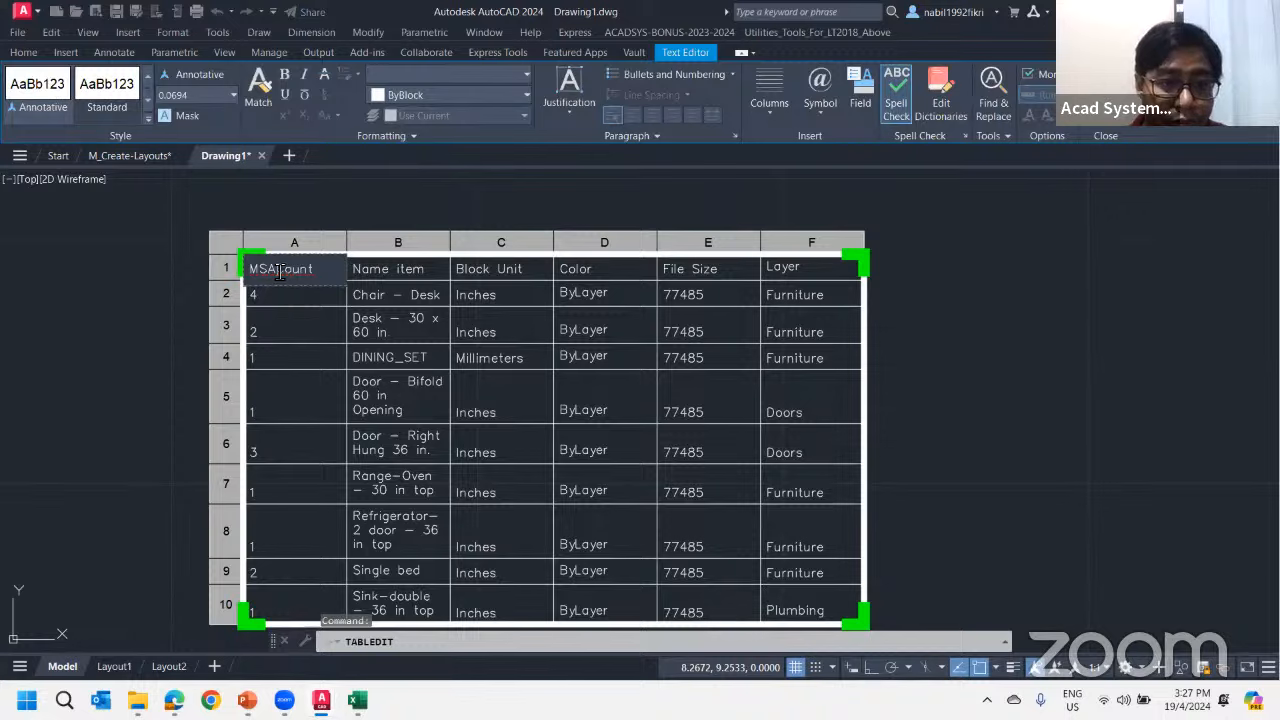
{"action": "key", "text": "BackSpace"}
{"action": "key", "text": "BackSpace"}
{"action": "key", "text": "BackSpace"}
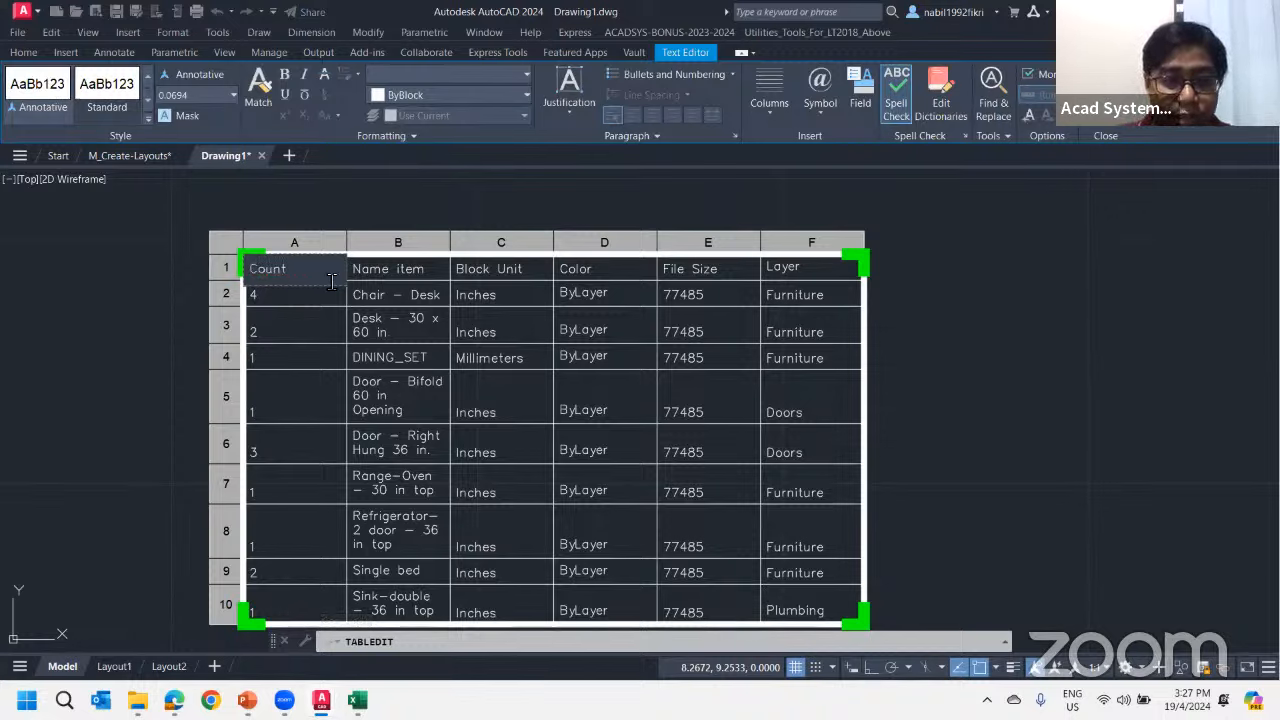
{"action": "type", "text": "F"}
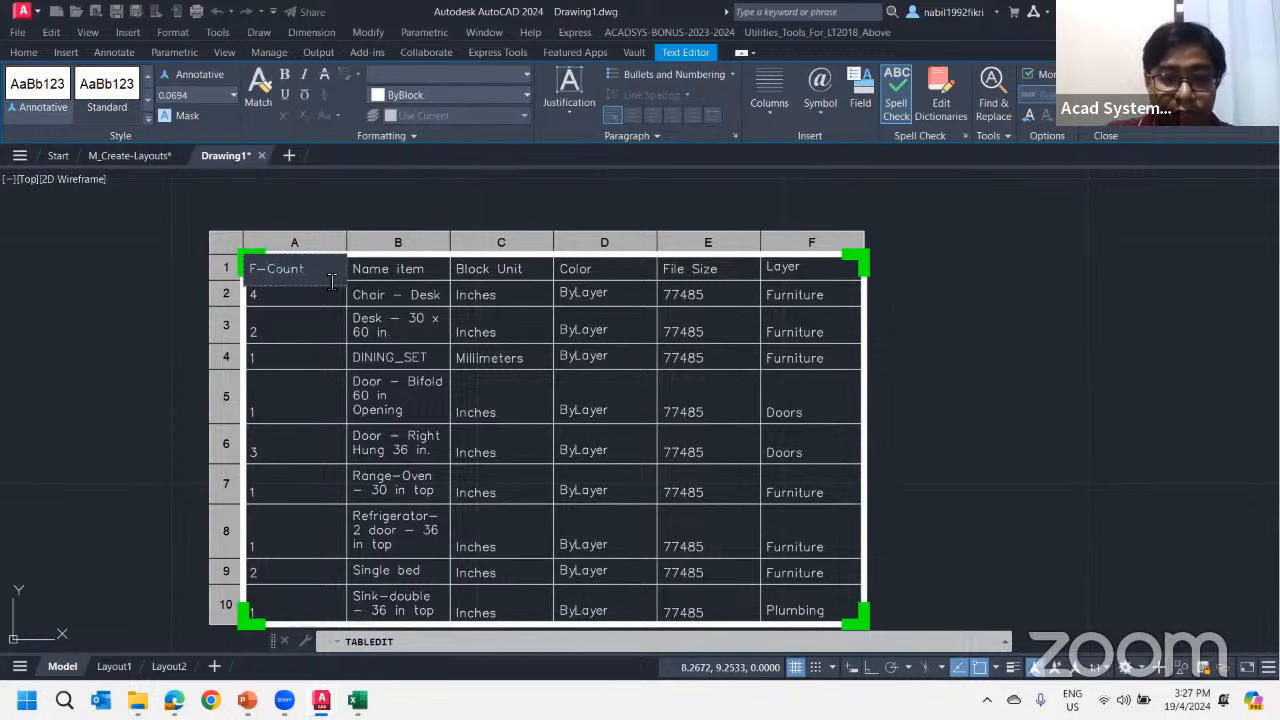
{"action": "type", "text": "-"}
{"action": "left_click", "coordinate": [314, 220]}
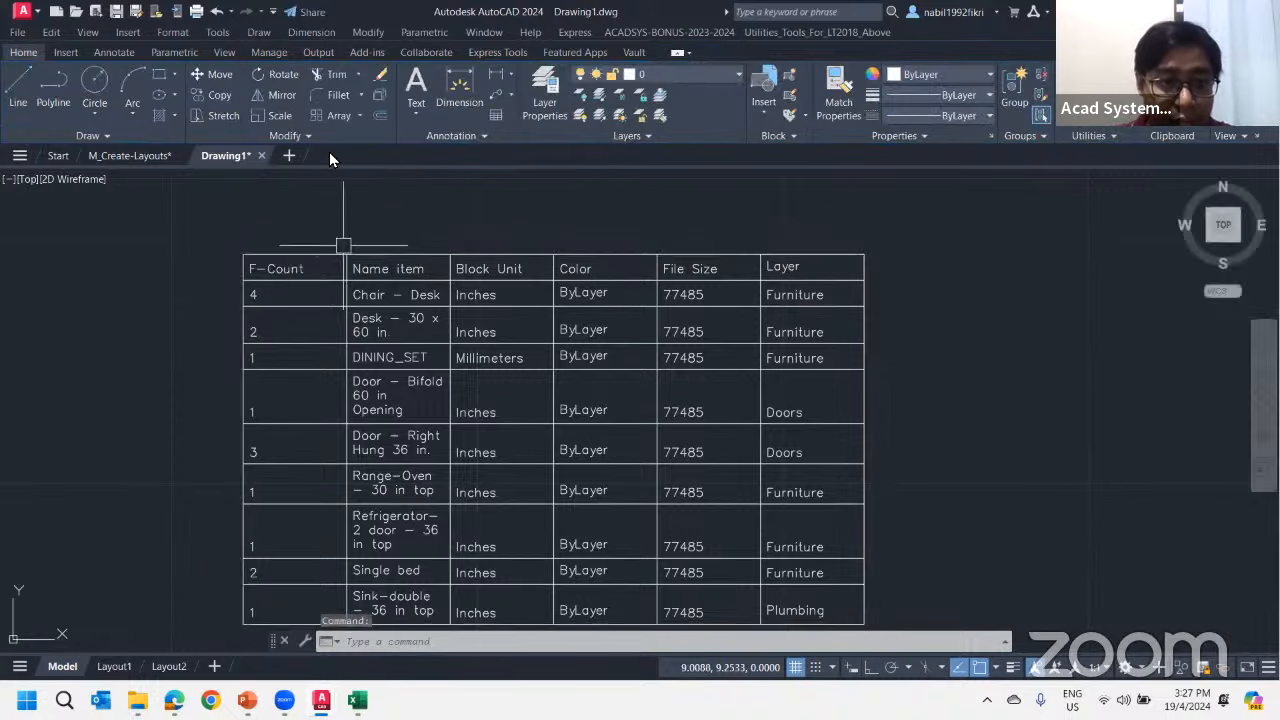
{"action": "left_click", "coordinate": [863, 617]}
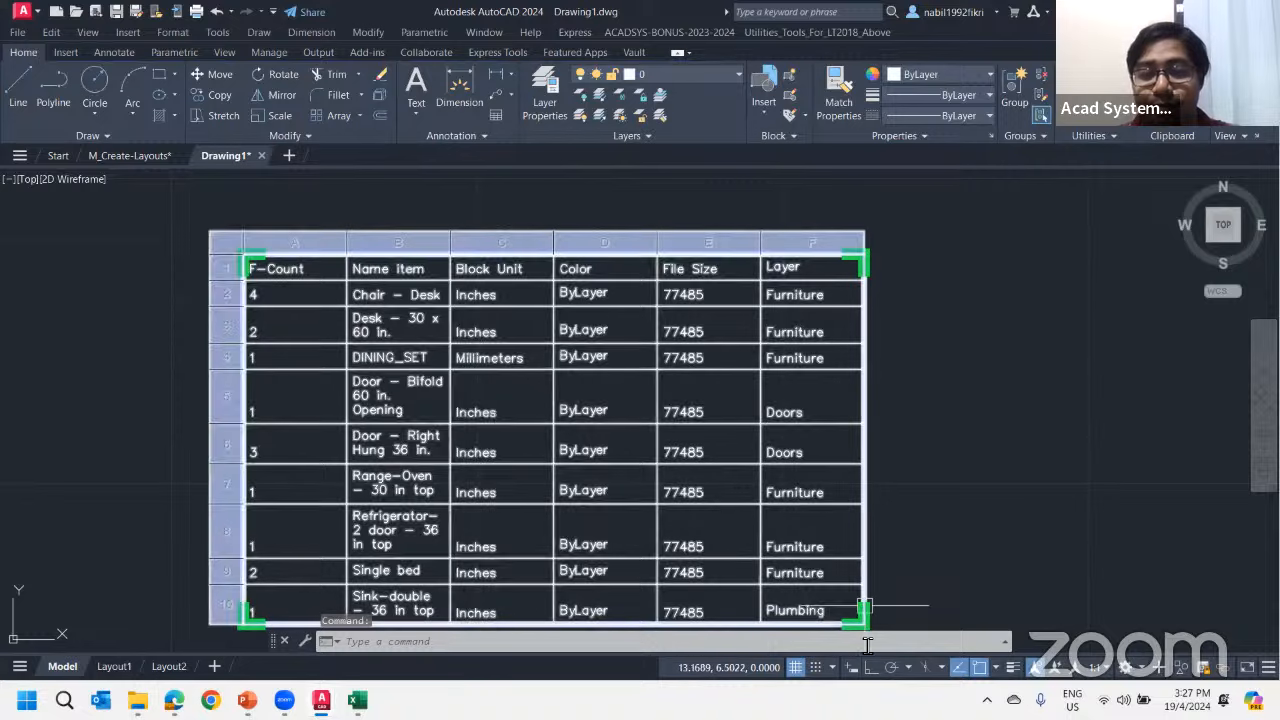
{"action": "key", "text": "Escape"}
{"action": "left_click", "coordinate": [334, 245]}
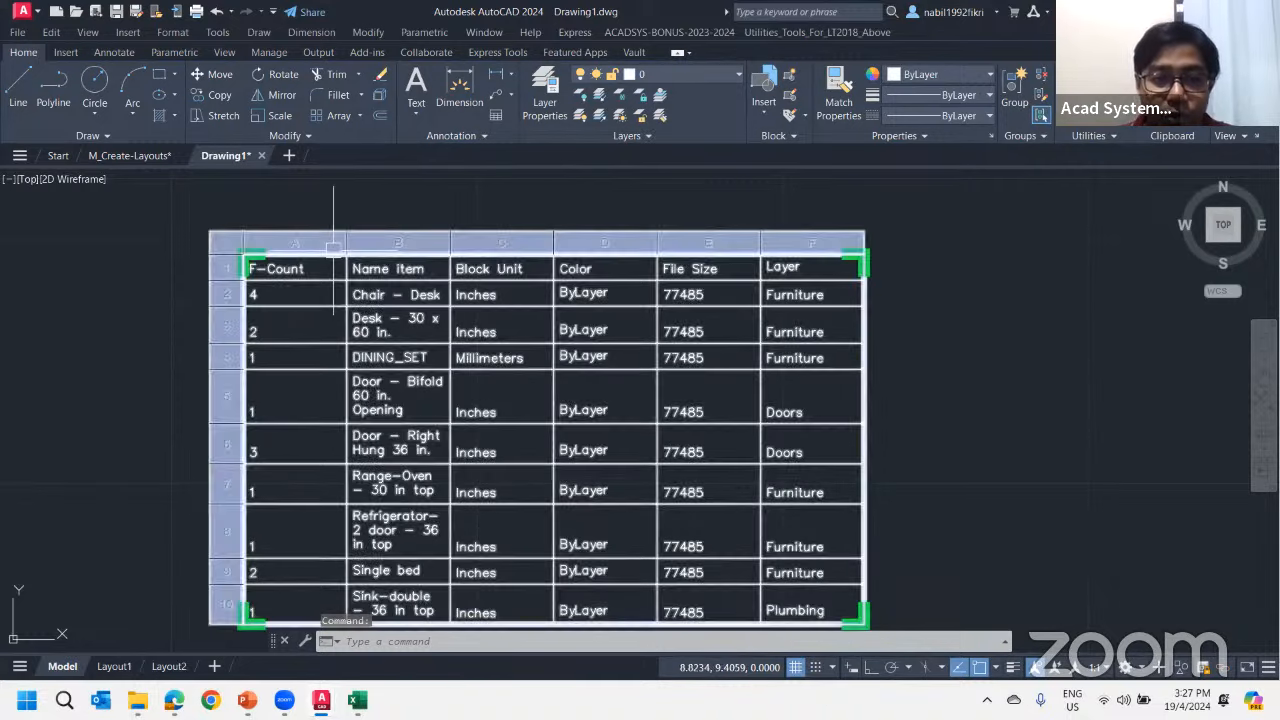
{"action": "right_click", "coordinate": [333, 249]}
{"action": "left_click", "coordinate": [332, 242]}
{"action": "left_click", "coordinate": [320, 254]}
{"action": "left_click", "coordinate": [314, 248]}
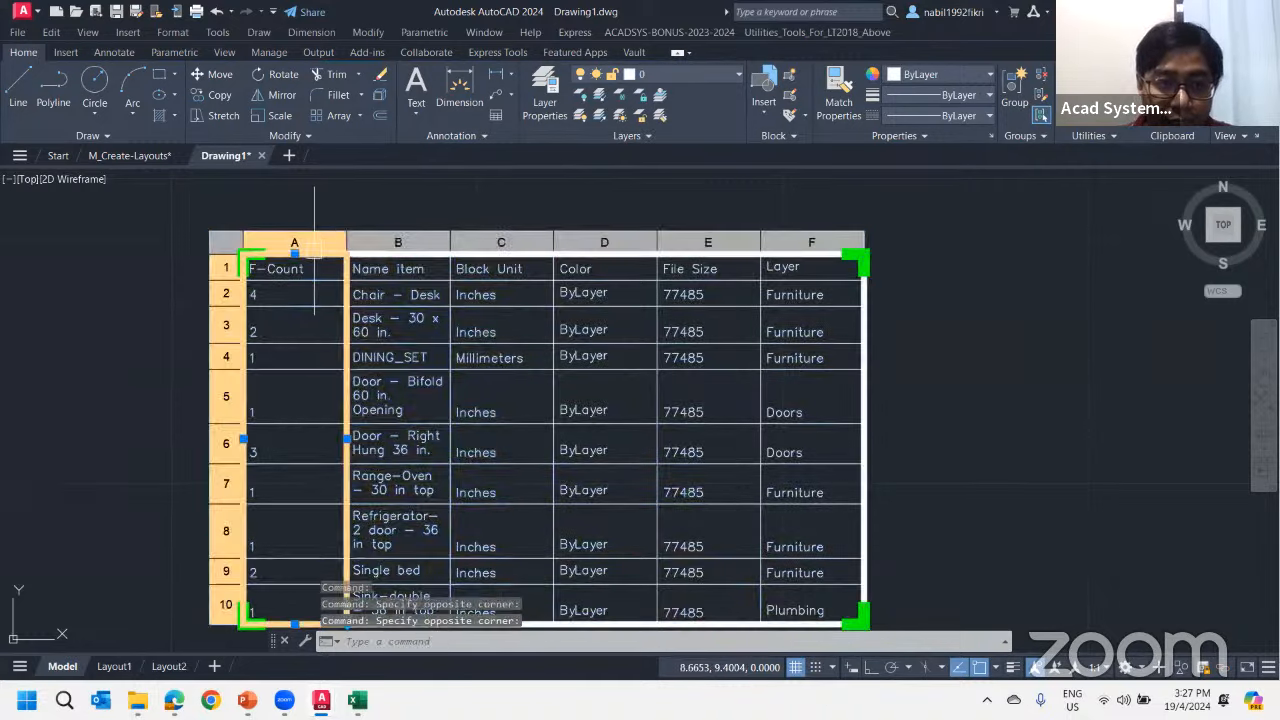
{"action": "right_click", "coordinate": [314, 248]}
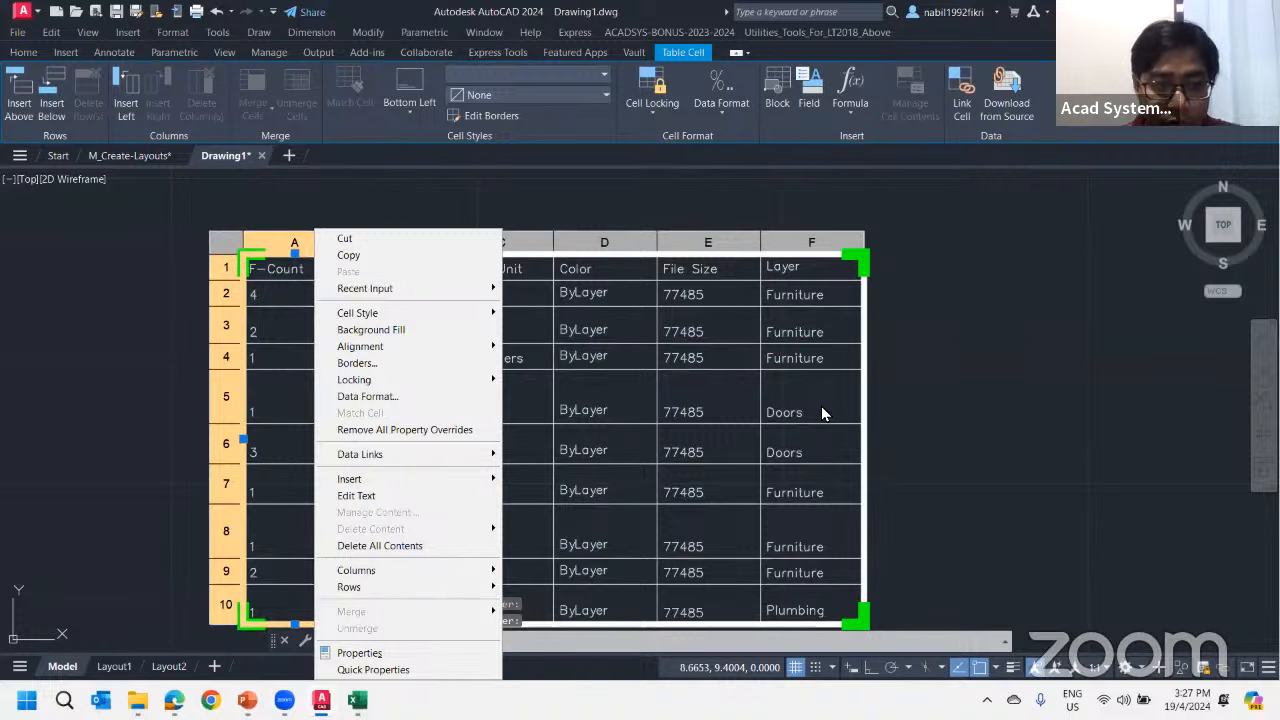
{"action": "key", "text": "Escape"}
{"action": "key", "text": "Escape"}
{"action": "key", "text": "Escape"}
{"action": "right_click", "coordinate": [422, 254]}
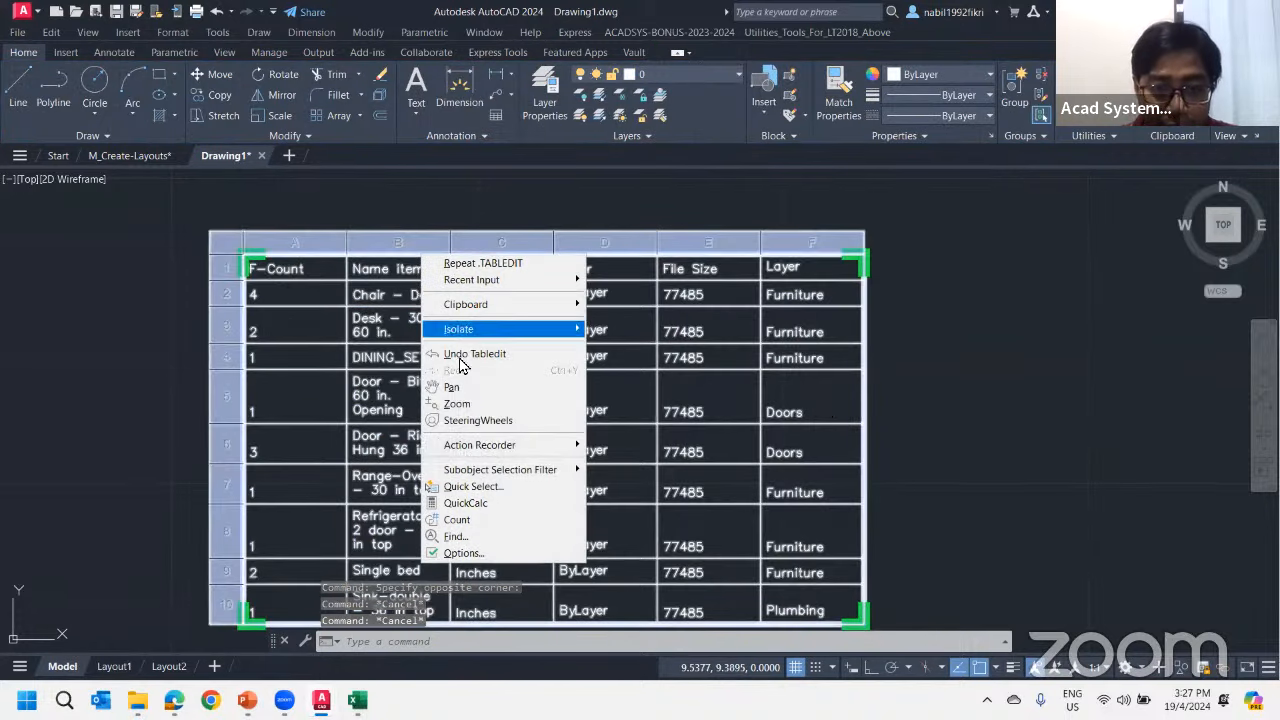
{"action": "left_click", "coordinate": [1022, 444]}
{"action": "key", "text": "Escape"}
{"action": "scroll", "coordinate": [777, 267], "scroll_direction": "down", "scroll_amount": 4}
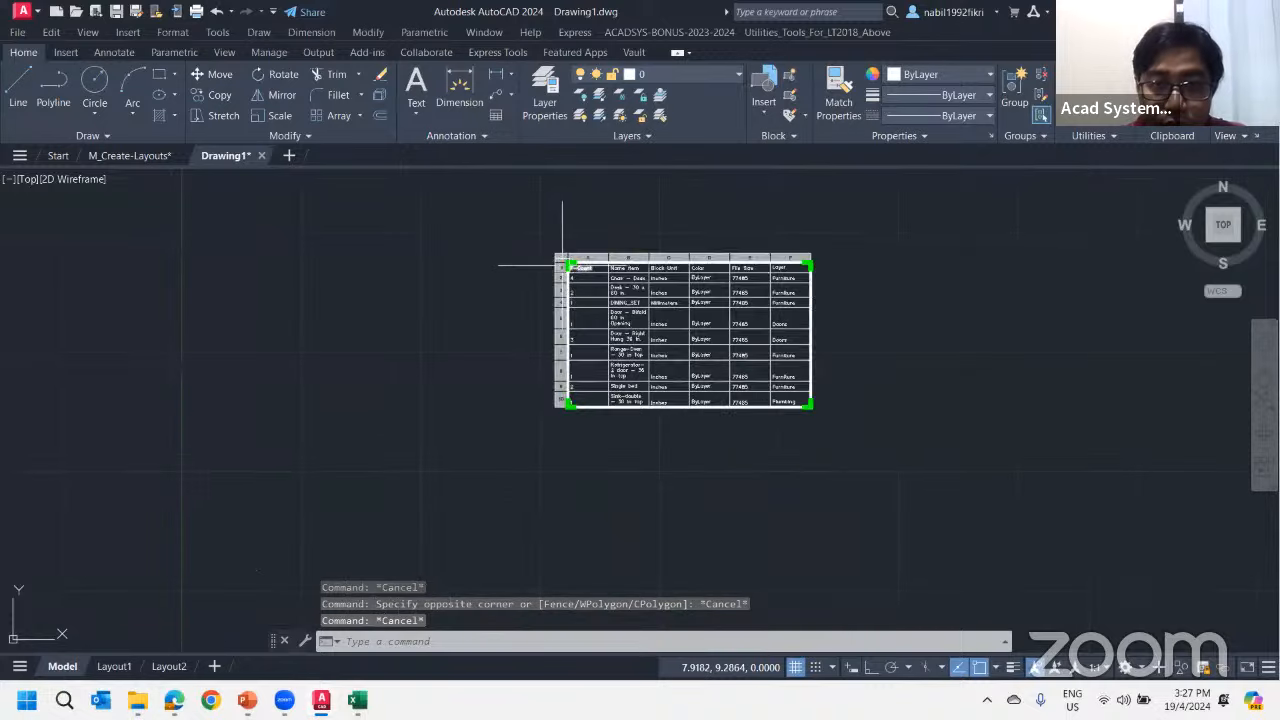
Try to write the linked table's data links to the external source
{"action": "right_click", "coordinate": [611, 412]}
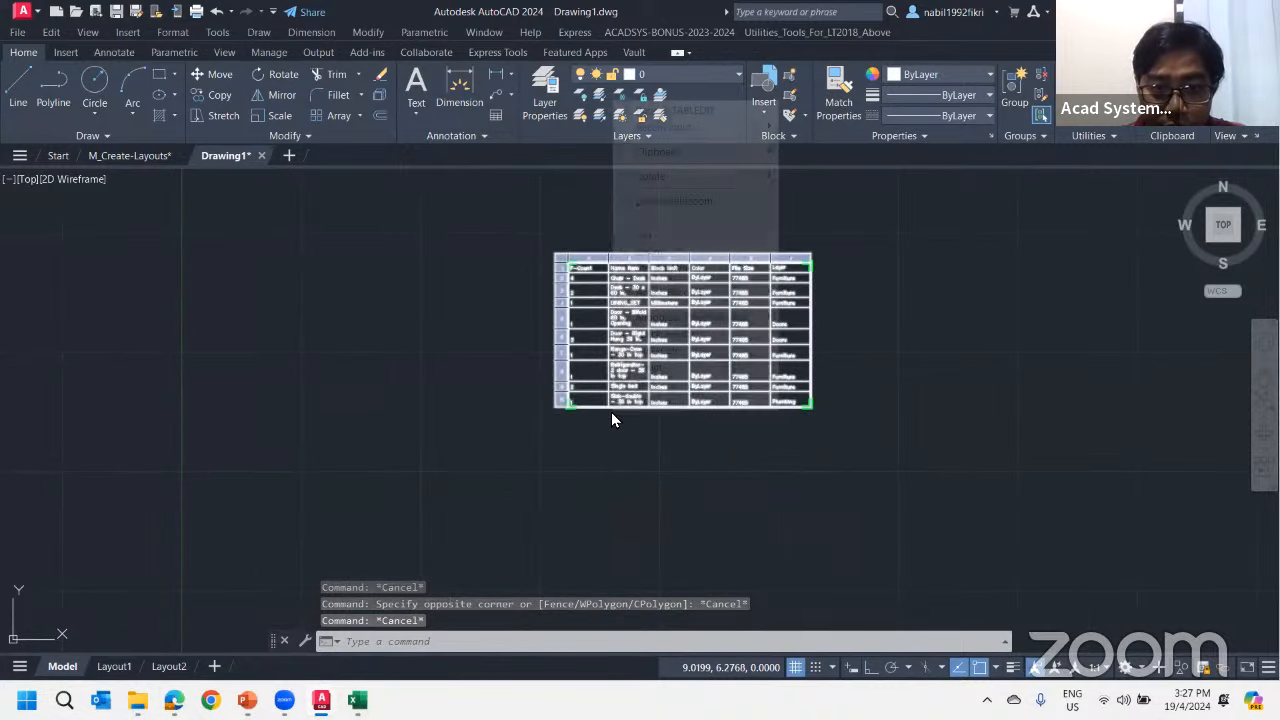
{"action": "key", "text": "Escape"}
{"action": "key", "text": "Escape"}
{"action": "left_click", "coordinate": [598, 409]}
{"action": "right_click", "coordinate": [598, 414]}
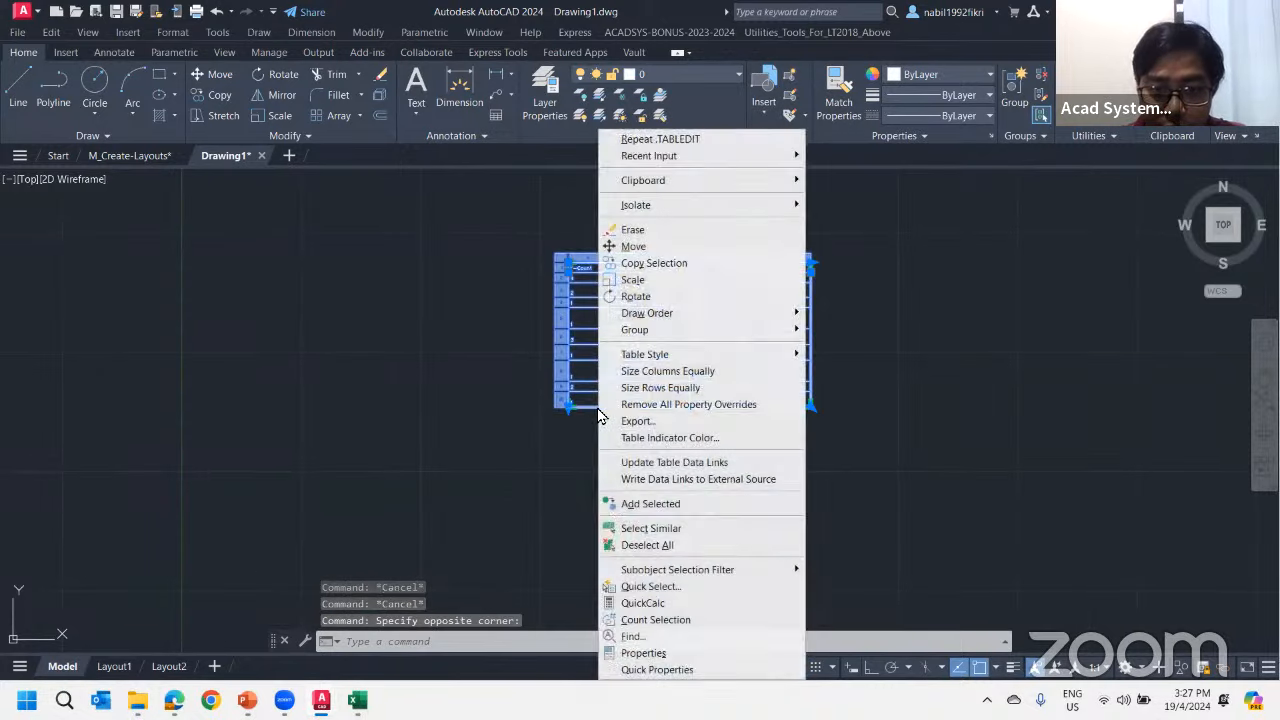
{"action": "left_click", "coordinate": [670, 484]}
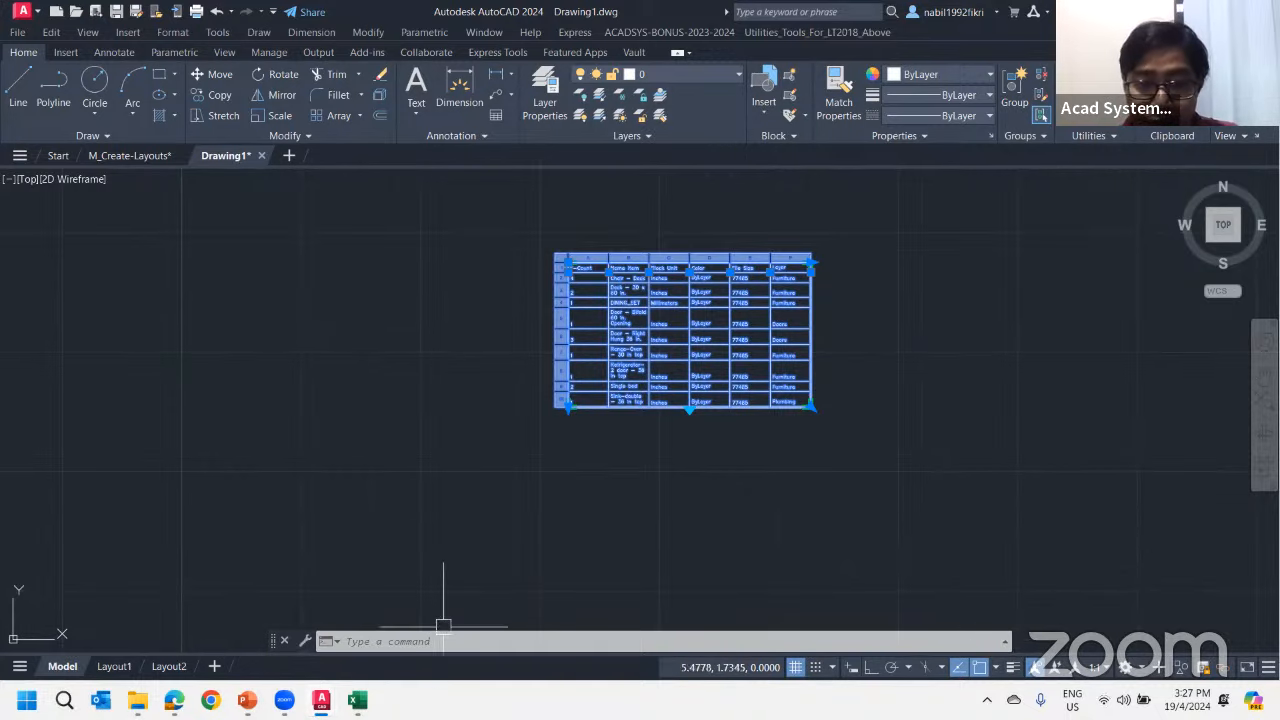
{"action": "left_click", "coordinate": [1005, 648]}
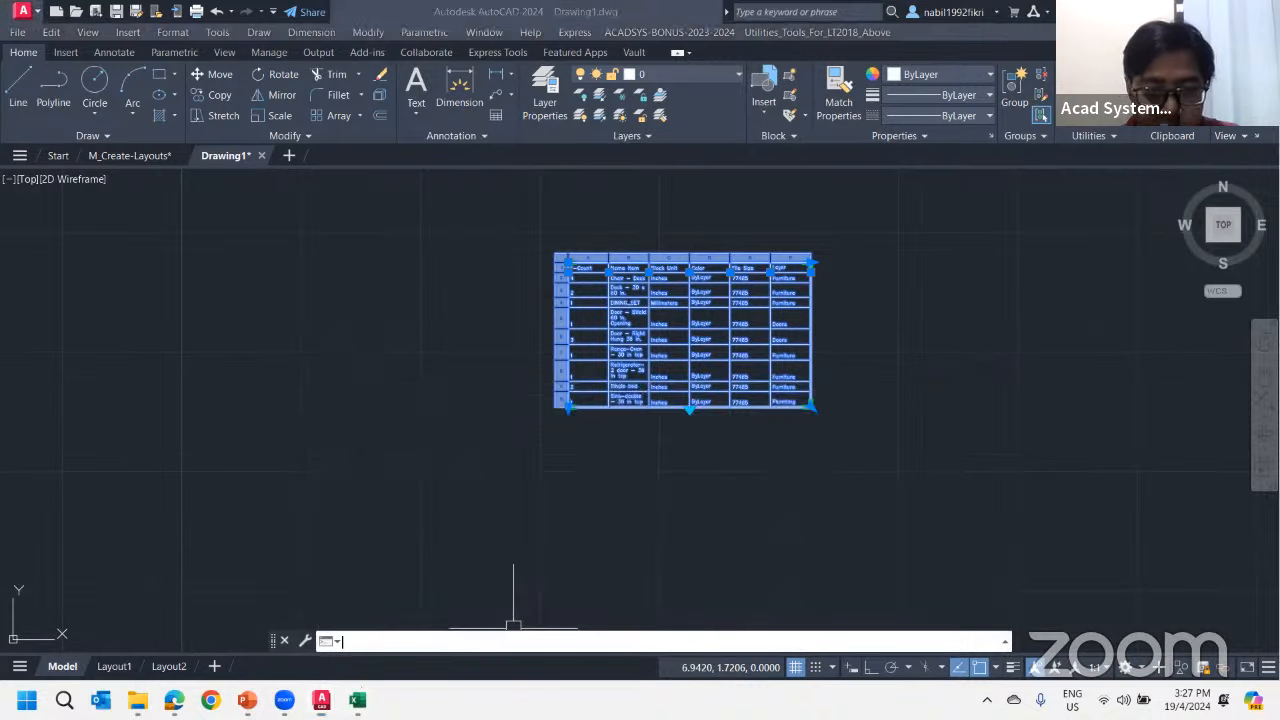
Switch to Excel and close the M_Create-Layouts.xls workbook without saving changes
{"action": "left_click", "coordinate": [357, 700]}
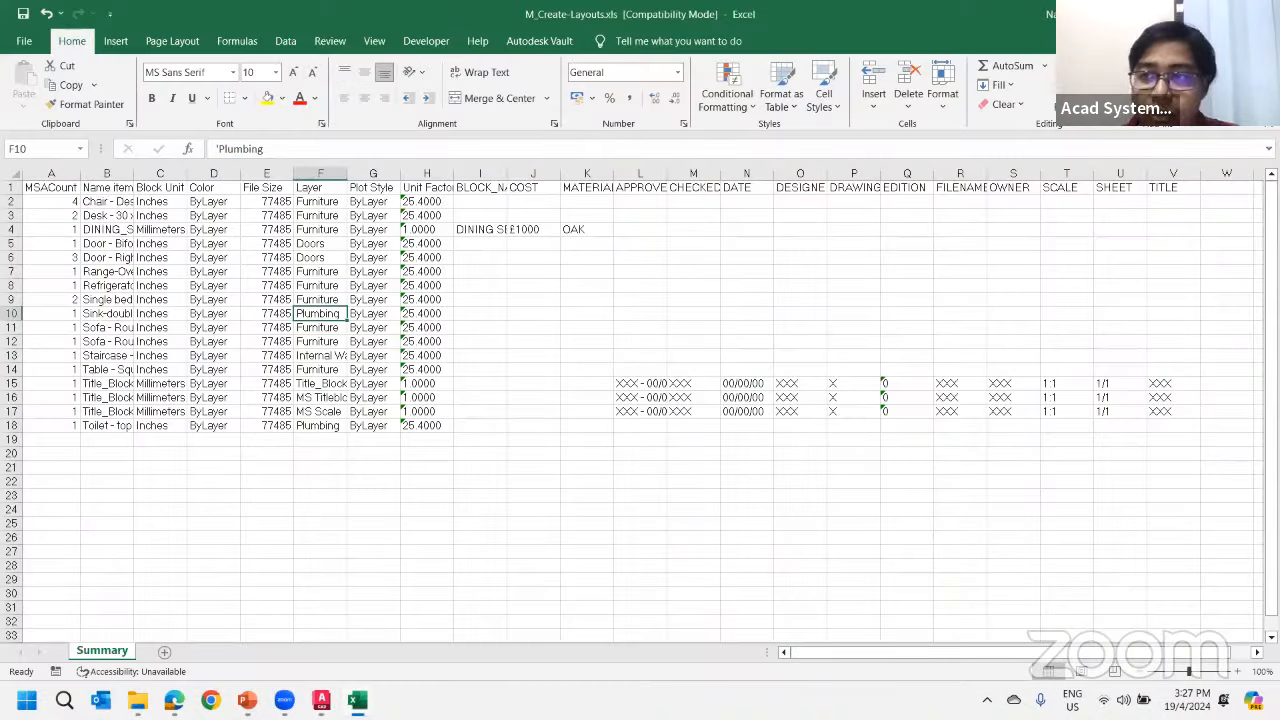
{"action": "key", "text": "alt+F4"}
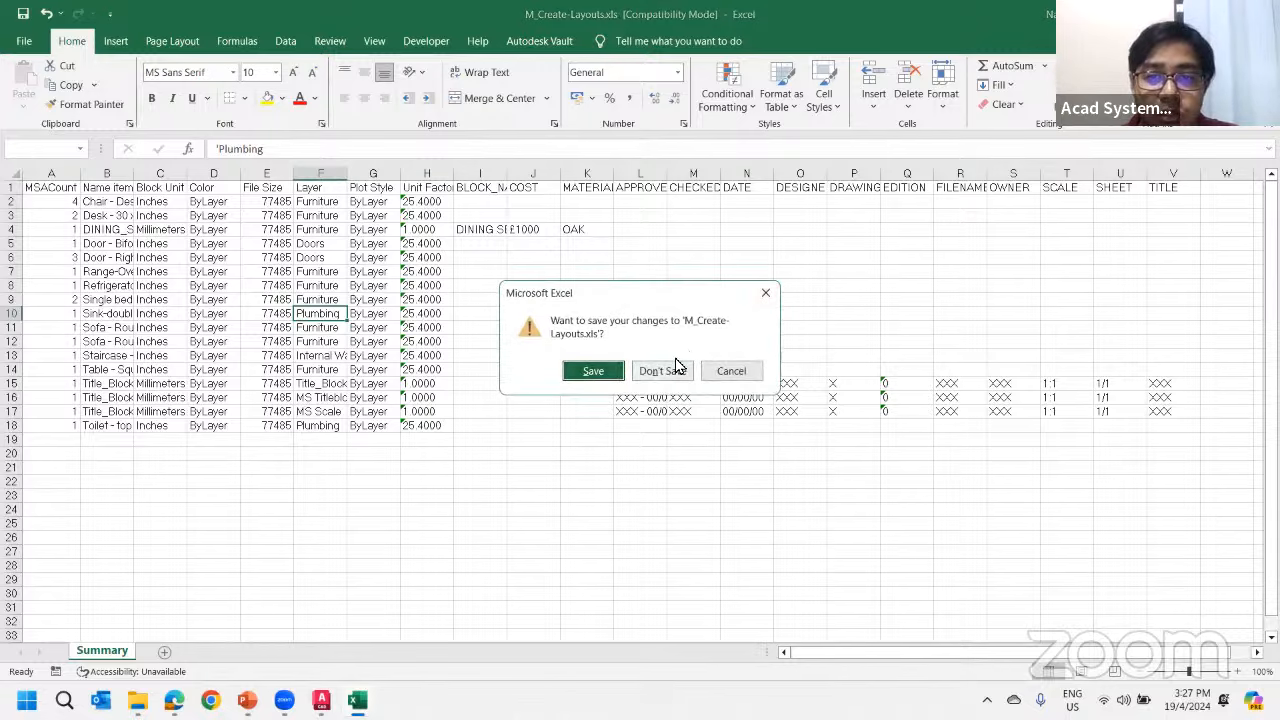
{"action": "left_click", "coordinate": [682, 367]}
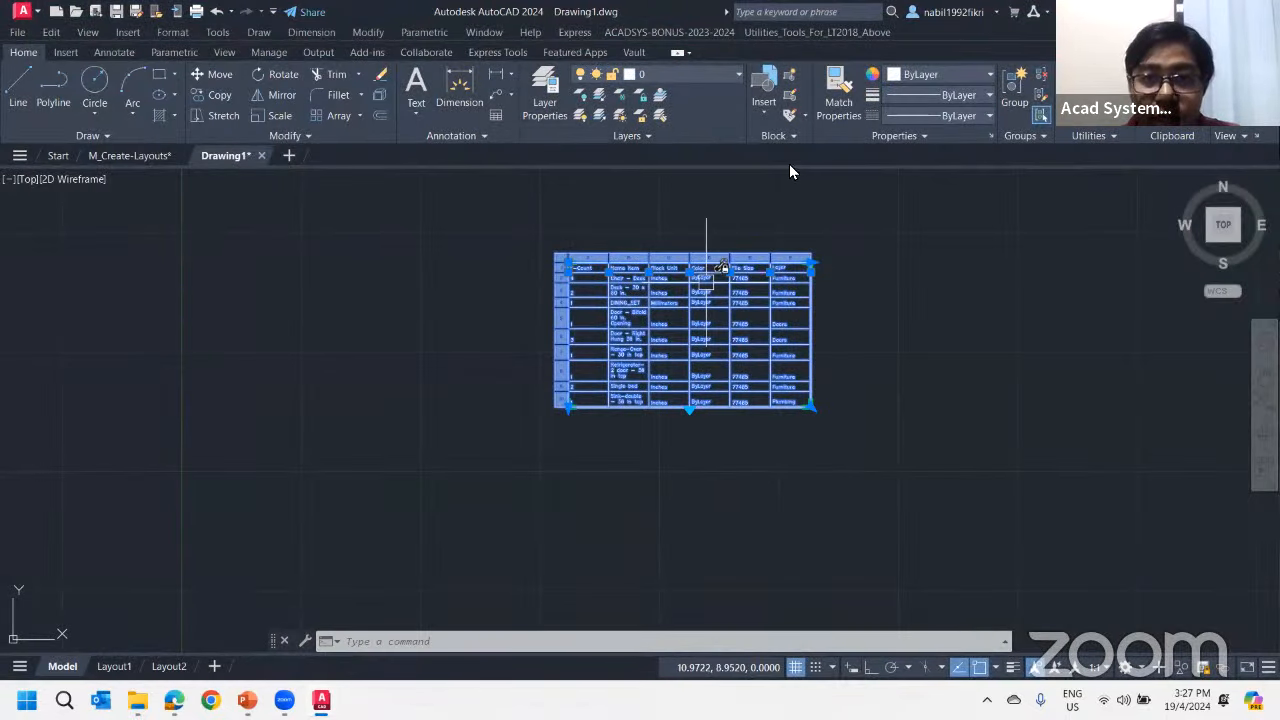
Write the linked table's data to the external source, and check M_Create-Layouts.xls in the File Explorer preview
{"action": "right_click", "coordinate": [697, 277]}
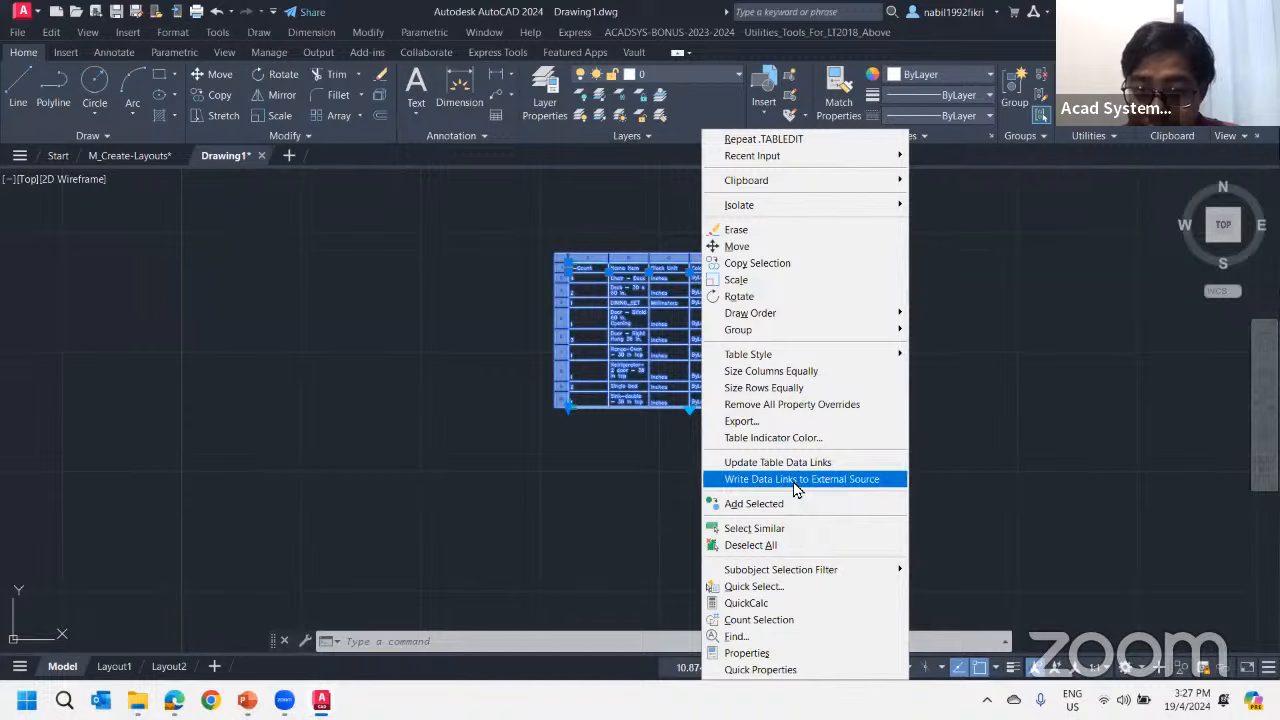
{"action": "left_click", "coordinate": [795, 480]}
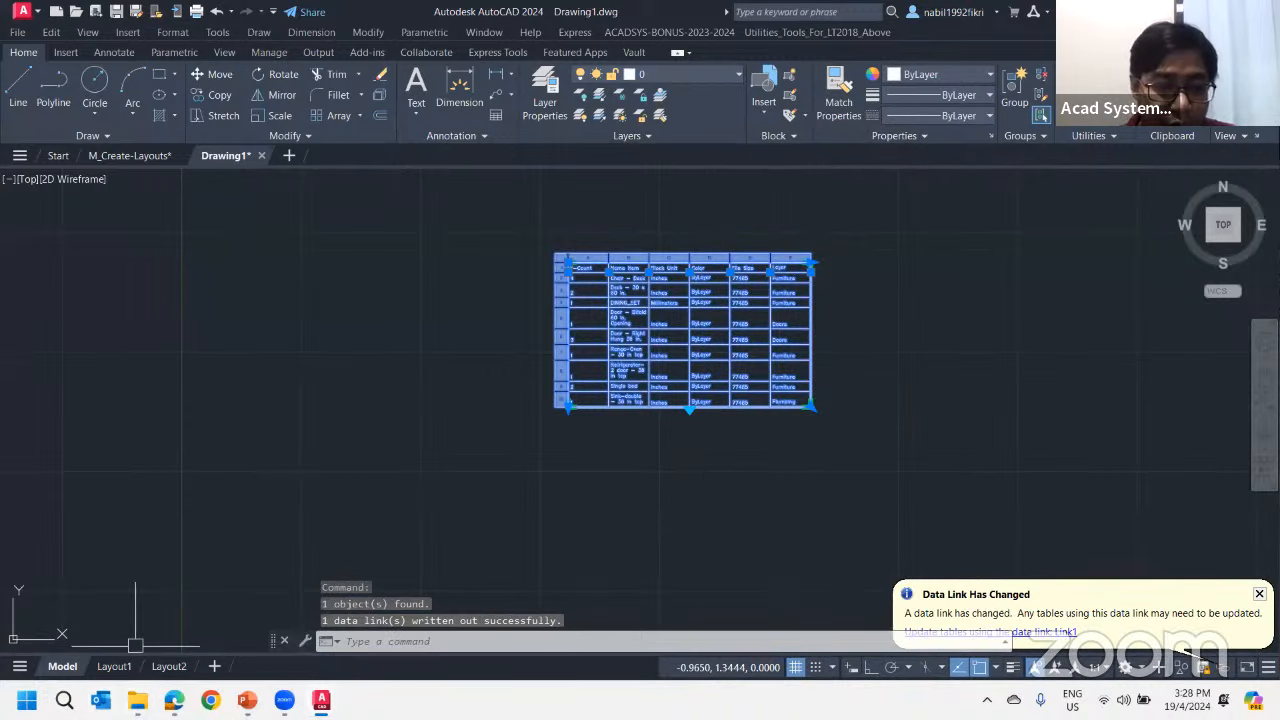
{"action": "left_click", "coordinate": [137, 700]}
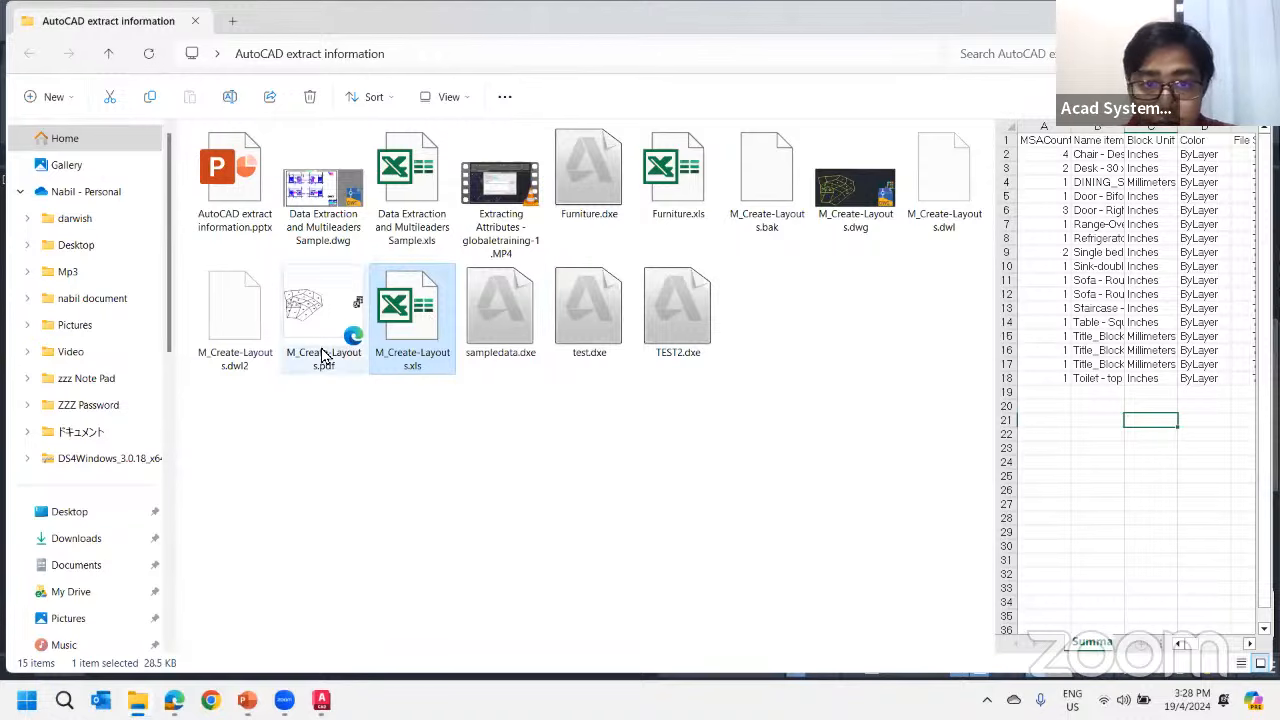
{"action": "left_click", "coordinate": [418, 332]}
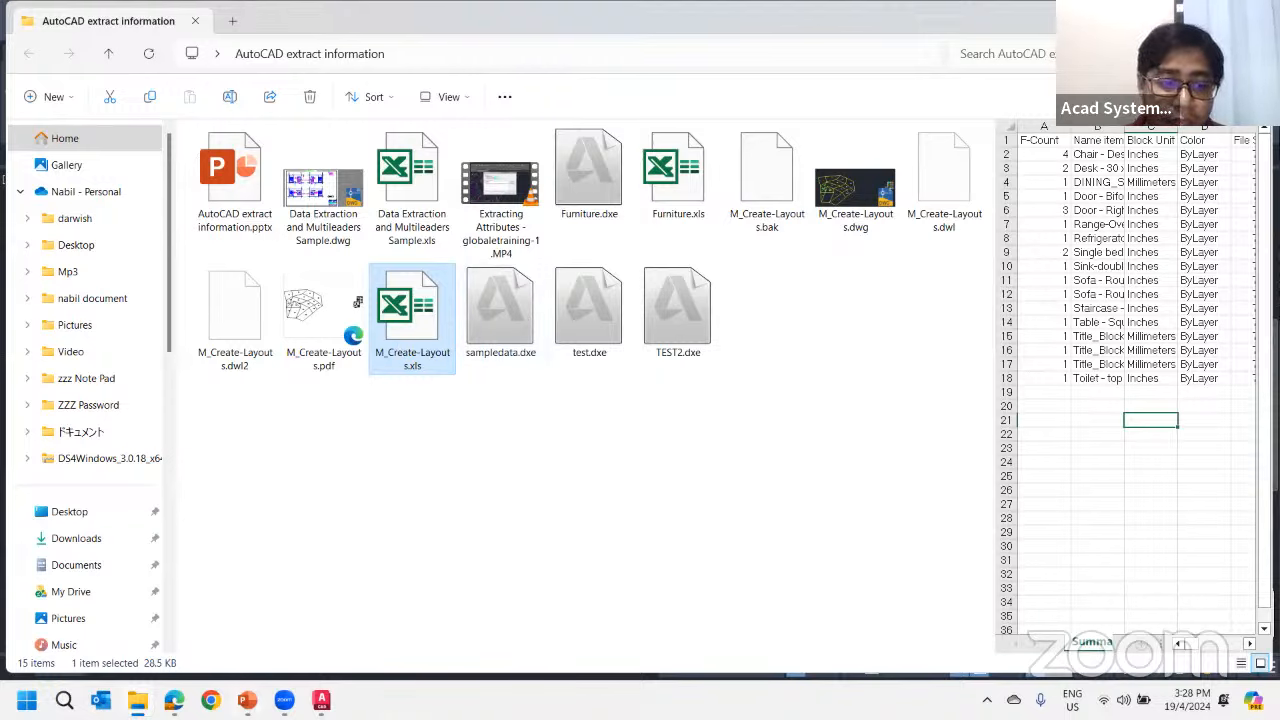
Switch back to AutoCAD and activate the M_Create-Layouts drawing with nothing selected
{"action": "left_click", "coordinate": [321, 700]}
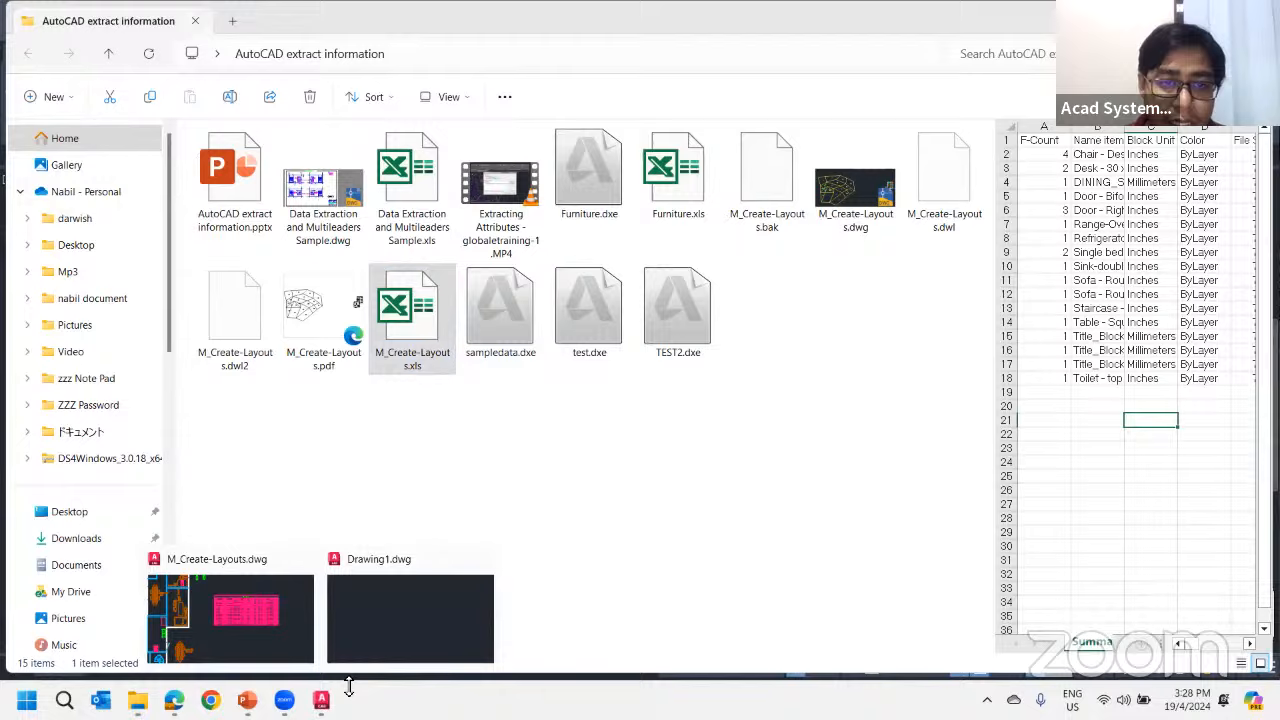
{"action": "left_click", "coordinate": [265, 638]}
{"action": "left_click", "coordinate": [229, 156]}
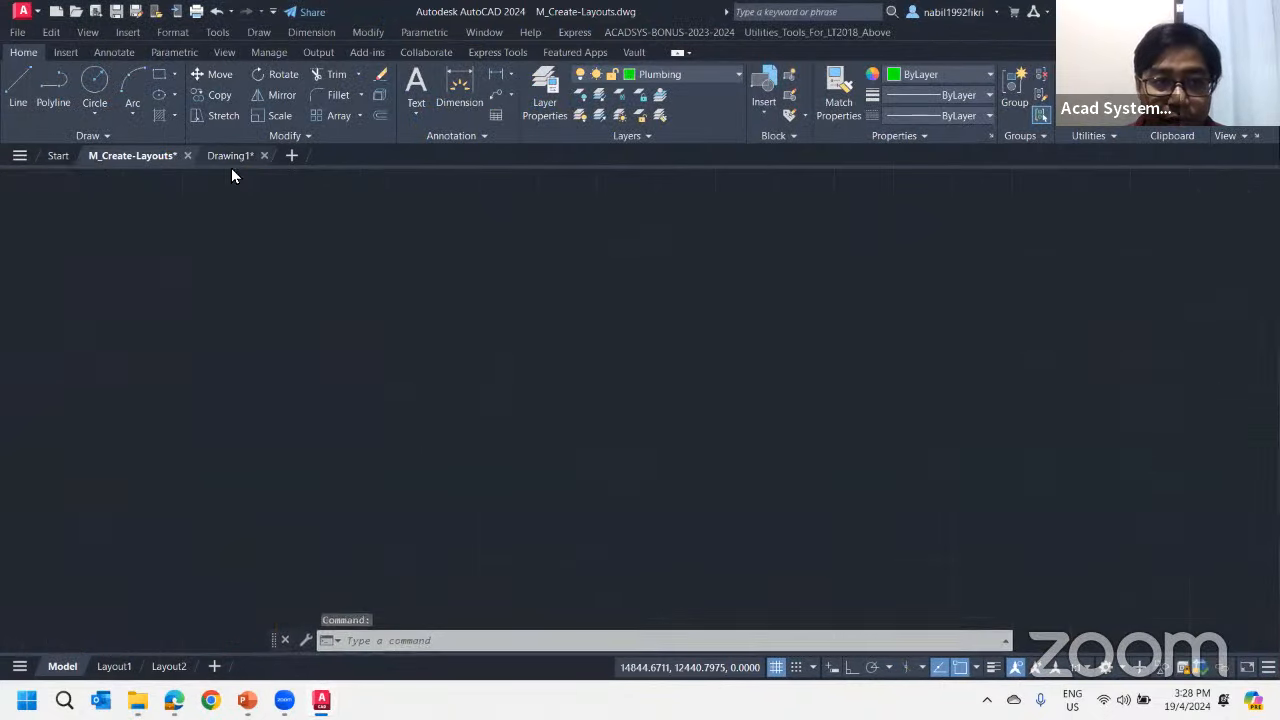
{"action": "left_click", "coordinate": [115, 156]}
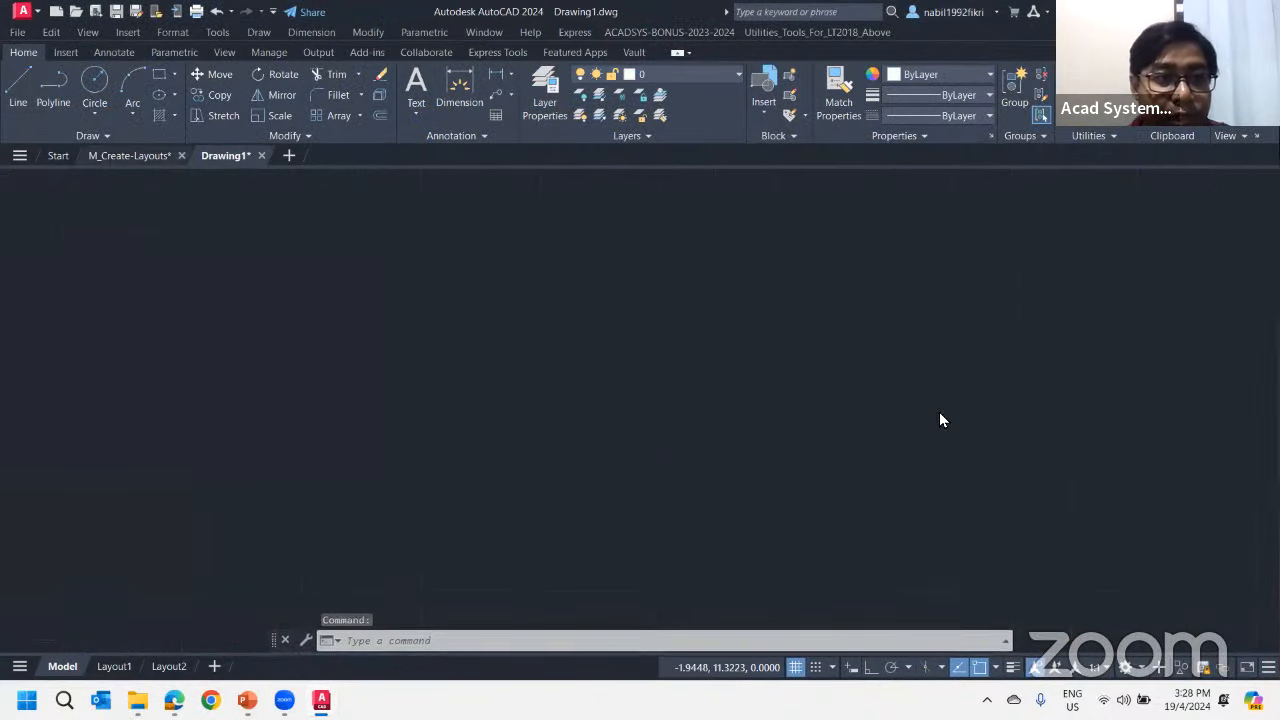
{"action": "scroll", "coordinate": [478, 318], "scroll_direction": "up", "scroll_amount": 4}
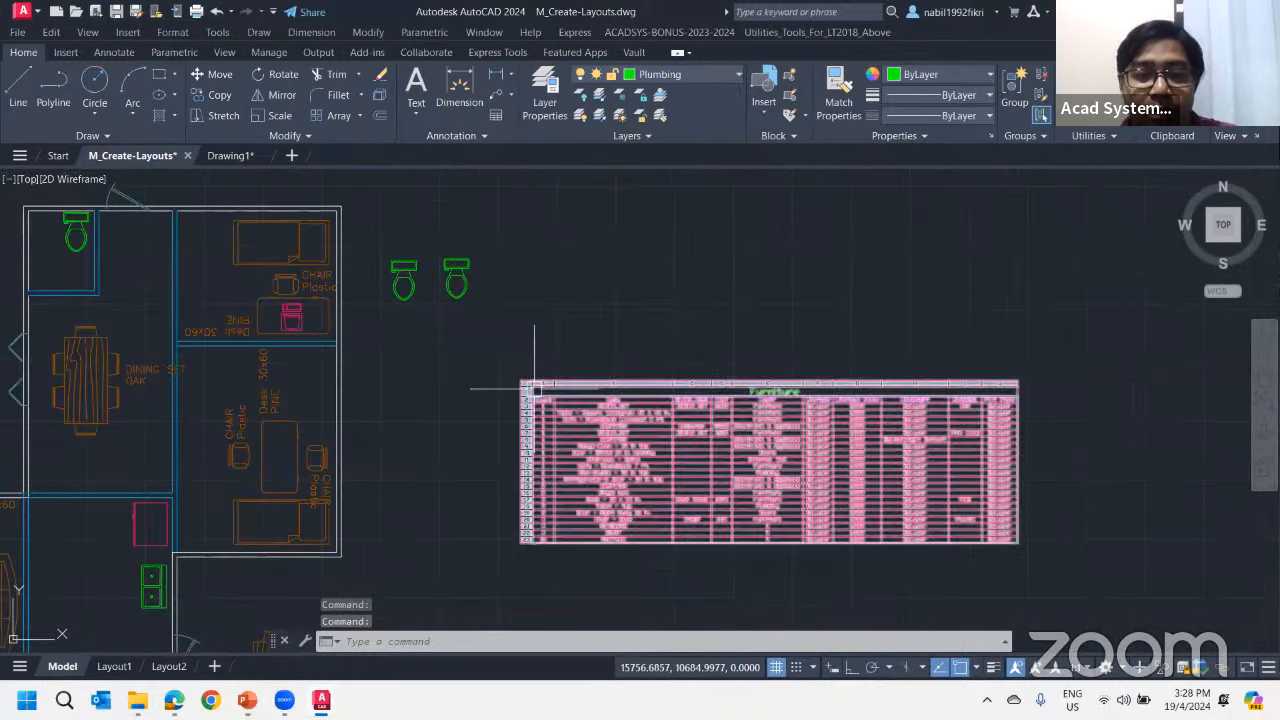
{"action": "key", "text": "Escape"}
{"action": "key", "text": "Escape"}
Examine the floor plan with its furniture blocks and table, and the separate layout of numbered lots
{"action": "scroll", "coordinate": [580, 370], "scroll_direction": "down", "scroll_amount": 4}
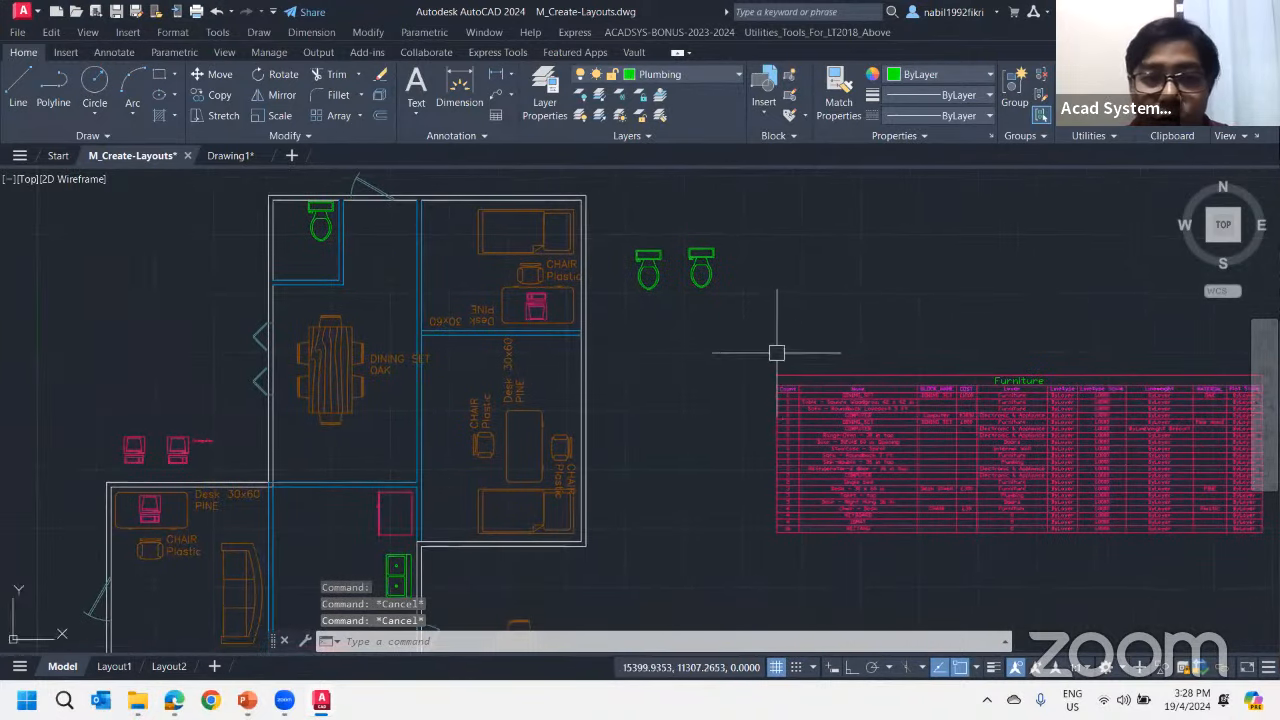
{"action": "scroll", "coordinate": [655, 347], "scroll_direction": "down", "scroll_amount": 1}
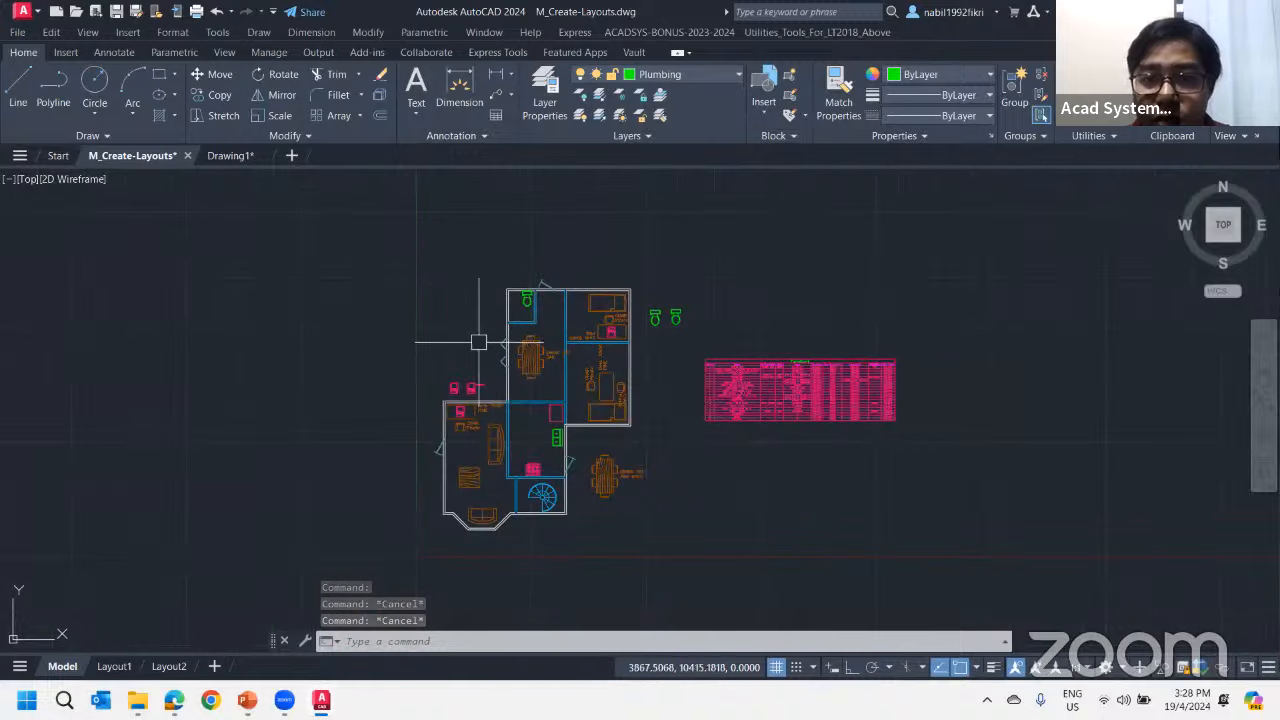
{"action": "scroll", "coordinate": [643, 394], "scroll_direction": "up", "scroll_amount": 6}
{"action": "scroll", "coordinate": [598, 345], "scroll_direction": "down", "scroll_amount": 2}
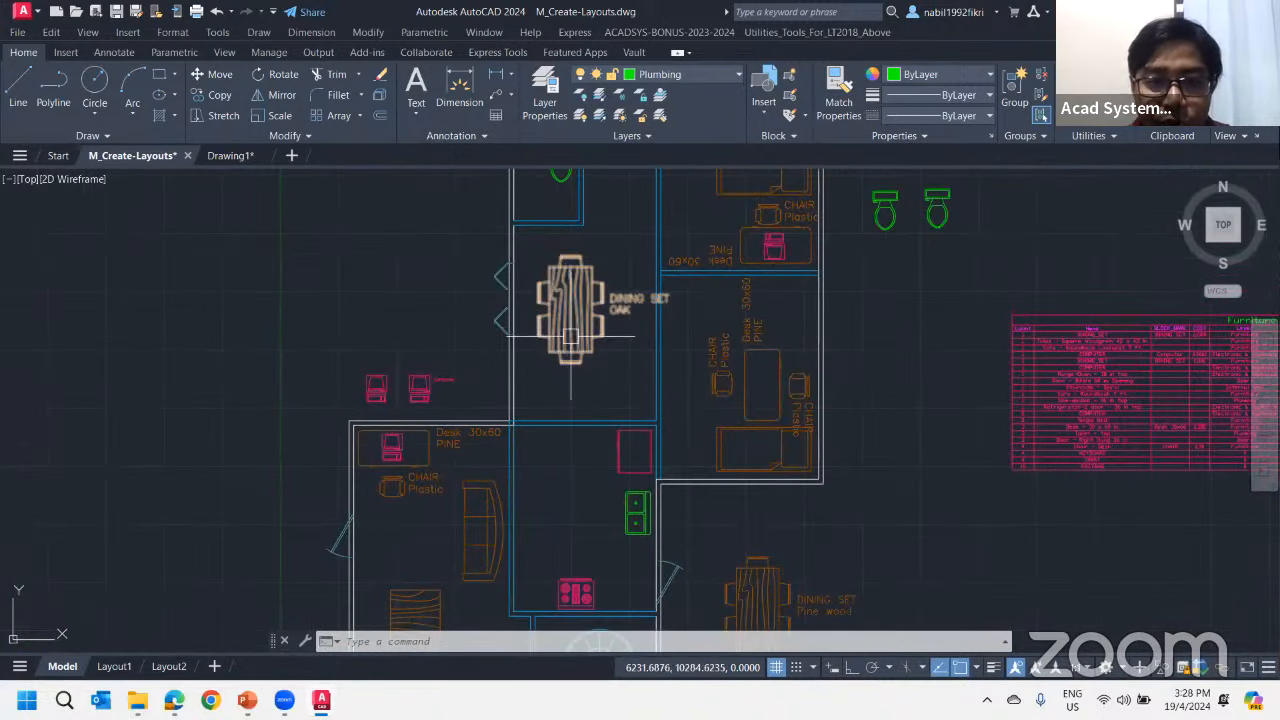
{"action": "scroll", "coordinate": [573, 338], "scroll_direction": "down", "scroll_amount": 4}
{"action": "middle_click_drag", "start_coordinate": [356, 366], "coordinate": [847, 354]}
{"action": "scroll", "coordinate": [503, 360], "scroll_direction": "down", "scroll_amount": 2}
{"action": "mouse_move", "coordinate": [400, 361]}
{"action": "middle_mouse_down"}
{"action": "mouse_move", "coordinate": [869, 354]}
{"action": "mouse_move", "coordinate": [732, 369]}
{"action": "middle_mouse_up"}
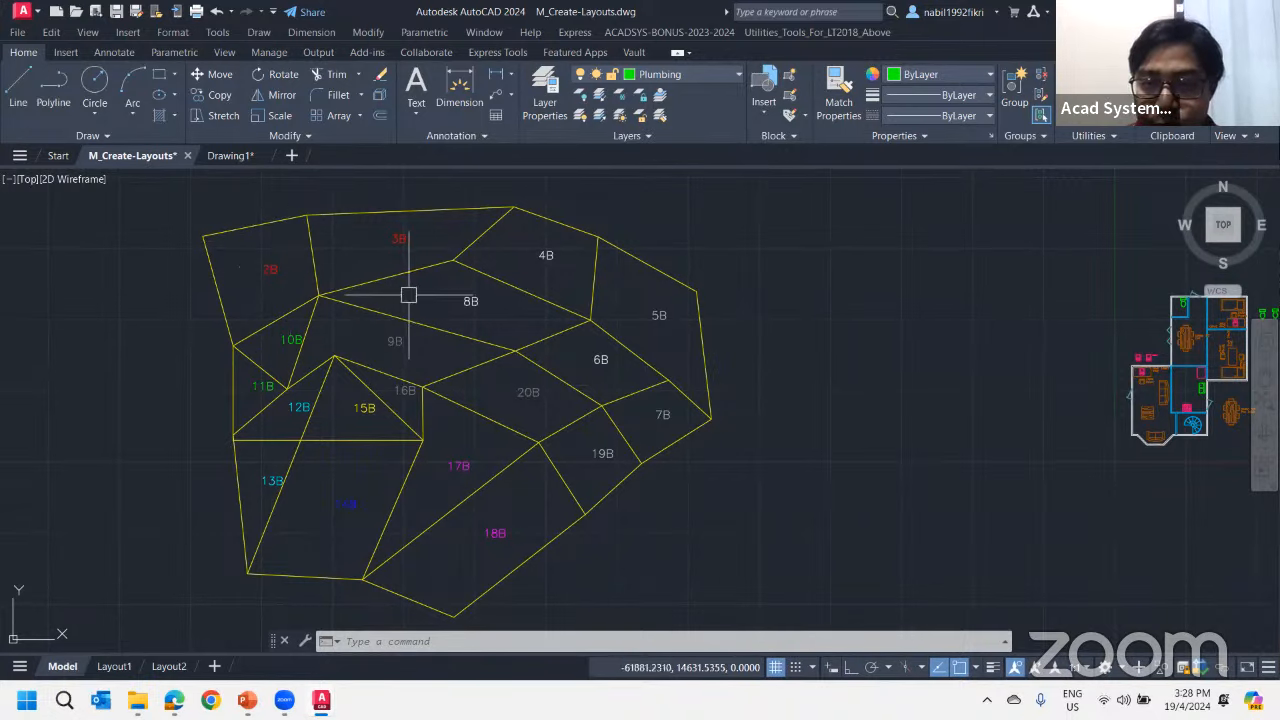
Inspect the lot labels 2B, 8B, 17B and 18B by selecting them, and clear the selection
{"action": "left_click", "coordinate": [270, 271]}
{"action": "left_click", "coordinate": [467, 300]}
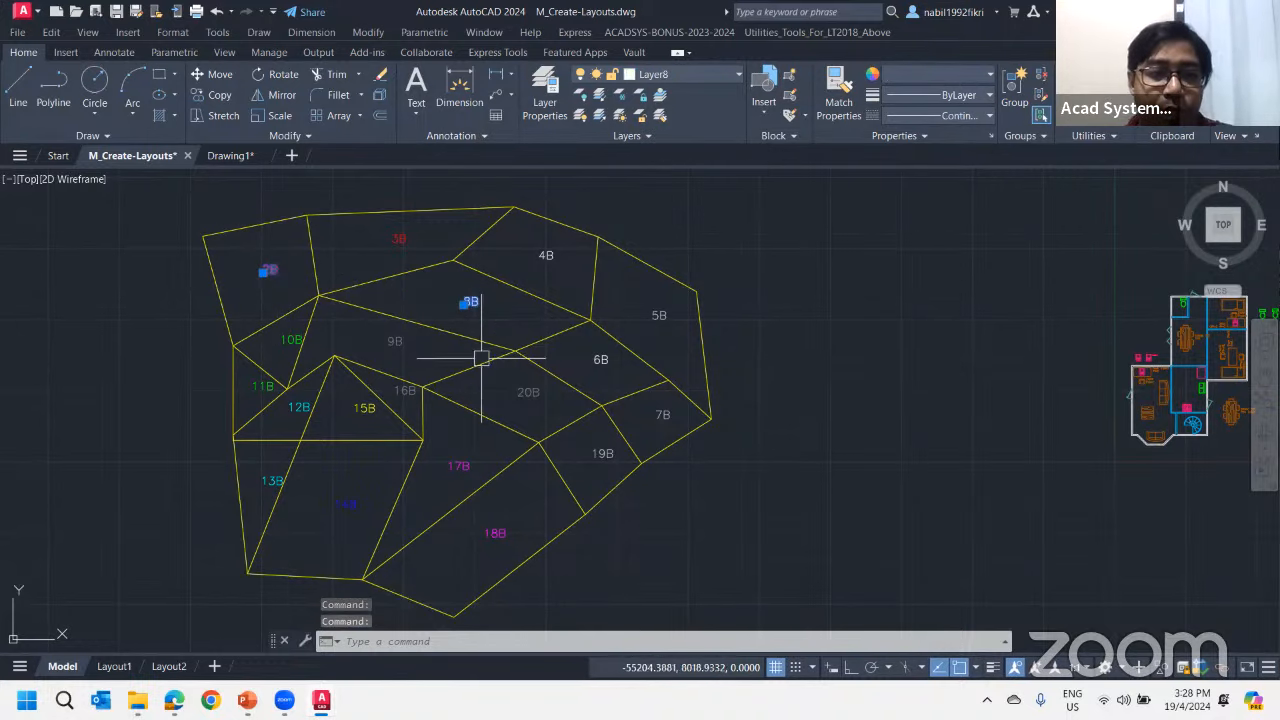
{"action": "left_click", "coordinate": [455, 466]}
{"action": "left_click", "coordinate": [493, 533]}
{"action": "key", "text": "Escape"}
{"action": "key", "text": "Escape"}
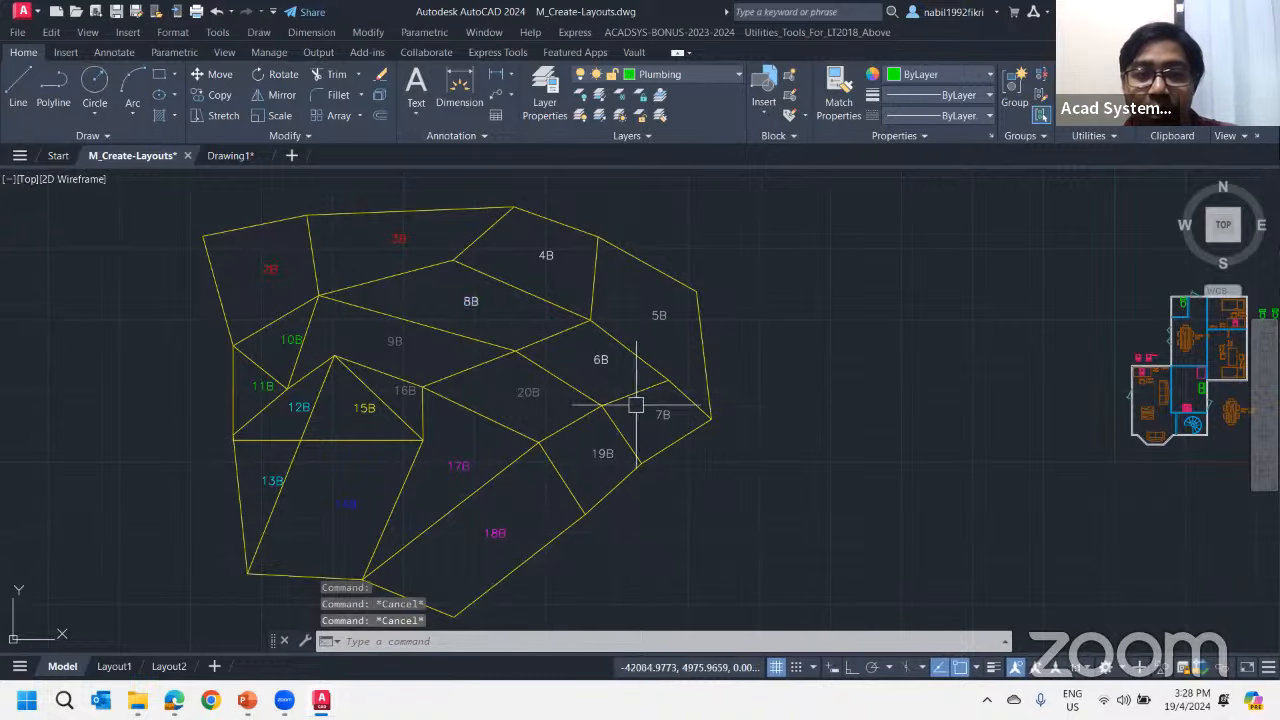
Open the Data Extraction wizard in the M_Create-Layouts drawing
{"action": "middle_click_drag", "start_coordinate": [926, 330], "coordinate": [774, 317]}
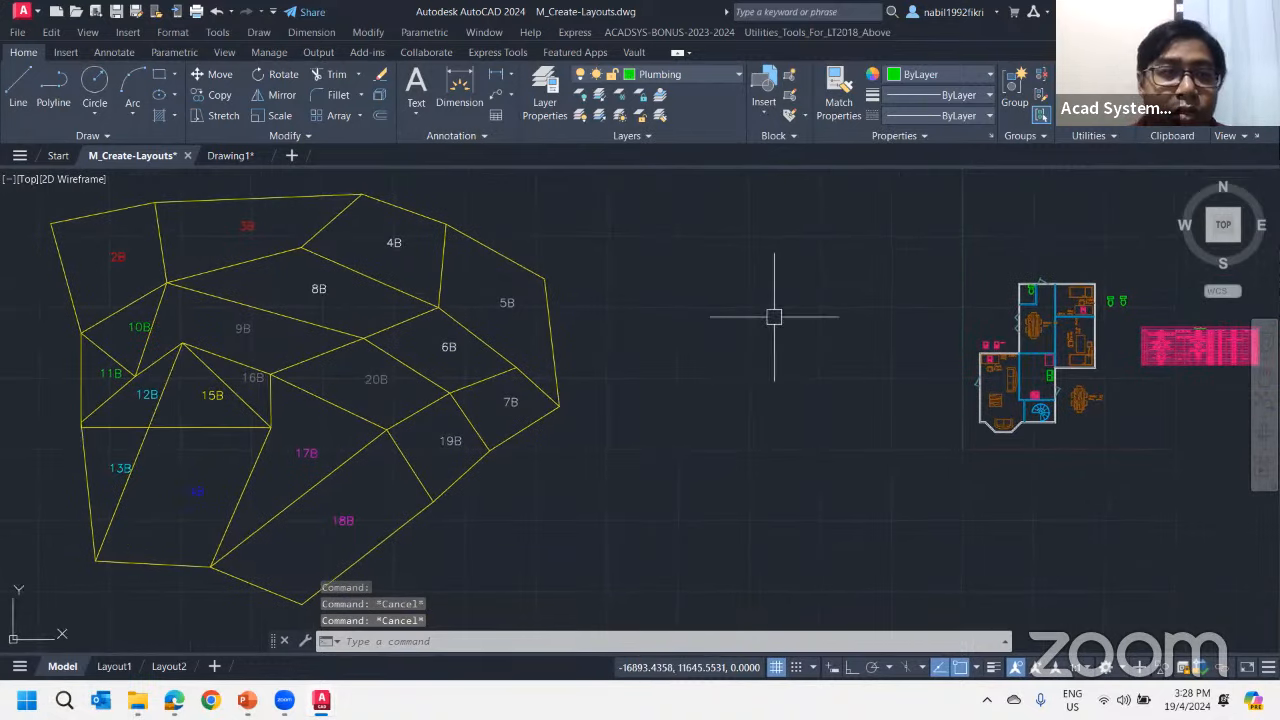
{"action": "left_click", "coordinate": [75, 54]}
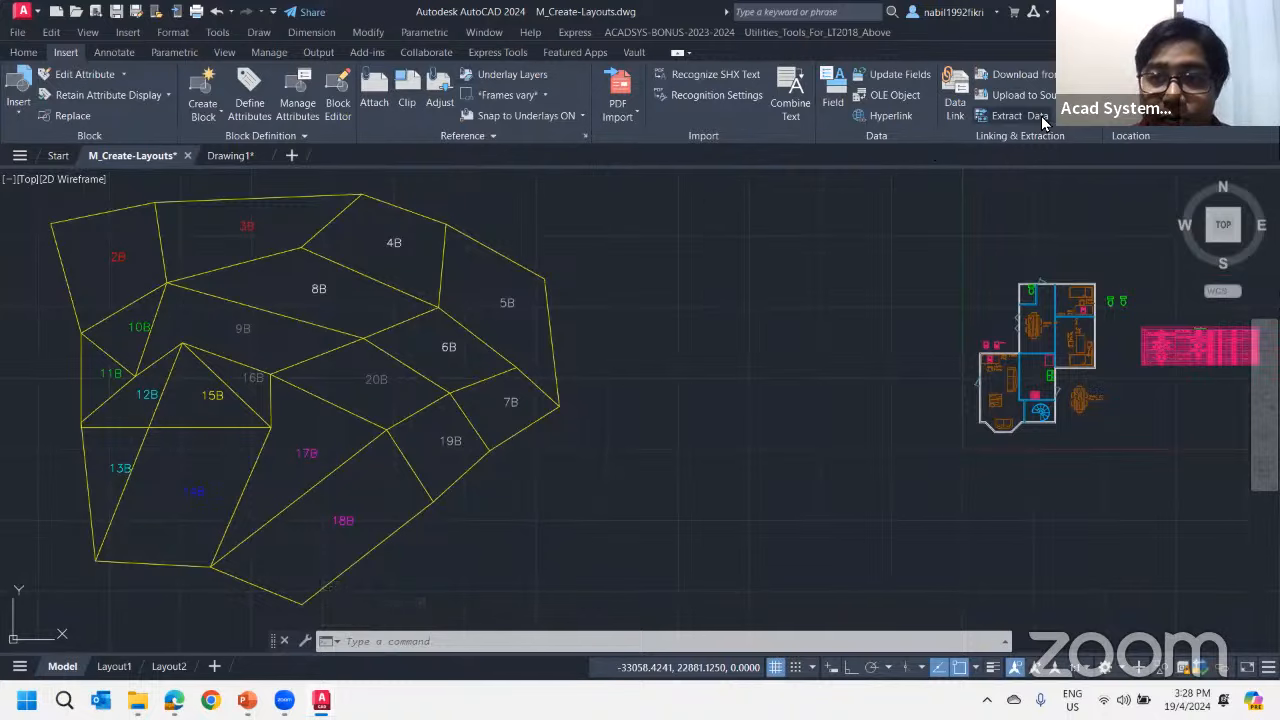
{"action": "left_click", "coordinate": [1010, 116]}
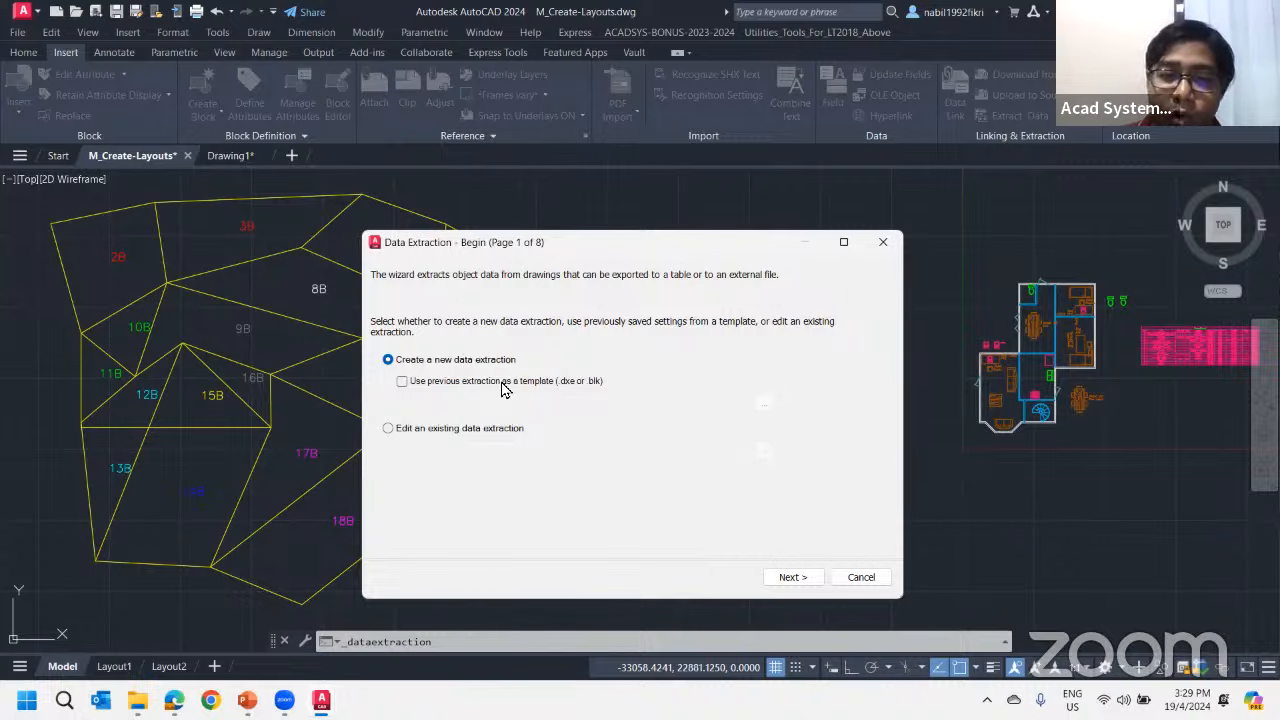
Load the existing Furniture.dxe extraction for editing, review its data source and object list, and return to the wizard's first page
{"action": "left_click", "coordinate": [390, 428]}
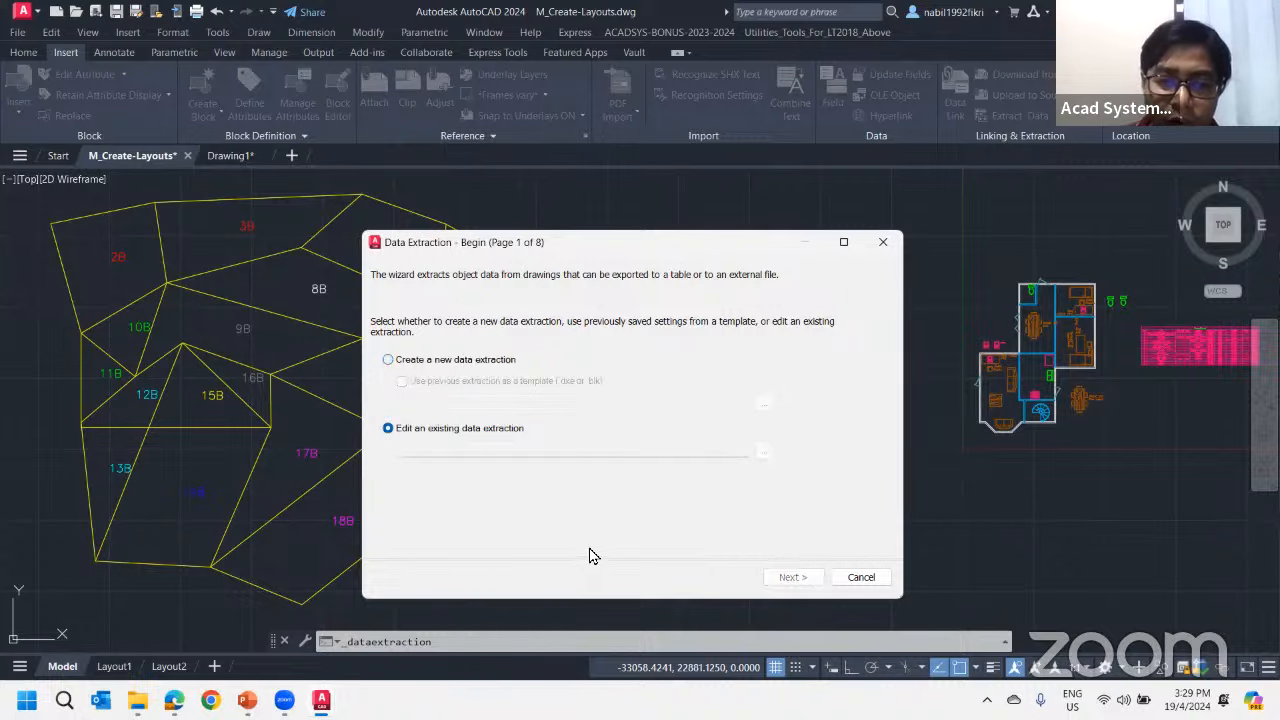
{"action": "left_click", "coordinate": [764, 455]}
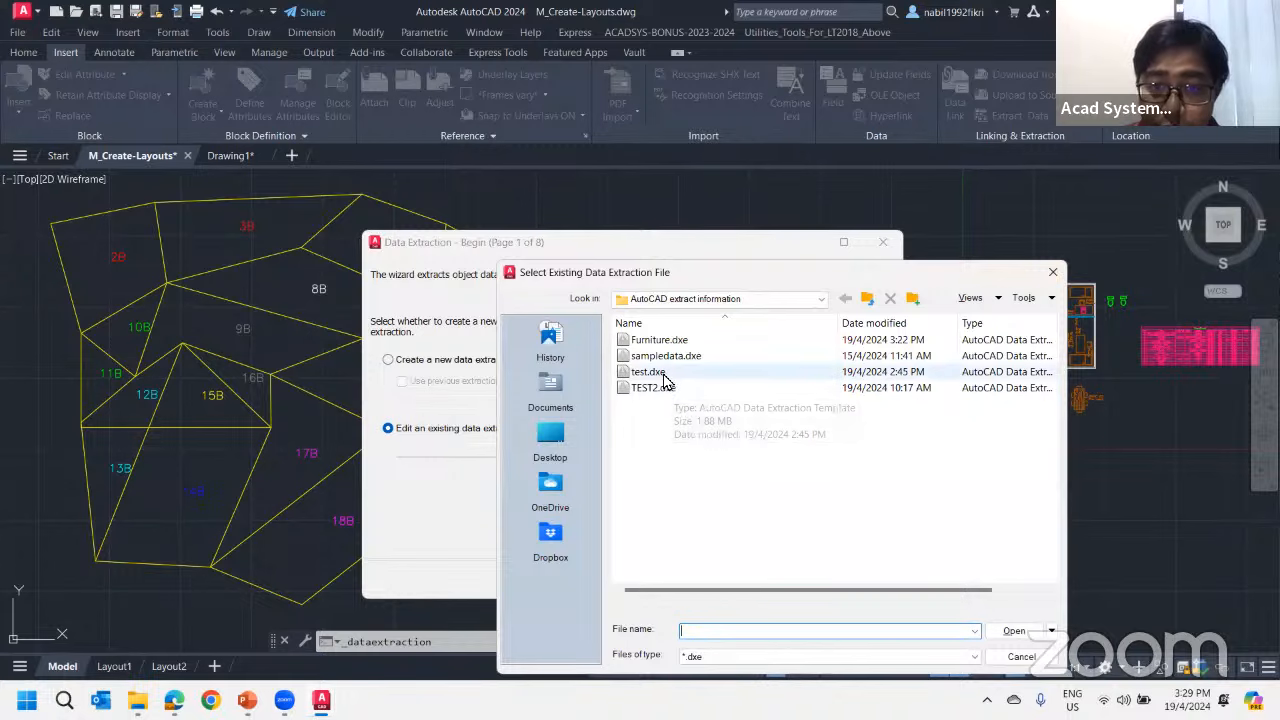
{"action": "double_click", "coordinate": [660, 340]}
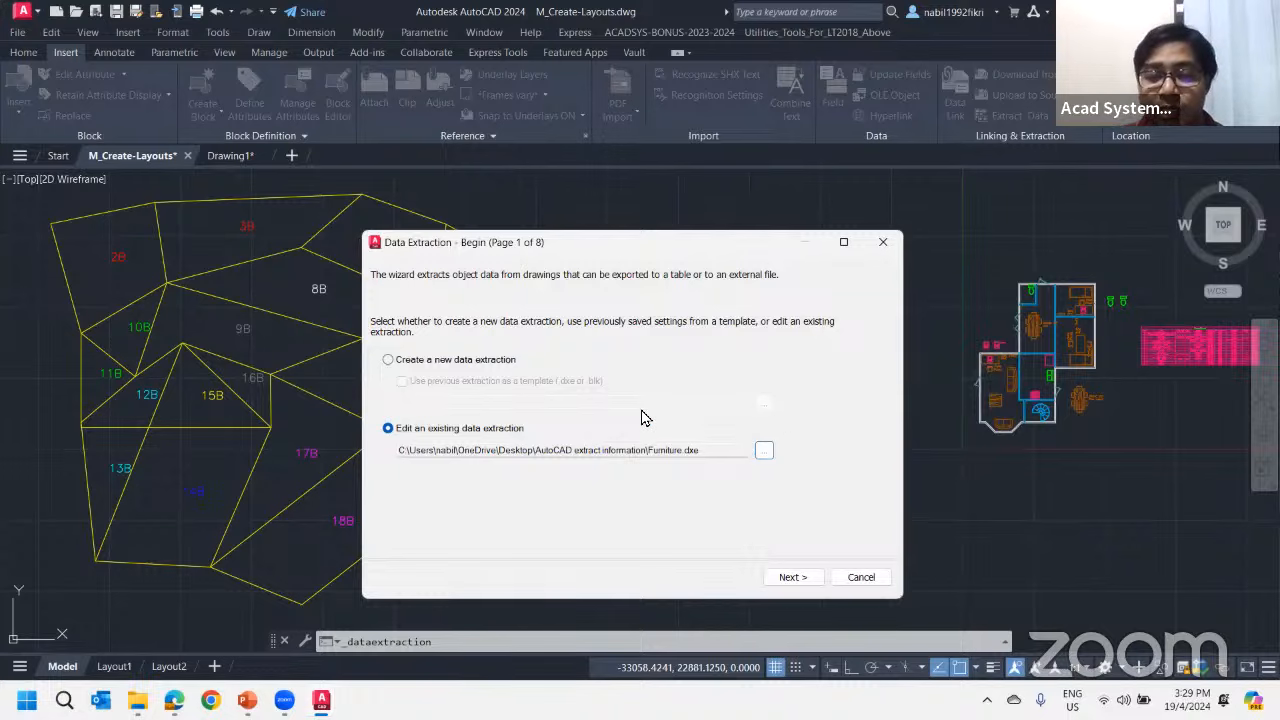
{"action": "left_click", "coordinate": [800, 578]}
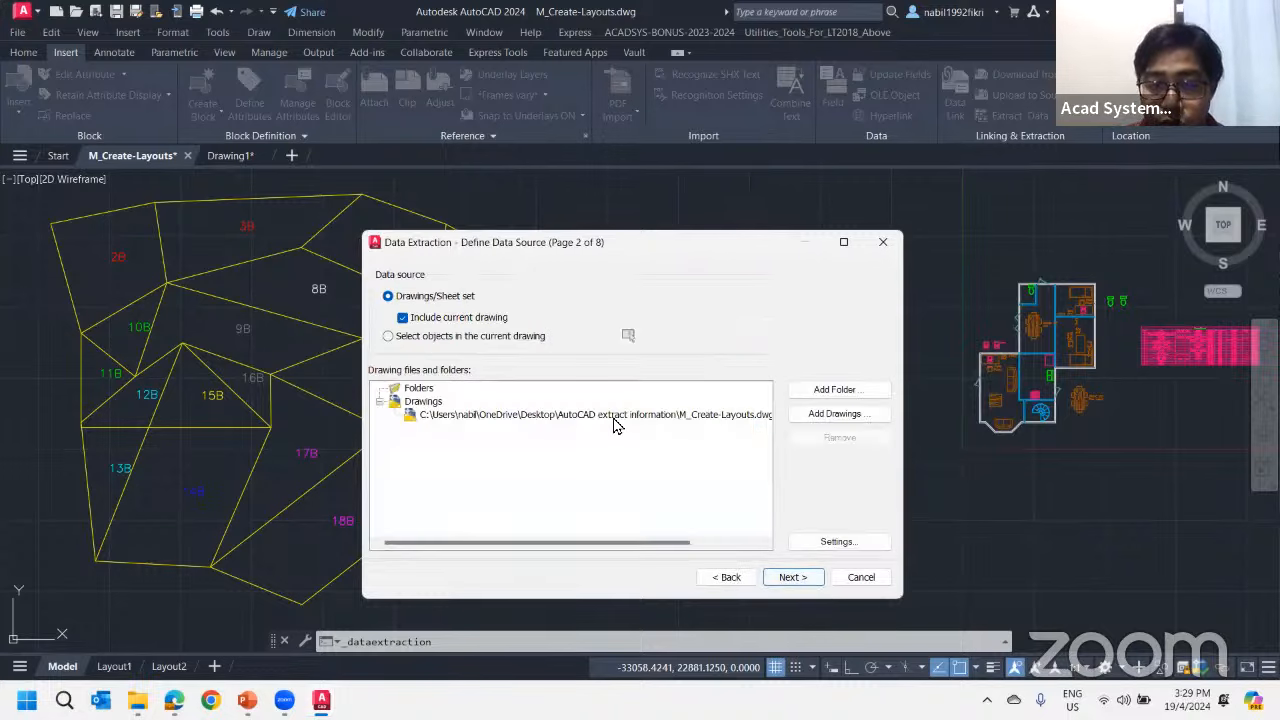
{"action": "left_click", "coordinate": [806, 578]}
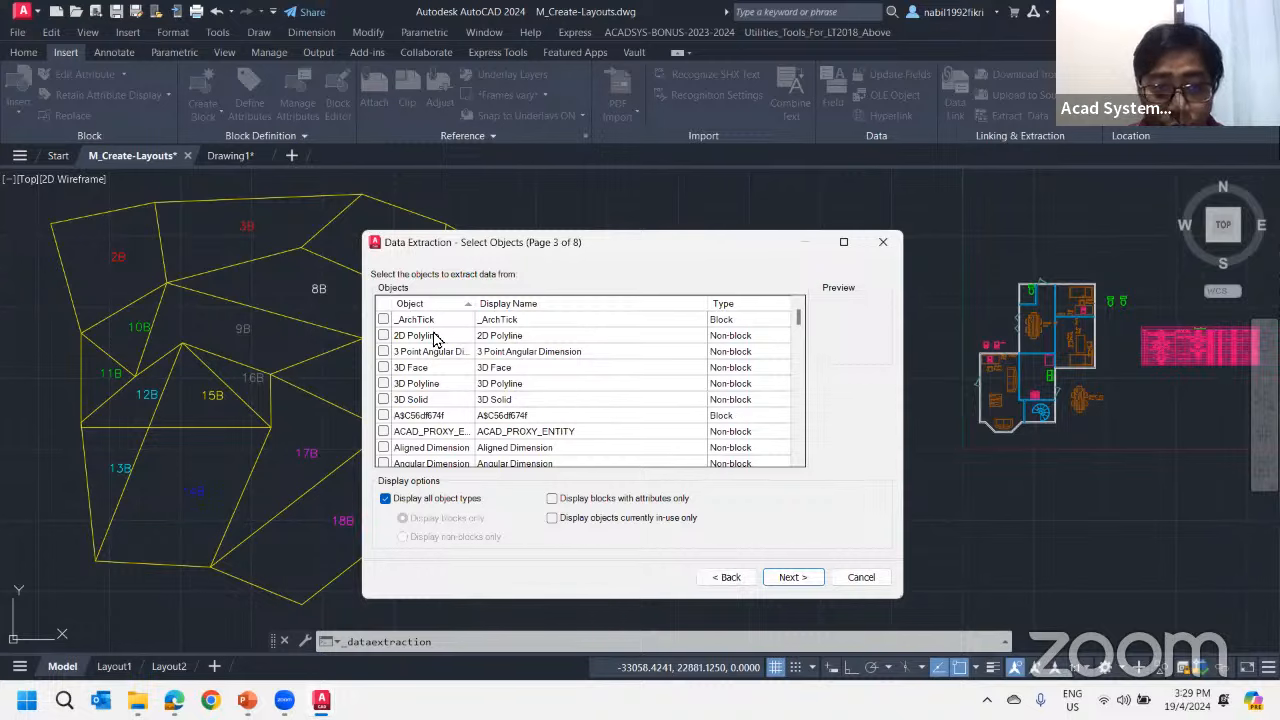
{"action": "scroll", "coordinate": [435, 340], "scroll_direction": "down", "scroll_amount": 8}
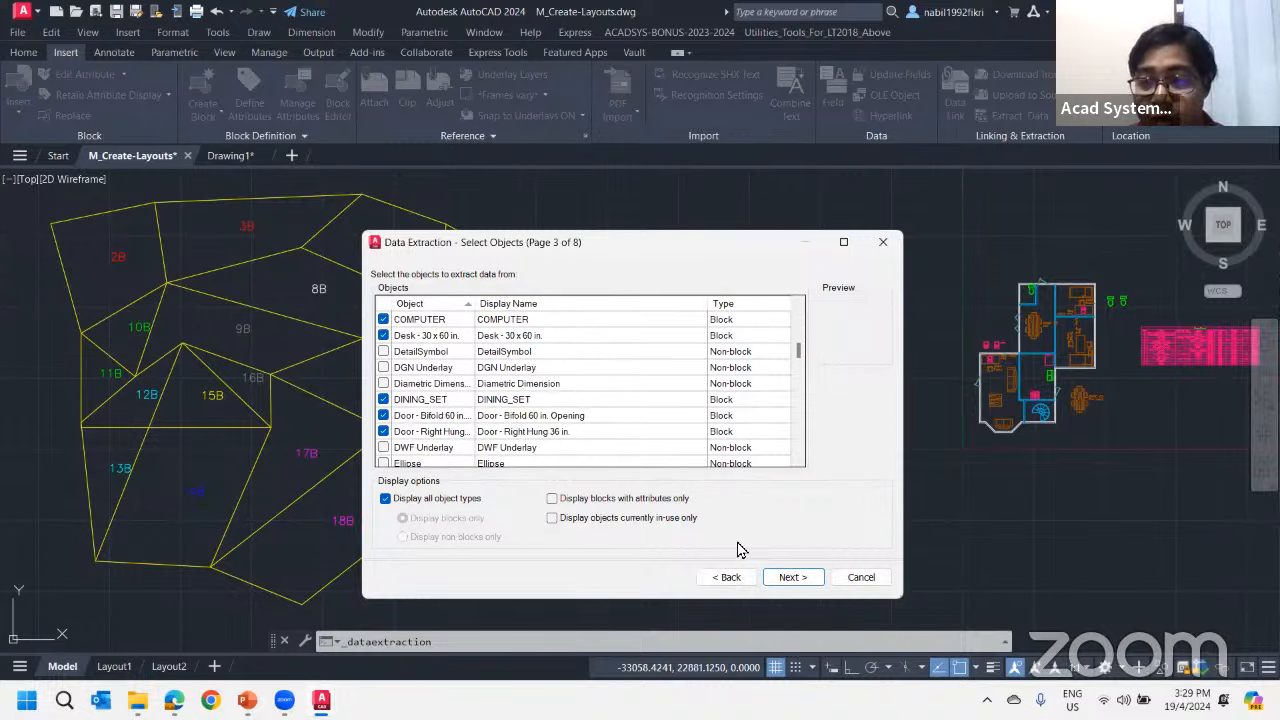
{"action": "left_click", "coordinate": [727, 577]}
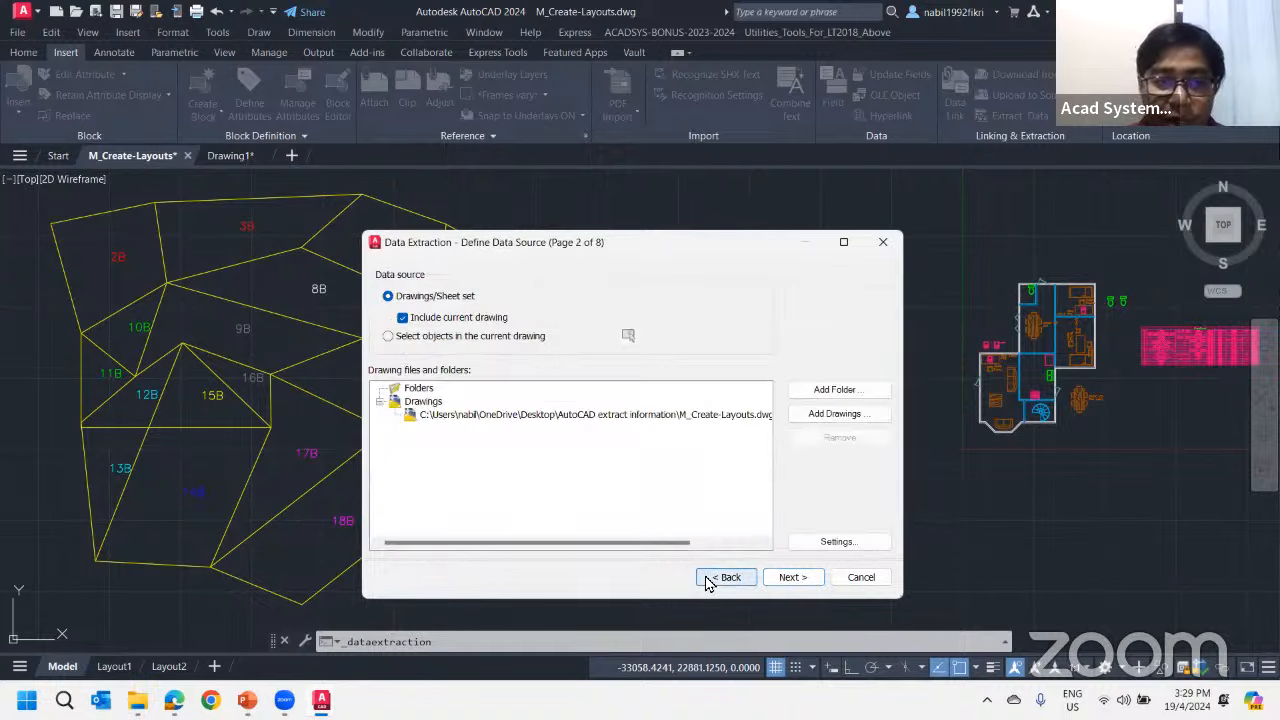
{"action": "left_click", "coordinate": [727, 577]}
{"action": "left_click", "coordinate": [790, 577]}
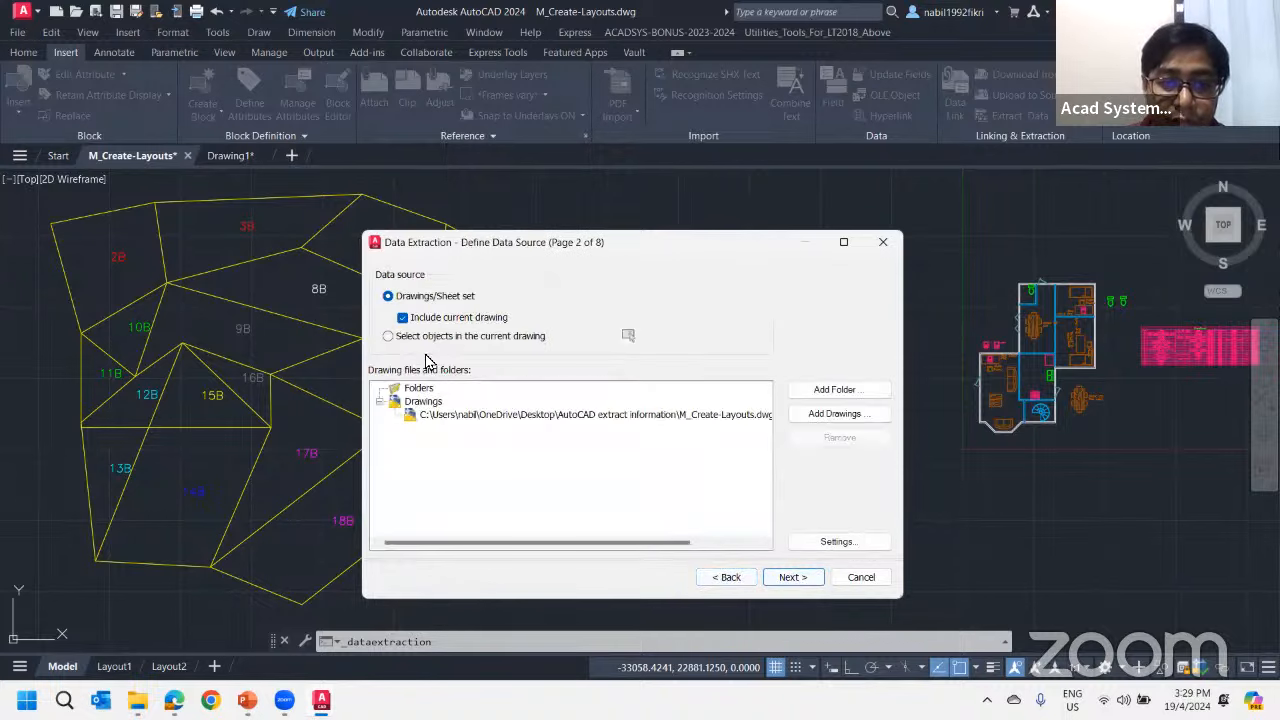
{"action": "left_click", "coordinate": [727, 578]}
Create a new data extraction that uses the entire numbered lot layout, selected in the current drawing, as its data source
{"action": "left_click", "coordinate": [427, 360]}
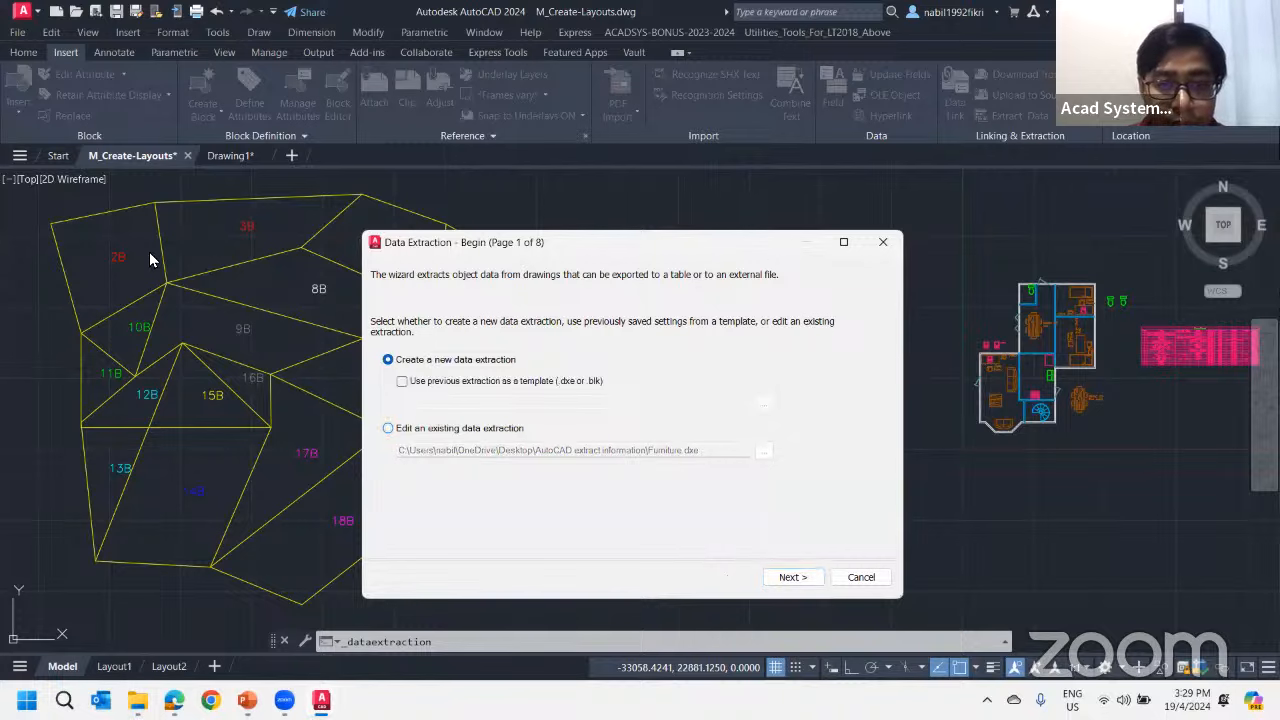
{"action": "left_click", "coordinate": [790, 578]}
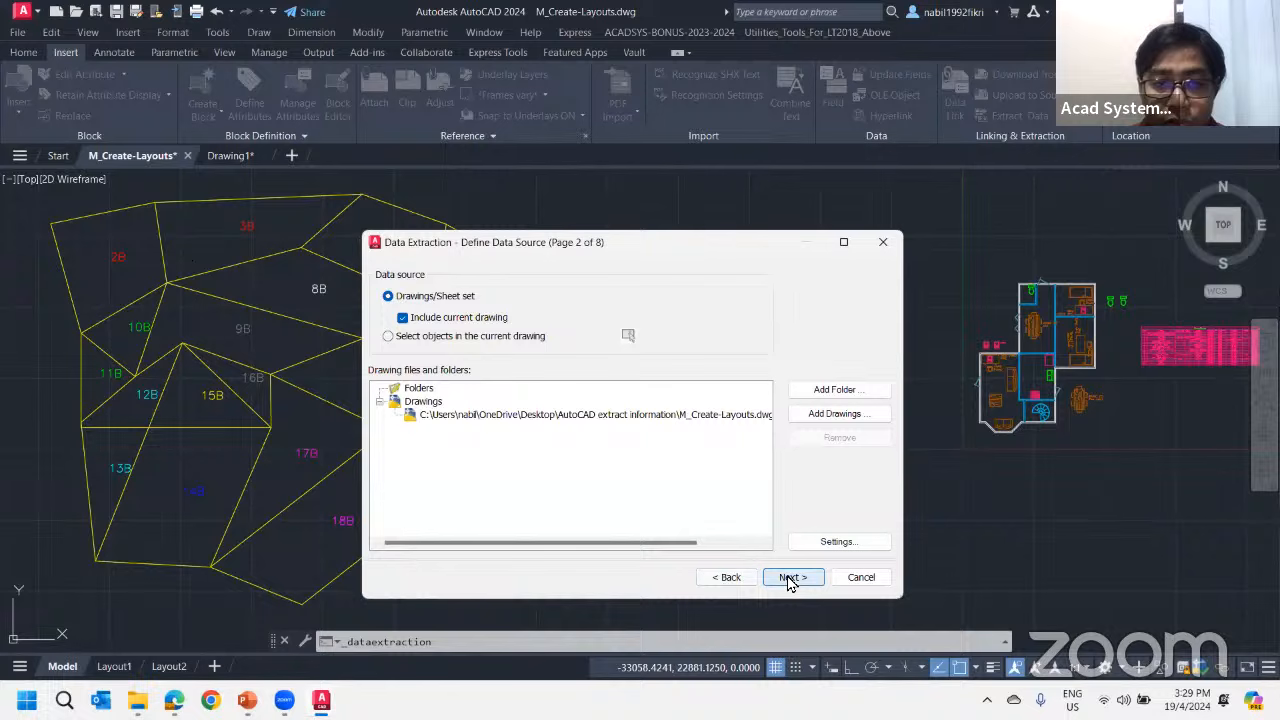
{"action": "left_click", "coordinate": [410, 338]}
{"action": "left_click", "coordinate": [628, 335]}
{"action": "scroll", "coordinate": [430, 345], "scroll_direction": "down", "scroll_amount": 2}
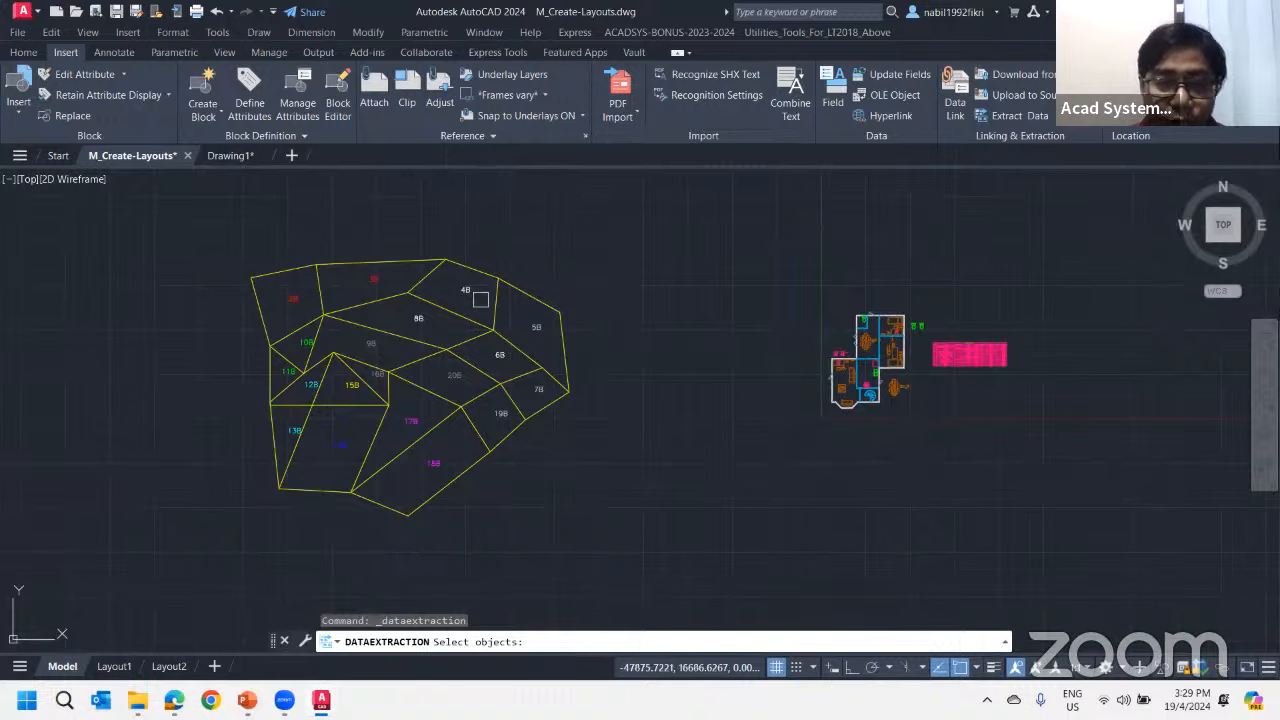
{"action": "left_click", "coordinate": [220, 228]}
{"action": "left_click", "coordinate": [618, 570]}
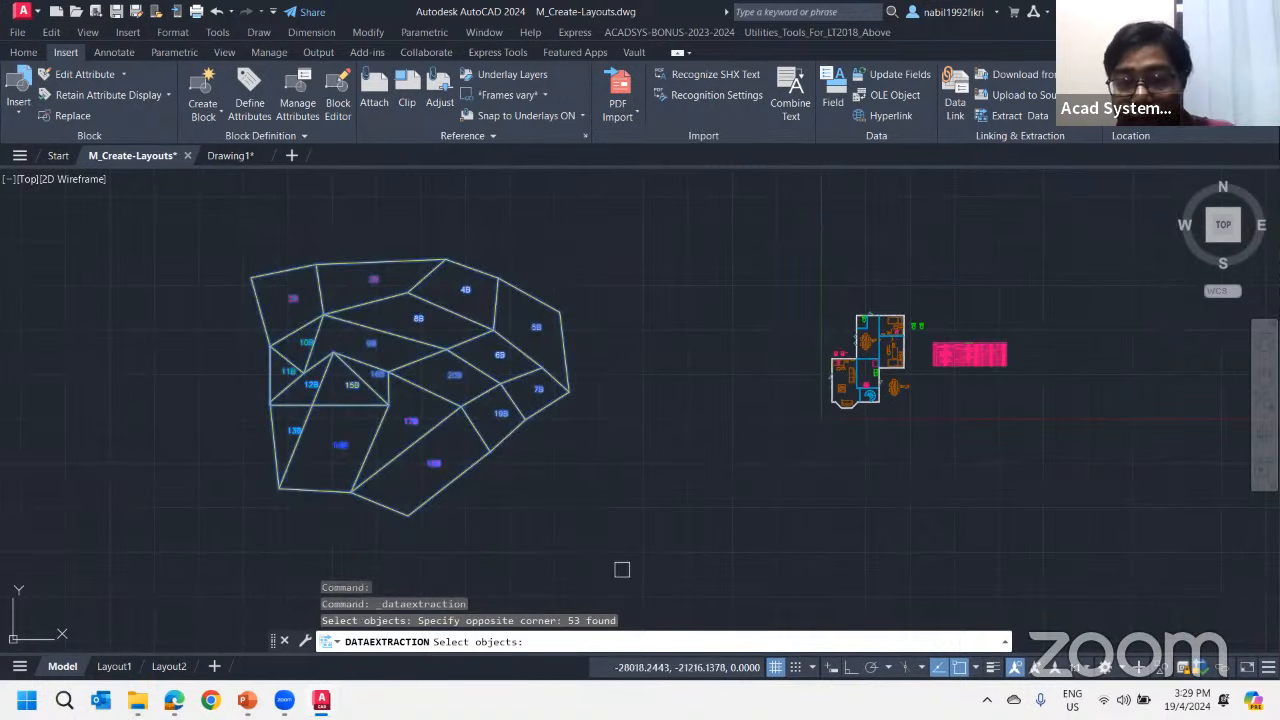
{"action": "key", "text": "Return"}
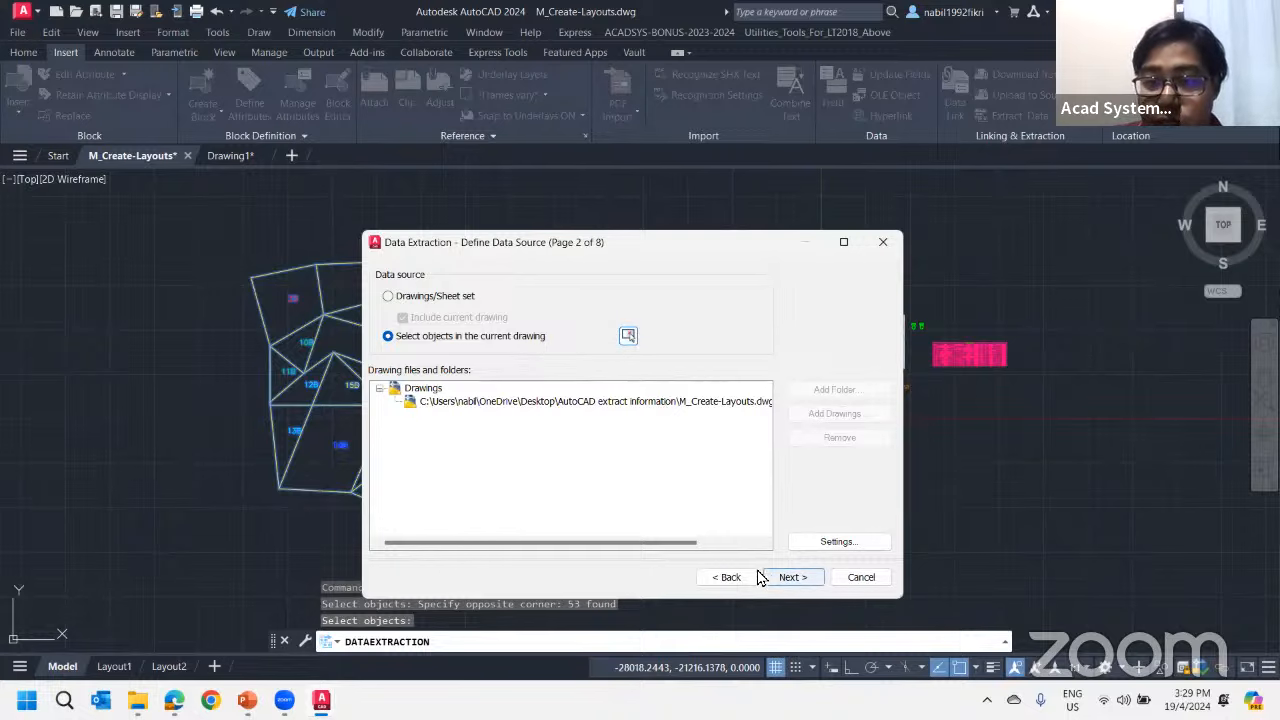
{"action": "left_click", "coordinate": [788, 577]}
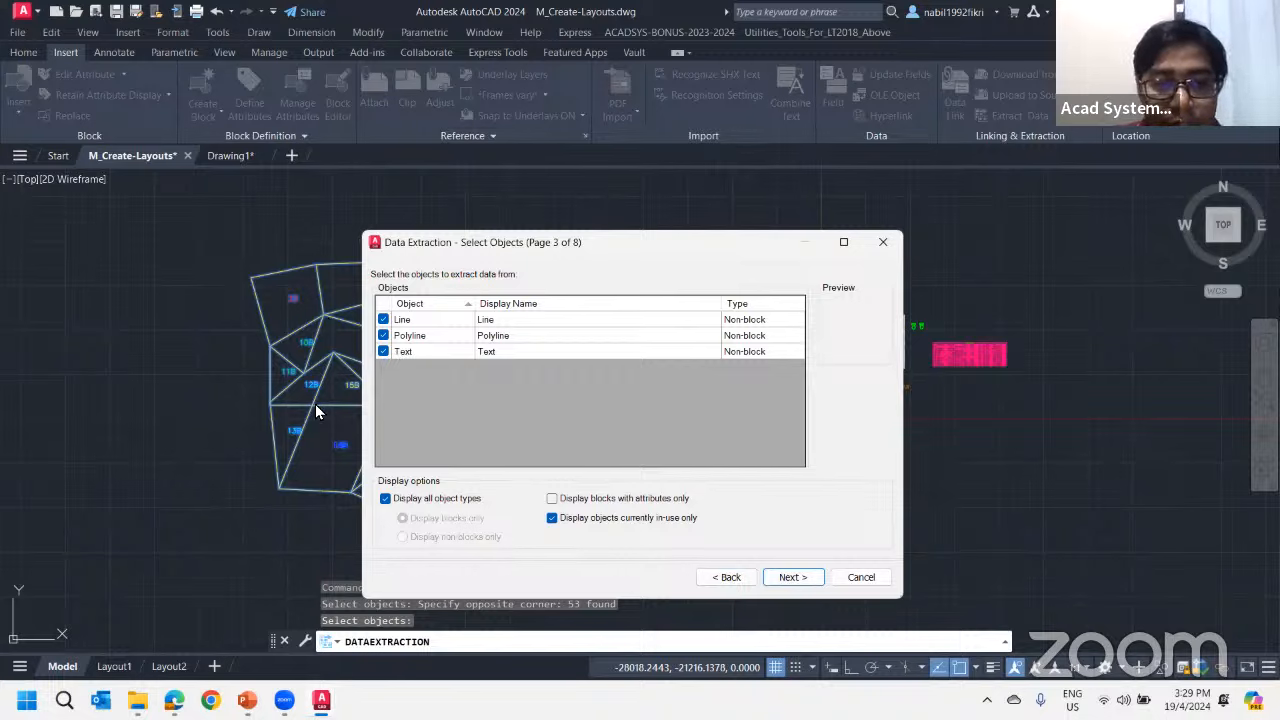
Exclude Line and Polyline from the extraction so only Text objects are used, and continue to the property selection
{"action": "left_click", "coordinate": [383, 319]}
{"action": "left_click", "coordinate": [378, 335]}
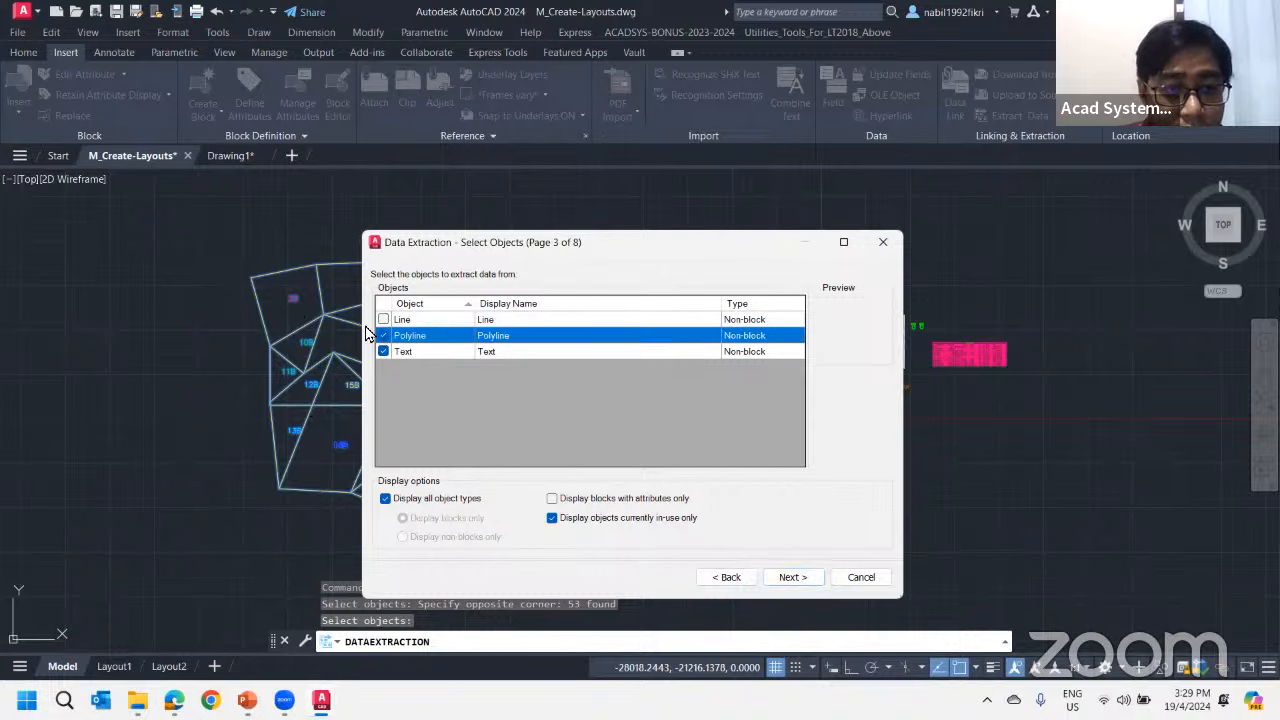
{"action": "left_click", "coordinate": [437, 352]}
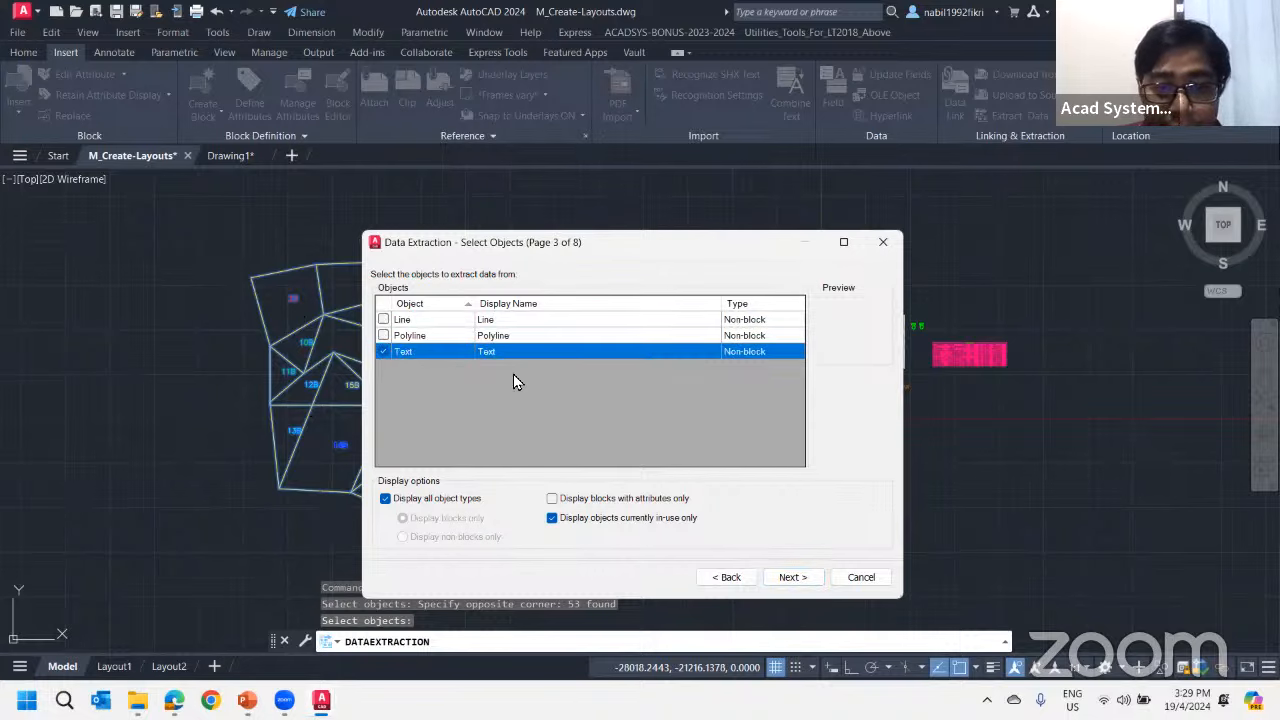
{"action": "left_click_drag", "start_coordinate": [386, 235], "coordinate": [385, 227]}
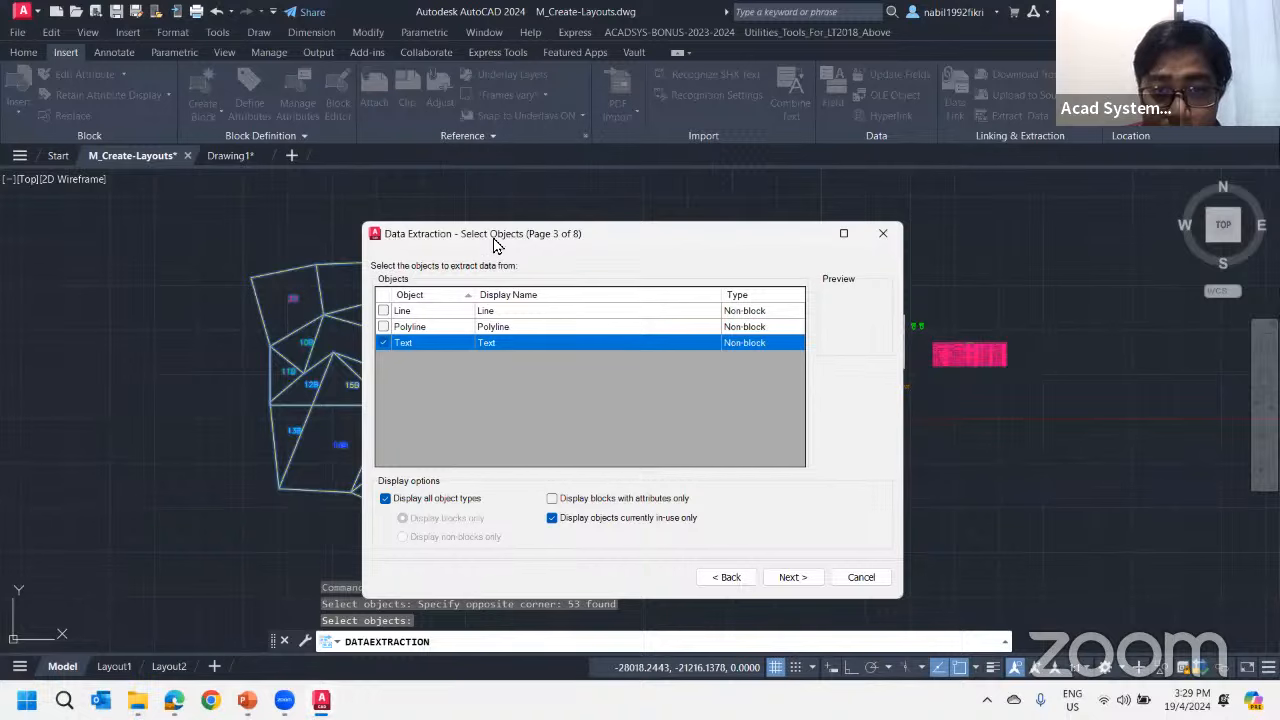
{"action": "left_click", "coordinate": [651, 568]}
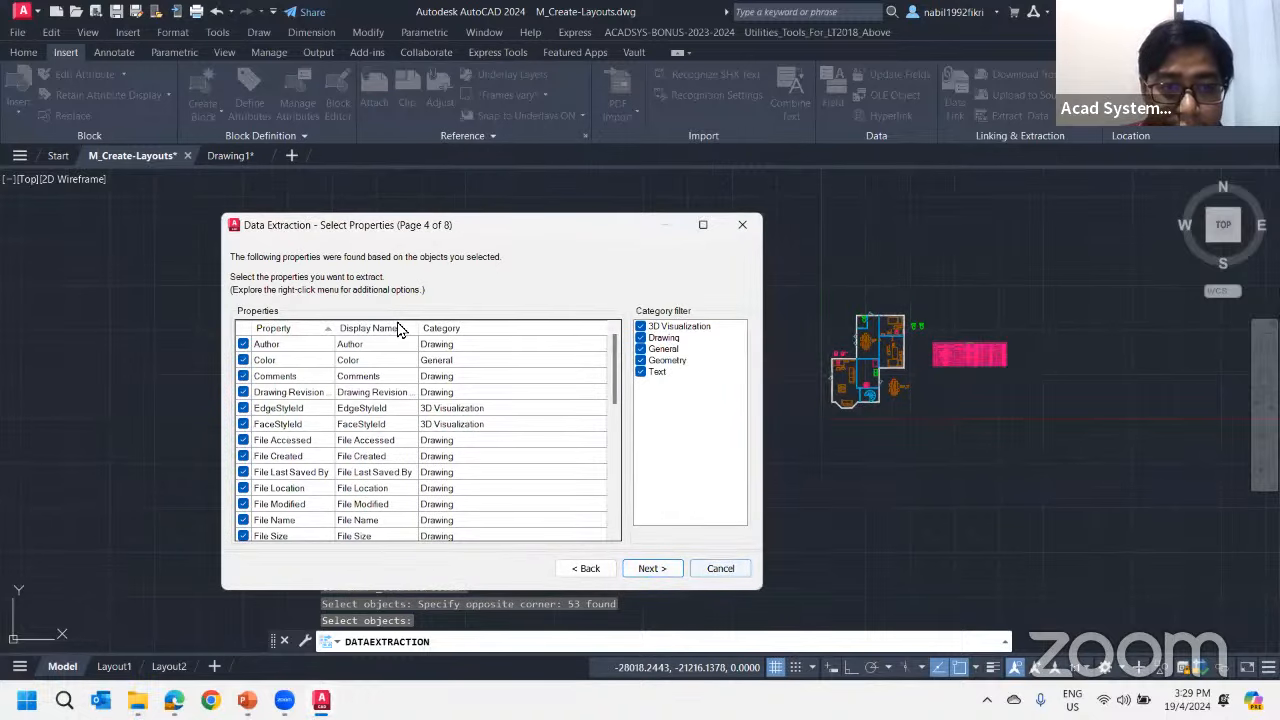
Limit the property categories to Geometry, exclude Position Z, and continue to refining the data with Position X and Position Y
{"action": "scroll", "coordinate": [472, 390], "scroll_direction": "down", "scroll_amount": 8}
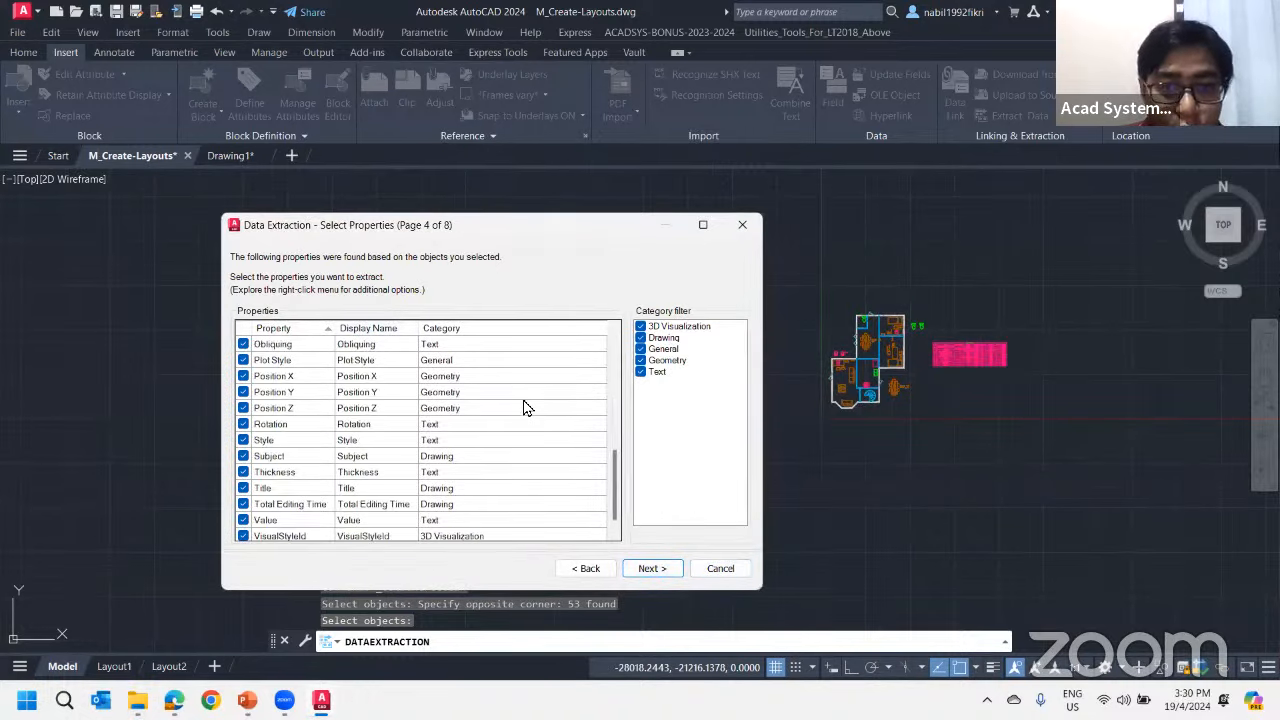
{"action": "left_click", "coordinate": [640, 326]}
{"action": "left_click", "coordinate": [640, 337]}
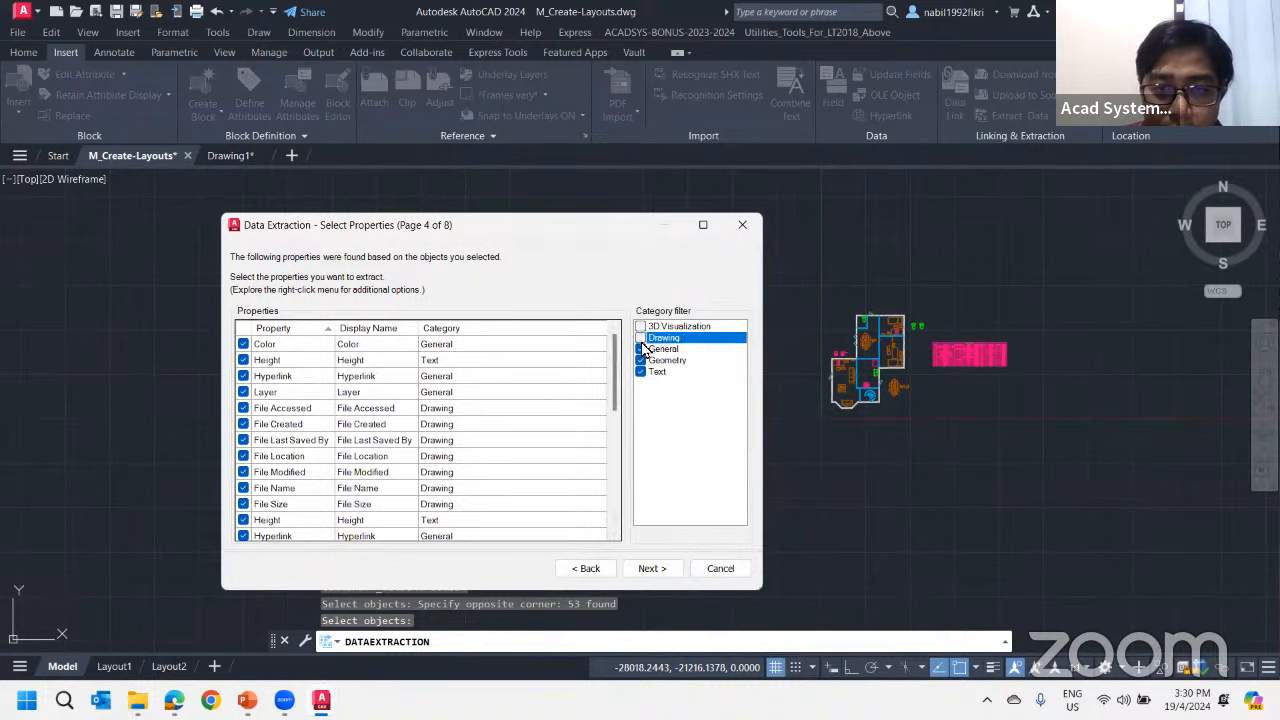
{"action": "left_click", "coordinate": [640, 348]}
{"action": "left_click", "coordinate": [641, 372]}
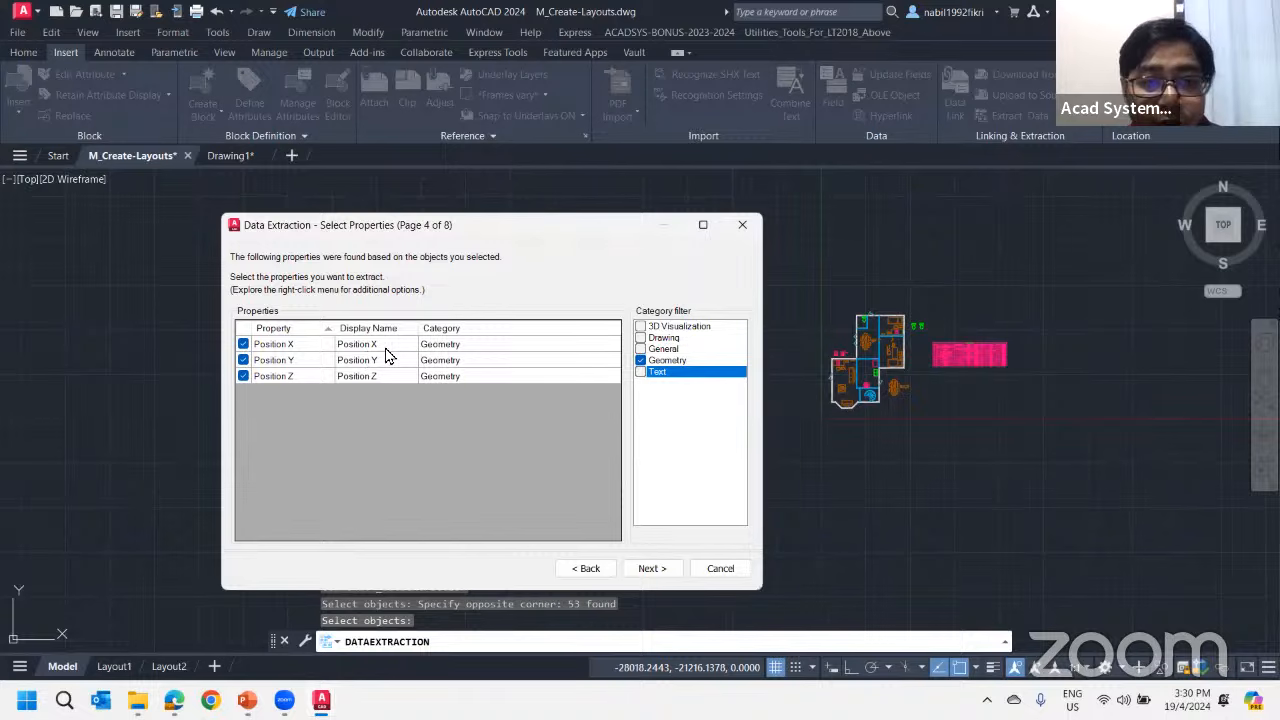
{"action": "left_click", "coordinate": [243, 377]}
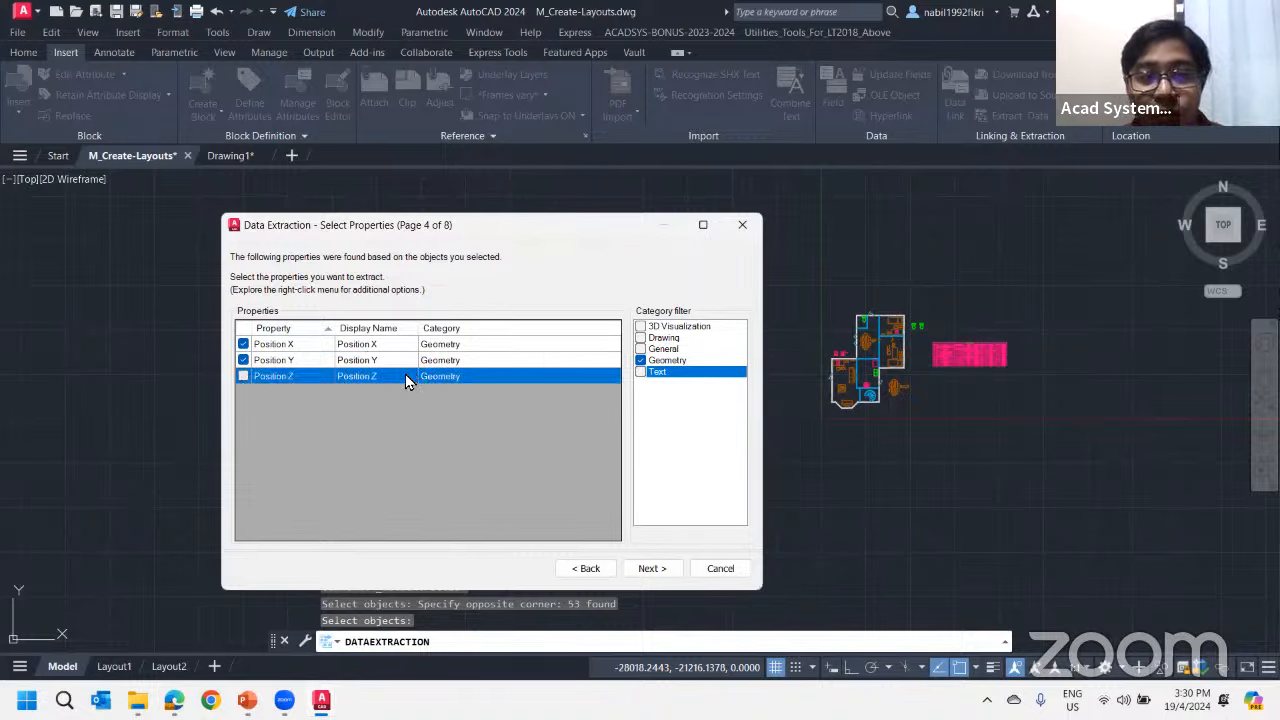
{"action": "left_click", "coordinate": [643, 575]}
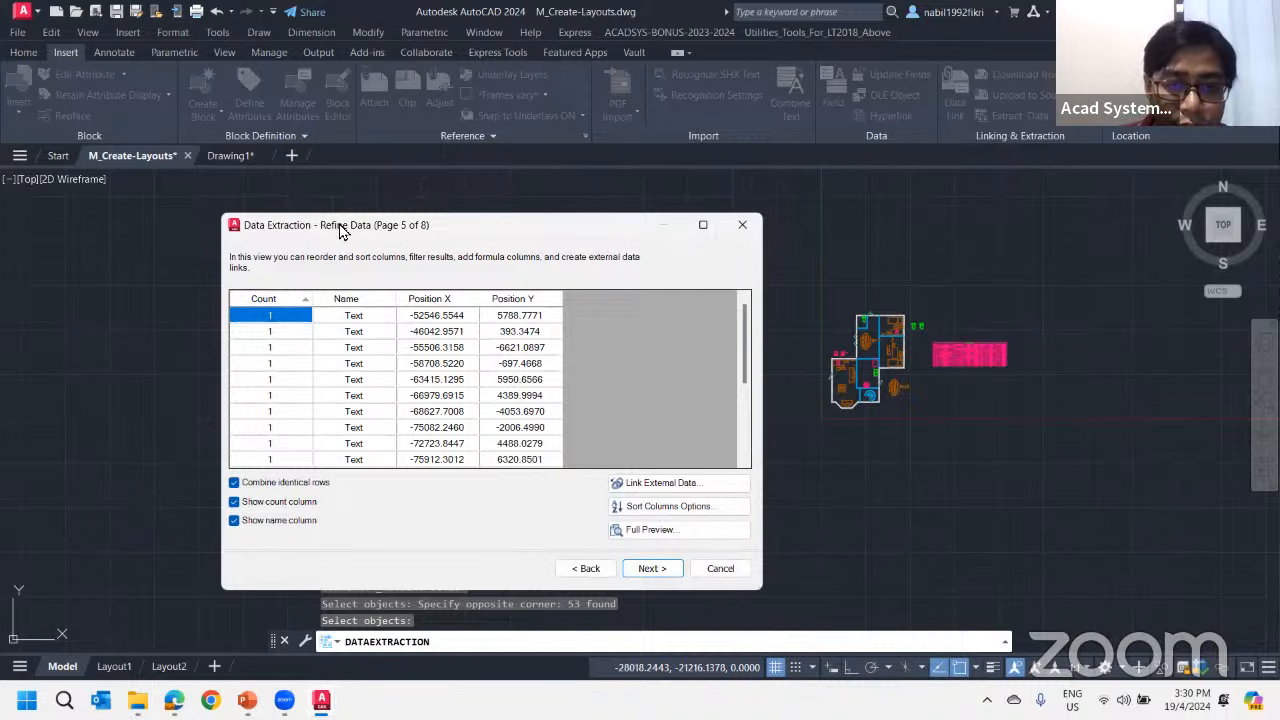
Turn off combining identical rows and hide the count and name columns in the refined data
{"action": "left_click_drag", "start_coordinate": [285, 225], "coordinate": [378, 234]}
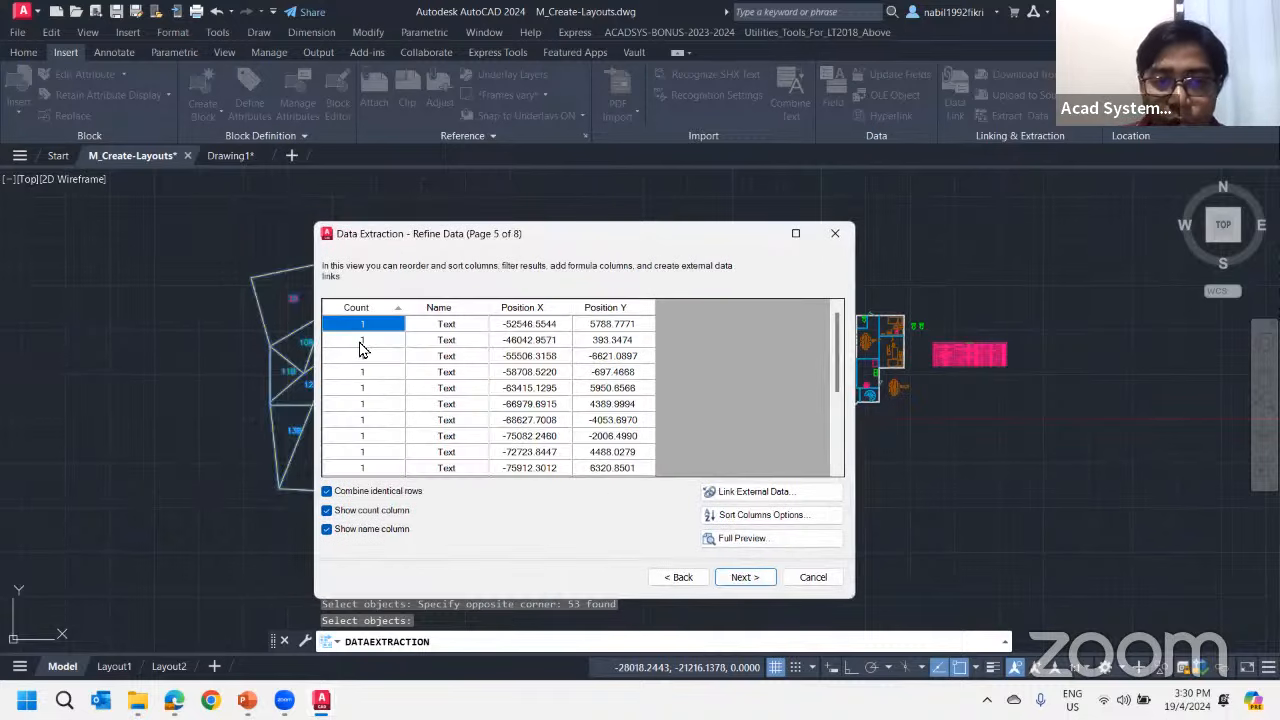
{"action": "left_click", "coordinate": [327, 492]}
{"action": "left_click", "coordinate": [326, 511]}
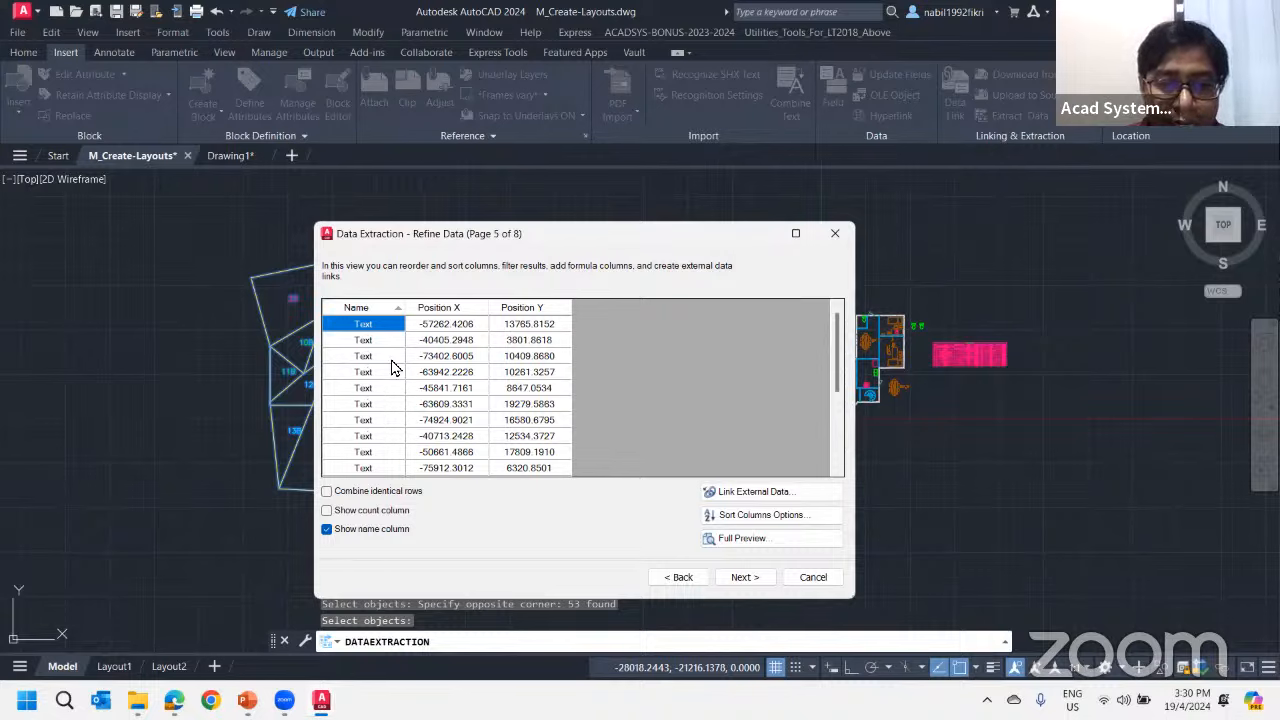
{"action": "left_click", "coordinate": [340, 530]}
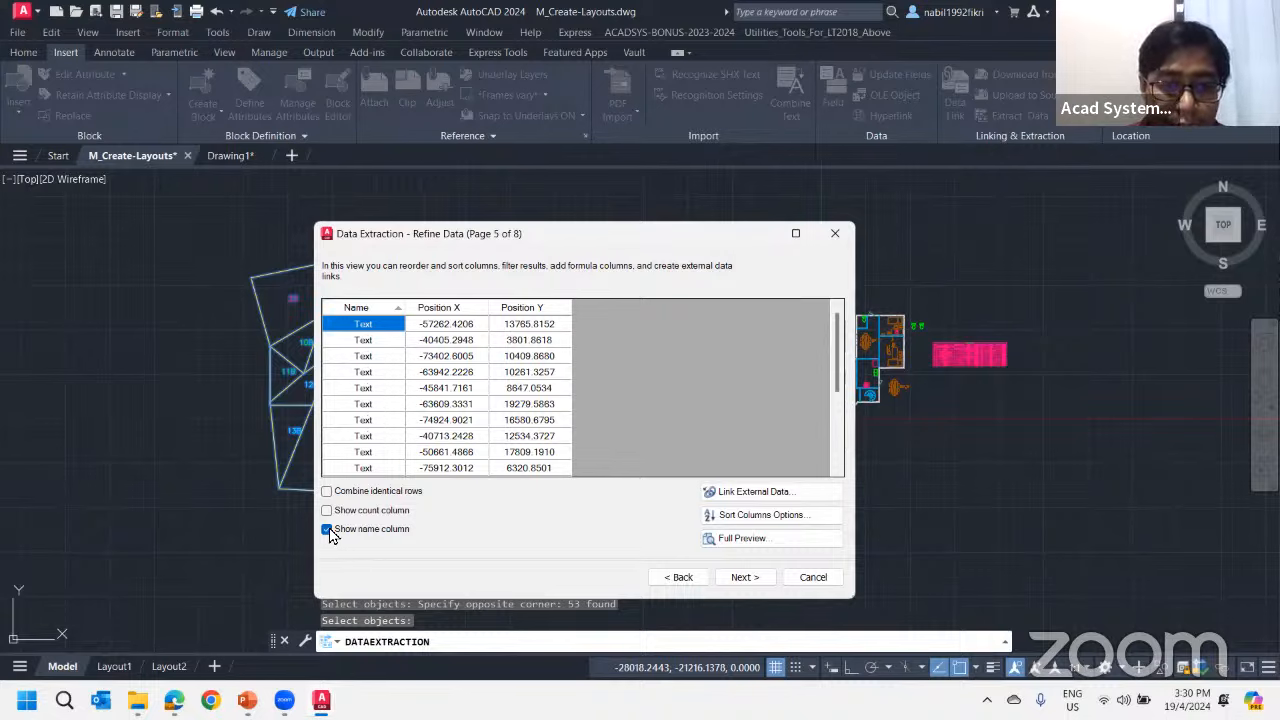
{"action": "left_click_drag", "start_coordinate": [481, 240], "coordinate": [603, 248]}
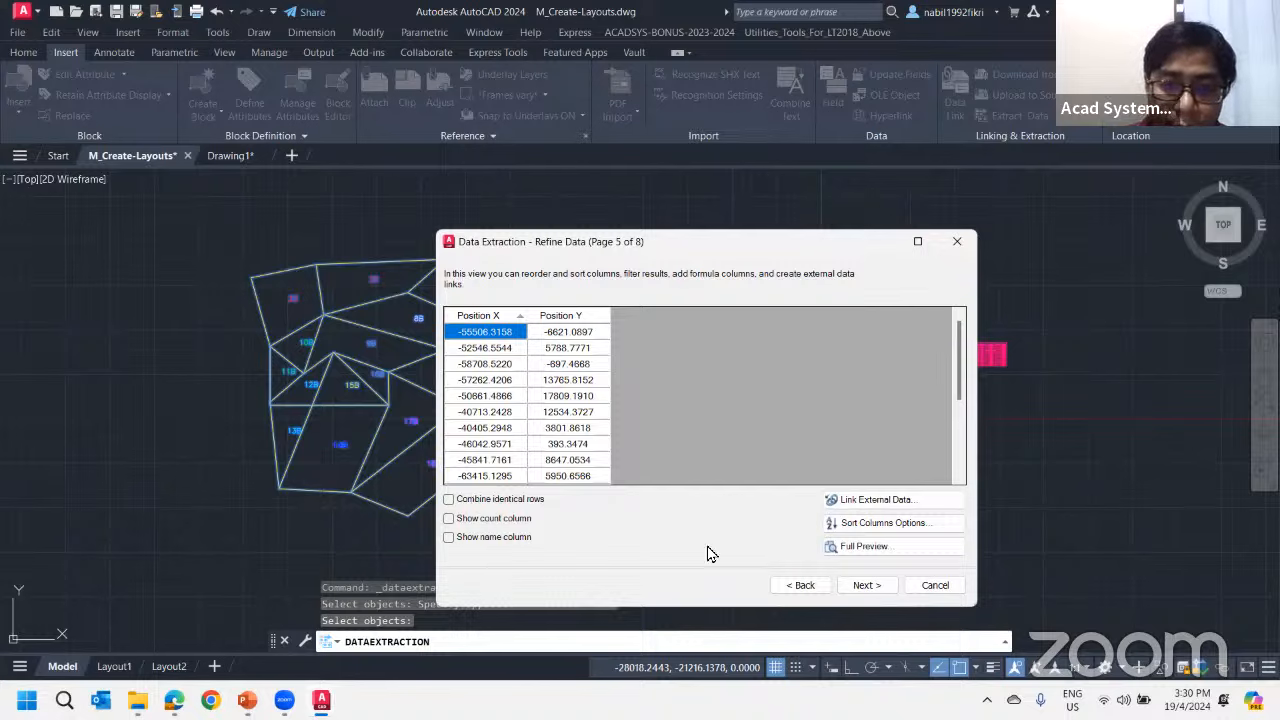
Return to the property selection and examine which properties the Drawing and General categories offer
{"action": "left_click", "coordinate": [792, 588]}
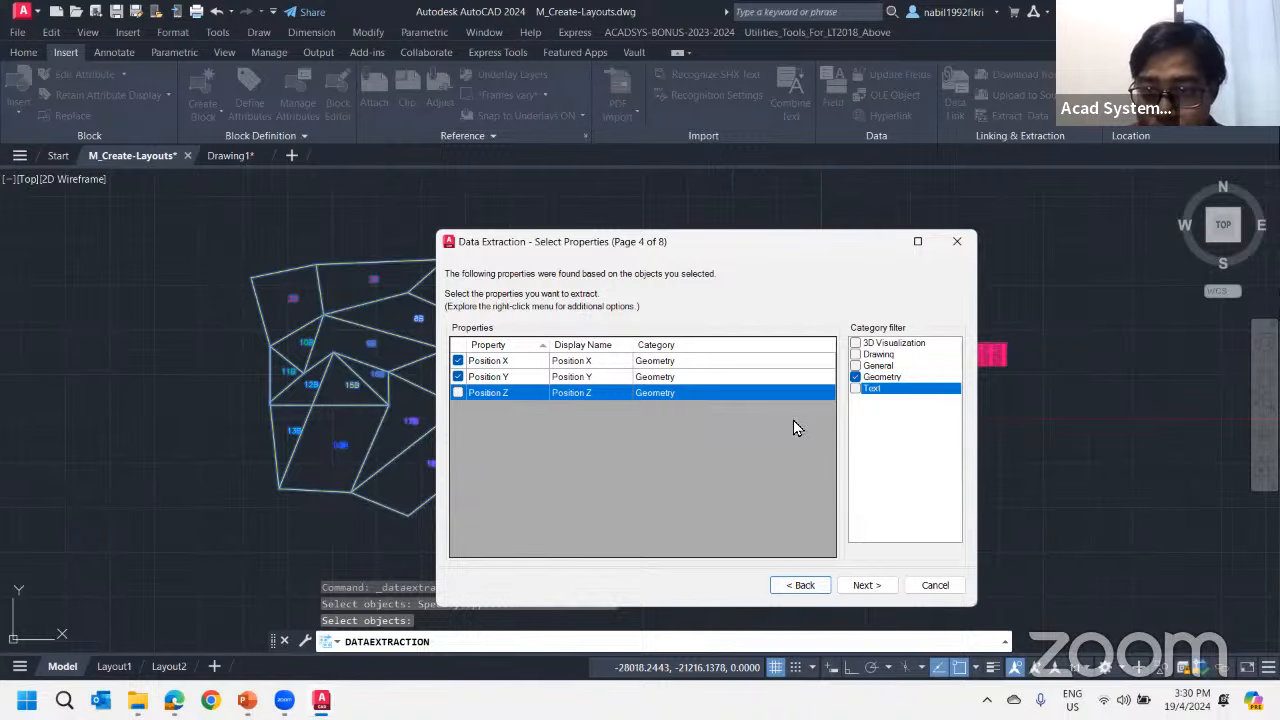
{"action": "left_click", "coordinate": [855, 355]}
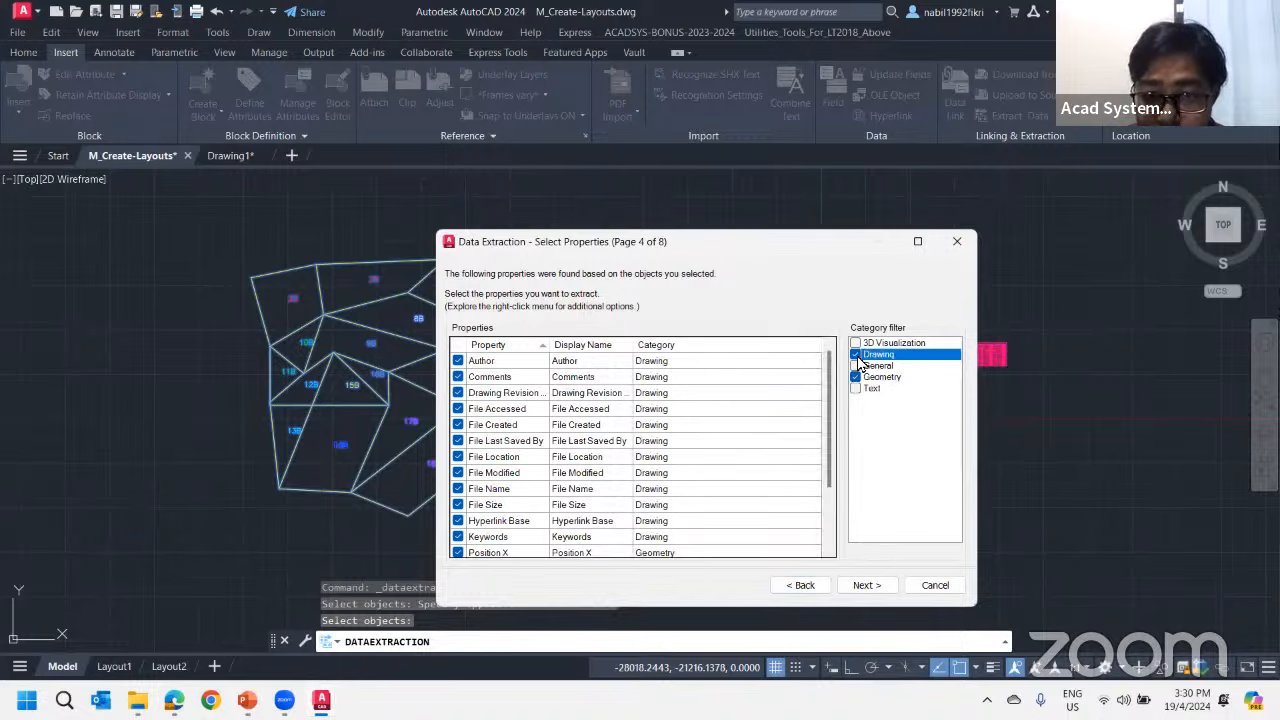
{"action": "scroll", "coordinate": [662, 422], "scroll_direction": "down", "scroll_amount": 2}
{"action": "scroll", "coordinate": [489, 497], "scroll_direction": "up", "scroll_amount": 2}
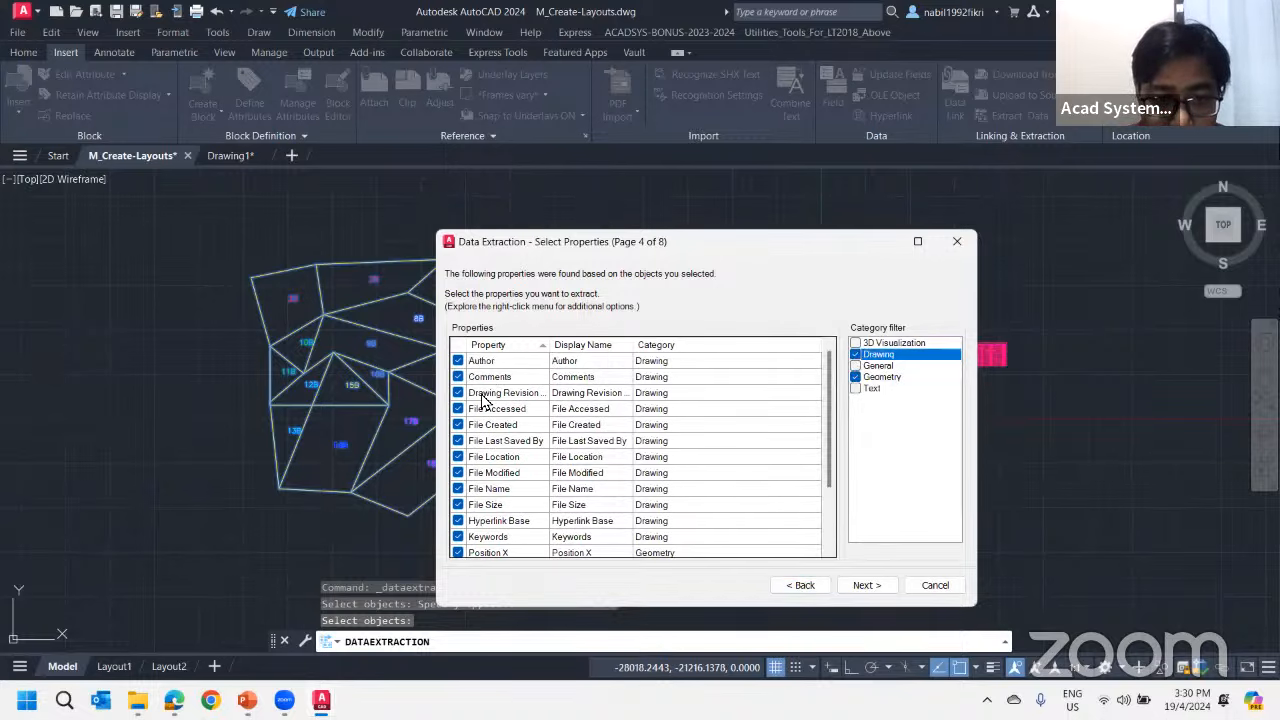
{"action": "scroll", "coordinate": [490, 468], "scroll_direction": "down", "scroll_amount": 2}
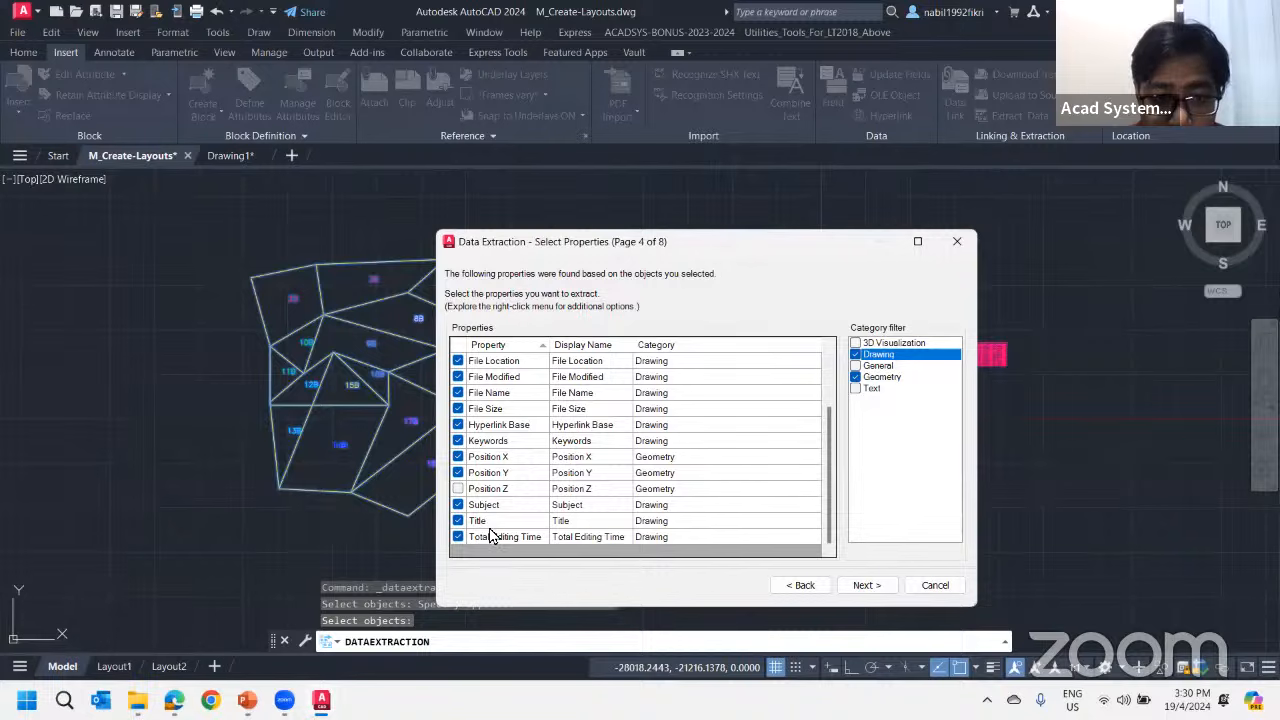
{"action": "scroll", "coordinate": [490, 530], "scroll_direction": "up", "scroll_amount": 3}
{"action": "left_click", "coordinate": [855, 356]}
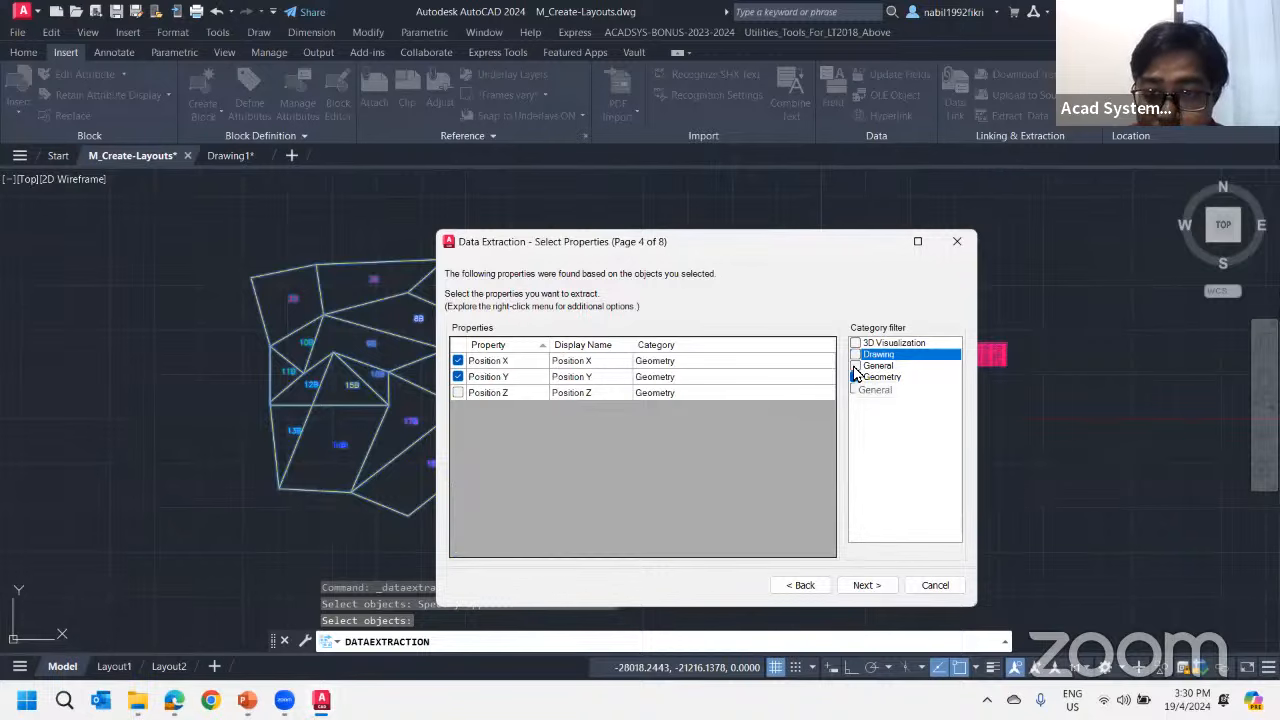
{"action": "left_click", "coordinate": [855, 366]}
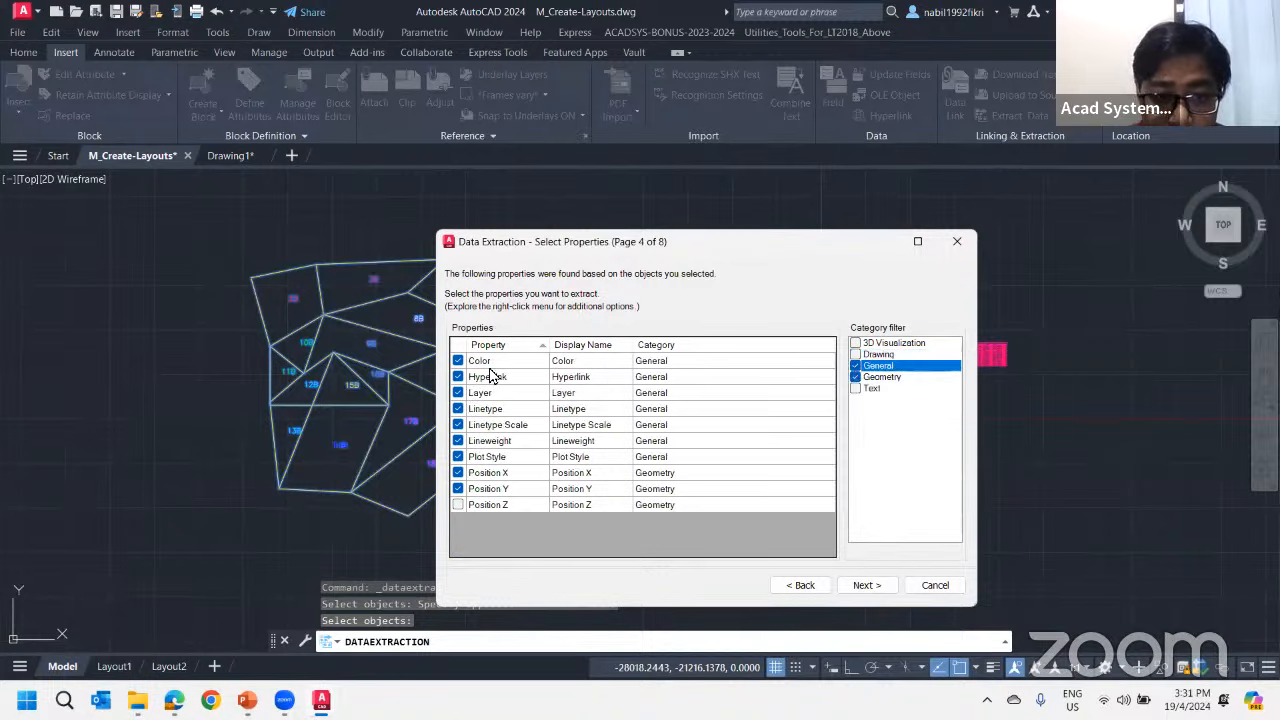
{"action": "left_click", "coordinate": [855, 366]}
Include the Text category with only its Value property, excluding Height, Obliquing, Rotation, Style, Thickness and Width Factor, and continue to the refined data
{"action": "left_click", "coordinate": [855, 388]}
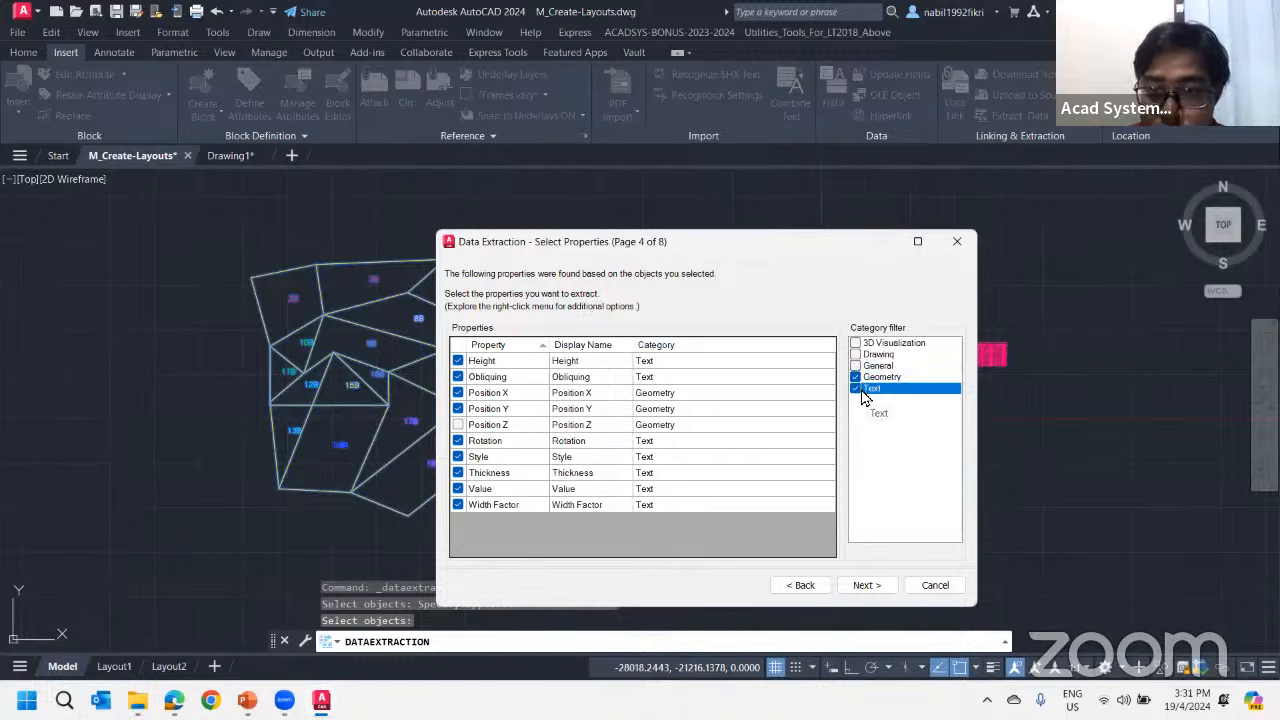
{"action": "left_click", "coordinate": [470, 362]}
{"action": "left_click", "coordinate": [458, 360]}
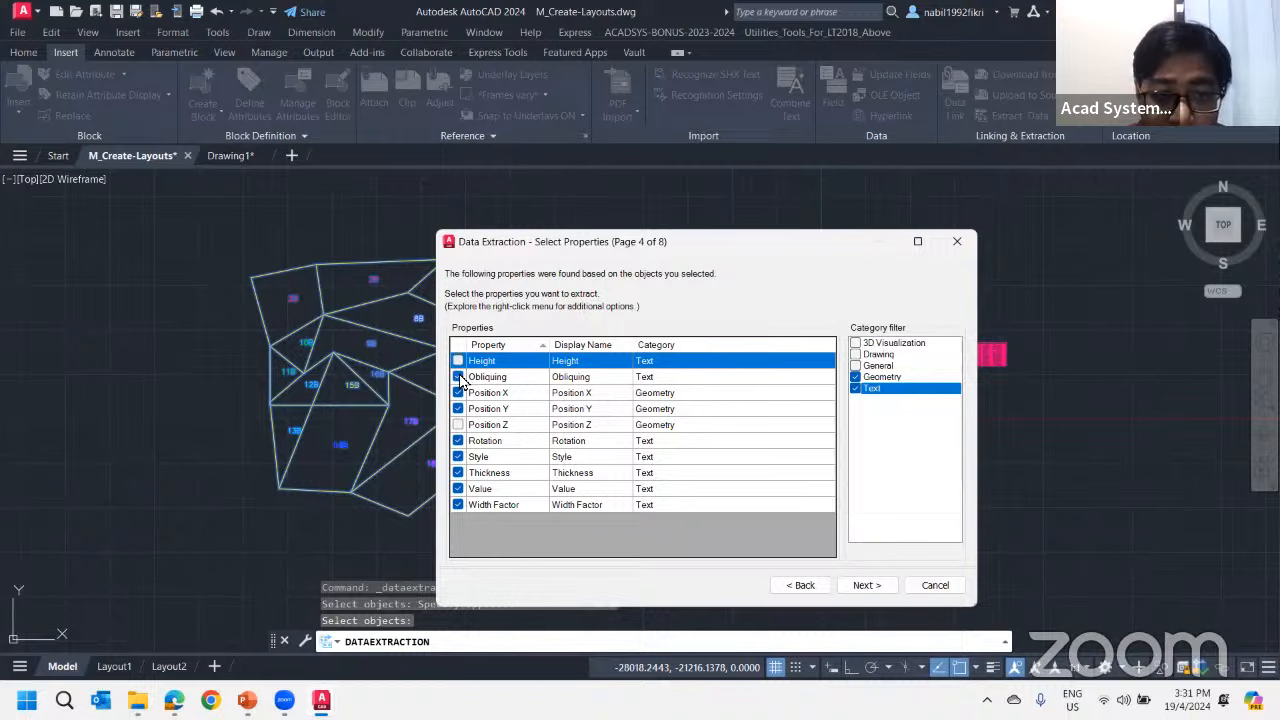
{"action": "left_click", "coordinate": [470, 378]}
{"action": "left_click", "coordinate": [458, 377]}
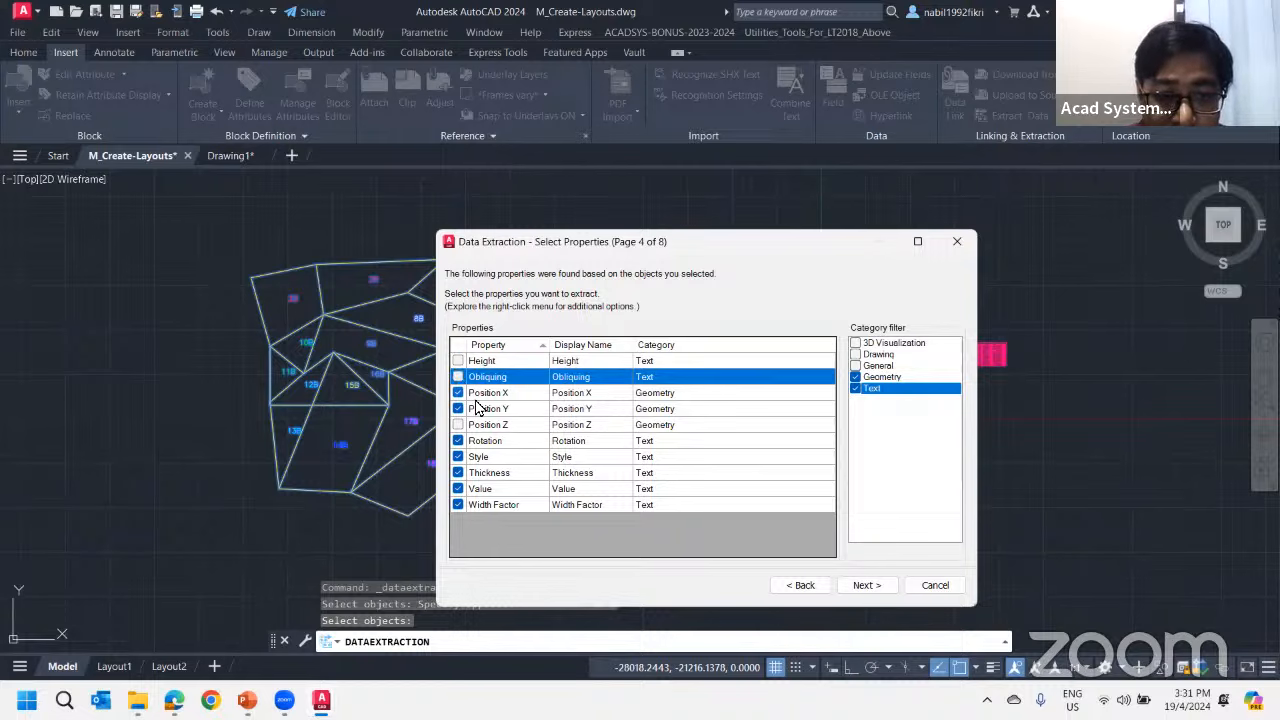
{"action": "left_click", "coordinate": [461, 461]}
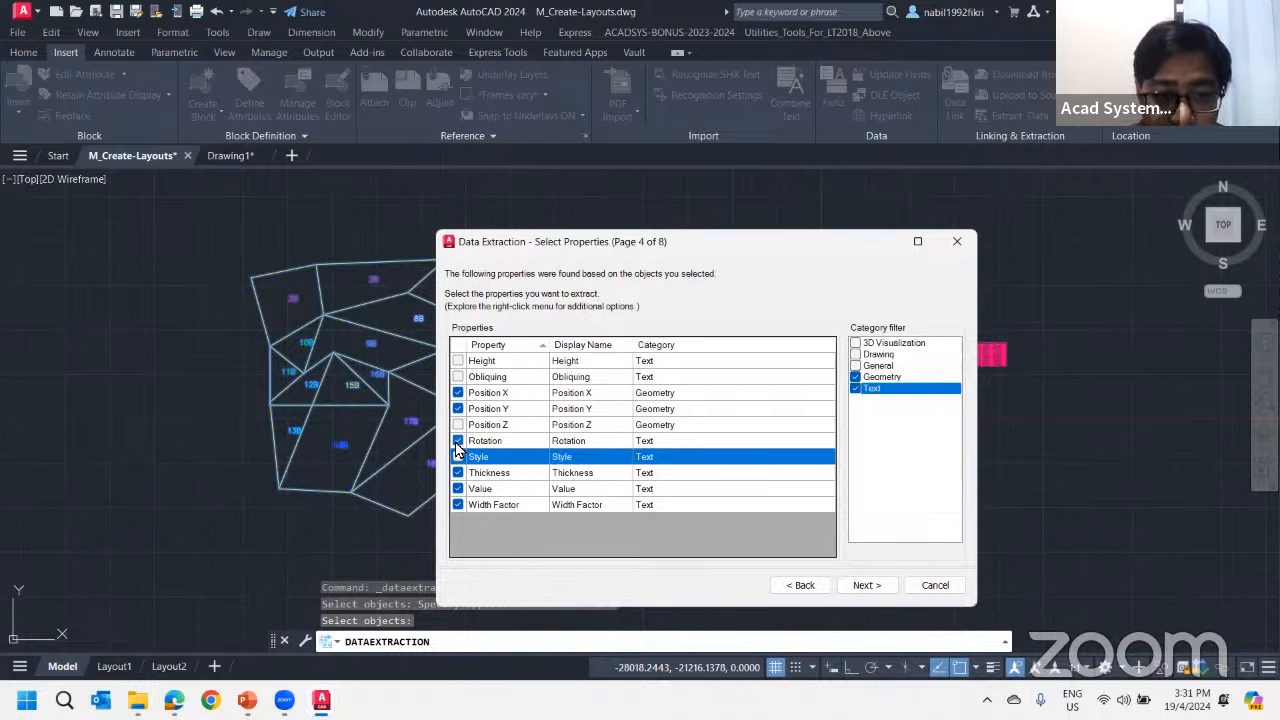
{"action": "left_click", "coordinate": [458, 441]}
{"action": "left_click", "coordinate": [458, 473]}
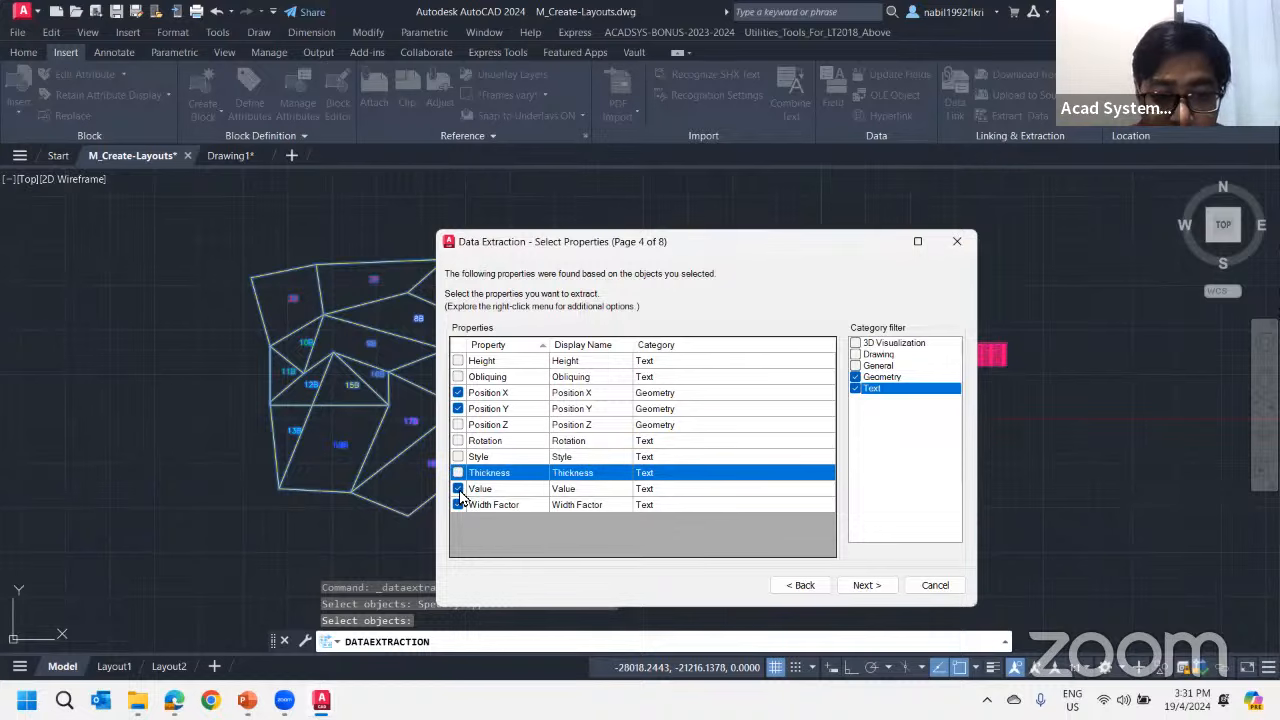
{"action": "left_click", "coordinate": [458, 505]}
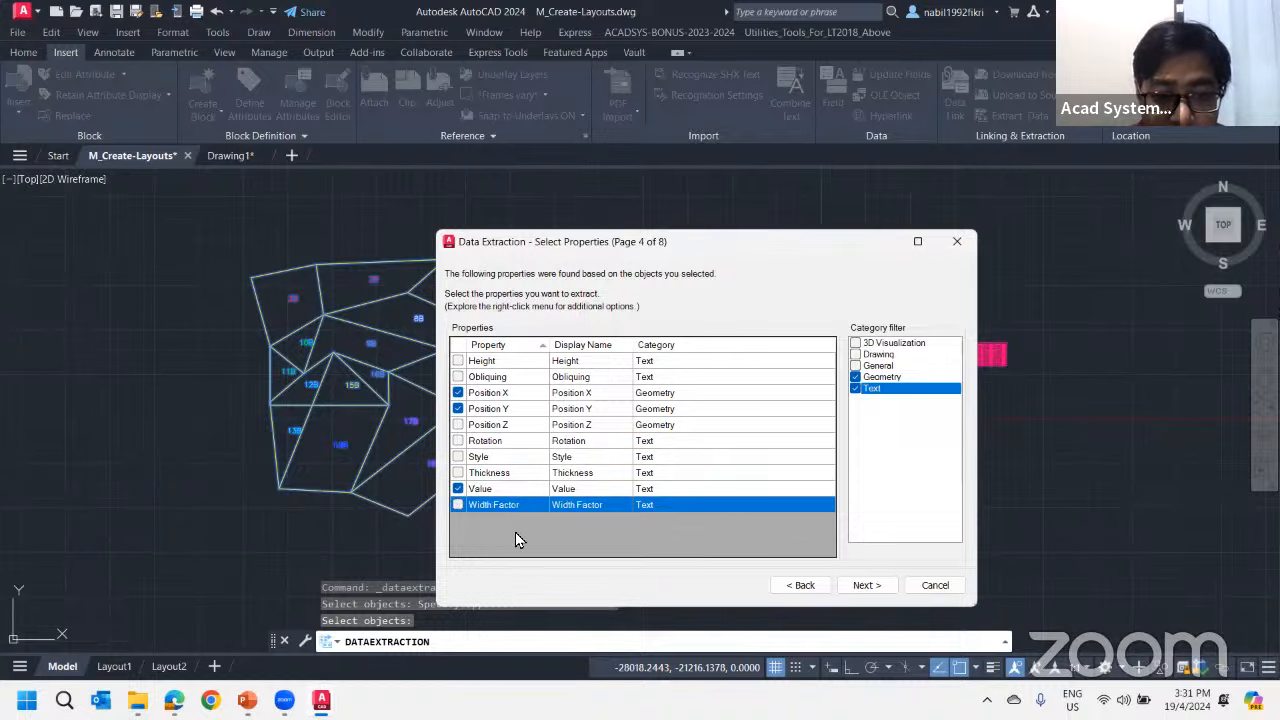
{"action": "left_click", "coordinate": [862, 585]}
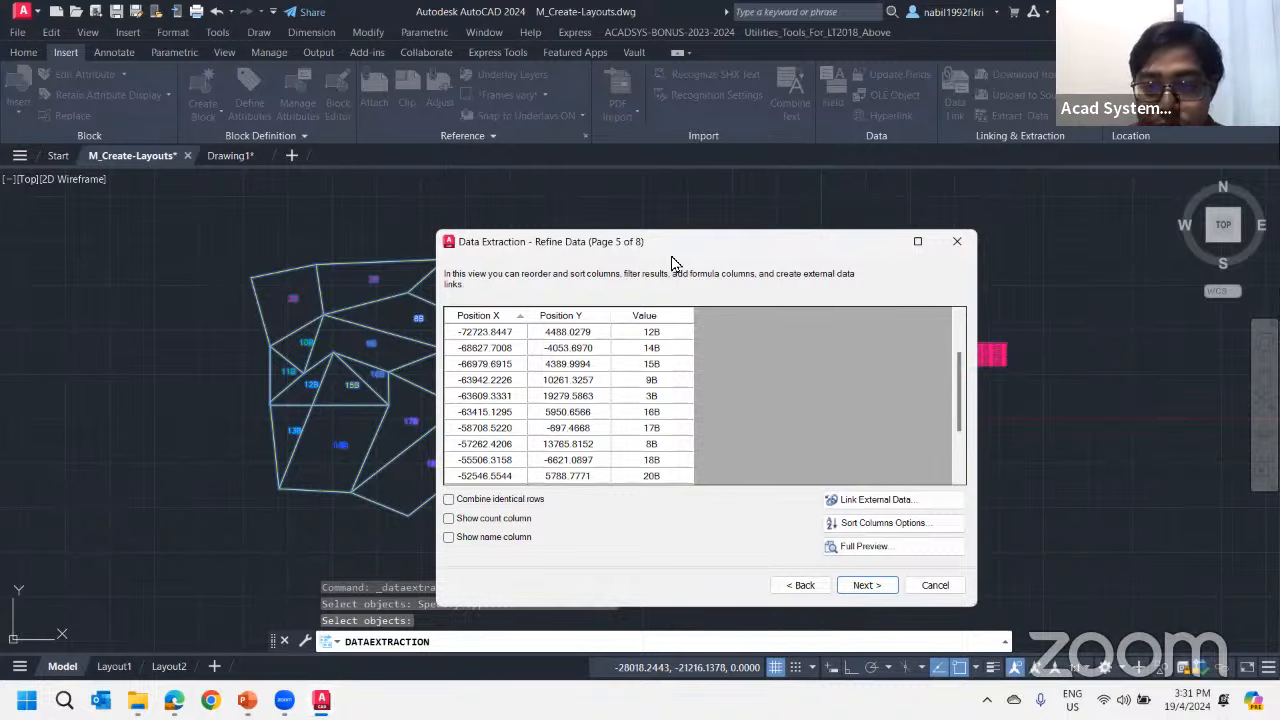
Add the General category to the extracted properties, excluding Hyperlink, Layer, Linetype, Linetype Scale and Lineweight, and continue to the refined data
{"action": "left_click_drag", "start_coordinate": [672, 250], "coordinate": [748, 241]}
{"action": "left_click", "coordinate": [876, 577]}
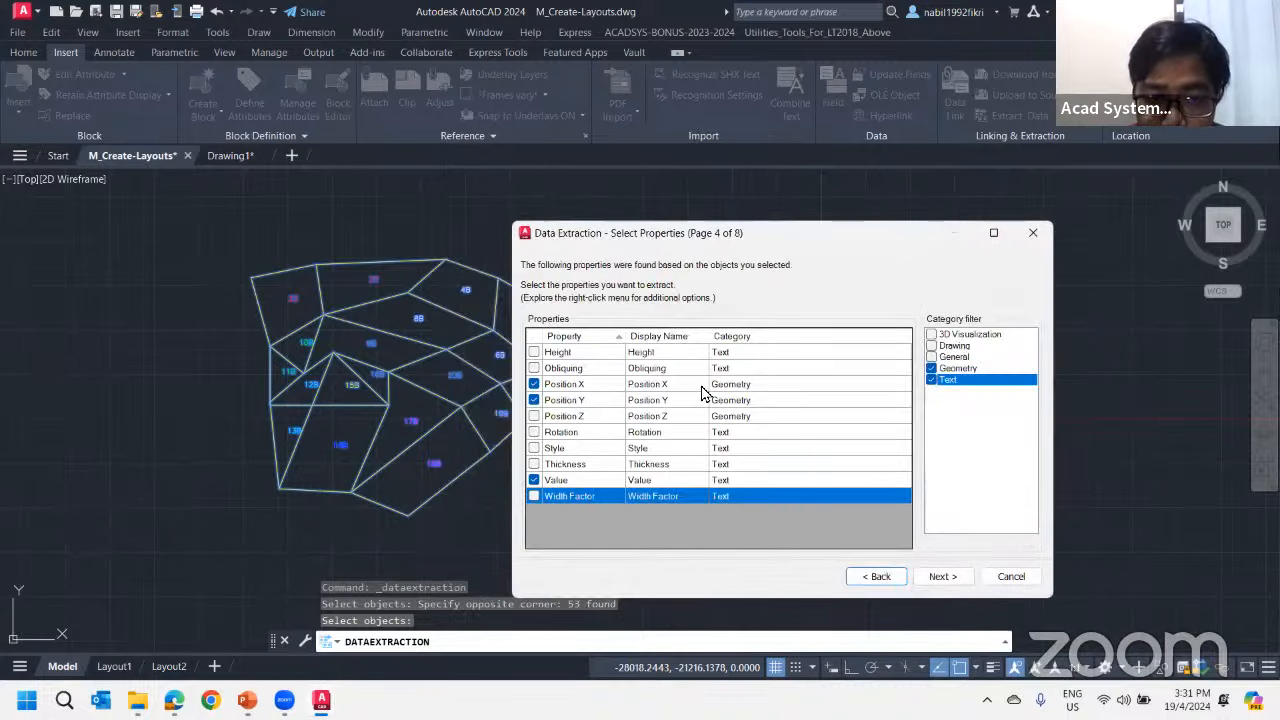
{"action": "left_click", "coordinate": [932, 357]}
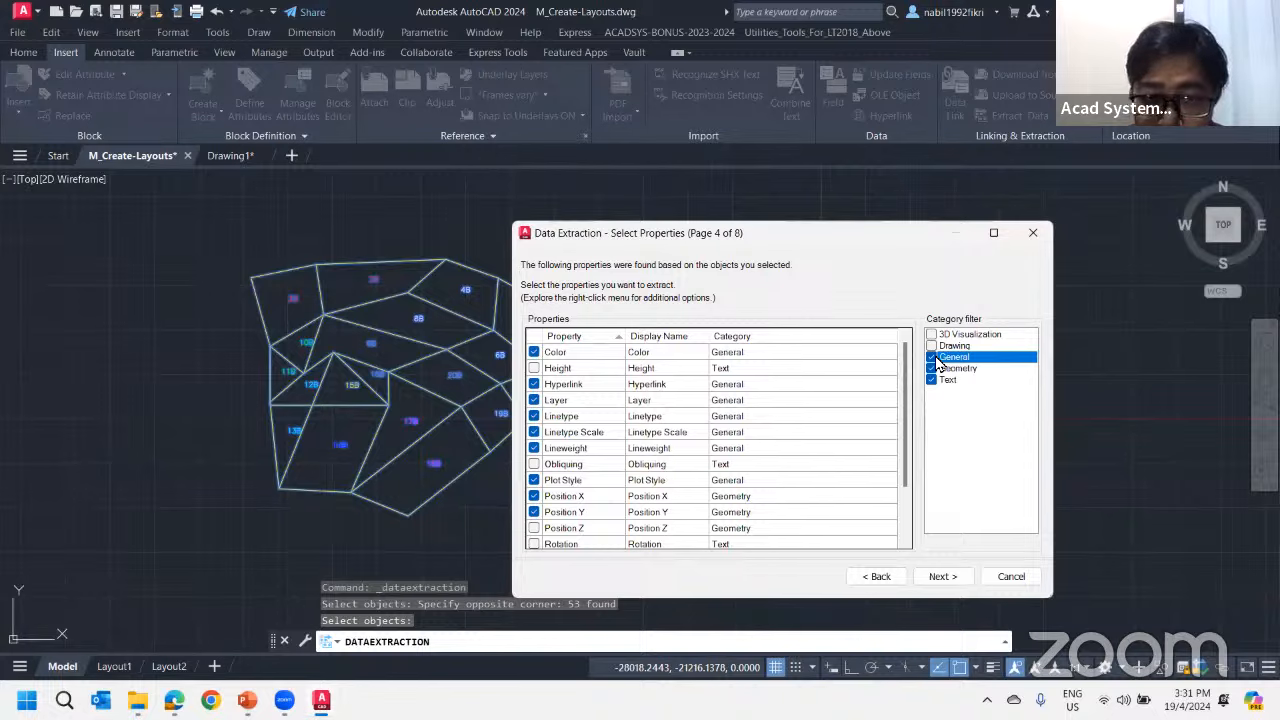
{"action": "left_click", "coordinate": [534, 384]}
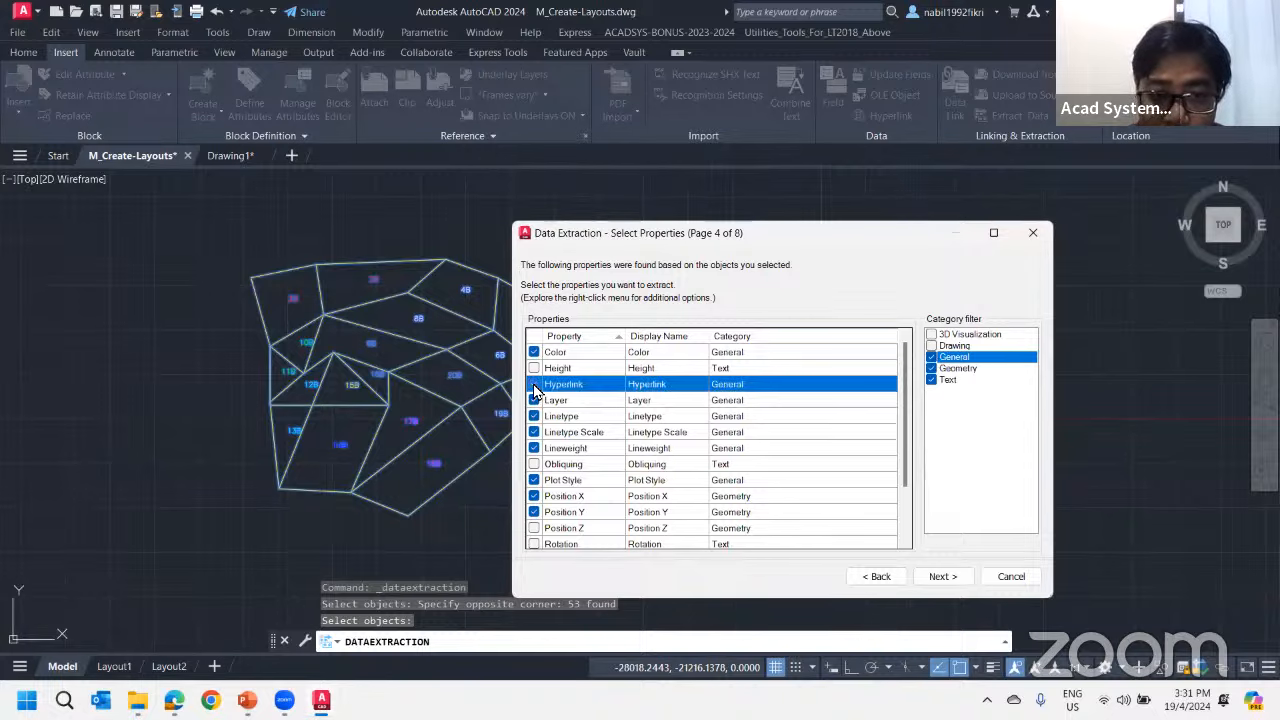
{"action": "left_click", "coordinate": [534, 400]}
{"action": "left_click", "coordinate": [534, 416]}
{"action": "left_click", "coordinate": [534, 432]}
{"action": "left_click", "coordinate": [534, 448]}
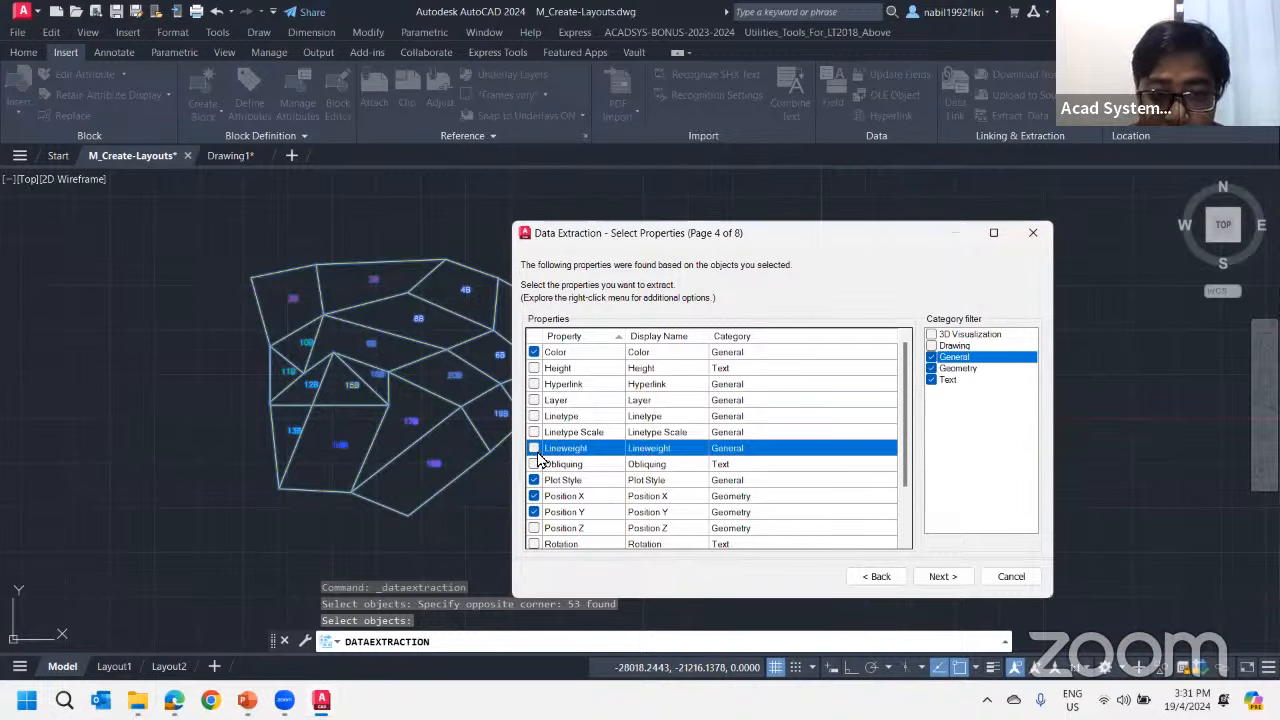
{"action": "scroll", "coordinate": [610, 505], "scroll_direction": "down", "scroll_amount": 2}
{"action": "left_click", "coordinate": [940, 577]}
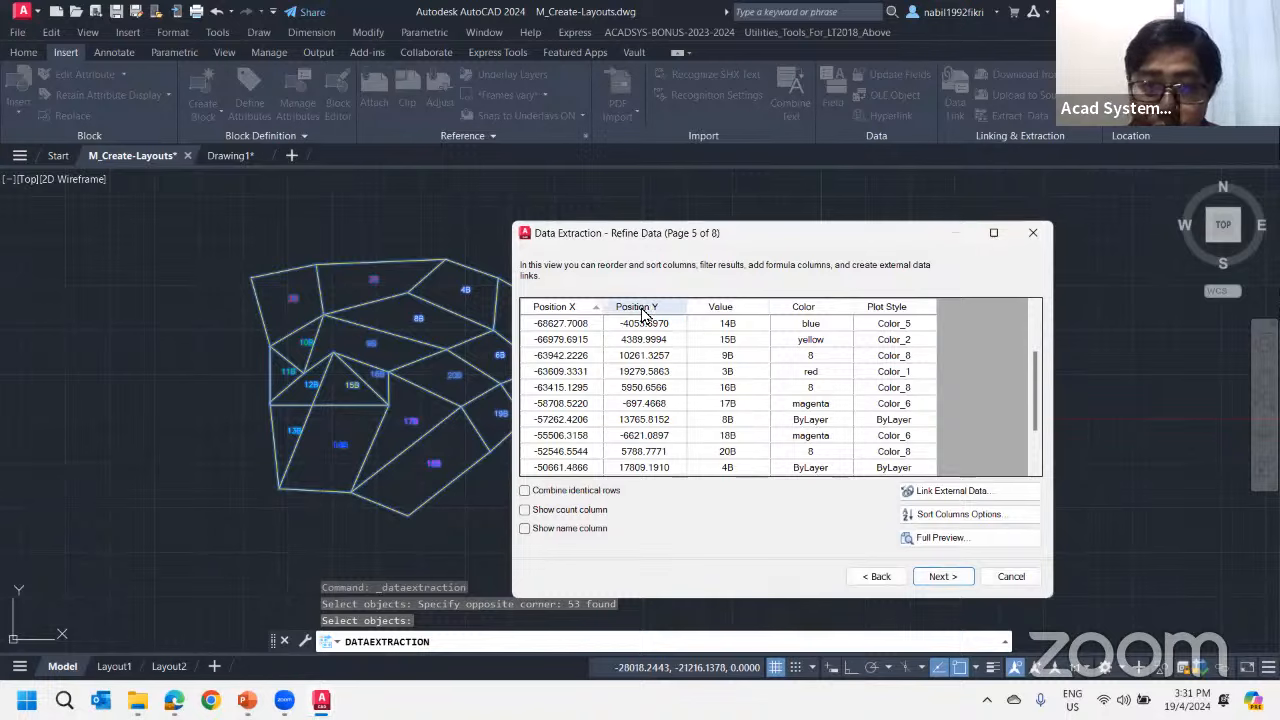
Move the Value column ahead of Position X and set the output to insert a data extraction table into the drawing
{"action": "left_click_drag", "start_coordinate": [742, 318], "coordinate": [548, 312]}
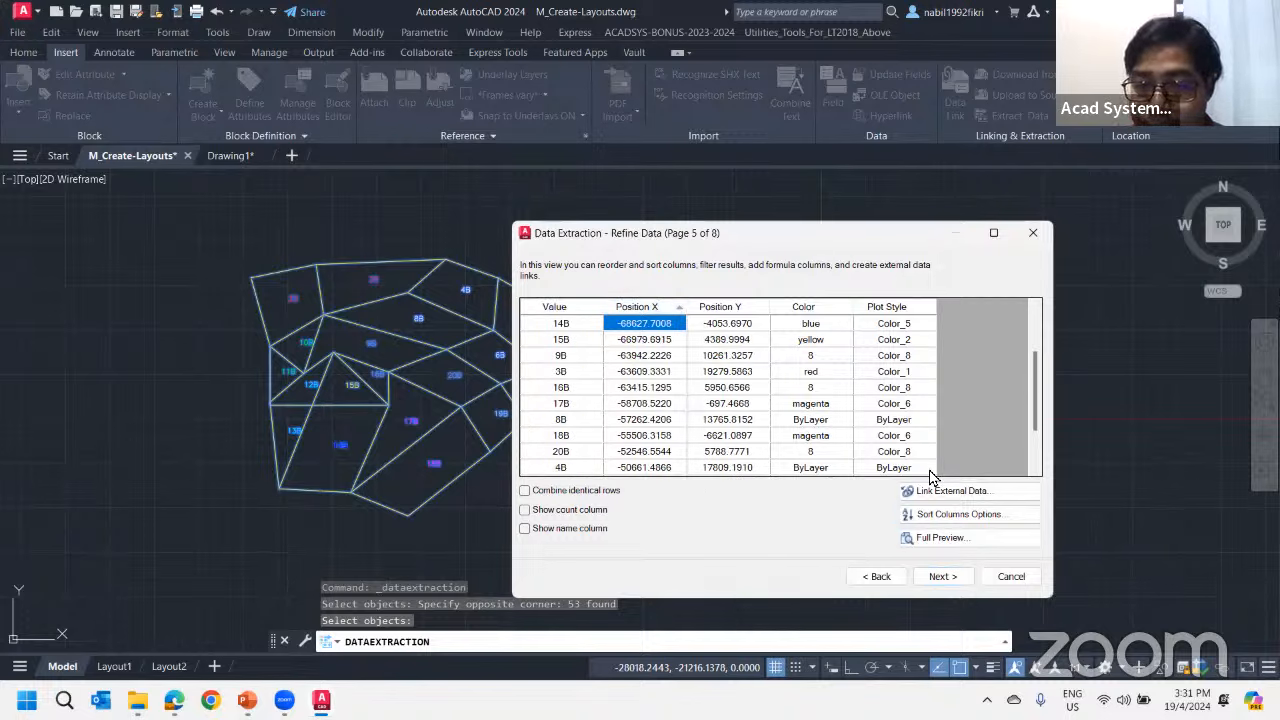
{"action": "left_click", "coordinate": [943, 577]}
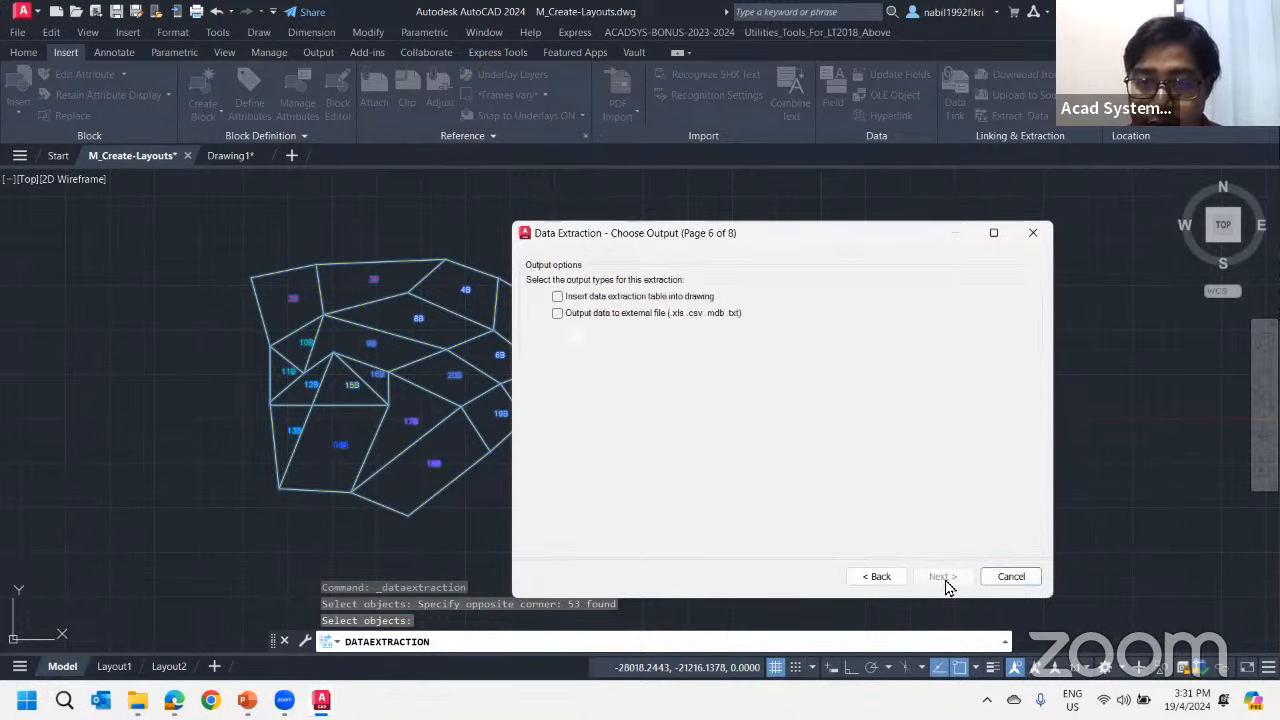
{"action": "left_click", "coordinate": [578, 299]}
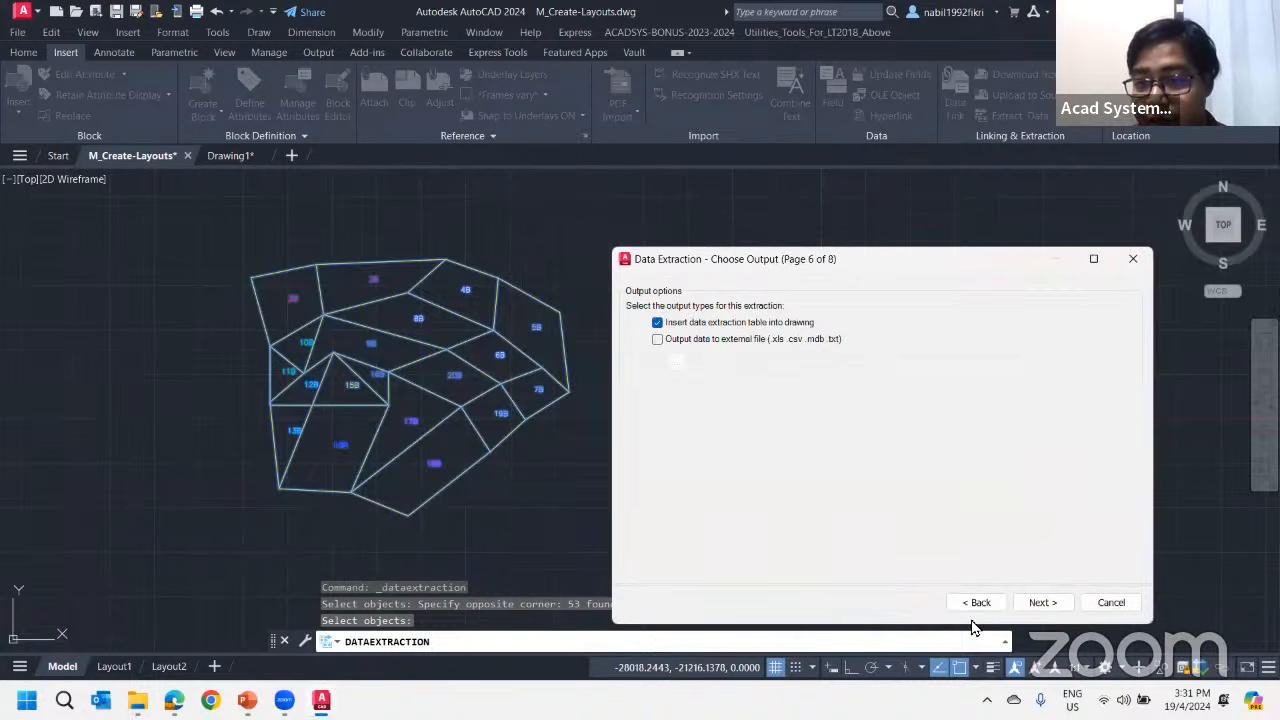
{"action": "left_click", "coordinate": [1041, 603]}
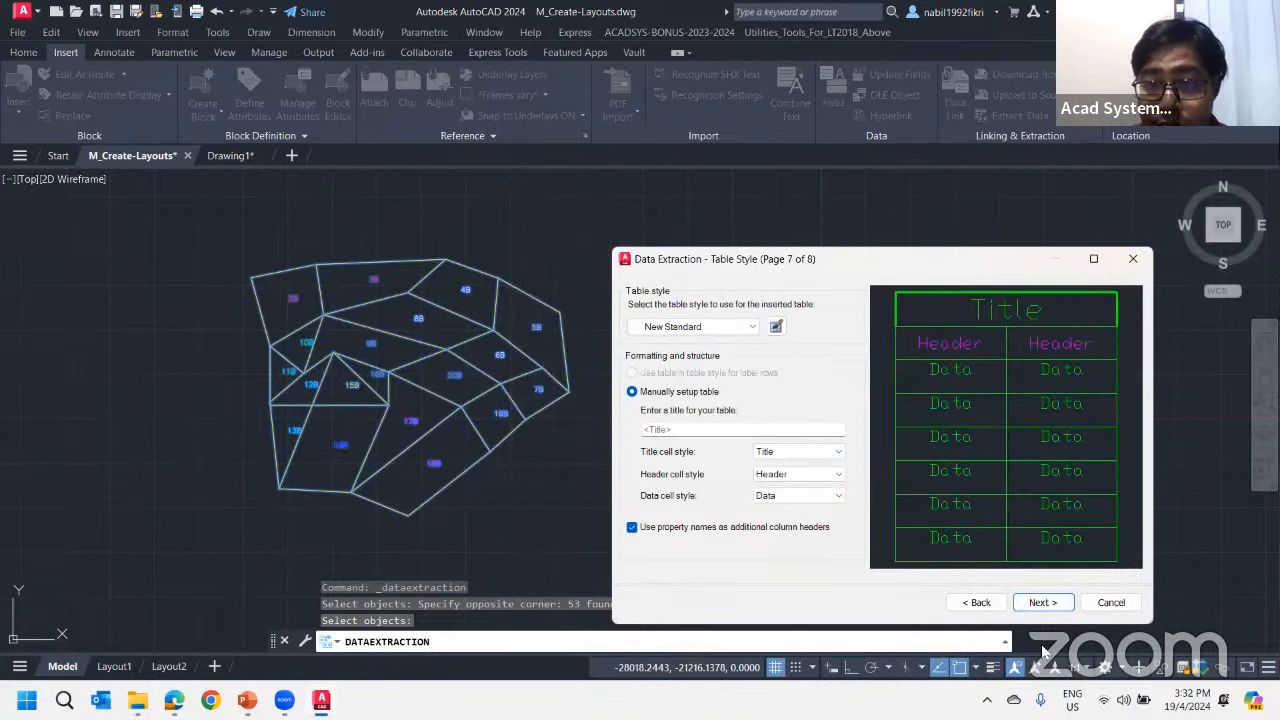
Finish the extraction with the New Standard table style and place the table in the empty area beside the lot plan
{"action": "left_click", "coordinate": [1041, 603]}
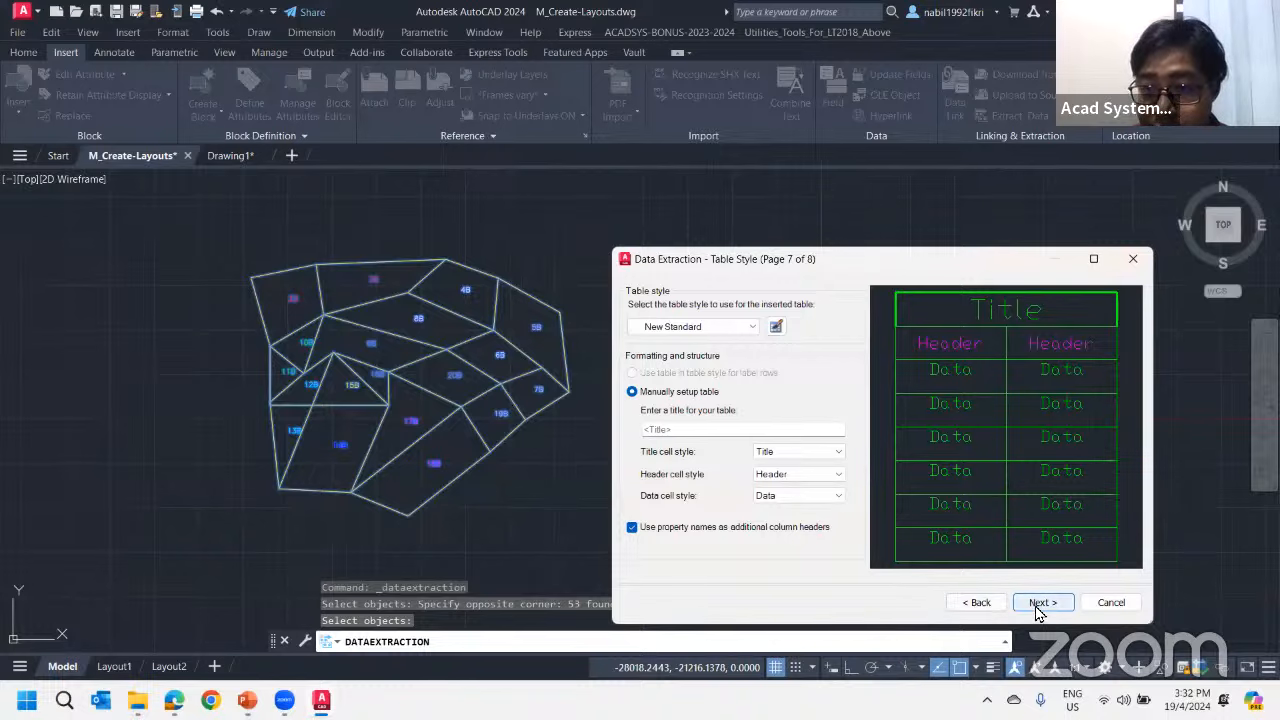
{"action": "left_click", "coordinate": [1040, 600]}
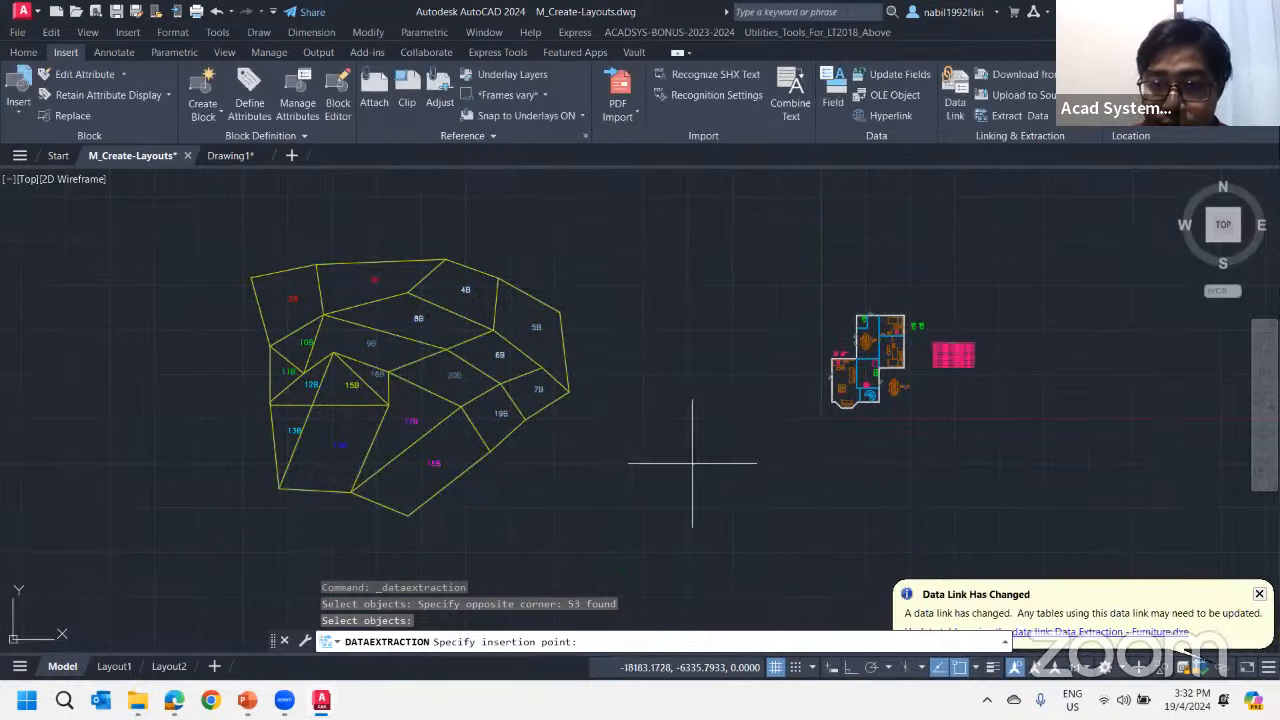
{"action": "left_click", "coordinate": [609, 427]}
Examine the inserted table's lot values, X and Y positions, colors and plot styles
{"action": "scroll", "coordinate": [606, 429], "scroll_direction": "up", "scroll_amount": 10}
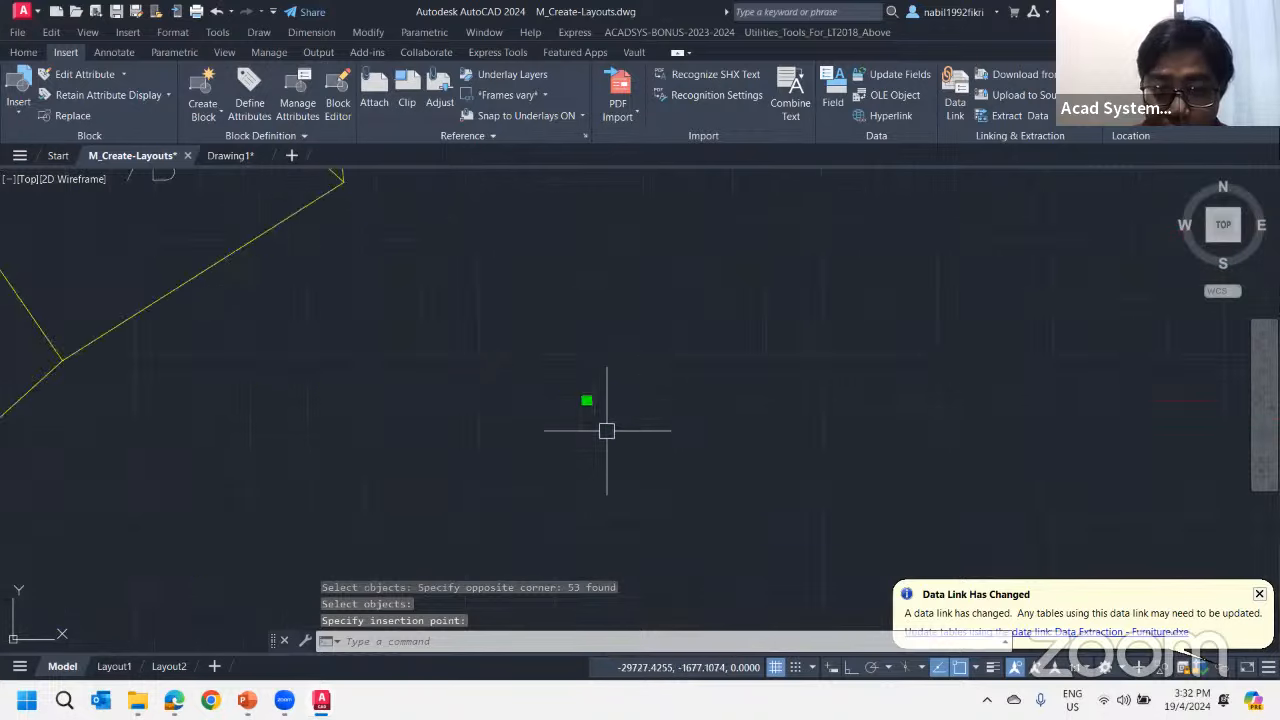
{"action": "scroll", "coordinate": [560, 320], "scroll_direction": "up", "scroll_amount": 5}
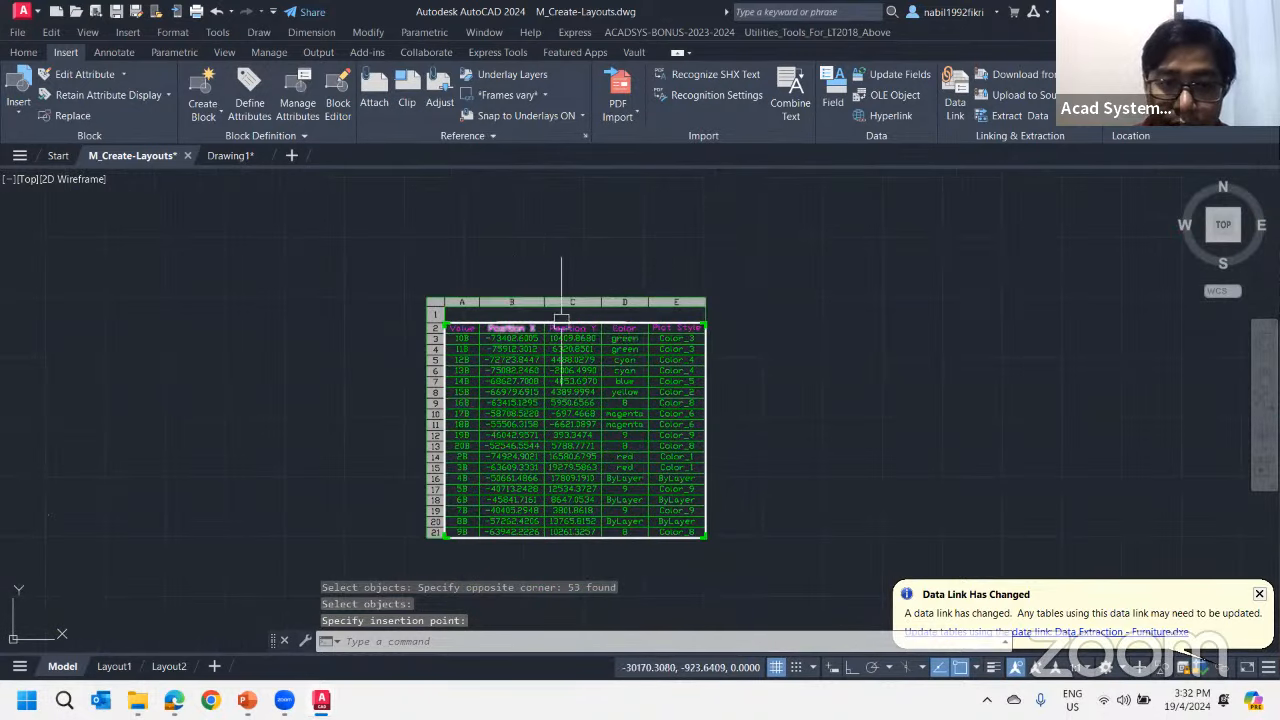
{"action": "scroll", "coordinate": [560, 330], "scroll_direction": "up", "scroll_amount": 4}
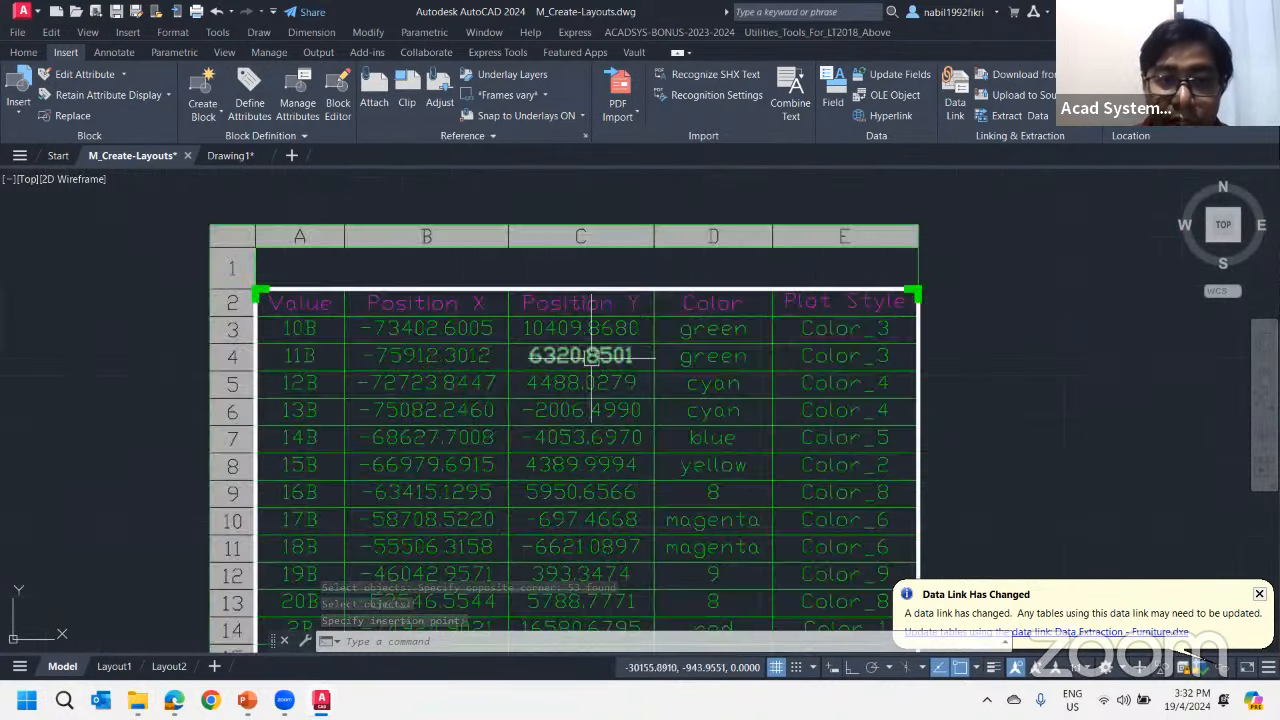
{"action": "scroll", "coordinate": [560, 370], "scroll_direction": "down", "scroll_amount": 4}
{"action": "scroll", "coordinate": [328, 380], "scroll_direction": "down", "scroll_amount": 6}
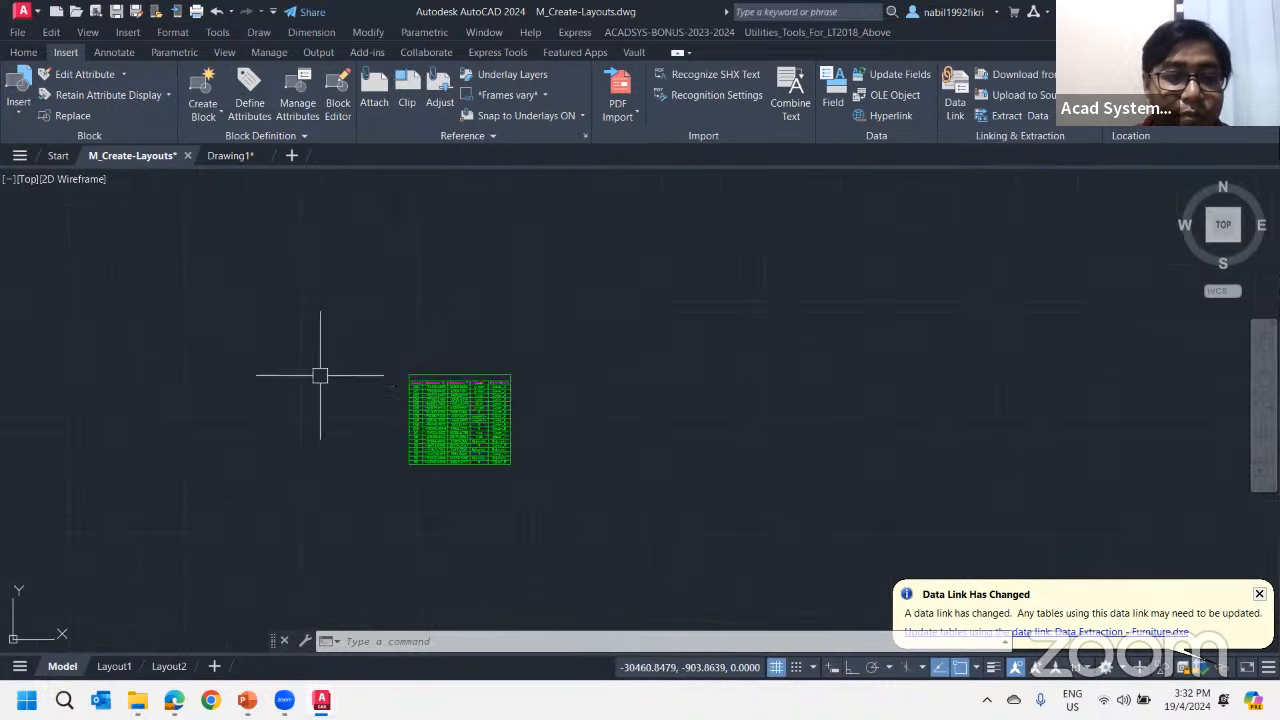
{"action": "middle_click_drag", "start_coordinate": [335, 389], "coordinate": [774, 426]}
{"action": "scroll", "coordinate": [721, 423], "scroll_direction": "up", "scroll_amount": 2}
{"action": "scroll", "coordinate": [929, 451], "scroll_direction": "up", "scroll_amount": 6}
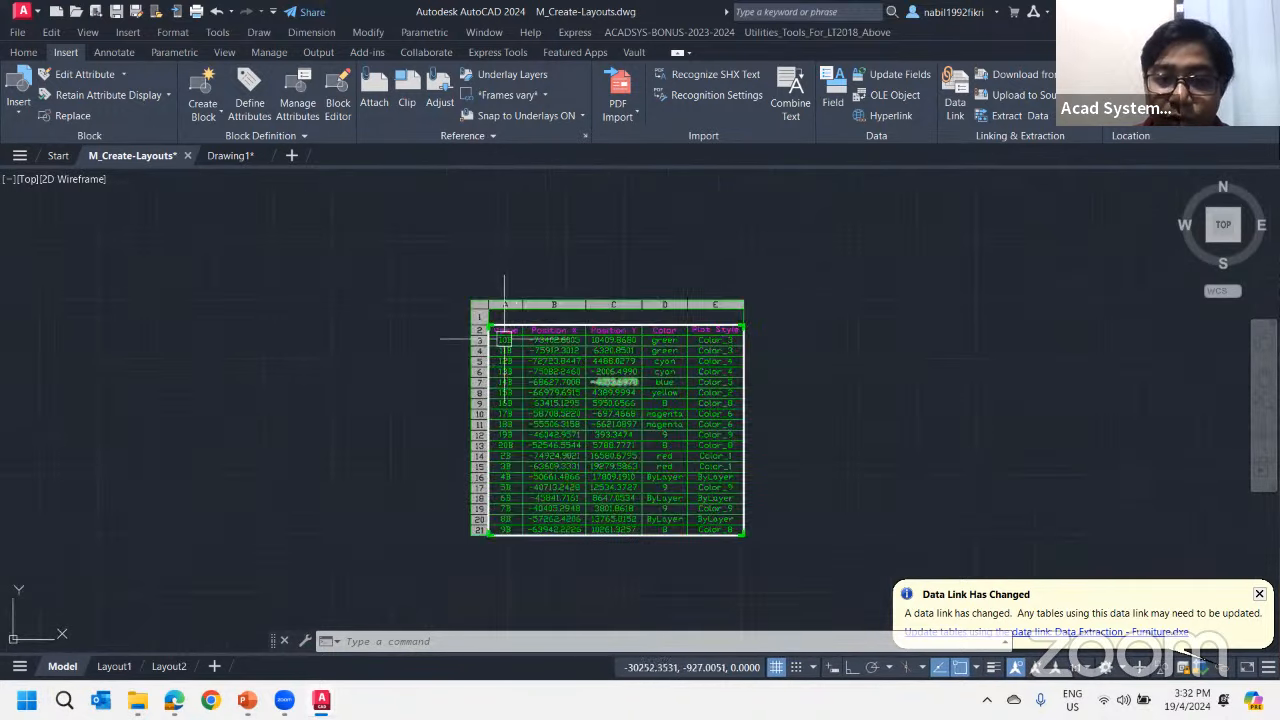
{"action": "scroll", "coordinate": [480, 298], "scroll_direction": "up", "scroll_amount": 2}
{"action": "scroll", "coordinate": [877, 390], "scroll_direction": "down", "scroll_amount": 2}
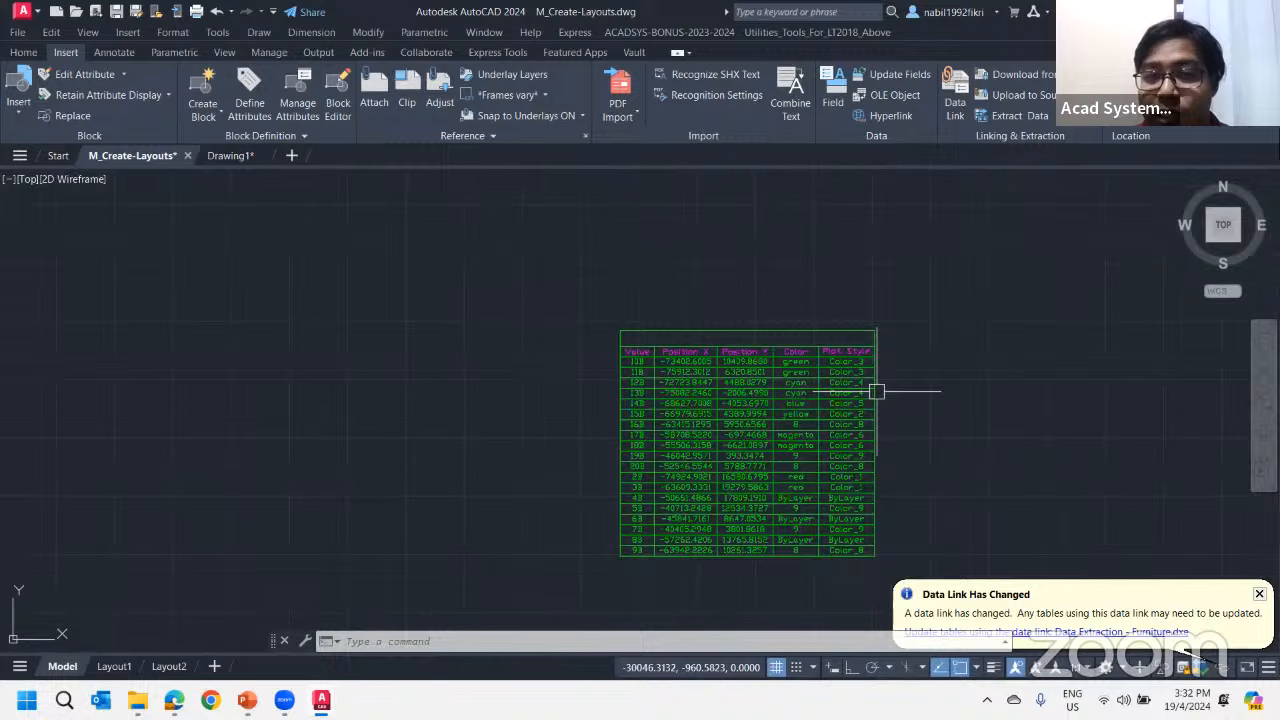
Set the cell locking of the table's Value header cell to Unlocked
{"action": "left_click", "coordinate": [655, 359]}
{"action": "left_click", "coordinate": [636, 350]}
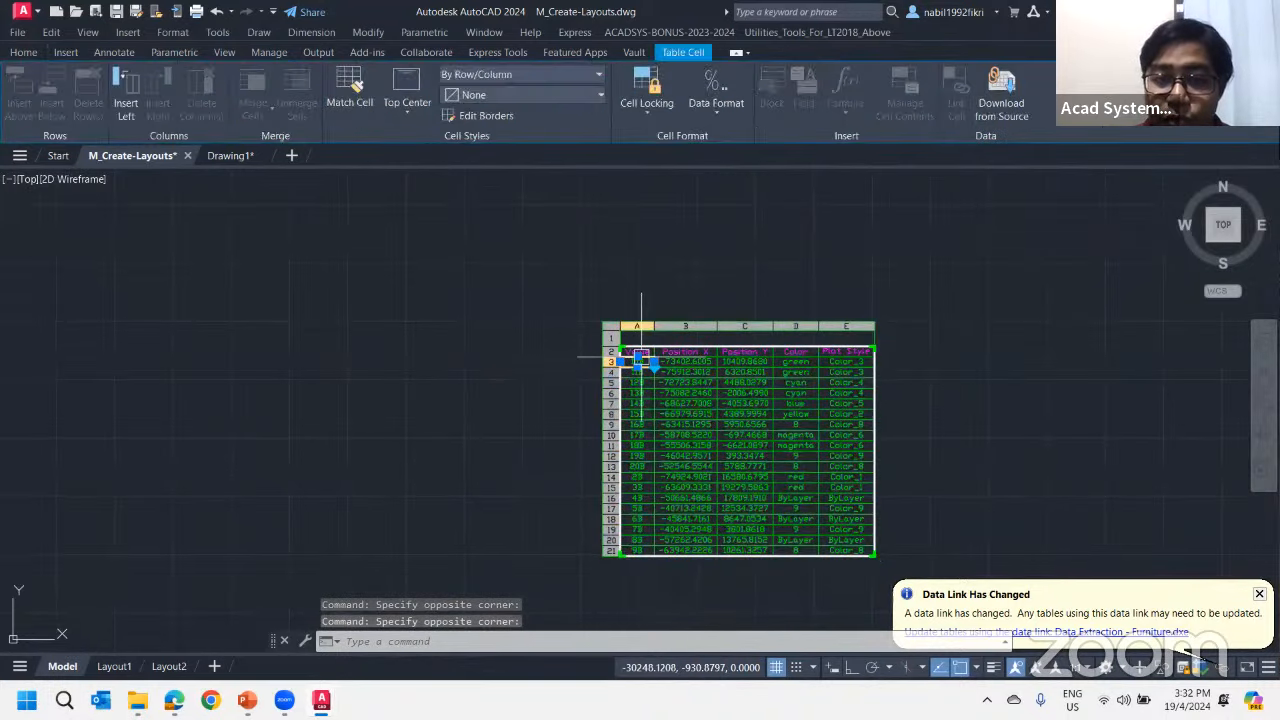
{"action": "left_click", "coordinate": [627, 350]}
{"action": "left_click_drag", "start_coordinate": [627, 350], "coordinate": [688, 355]}
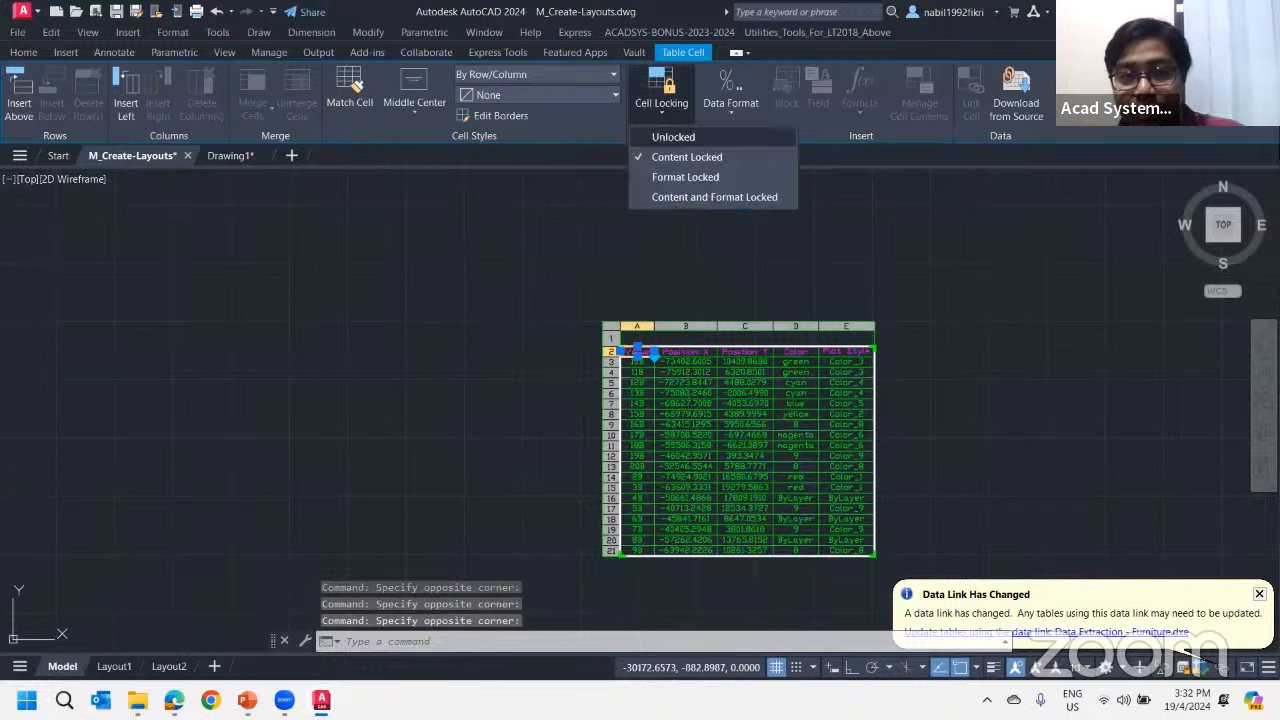
{"action": "left_click", "coordinate": [665, 131]}
Replace the Value column header text with Point
{"action": "scroll", "coordinate": [641, 359], "scroll_direction": "up", "scroll_amount": 4}
{"action": "double_click", "coordinate": [593, 319]}
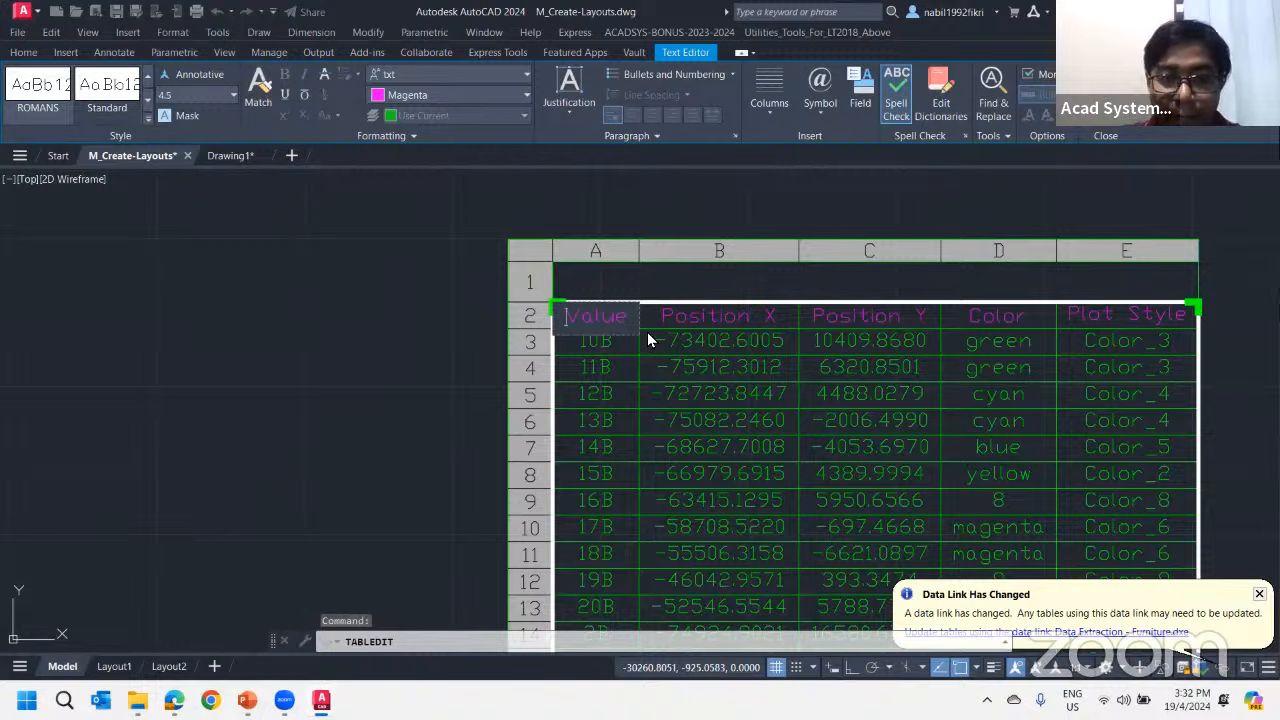
{"action": "key", "text": "Right"}
{"action": "key", "text": "Right"}
{"action": "key", "text": "ctrl+a"}
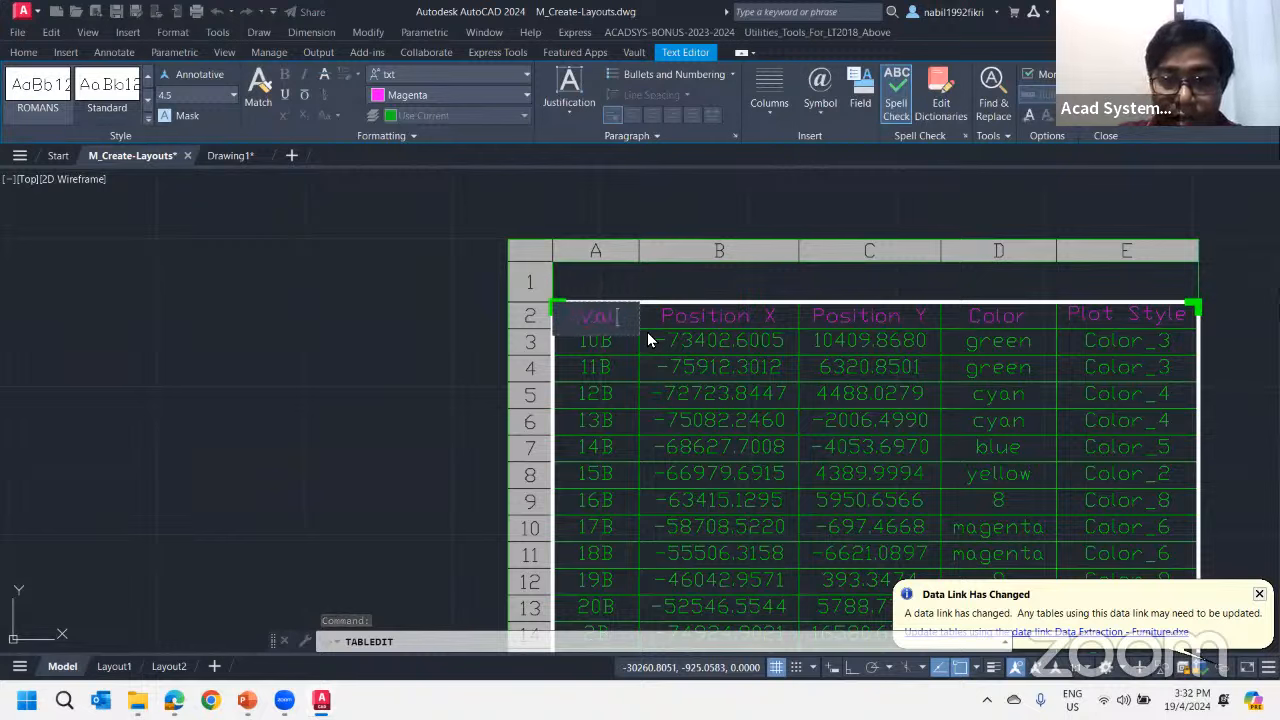
{"action": "key", "text": "BackSpace"}
{"action": "type", "text": "P"}
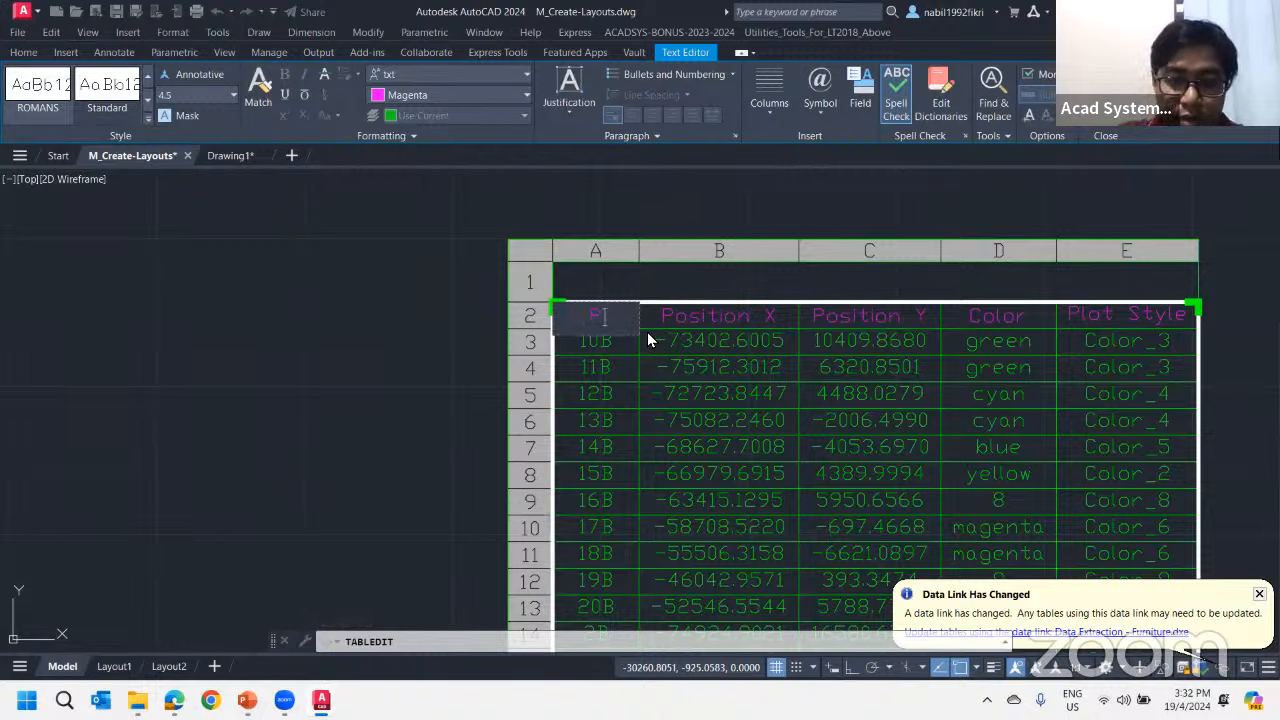
{"action": "type", "text": "oint"}
{"action": "key", "text": "Escape"}
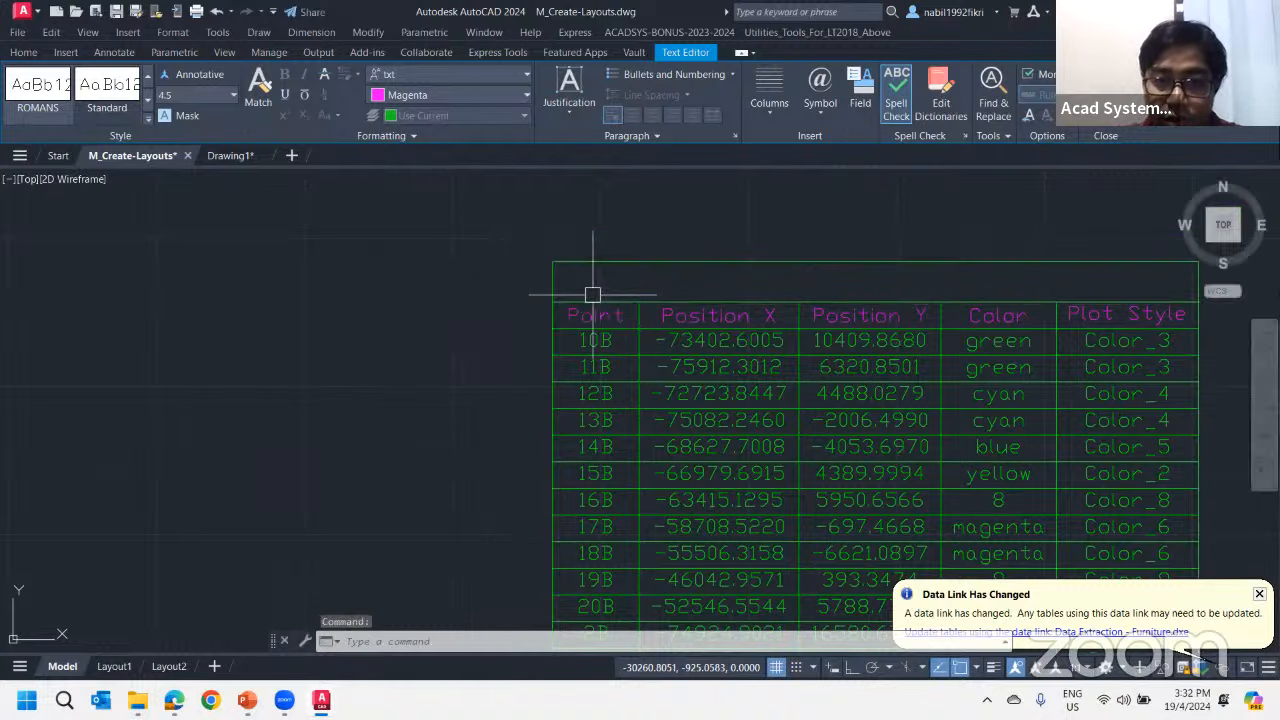
Enter Coordinate as the title in the table's empty top row
{"action": "double_click", "coordinate": [592, 290]}
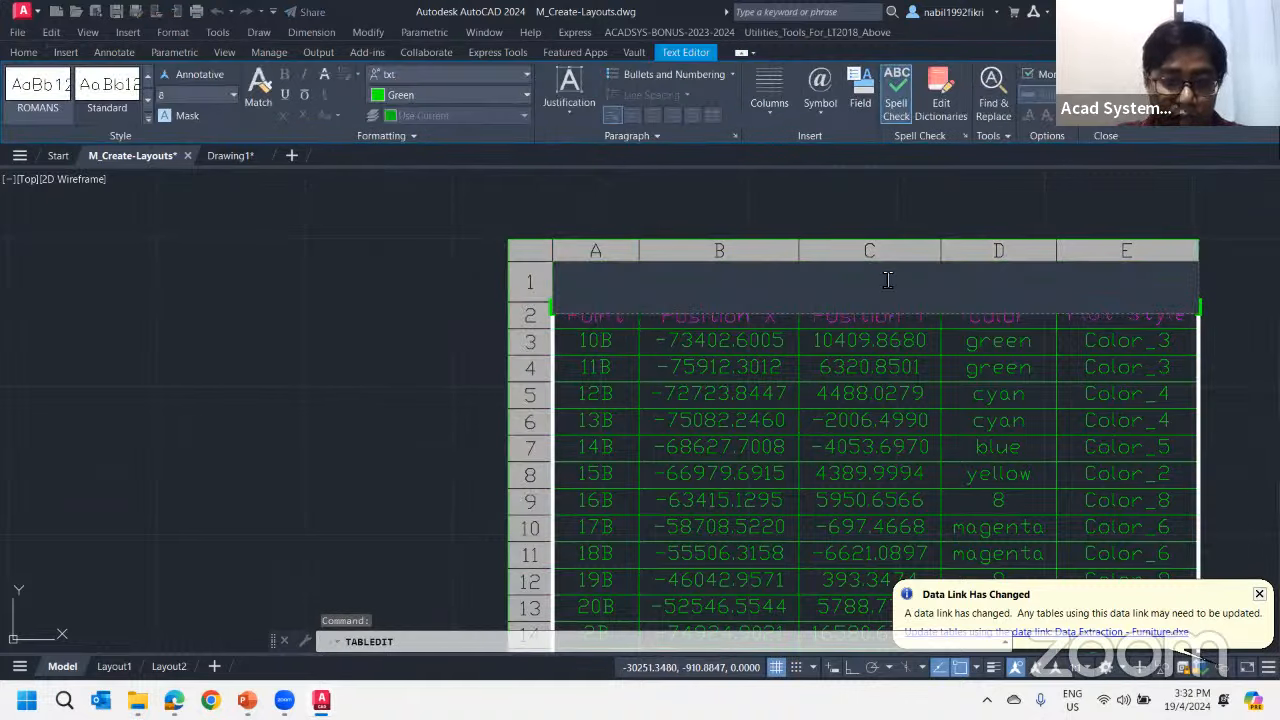
{"action": "type", "text": "Colo"}
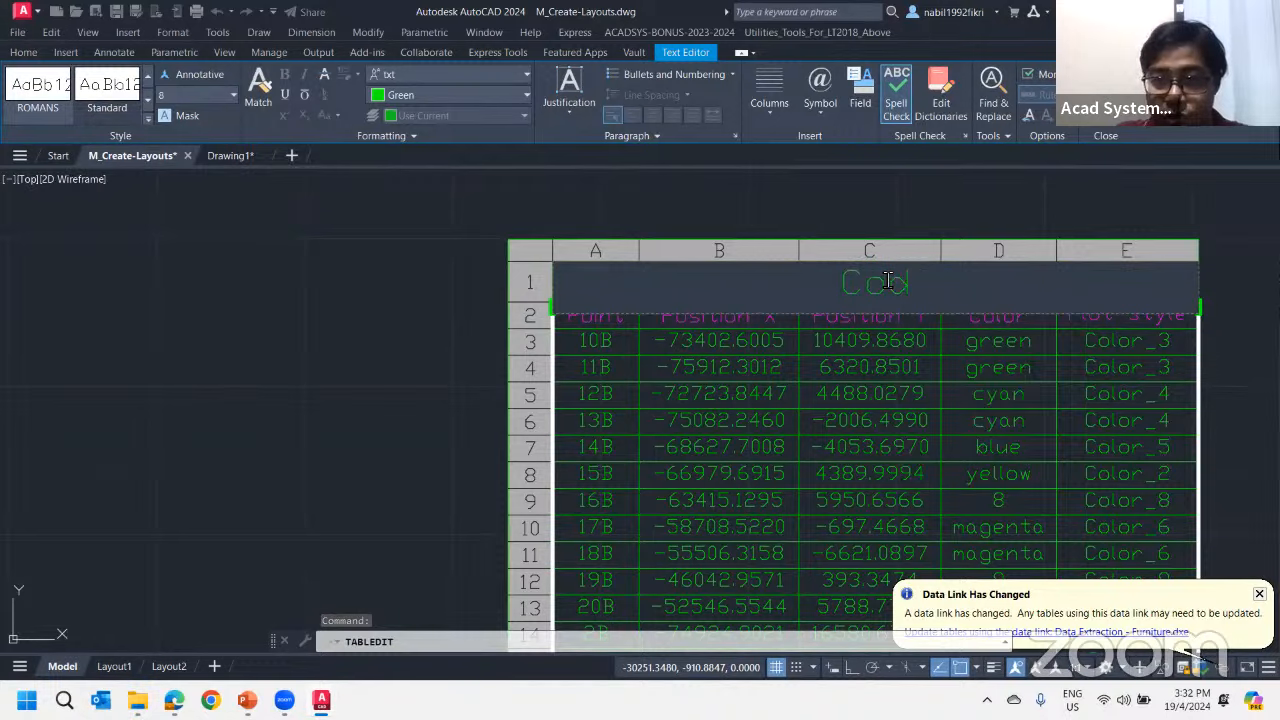
{"action": "type", "text": "rdinate"}
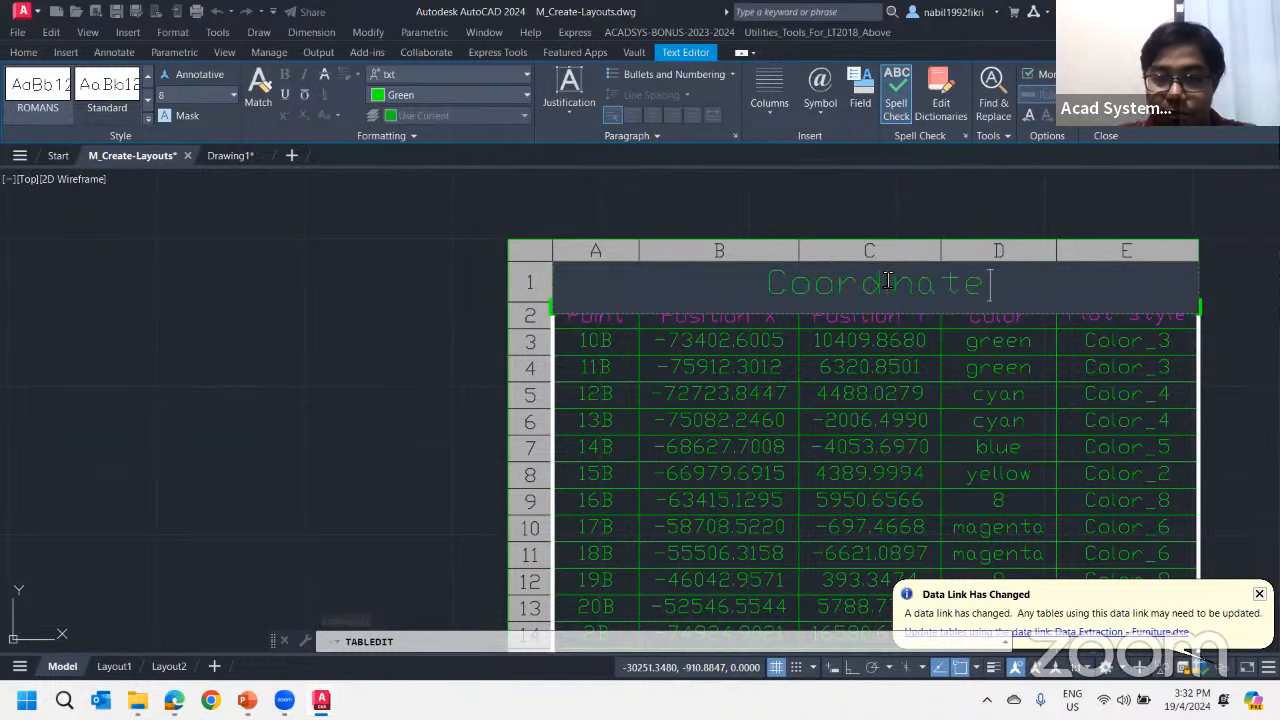
{"action": "left_click", "coordinate": [967, 212]}
{"action": "scroll", "coordinate": [1050, 245], "scroll_direction": "down", "scroll_amount": 6}
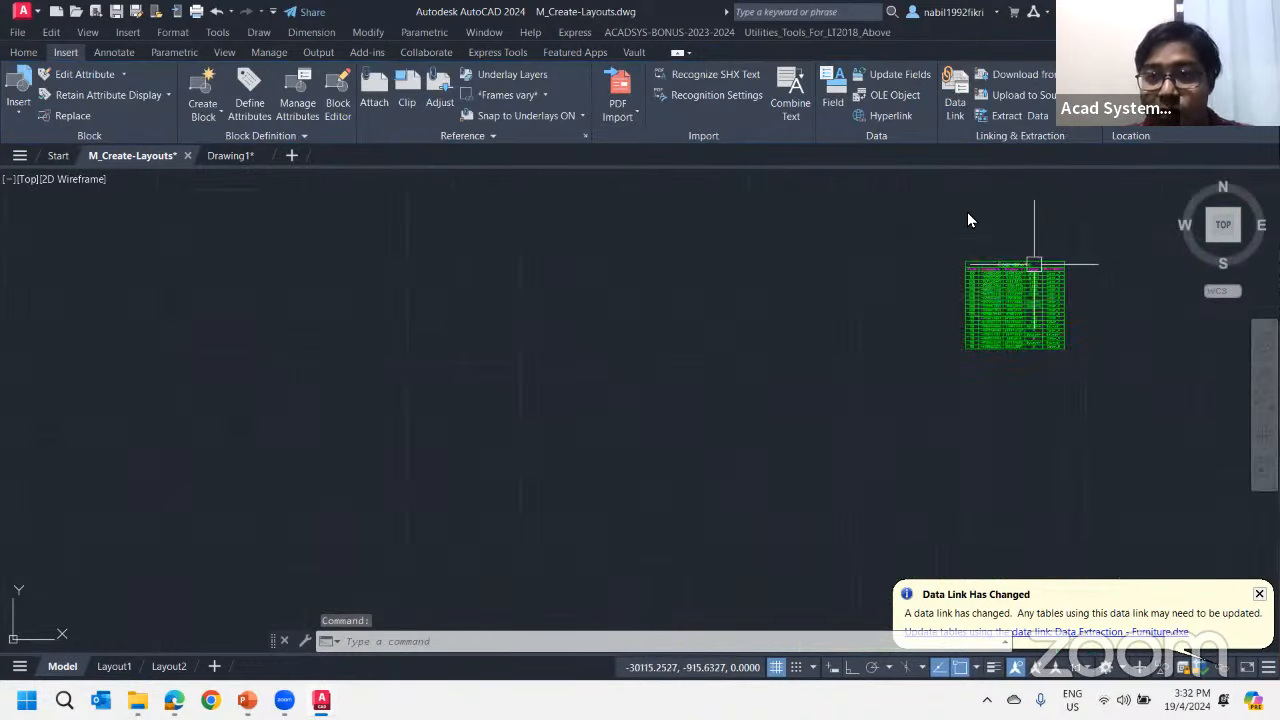
{"action": "scroll", "coordinate": [743, 420], "scroll_direction": "down", "scroll_amount": 10}
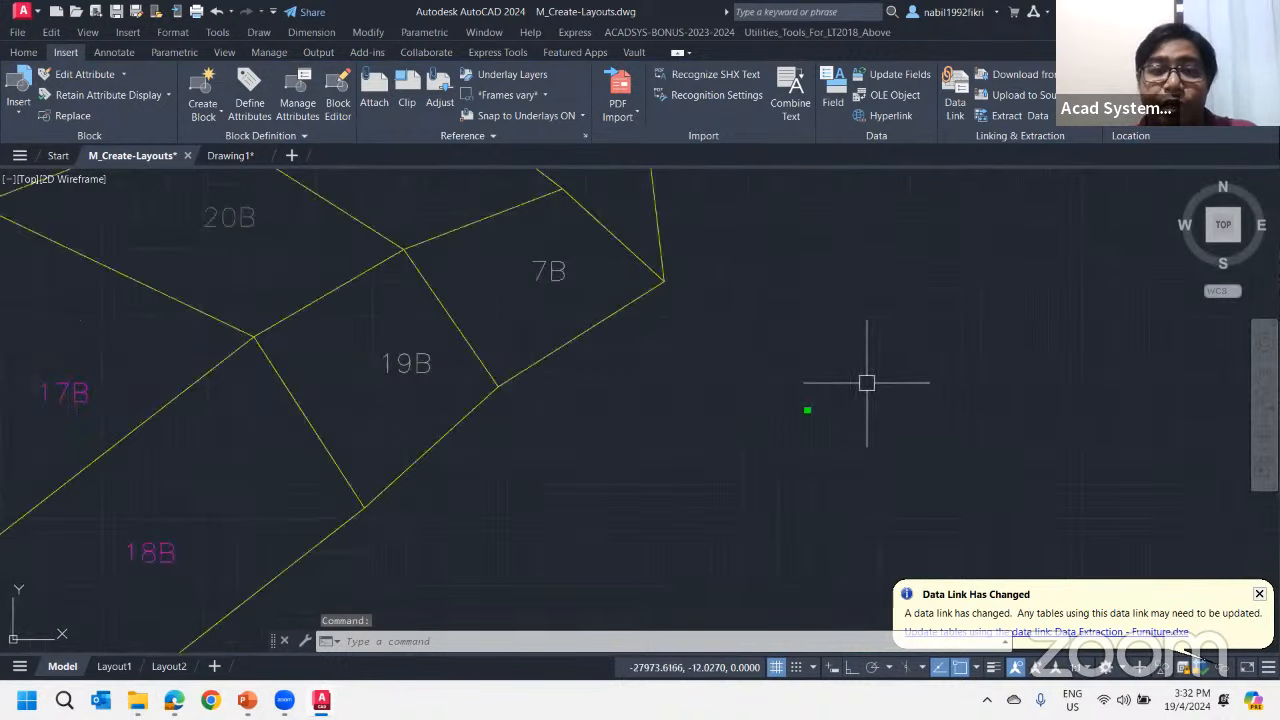